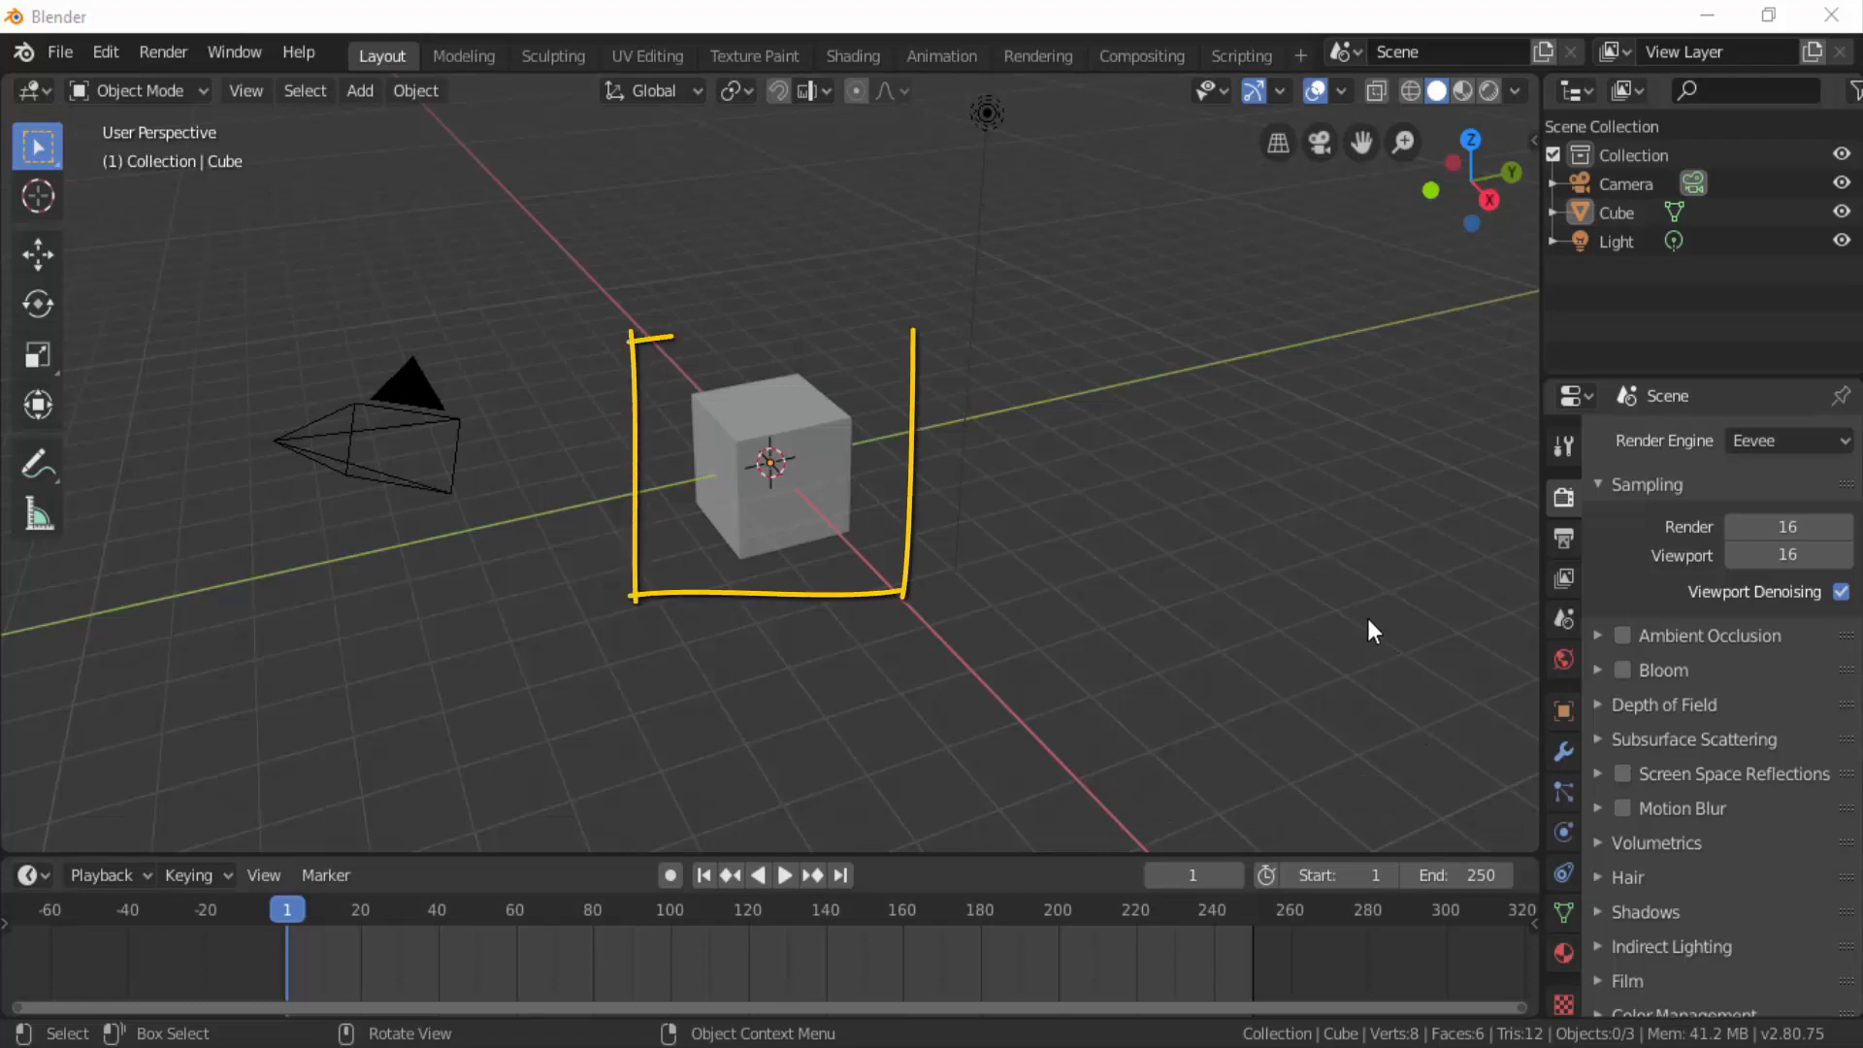
- Delete the top face of the cube in Edit Mode, using face selection, and return to Object Mode
{"action": "left_click", "coordinate": [767, 392]}
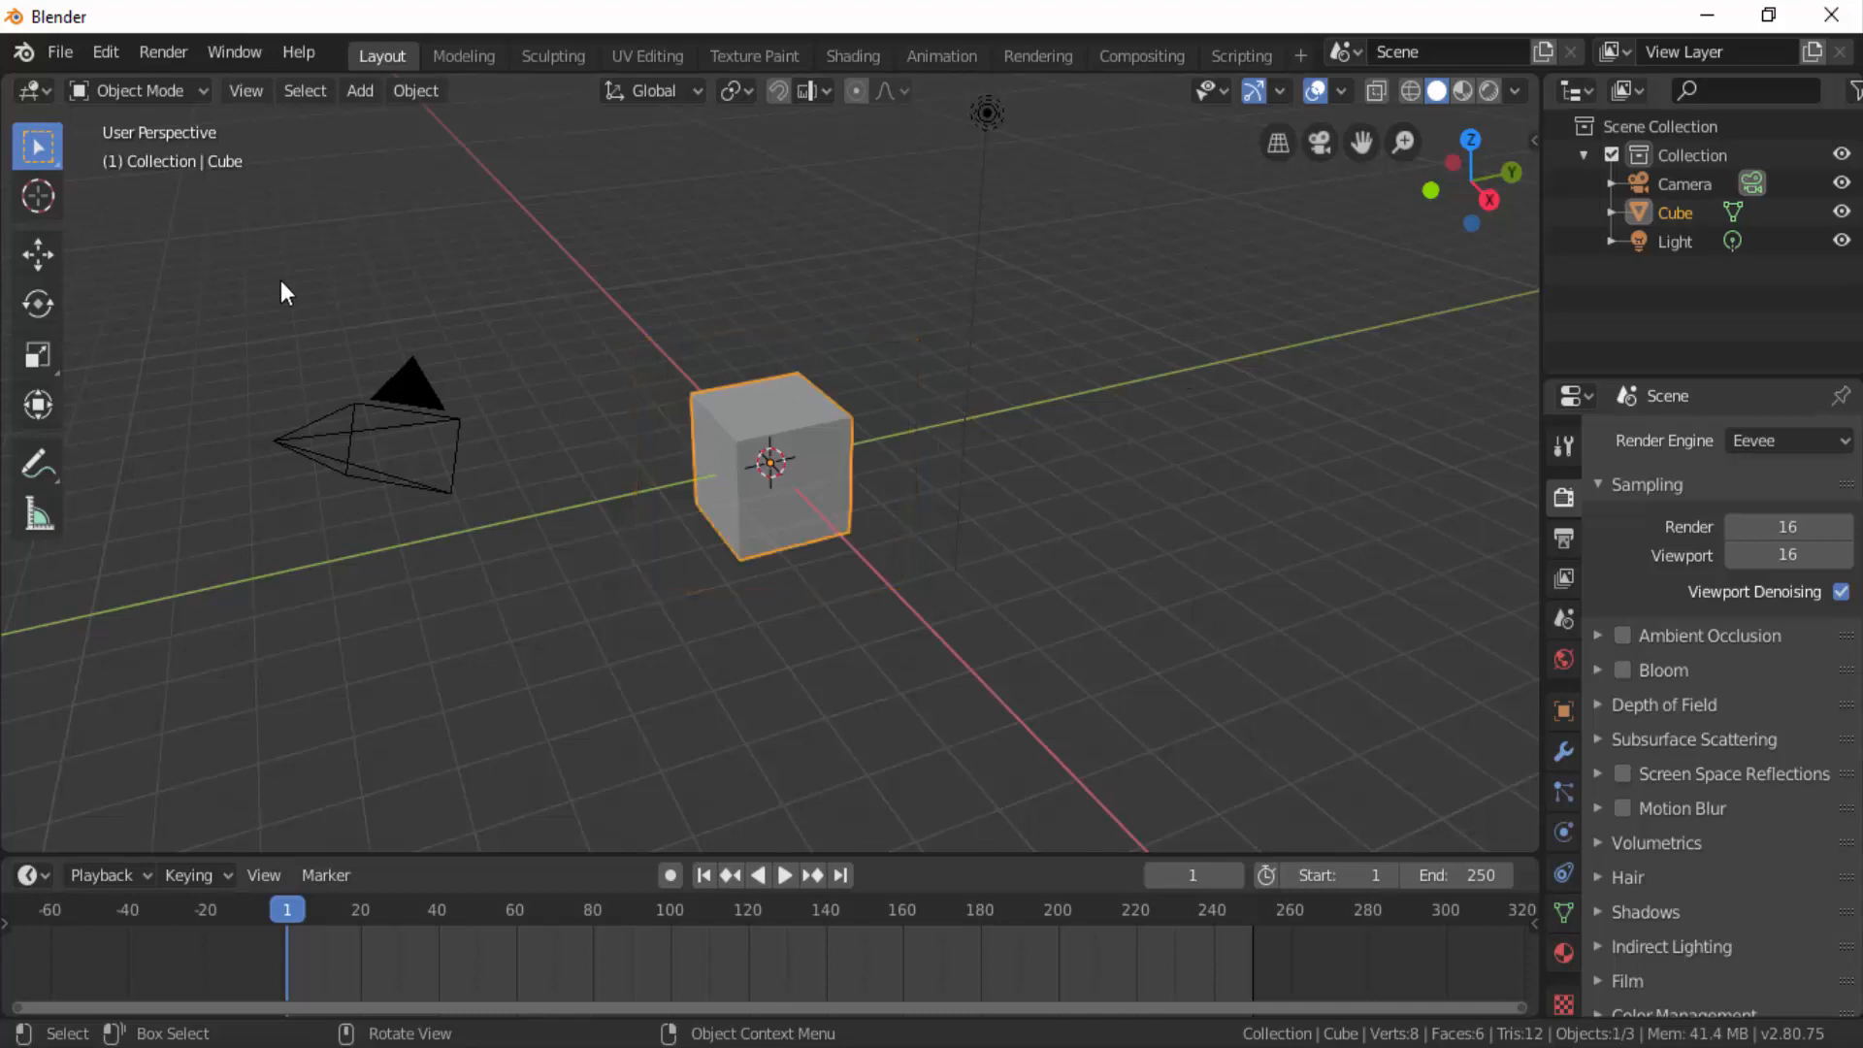
{"action": "left_click", "coordinate": [134, 90]}
{"action": "left_click", "coordinate": [137, 153]}
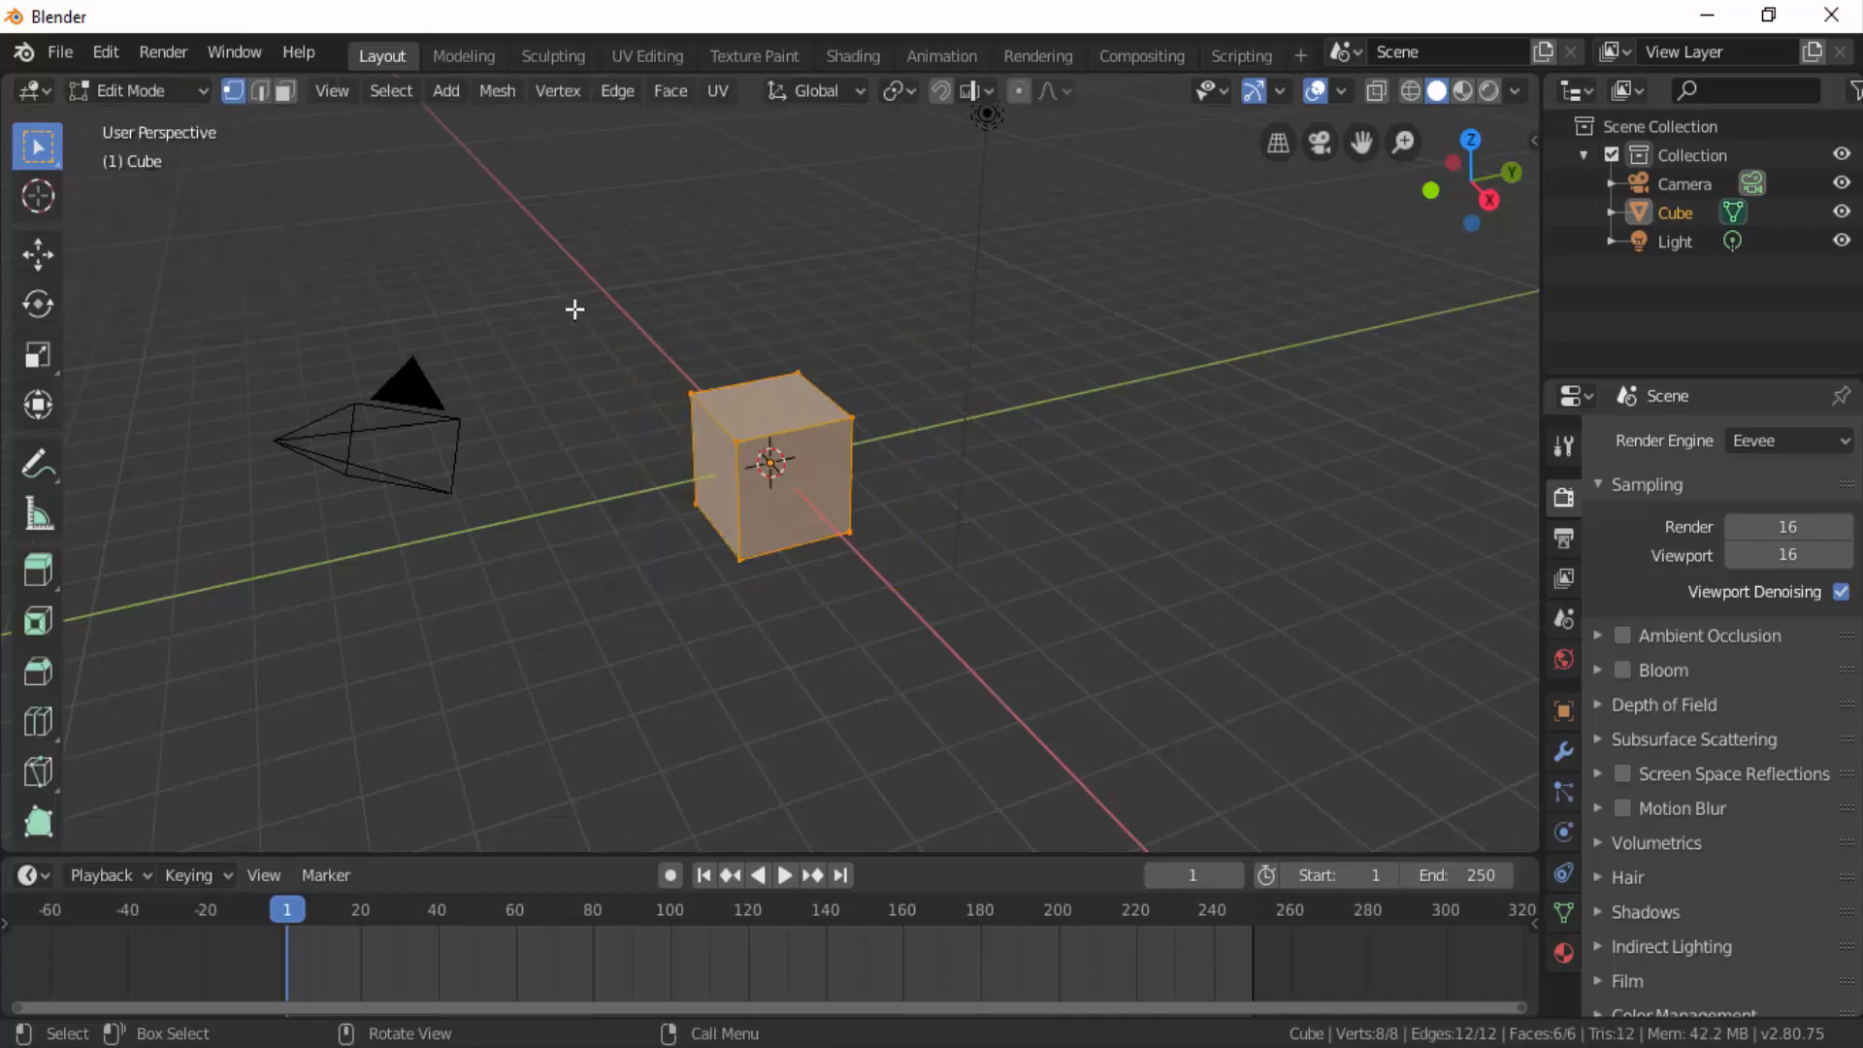
{"action": "left_click", "coordinate": [284, 98]}
{"action": "left_click", "coordinate": [761, 399]}
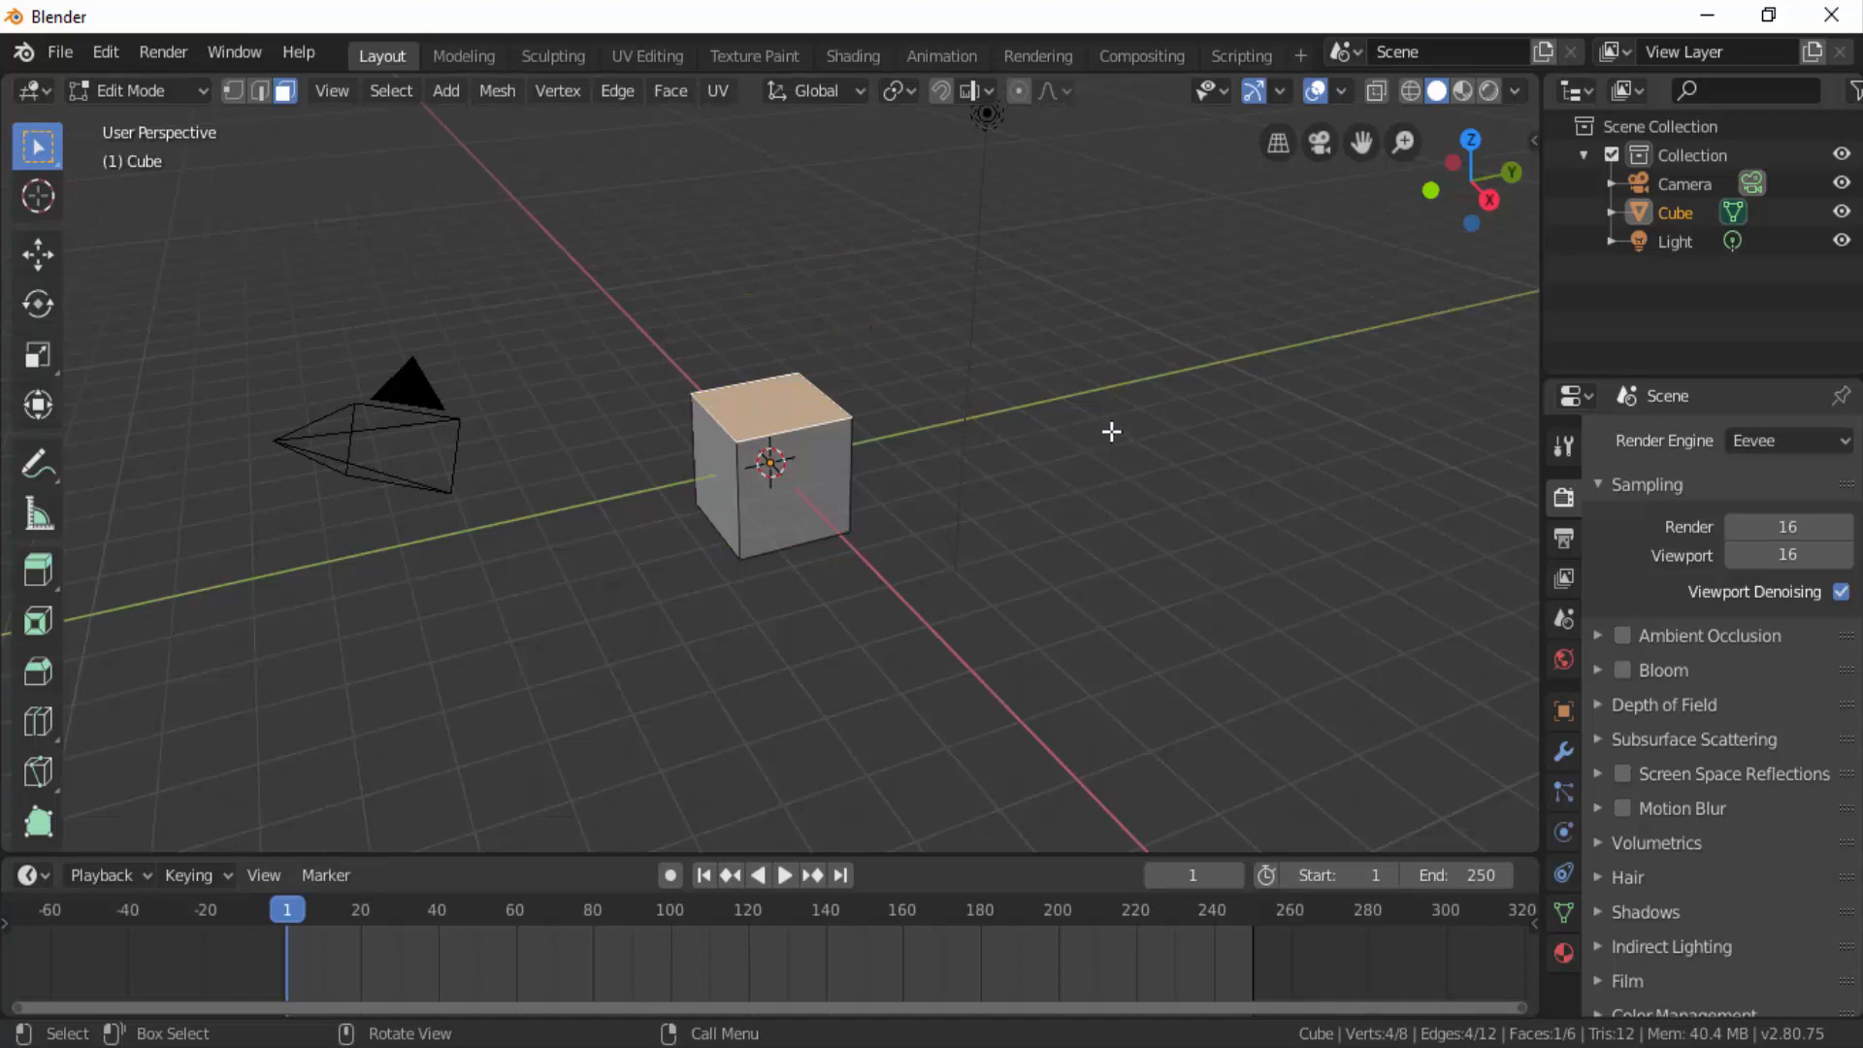
{"action": "key", "text": "x"}
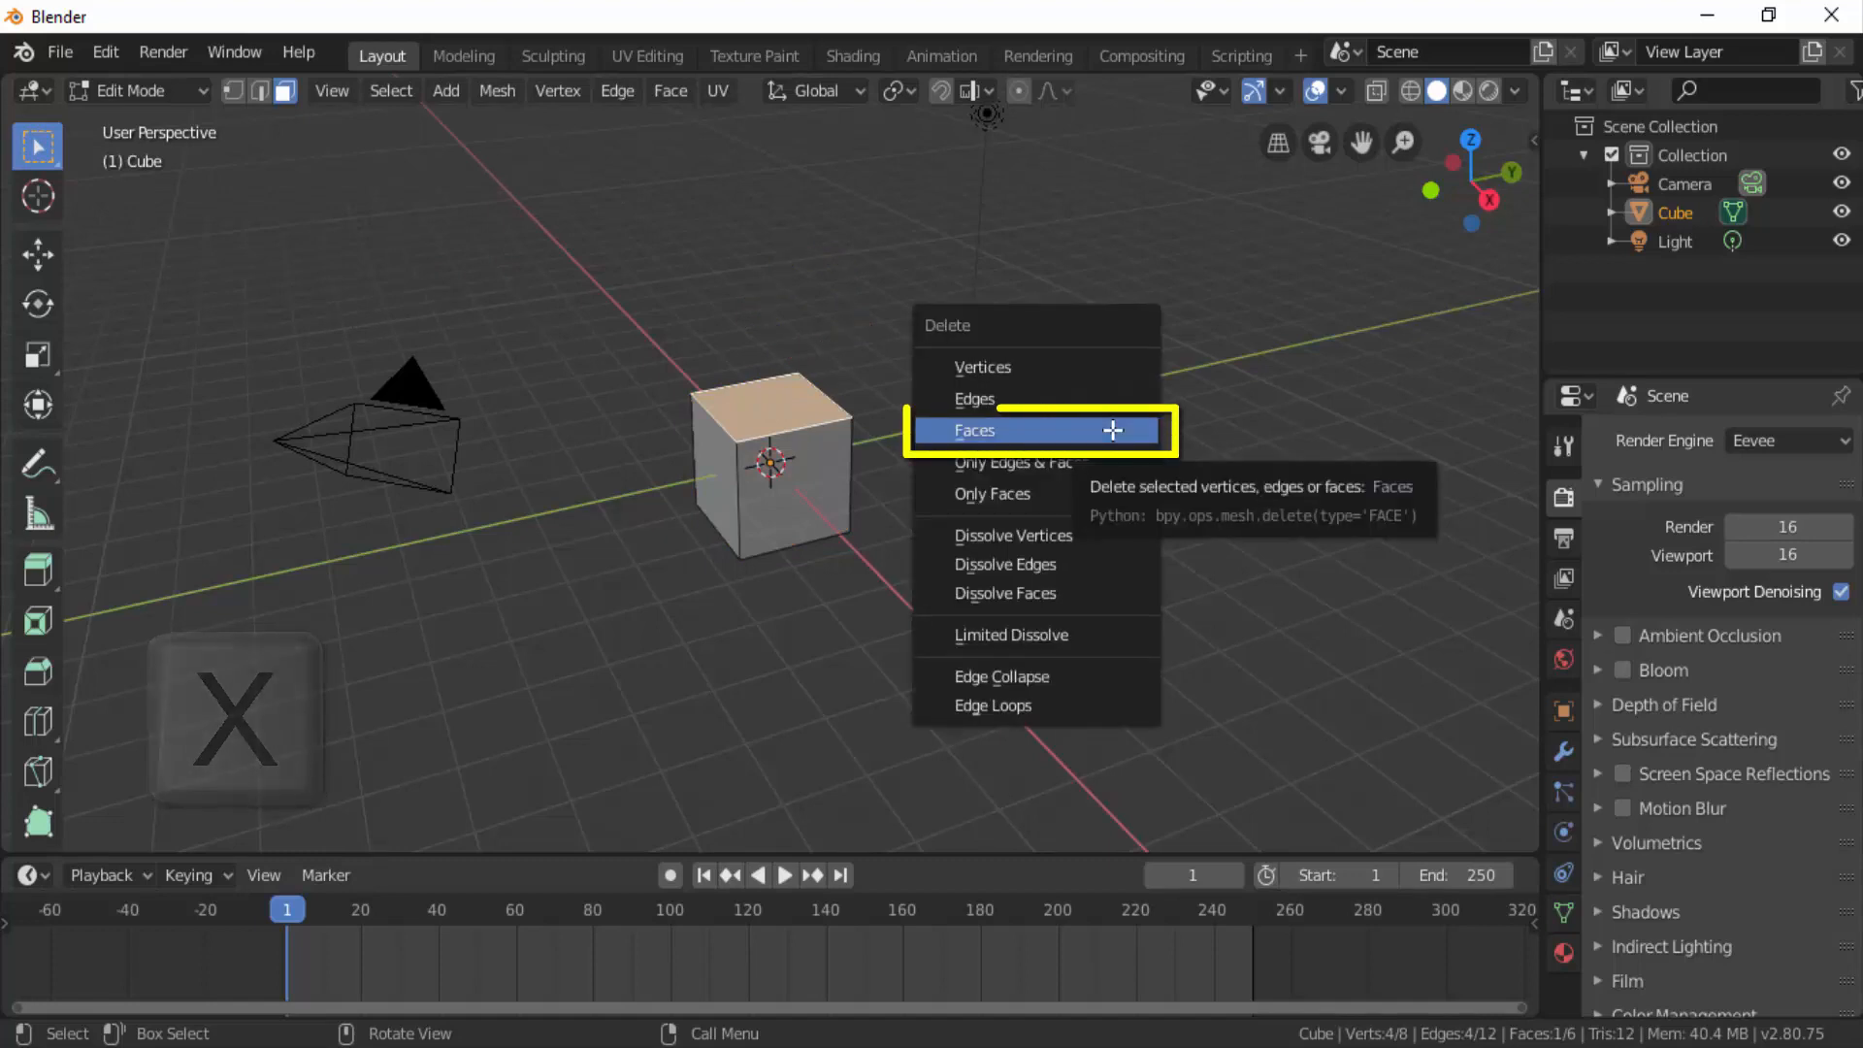
{"action": "left_click", "coordinate": [1112, 429]}
{"action": "left_click", "coordinate": [148, 94]}
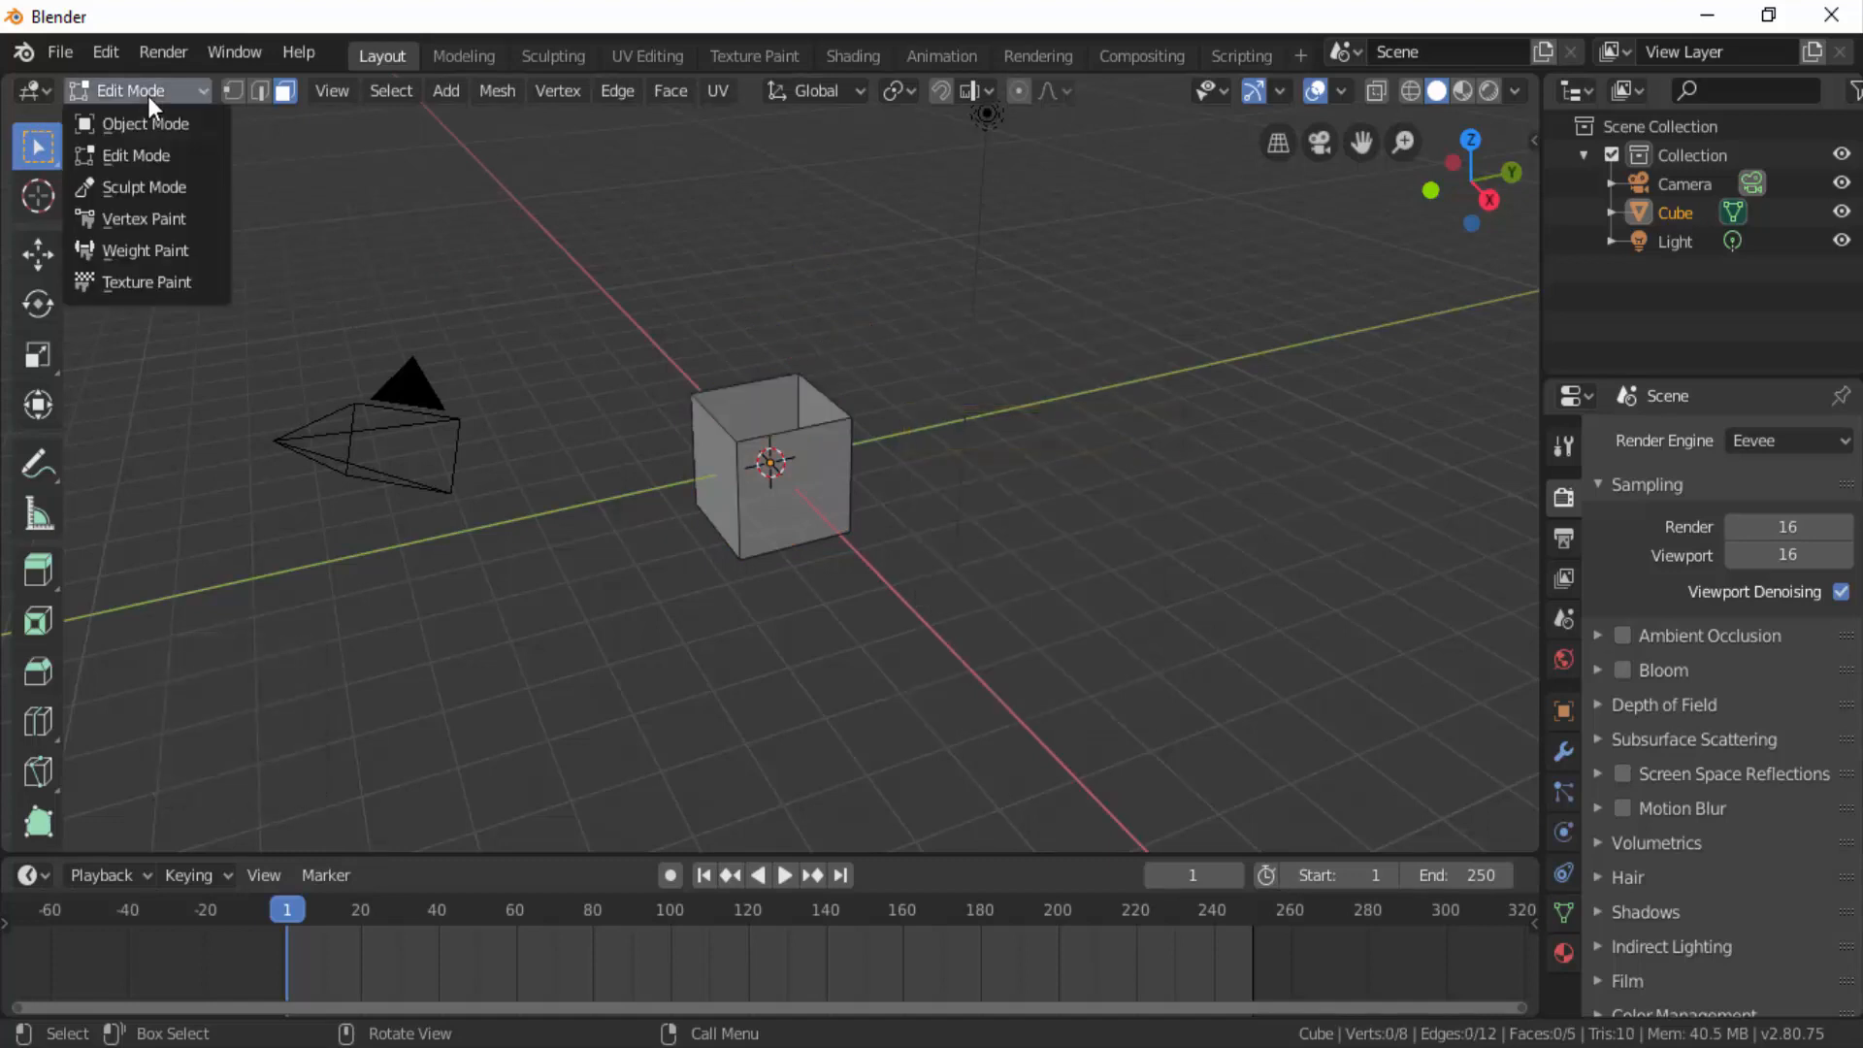
{"action": "left_click", "coordinate": [148, 120]}
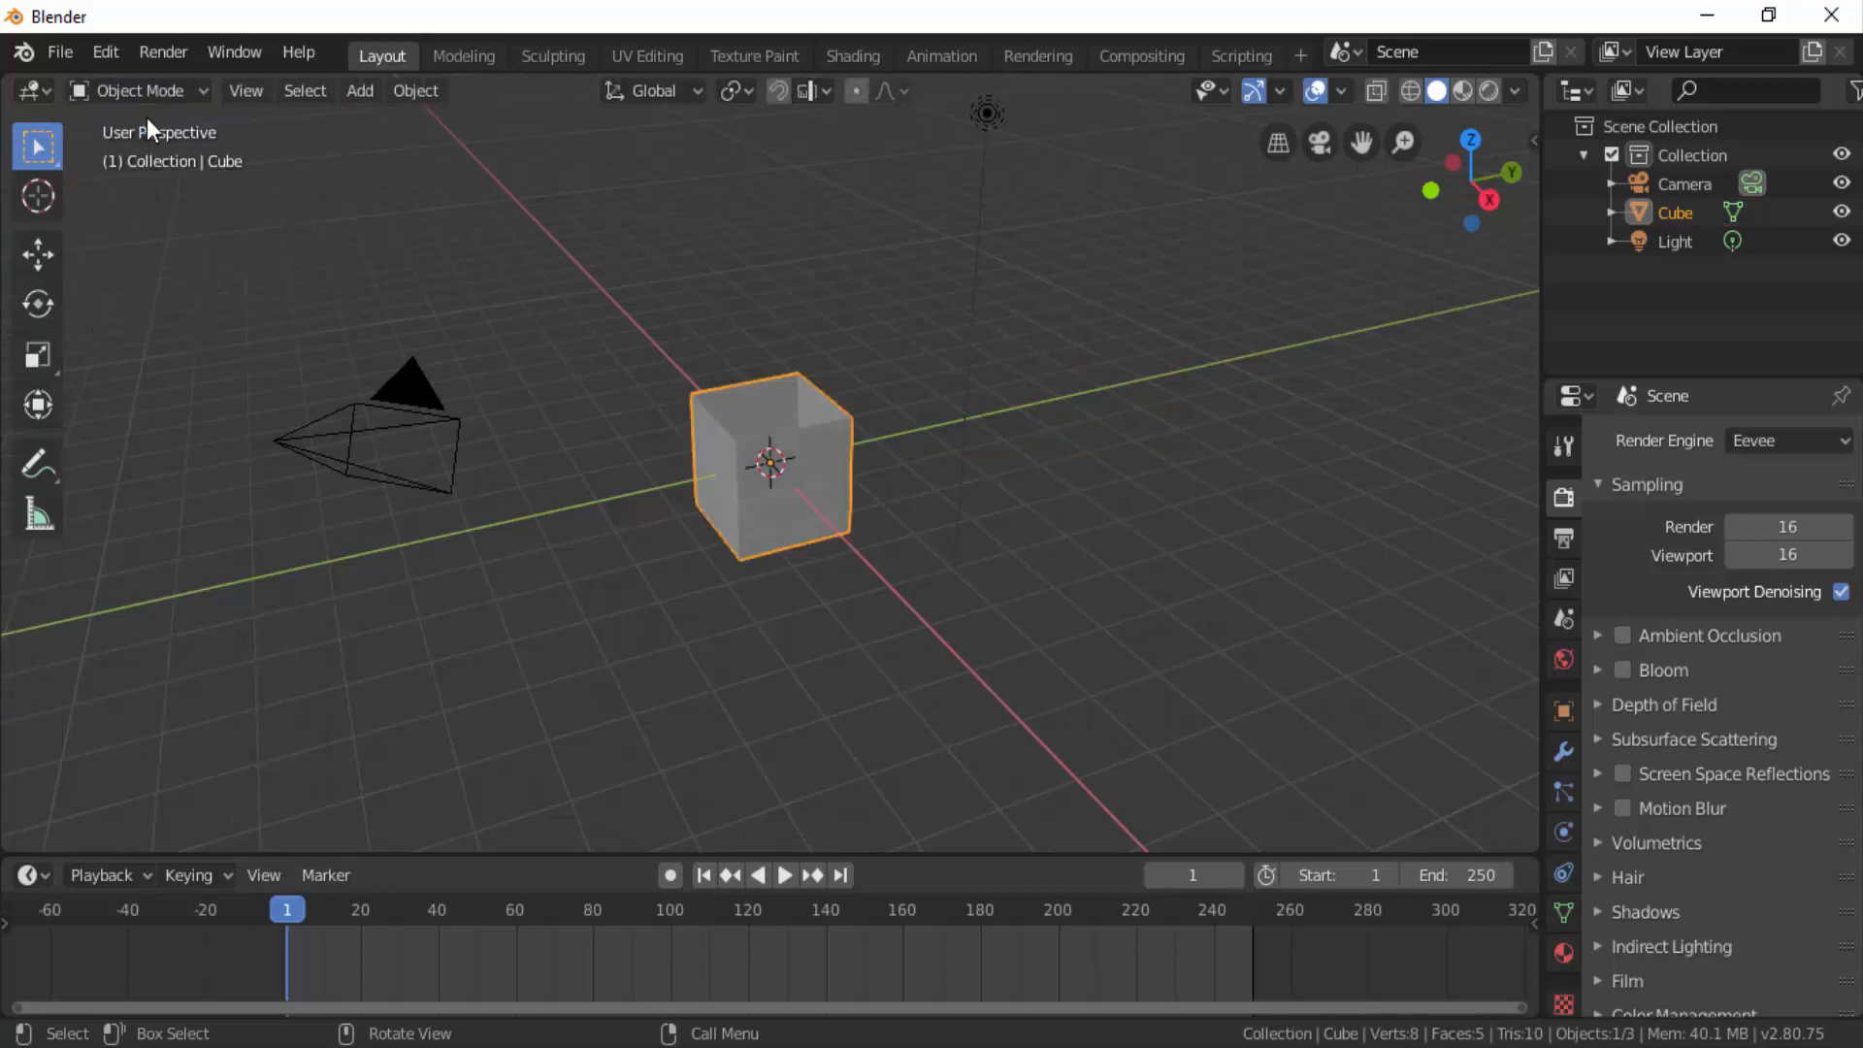
- Scale the open box by about 2.3 along the global X axis and about 2 along the global Y axis
{"action": "scroll", "coordinate": [641, 561], "scroll_direction": "up", "scroll_amount": 2}
{"action": "scroll", "coordinate": [661, 575], "scroll_direction": "down", "scroll_amount": 1}
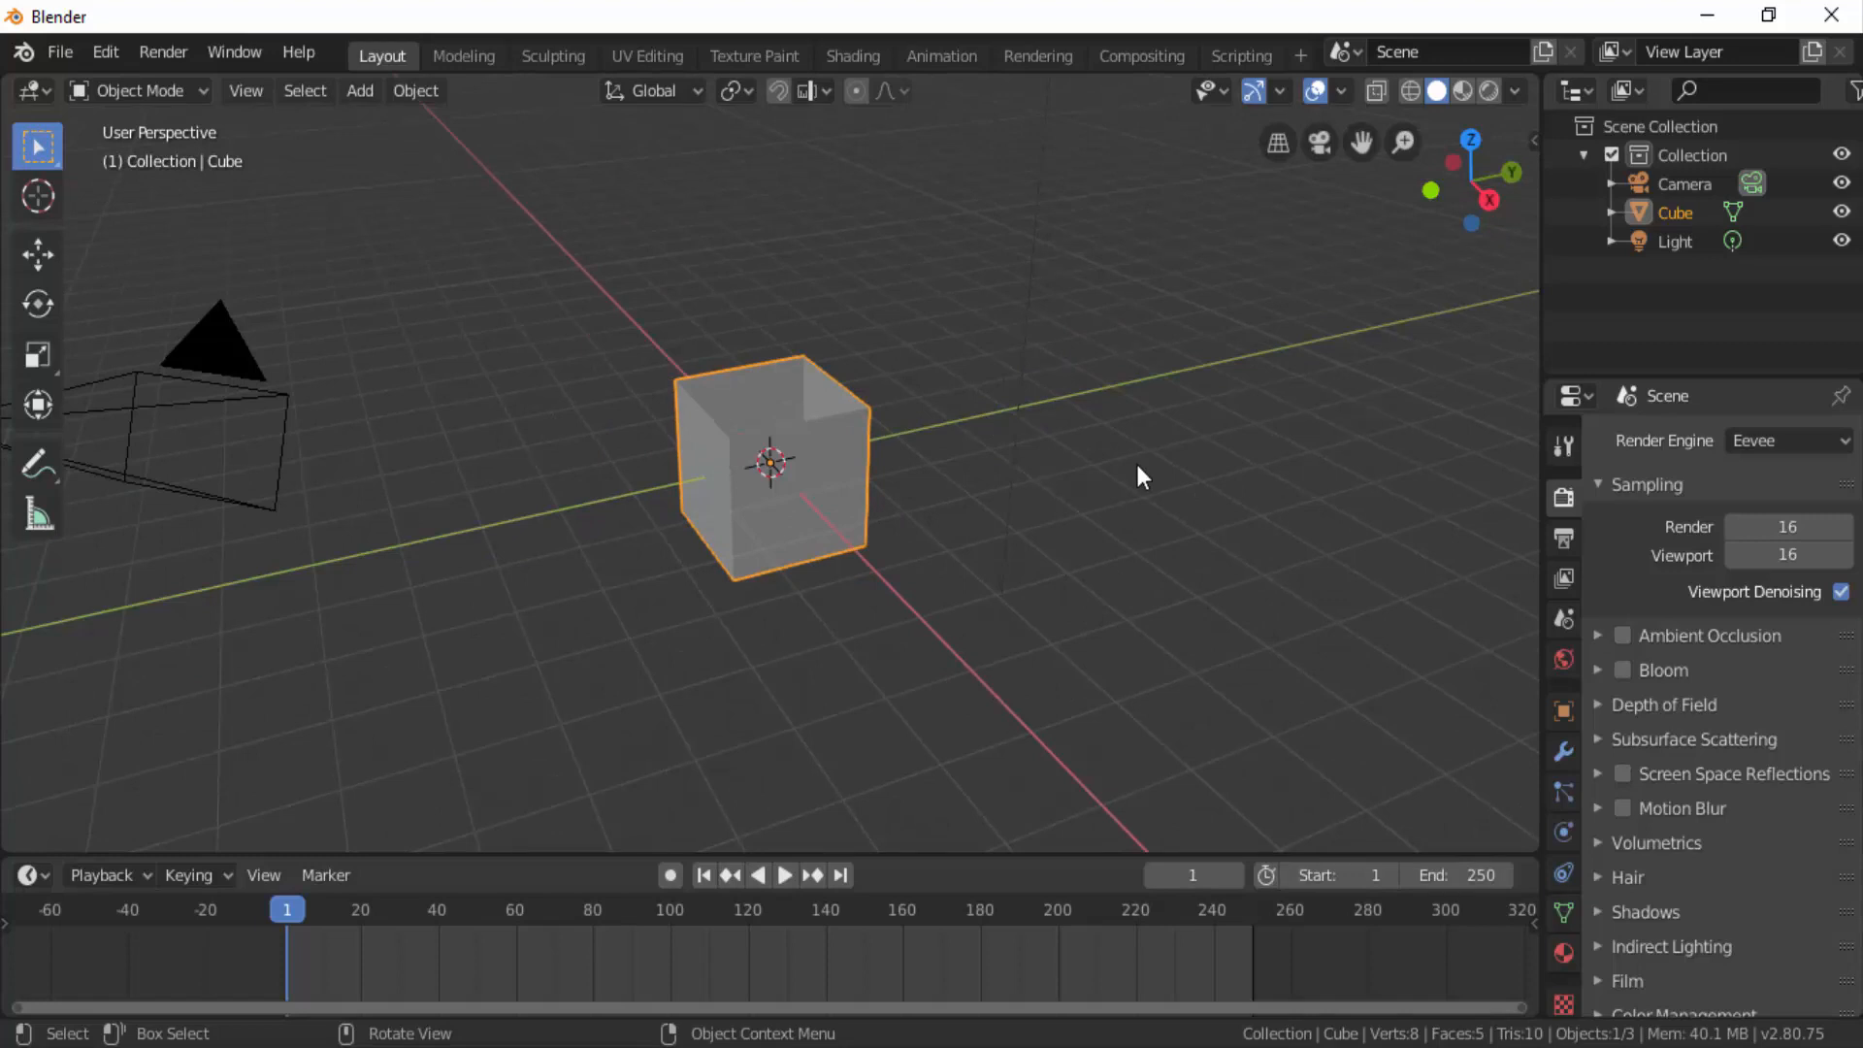
{"action": "key", "text": "s"}
{"action": "key", "text": "x"}
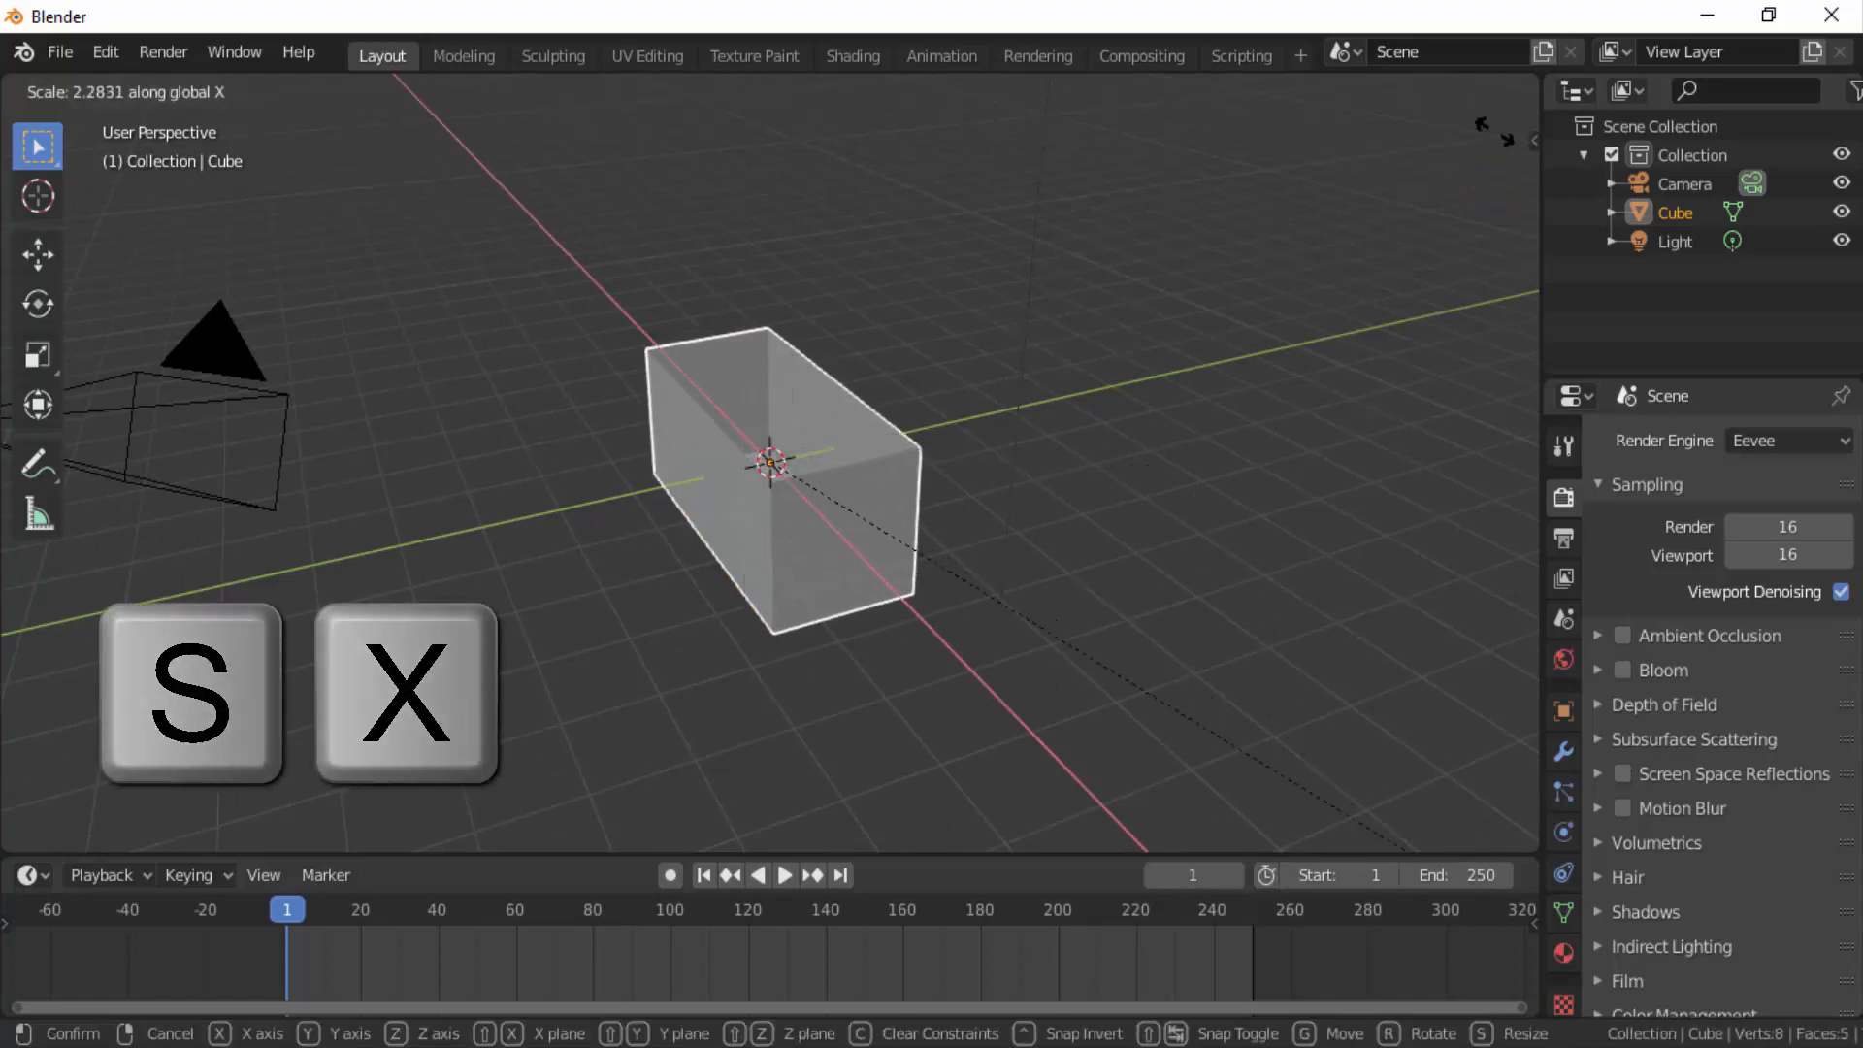
{"action": "left_click", "coordinate": [1494, 133]}
{"action": "key", "text": "s"}
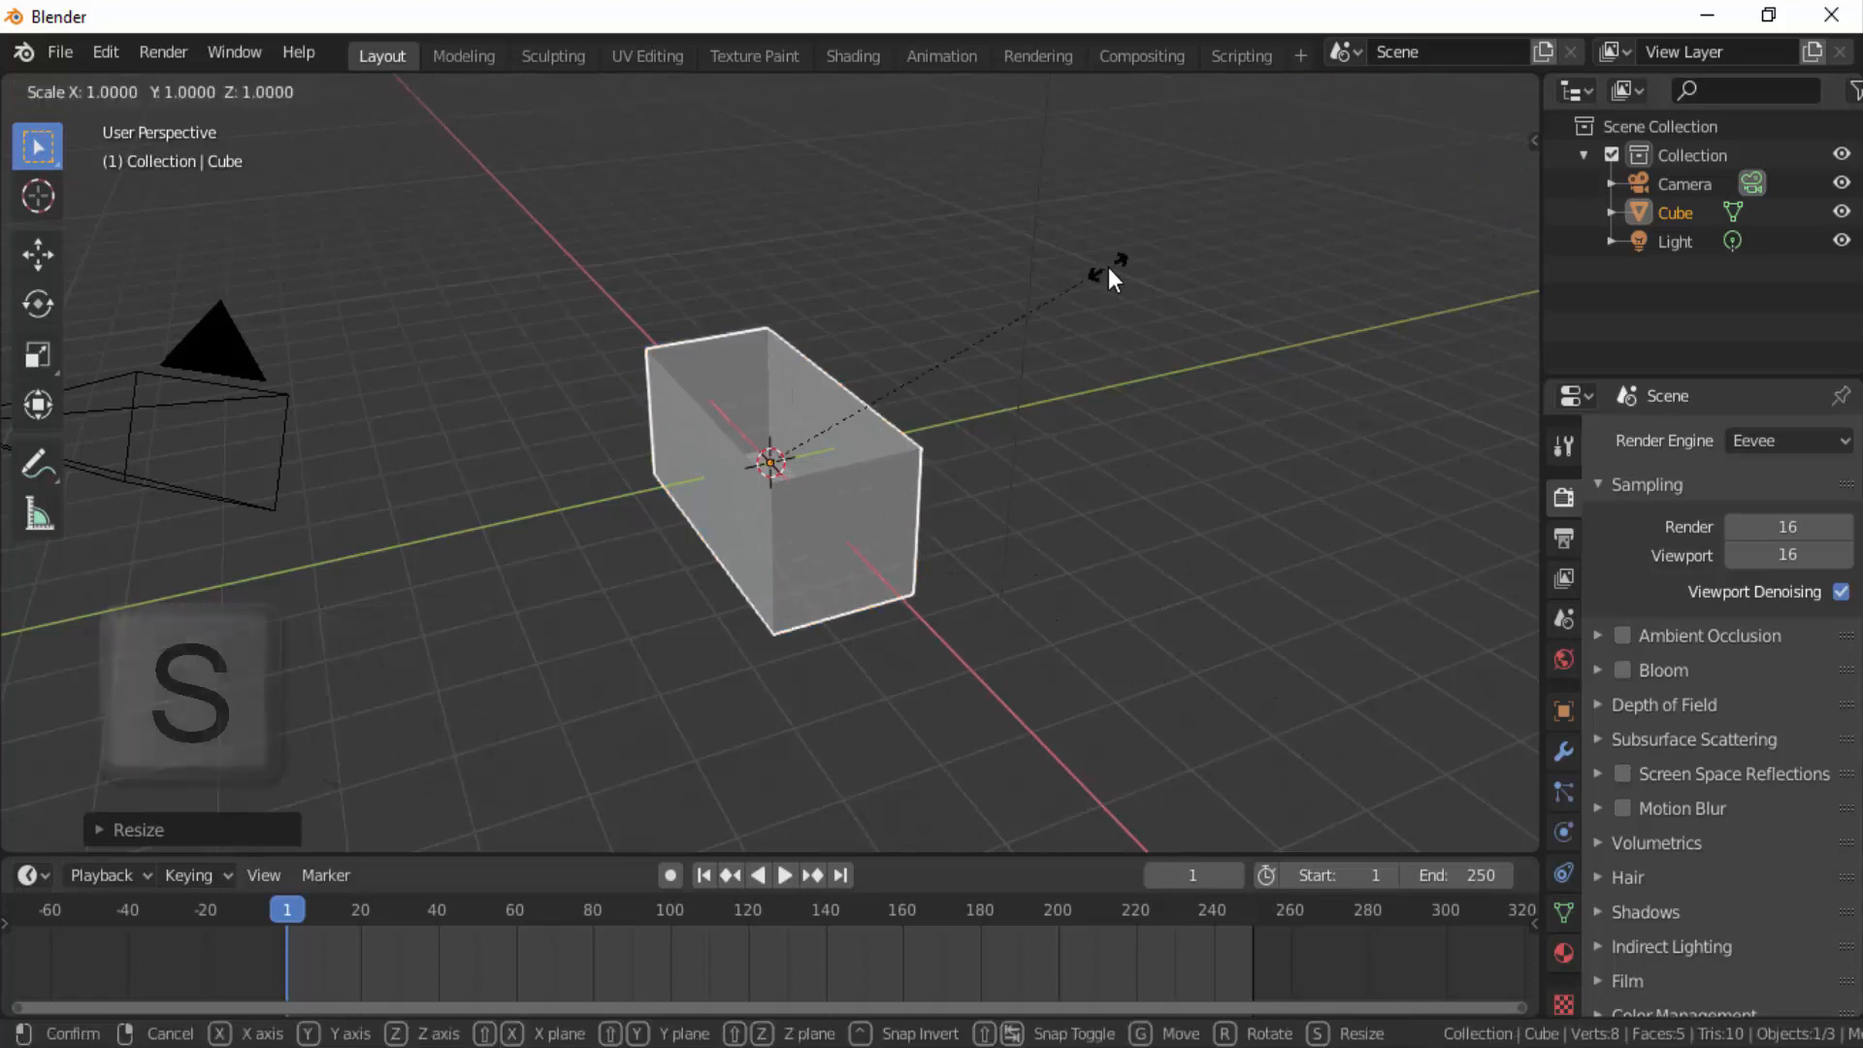
{"action": "key", "text": "y"}
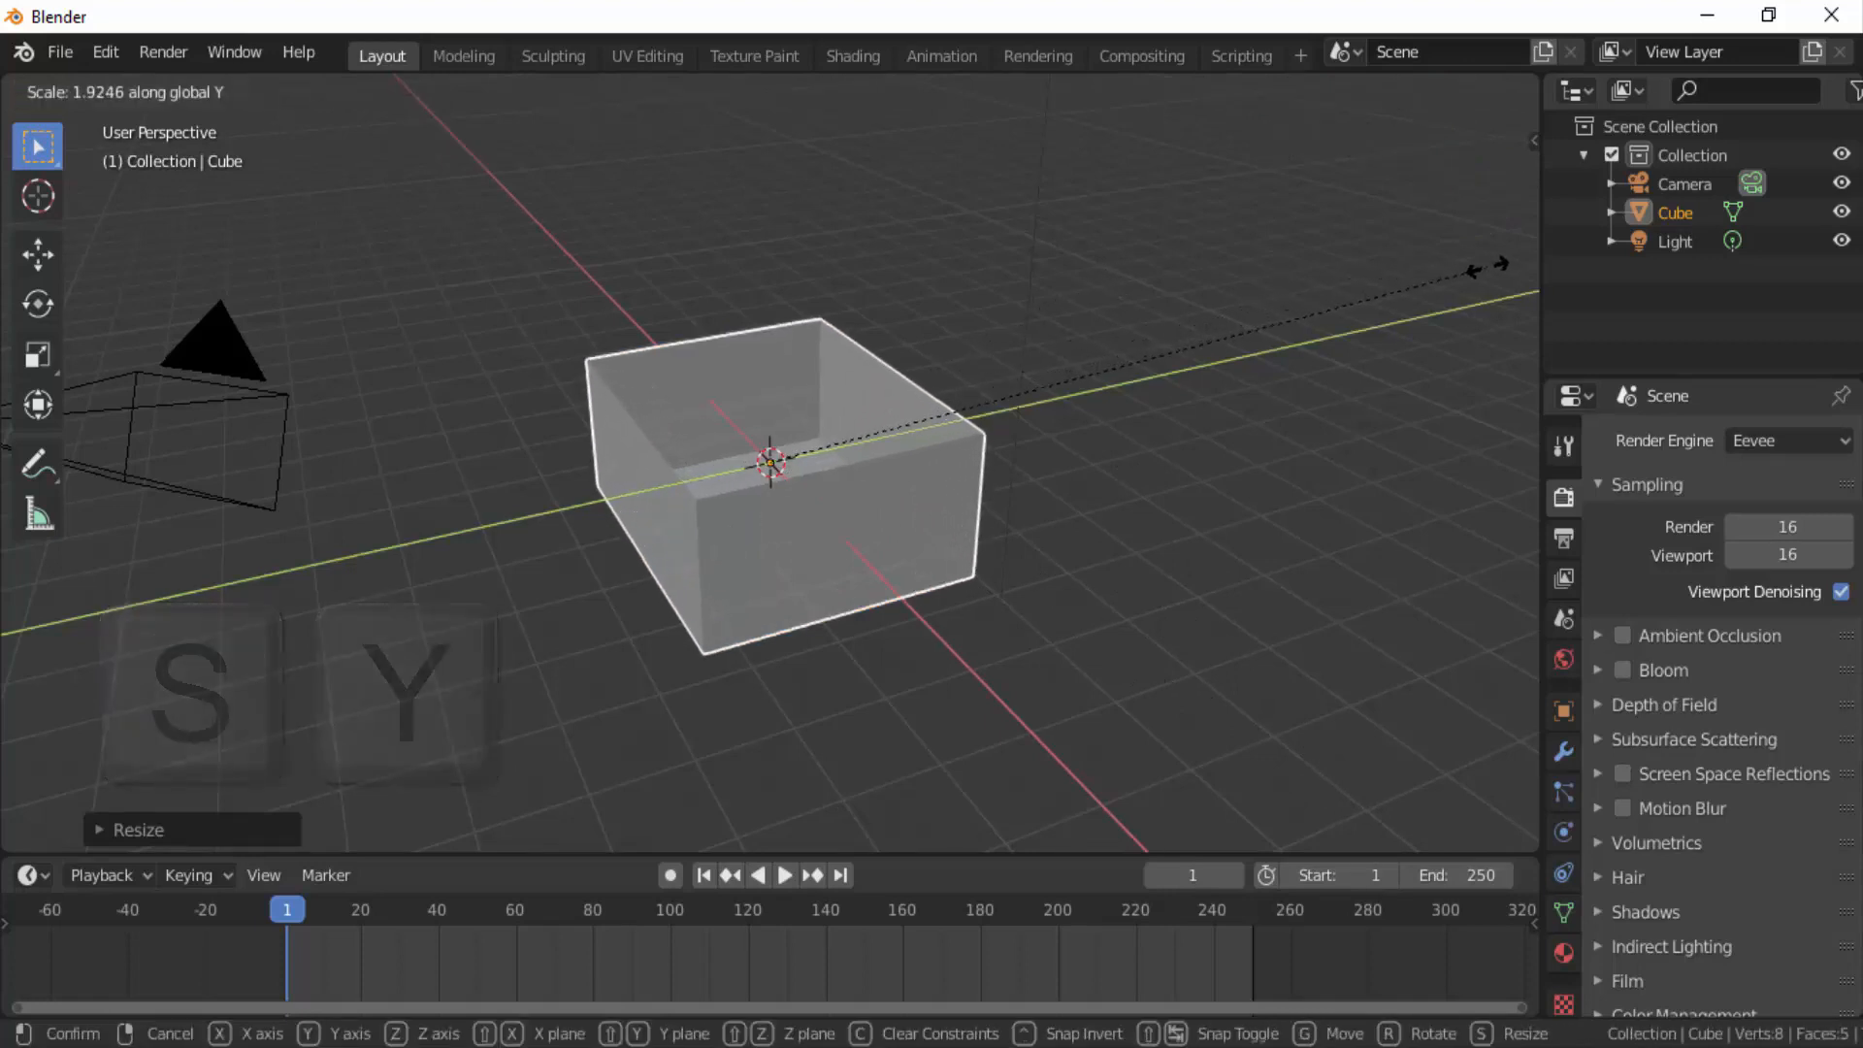
{"action": "left_click", "coordinate": [39, 258]}
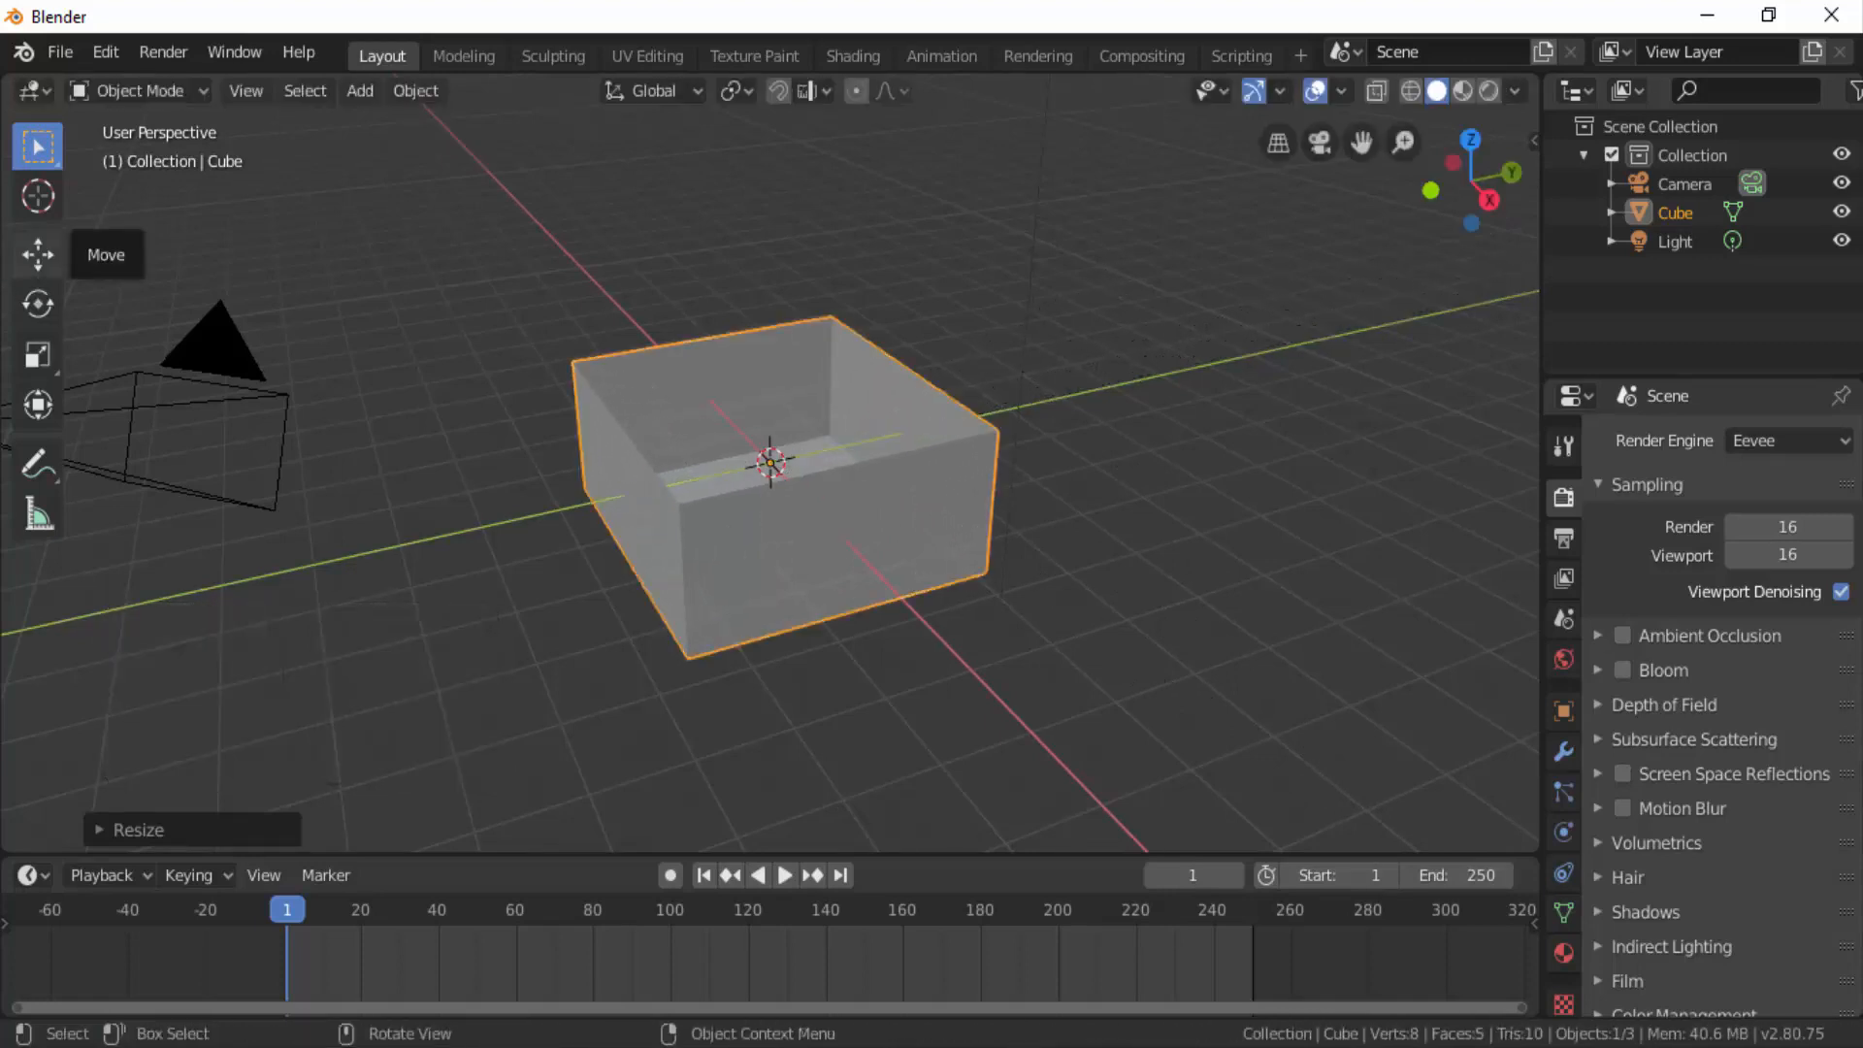
- Add a Solidify modifier to the open box, set its thickness to 0.04 m and apply it
{"action": "scroll", "coordinate": [951, 309], "scroll_direction": "down", "scroll_amount": 2}
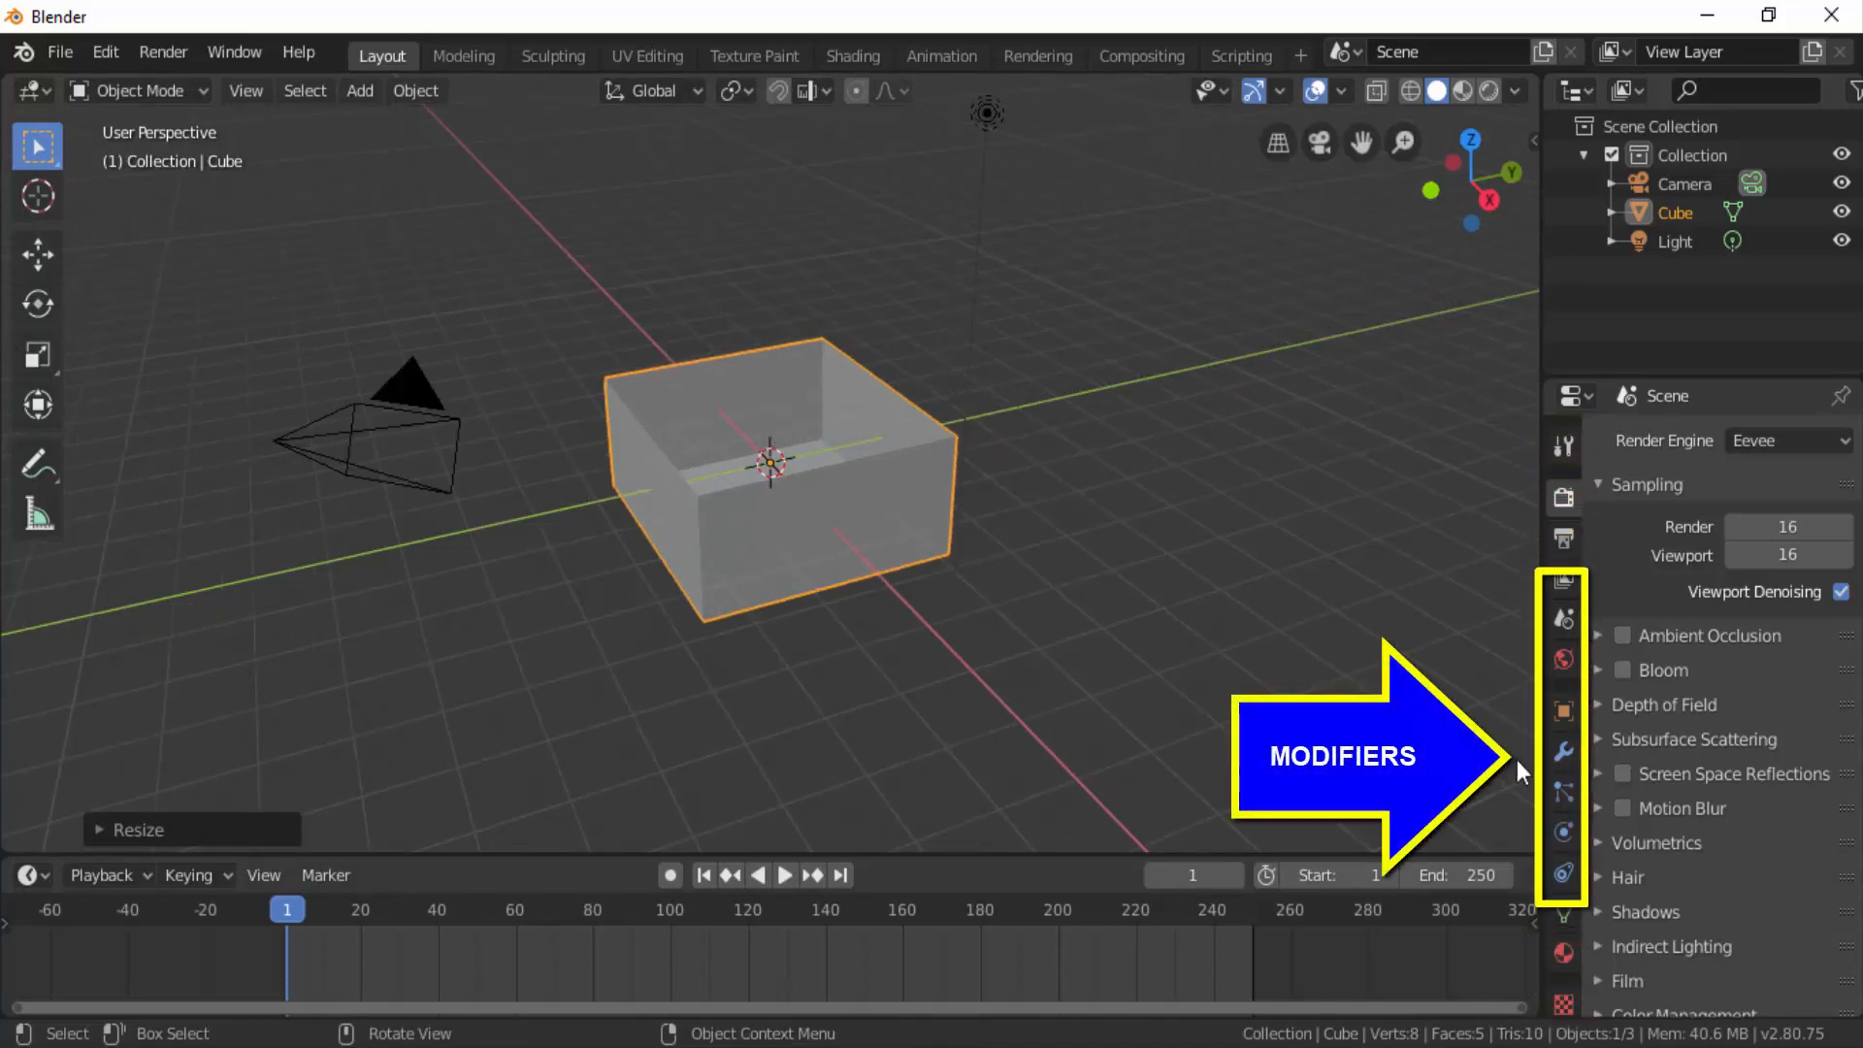
{"action": "left_click", "coordinate": [1563, 751]}
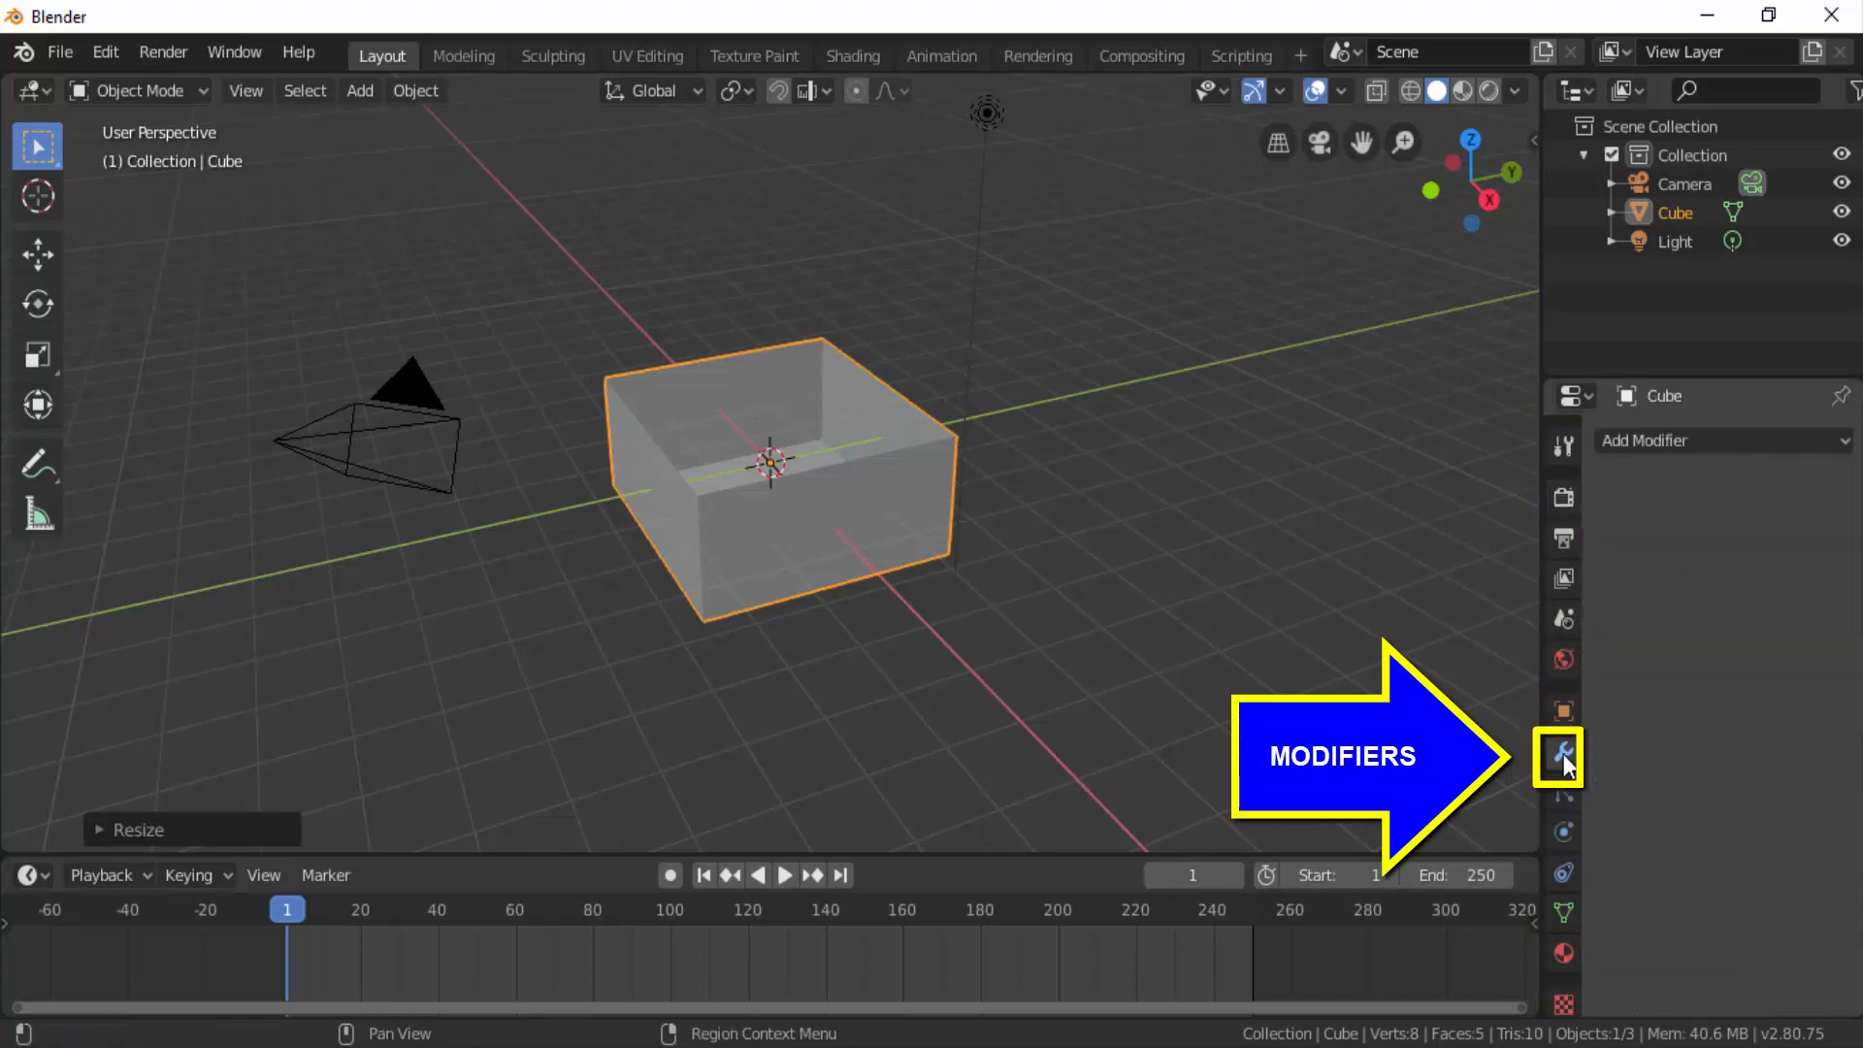
{"action": "left_click", "coordinate": [1704, 443]}
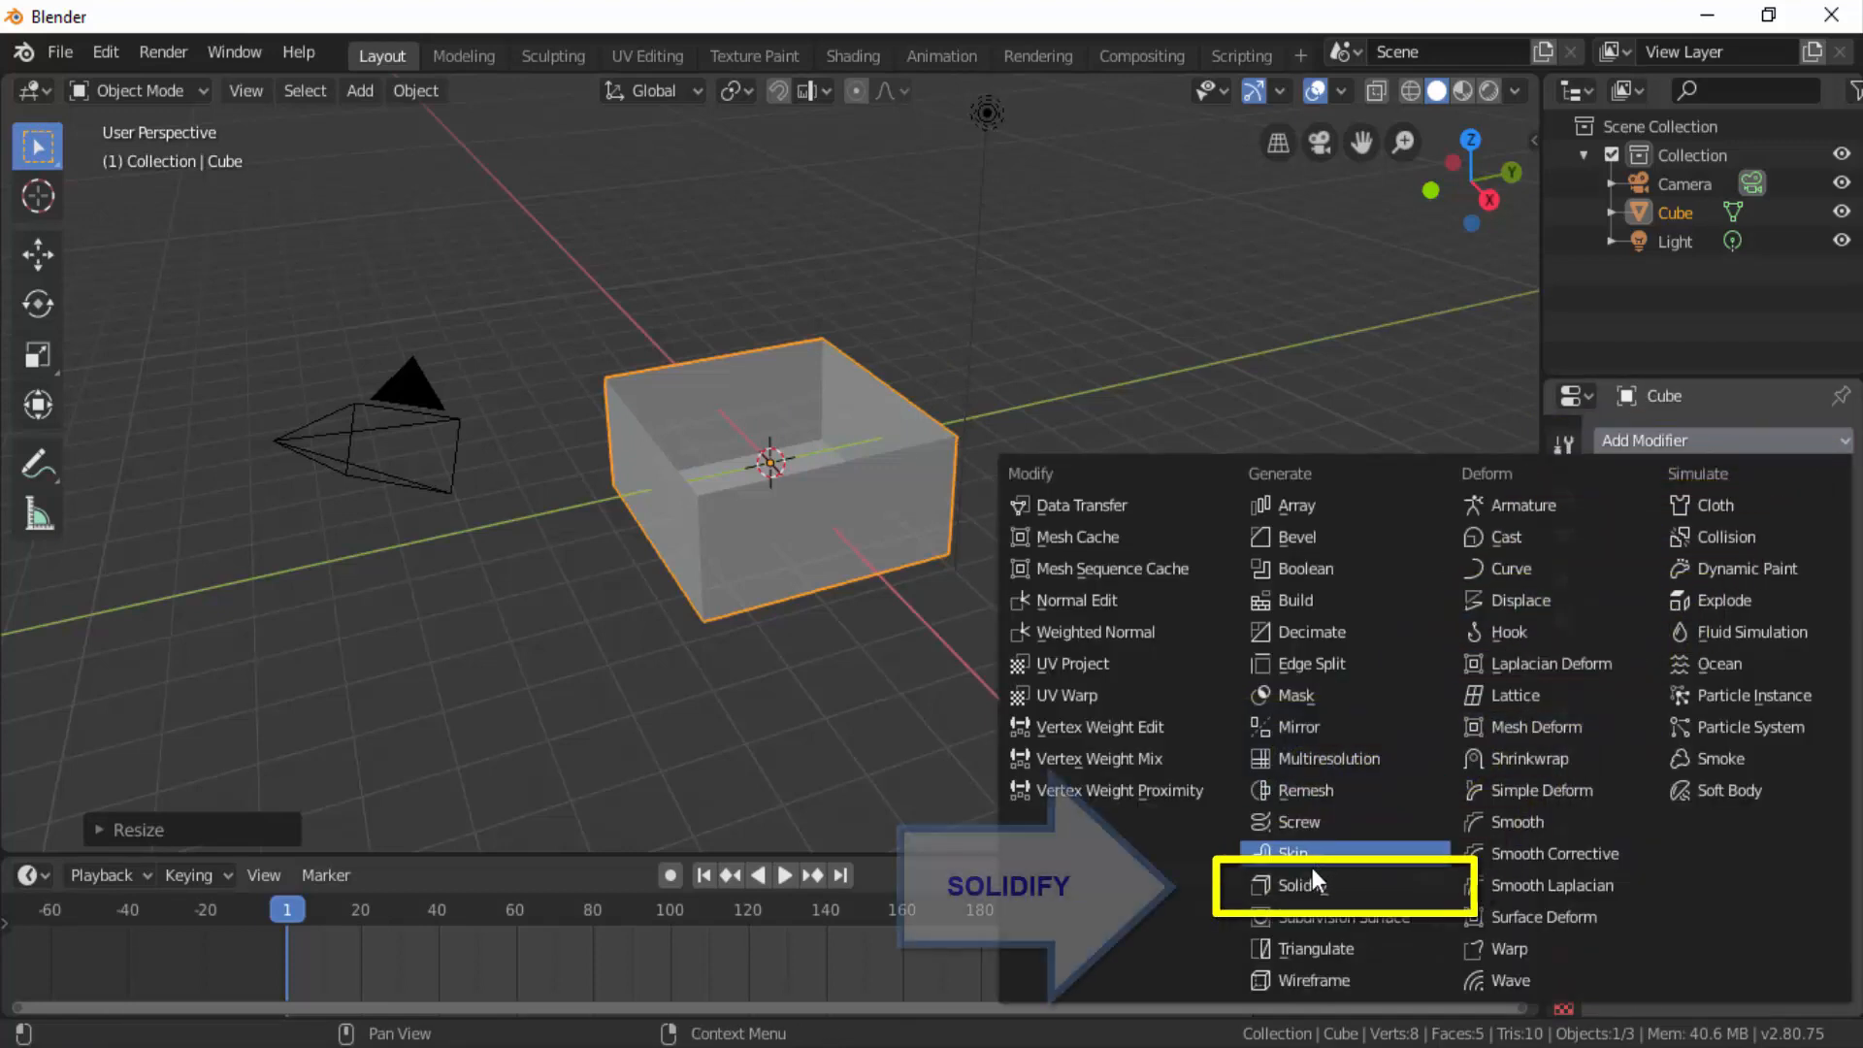
{"action": "left_click", "coordinate": [1329, 885]}
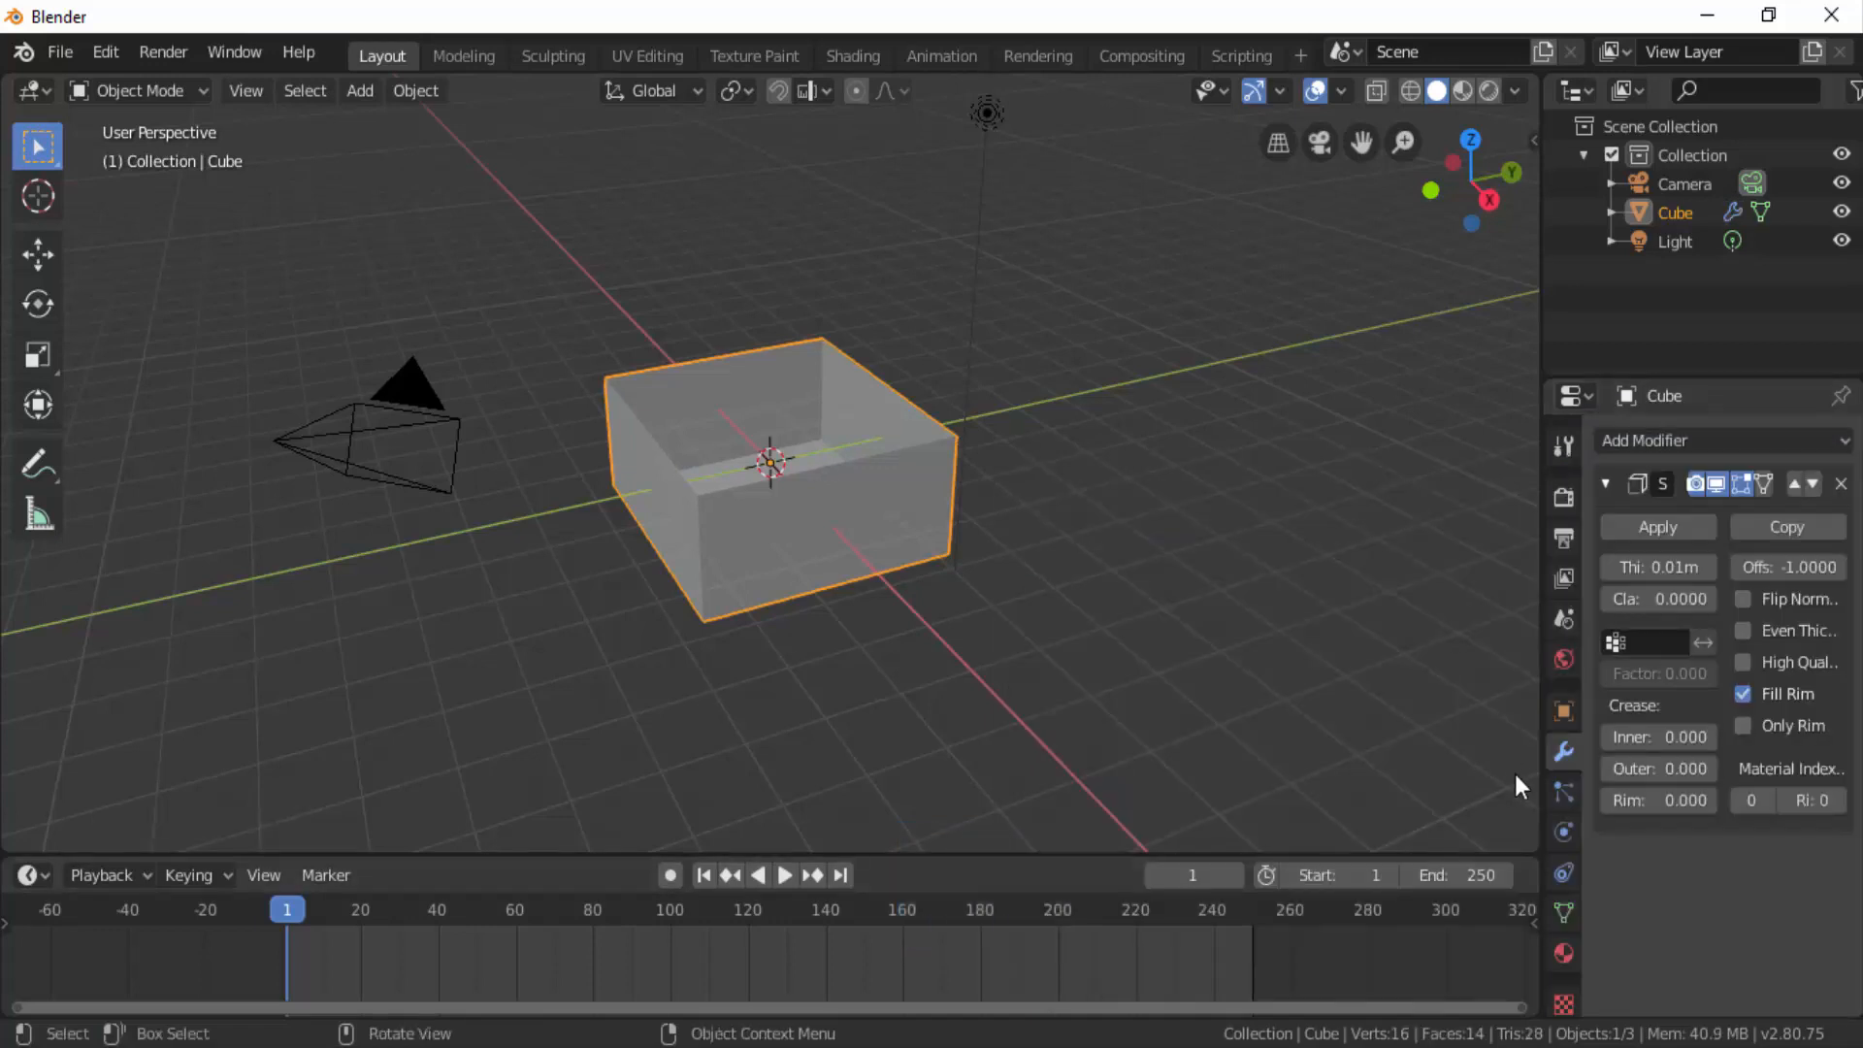
{"action": "left_click", "coordinate": [1712, 571]}
{"action": "left_click", "coordinate": [1712, 570]}
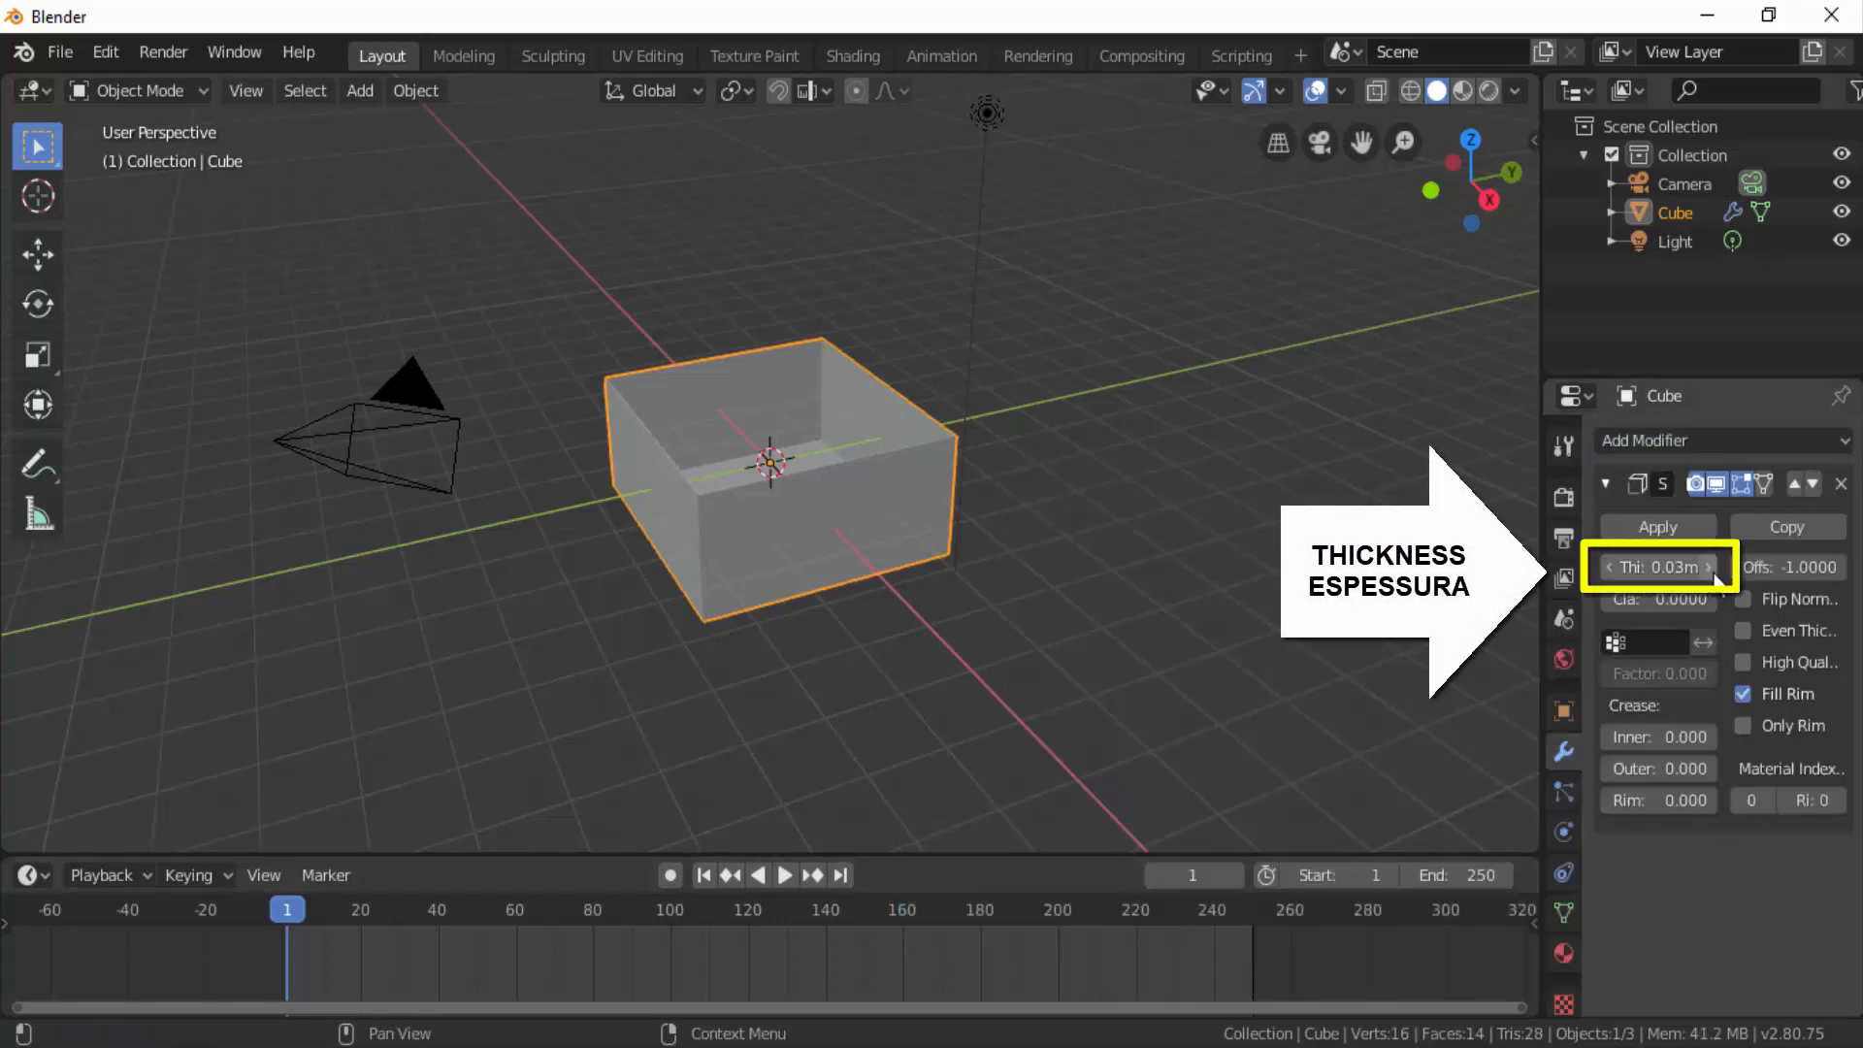
{"action": "left_click", "coordinate": [1713, 570]}
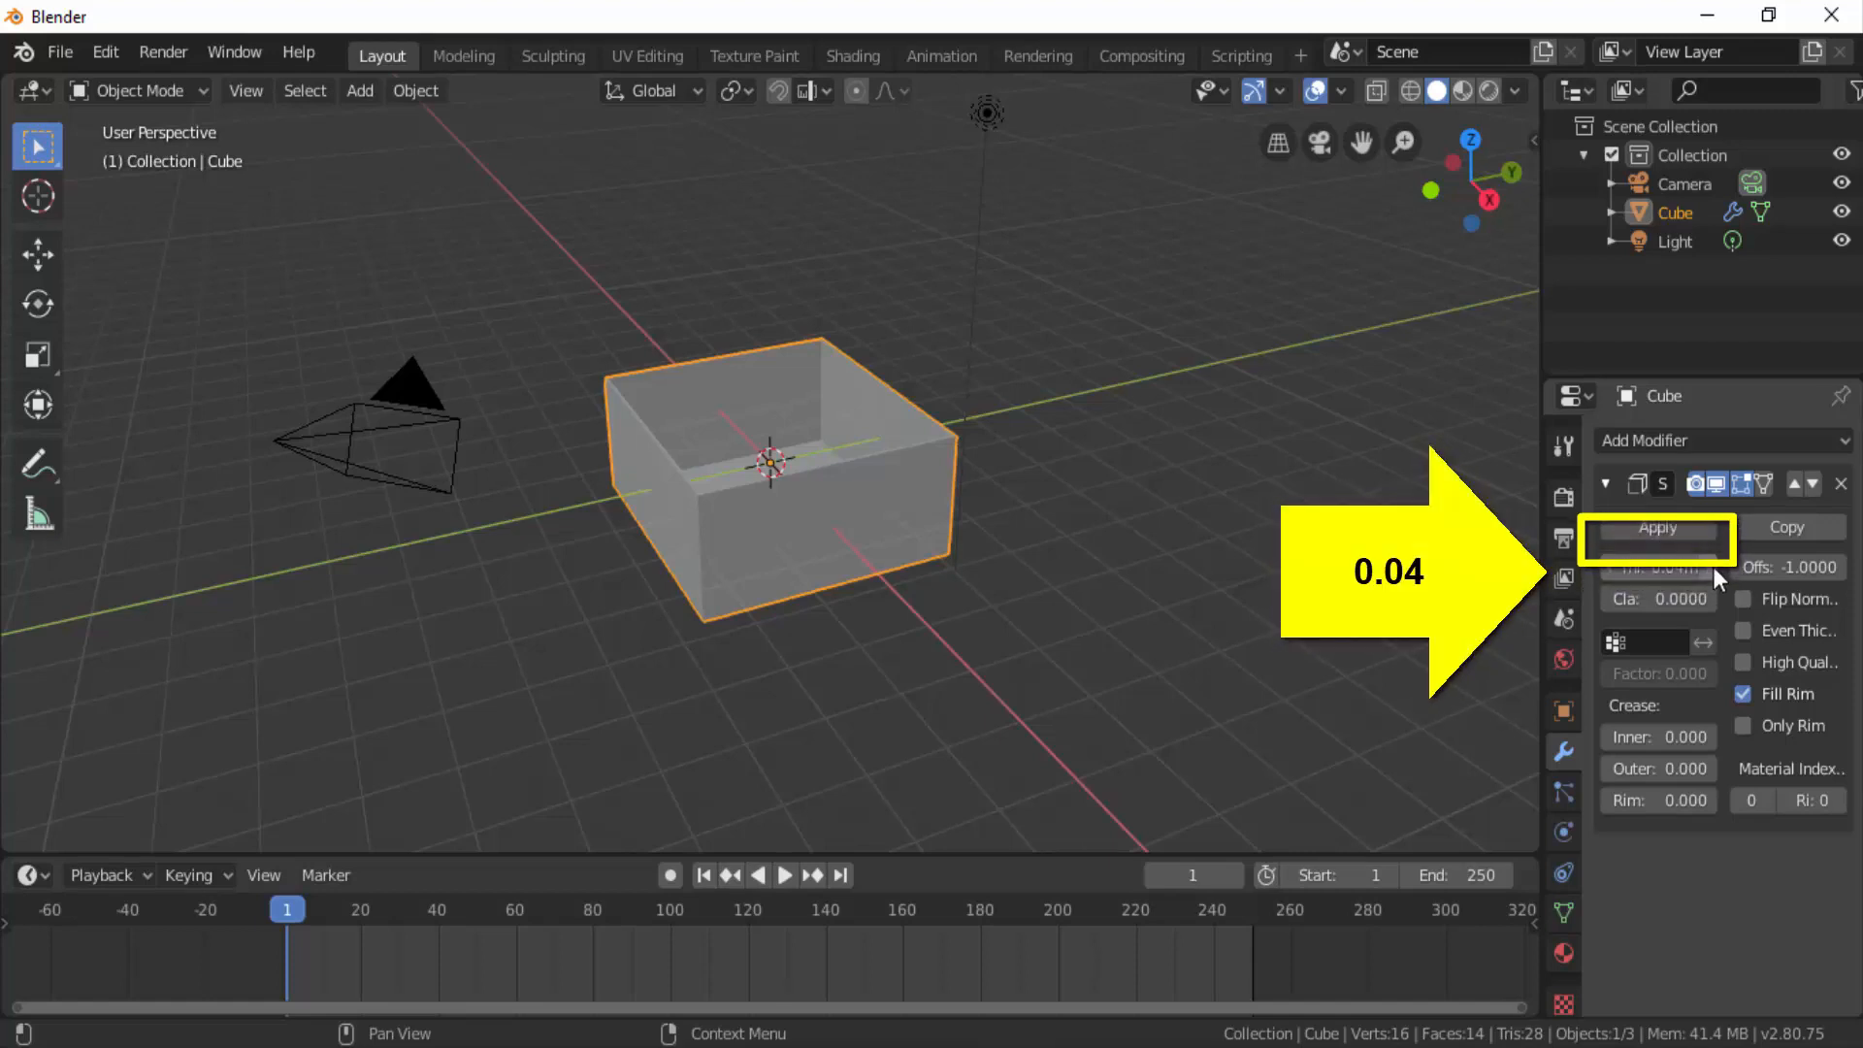
{"action": "left_click", "coordinate": [1661, 527]}
- Display the scene in front orthographic view with wireframe shading
{"action": "scroll", "coordinate": [1164, 522], "scroll_direction": "up", "scroll_amount": 3}
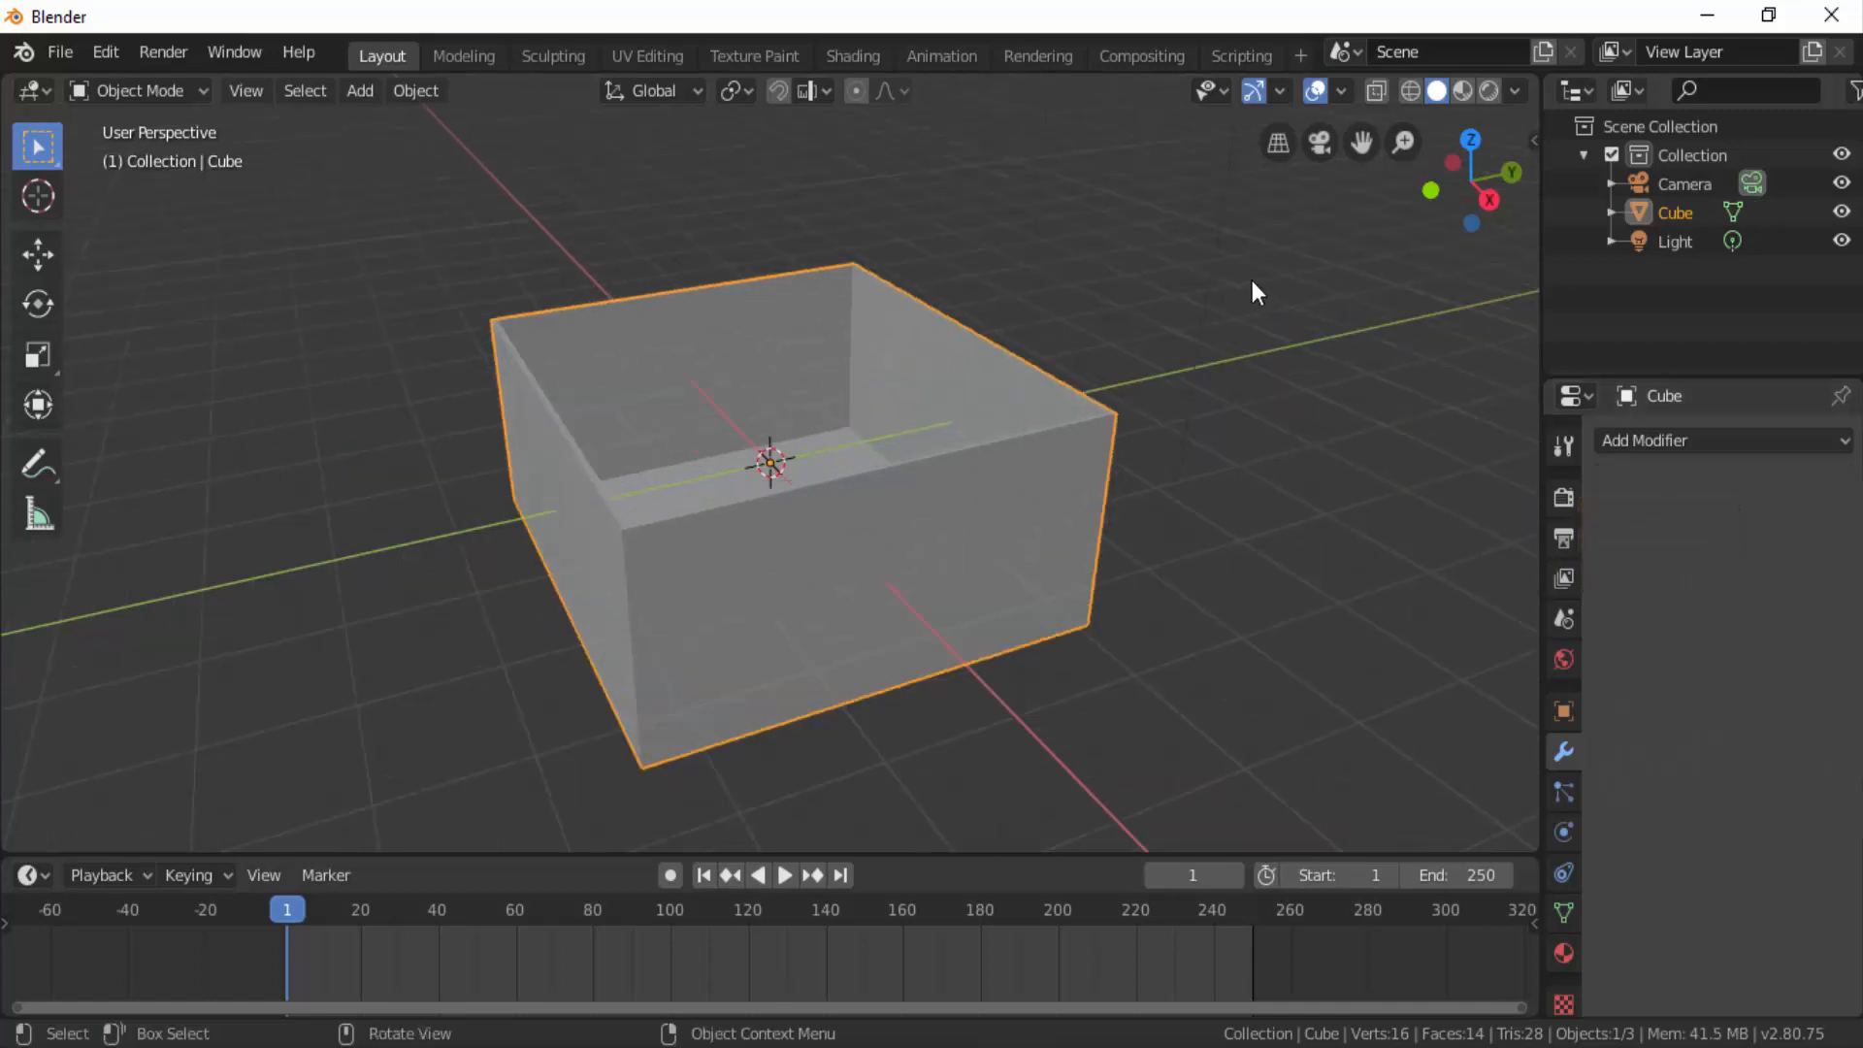
{"action": "left_click", "coordinate": [1430, 190]}
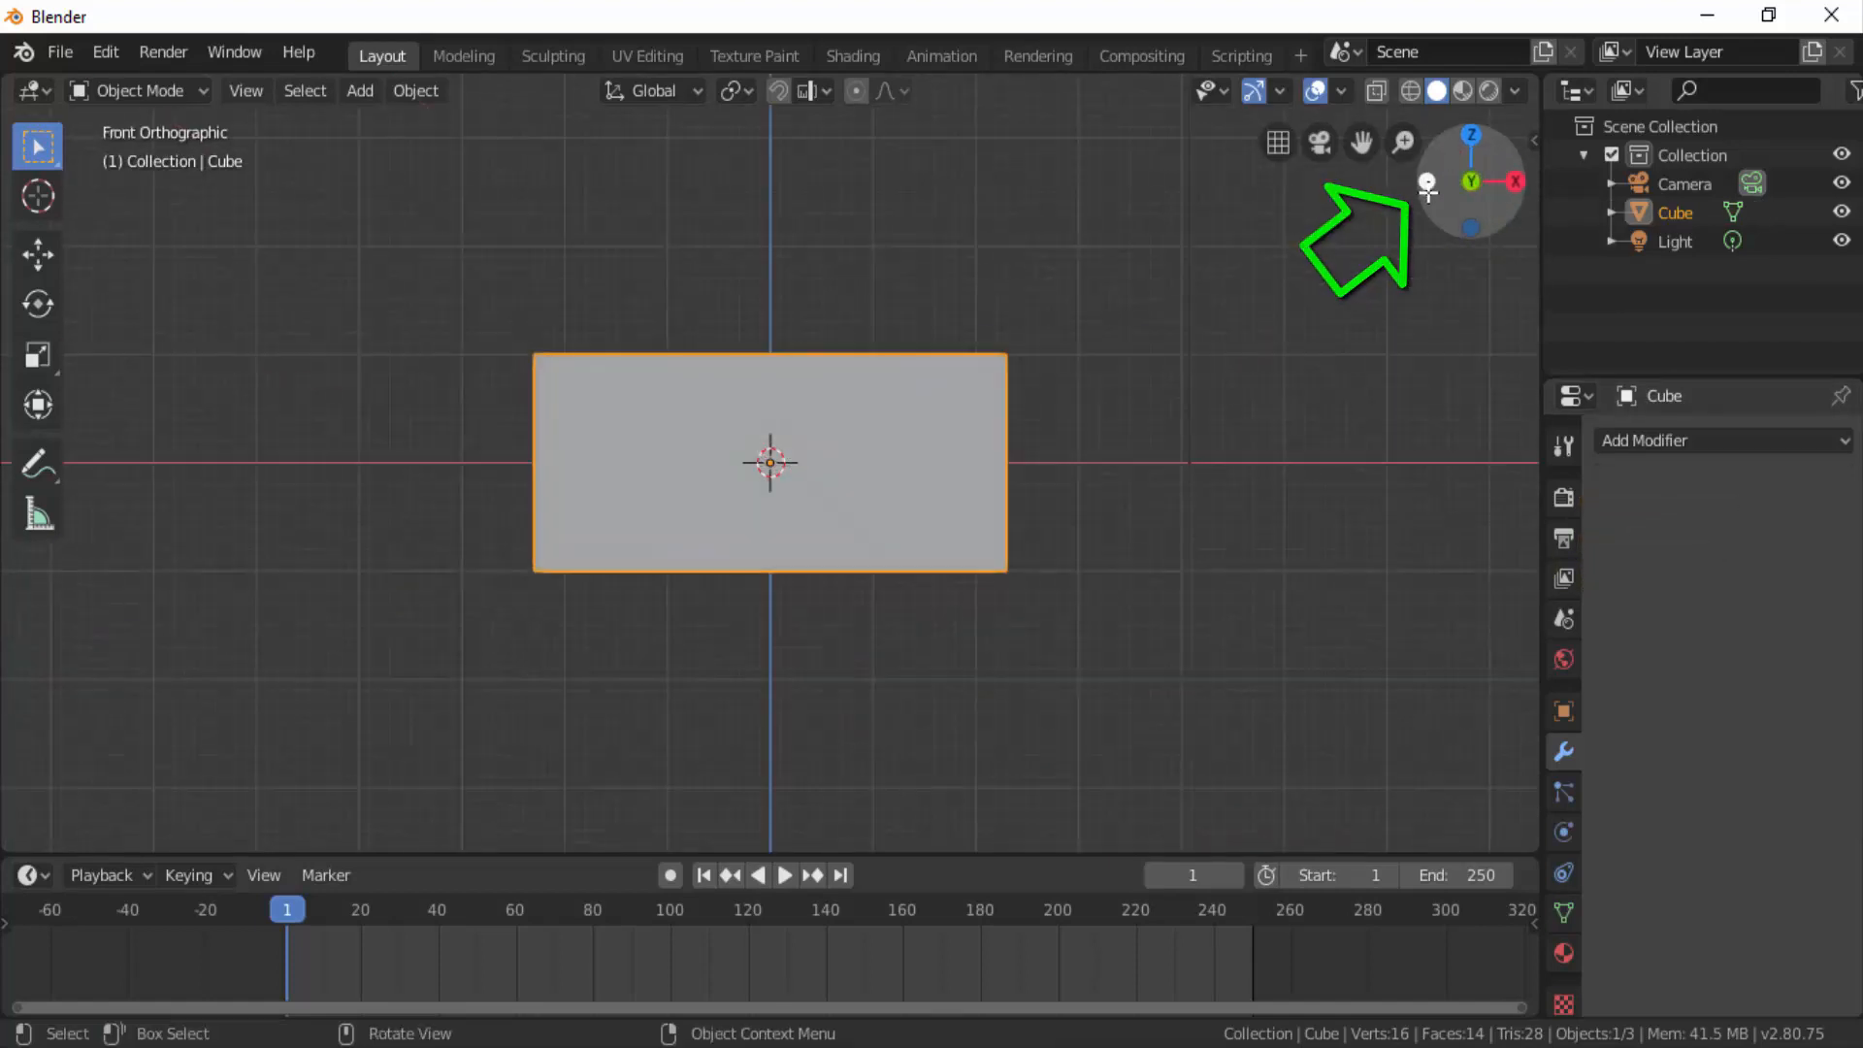
{"action": "scroll", "coordinate": [958, 524], "scroll_direction": "down", "scroll_amount": 4}
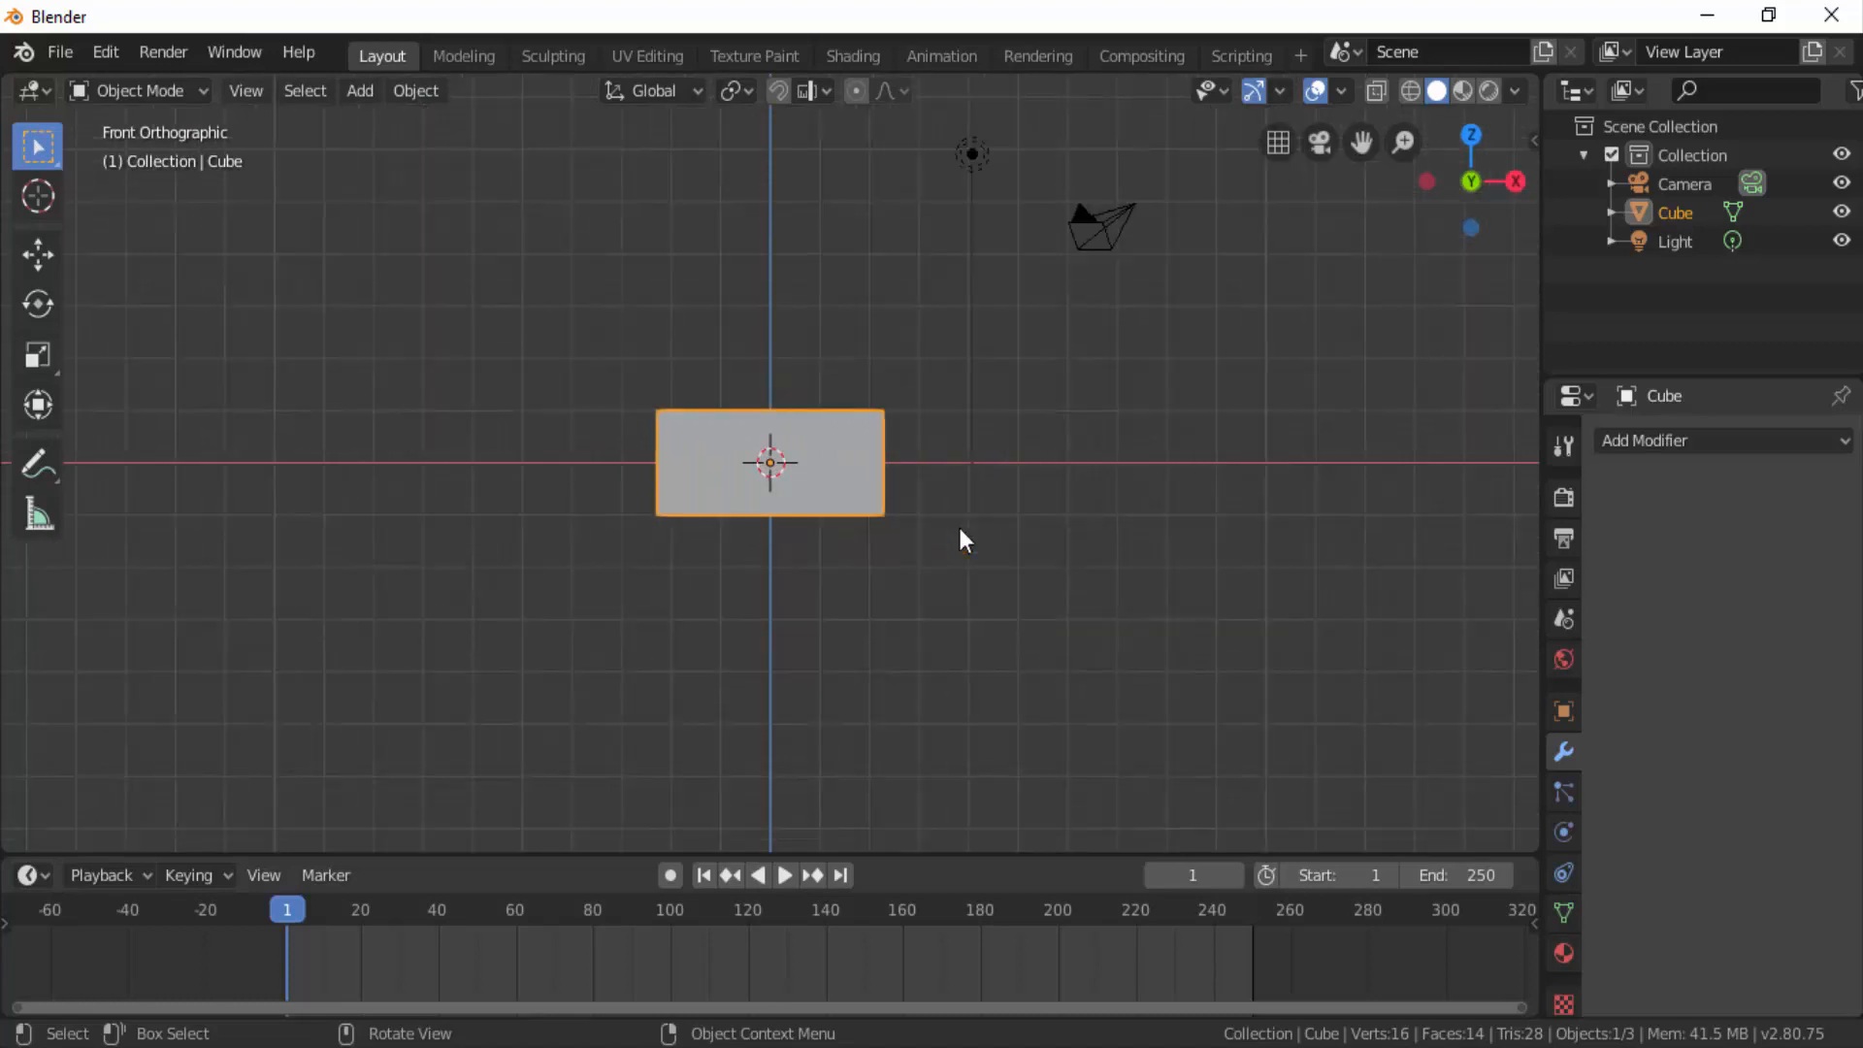
{"action": "scroll", "coordinate": [960, 530], "scroll_direction": "up", "scroll_amount": 1}
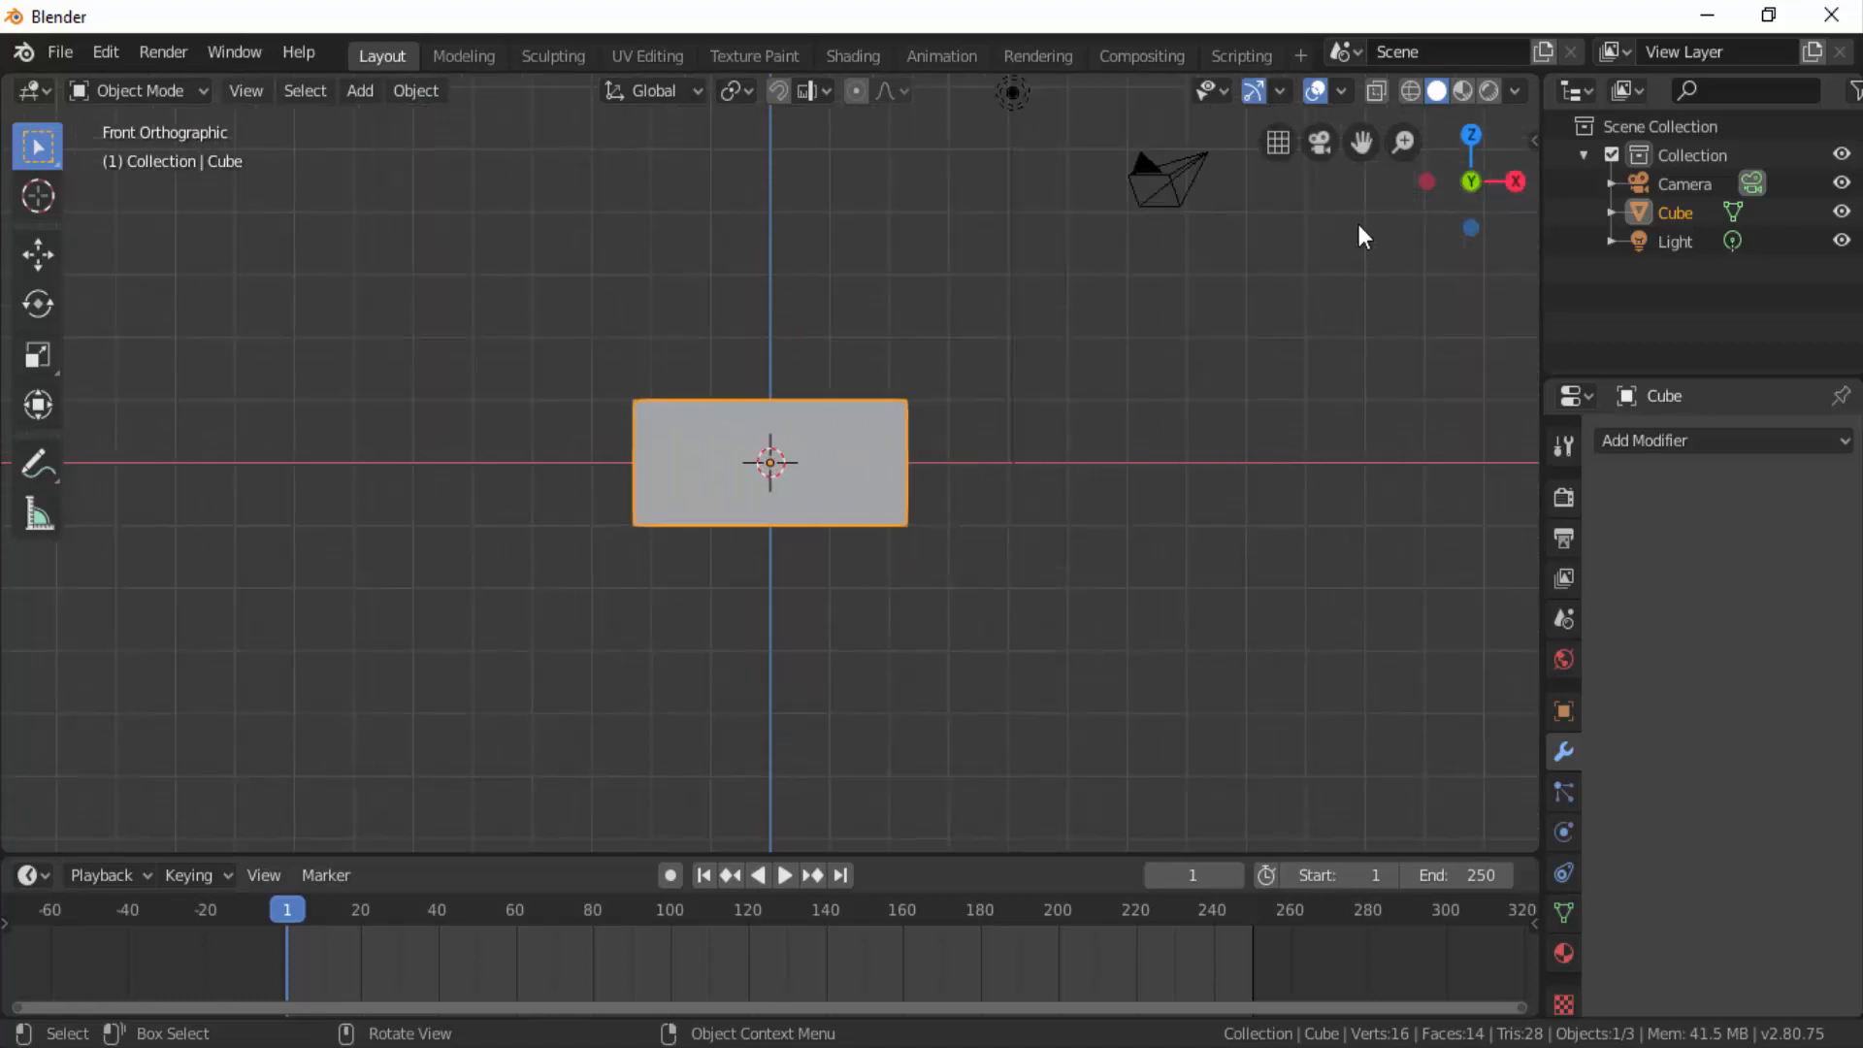
{"action": "left_click", "coordinate": [1410, 90]}
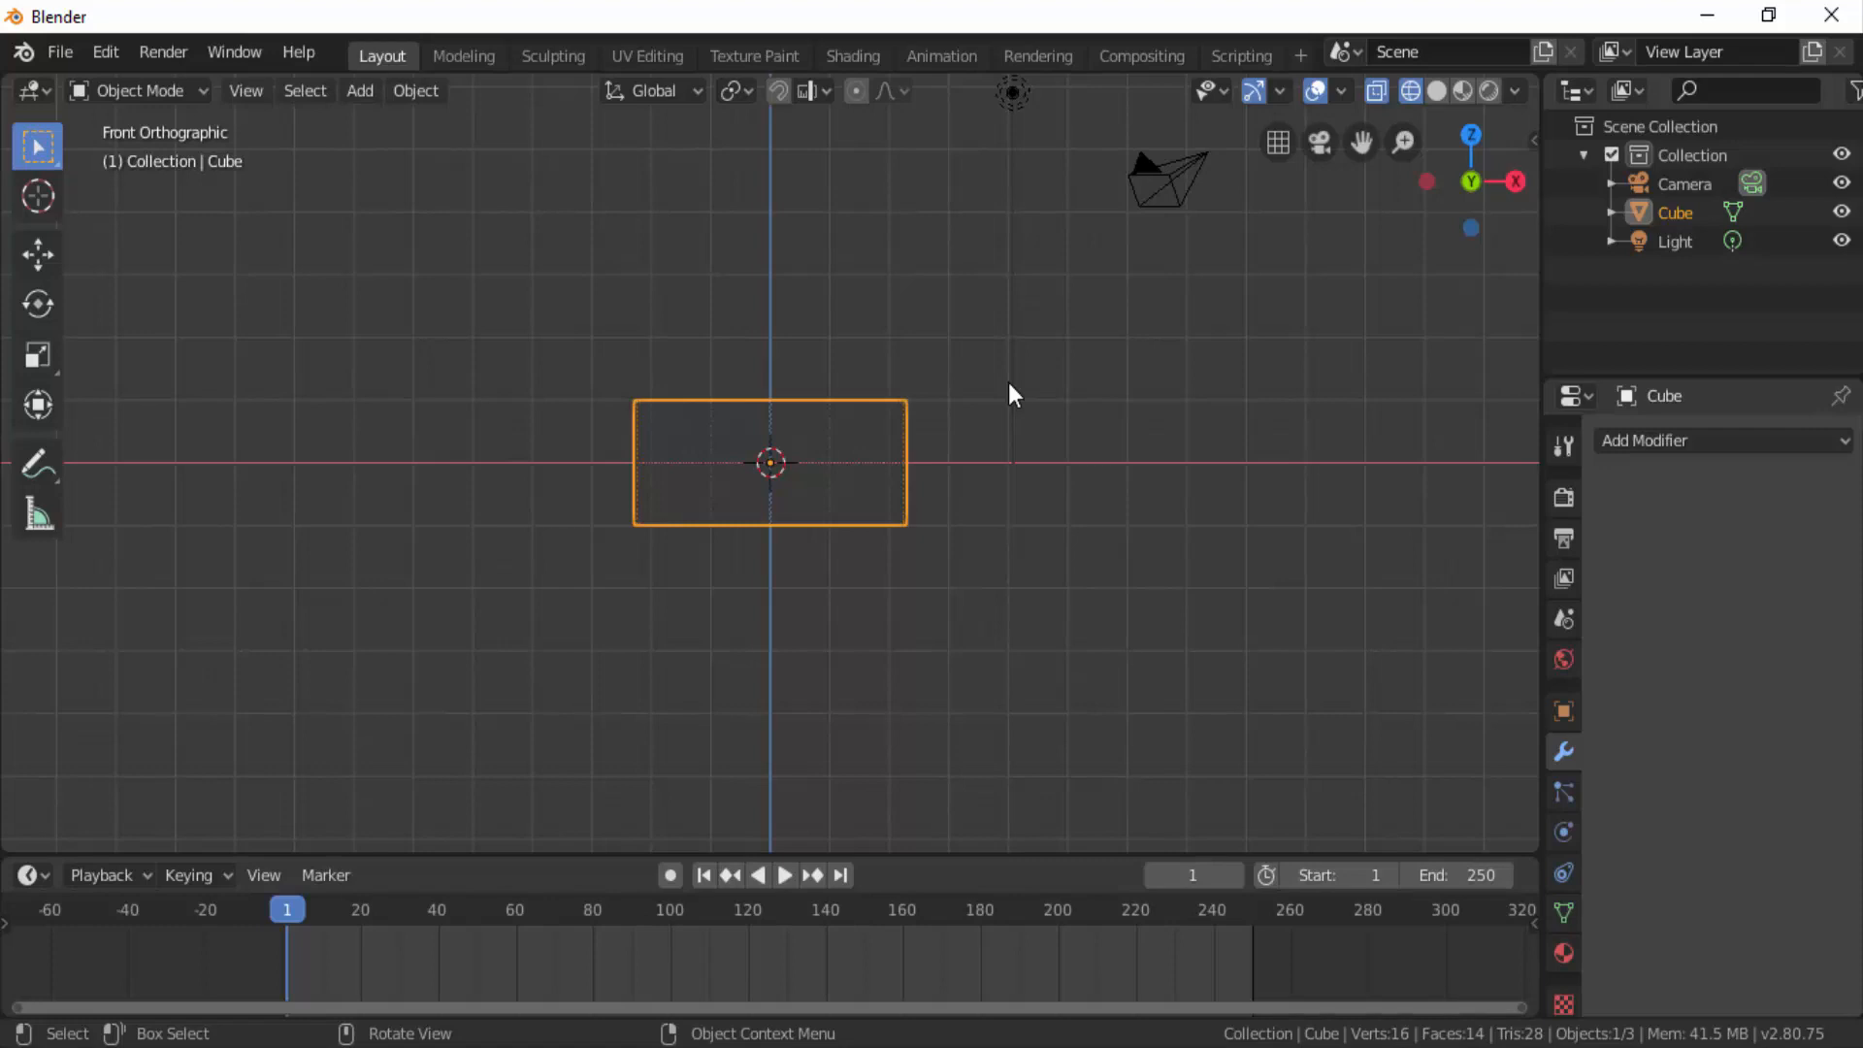
- Add a UV sphere at the centre of the box and scale it down to about half its size
{"action": "key", "text": "shift+a"}
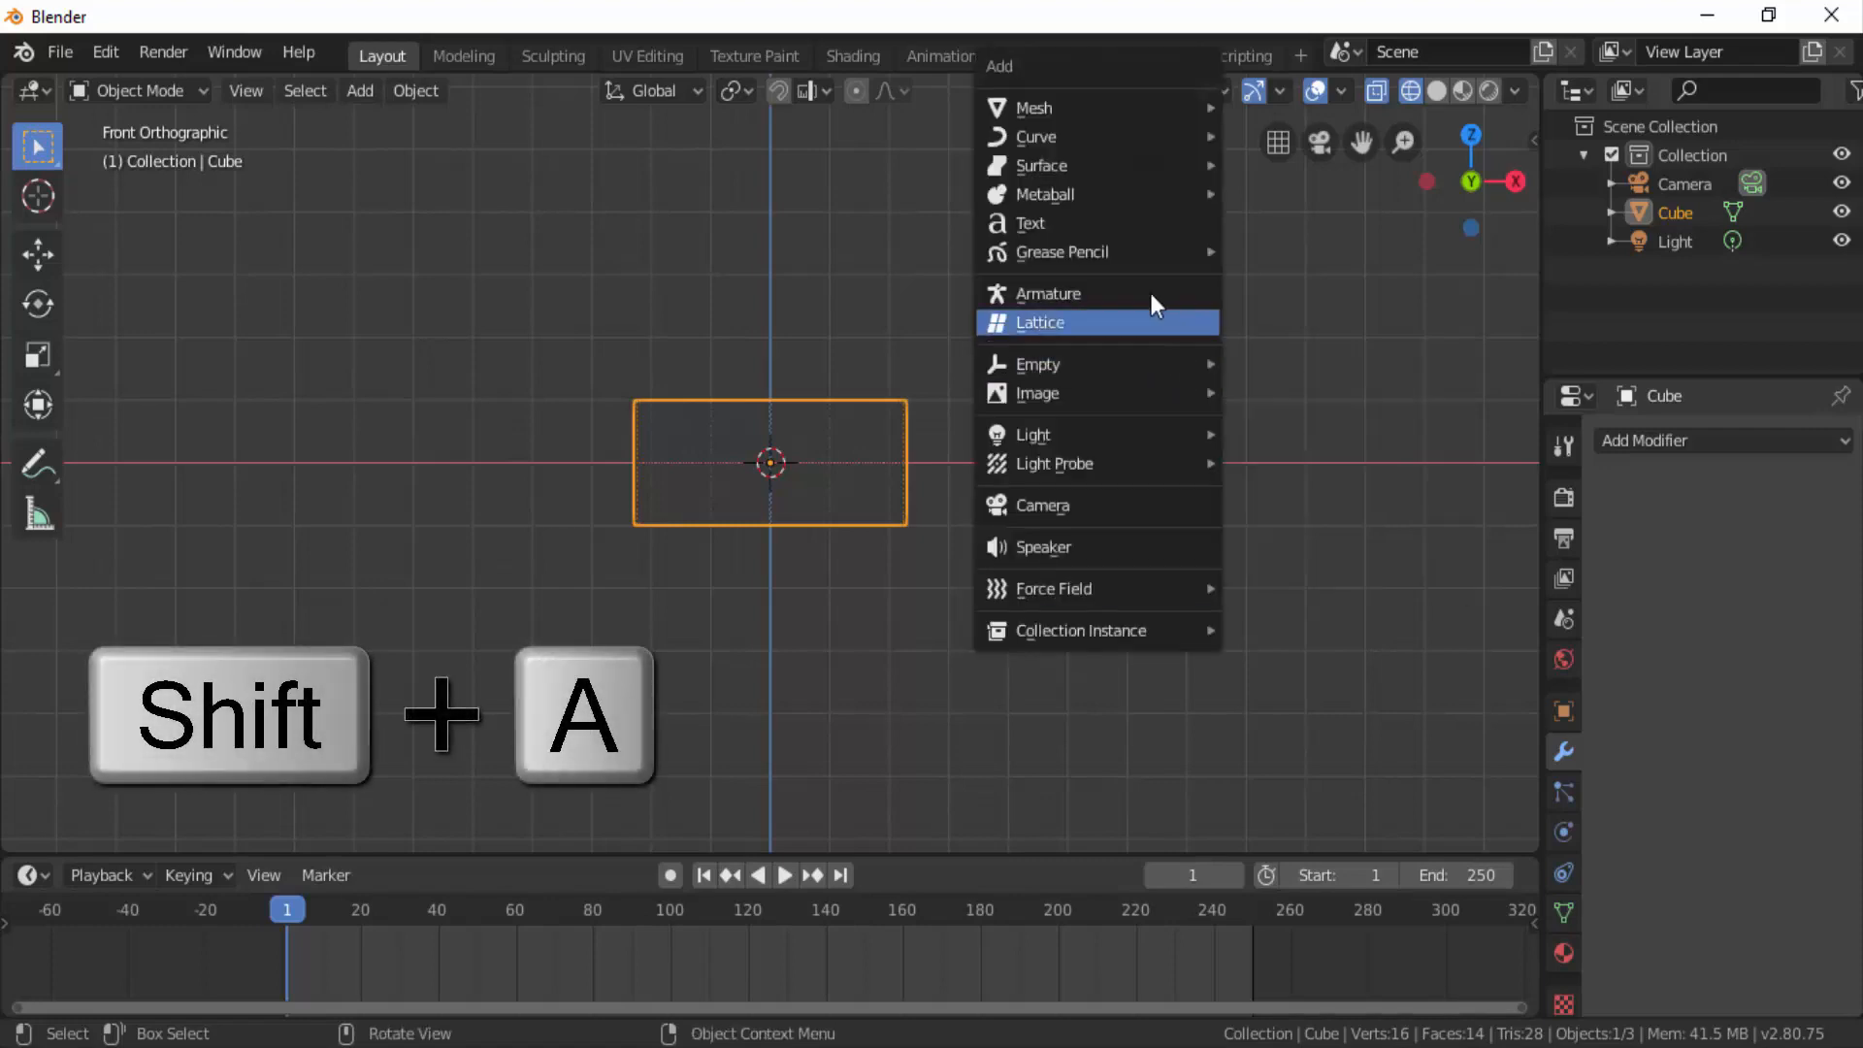
{"action": "mouse_move", "coordinate": [1108, 102]}
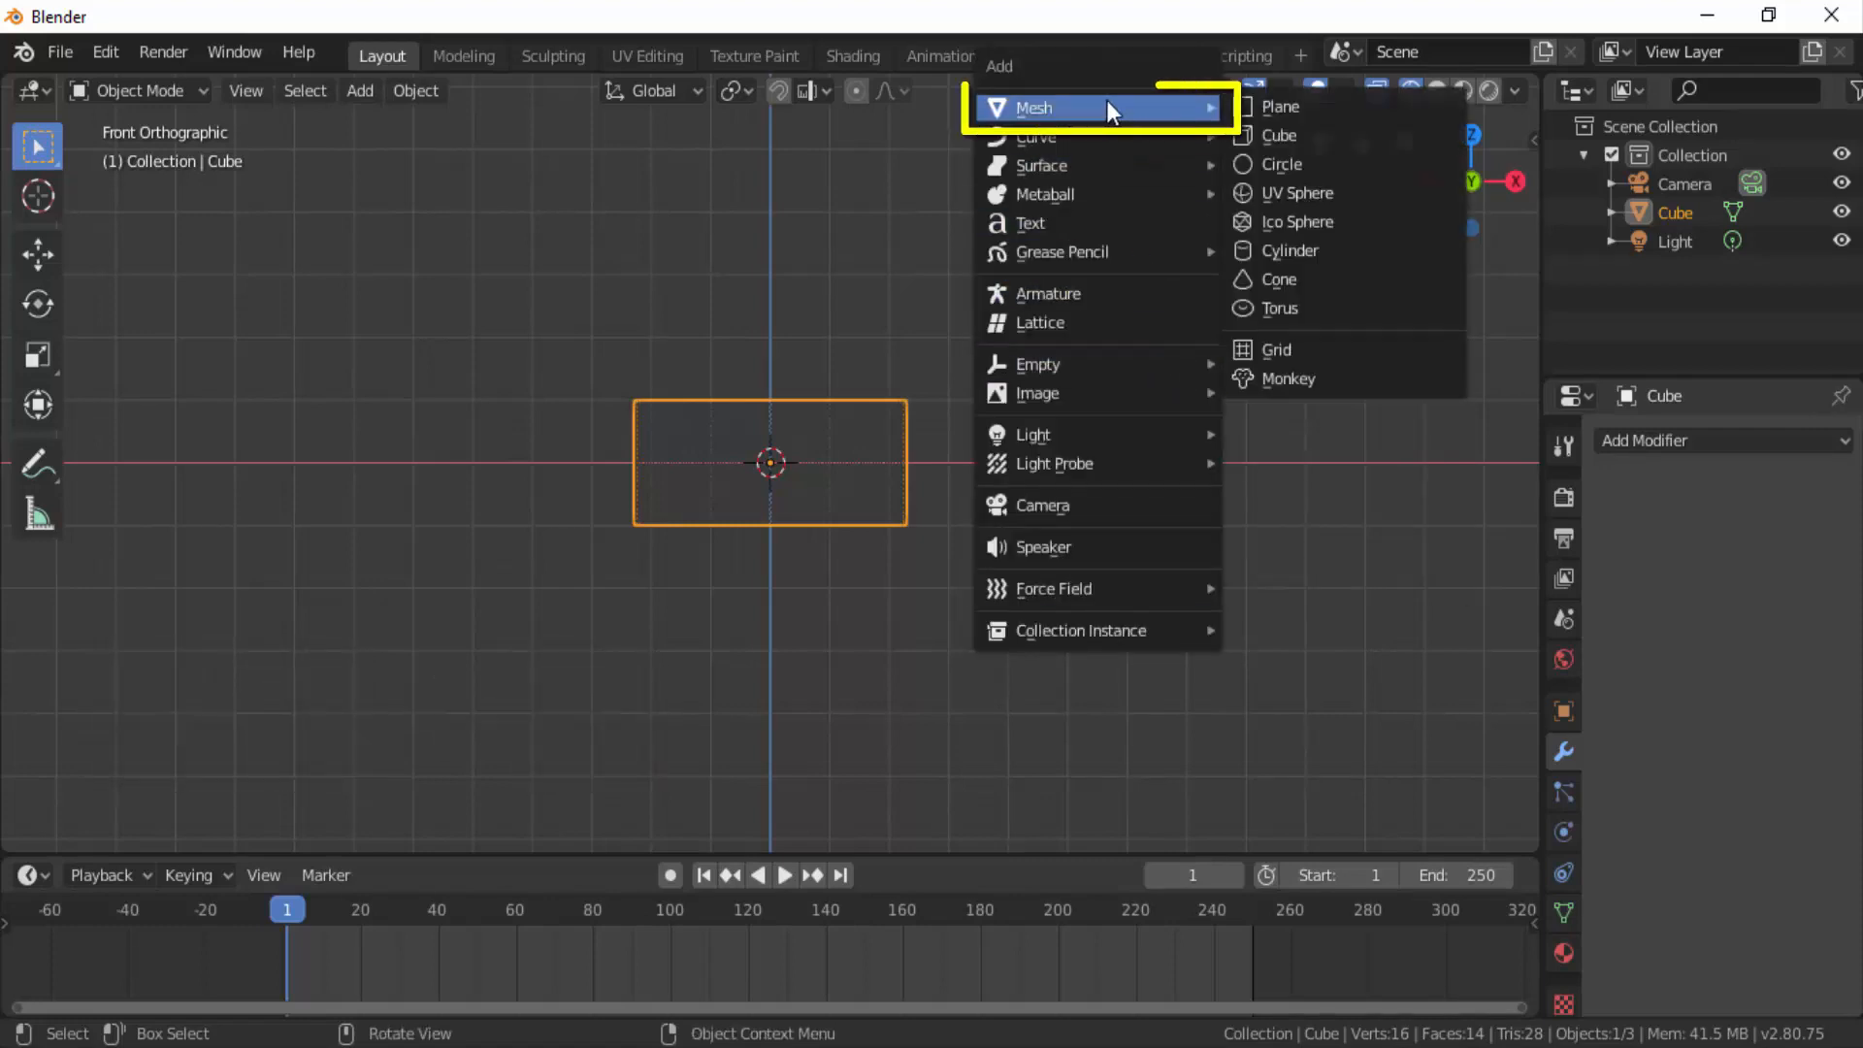
{"action": "left_click", "coordinate": [1302, 195]}
{"action": "key", "text": "s"}
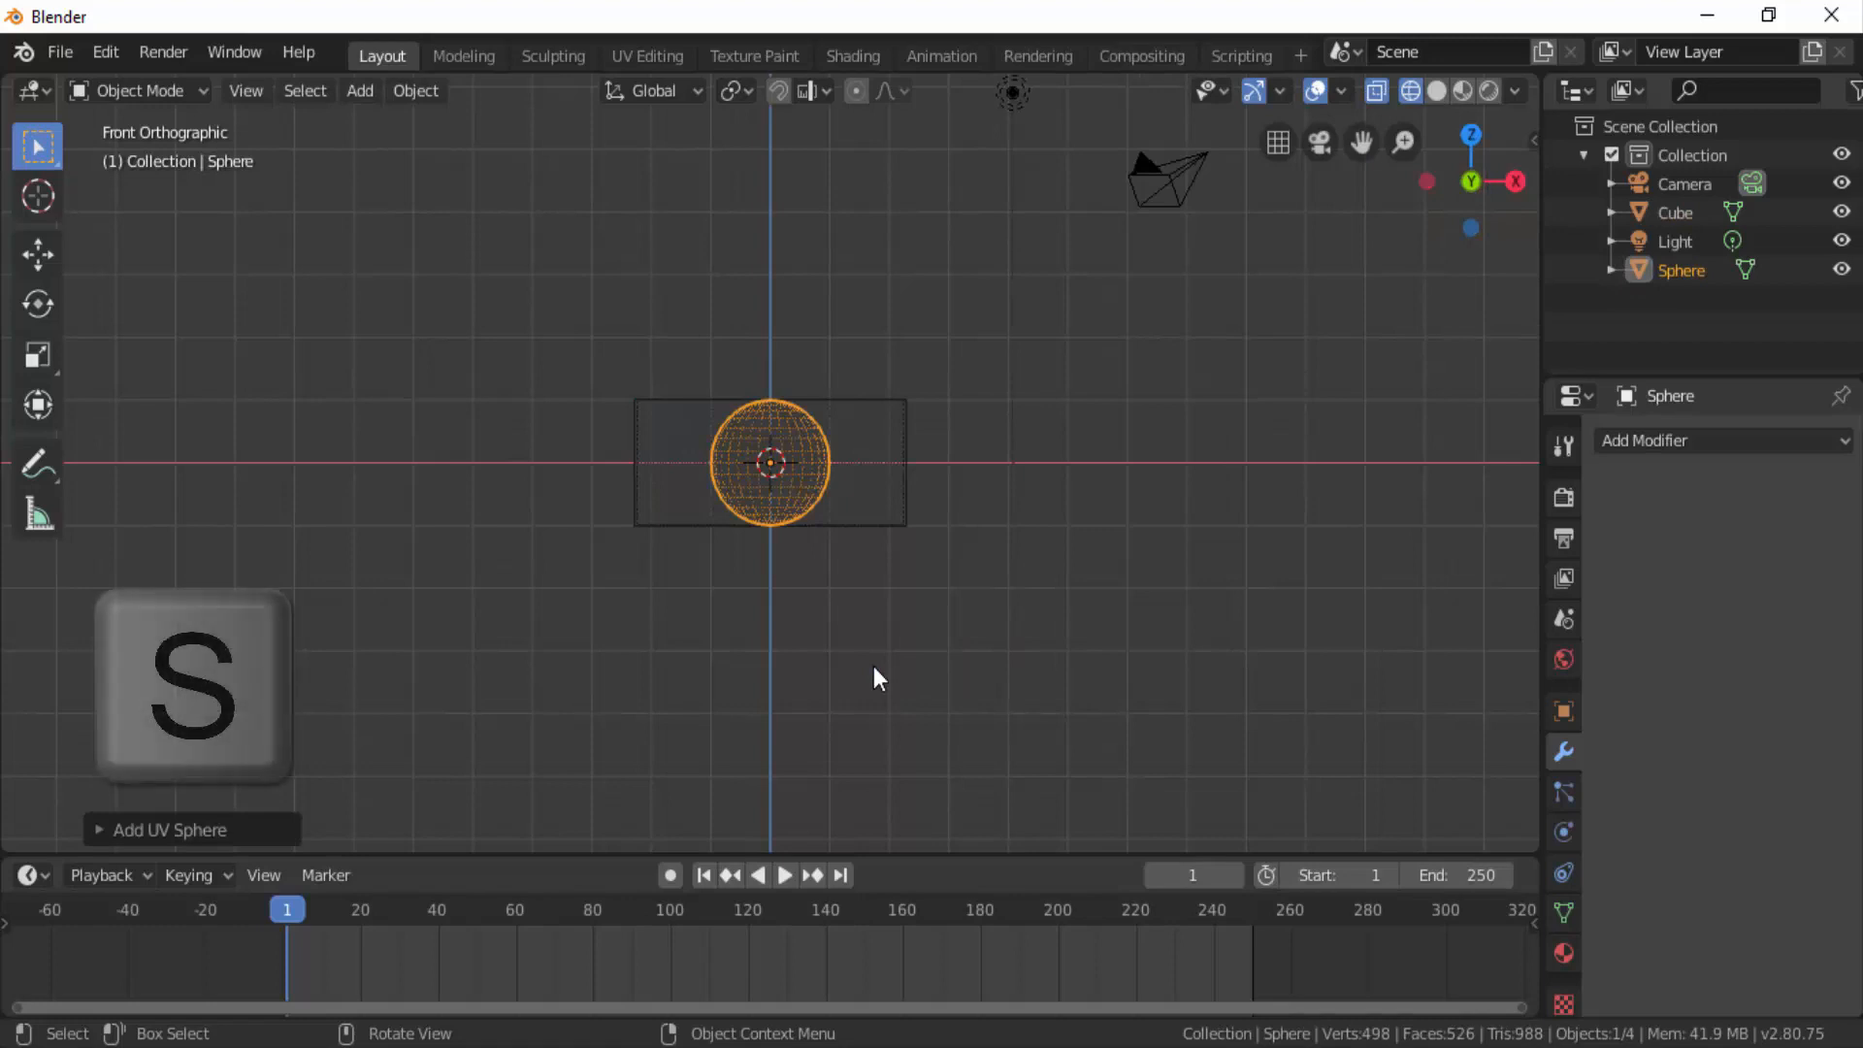
{"action": "left_click", "coordinate": [830, 567]}
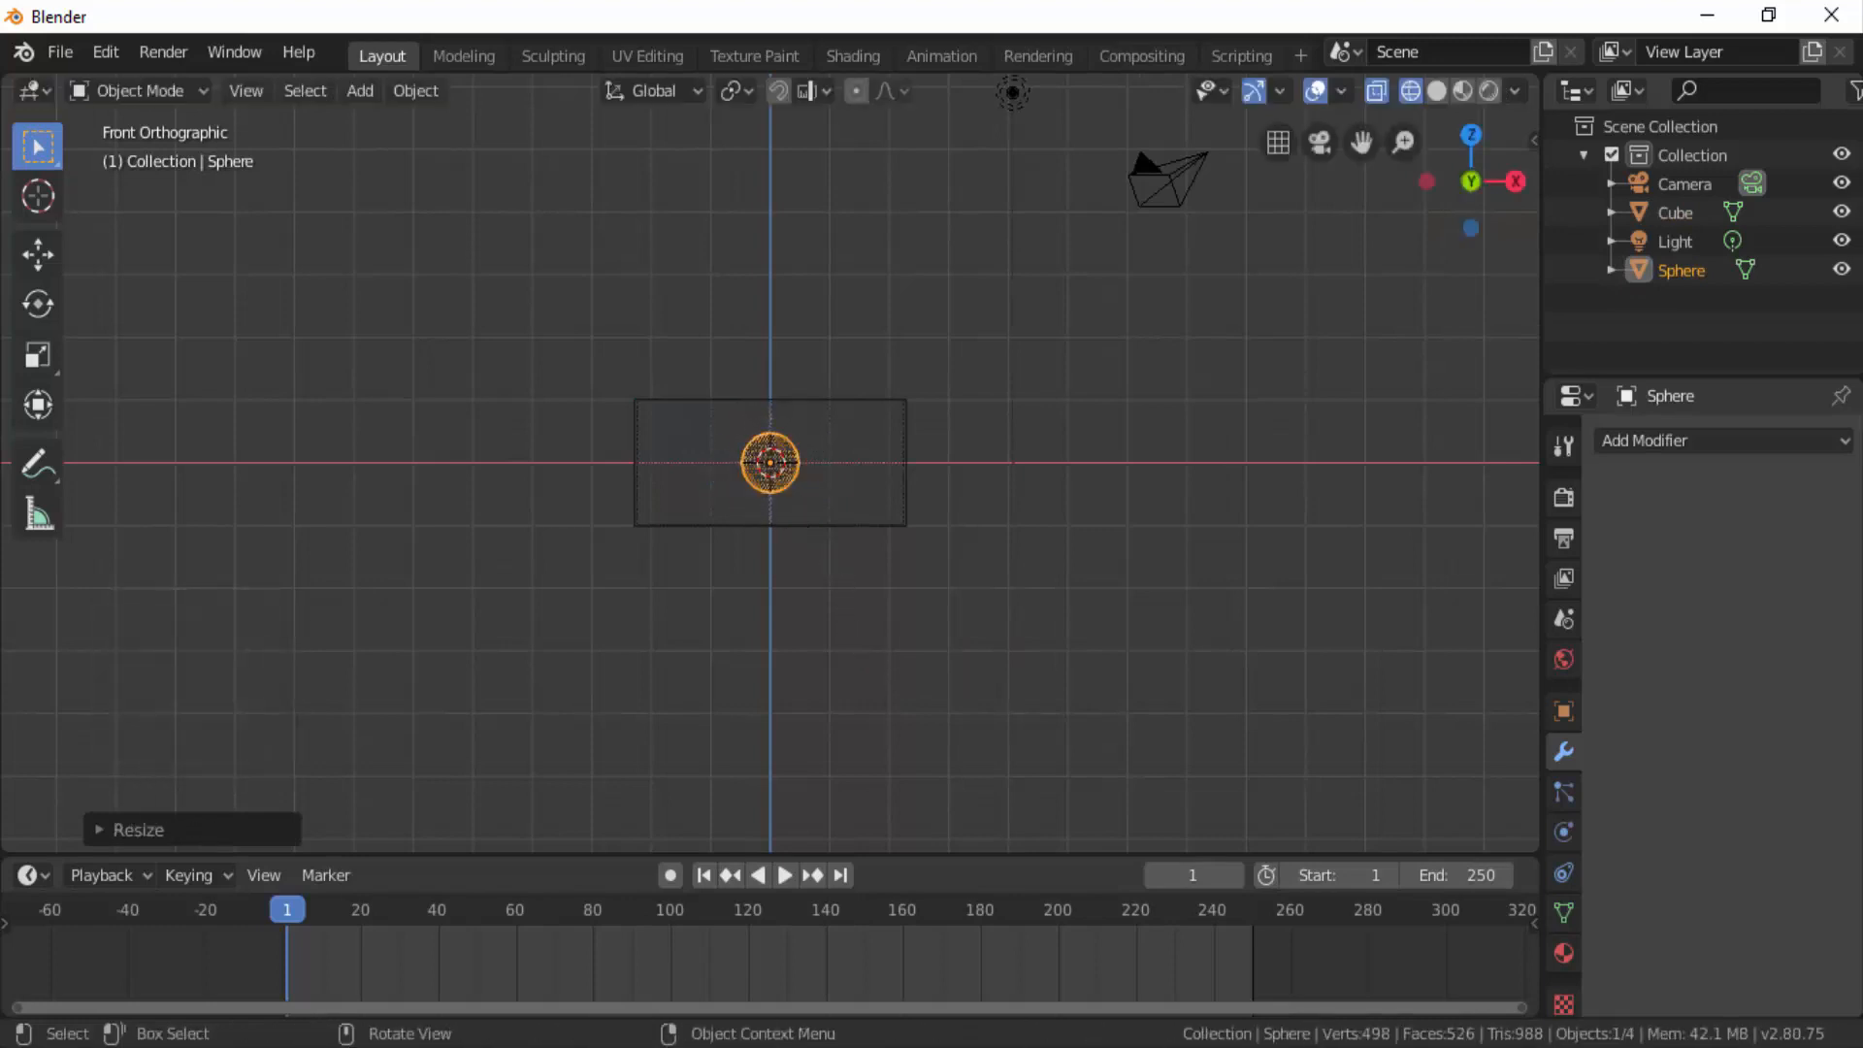
- Move the sphere straight up along Z until it sits well above the box, and restore solid shading
{"action": "left_click", "coordinate": [43, 255]}
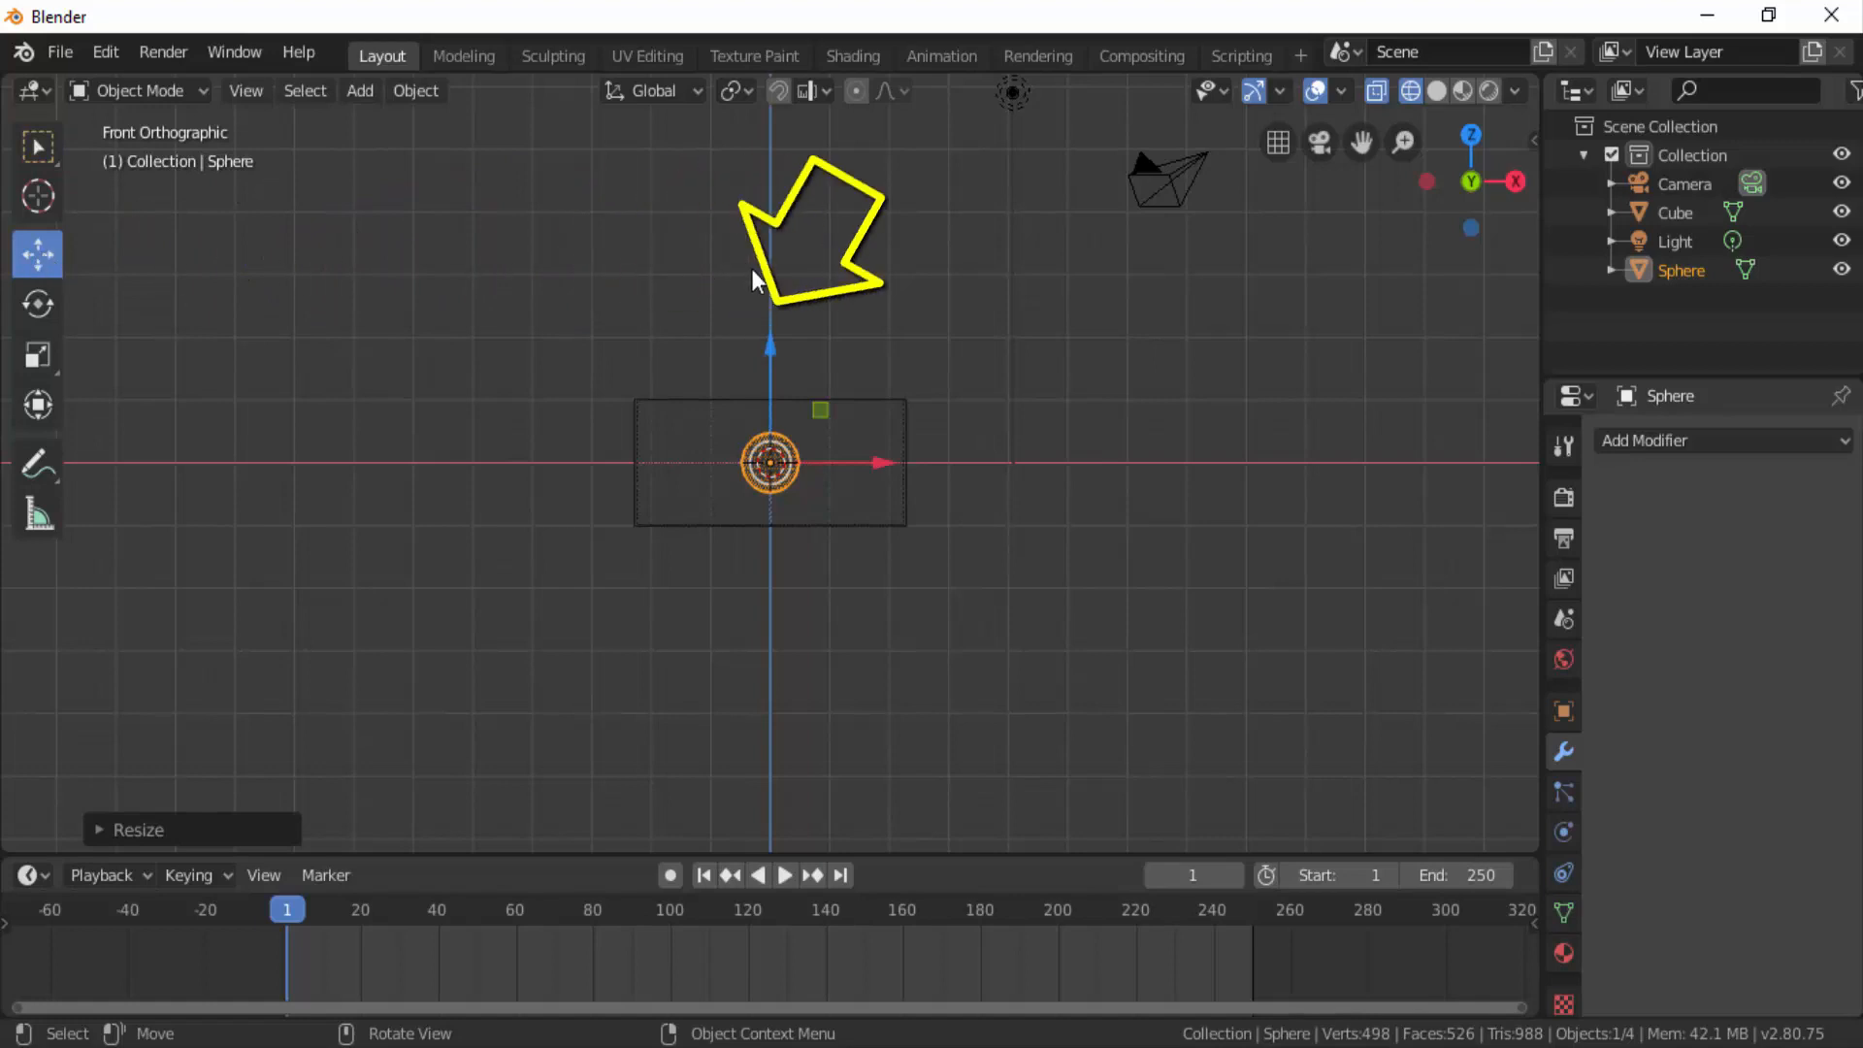
{"action": "left_click_drag", "start_coordinate": [770, 343], "coordinate": [782, 121]}
{"action": "left_click", "coordinate": [1437, 91]}
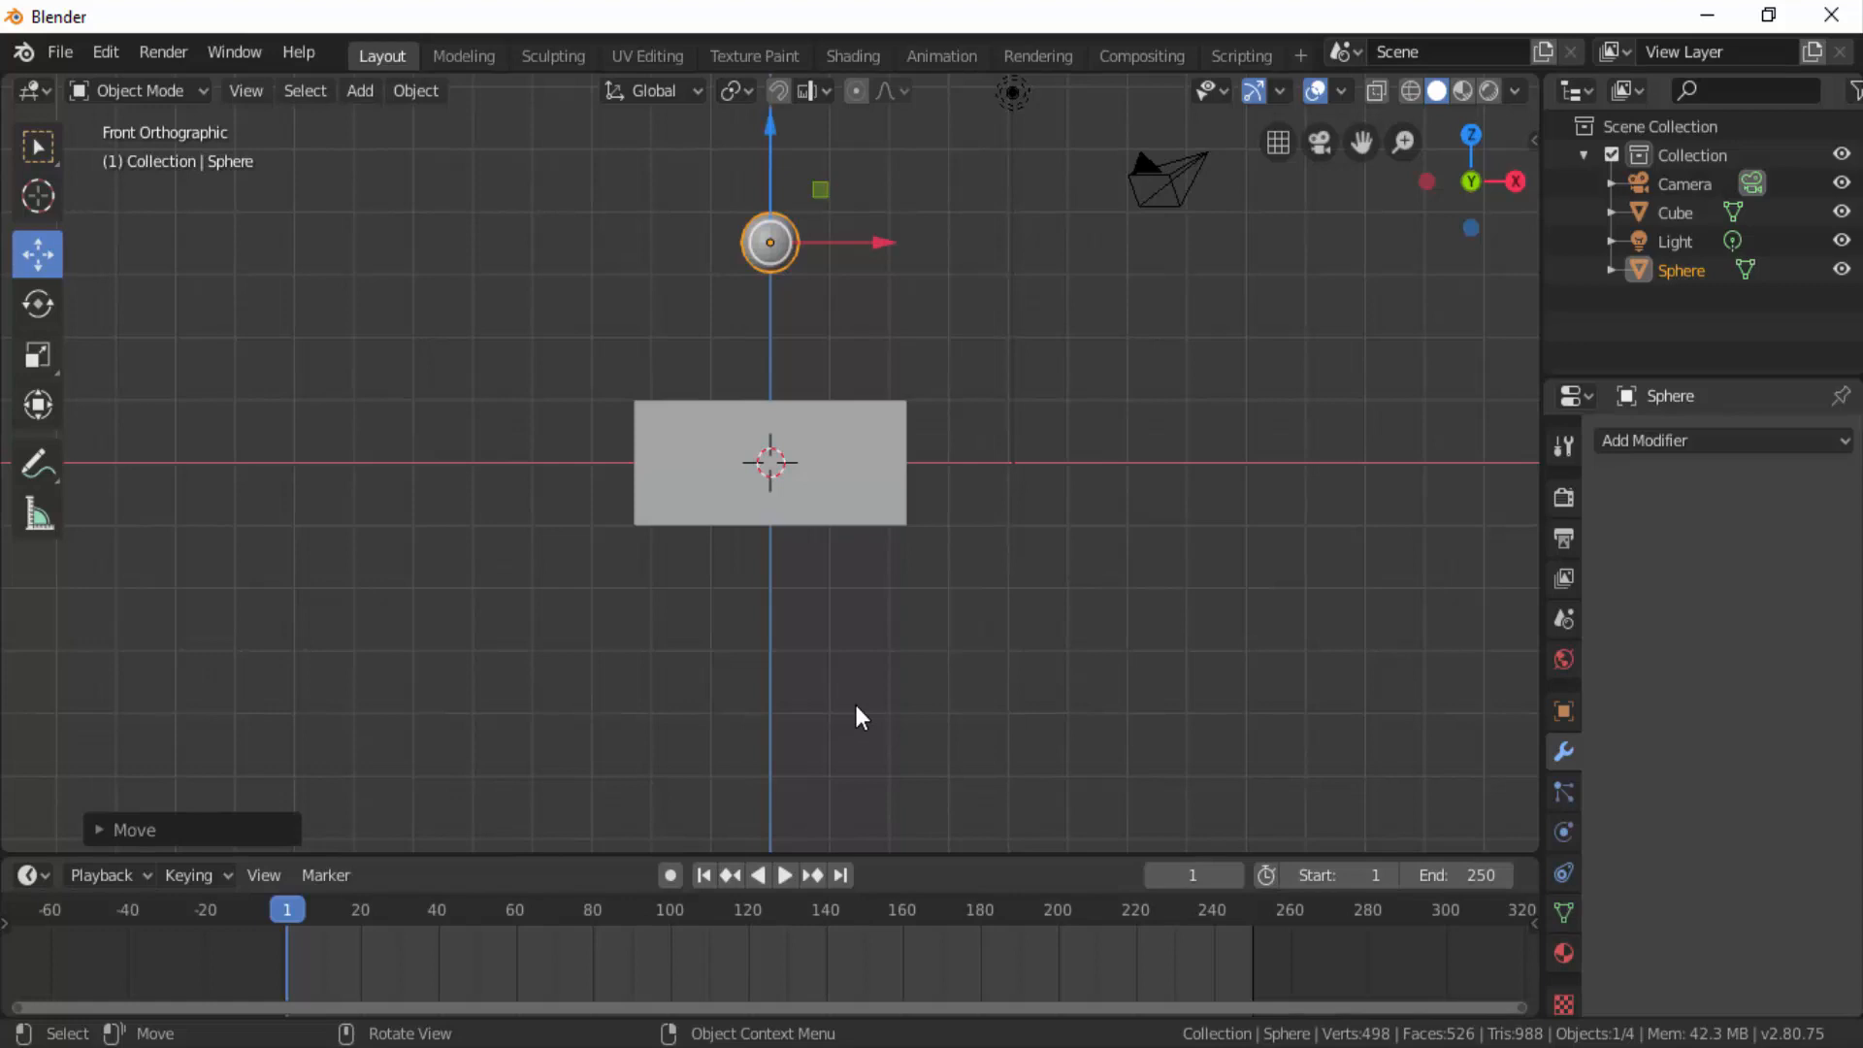
- Play the timeline animation to check the sphere's motion, stop it and return to frame 1
{"action": "left_click", "coordinate": [782, 876]}
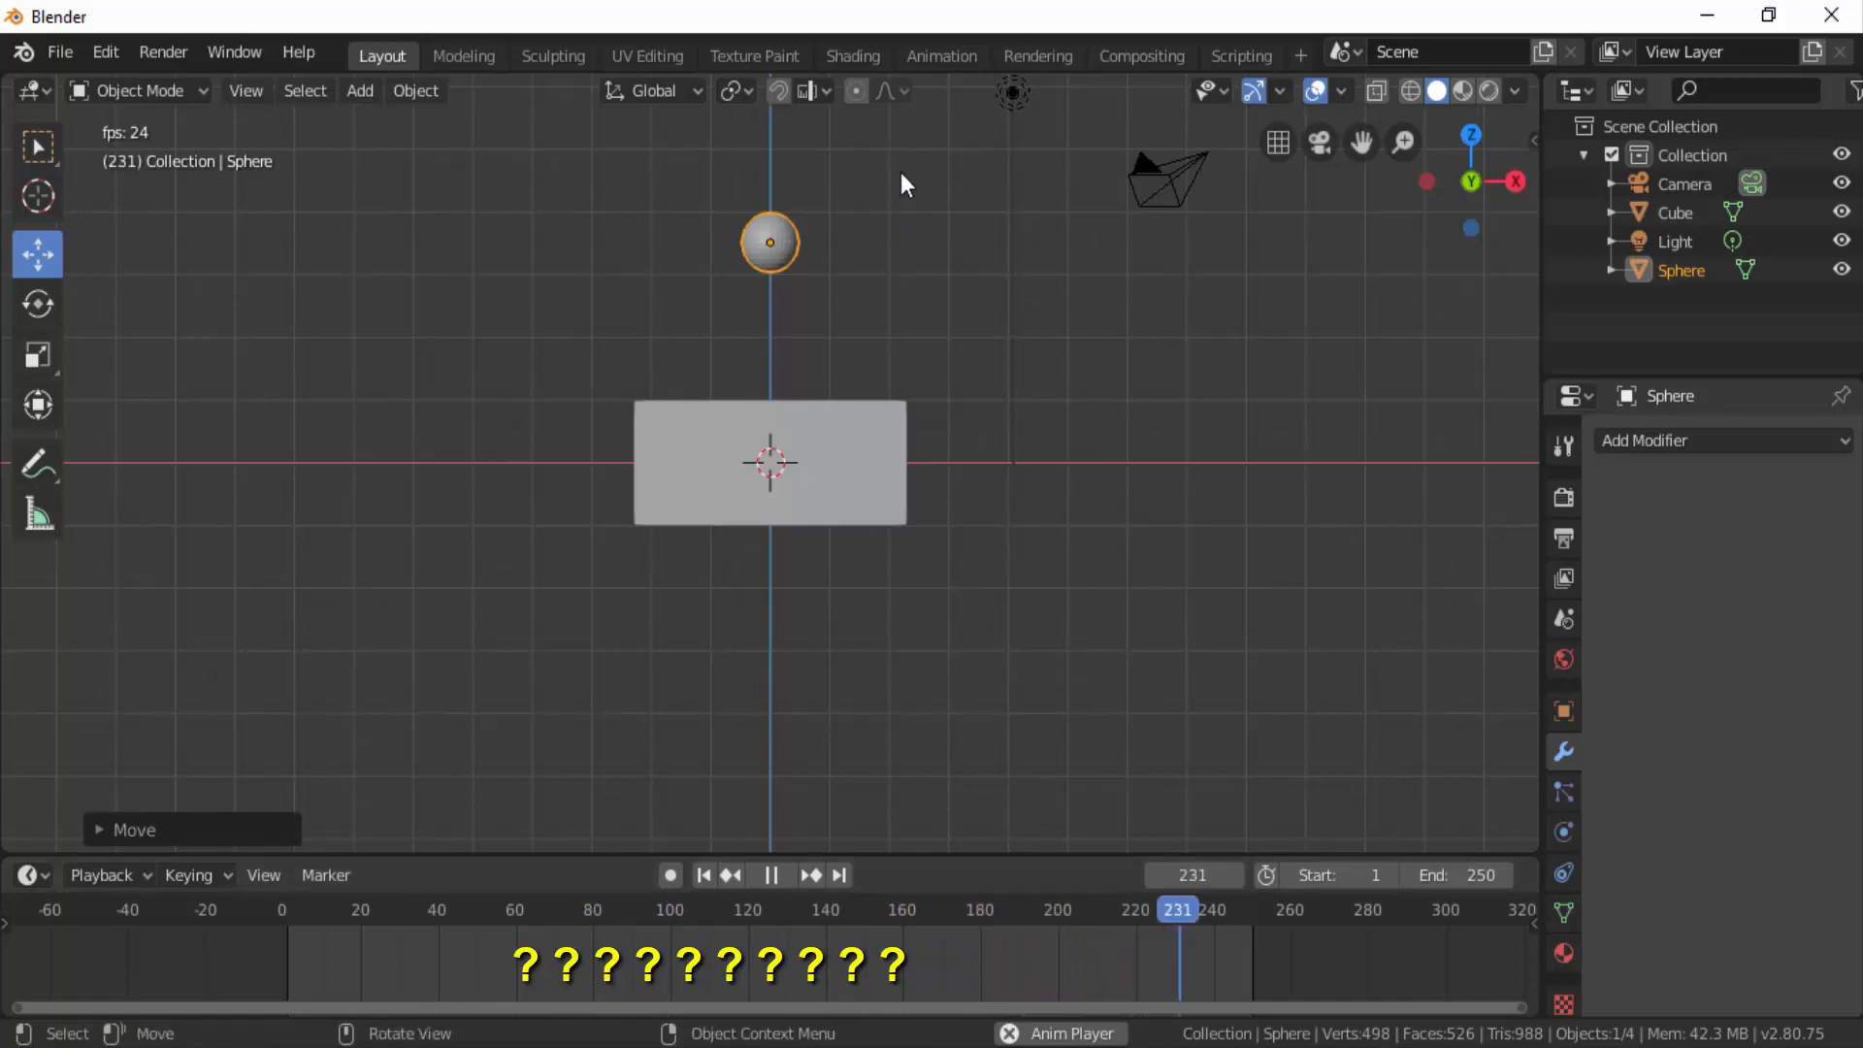
{"action": "left_click", "coordinate": [773, 874]}
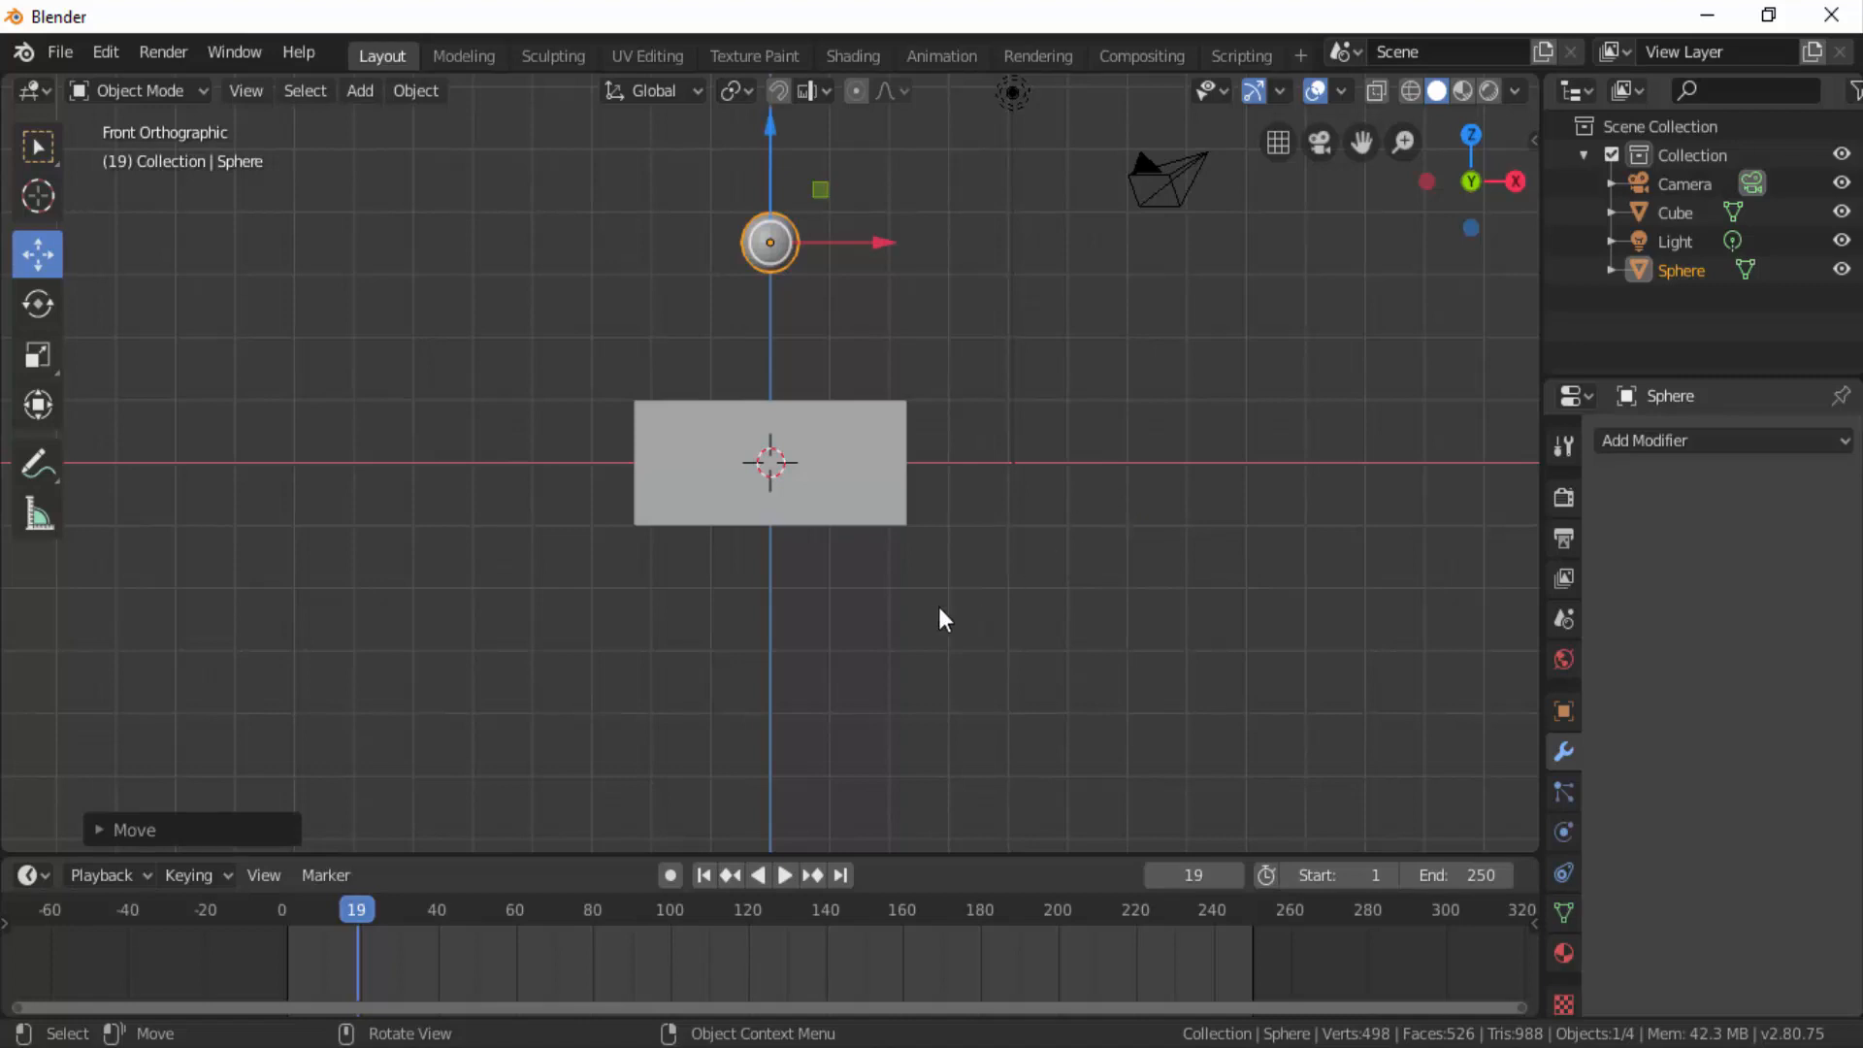
{"action": "left_click", "coordinate": [702, 874]}
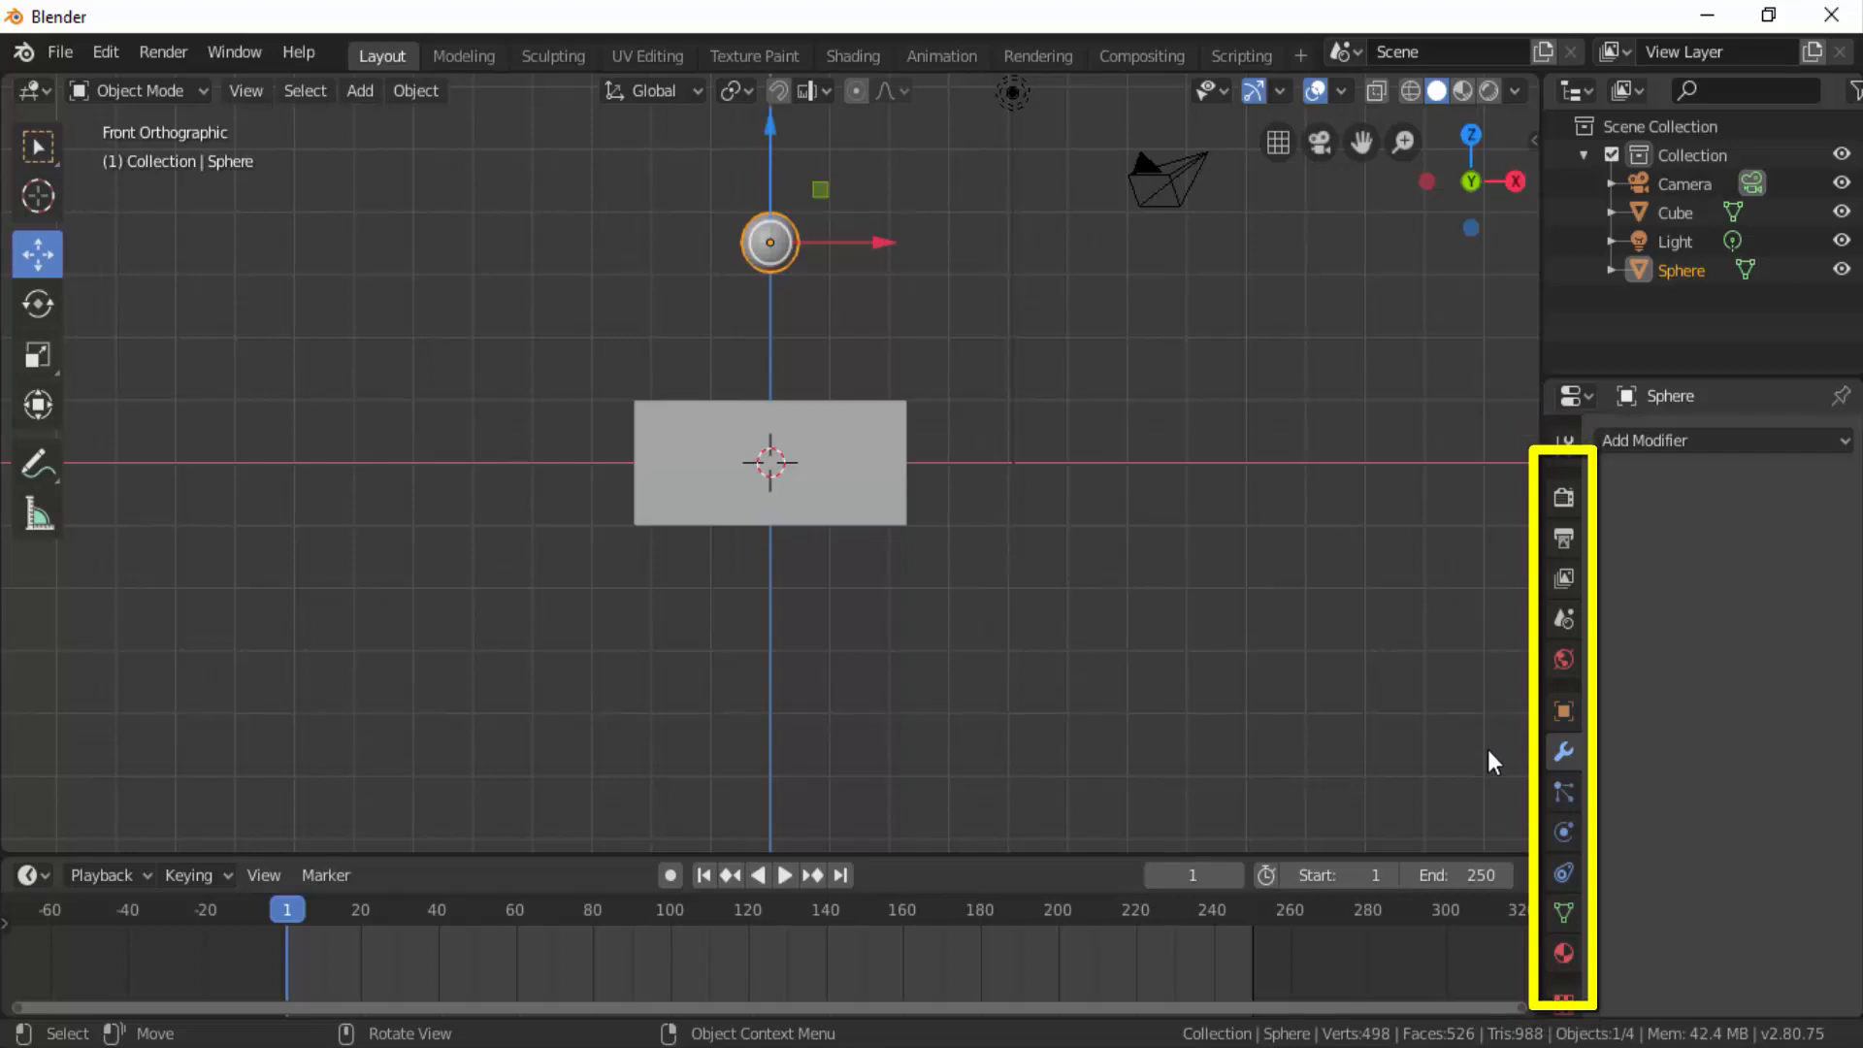
- Add two emitter particle systems to the sphere, widening the properties area to show their full settings
{"action": "left_click", "coordinate": [1565, 794]}
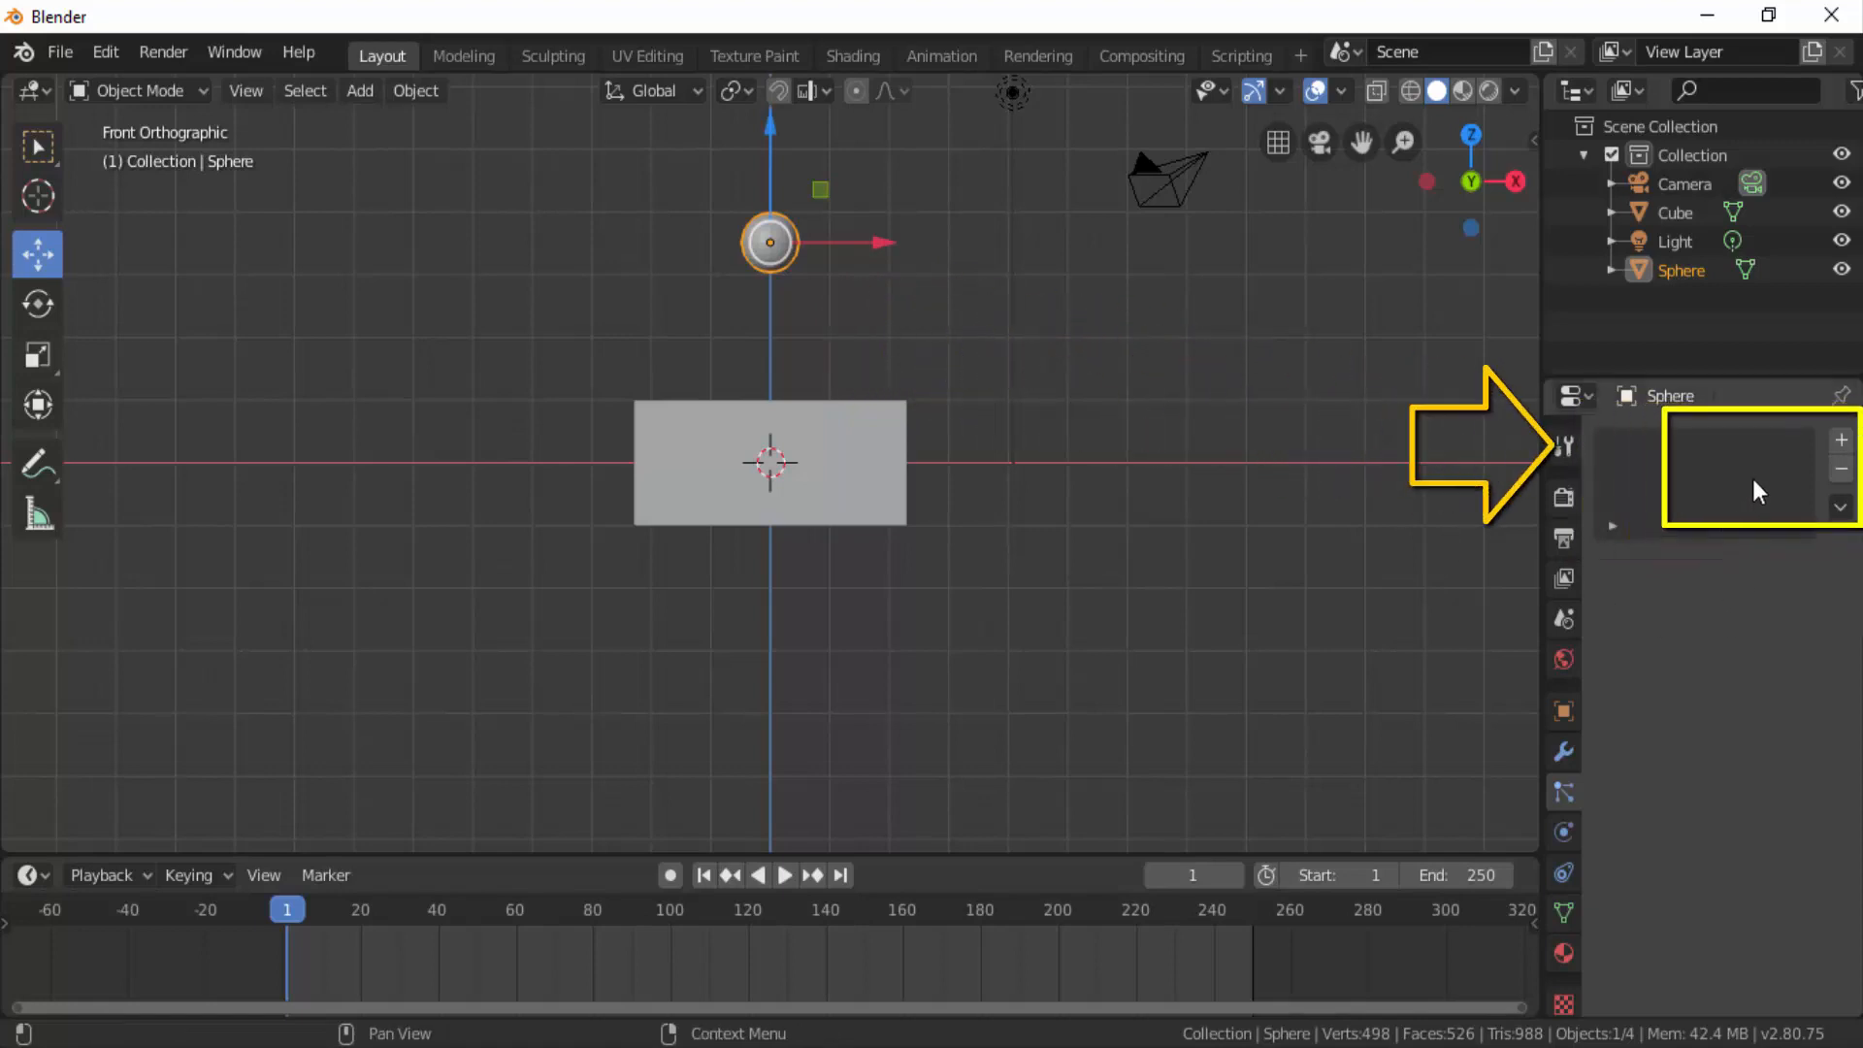
{"action": "left_click", "coordinate": [1840, 445]}
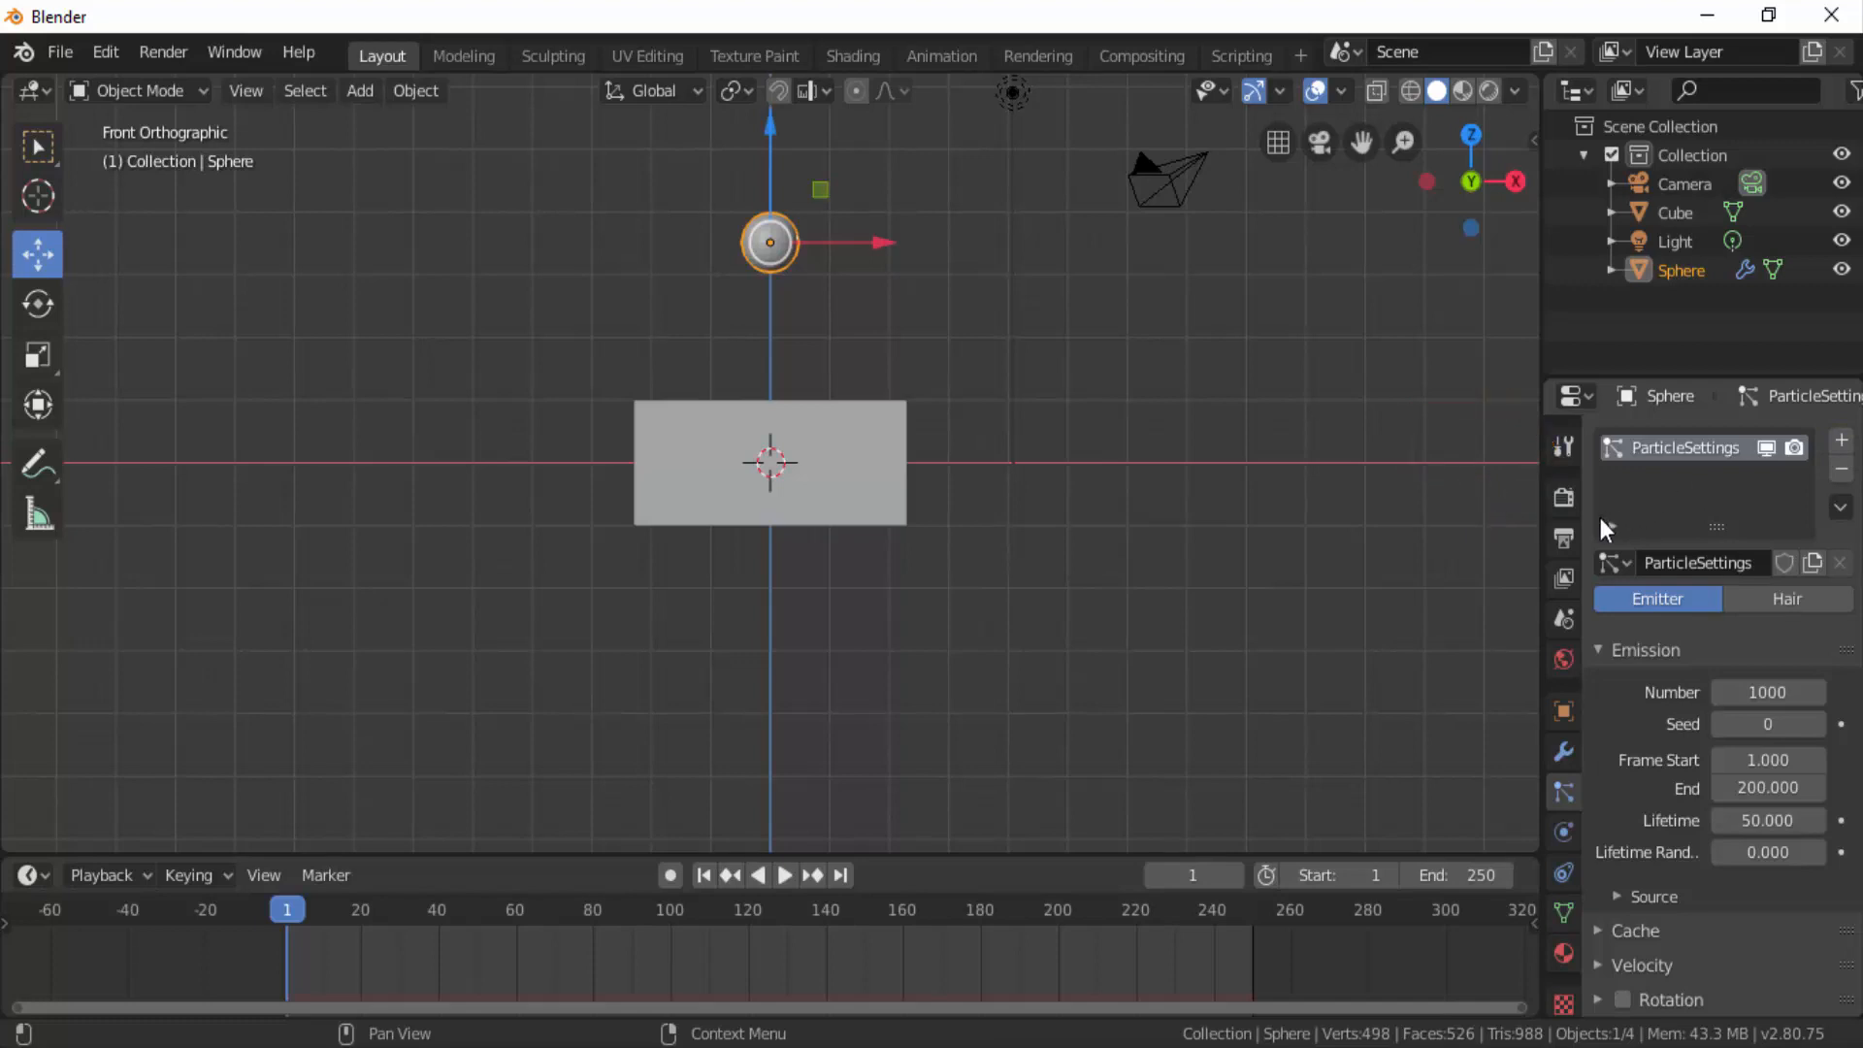
{"action": "left_click_drag", "start_coordinate": [1544, 555], "coordinate": [1443, 566]}
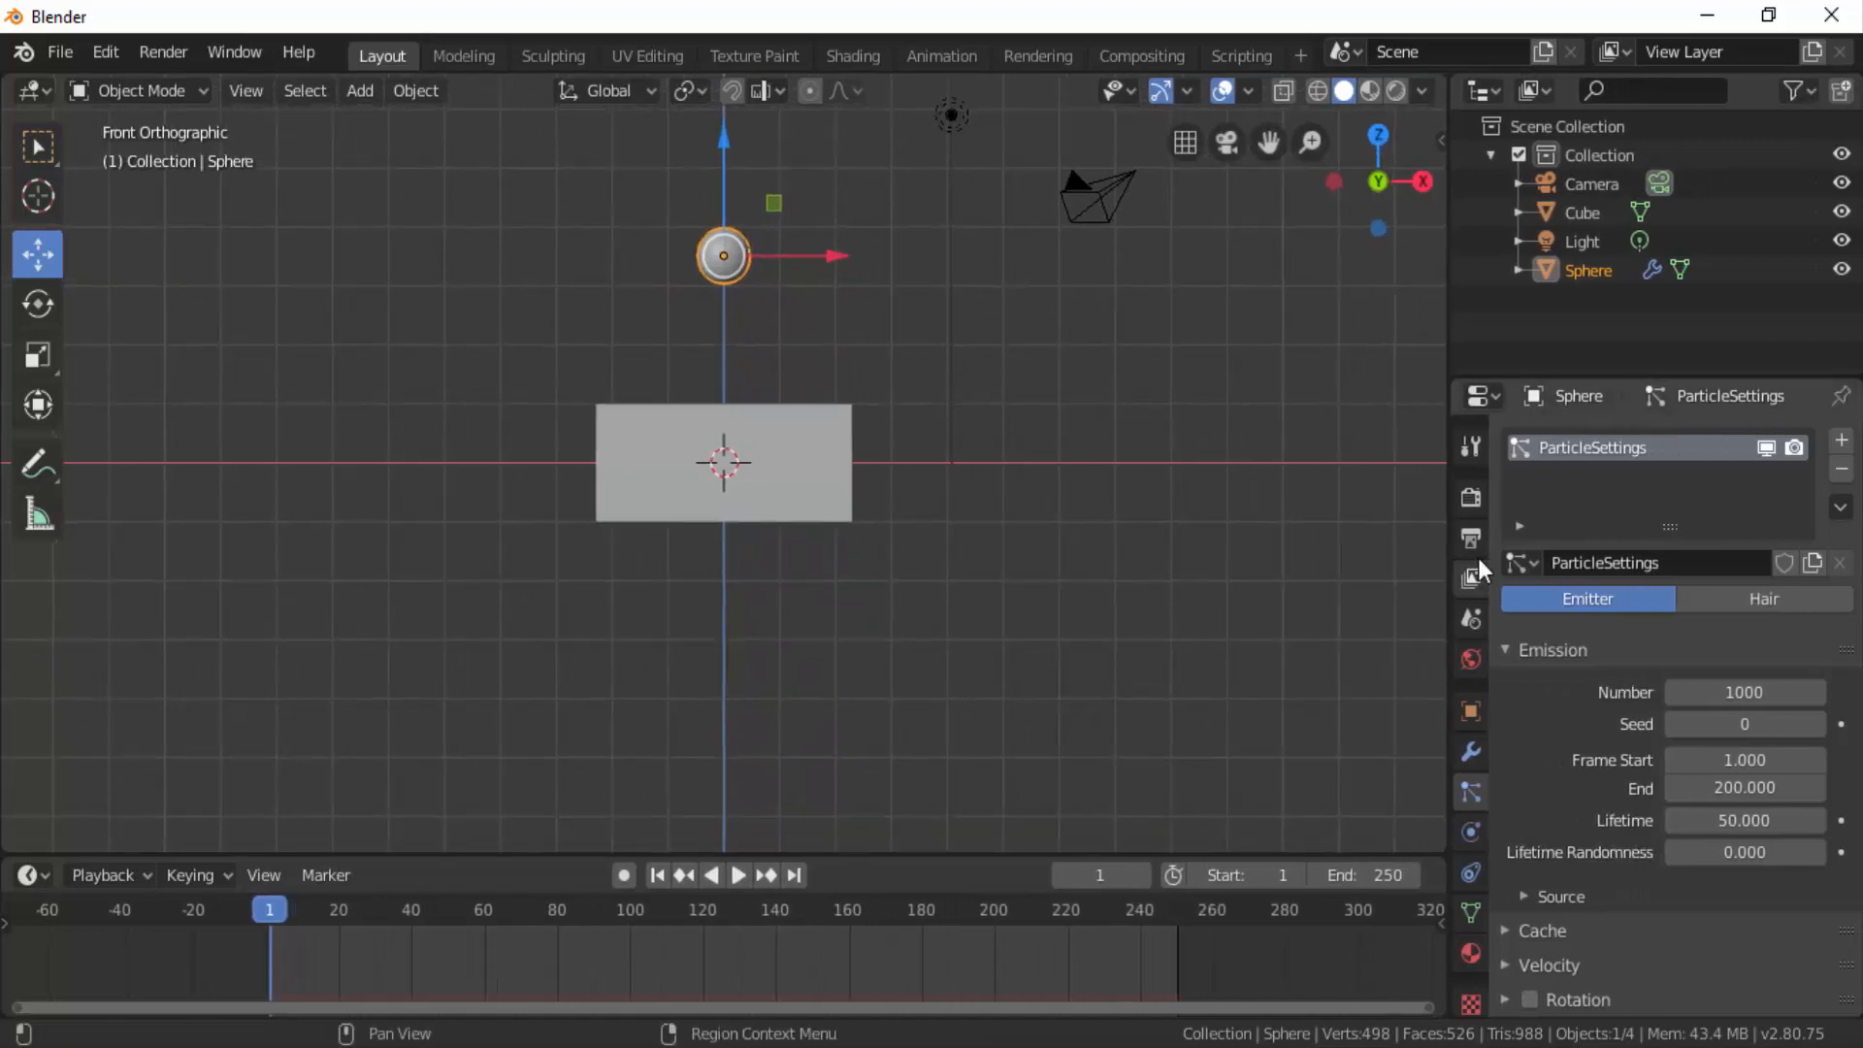
{"action": "left_click", "coordinate": [1841, 444]}
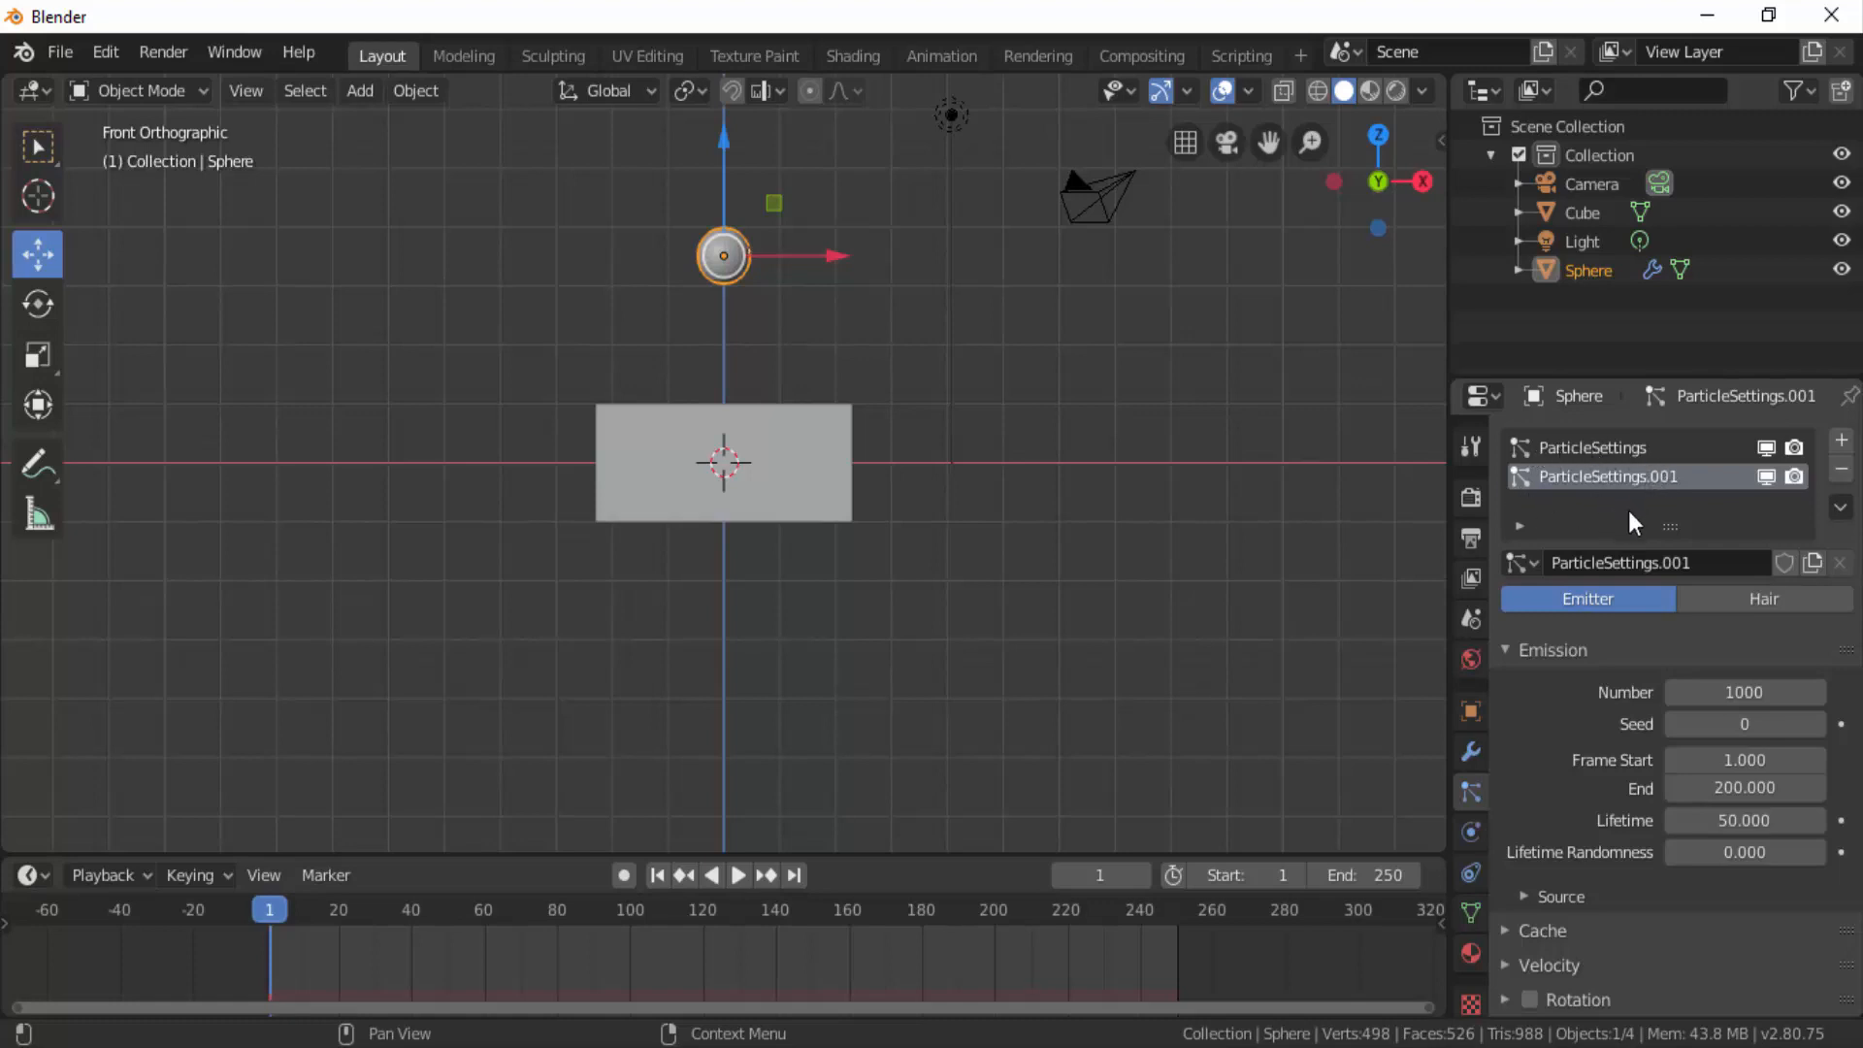
- Remove the second particle system from the sphere and rename the remaining one as experimento
{"action": "left_click", "coordinate": [1841, 471]}
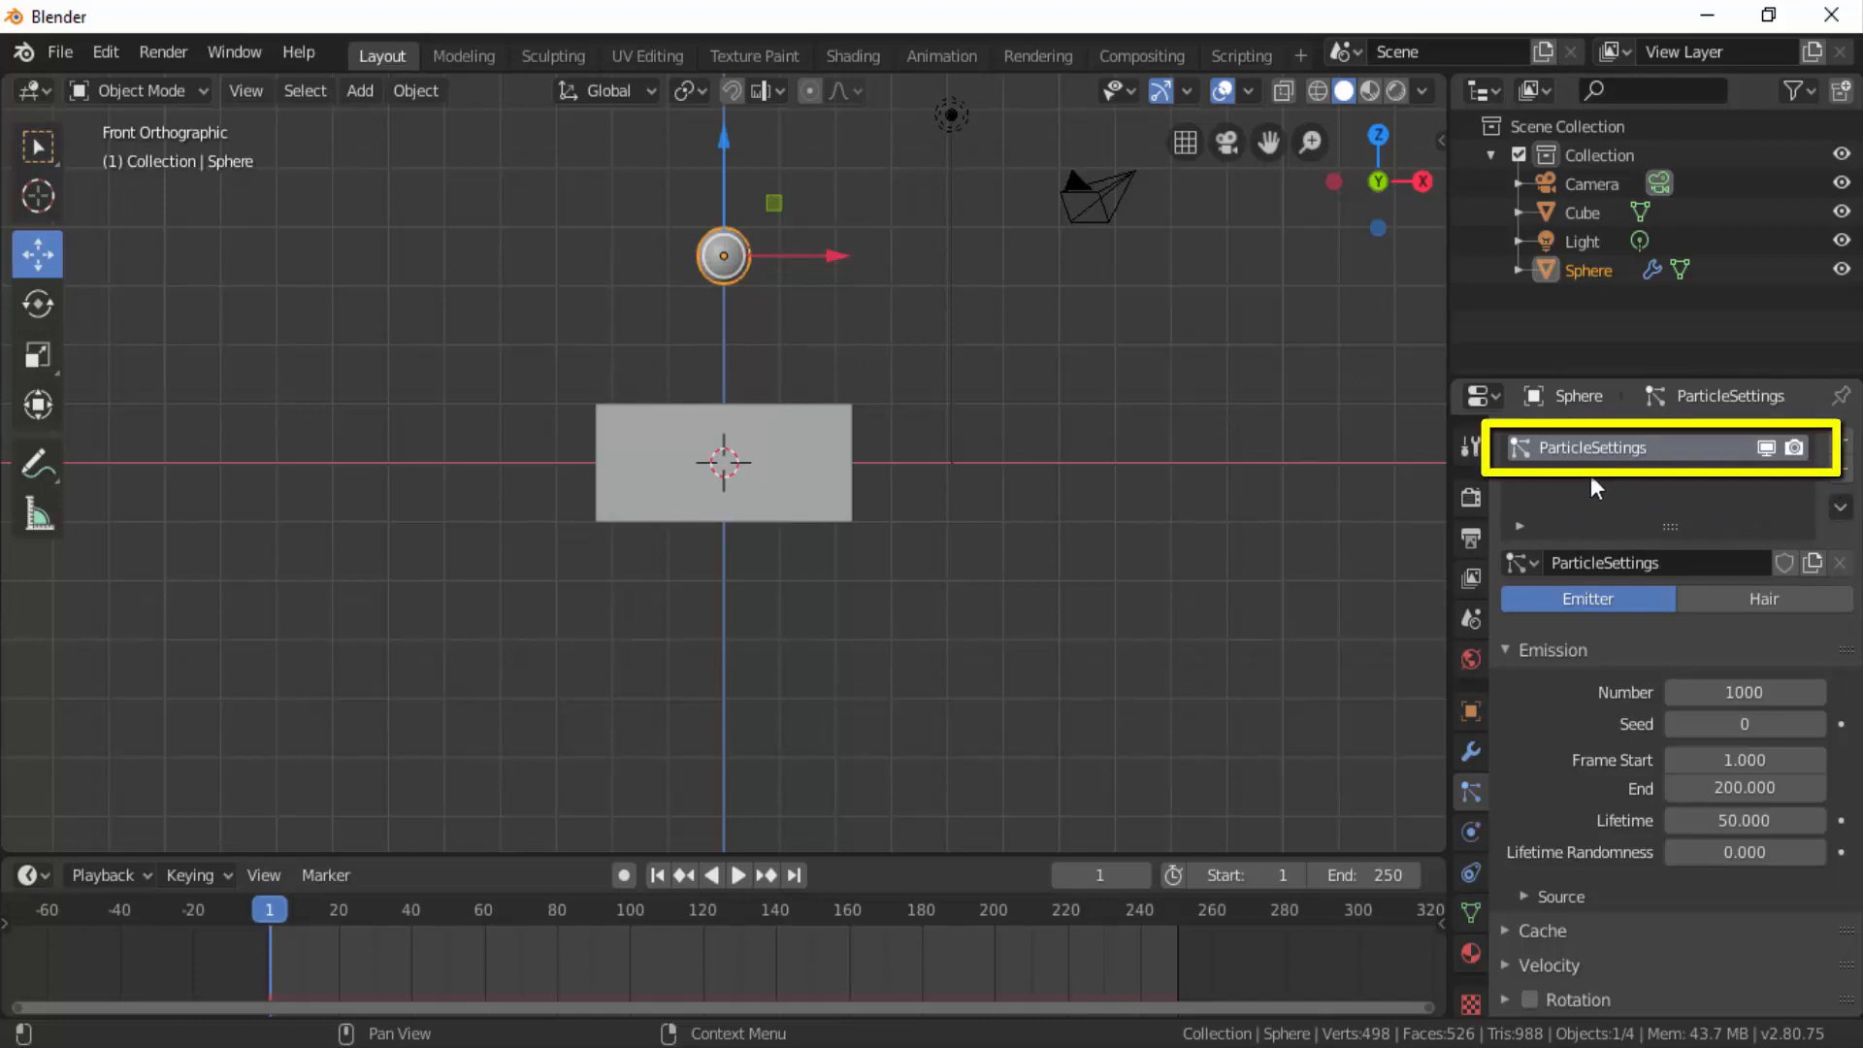
{"action": "double_click", "coordinate": [1549, 454]}
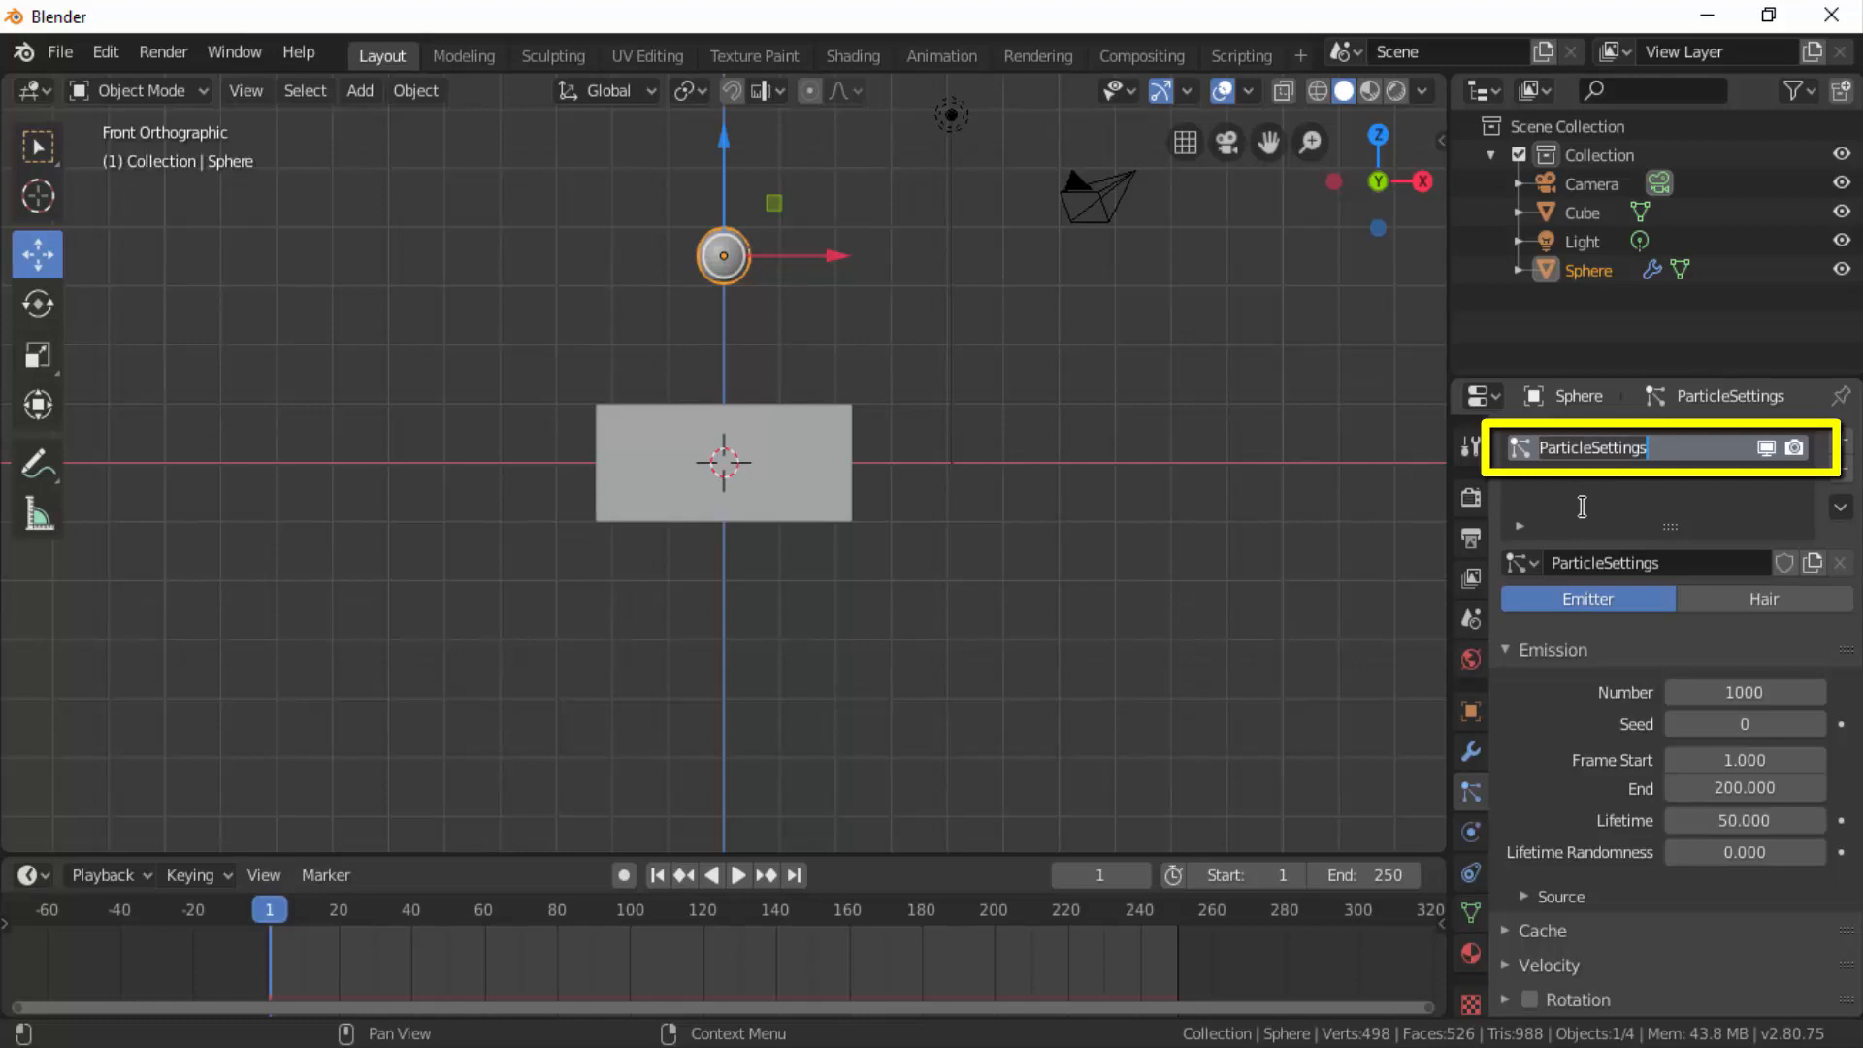
{"action": "type", "text": "experimento"}
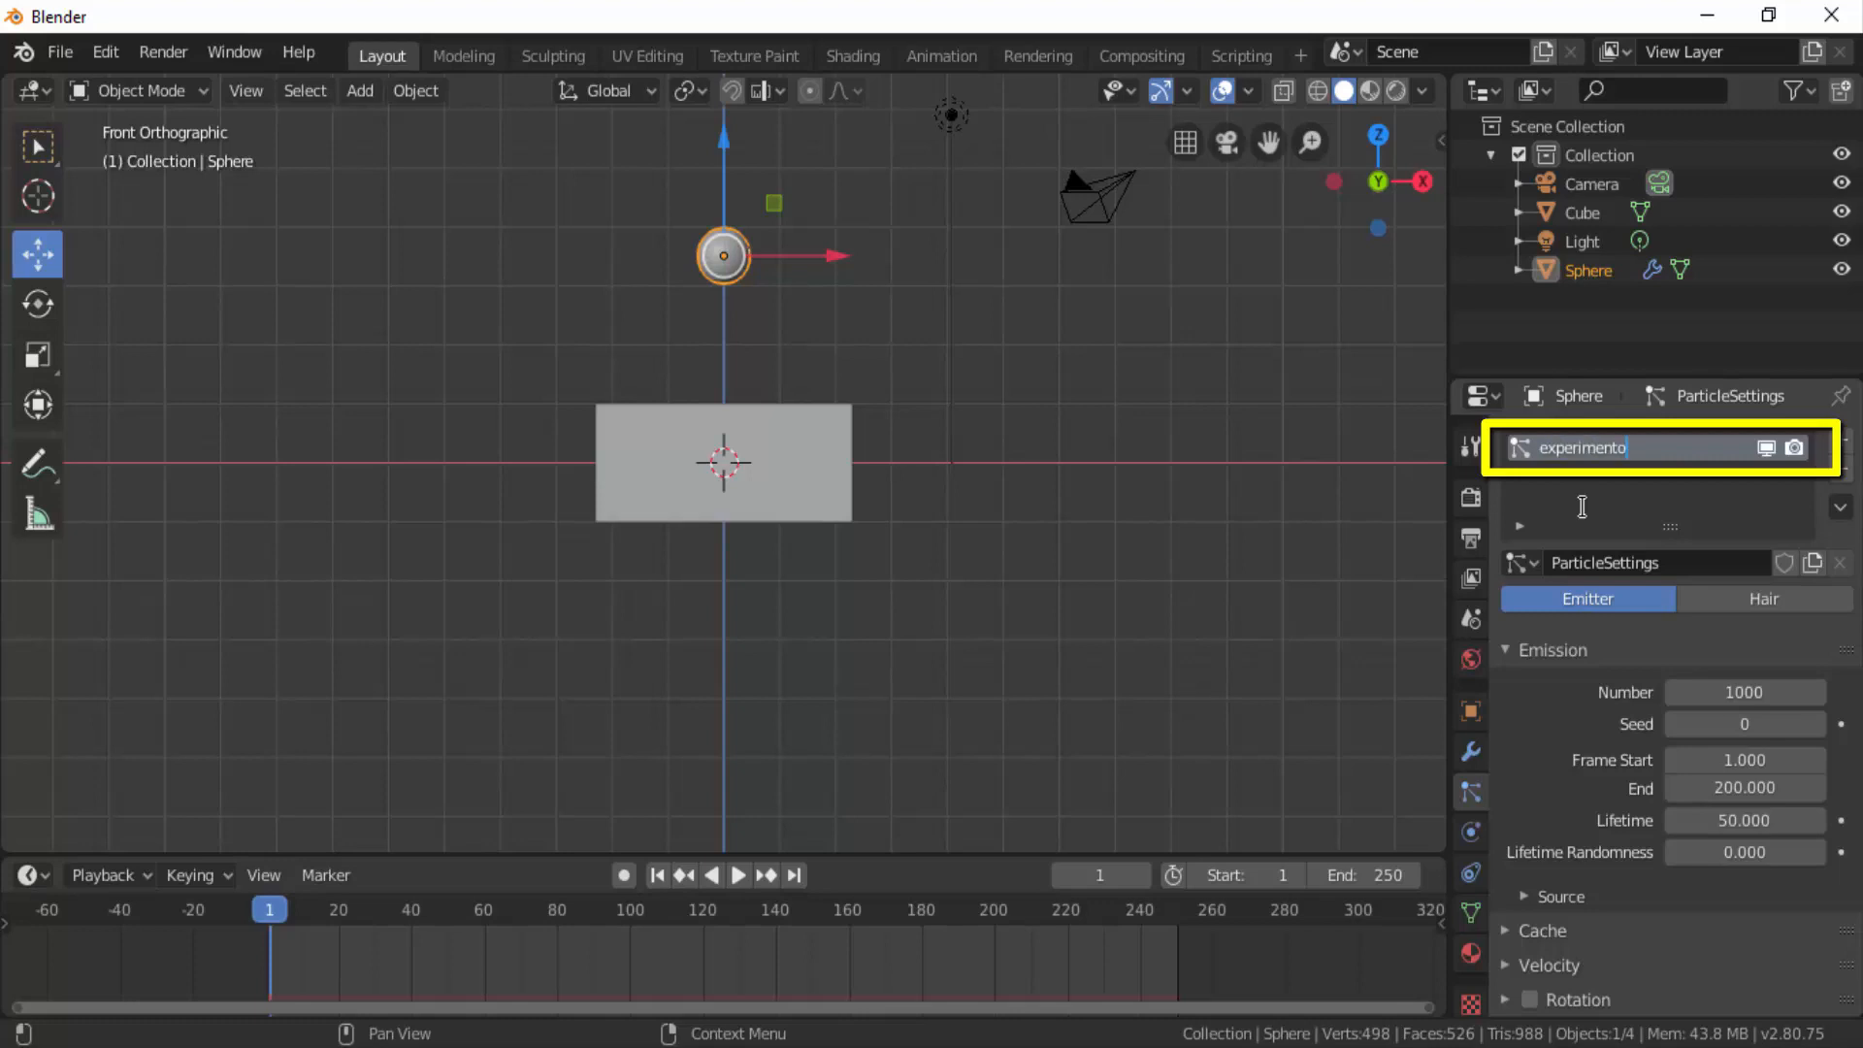
{"action": "key", "text": "Return"}
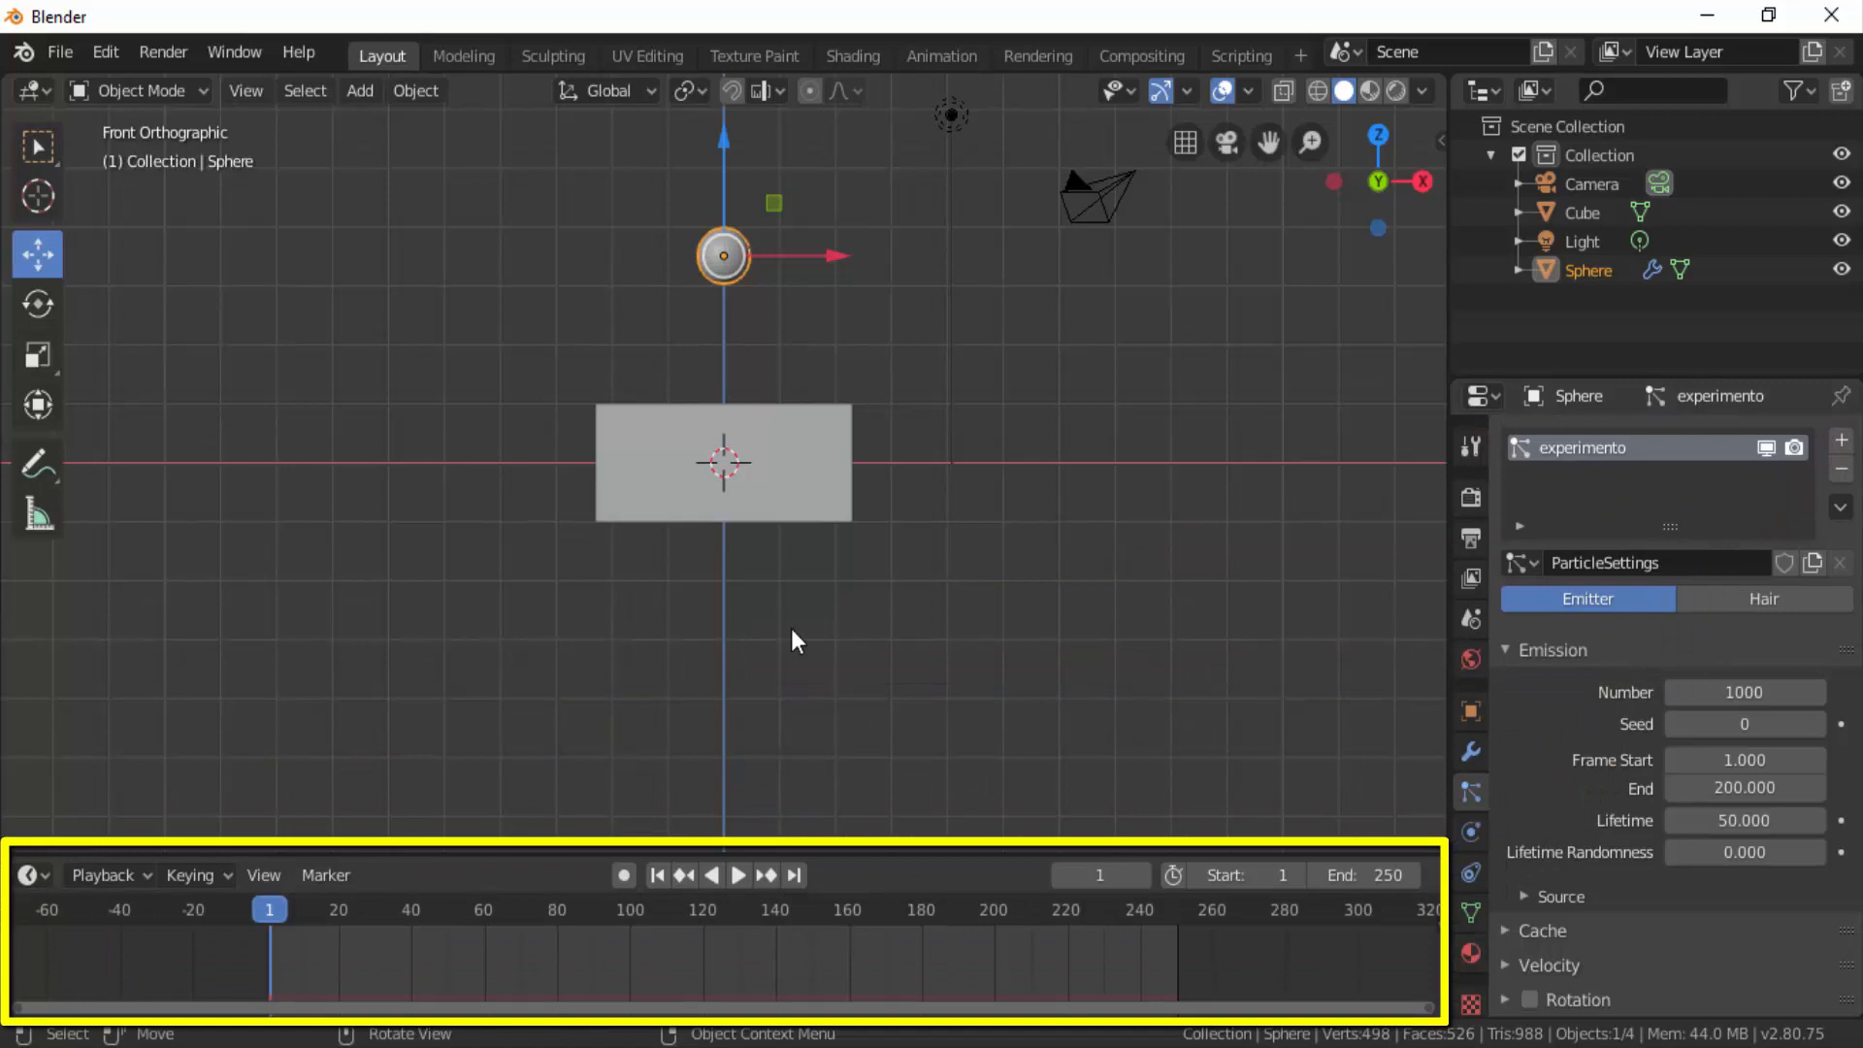
- Play and stop the animation to preview the emitted particles, and raise the emission number to 1001
{"action": "left_click", "coordinate": [737, 875]}
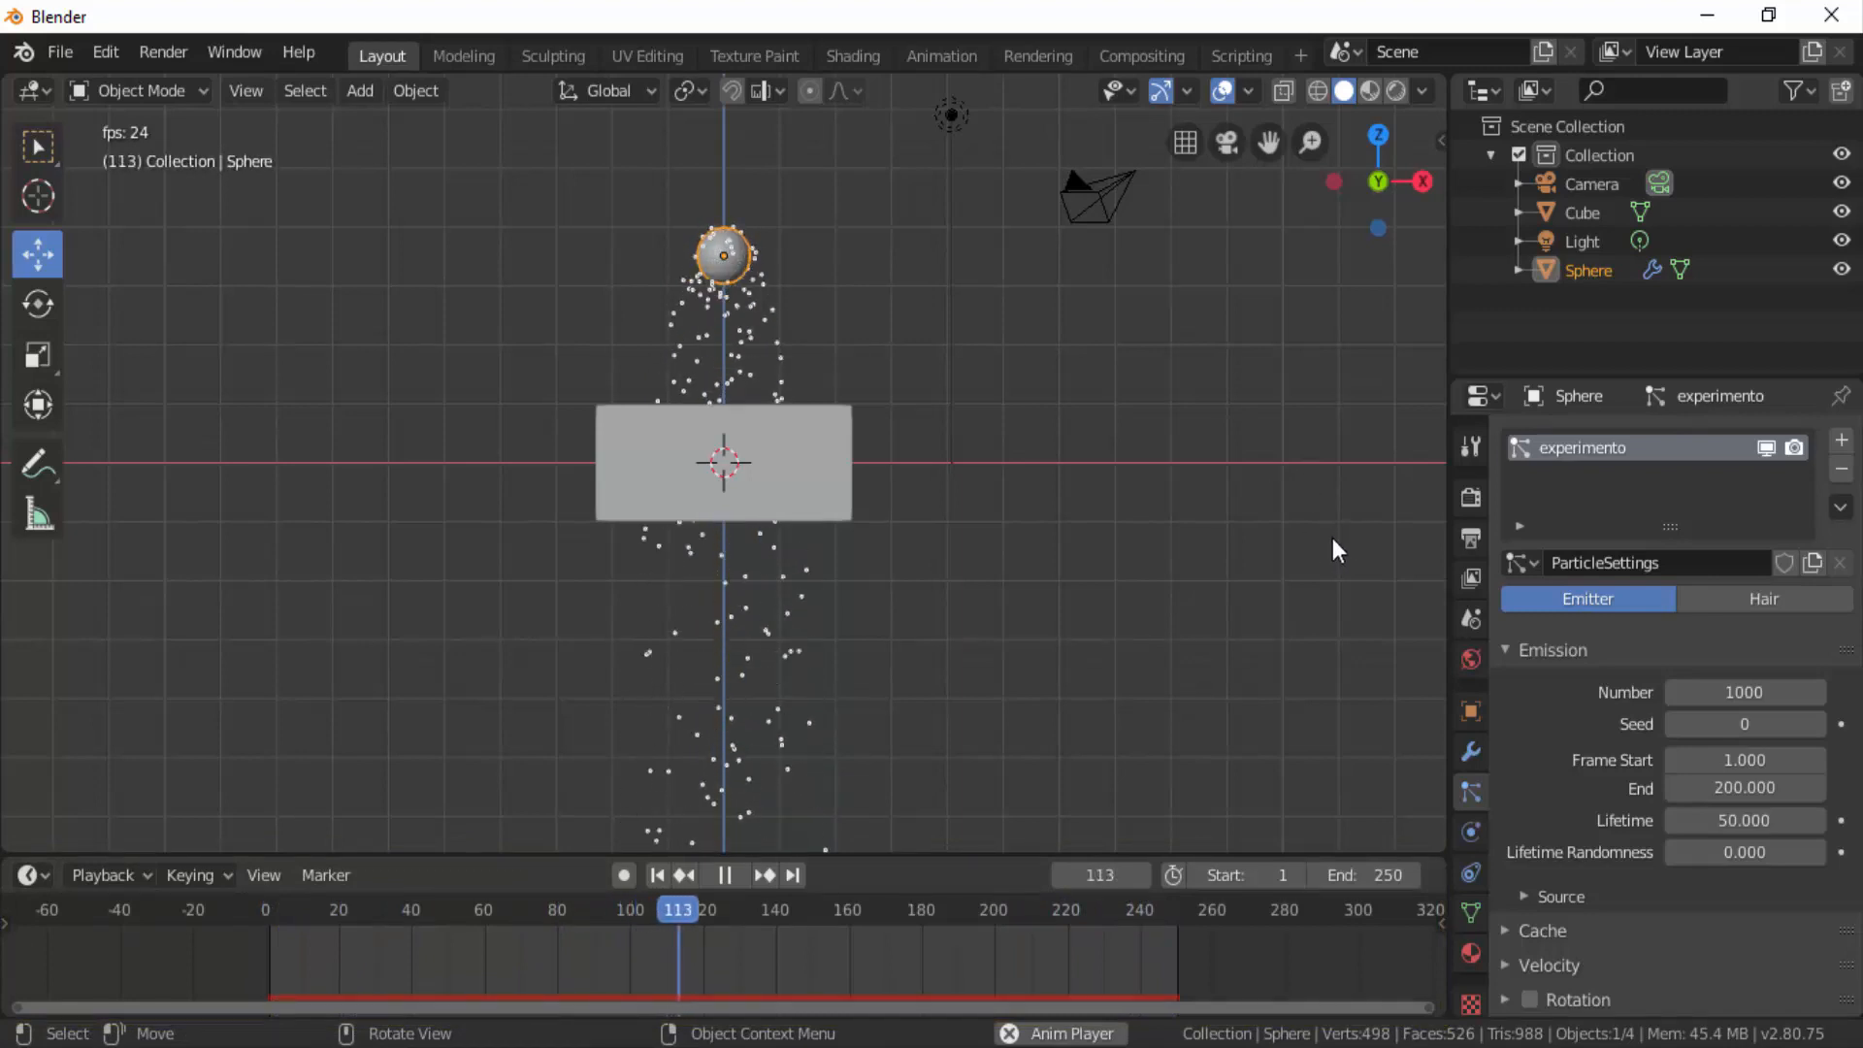
{"action": "left_click", "coordinate": [724, 875]}
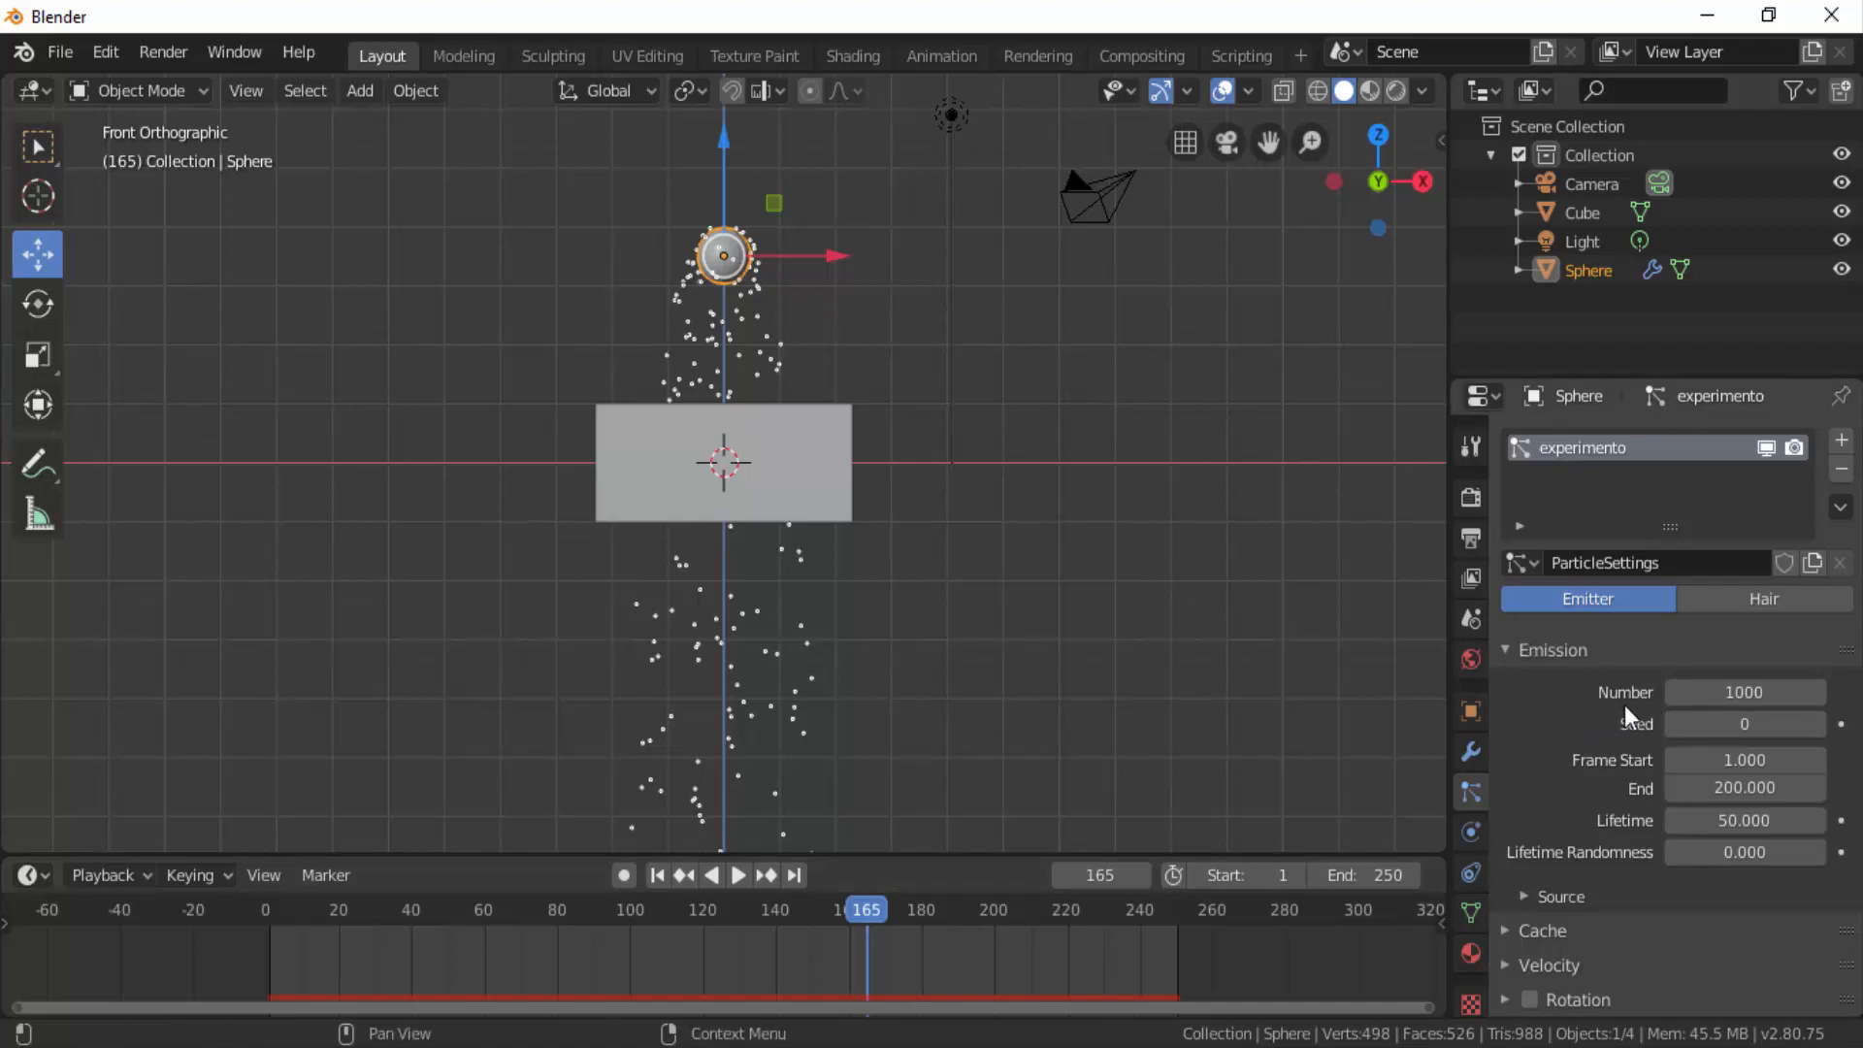
{"action": "left_click", "coordinate": [1817, 691]}
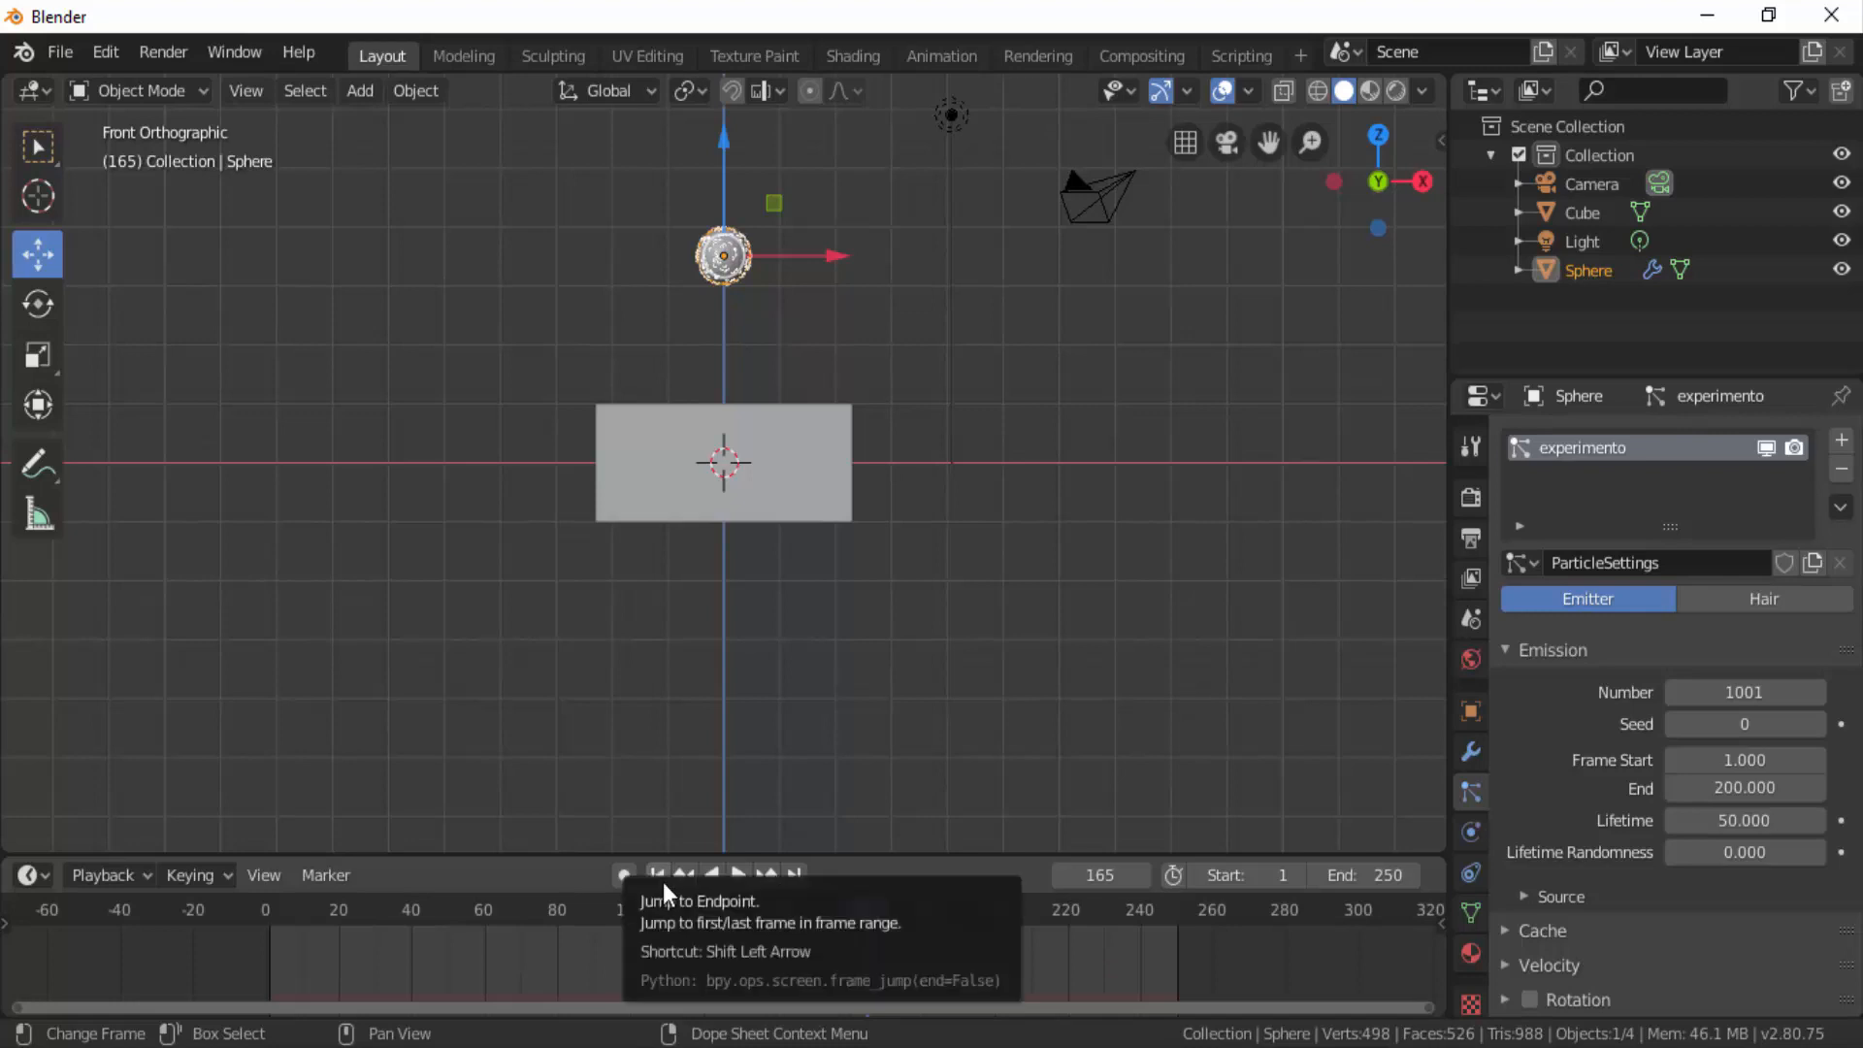
- Play the particle animation with the new particle number, return to frame 1 and replay it, stopping mid-emission
{"action": "left_click", "coordinate": [740, 878]}
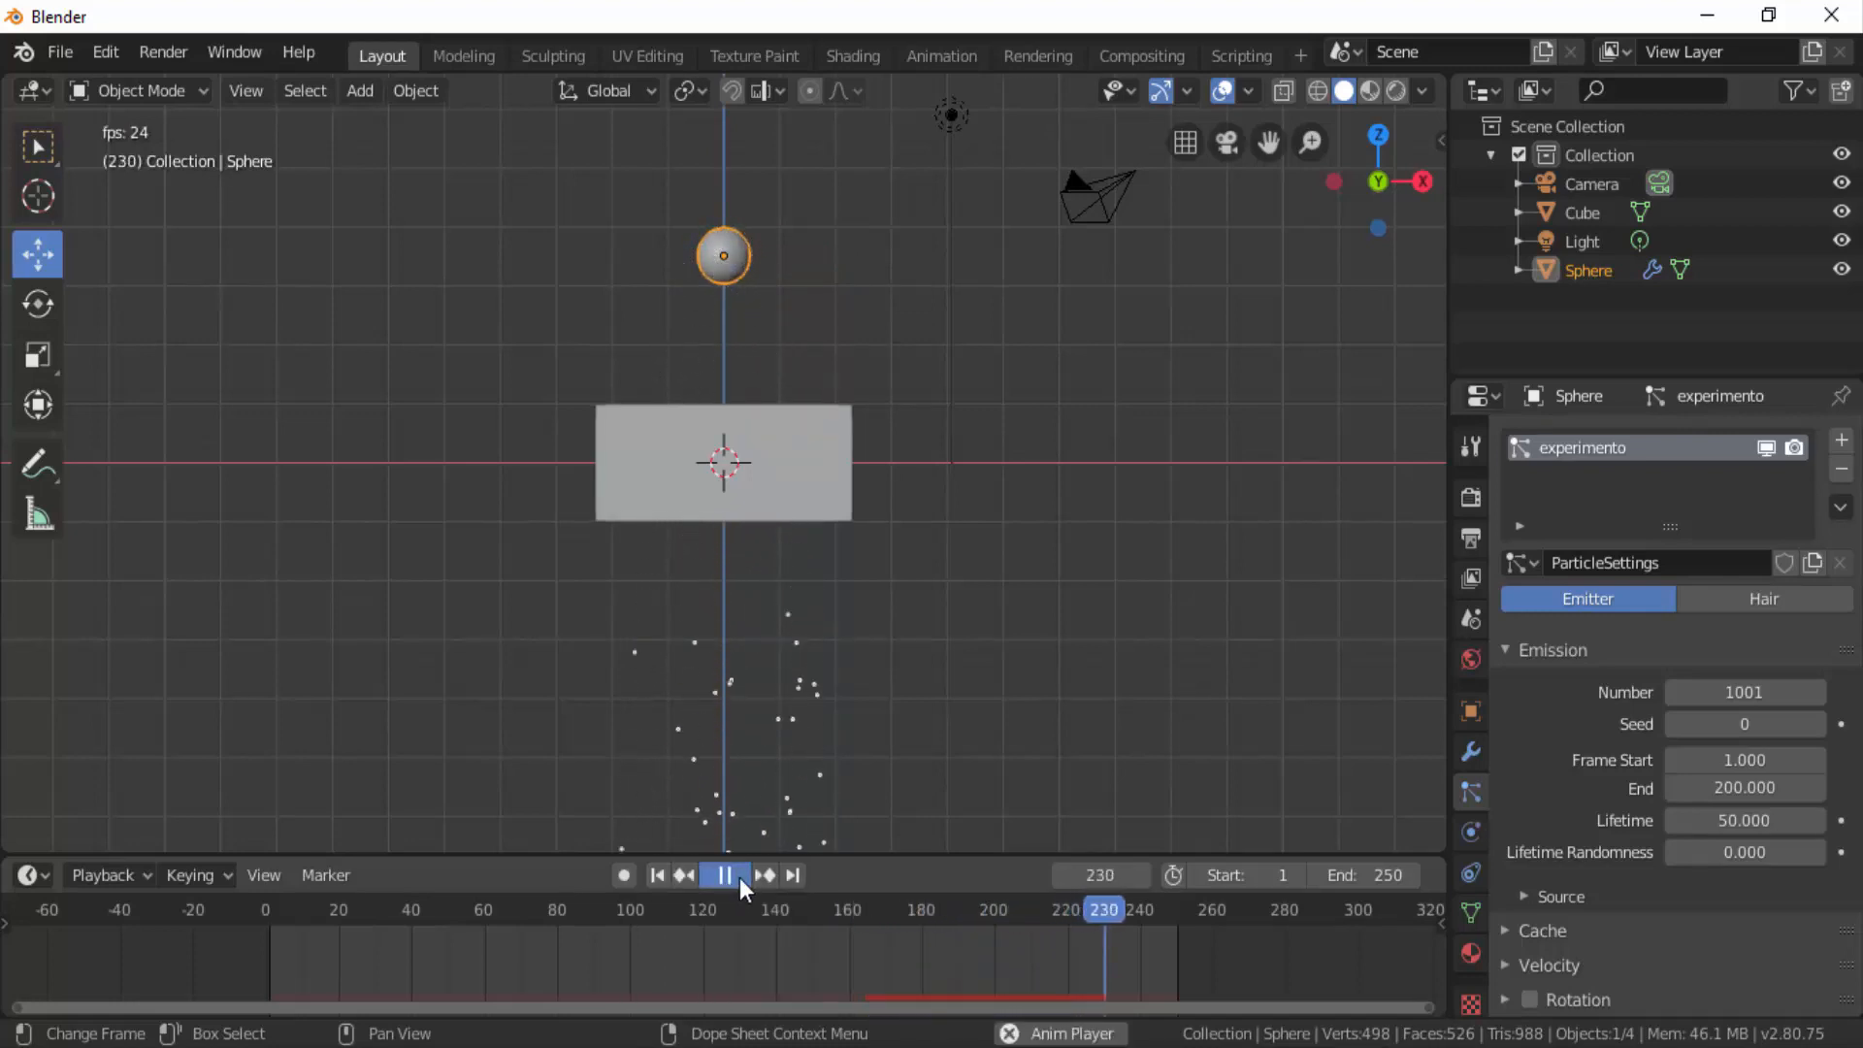
{"action": "key", "text": "Escape"}
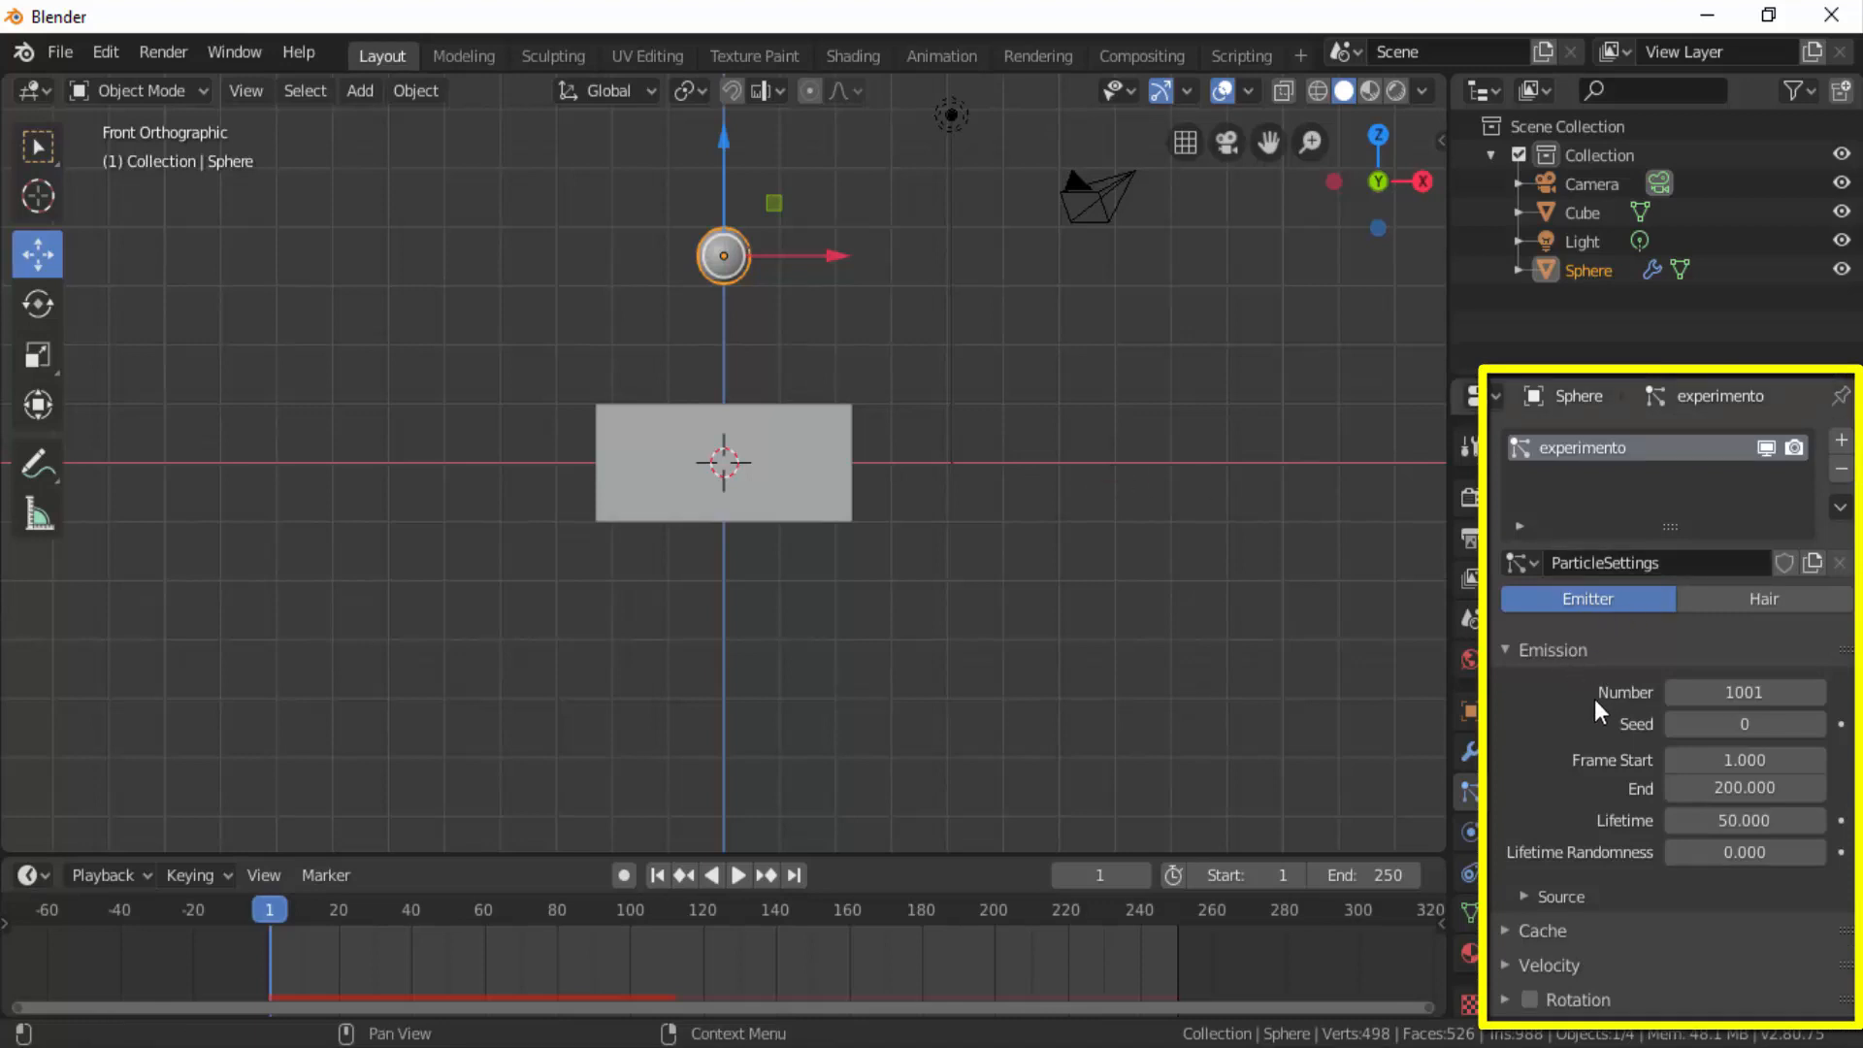
{"action": "scroll", "coordinate": [1596, 706], "scroll_direction": "down", "scroll_amount": 3}
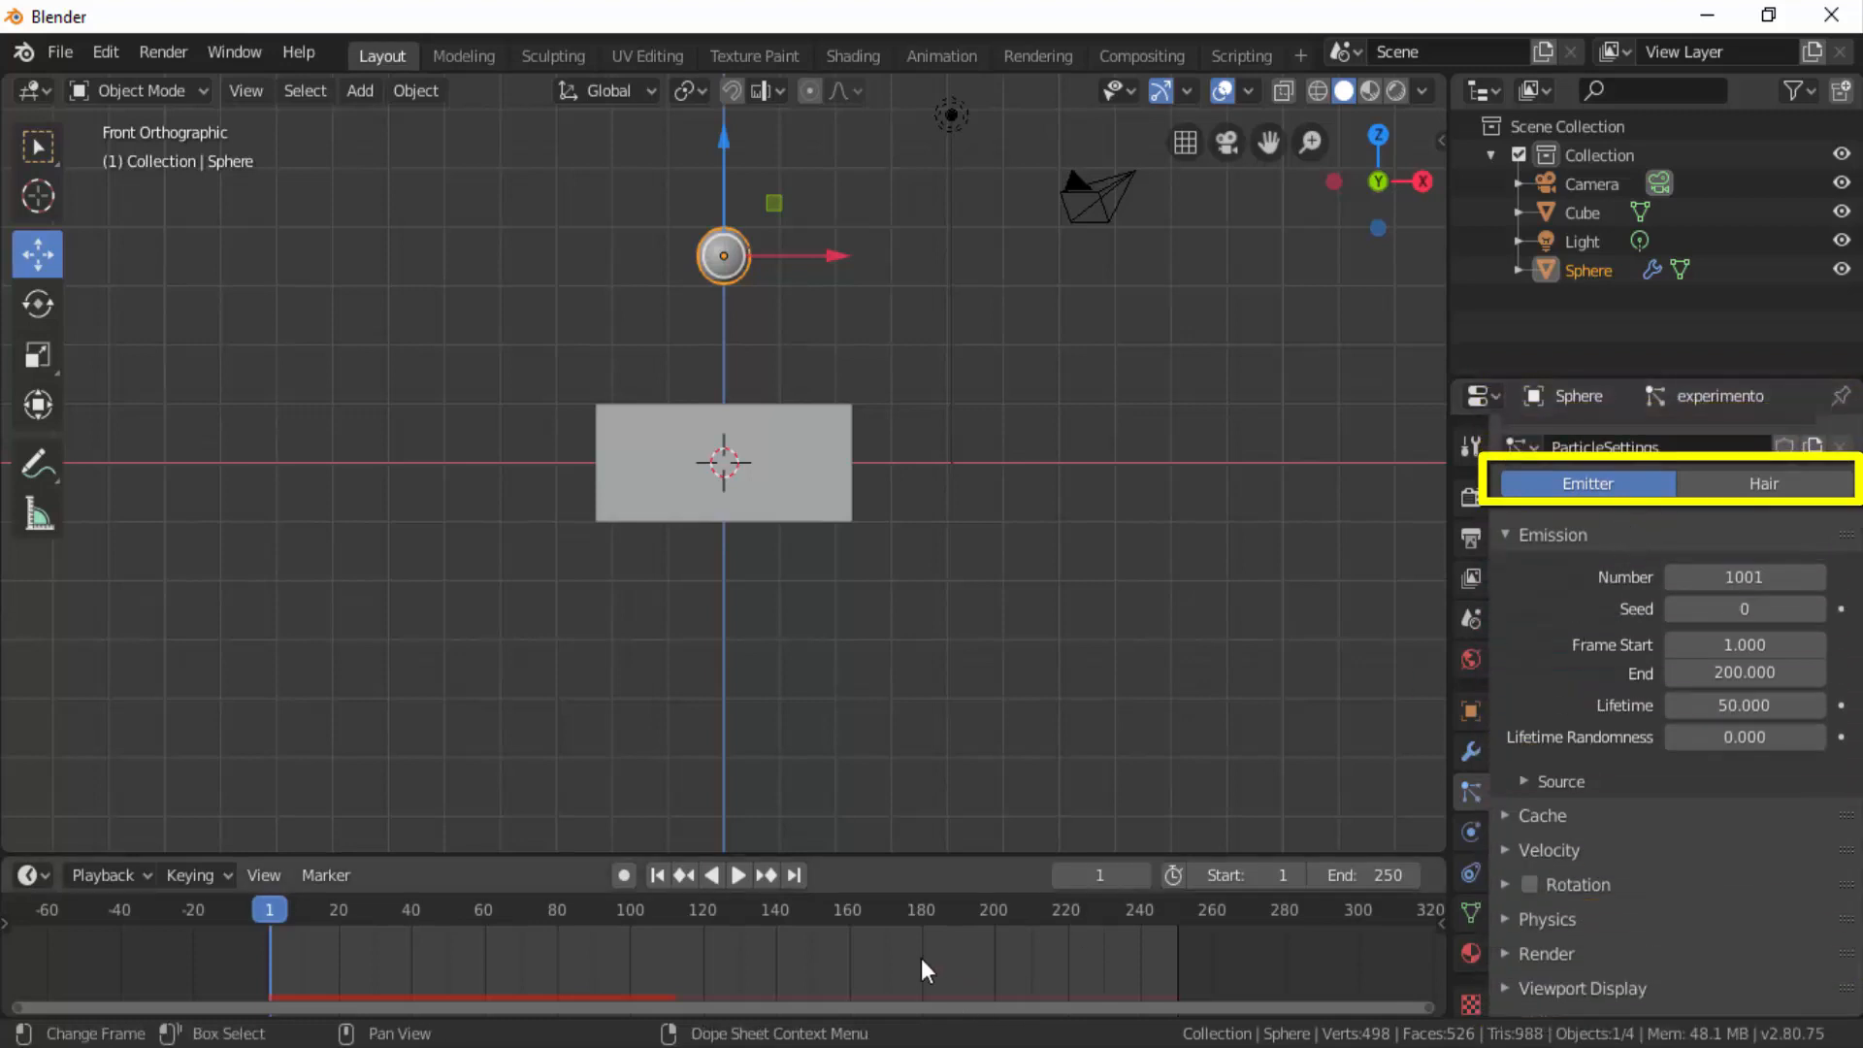
{"action": "left_click", "coordinate": [737, 875]}
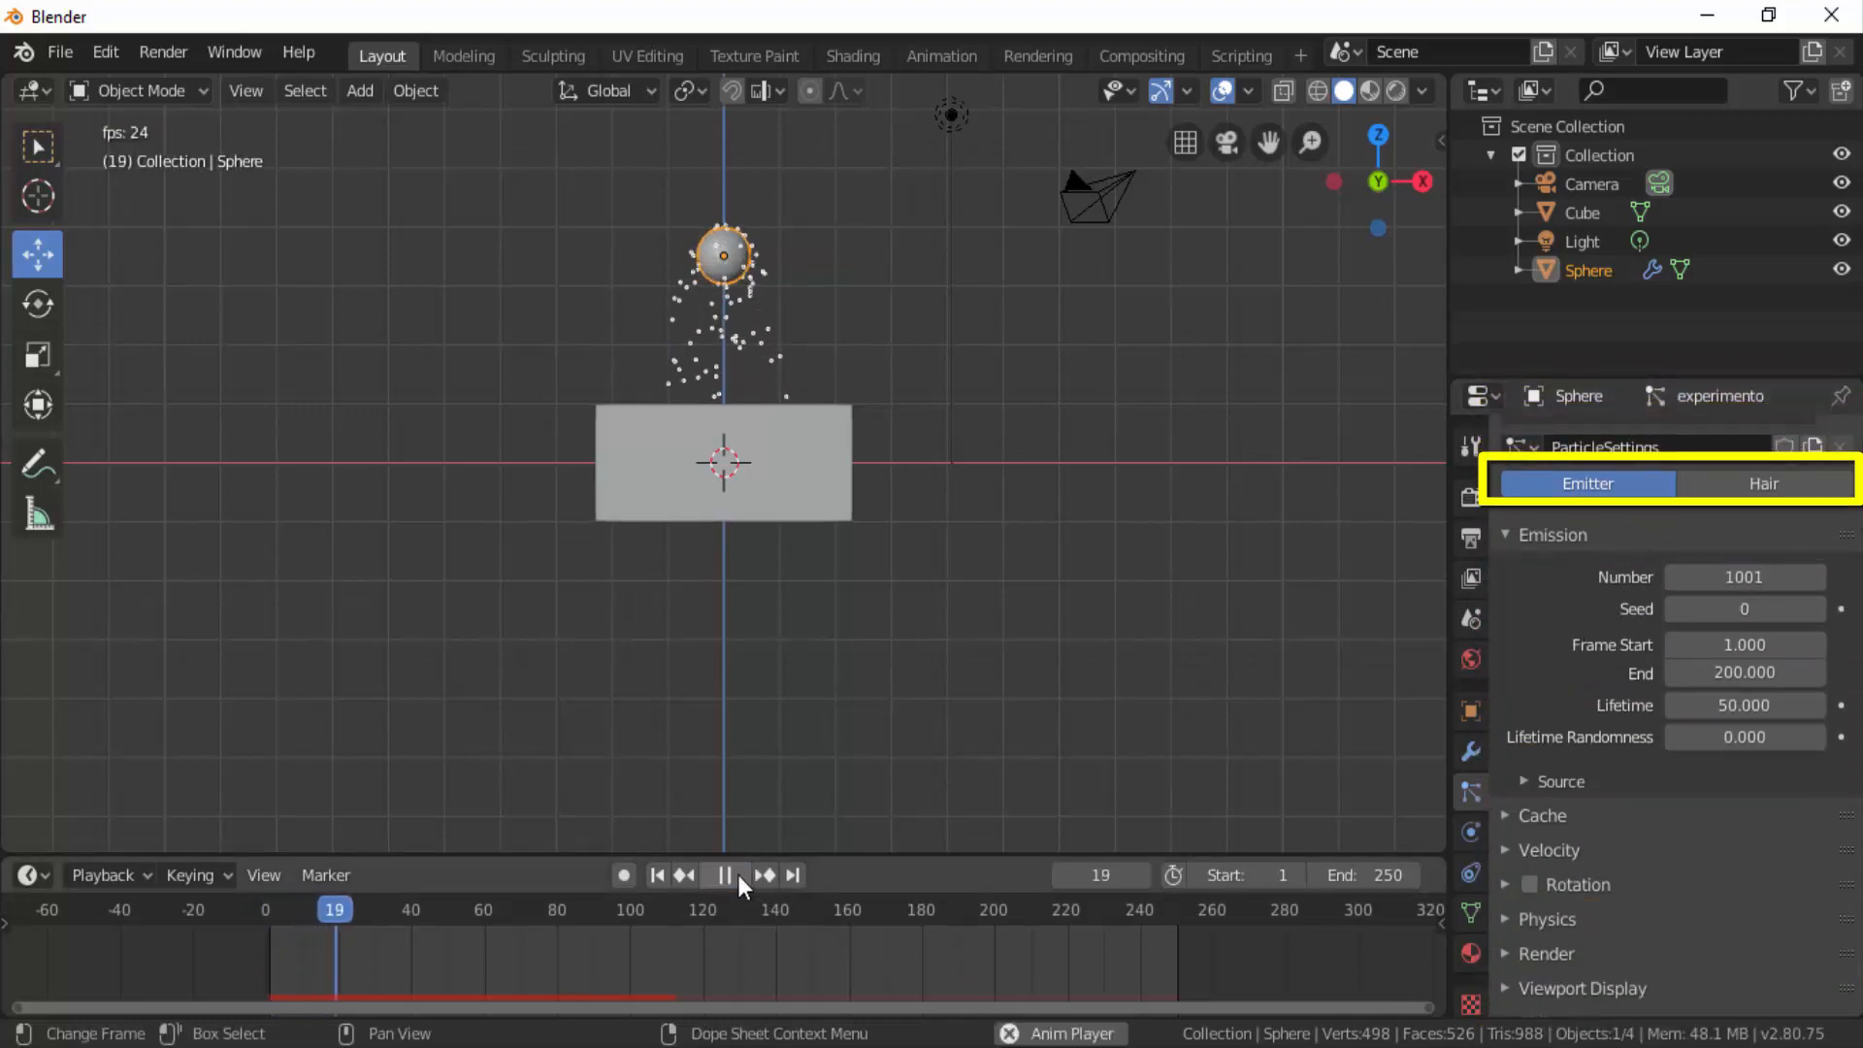
{"action": "left_click", "coordinate": [738, 875]}
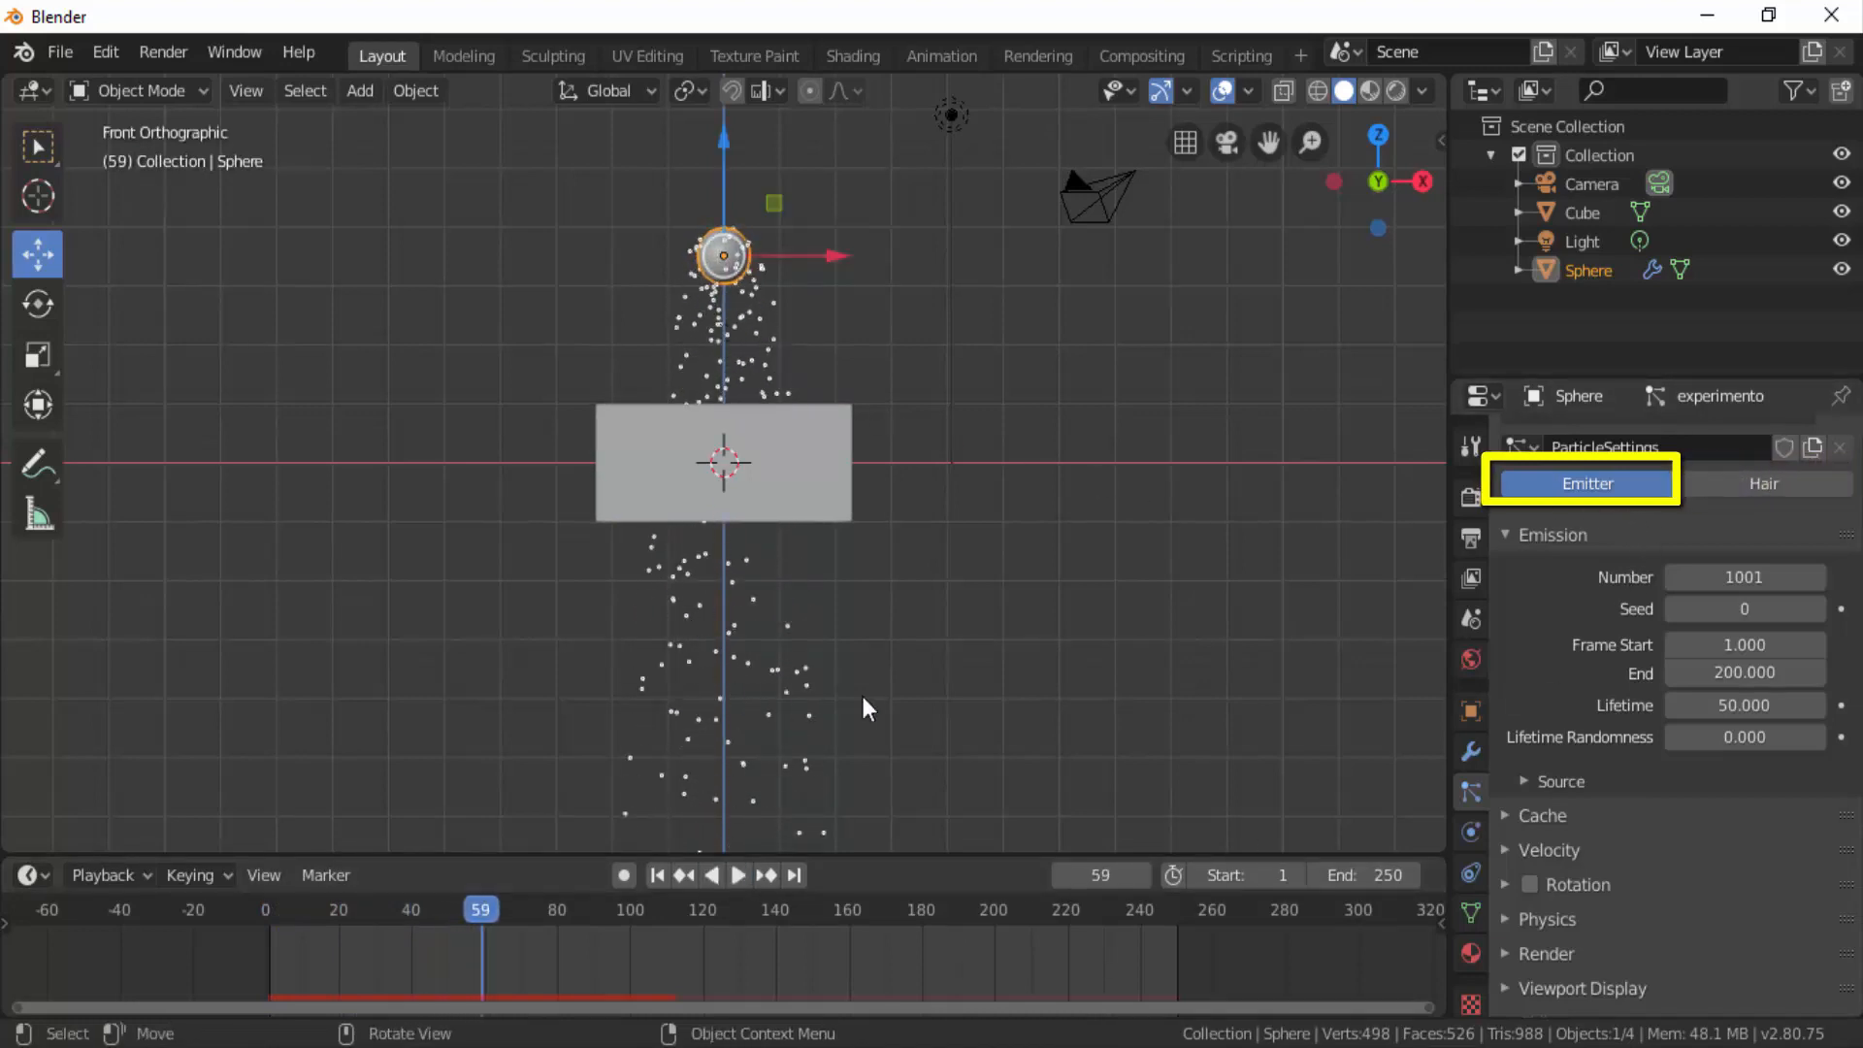
- Switch the particle system to the Hair type to compare it, and set it back to Emitter
{"action": "left_click", "coordinate": [1761, 485]}
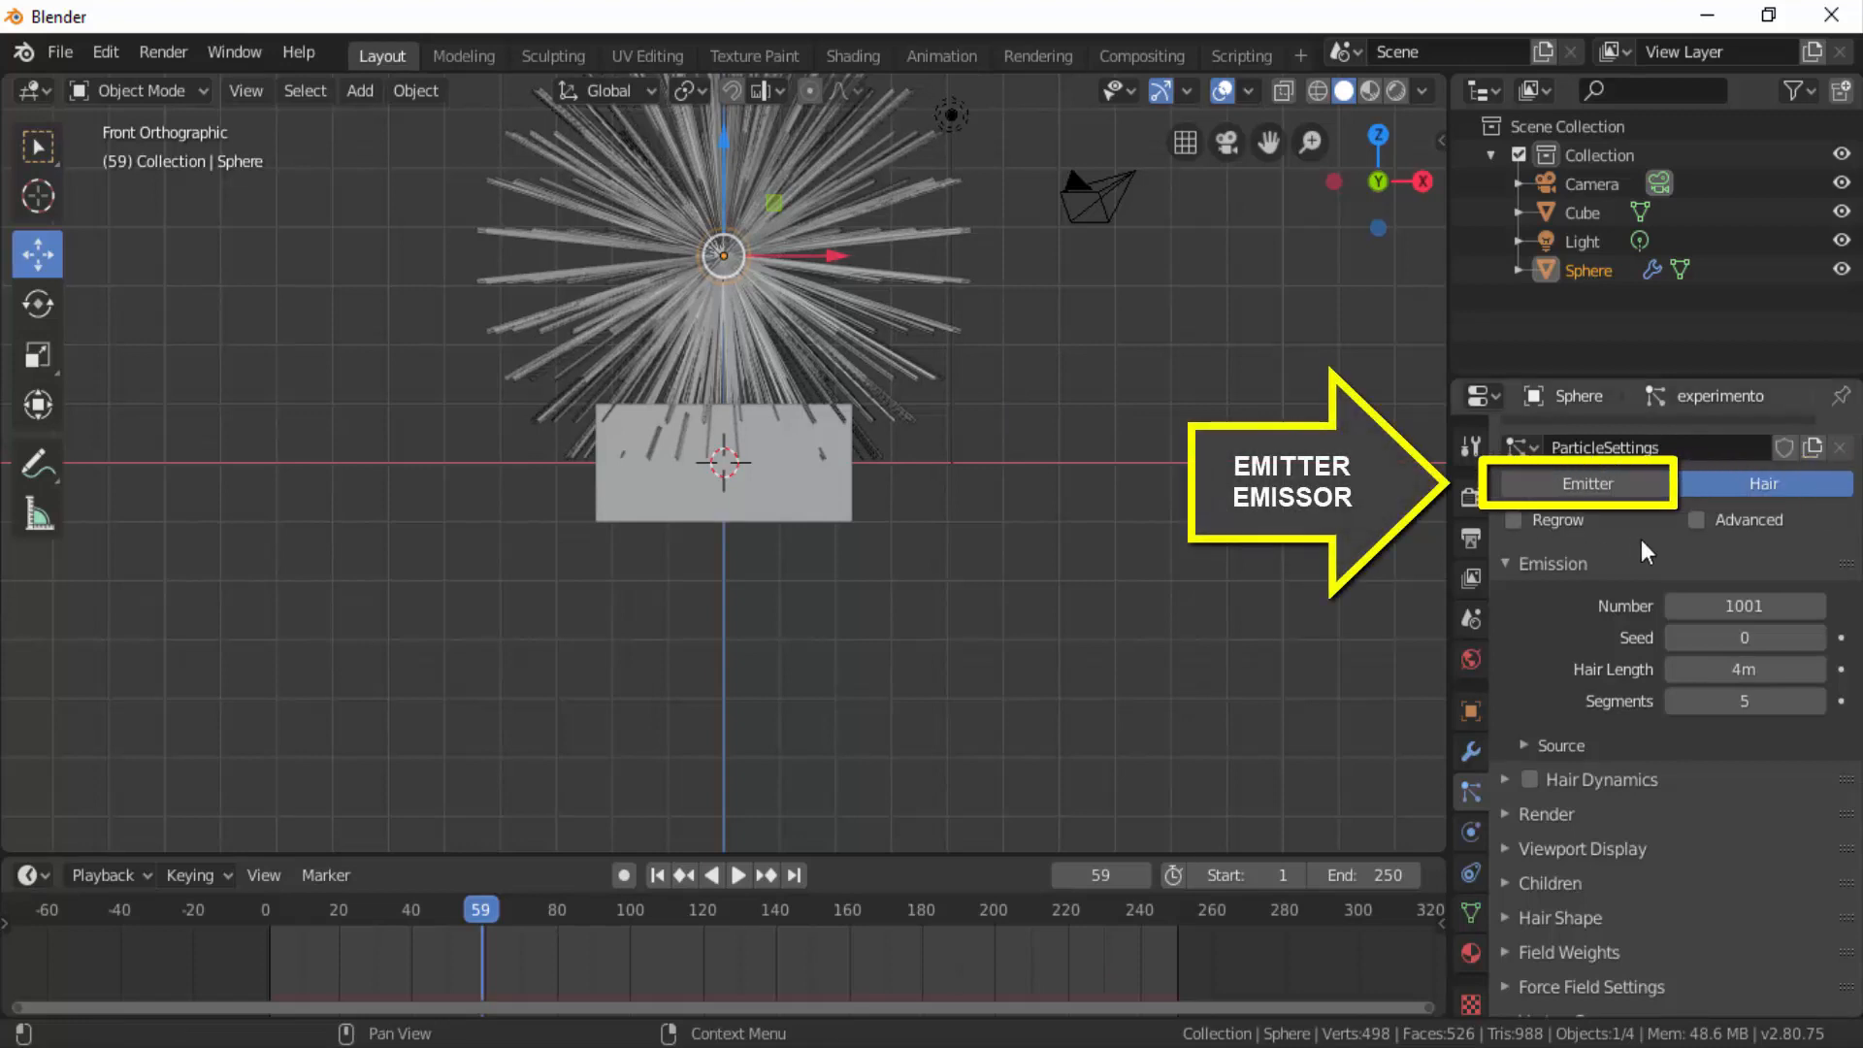
{"action": "left_click", "coordinate": [1609, 487]}
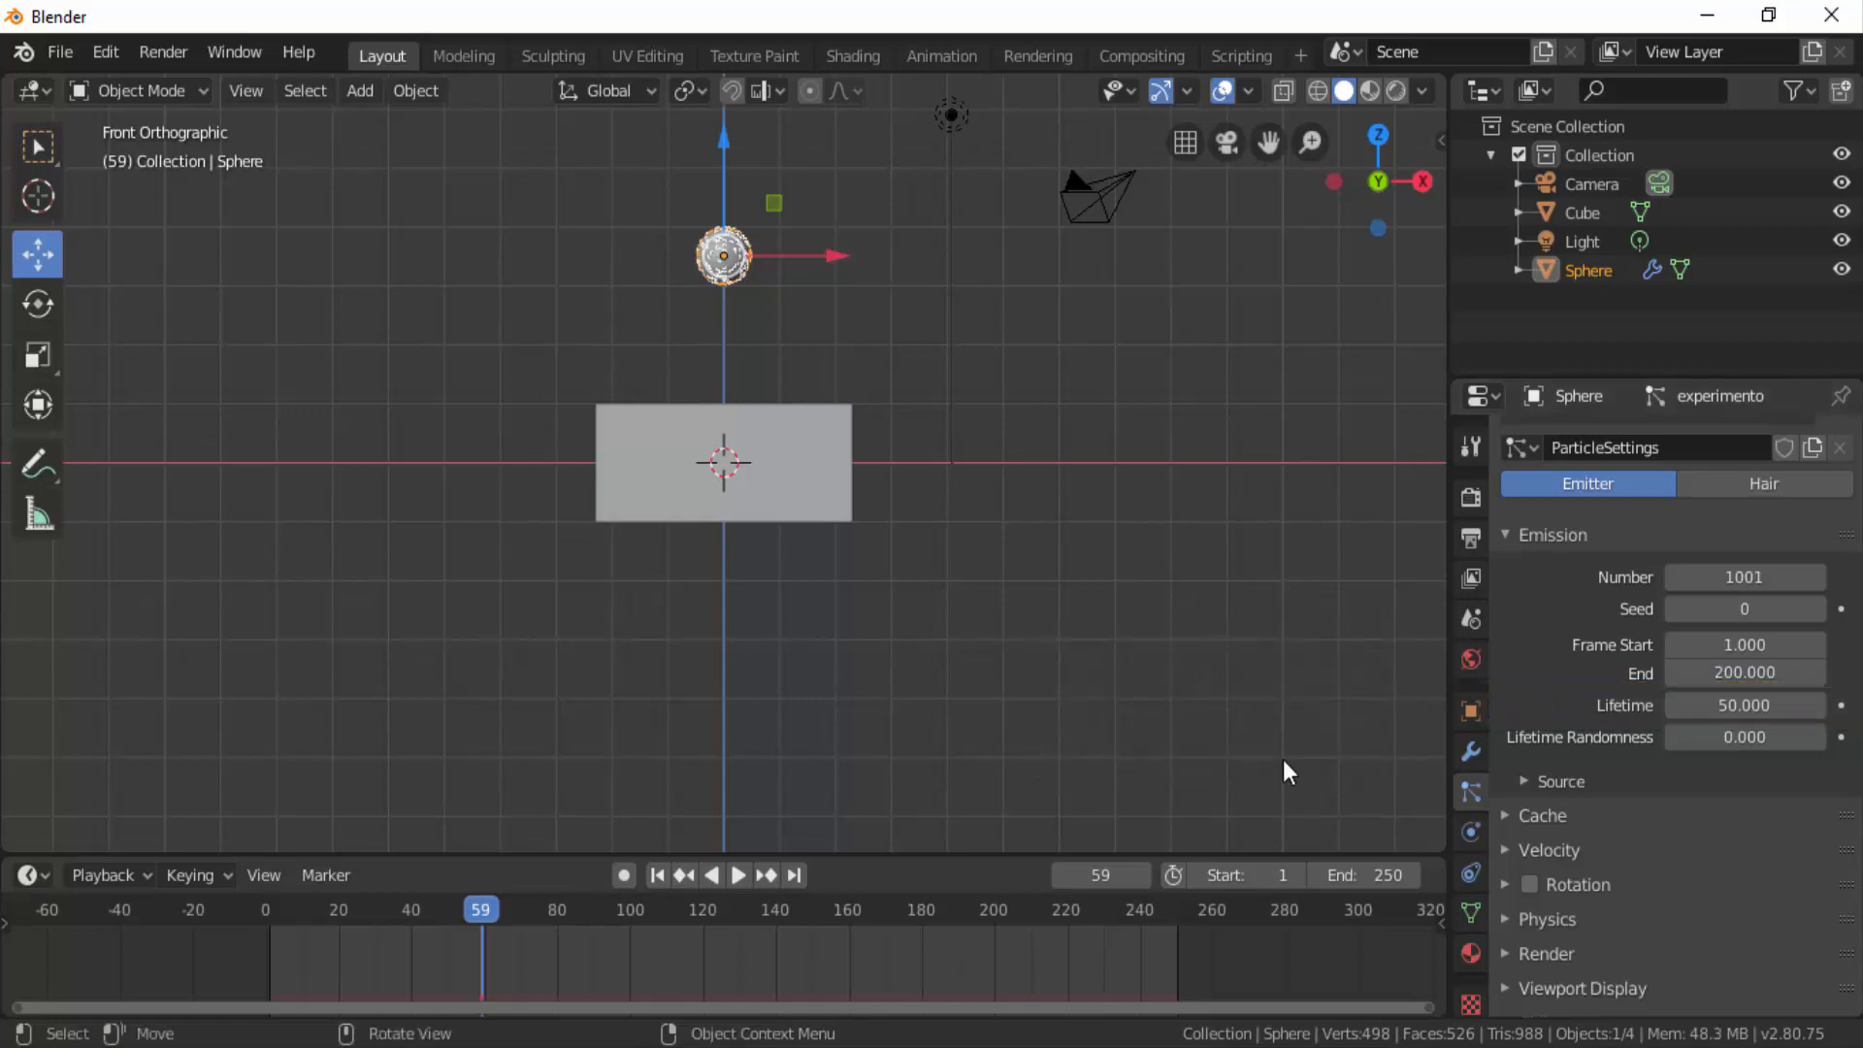
- Replay the emission from frame 1 to compare it with the start, end and lifetime settings, and stop it
{"action": "left_click", "coordinate": [656, 876]}
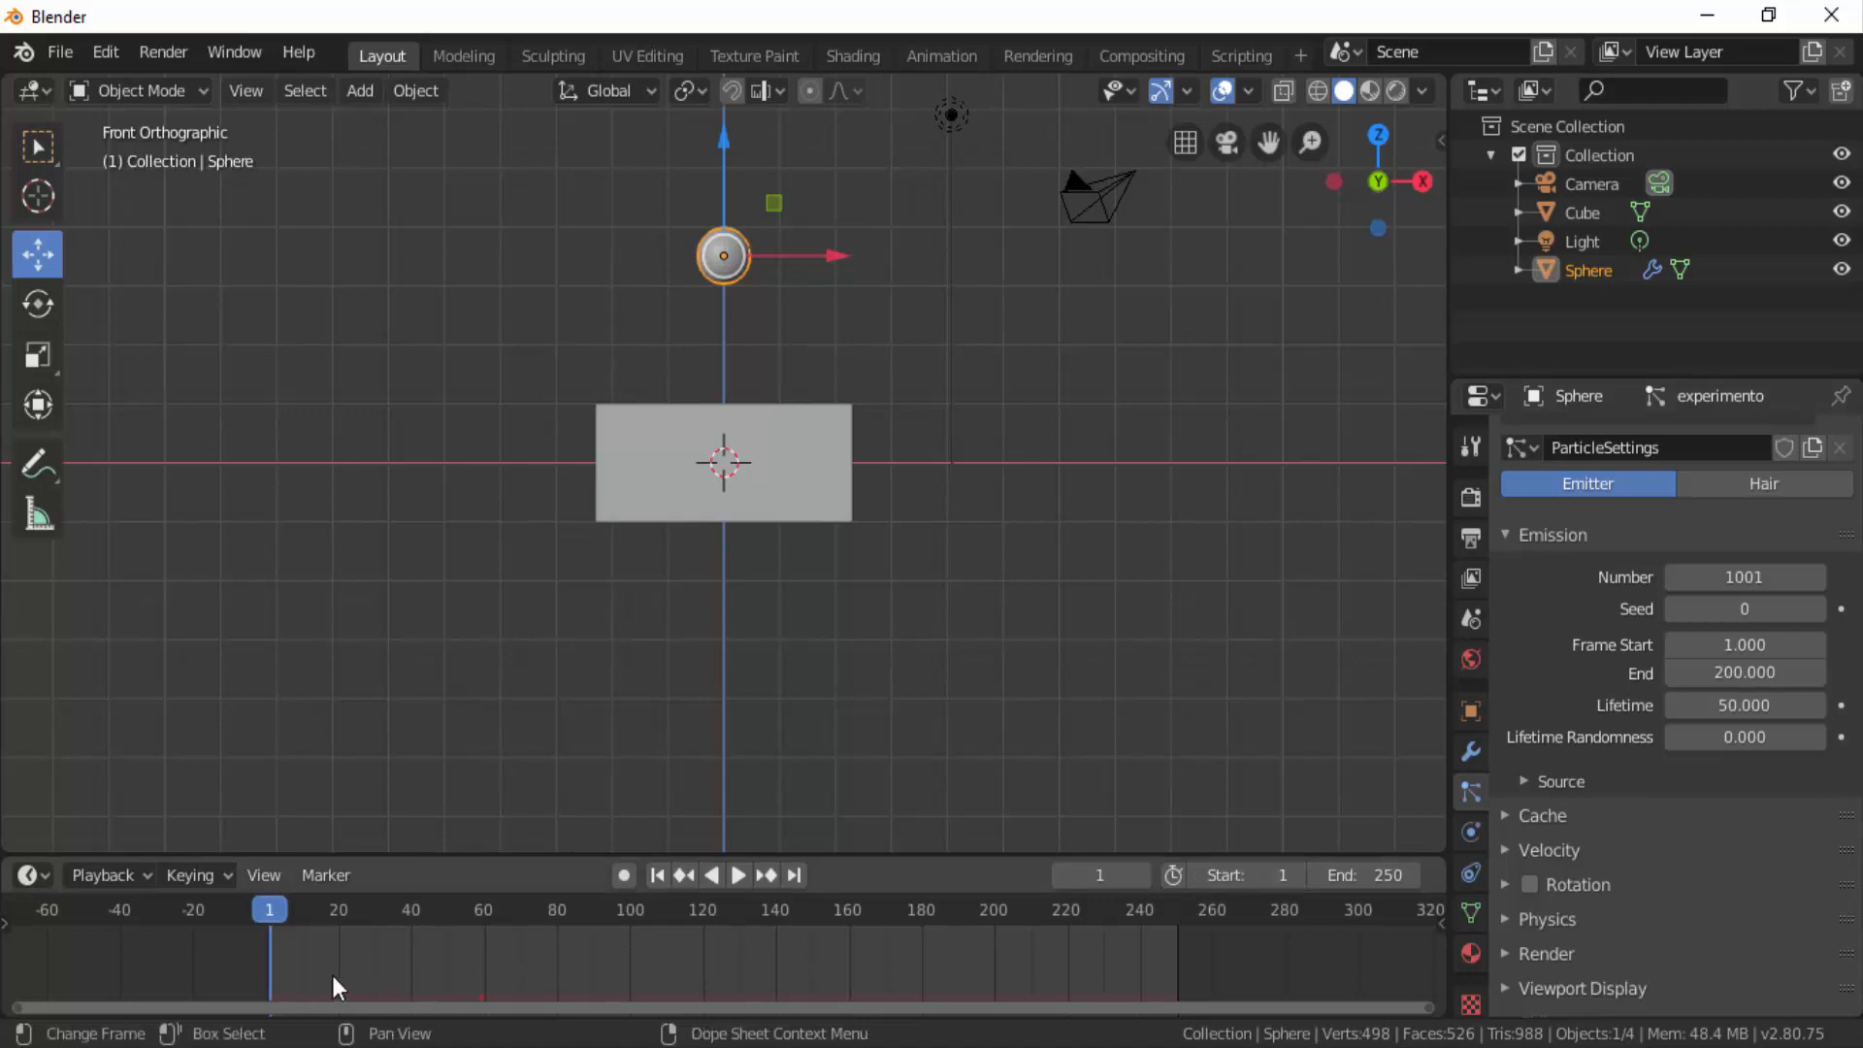
{"action": "left_click", "coordinate": [739, 875]}
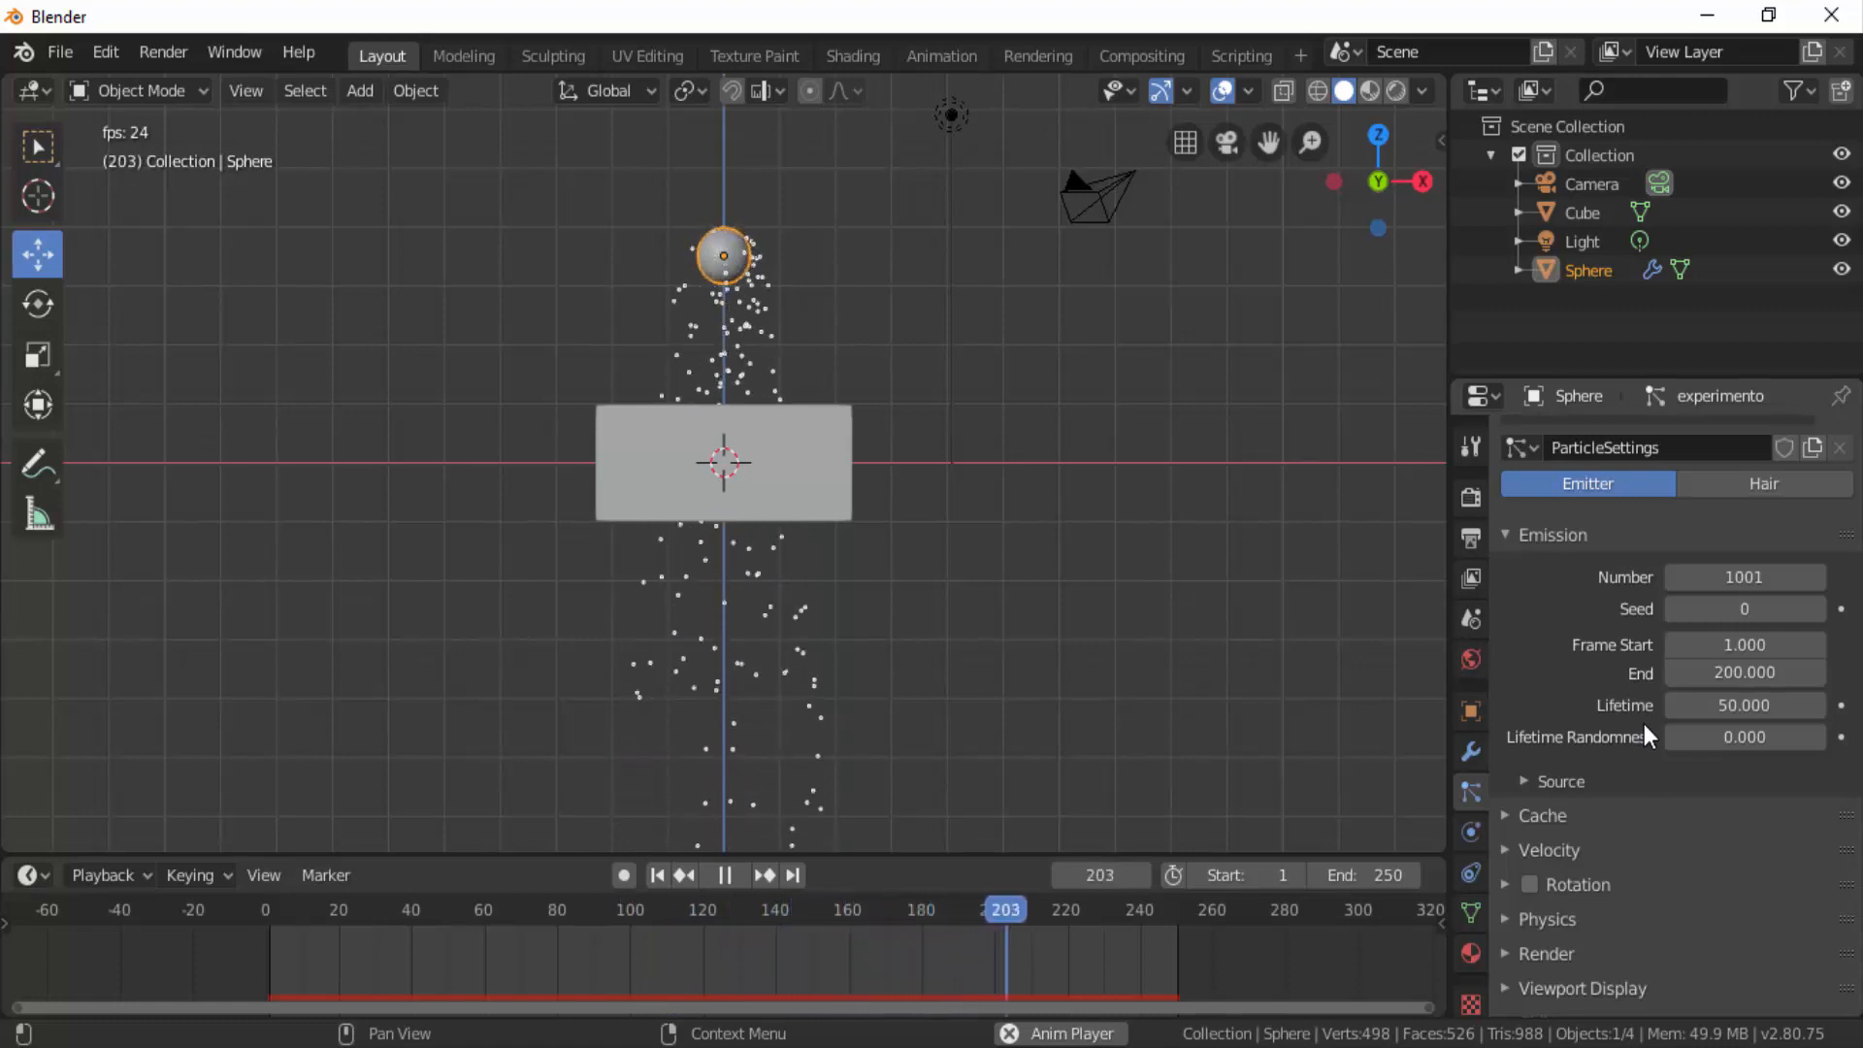
{"action": "left_click", "coordinate": [726, 874]}
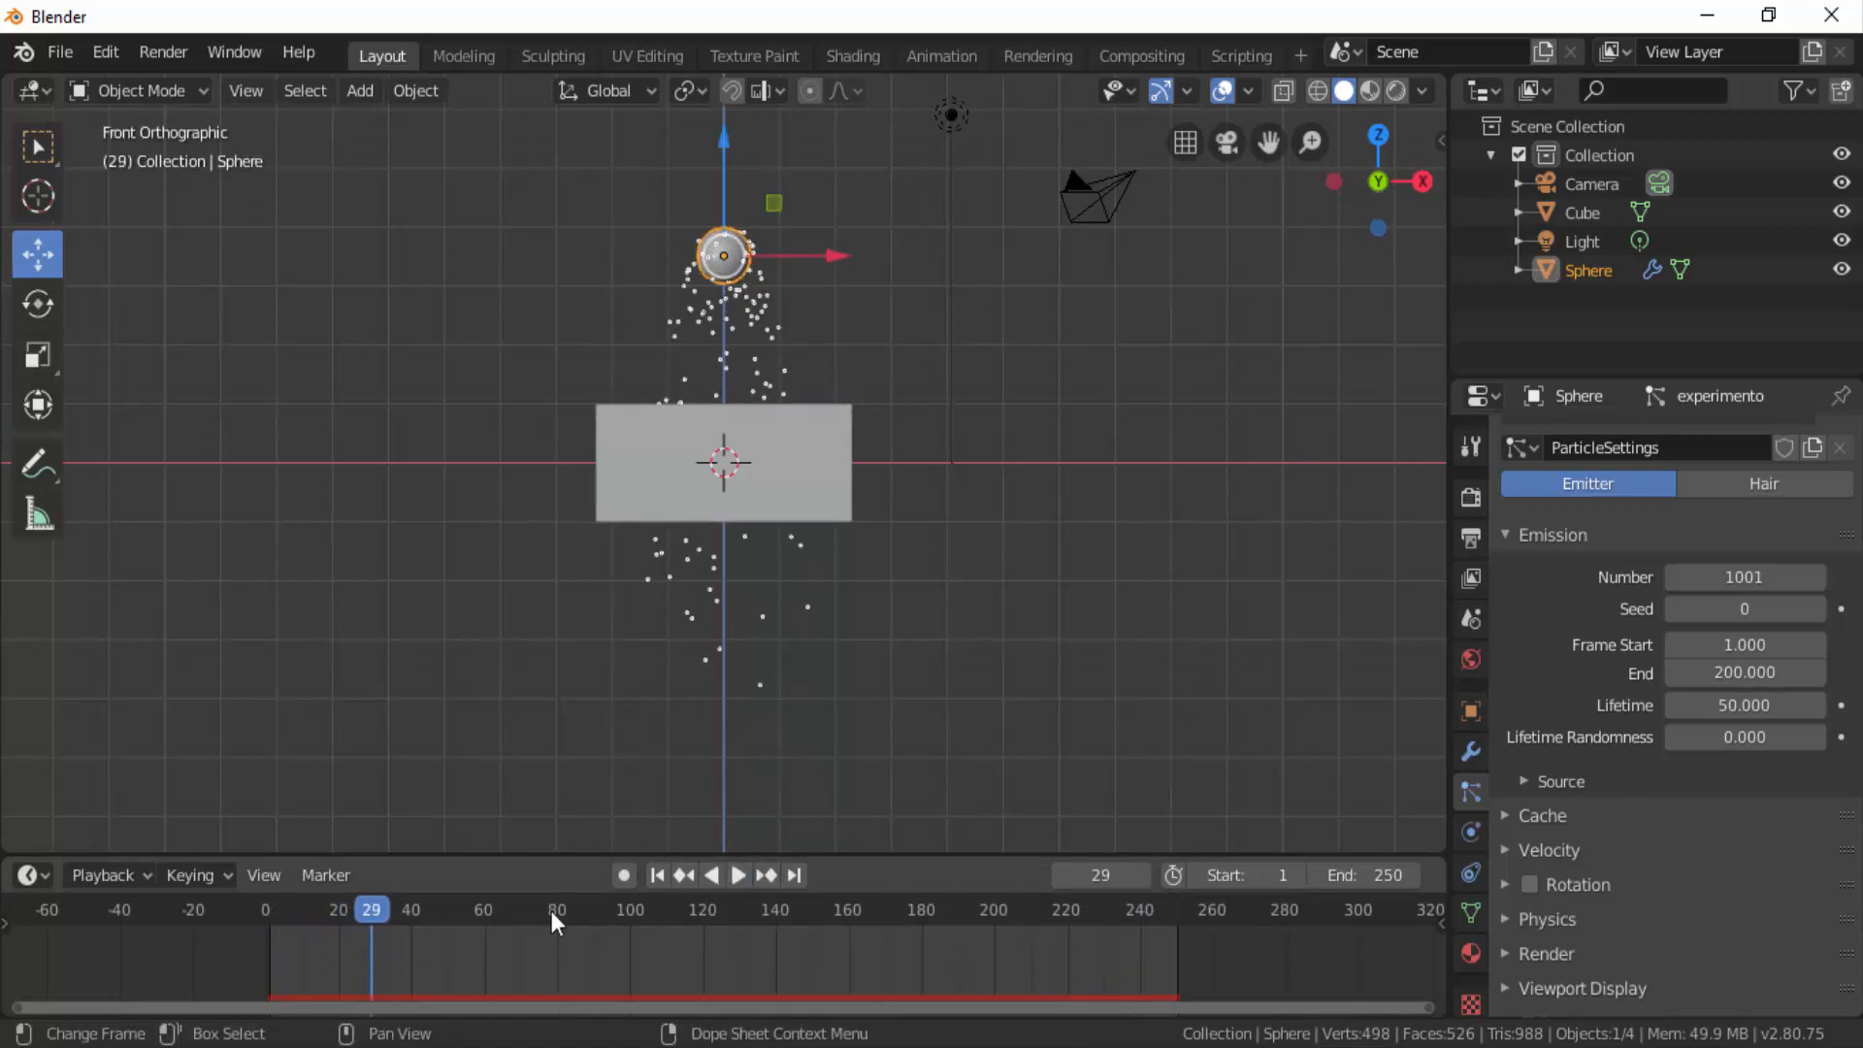
- Set the emission end frame to 60, play the animation from frame 1 to check it, and return to frame 1
{"action": "left_click", "coordinate": [1743, 672]}
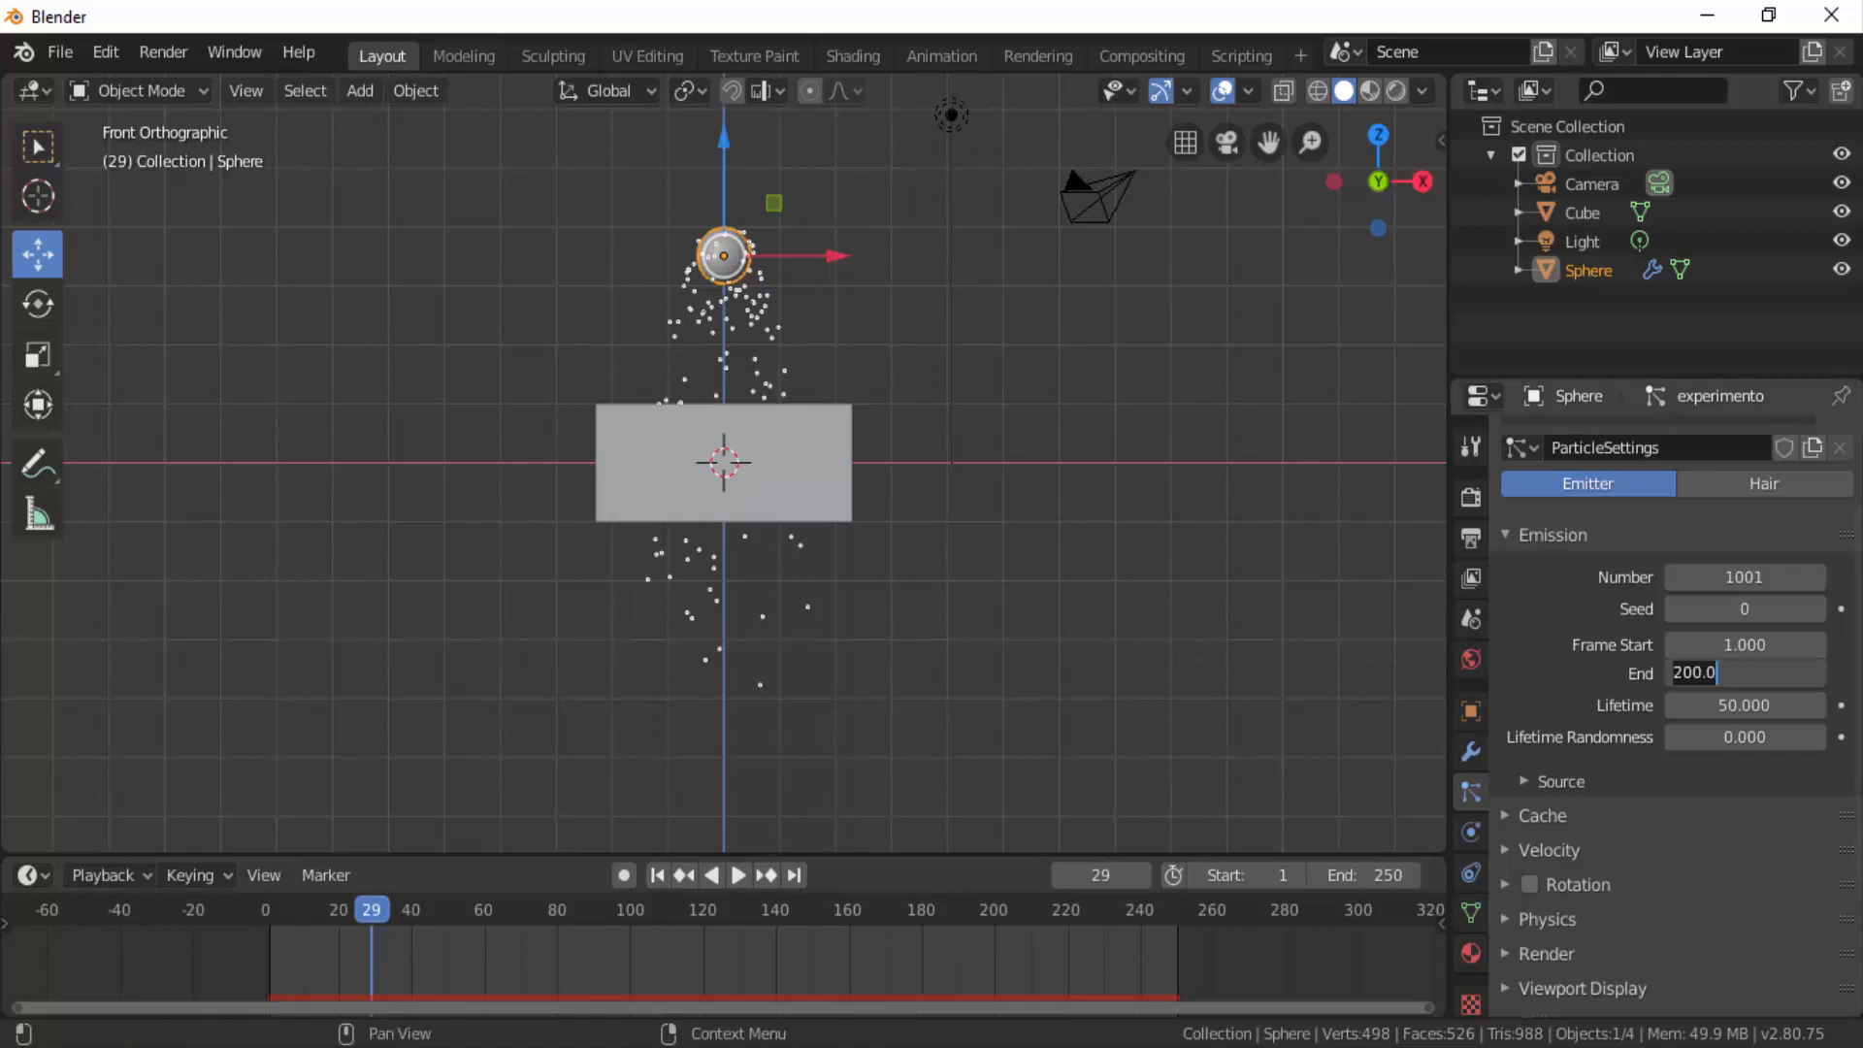
{"action": "type", "text": "60"}
{"action": "key", "text": "Return"}
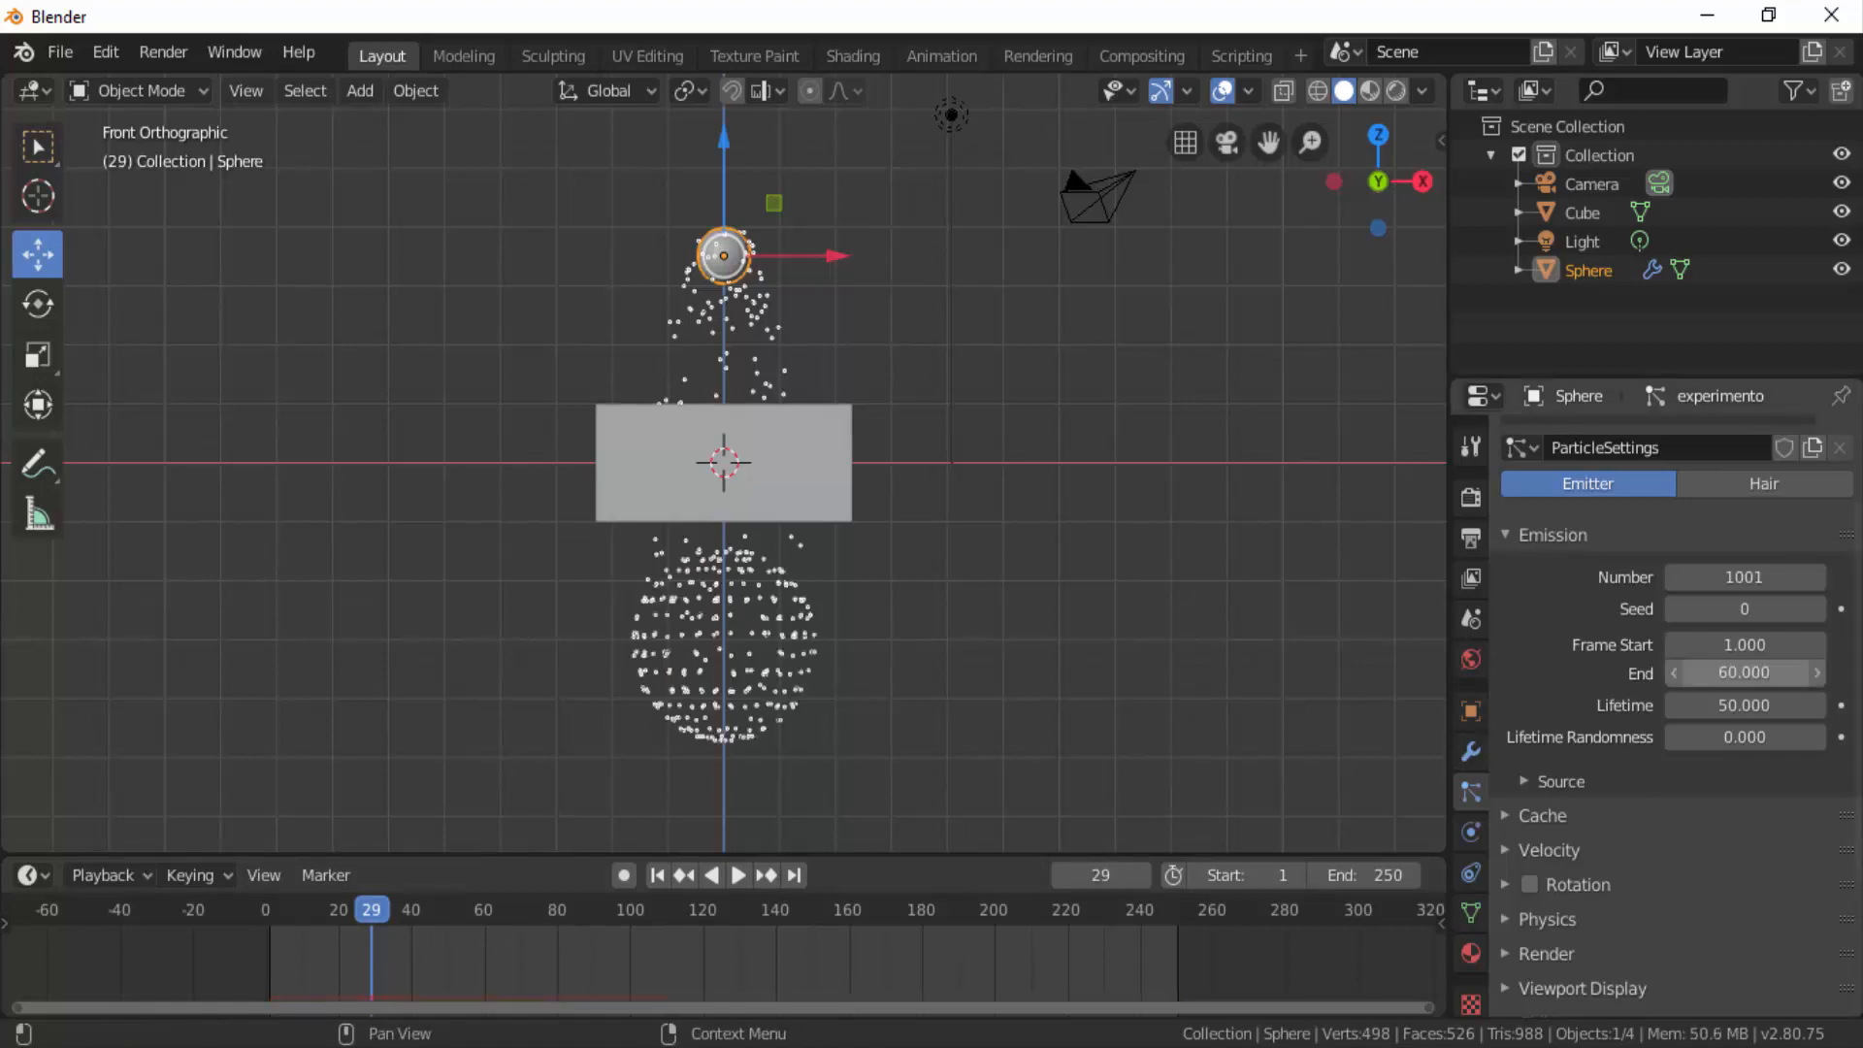
{"action": "left_click", "coordinate": [654, 876]}
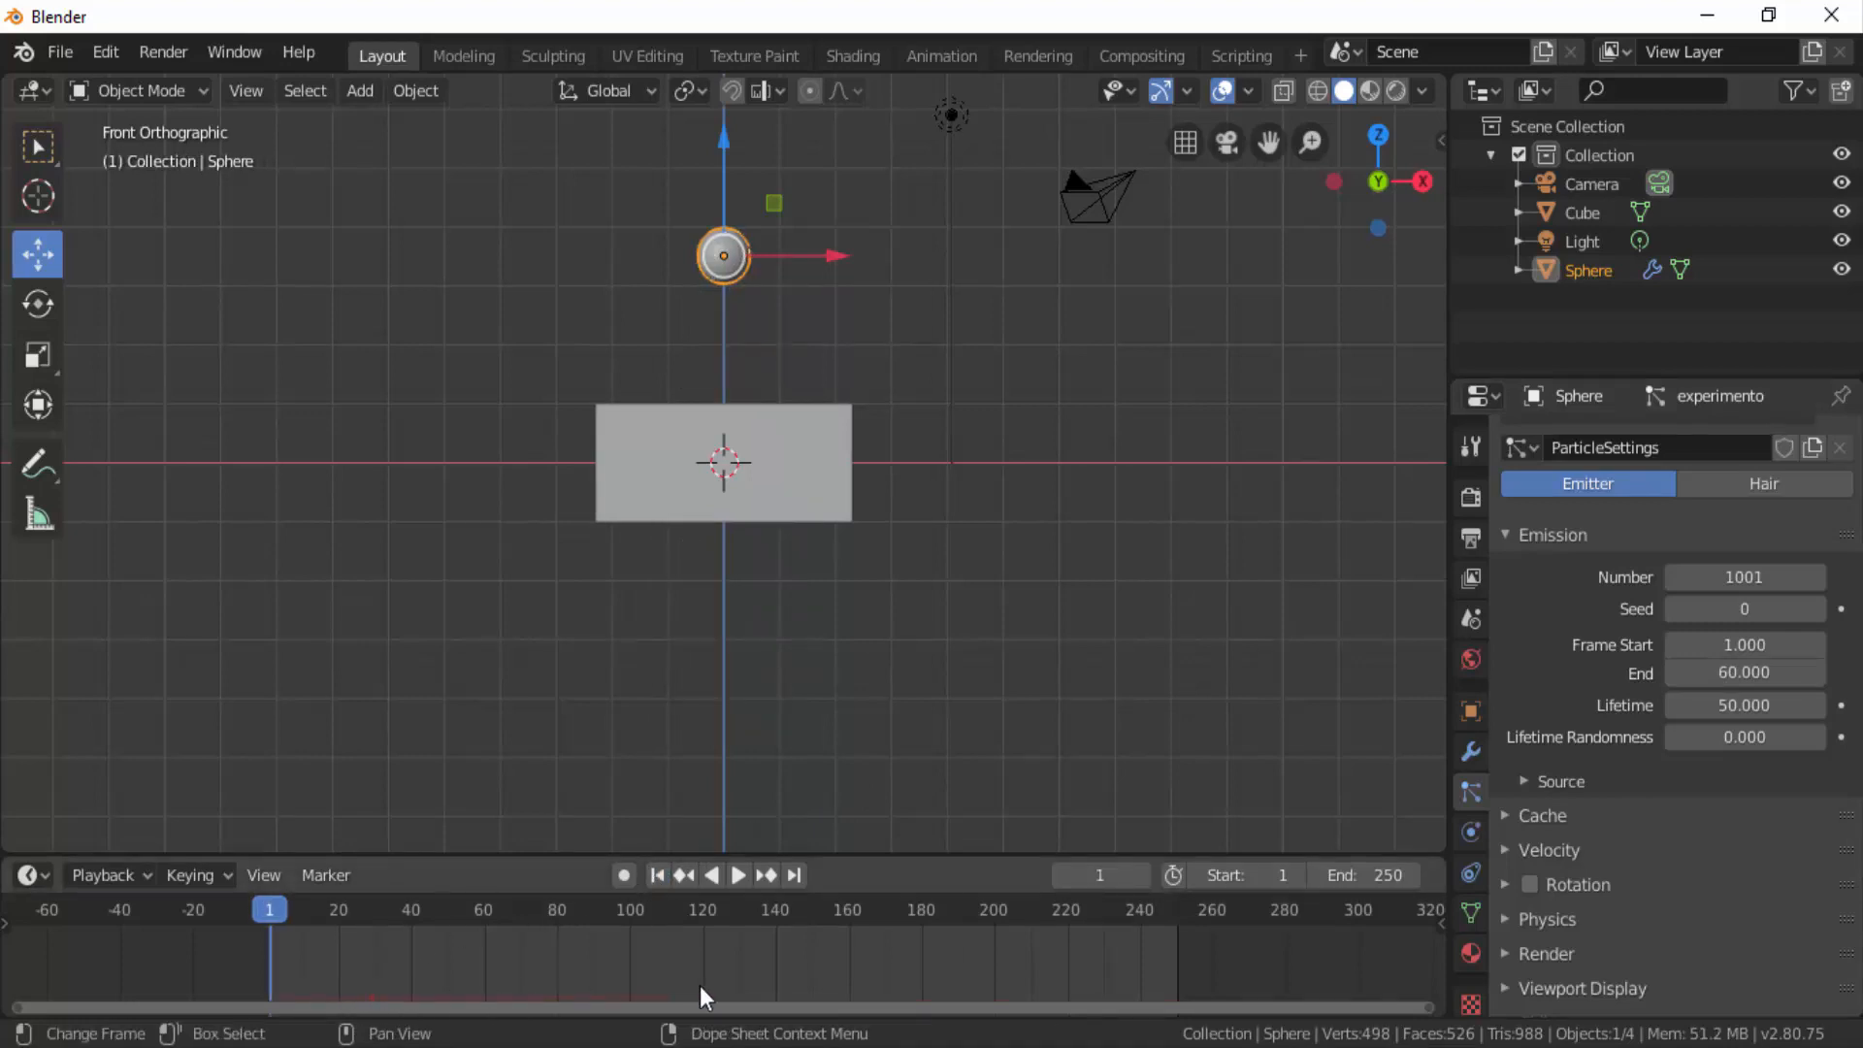
{"action": "left_click", "coordinate": [739, 876]}
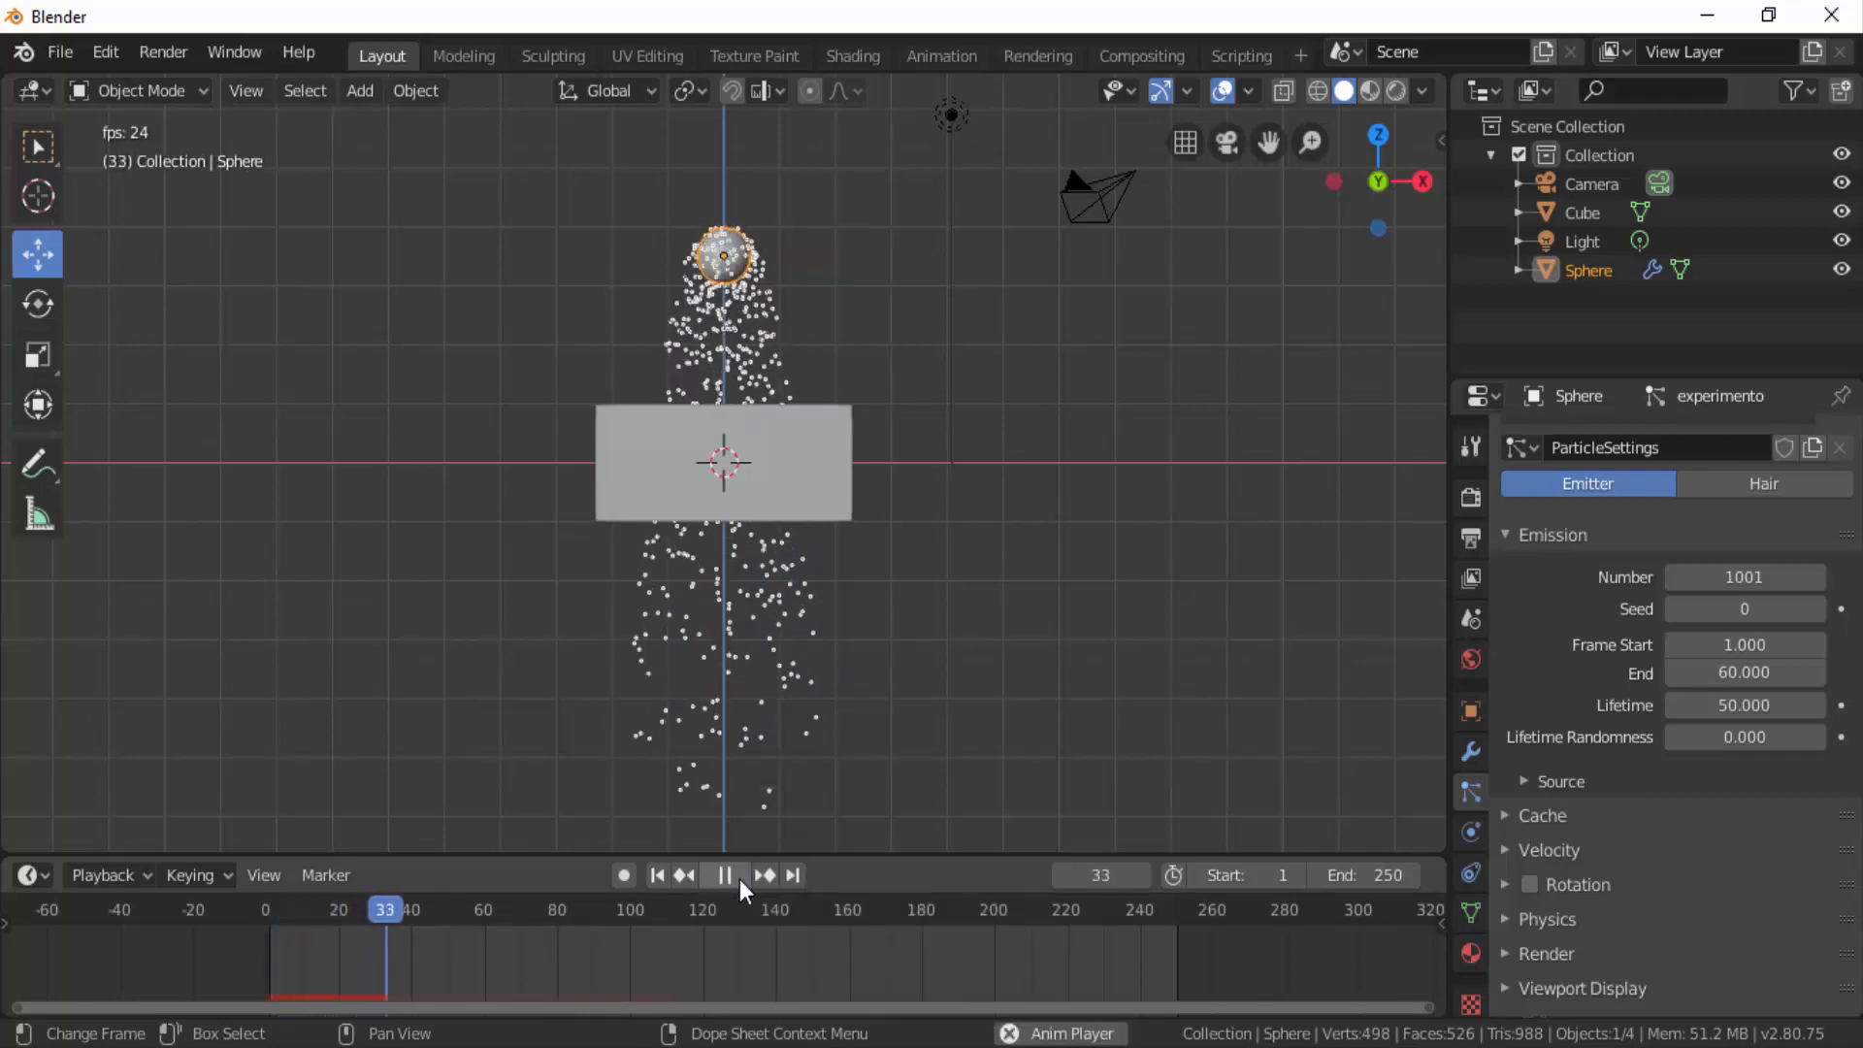
{"action": "left_click", "coordinate": [725, 875]}
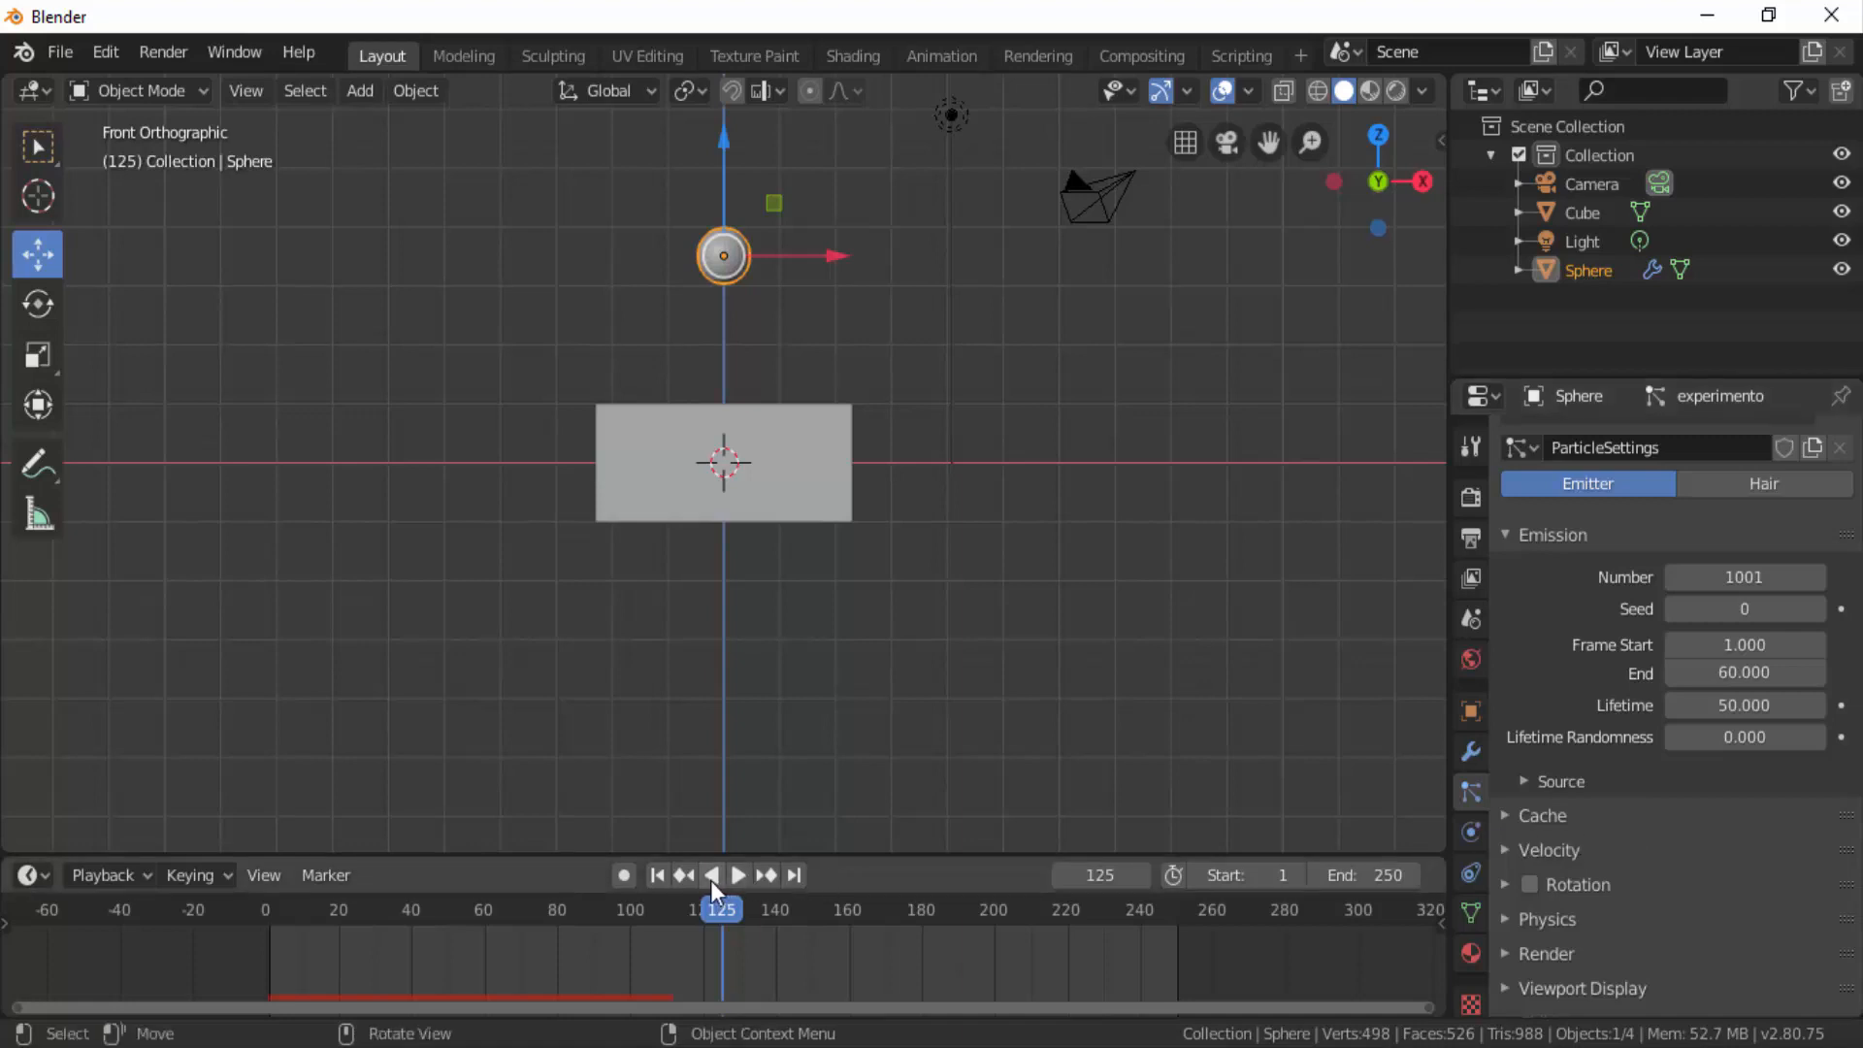
{"action": "left_click", "coordinate": [658, 876]}
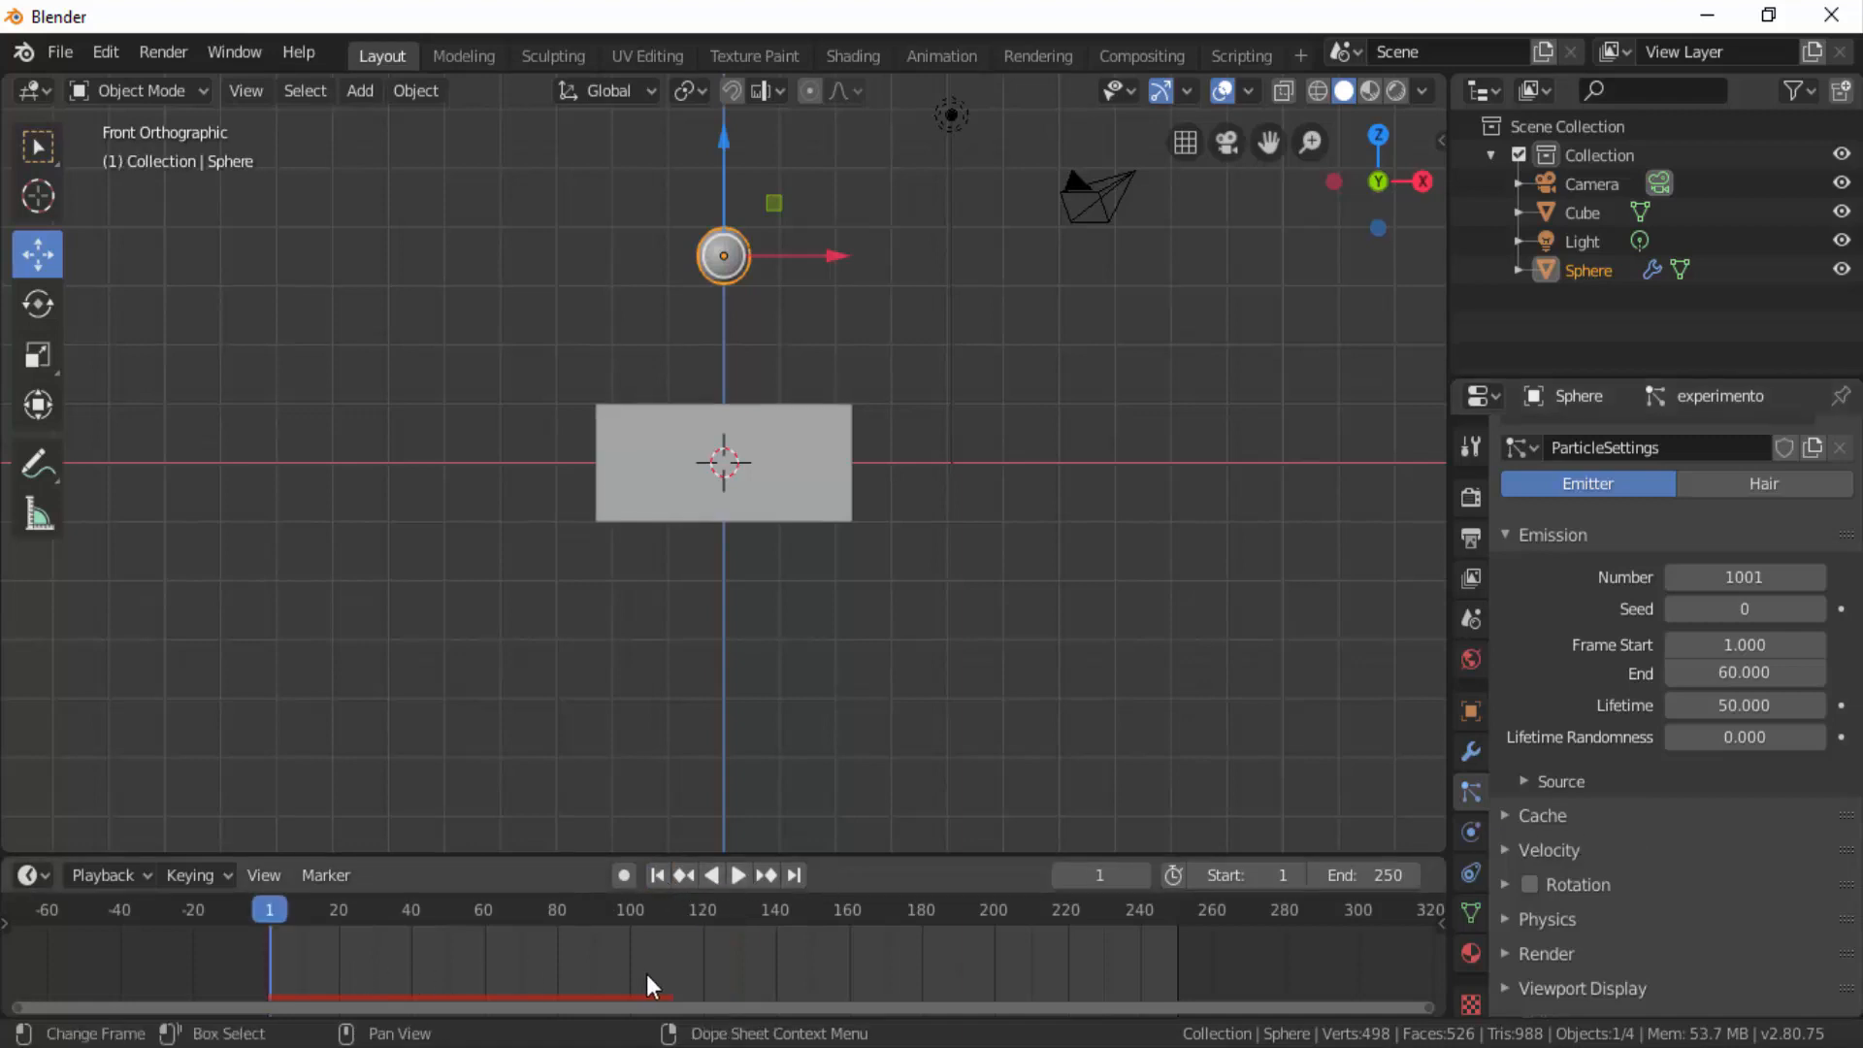
- Set the particle lifetime to 250 frames
{"action": "left_click", "coordinate": [1708, 705]}
{"action": "type", "text": "50.0"}
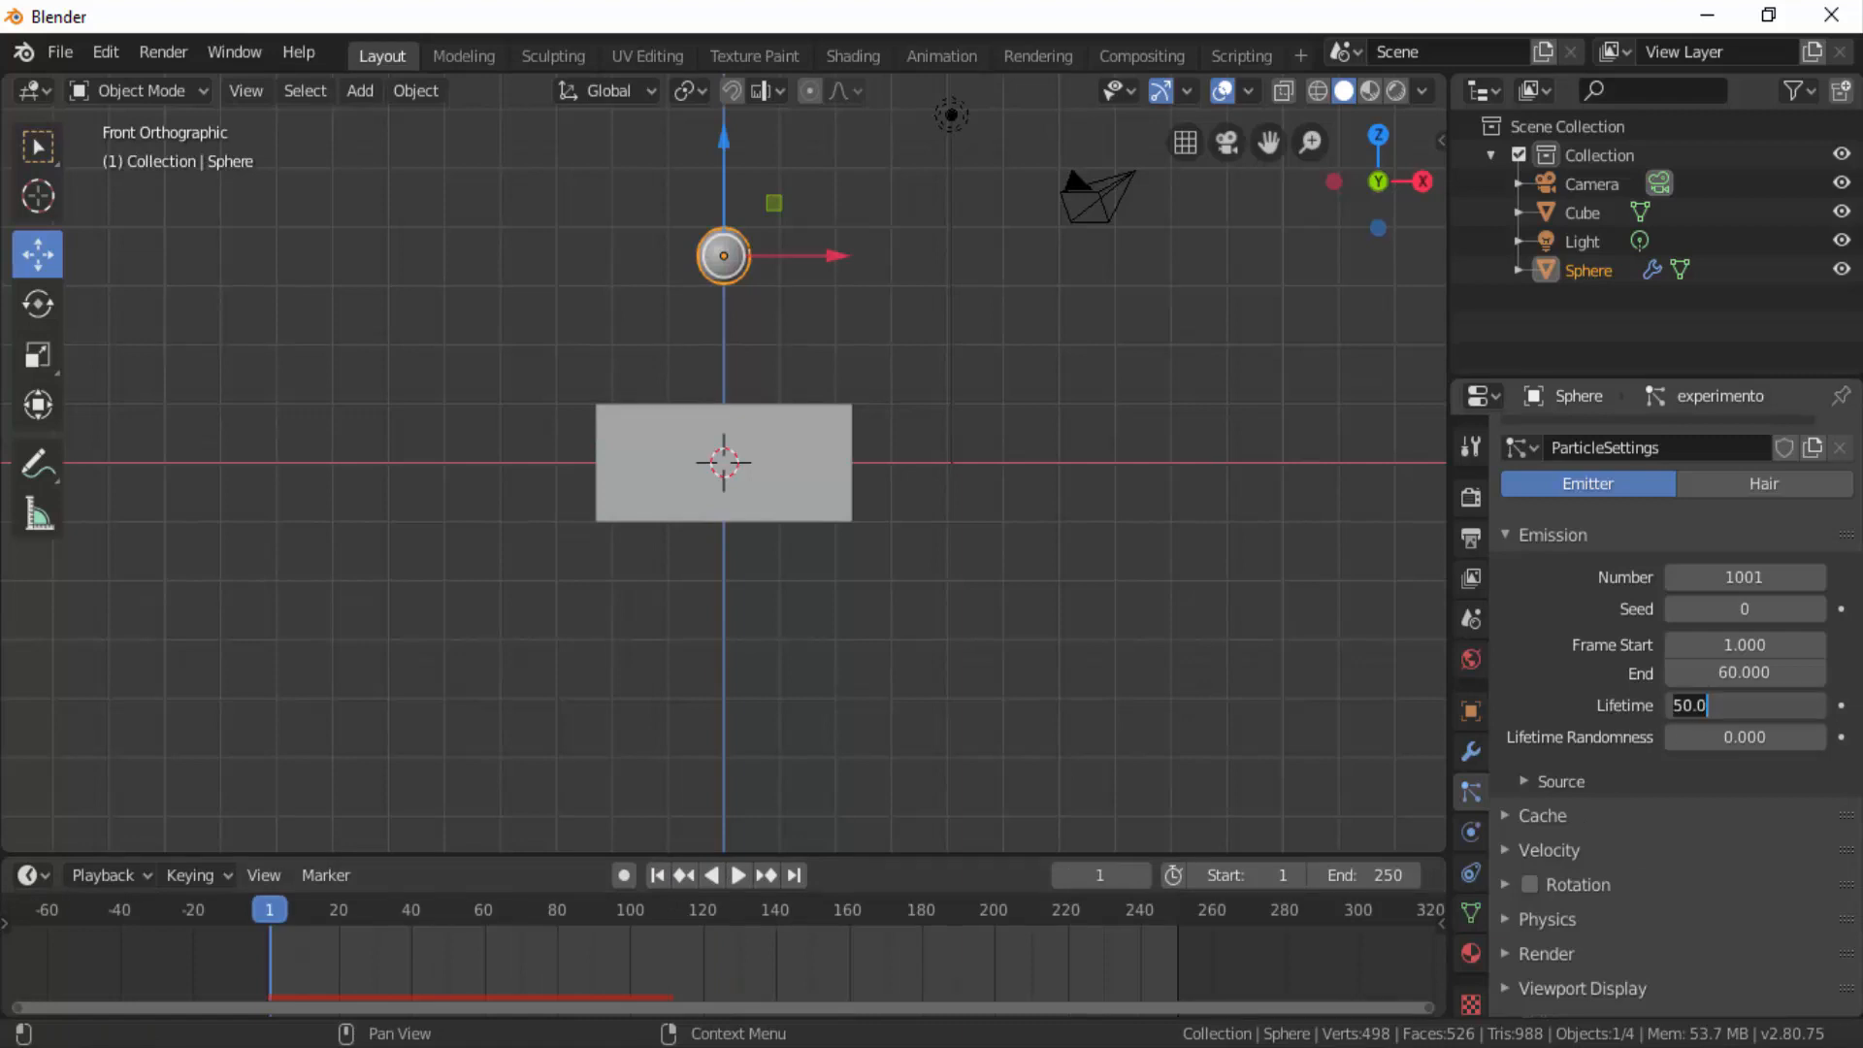
{"action": "type", "text": "250"}
{"action": "key", "text": "Return"}
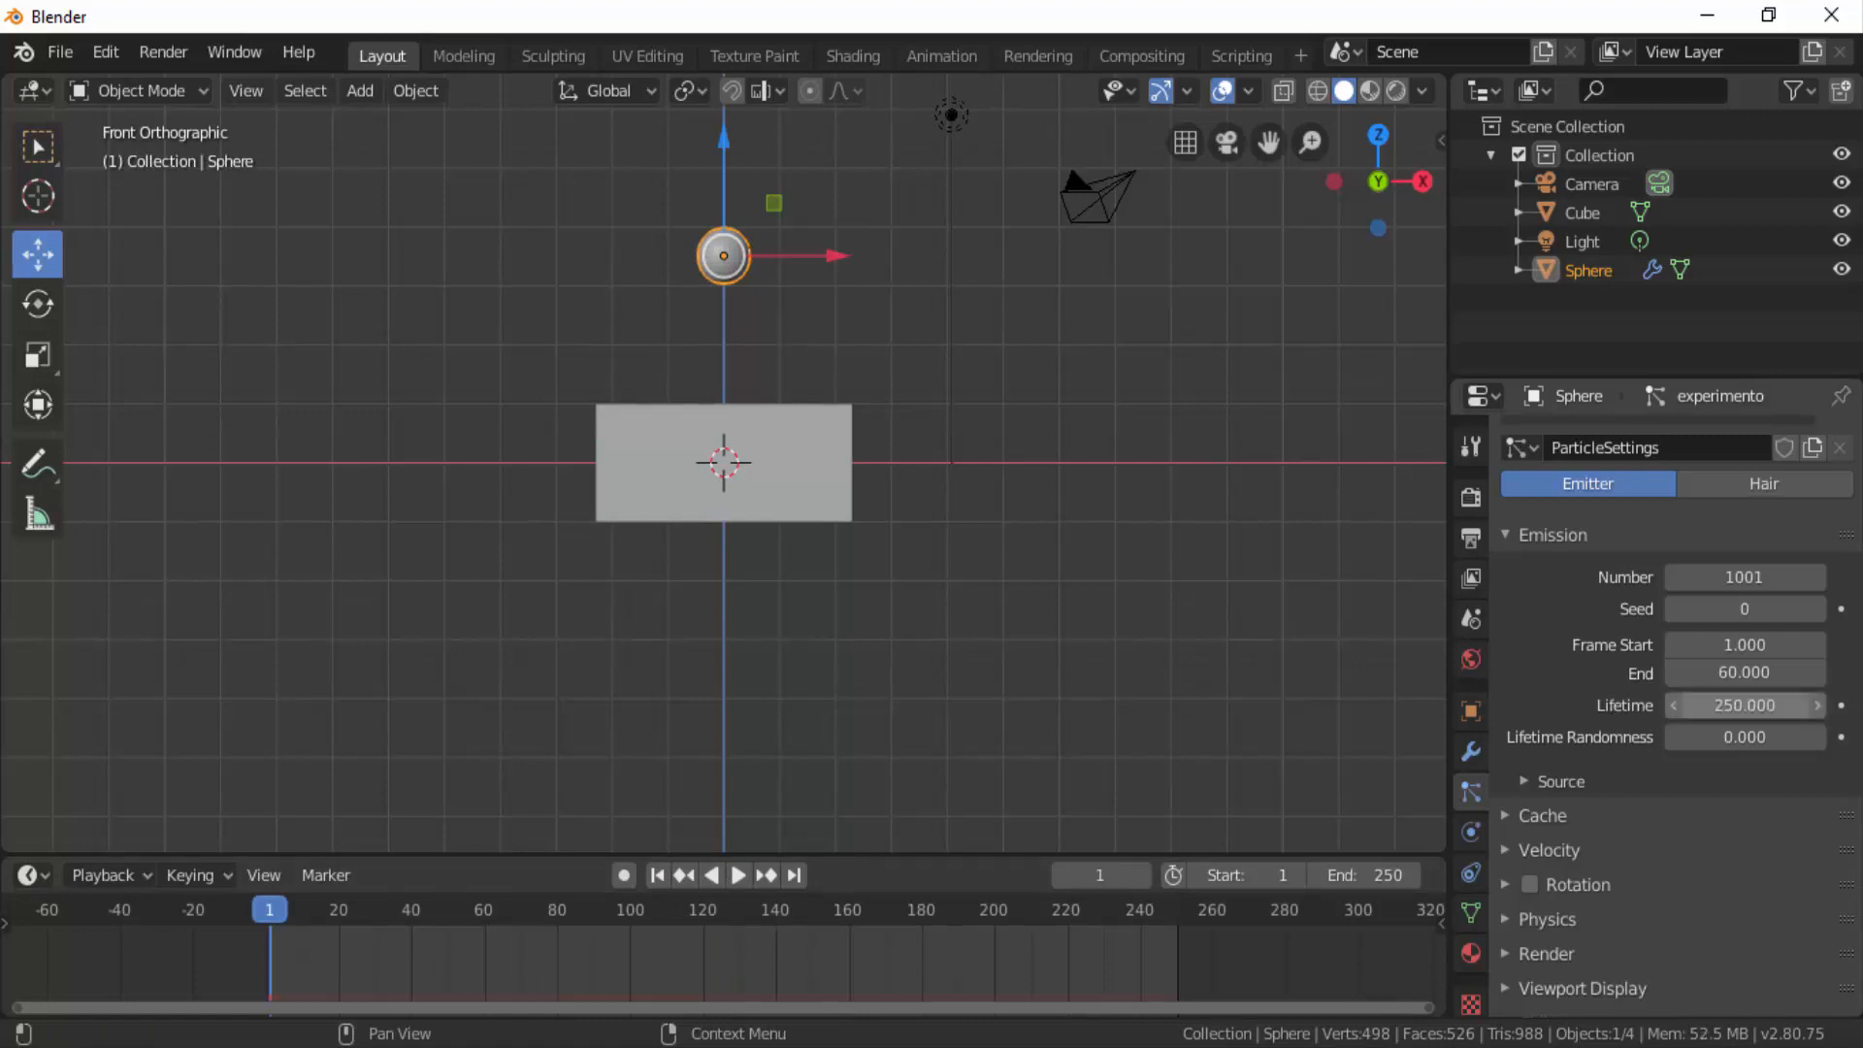
- Play the falling particles in front and perspective views, restart from frame 1, and pause while the sphere is still emitting
{"action": "scroll", "coordinate": [797, 787], "scroll_direction": "down", "scroll_amount": 8}
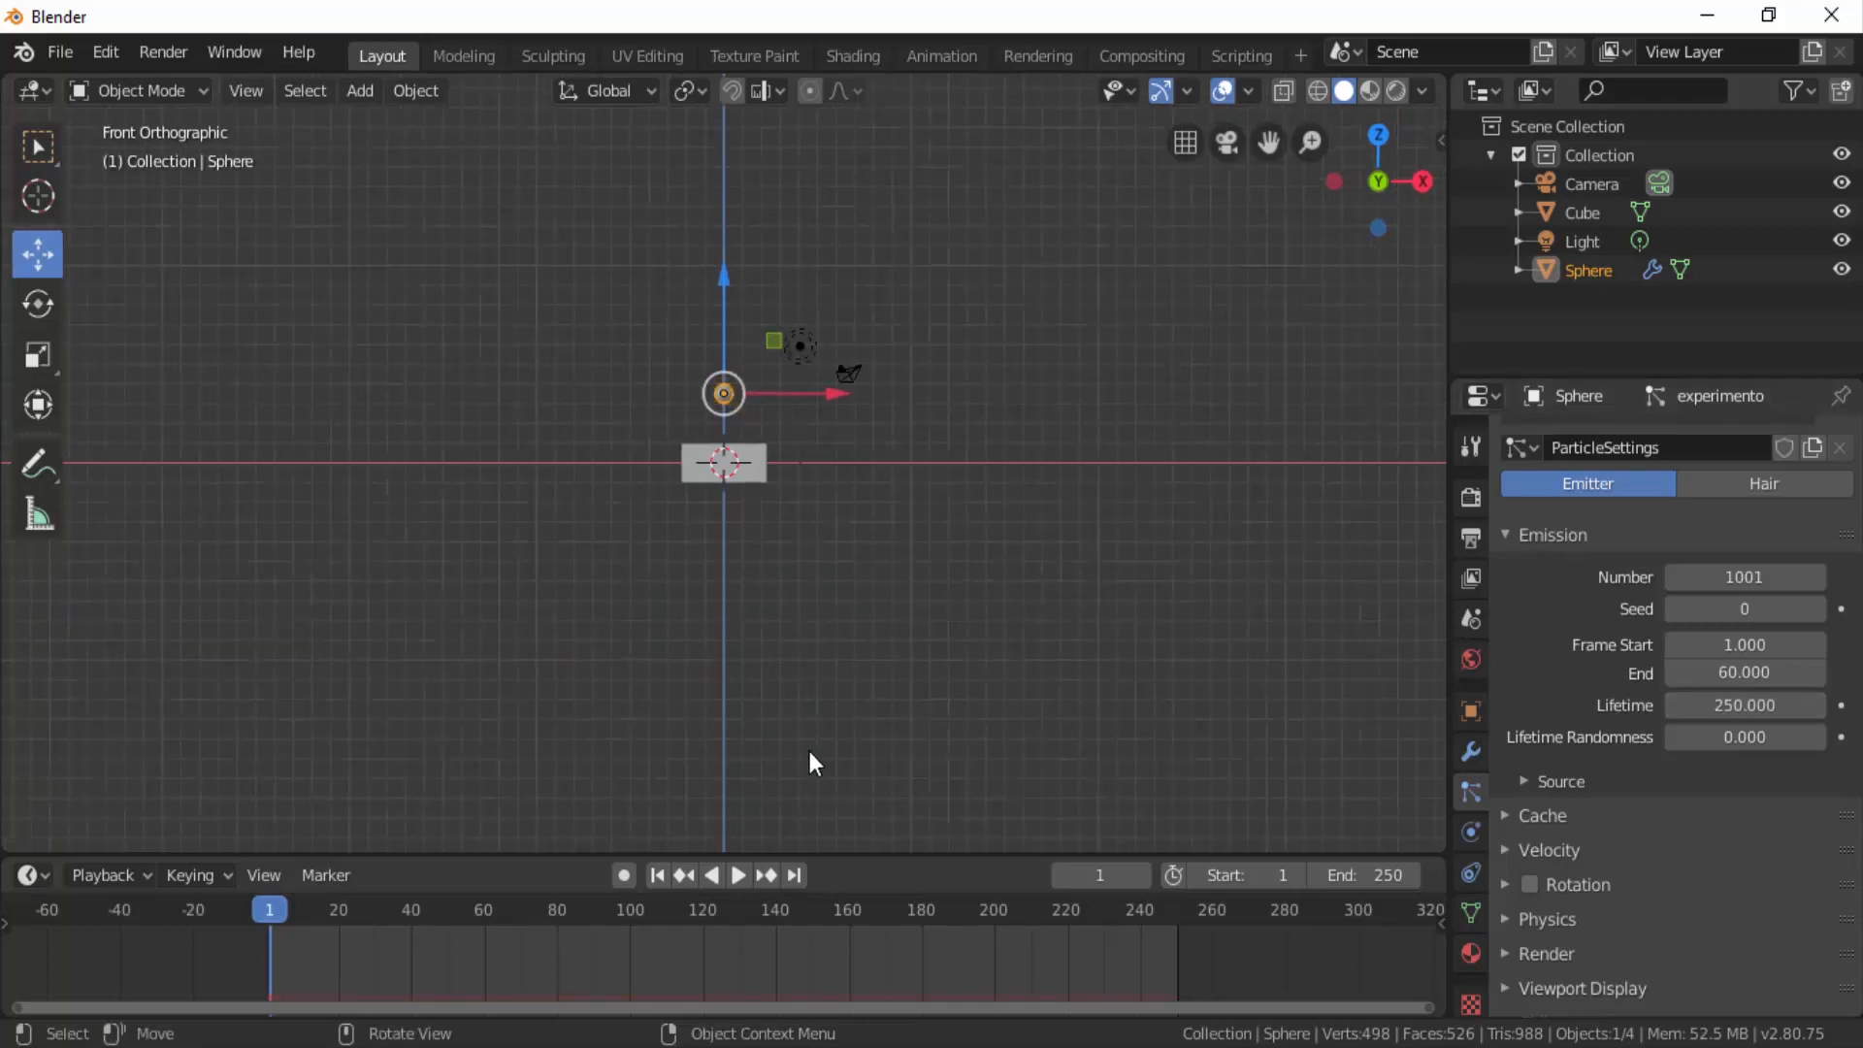
{"action": "left_click", "coordinate": [741, 874]}
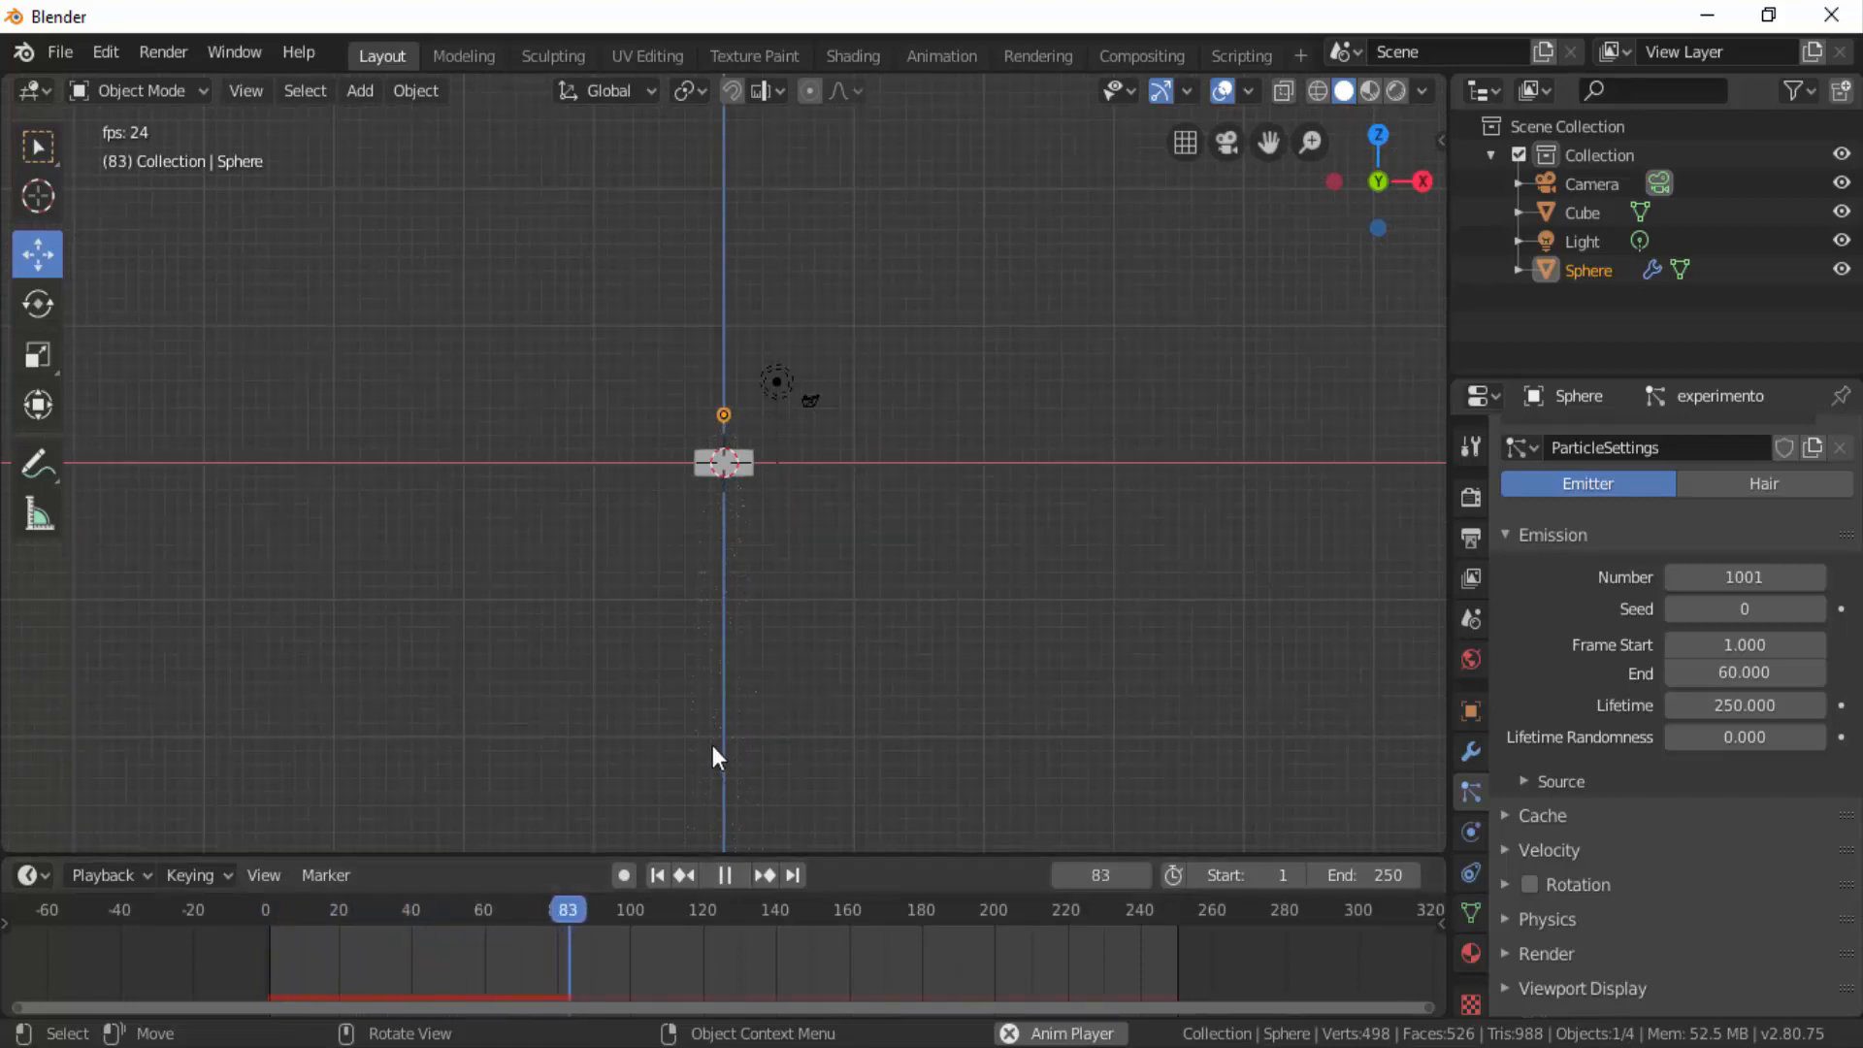
{"action": "scroll", "coordinate": [682, 696], "scroll_direction": "up", "scroll_amount": 8}
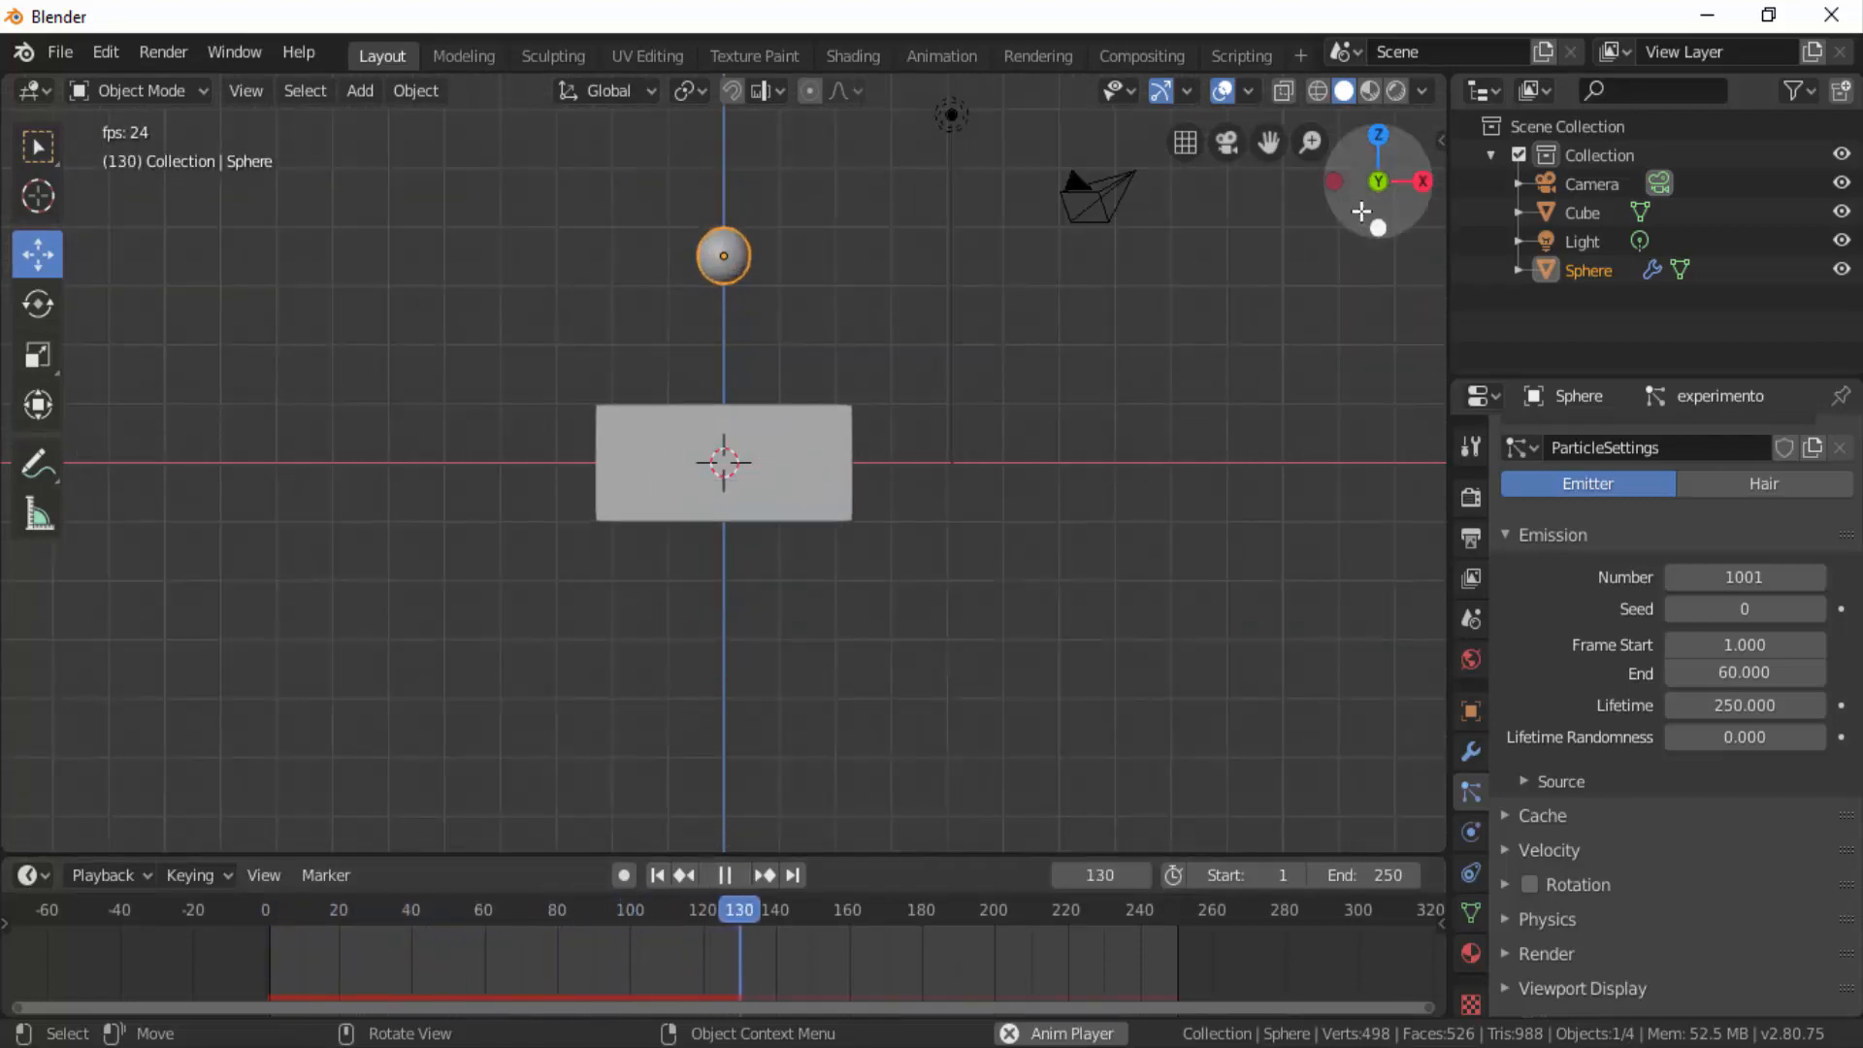
{"action": "left_click_drag", "start_coordinate": [1360, 209], "coordinate": [1256, 344]}
{"action": "middle_click_drag", "start_coordinate": [1035, 193], "coordinate": [993, 93]}
{"action": "left_click_drag", "start_coordinate": [1015, 460], "coordinate": [1080, 443]}
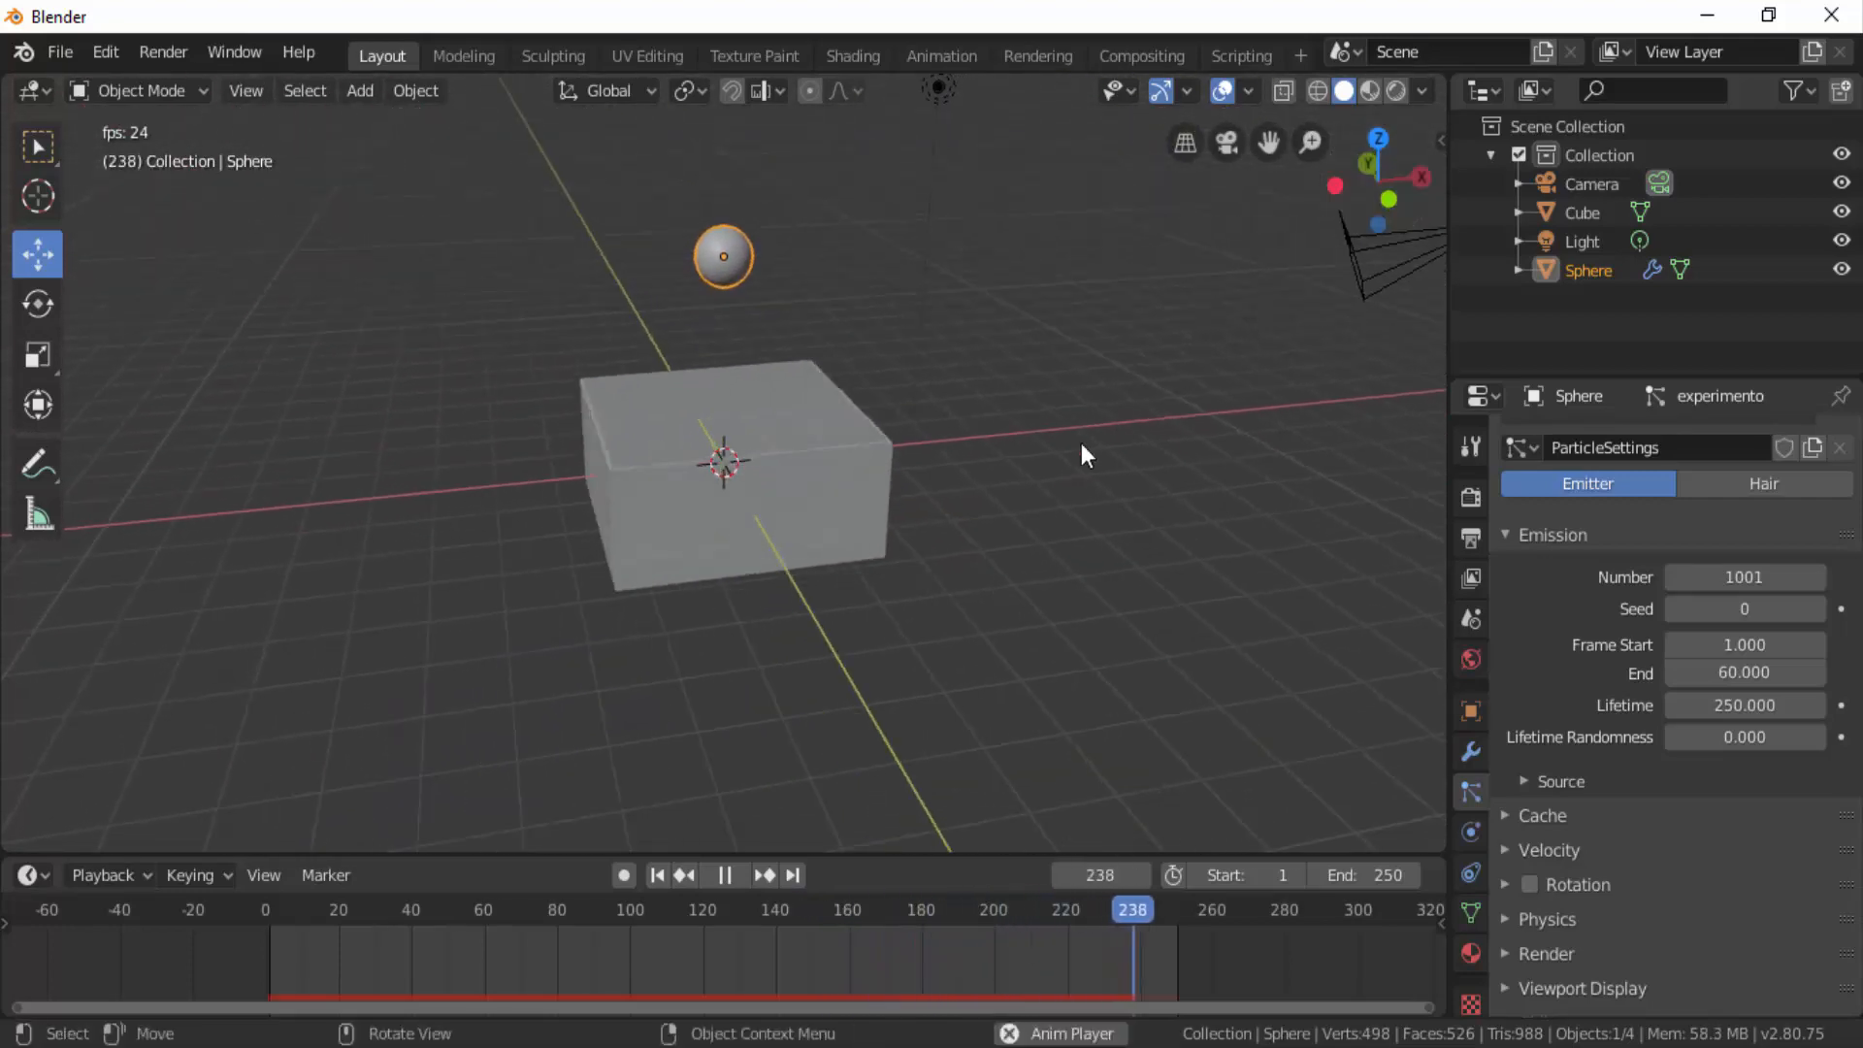
{"action": "left_click", "coordinate": [659, 875]}
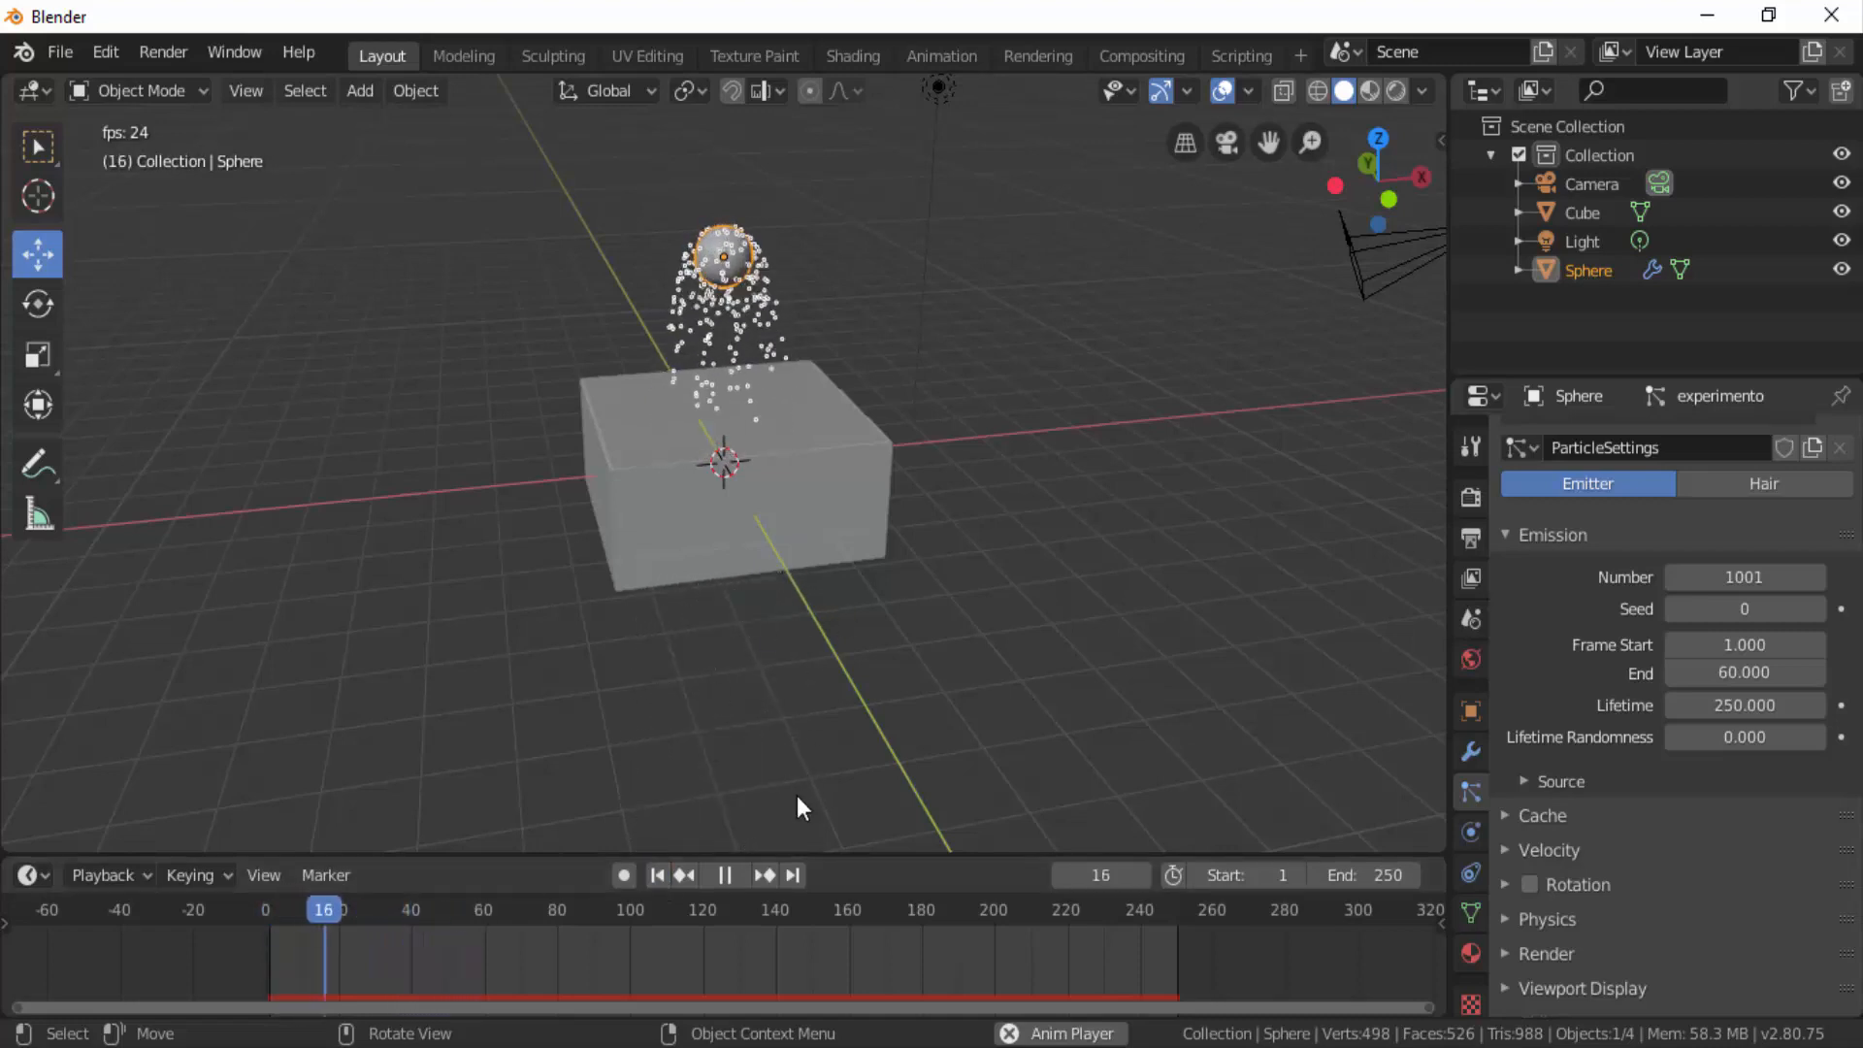
{"action": "left_click", "coordinate": [725, 874]}
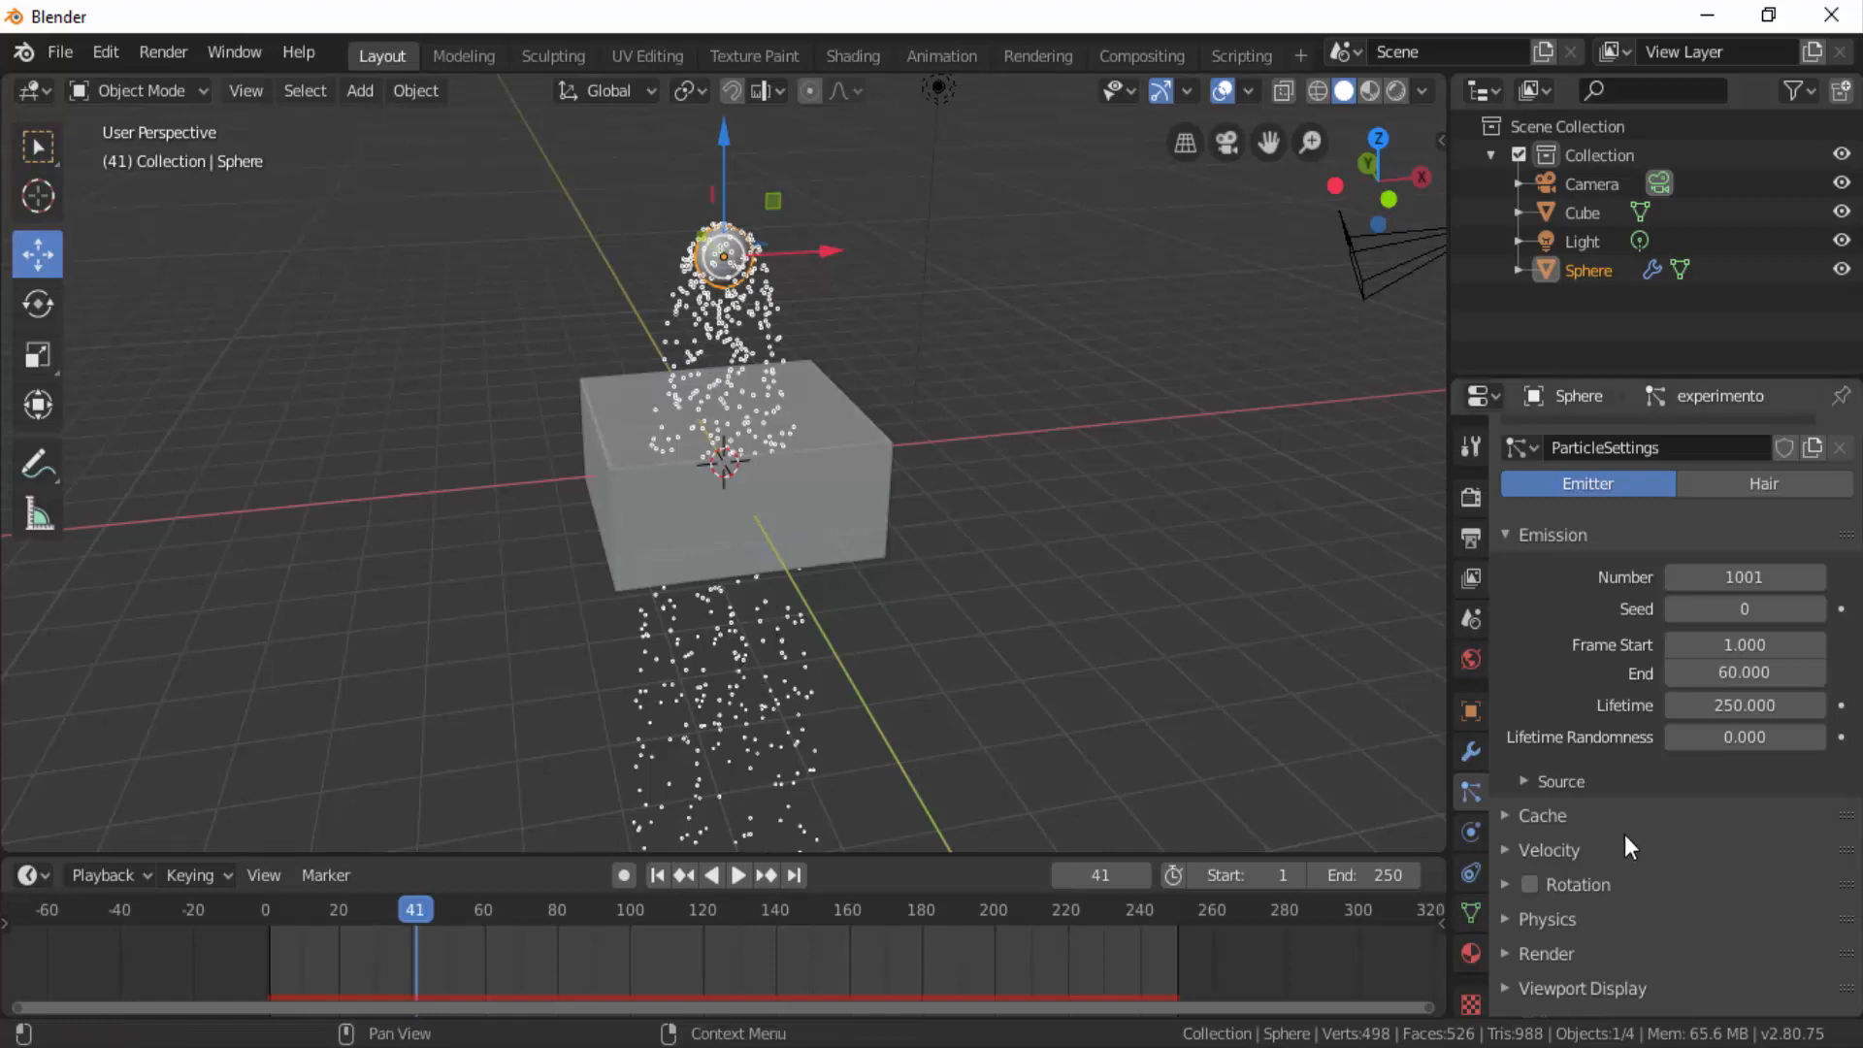
- Expand the particle system's Field Weights settings and examine the gravity and other force weights
{"action": "scroll", "coordinate": [1626, 842], "scroll_direction": "down", "scroll_amount": 5}
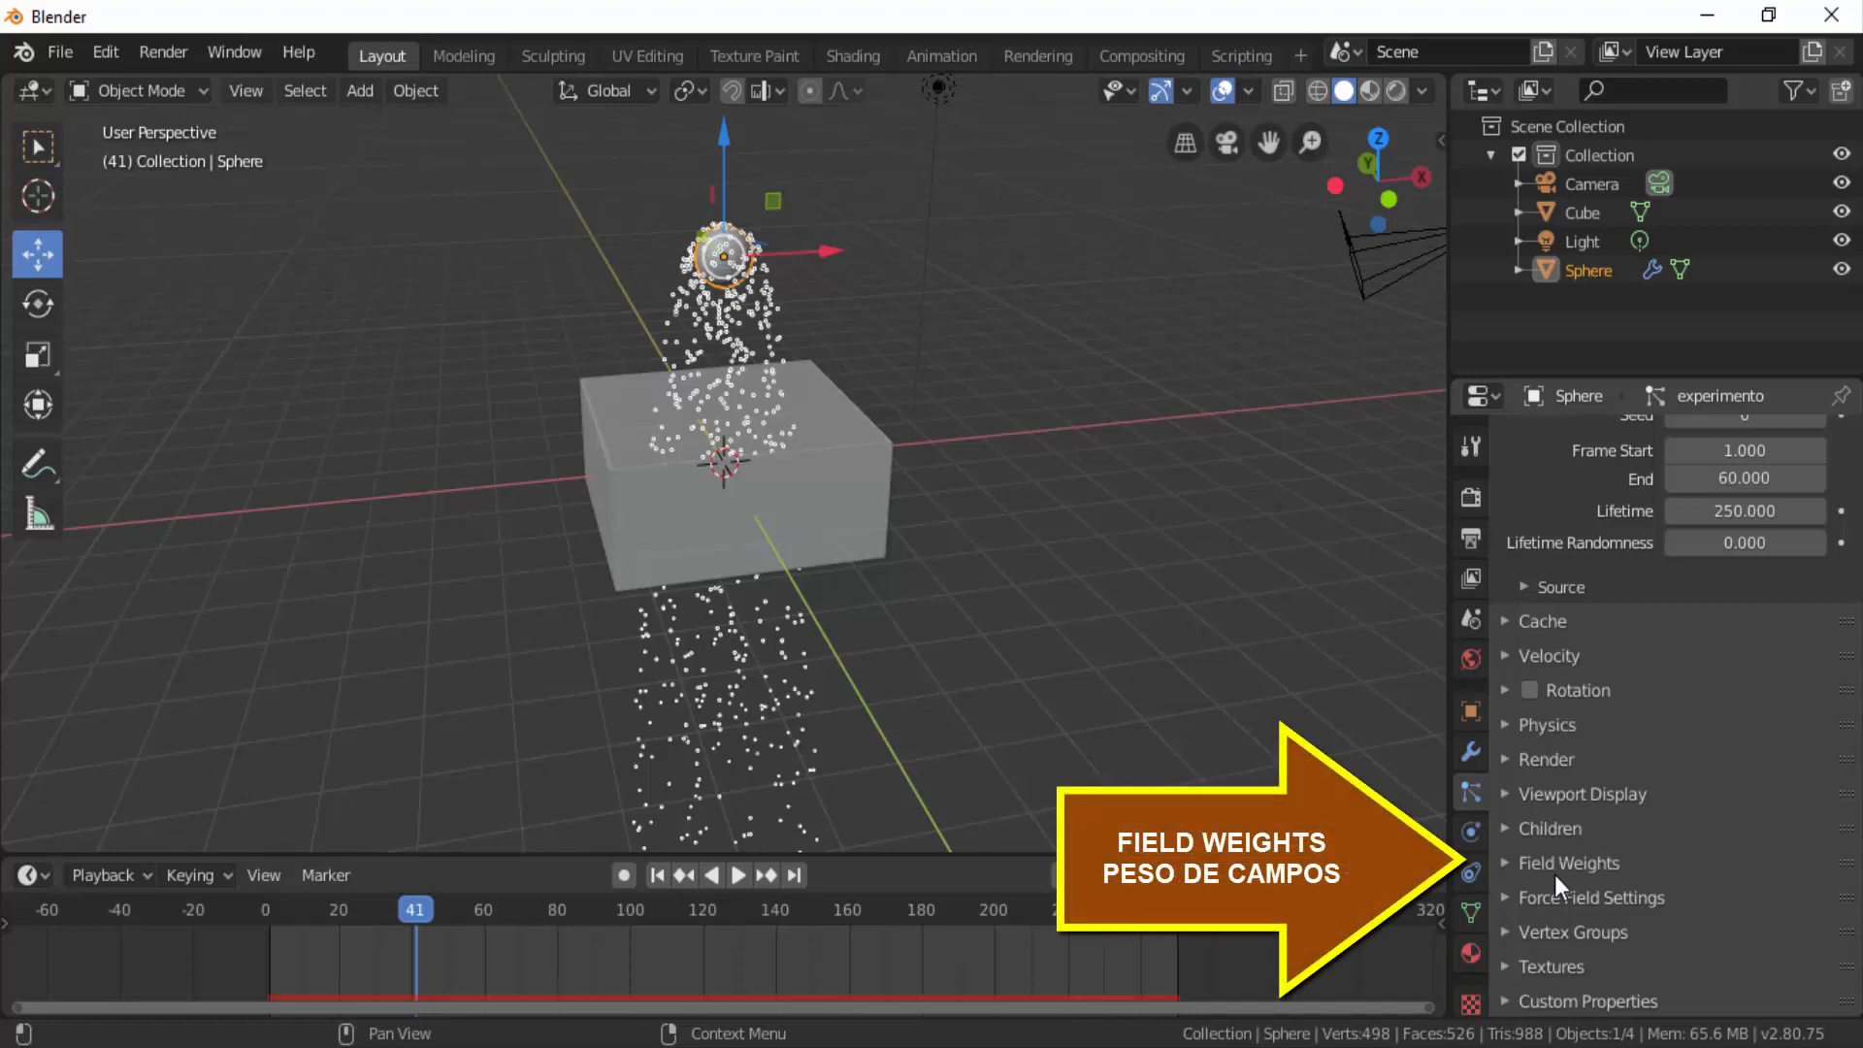
{"action": "left_click", "coordinate": [1505, 863]}
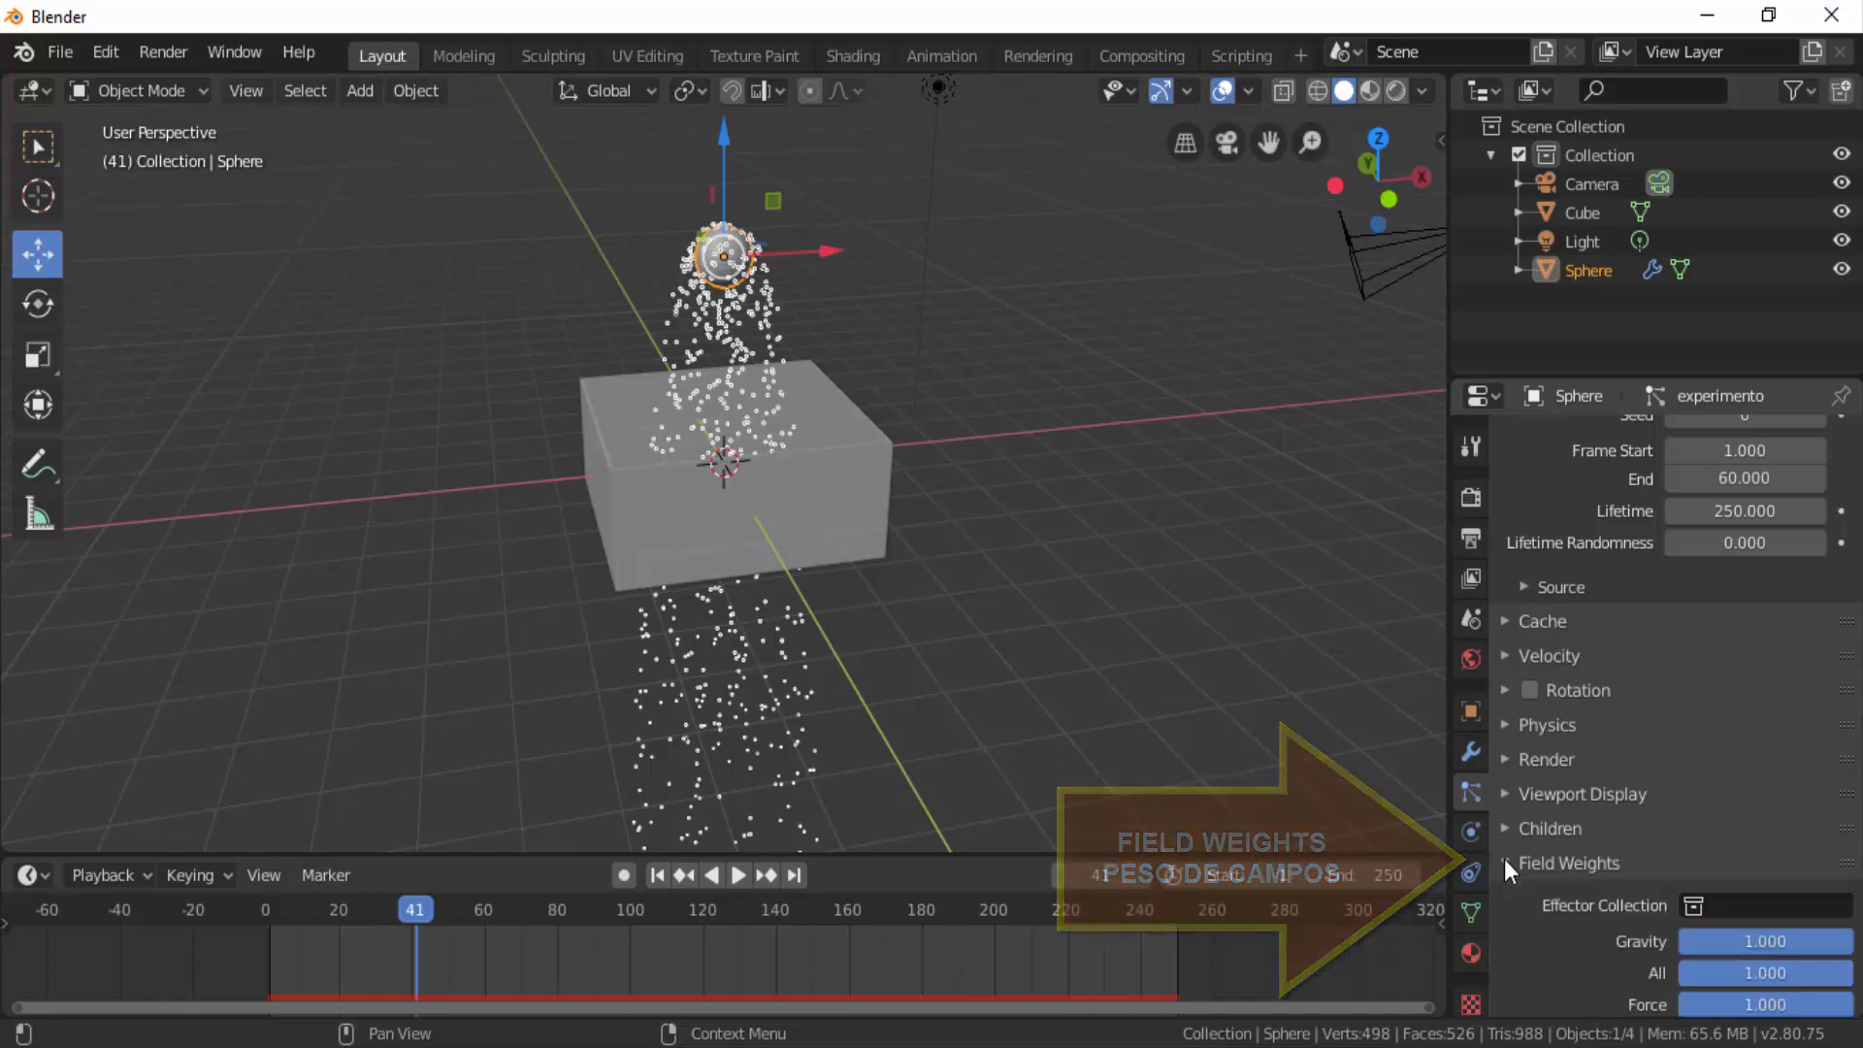
{"action": "scroll", "coordinate": [1508, 891], "scroll_direction": "down", "scroll_amount": 9}
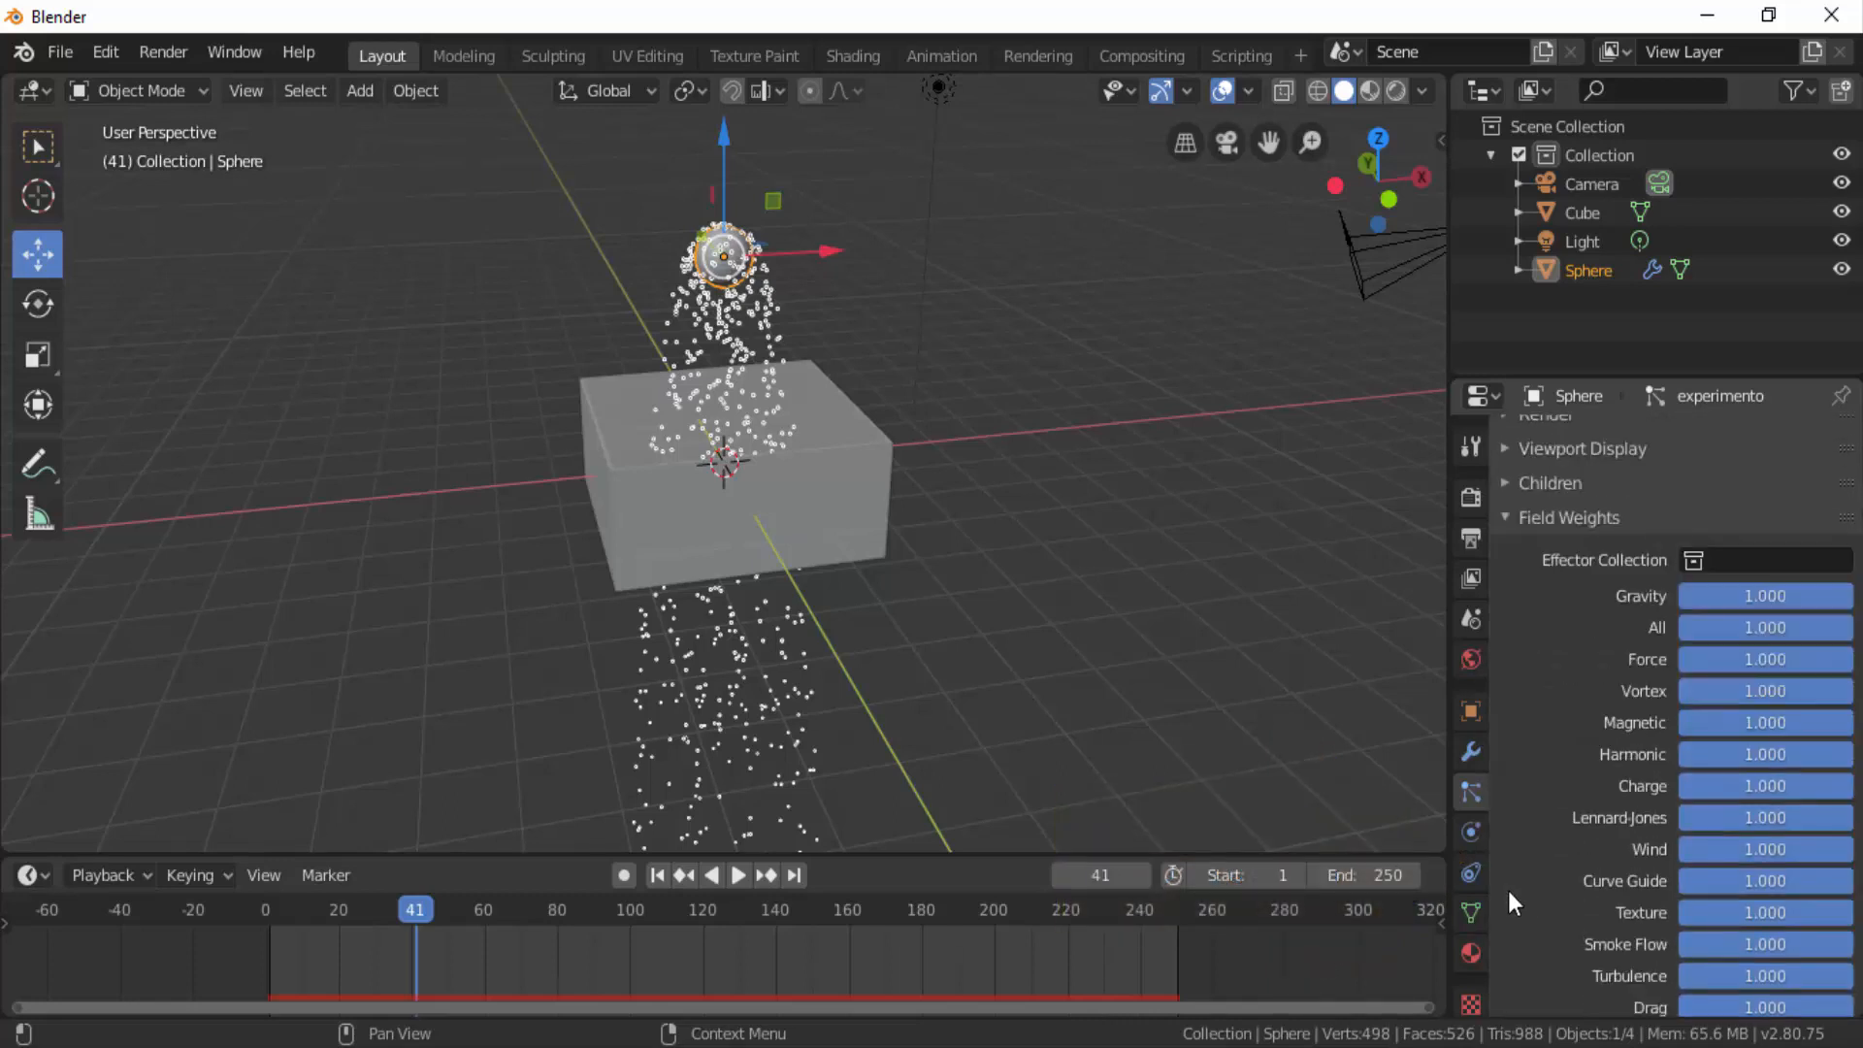
{"action": "scroll", "coordinate": [1508, 890], "scroll_direction": "down", "scroll_amount": 2}
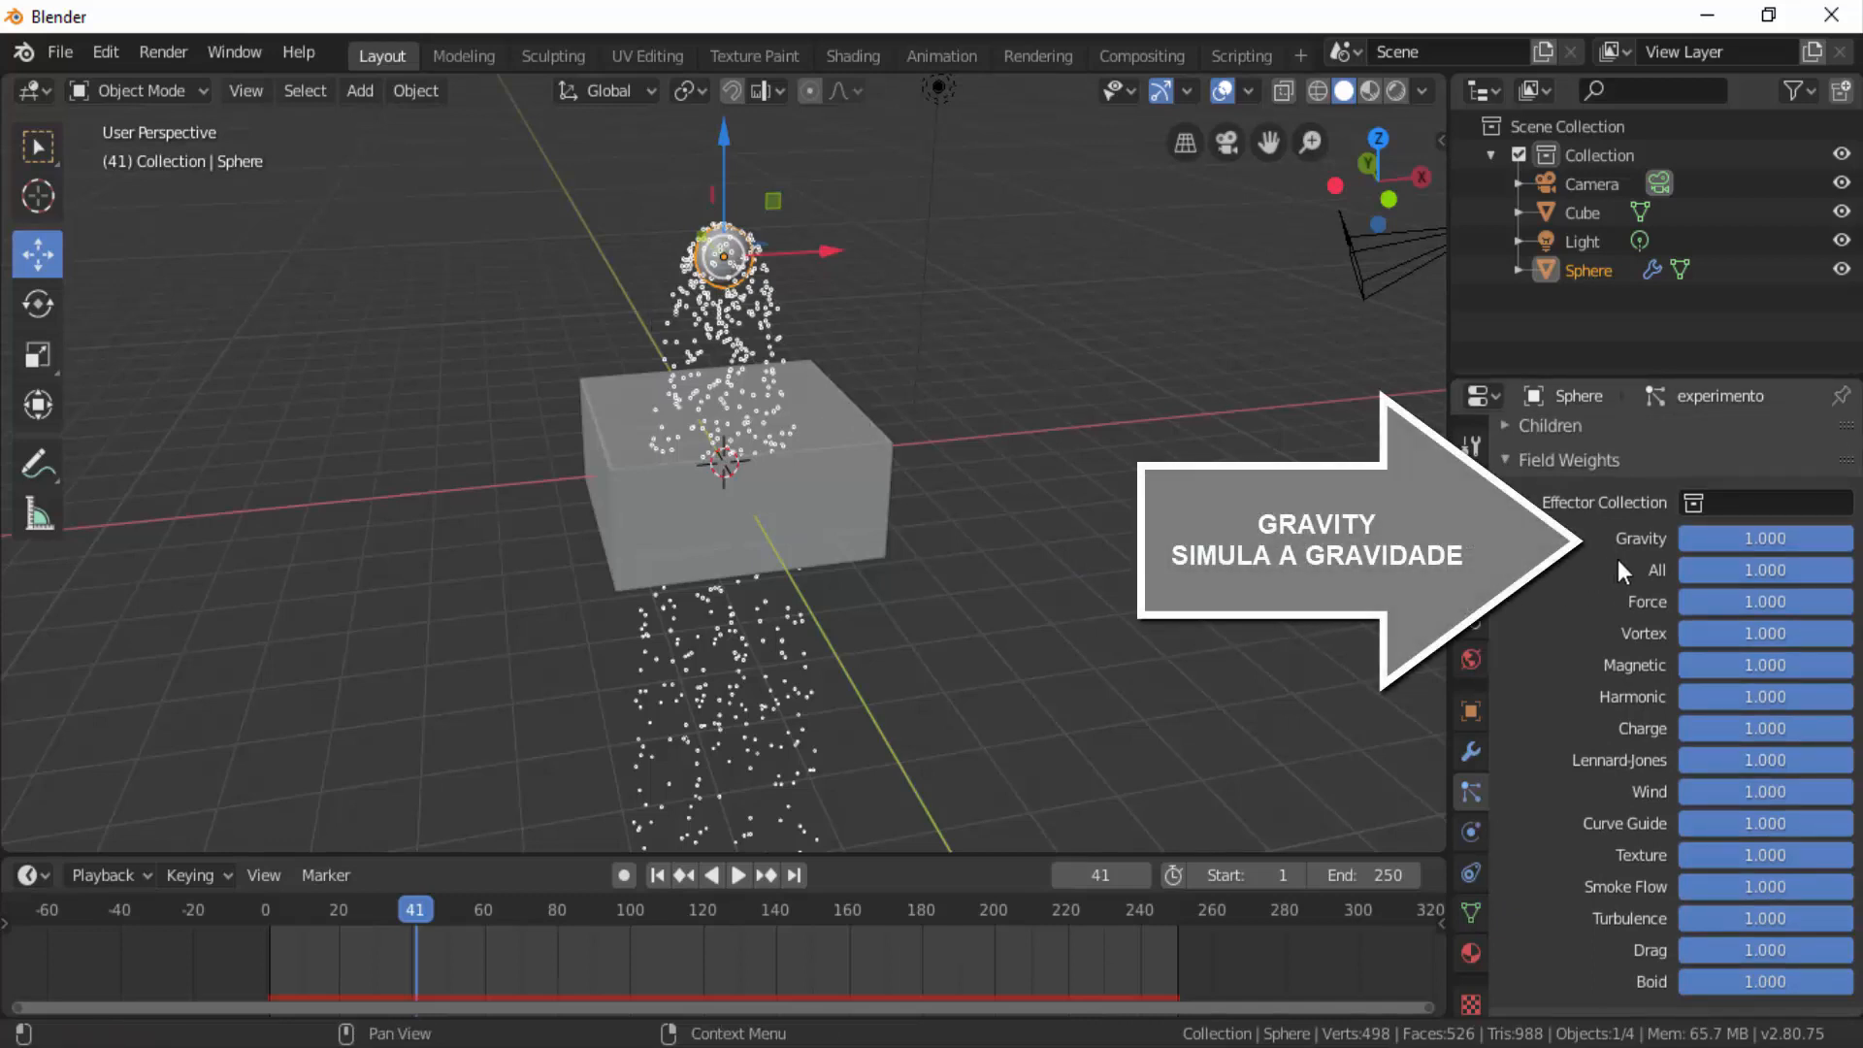
- Set the particle system's Gravity field weight to 0, play the animation from frame 1, and return to frame 1
{"action": "left_click_drag", "start_coordinate": [1760, 543], "coordinate": [1649, 543]}
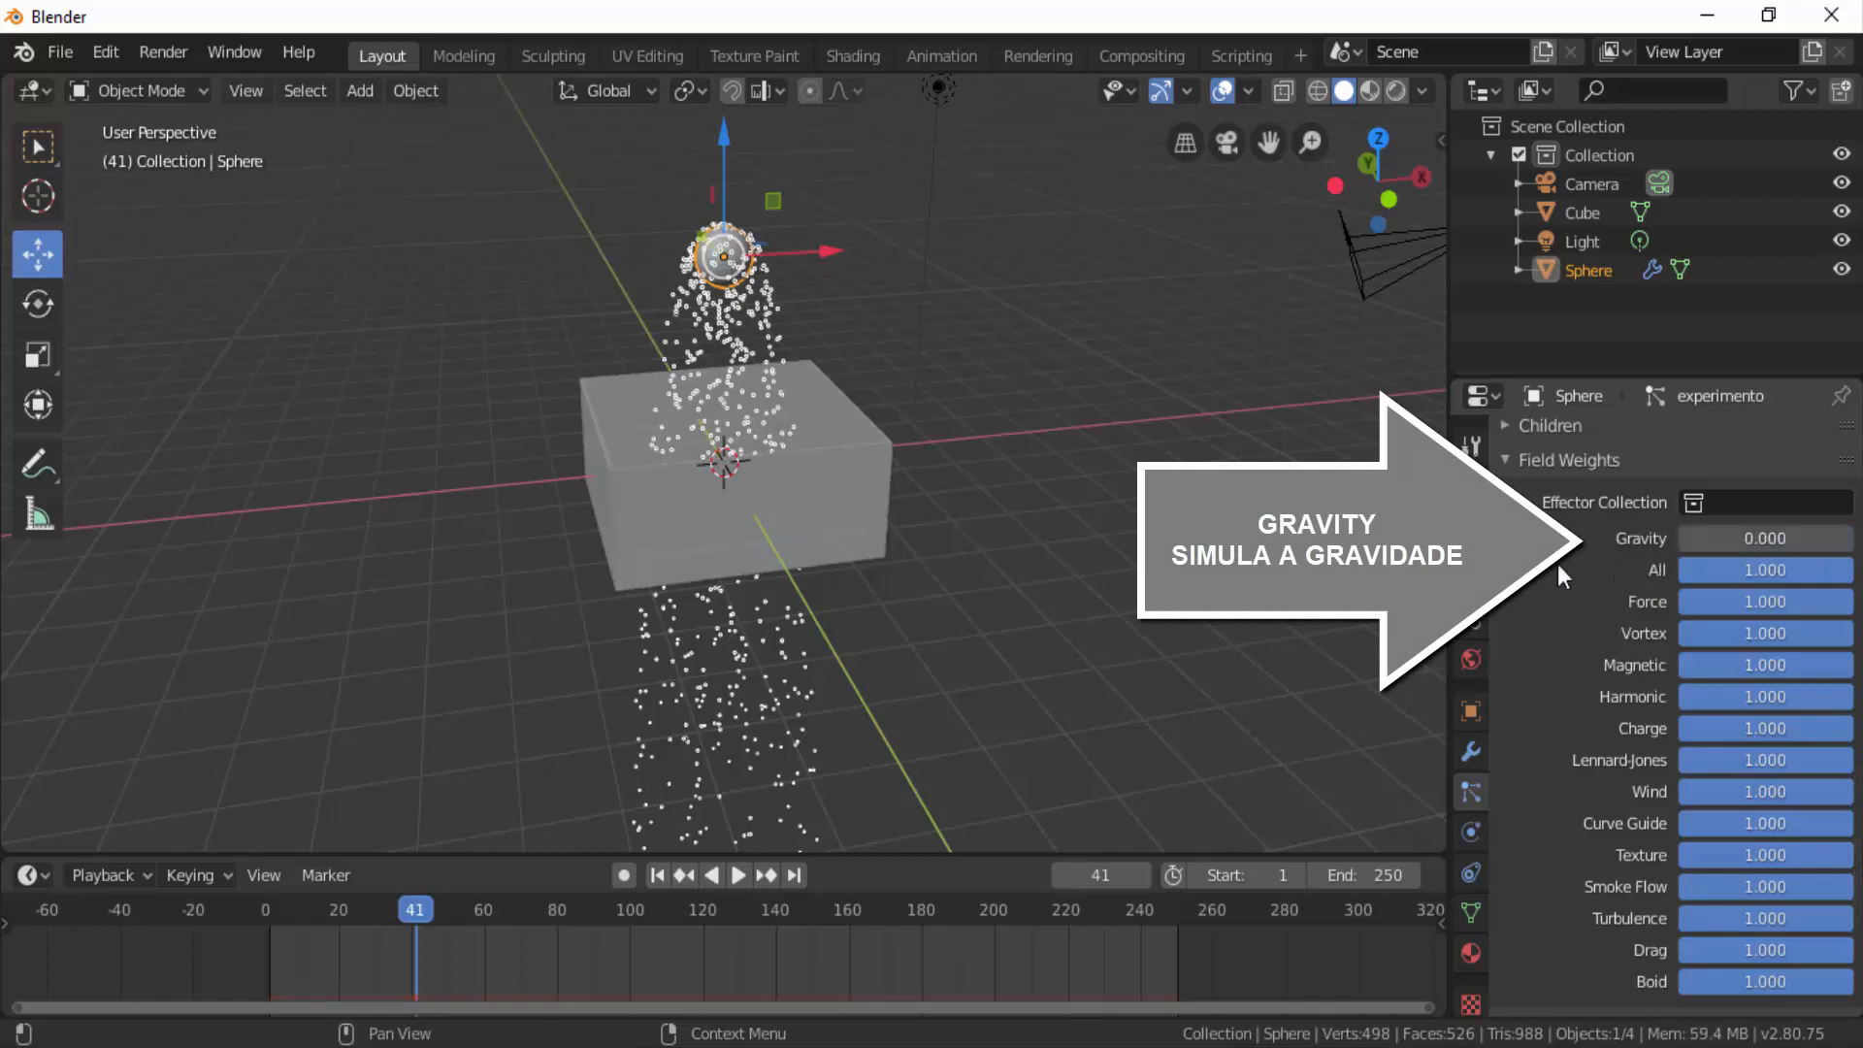
{"action": "left_click", "coordinate": [657, 875]}
{"action": "left_click", "coordinate": [732, 876]}
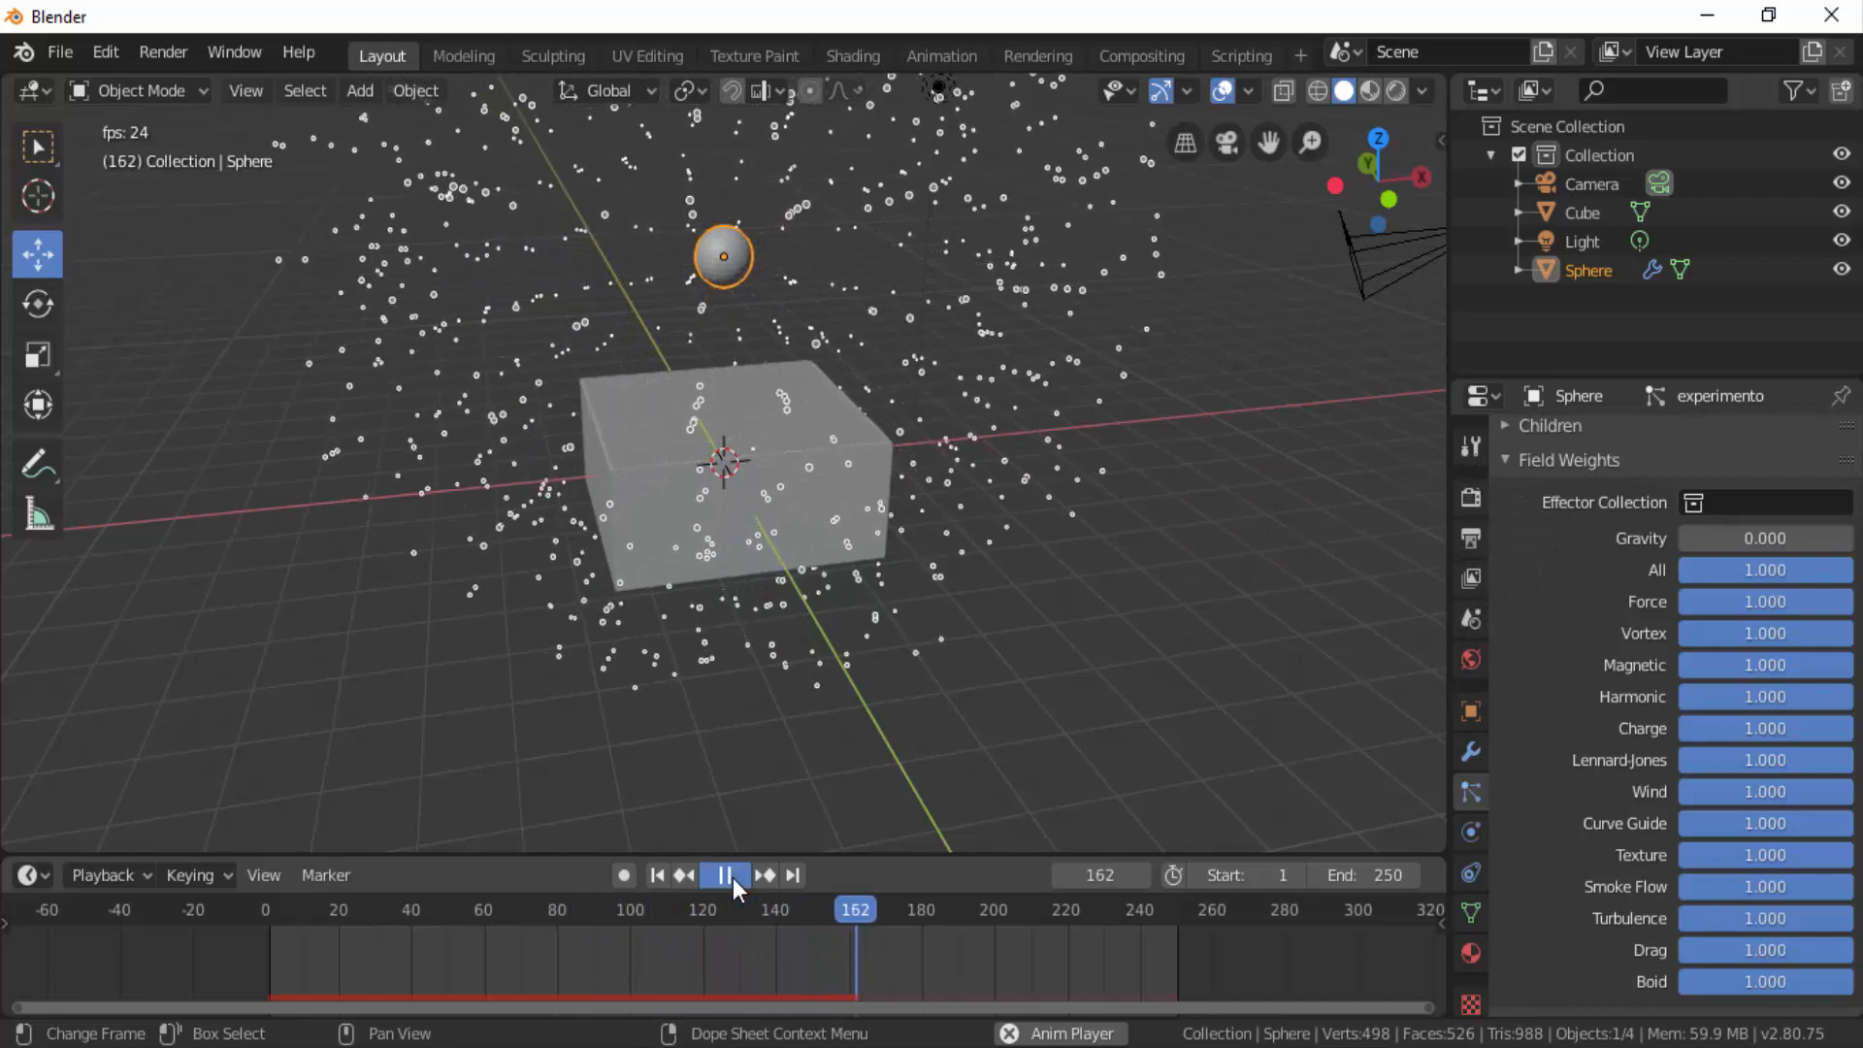
{"action": "left_click", "coordinate": [731, 877]}
{"action": "left_click", "coordinate": [665, 873]}
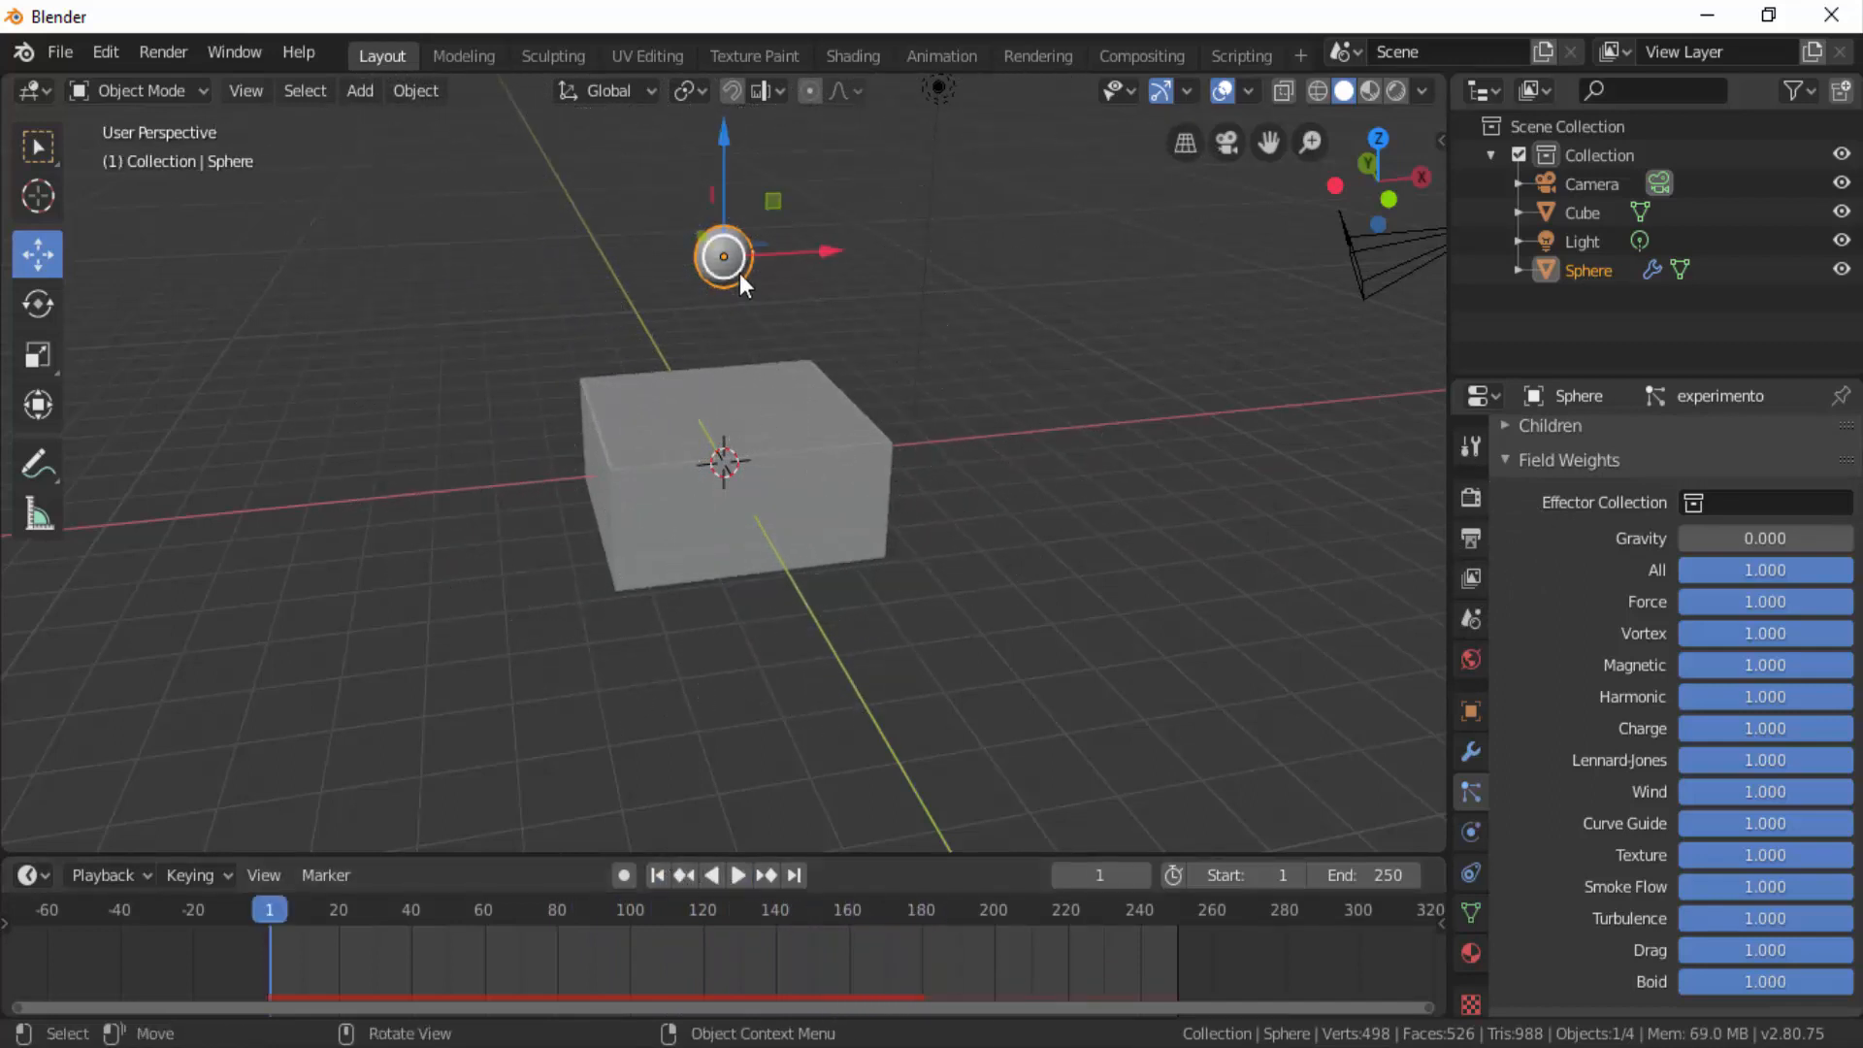
- Expand the Velocity settings of the sphere's particle system
{"action": "scroll", "coordinate": [1570, 720], "scroll_direction": "up", "scroll_amount": 8}
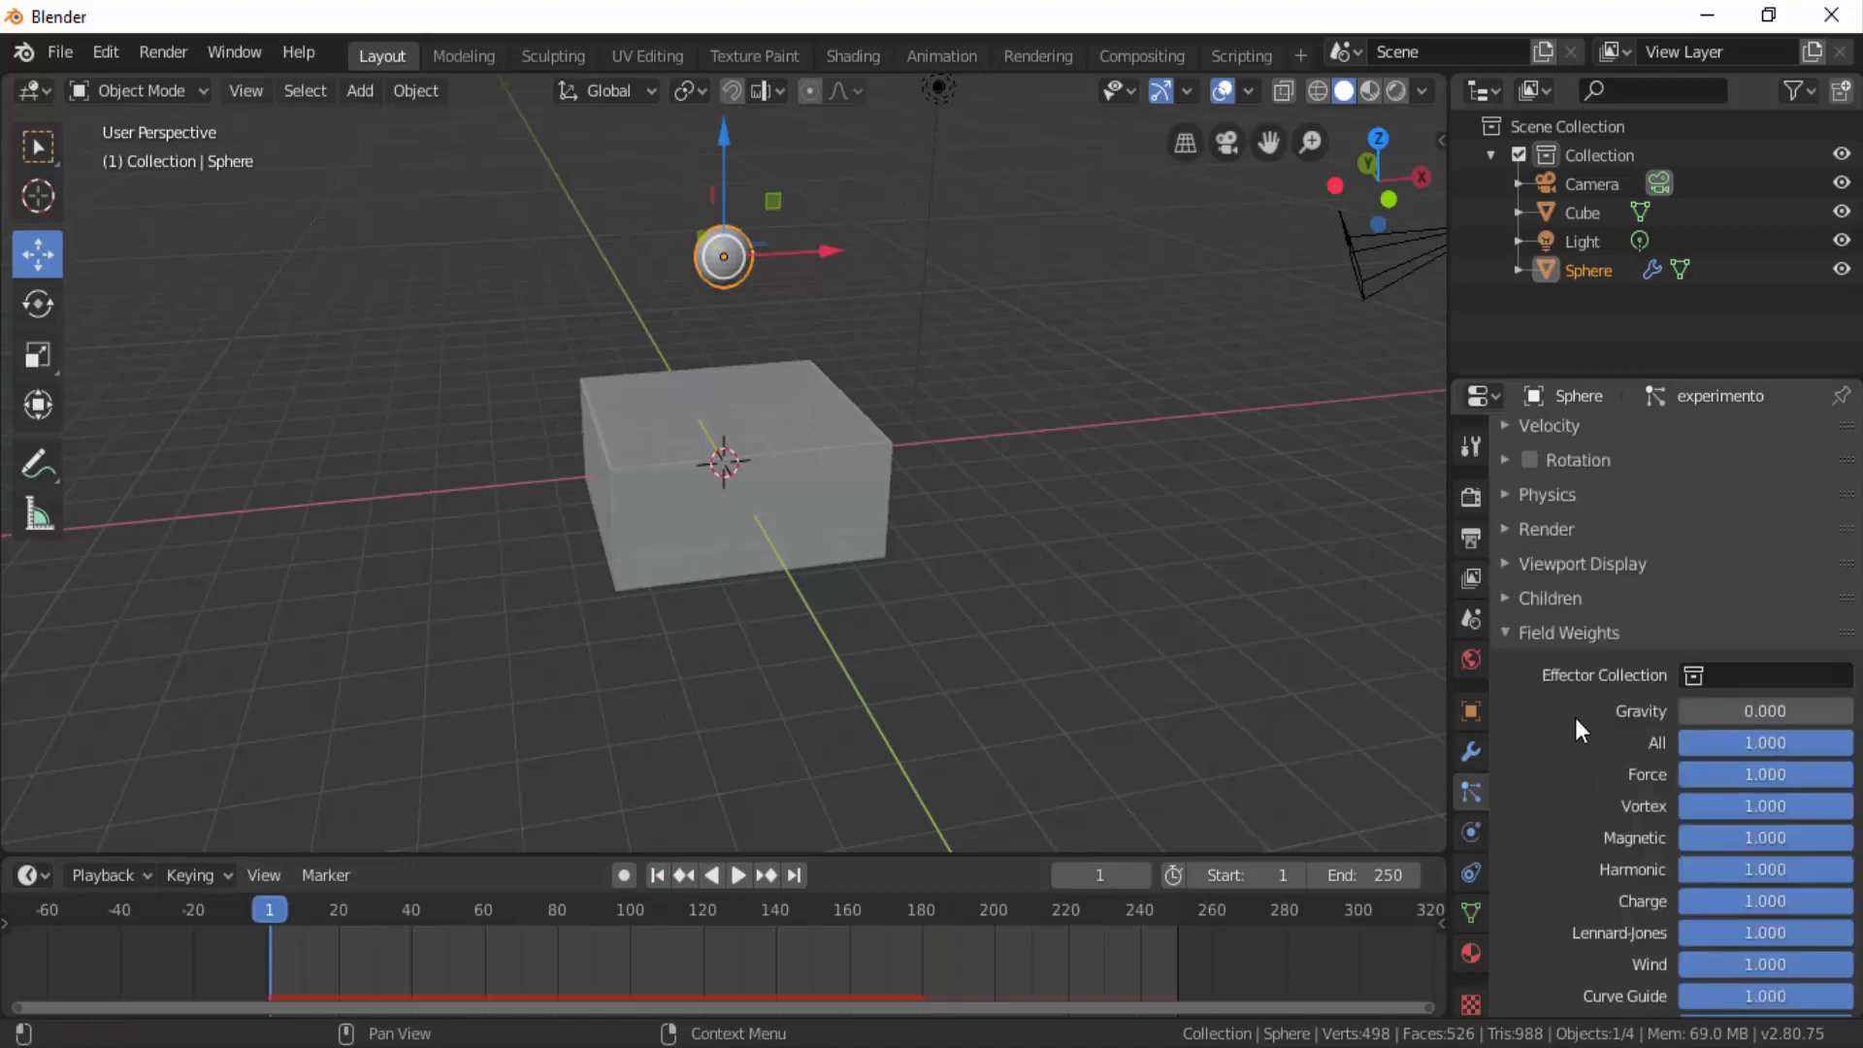
{"action": "scroll", "coordinate": [1575, 723], "scroll_direction": "up", "scroll_amount": 4}
{"action": "scroll", "coordinate": [1575, 723], "scroll_direction": "down", "scroll_amount": 4}
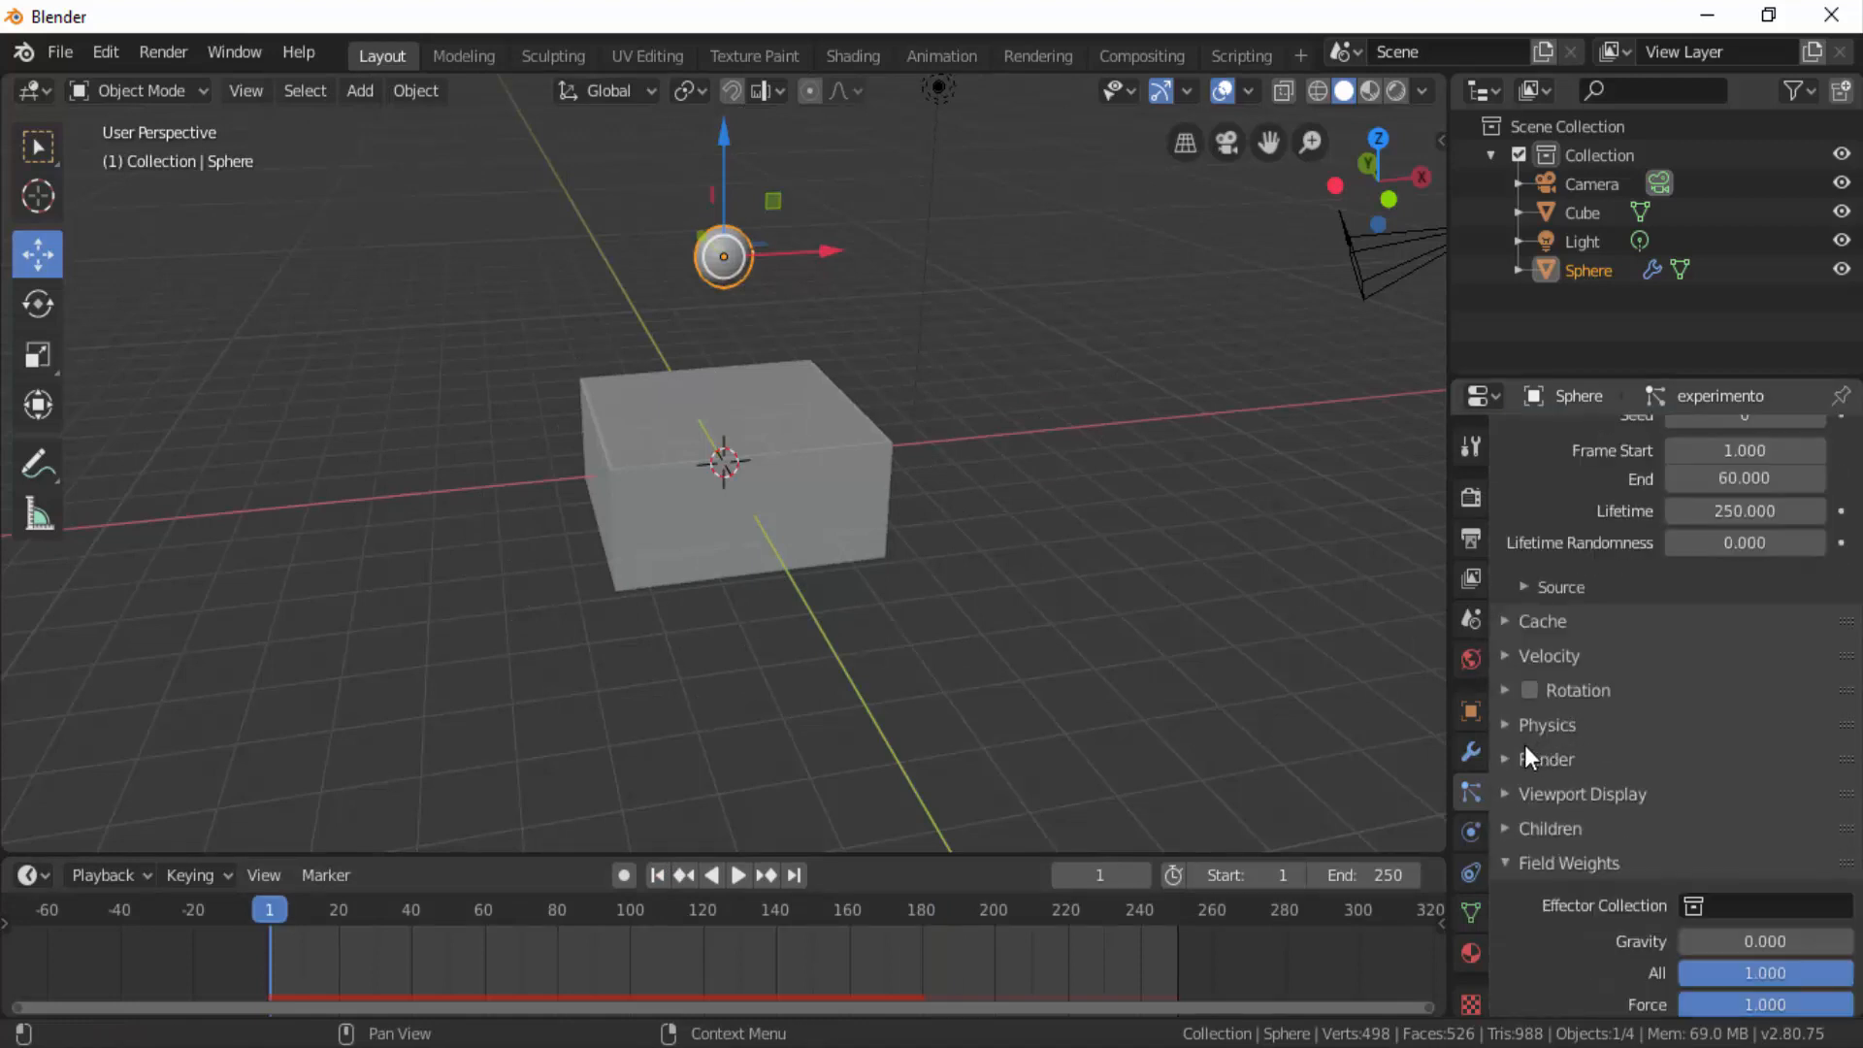
{"action": "left_click", "coordinate": [1506, 658]}
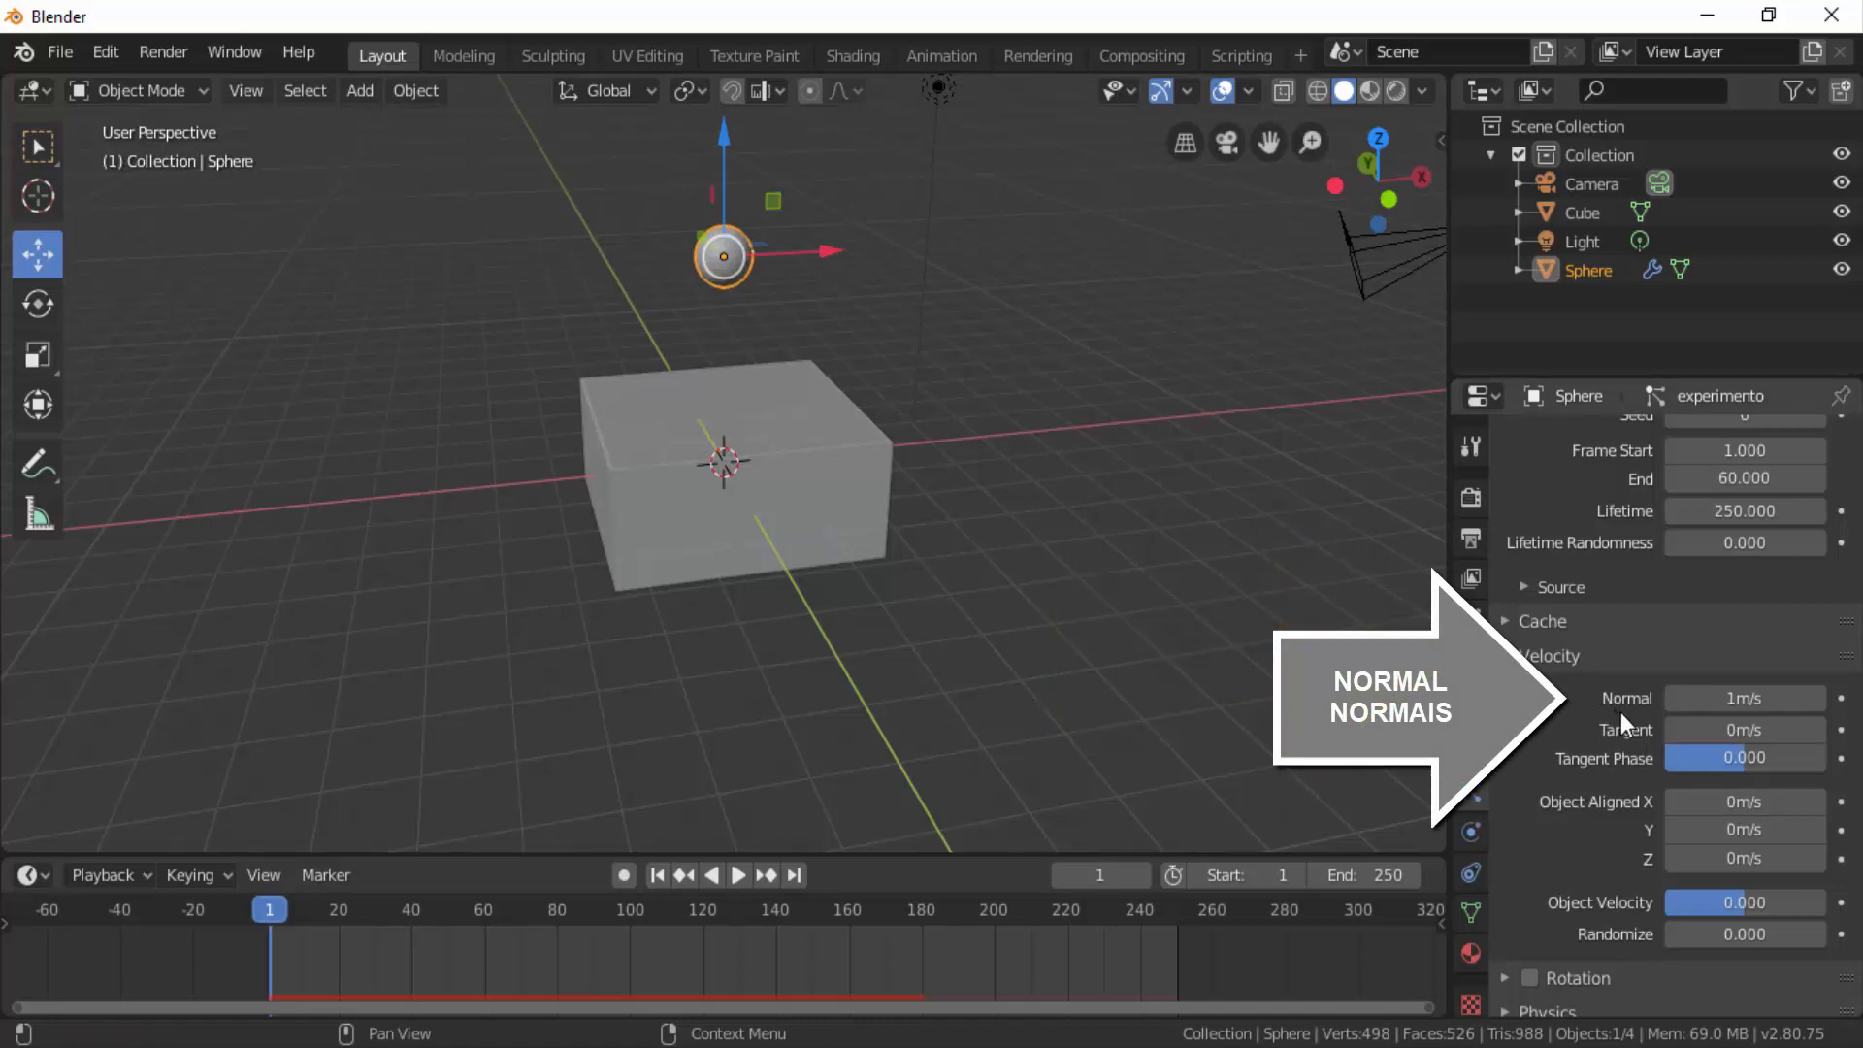
- Set the particles' Normal velocity to 0 m/s and play the animation in two short stretches to check the emission
{"action": "left_click_drag", "start_coordinate": [1771, 695], "coordinate": [1693, 695]}
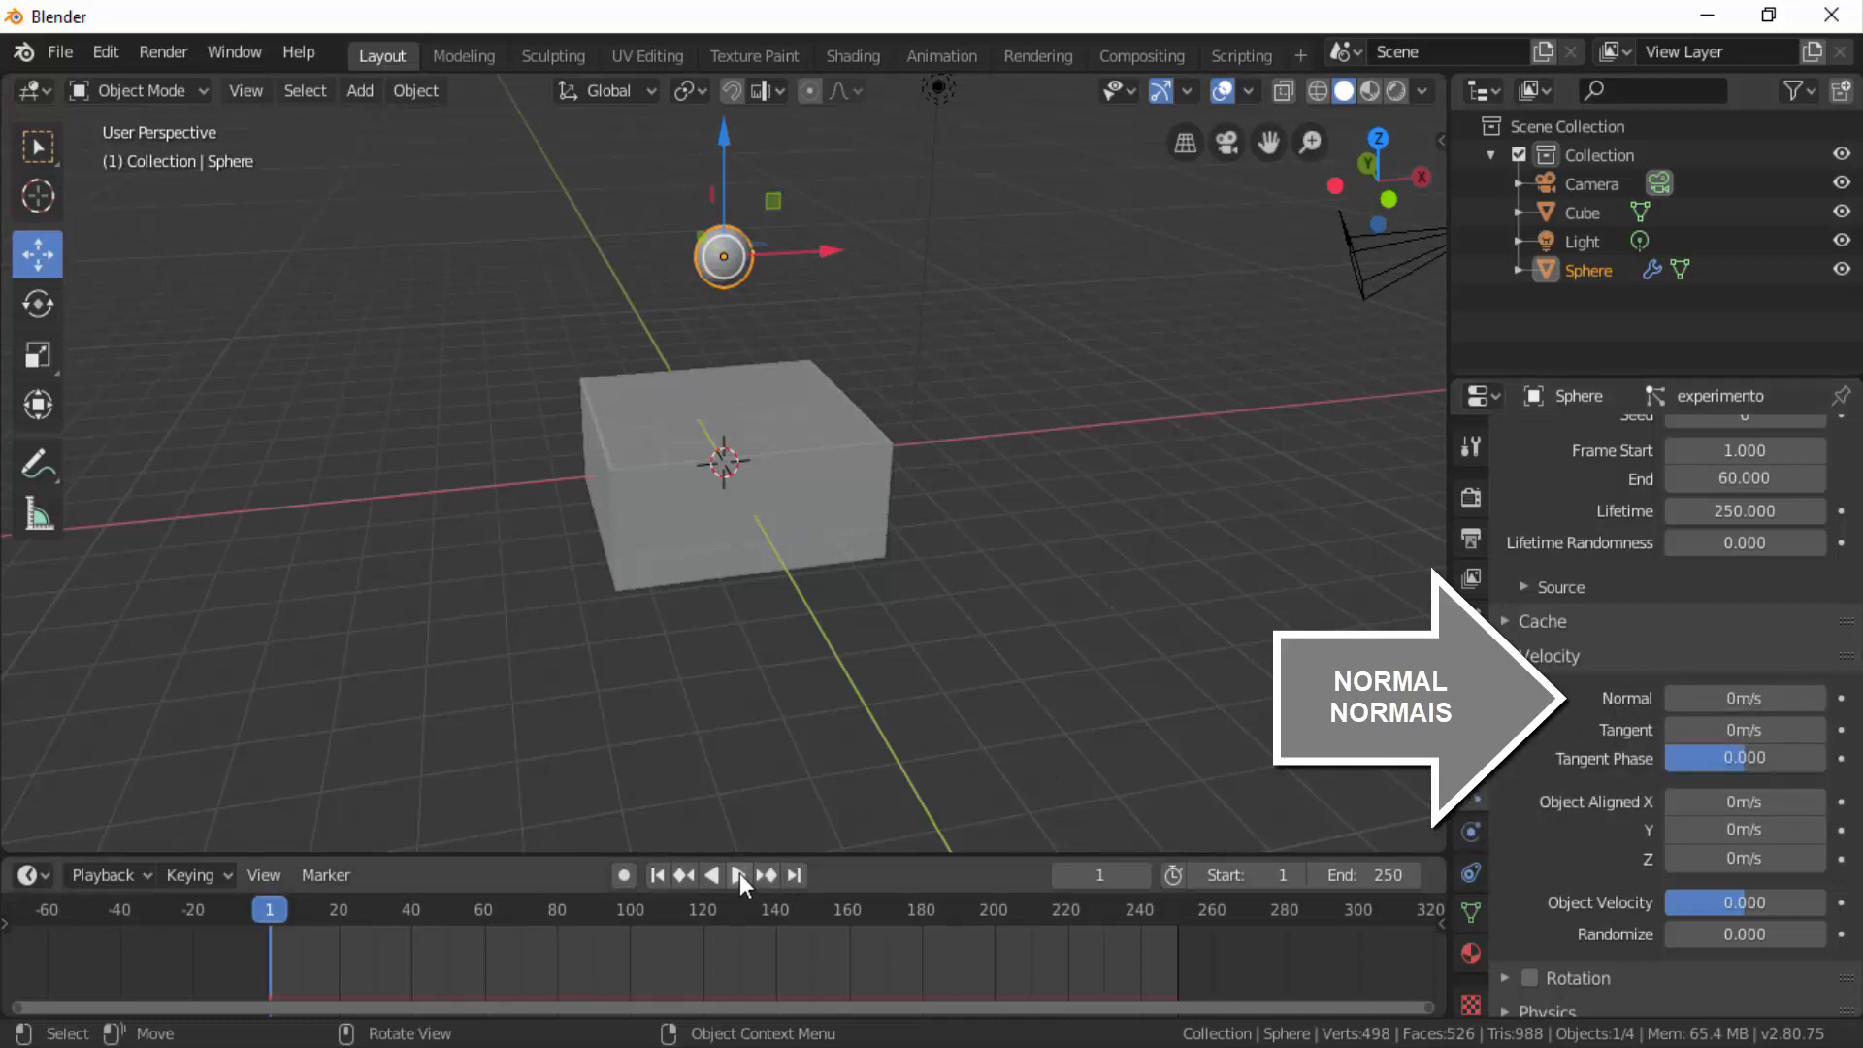
{"action": "left_click", "coordinate": [739, 876]}
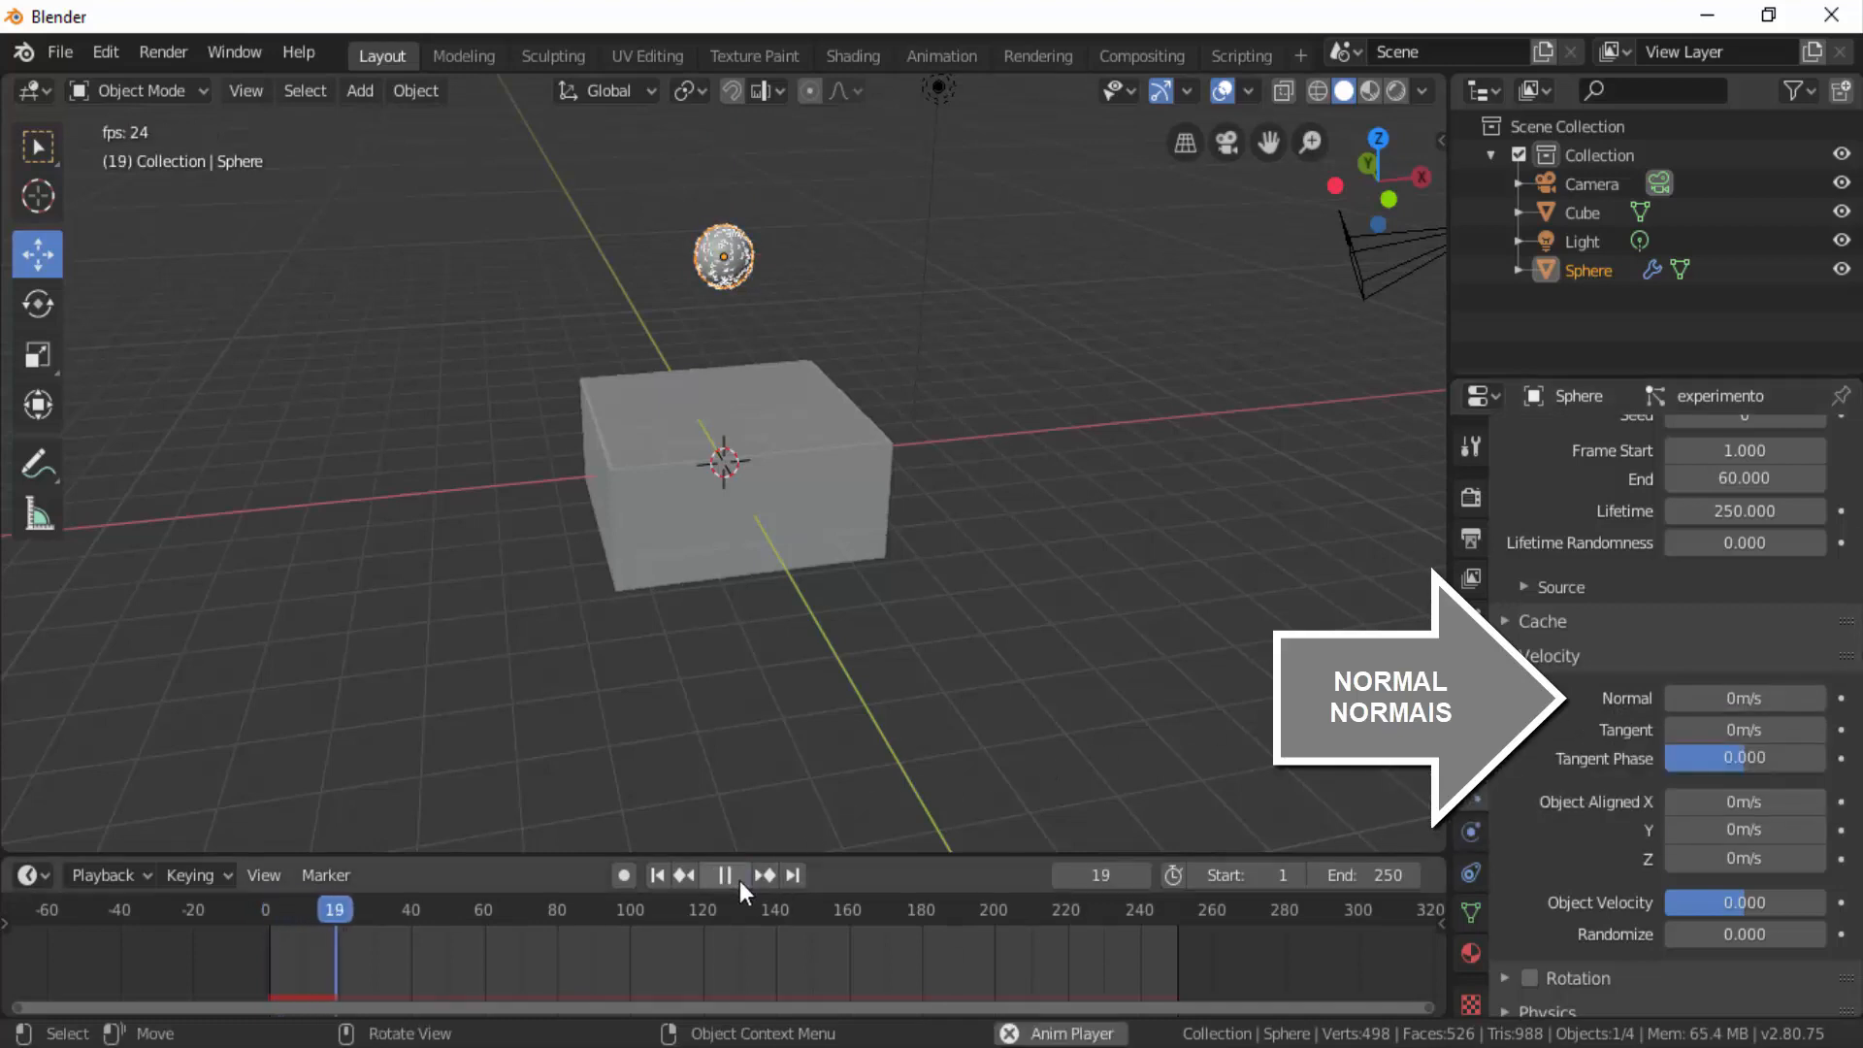
{"action": "left_click", "coordinate": [738, 876]}
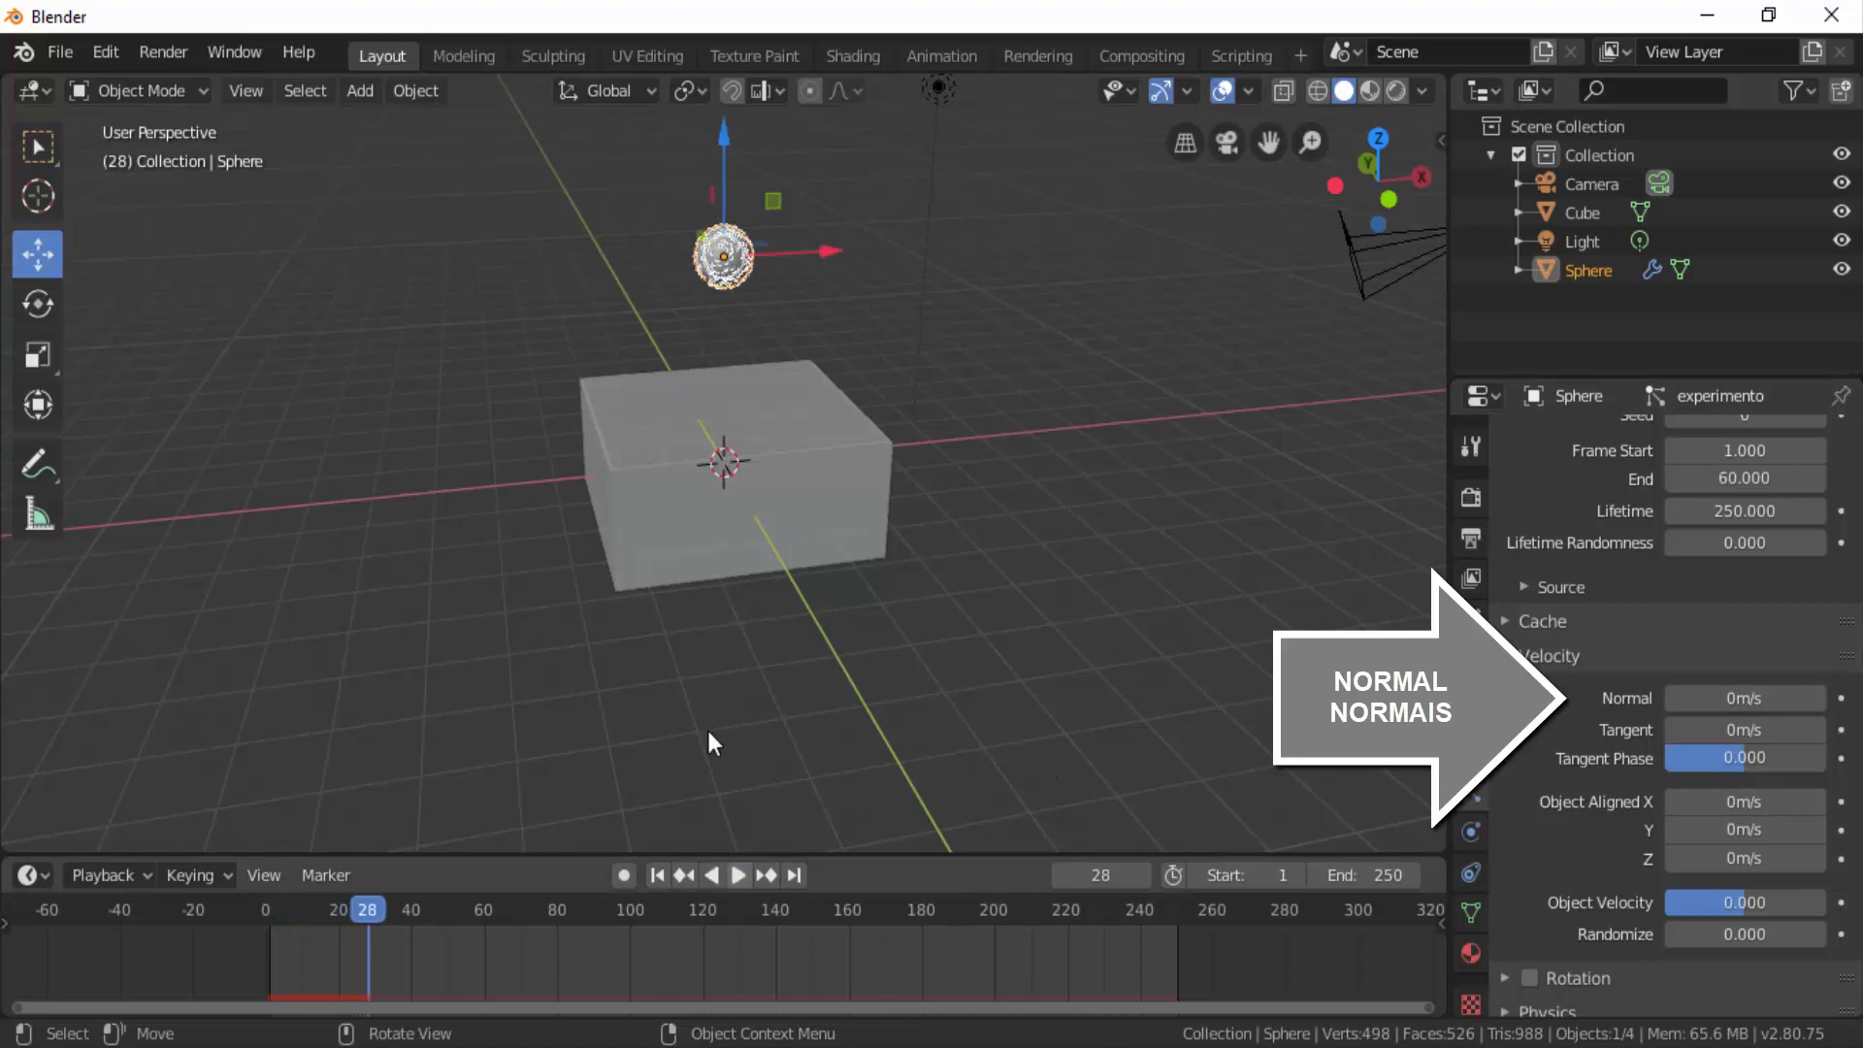
{"action": "left_click", "coordinate": [737, 875]}
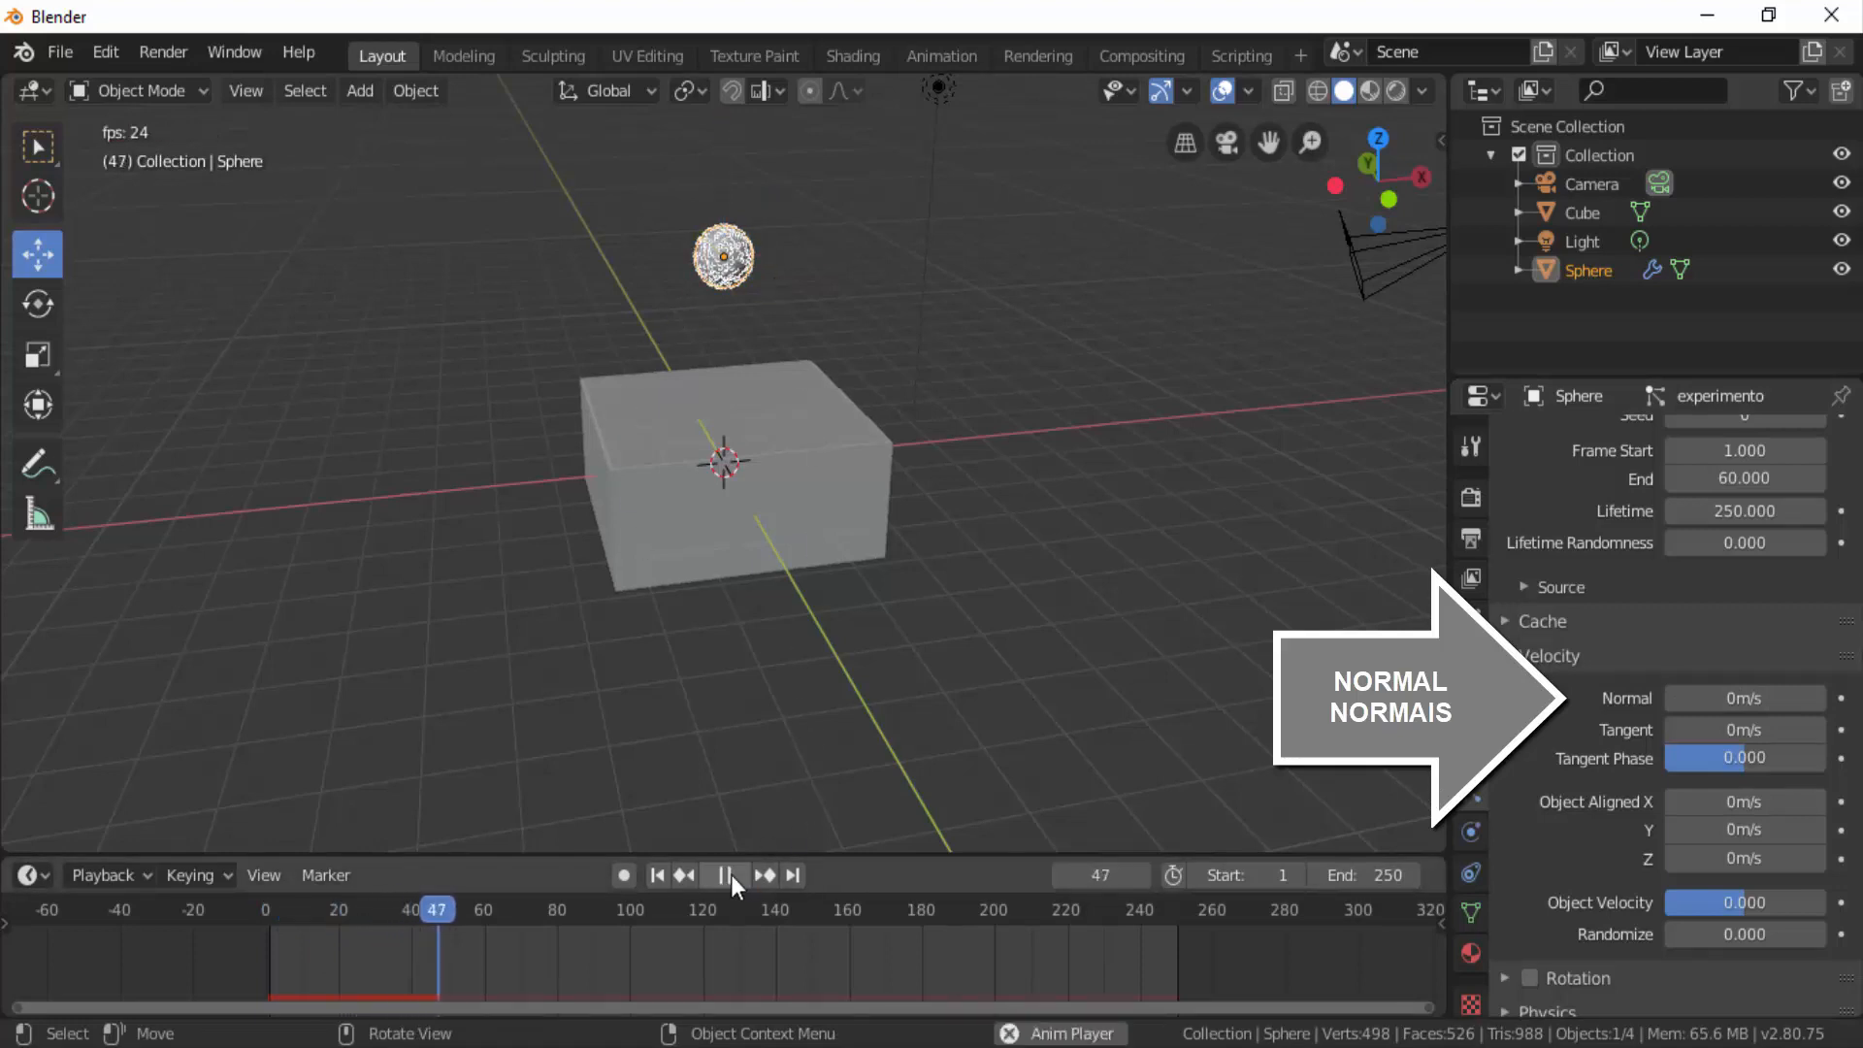
{"action": "left_click", "coordinate": [731, 875]}
- Set the Normal velocity to 21.4 m/s, play from frame 1, view the particles from the front, and return to frame 1
{"action": "left_click_drag", "start_coordinate": [1744, 698], "coordinate": [1779, 754]}
{"action": "left_click", "coordinate": [658, 875]}
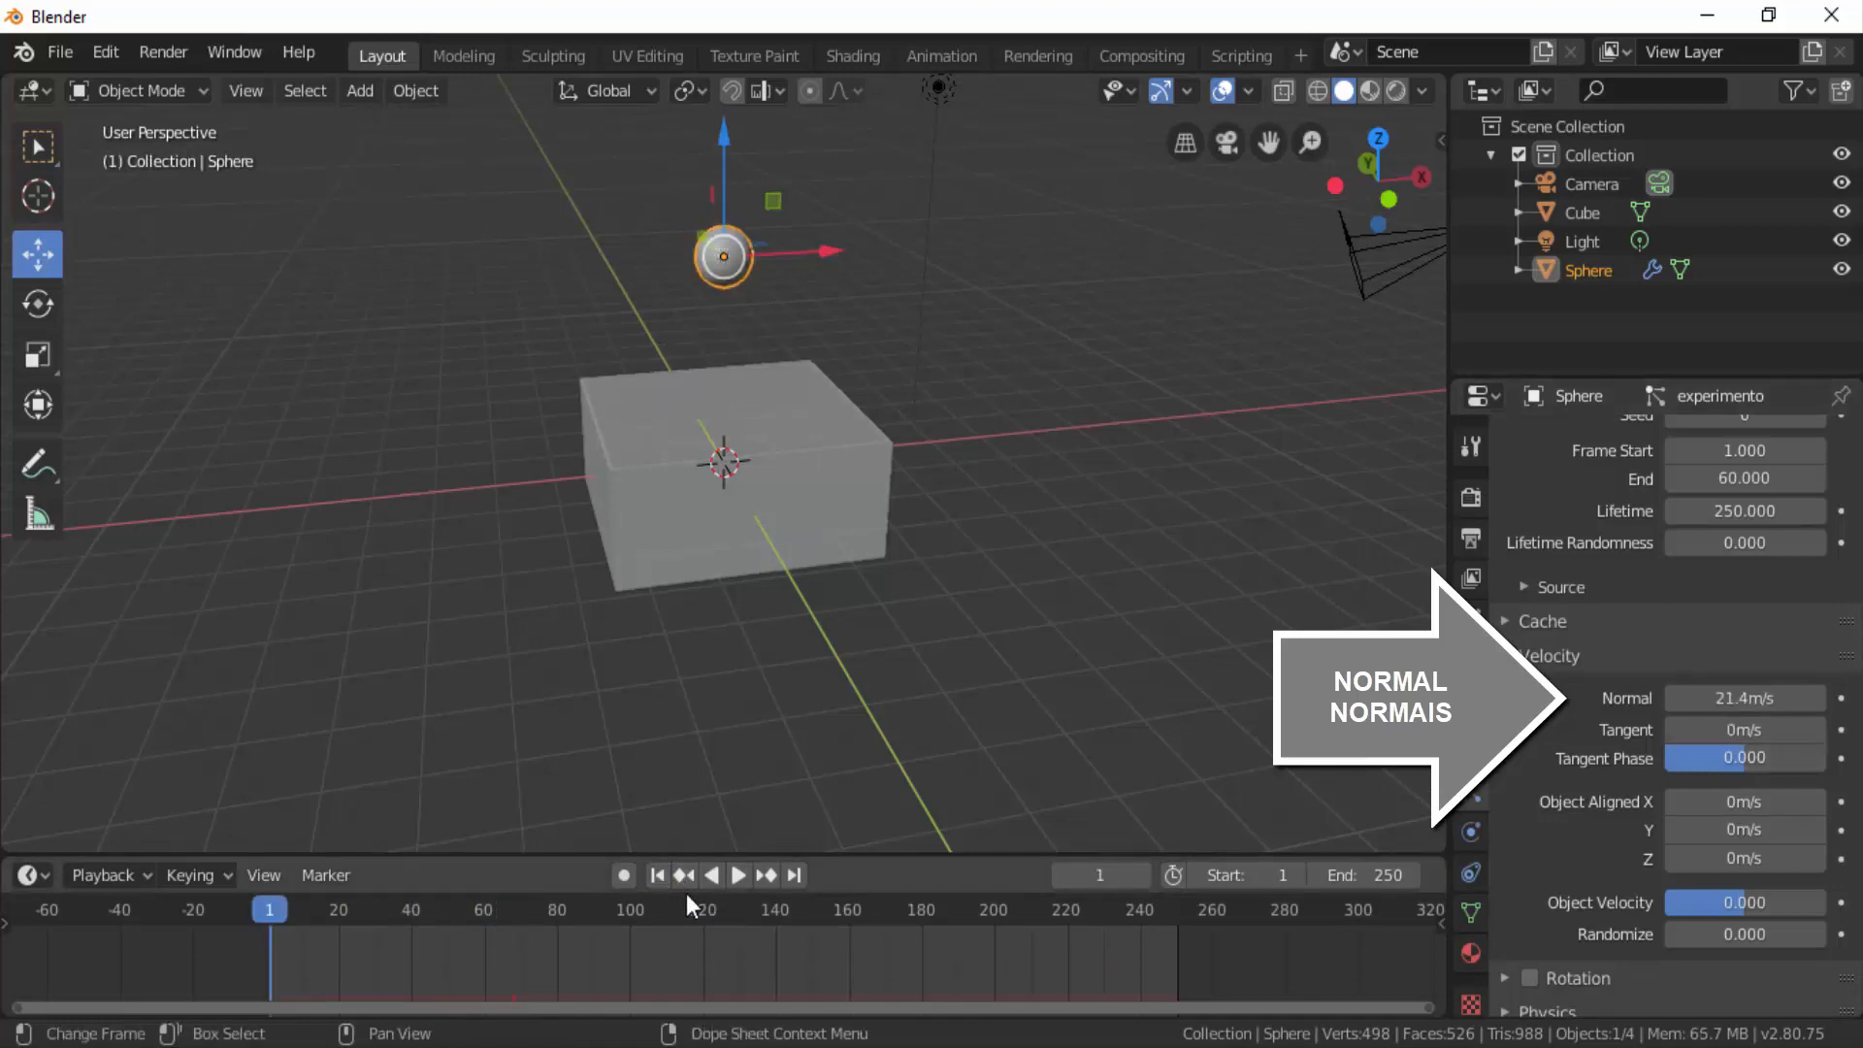
{"action": "left_click", "coordinate": [736, 875]}
{"action": "left_click", "coordinate": [736, 875]}
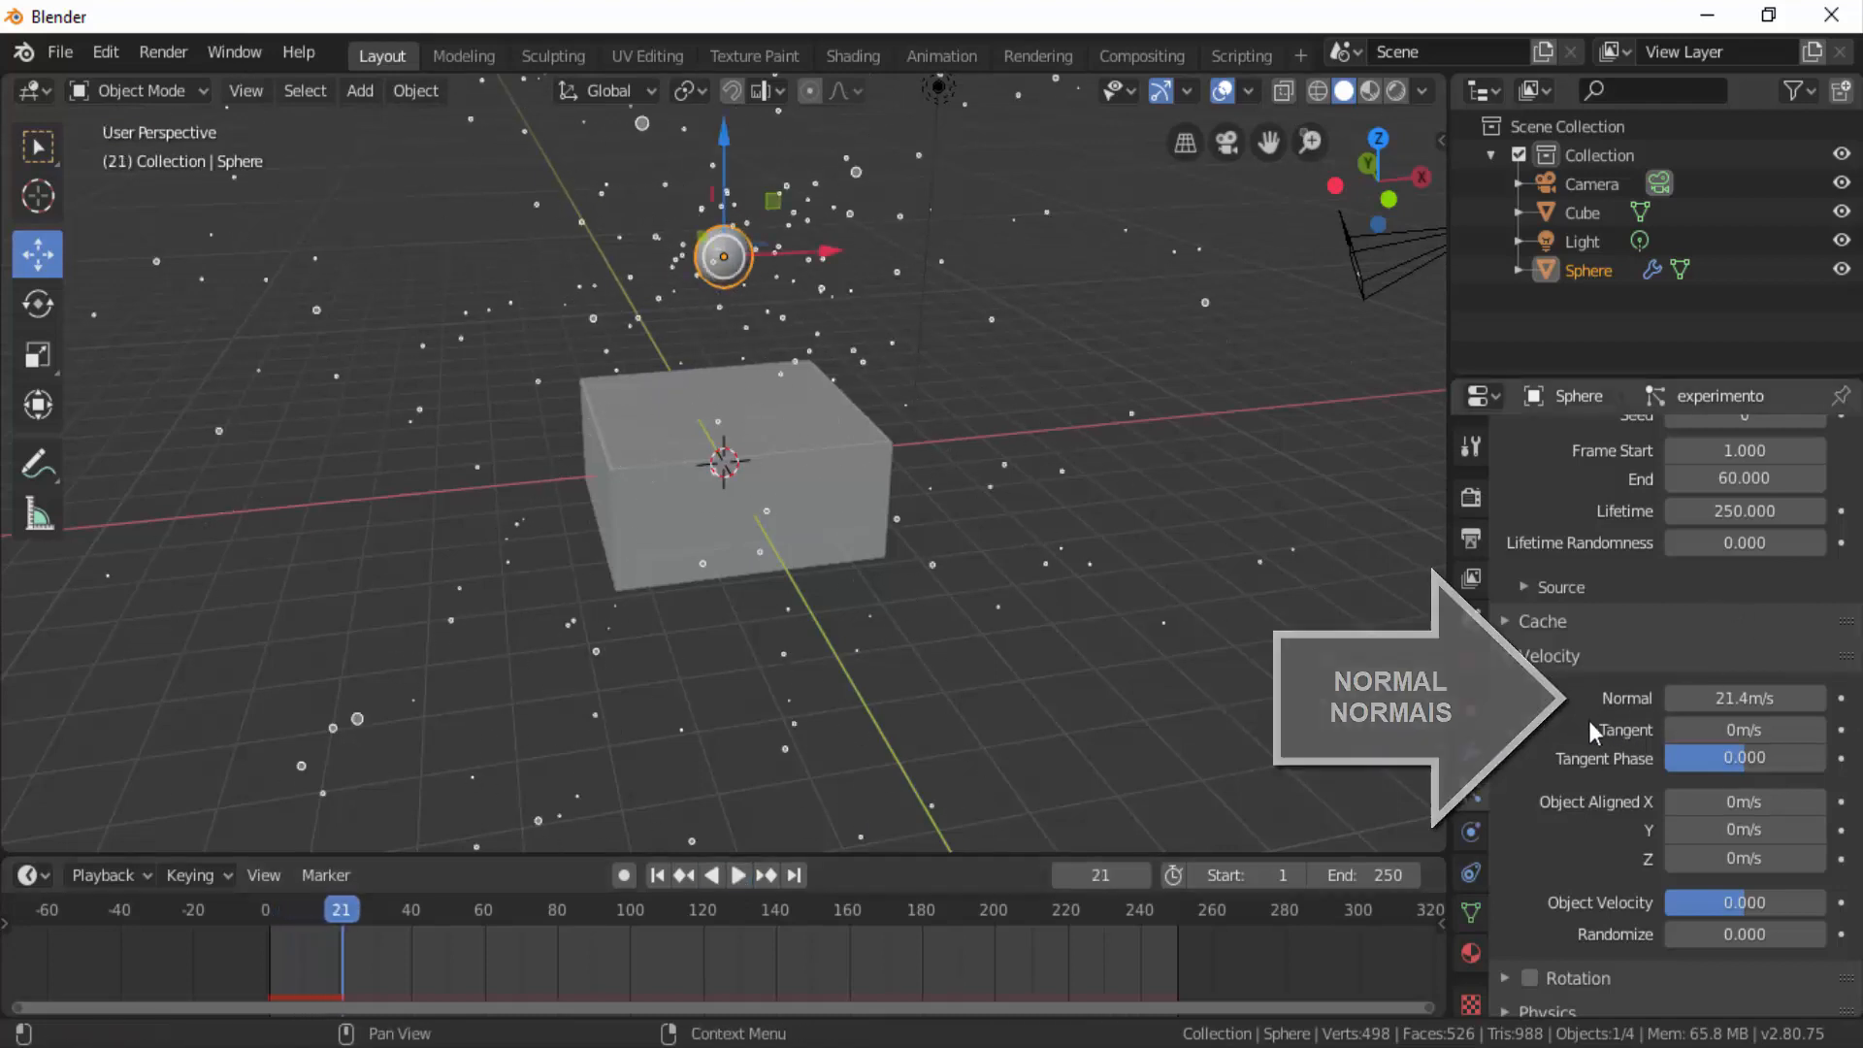
{"action": "left_click", "coordinate": [1390, 198]}
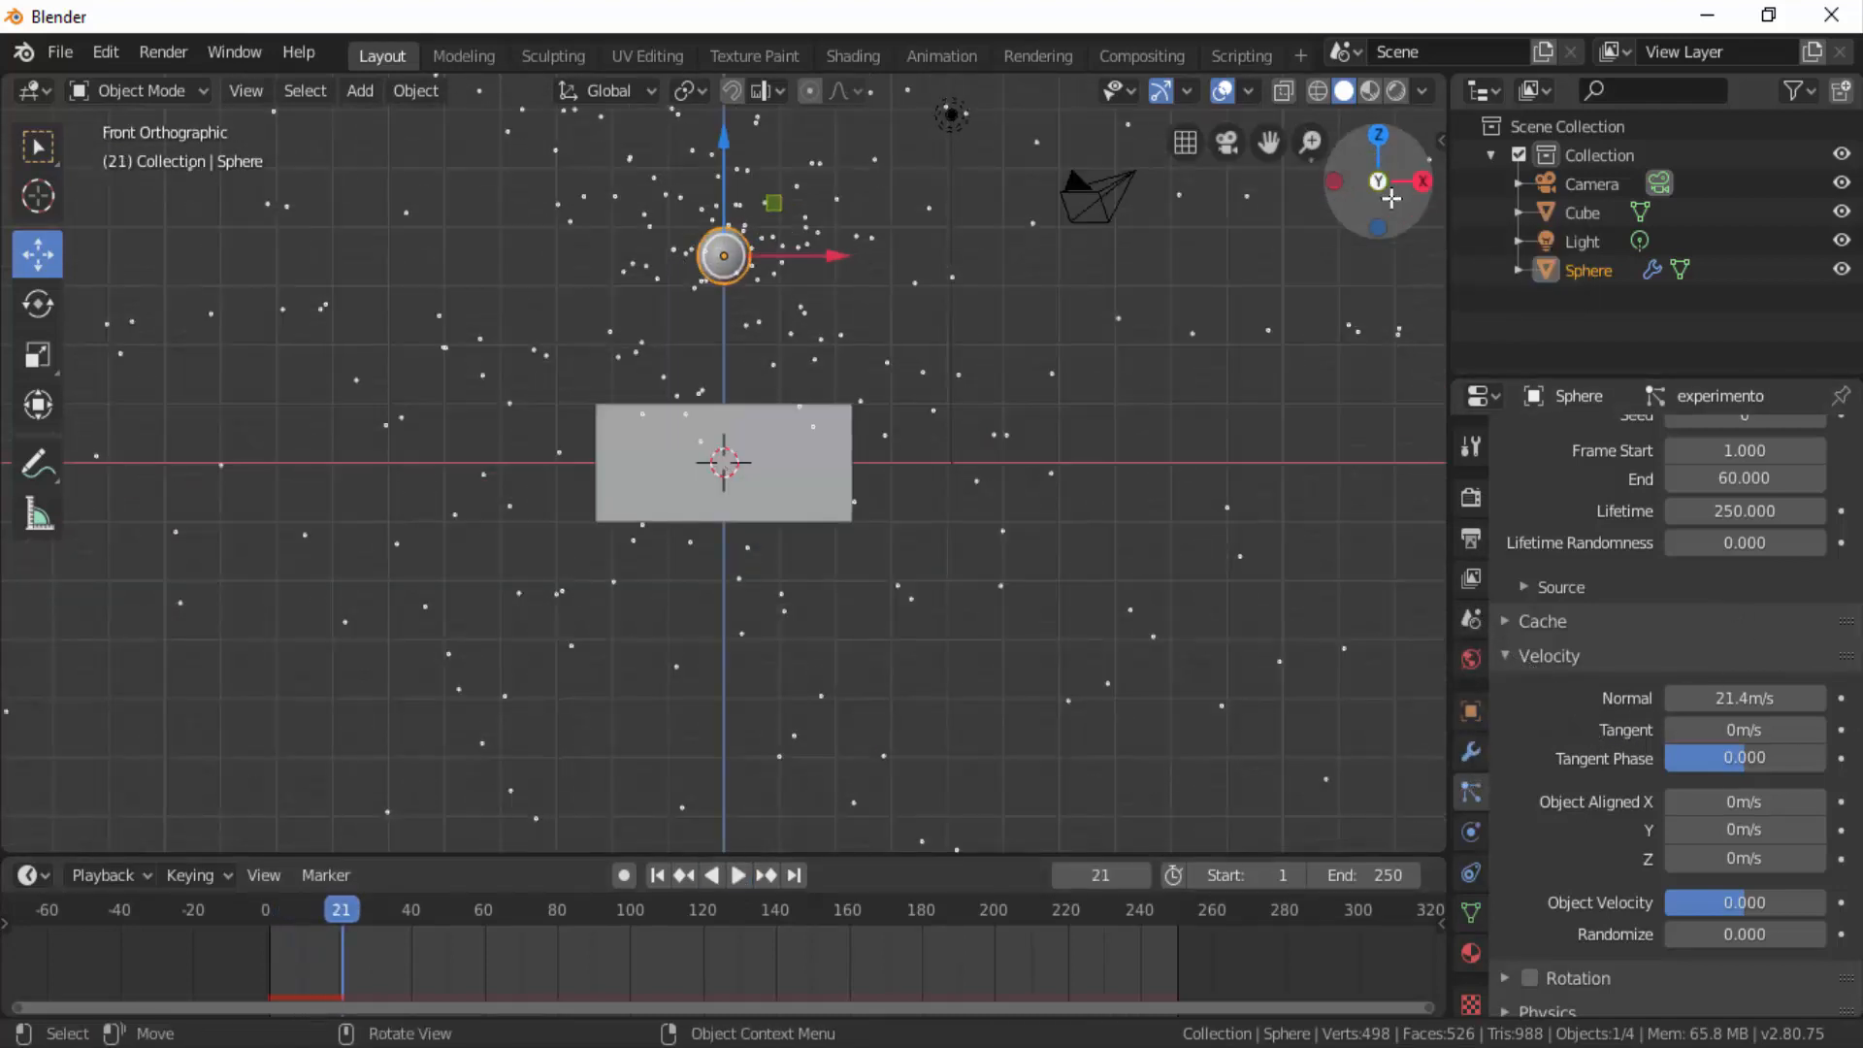
{"action": "left_click", "coordinate": [660, 877]}
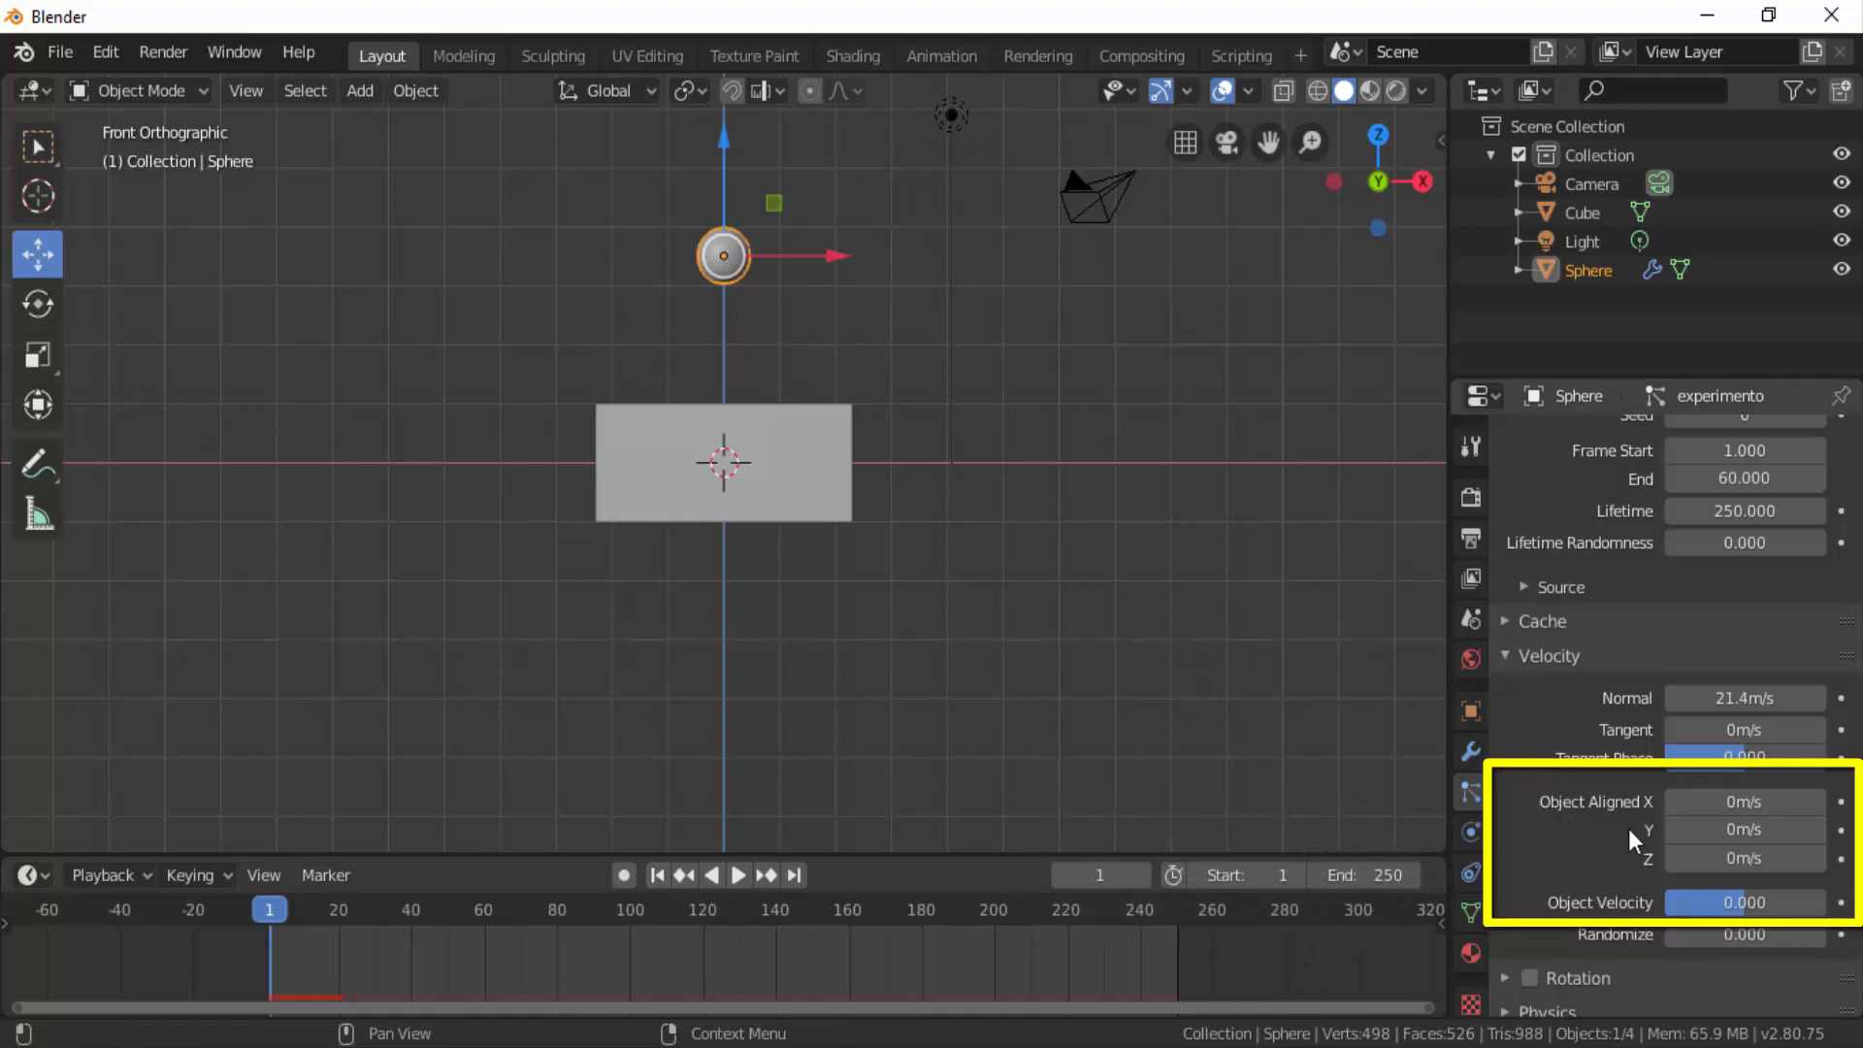
- With the Normal velocity back at 1 m/s, set the Object Aligned X velocity to 3.93 m/s and play the animation
{"action": "left_click_drag", "start_coordinate": [1693, 801], "coordinate": [1818, 801]}
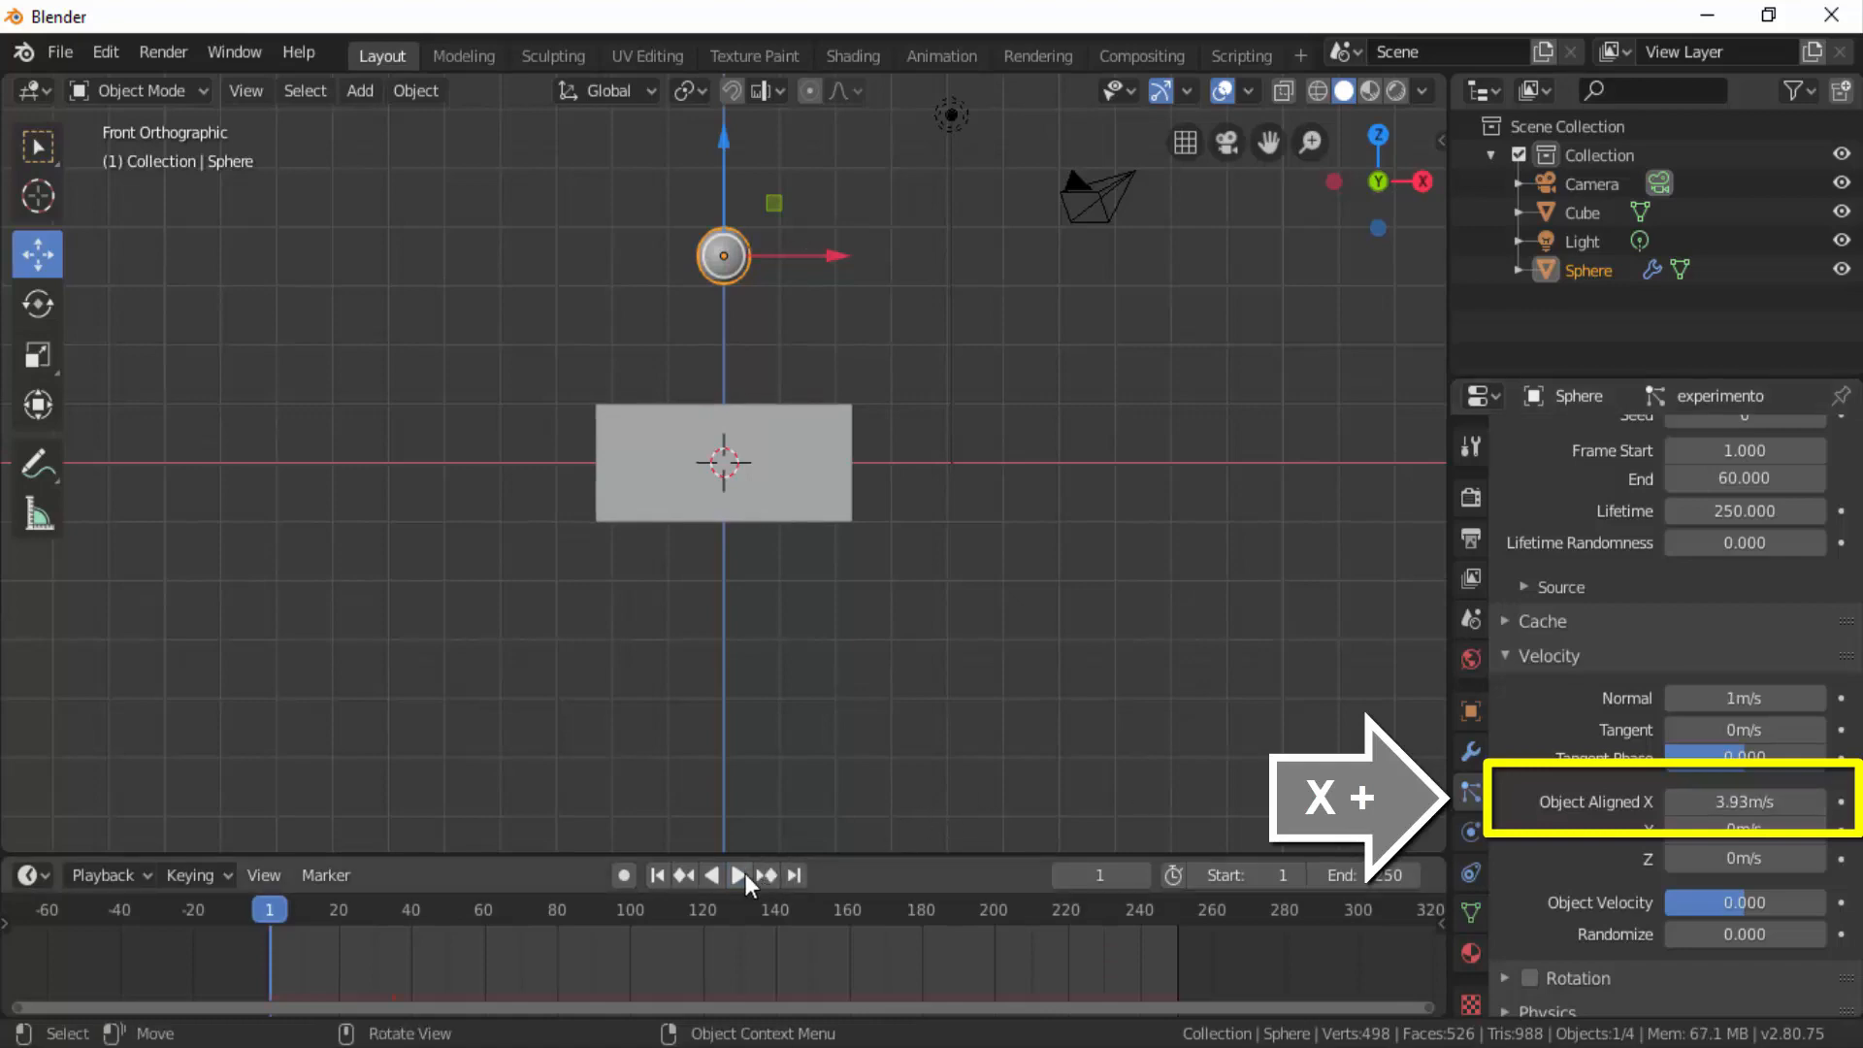
{"action": "left_click", "coordinate": [743, 873]}
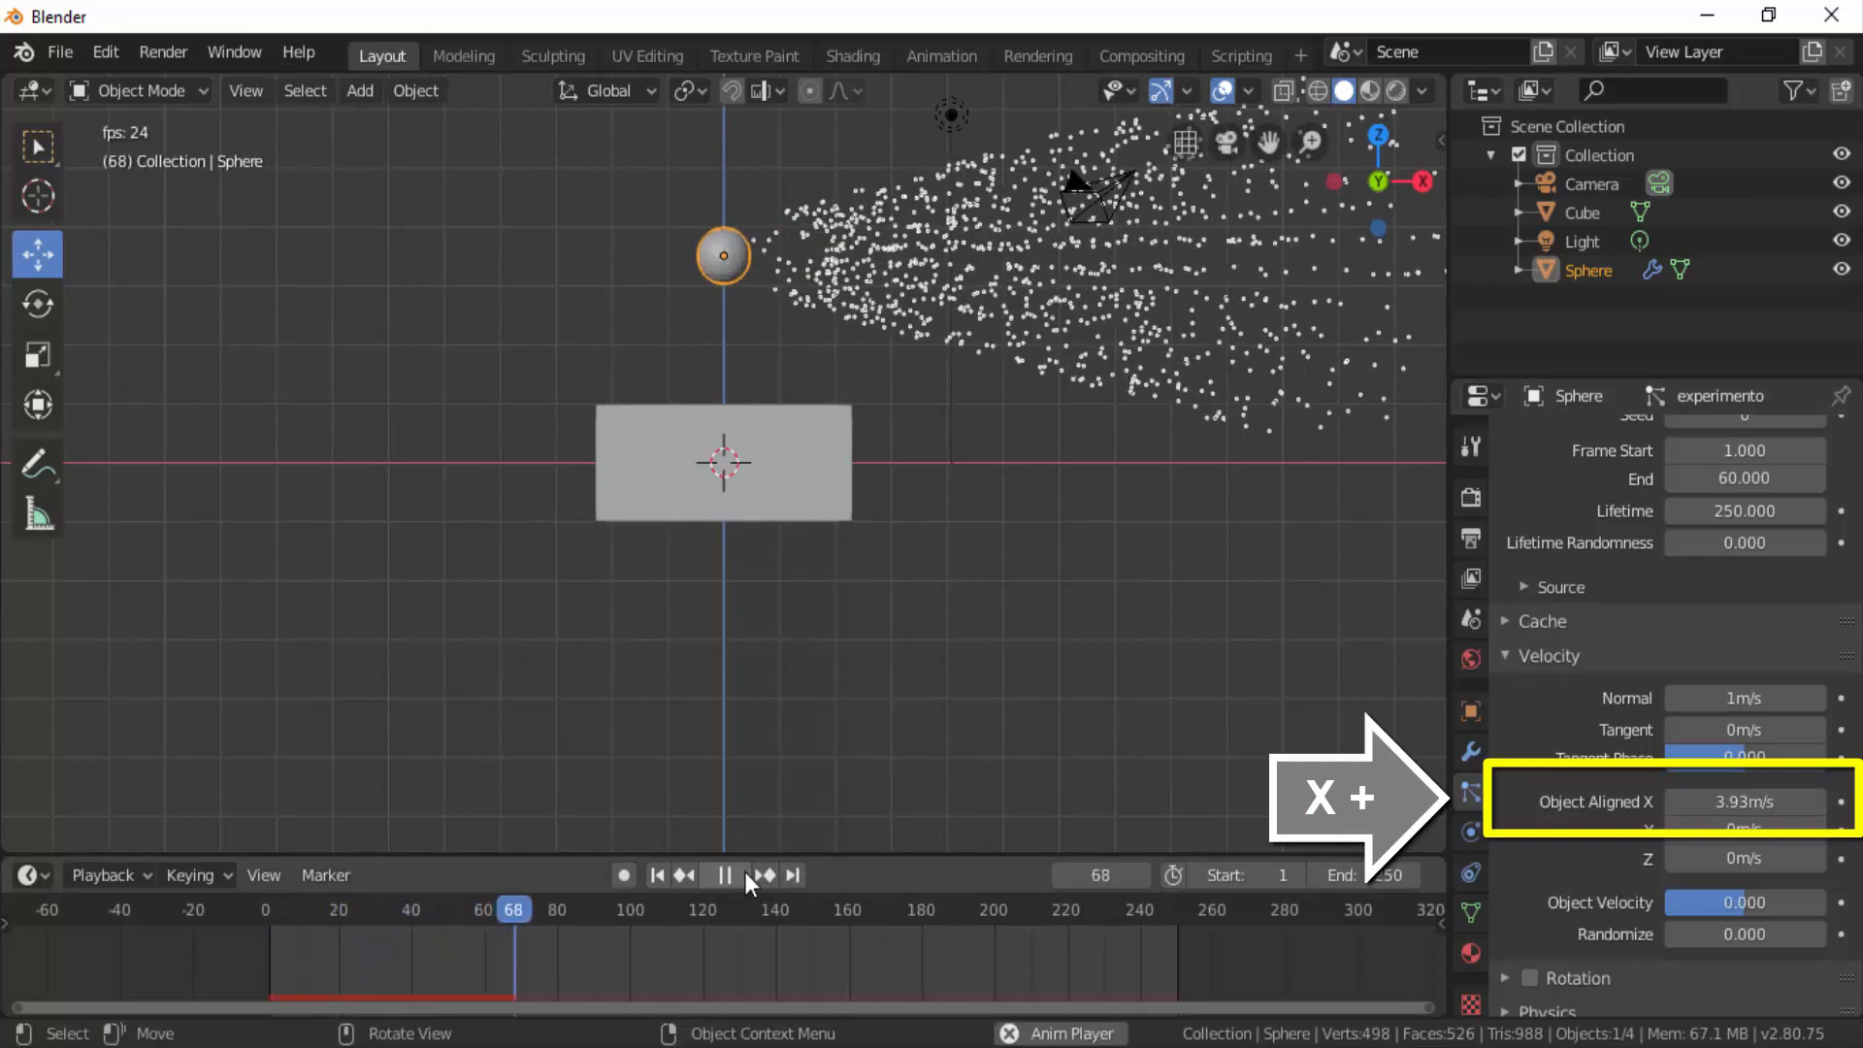
{"action": "left_click", "coordinate": [743, 872]}
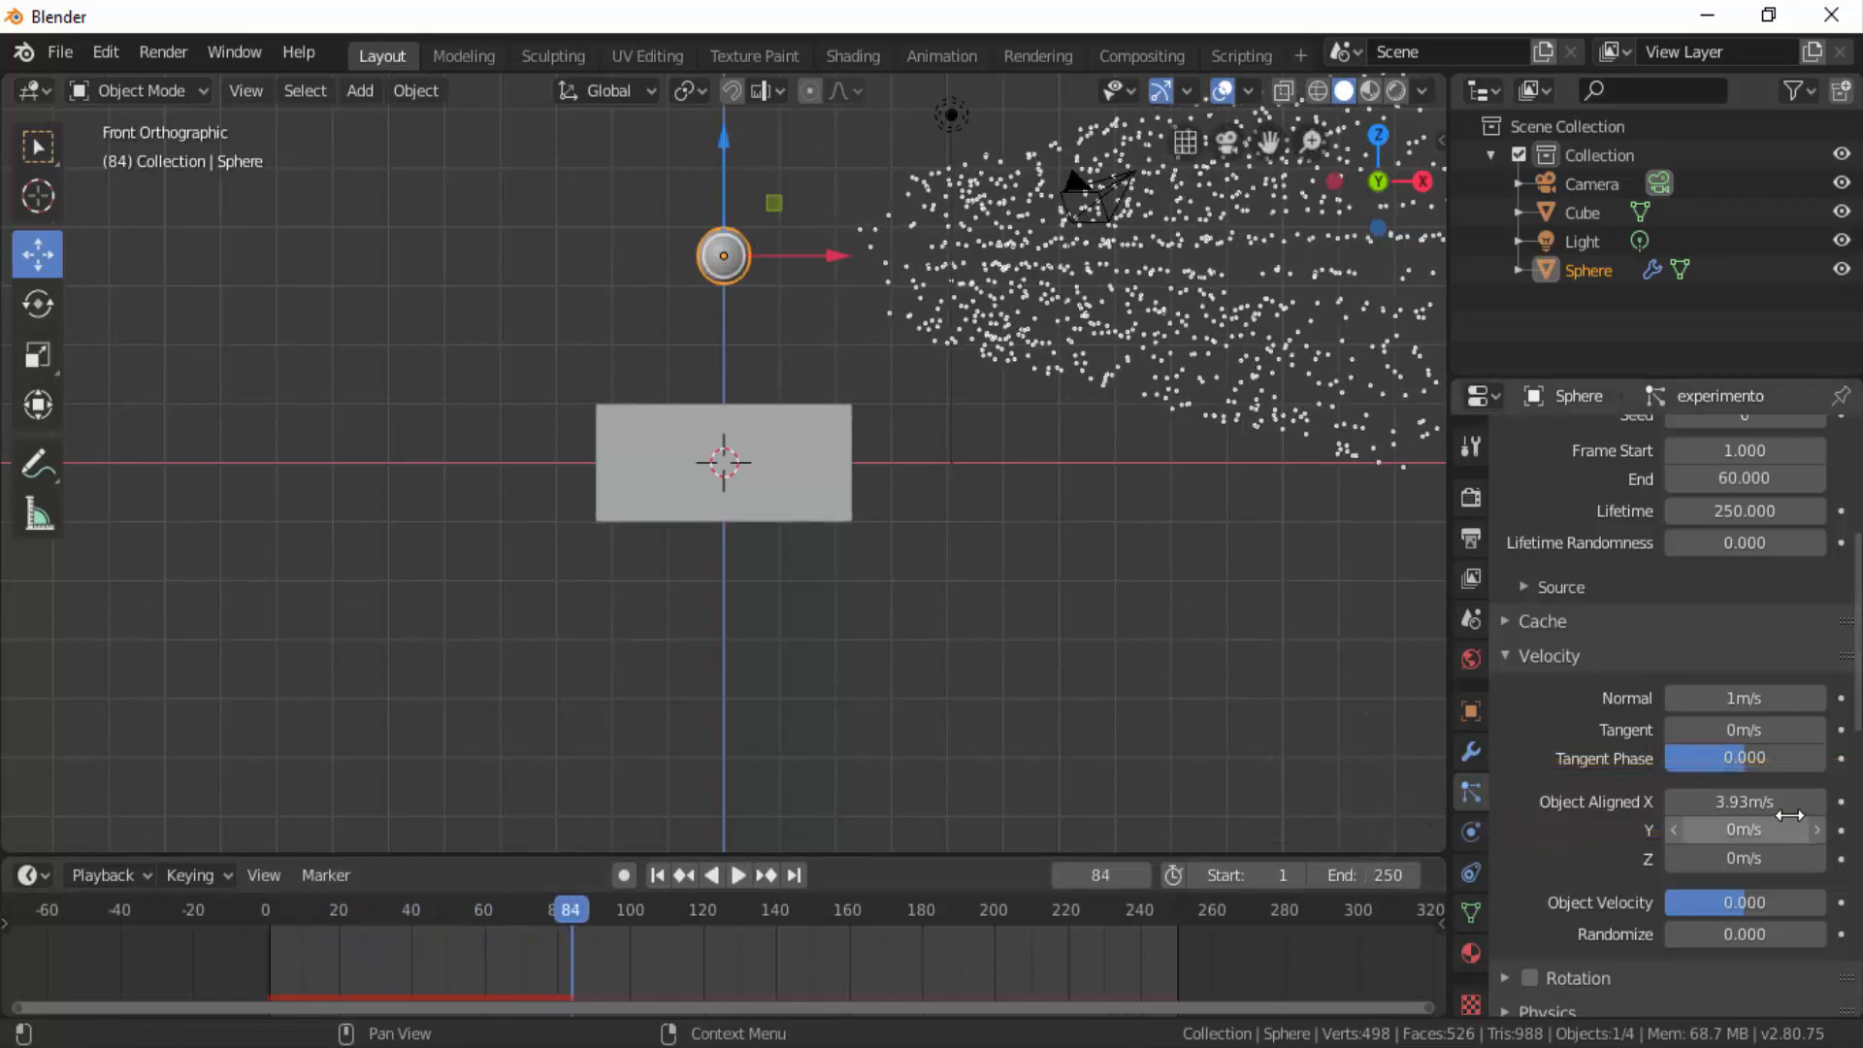
- Set the Object Aligned X velocity to -3.51 m/s and play the animation from frame 1
{"action": "left_click_drag", "start_coordinate": [1788, 803], "coordinate": [1583, 803]}
{"action": "left_click", "coordinate": [658, 874]}
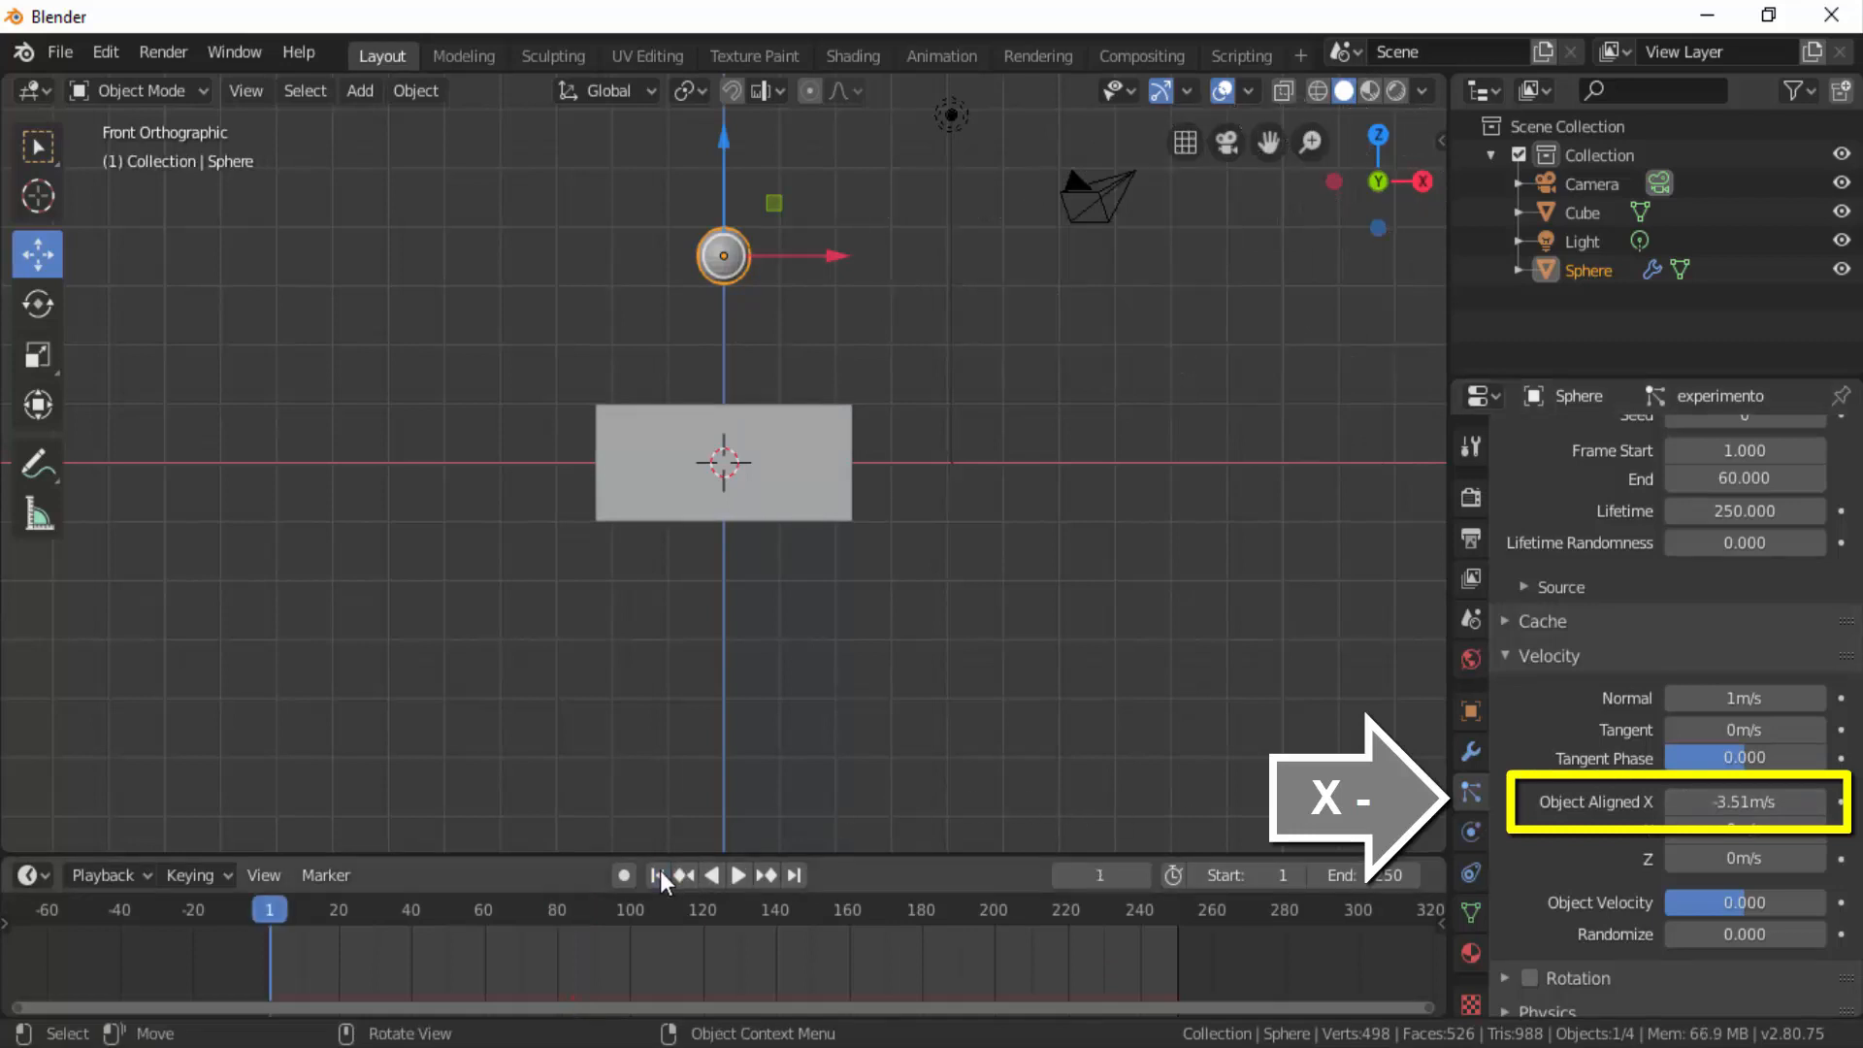
{"action": "left_click", "coordinate": [736, 875]}
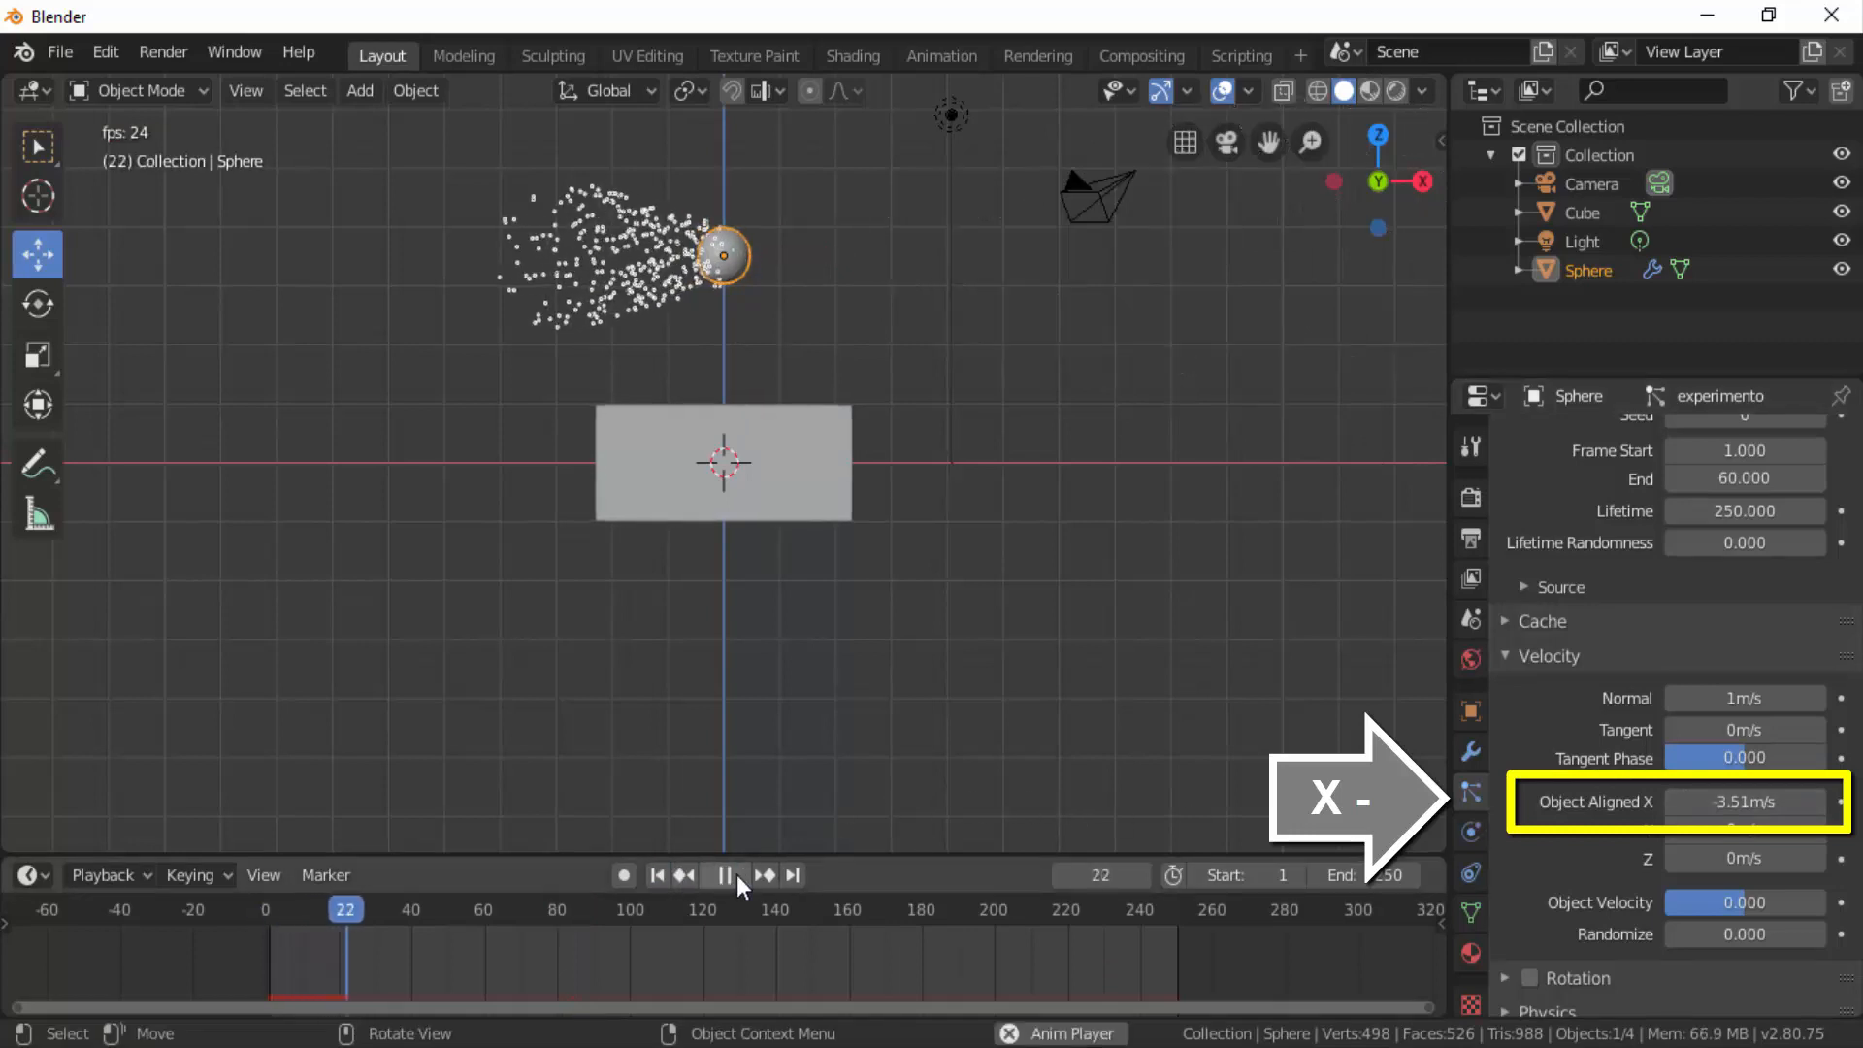
{"action": "left_click", "coordinate": [736, 876]}
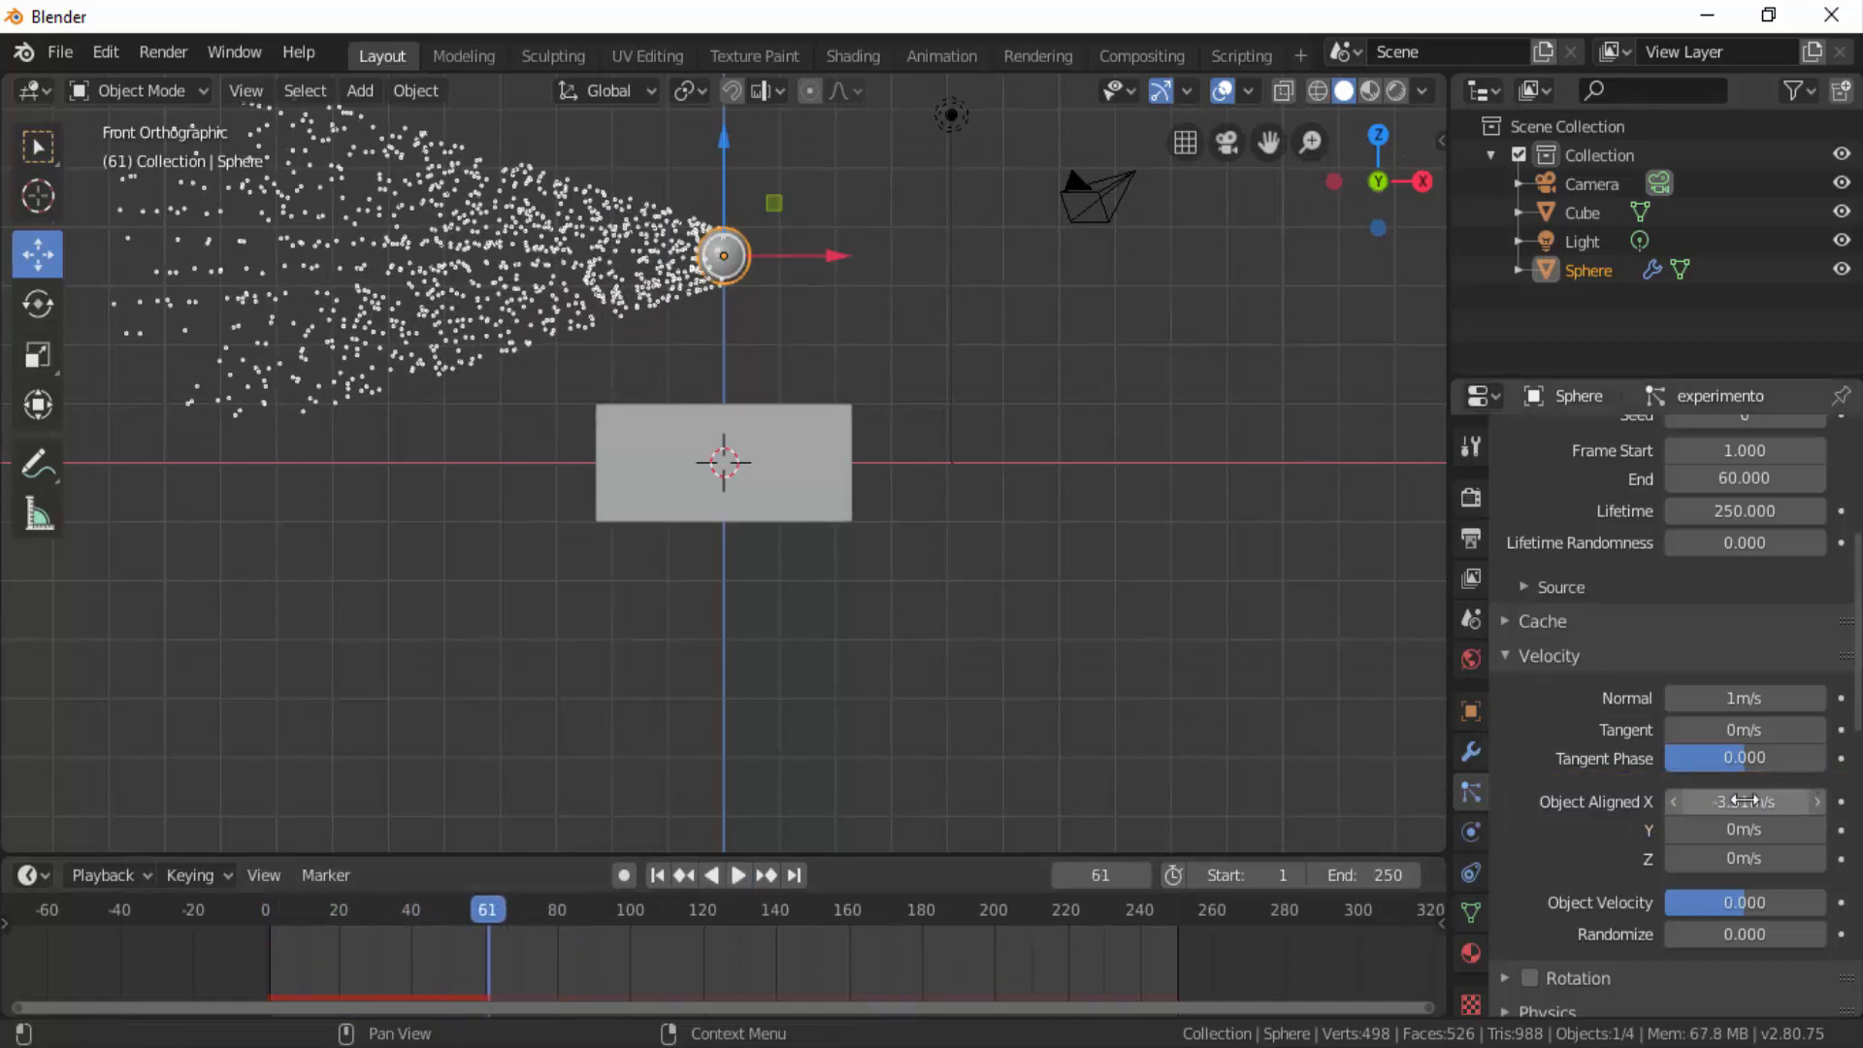
- Reset the Object Aligned X velocity to 0, set the Z velocity to 5.96 m/s, and play from frame 1
{"action": "left_click", "coordinate": [1715, 803]}
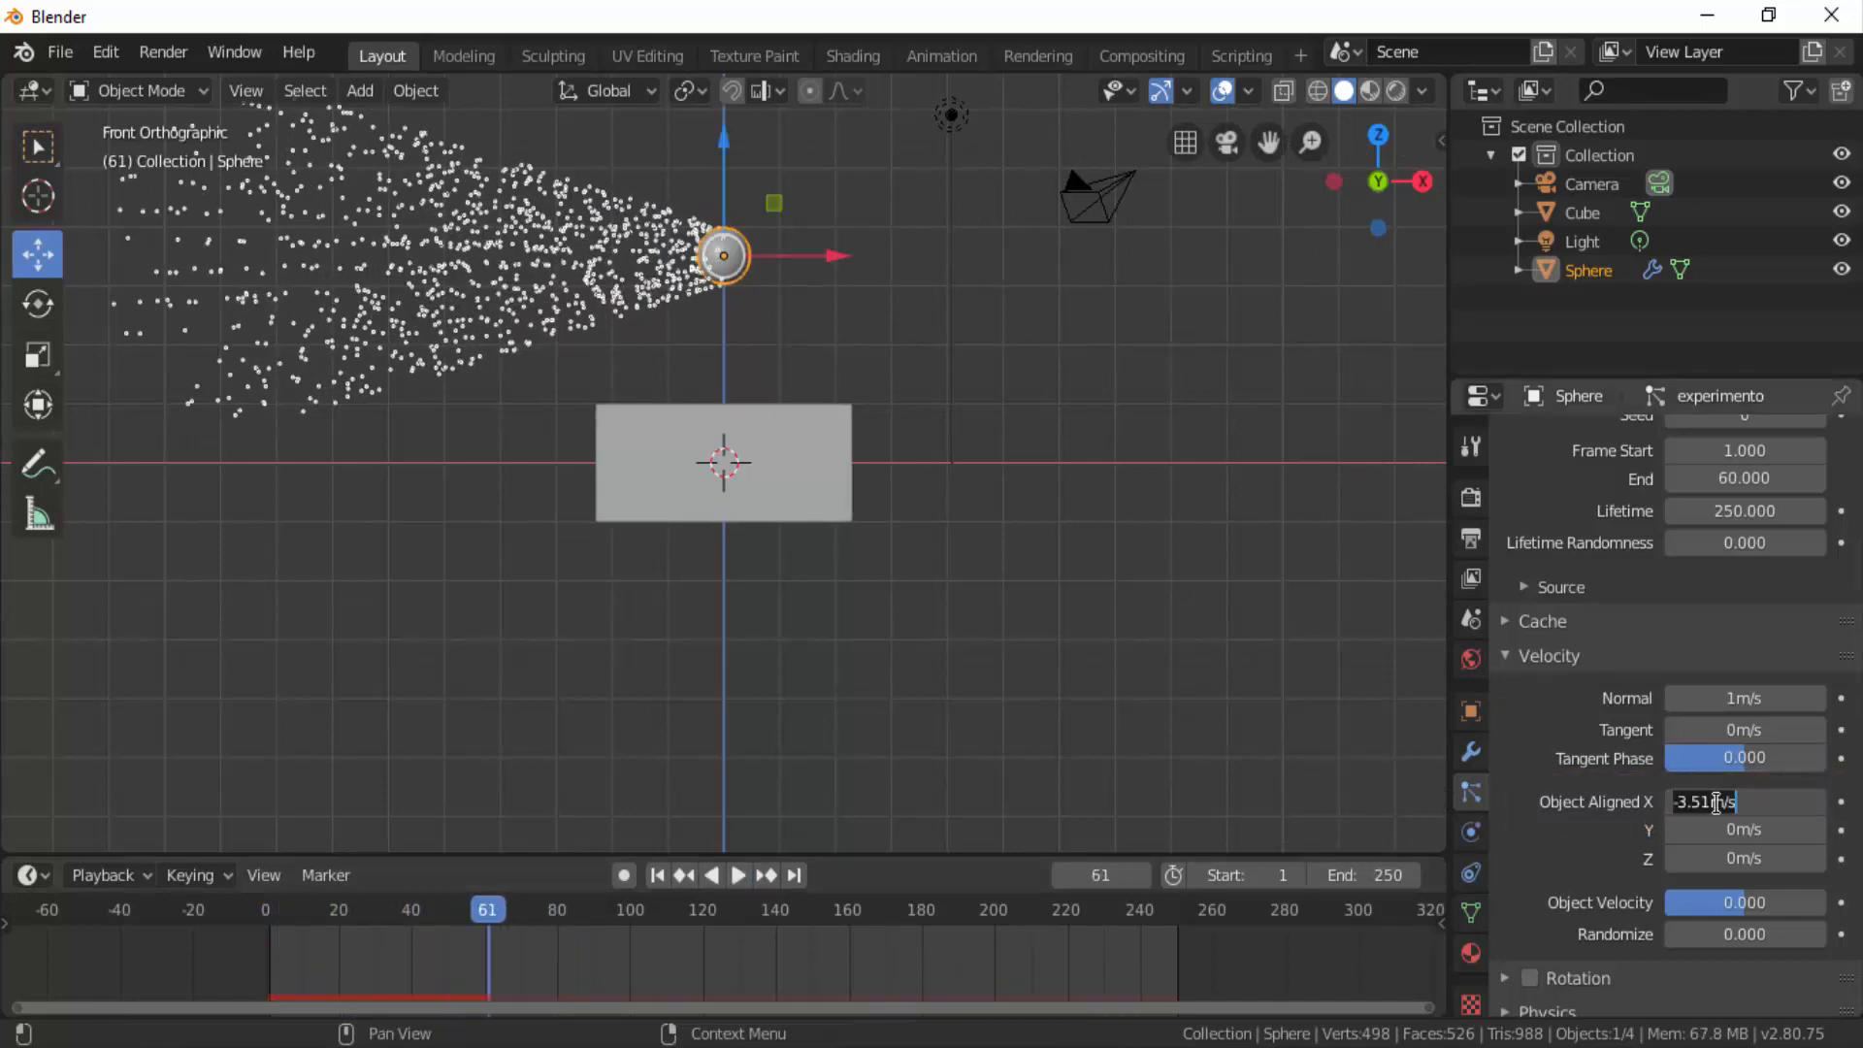
{"action": "type", "text": "0"}
{"action": "key", "text": "Return"}
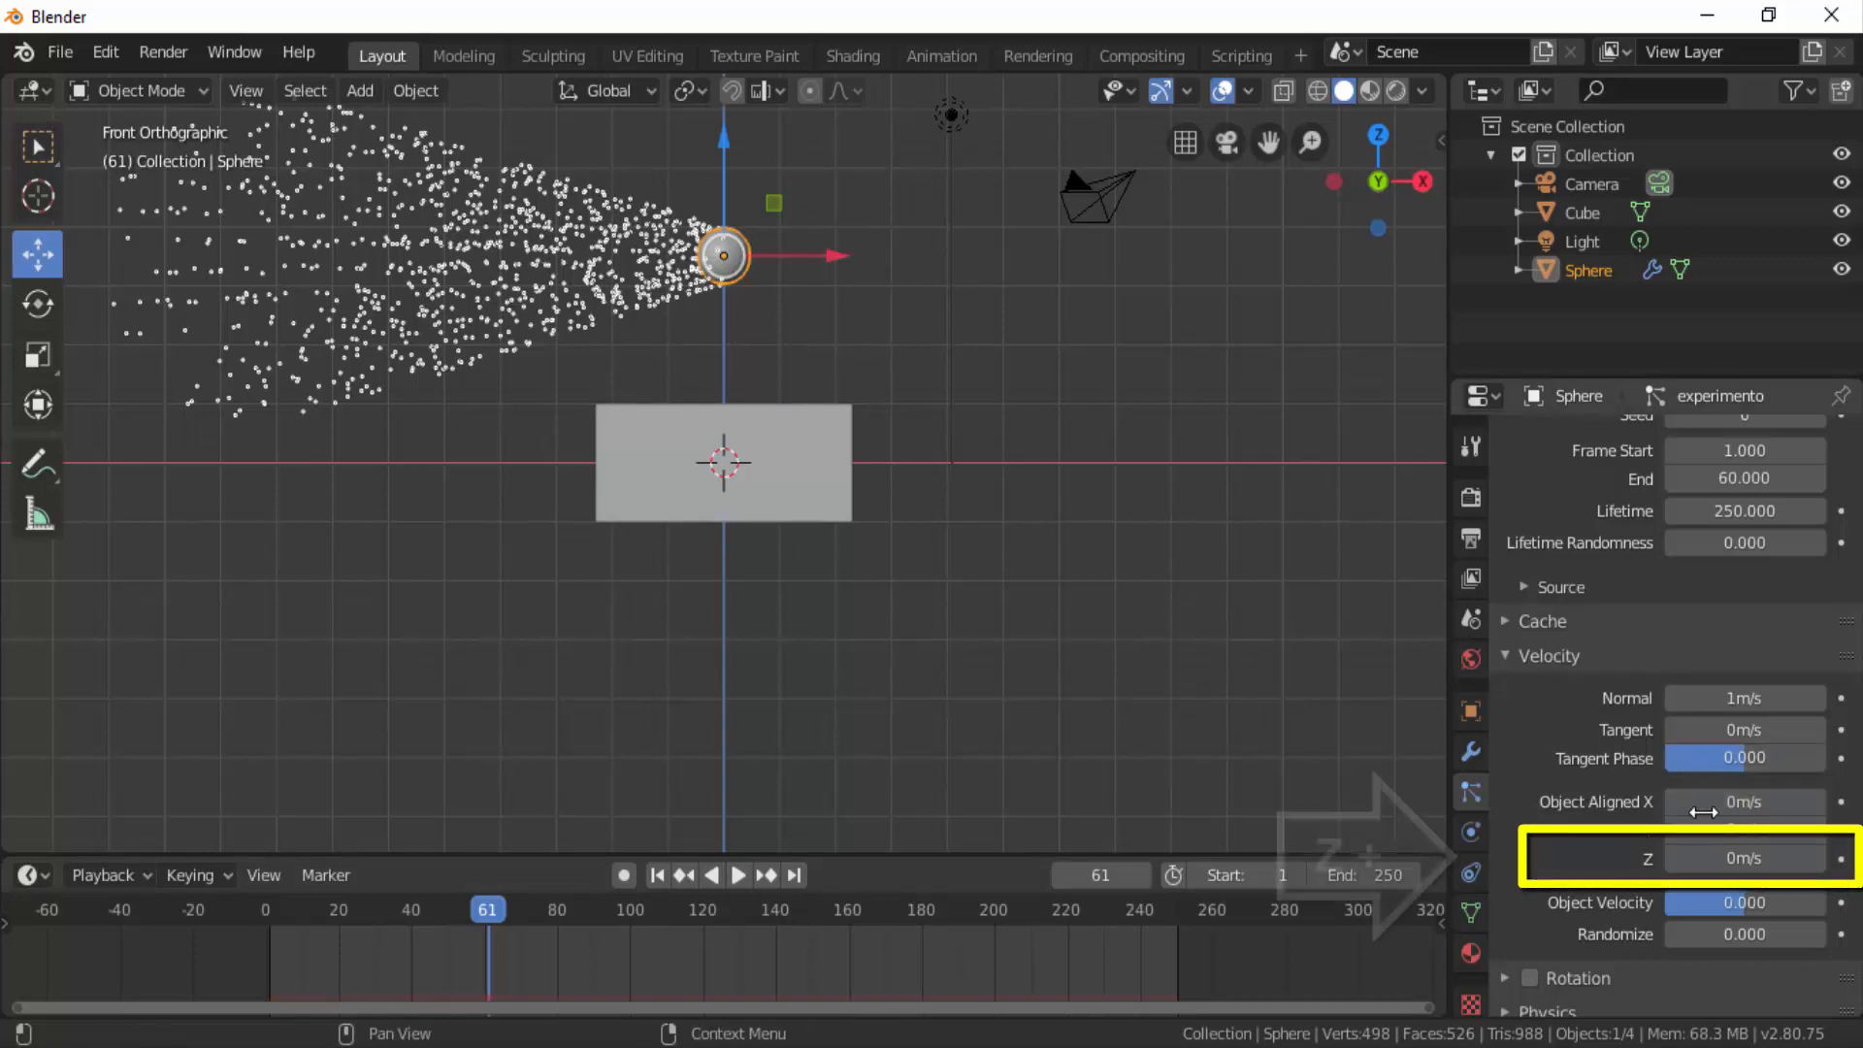
{"action": "left_click_drag", "start_coordinate": [1707, 858], "coordinate": [1784, 858]}
{"action": "left_click", "coordinate": [664, 871]}
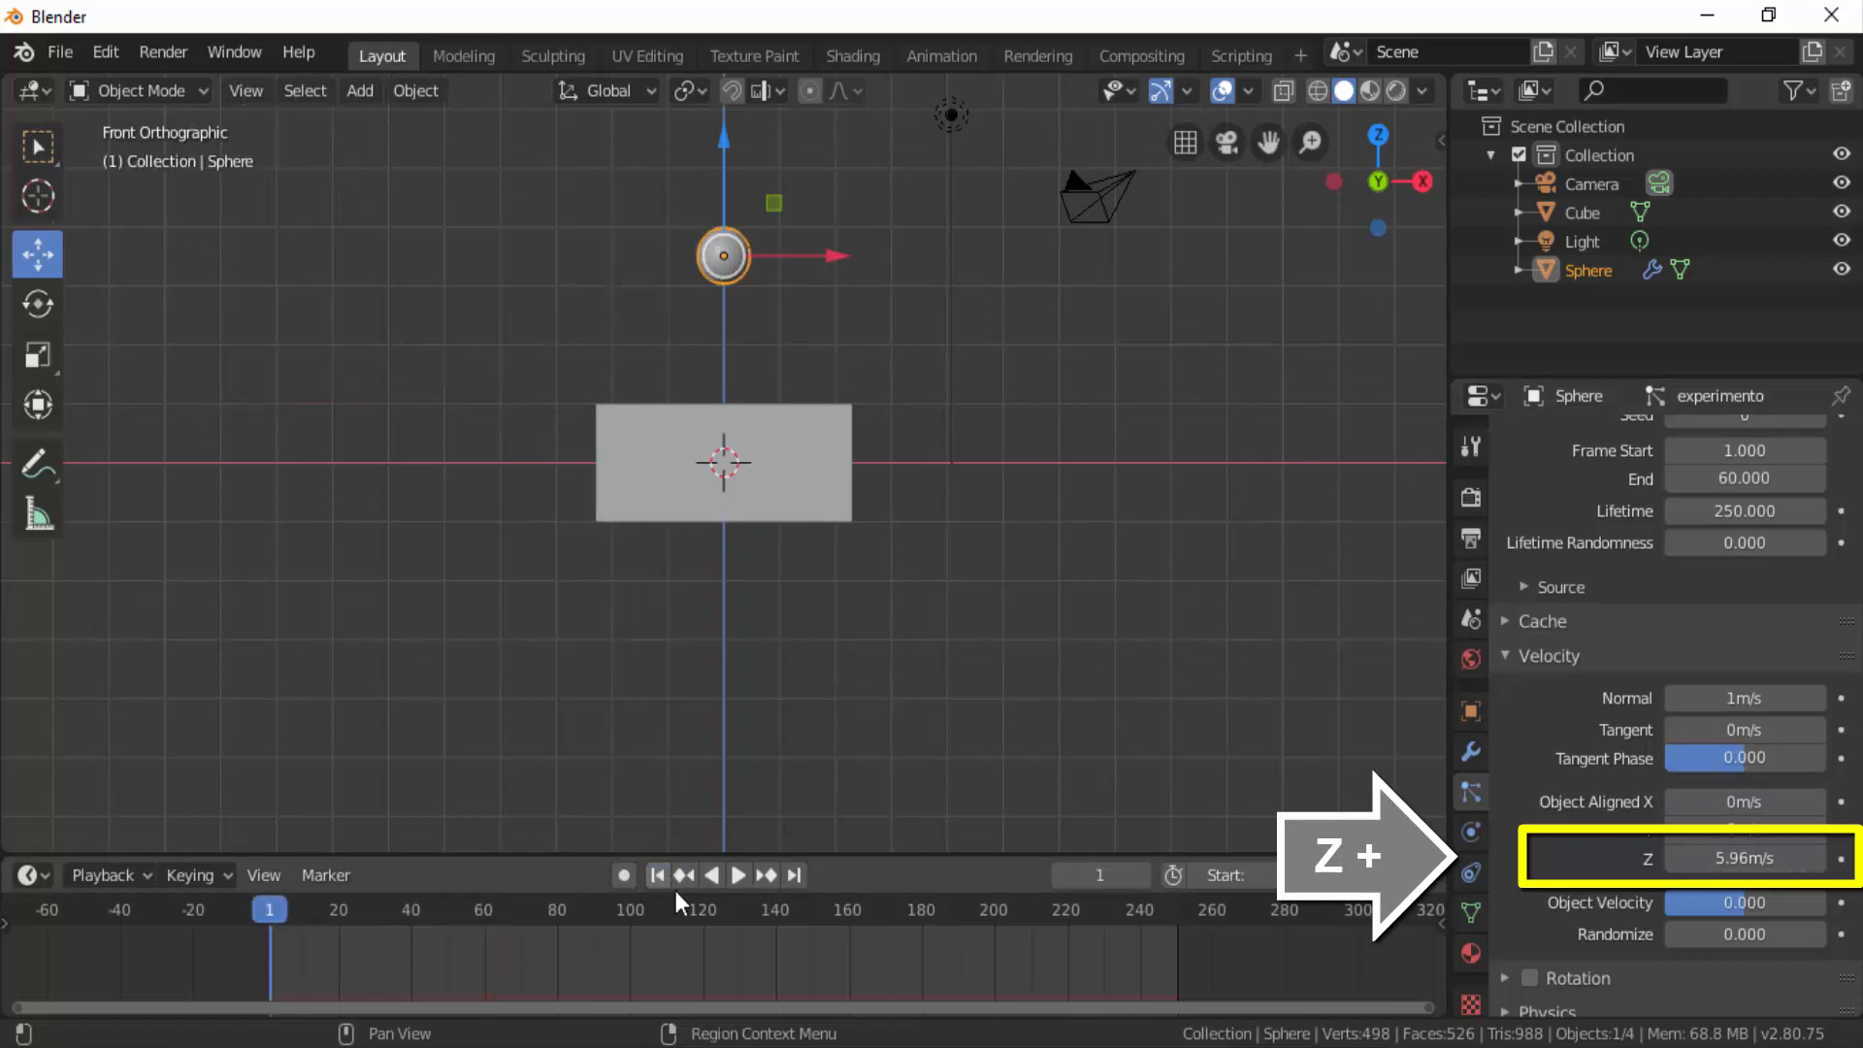
{"action": "left_click", "coordinate": [736, 875]}
{"action": "left_click", "coordinate": [737, 875]}
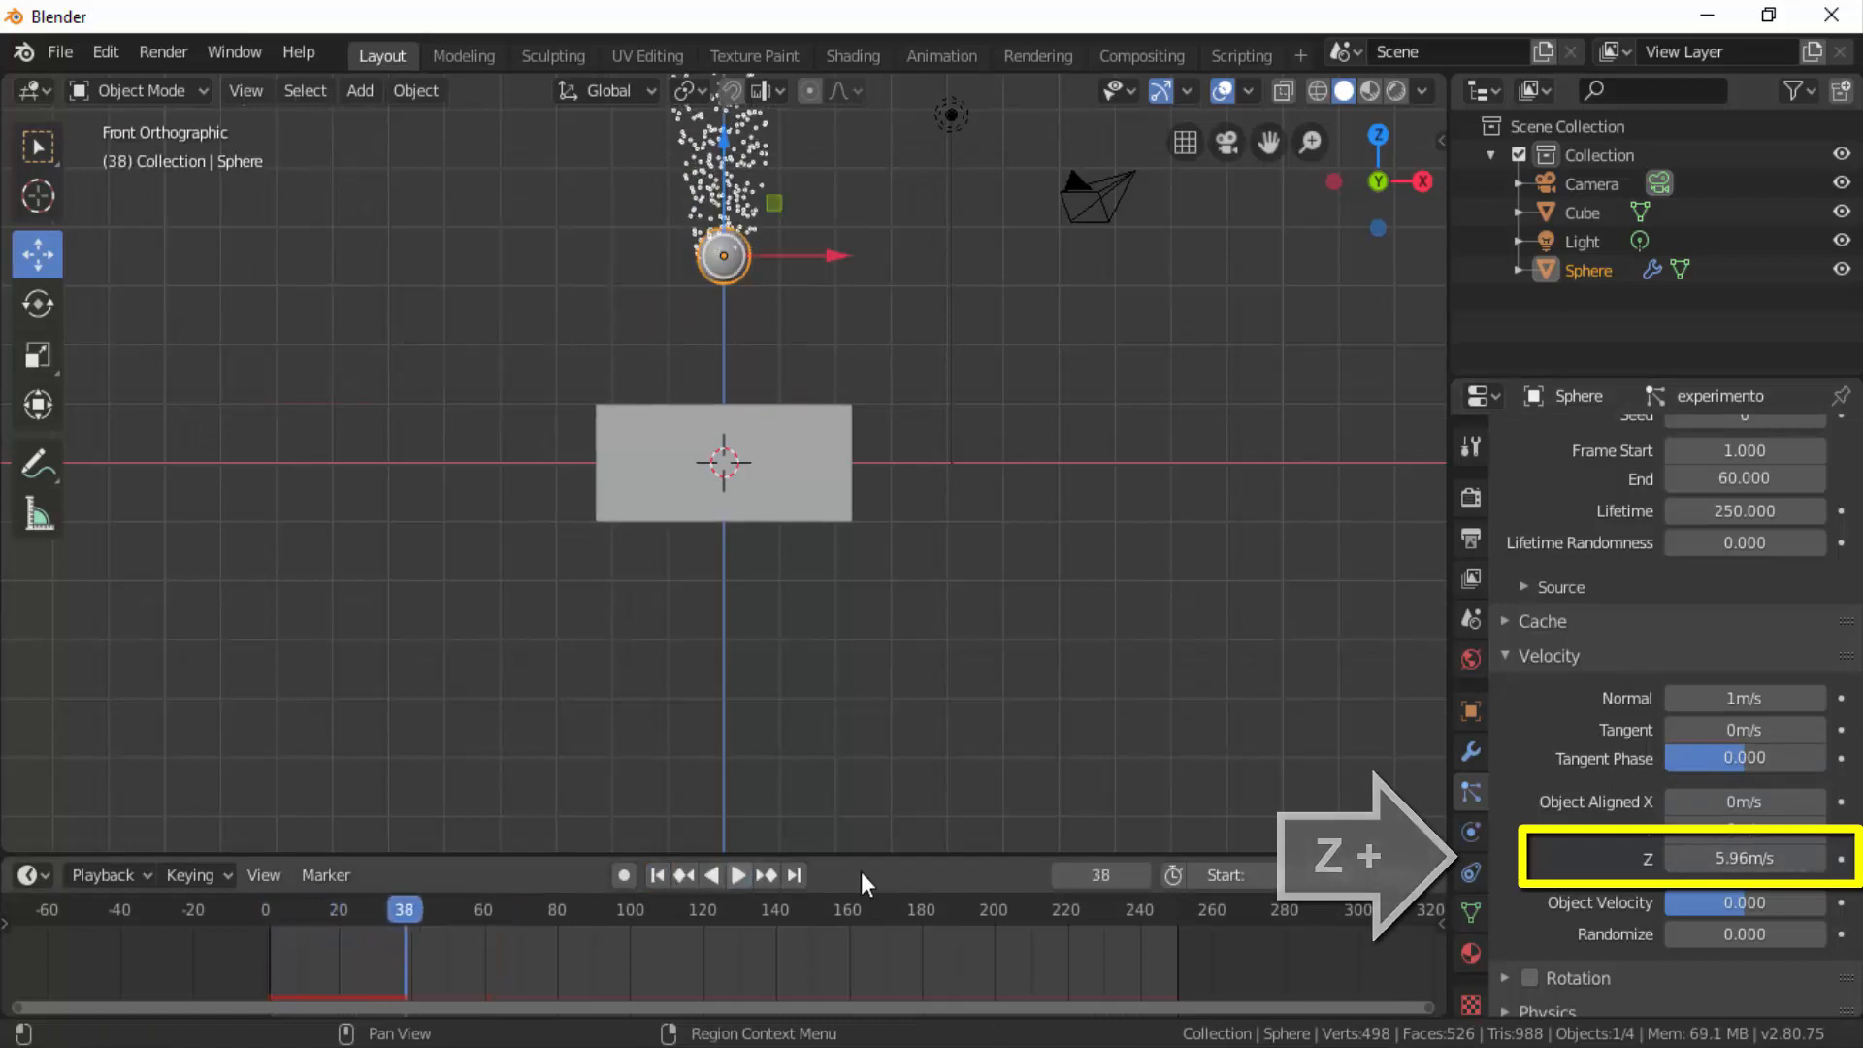
- Set the Object Aligned Z velocity to -2.15 m/s, play from frame 1 until about frame 32, and collapse the Velocity settings
{"action": "left_click_drag", "start_coordinate": [1746, 758], "coordinate": [1741, 757]}
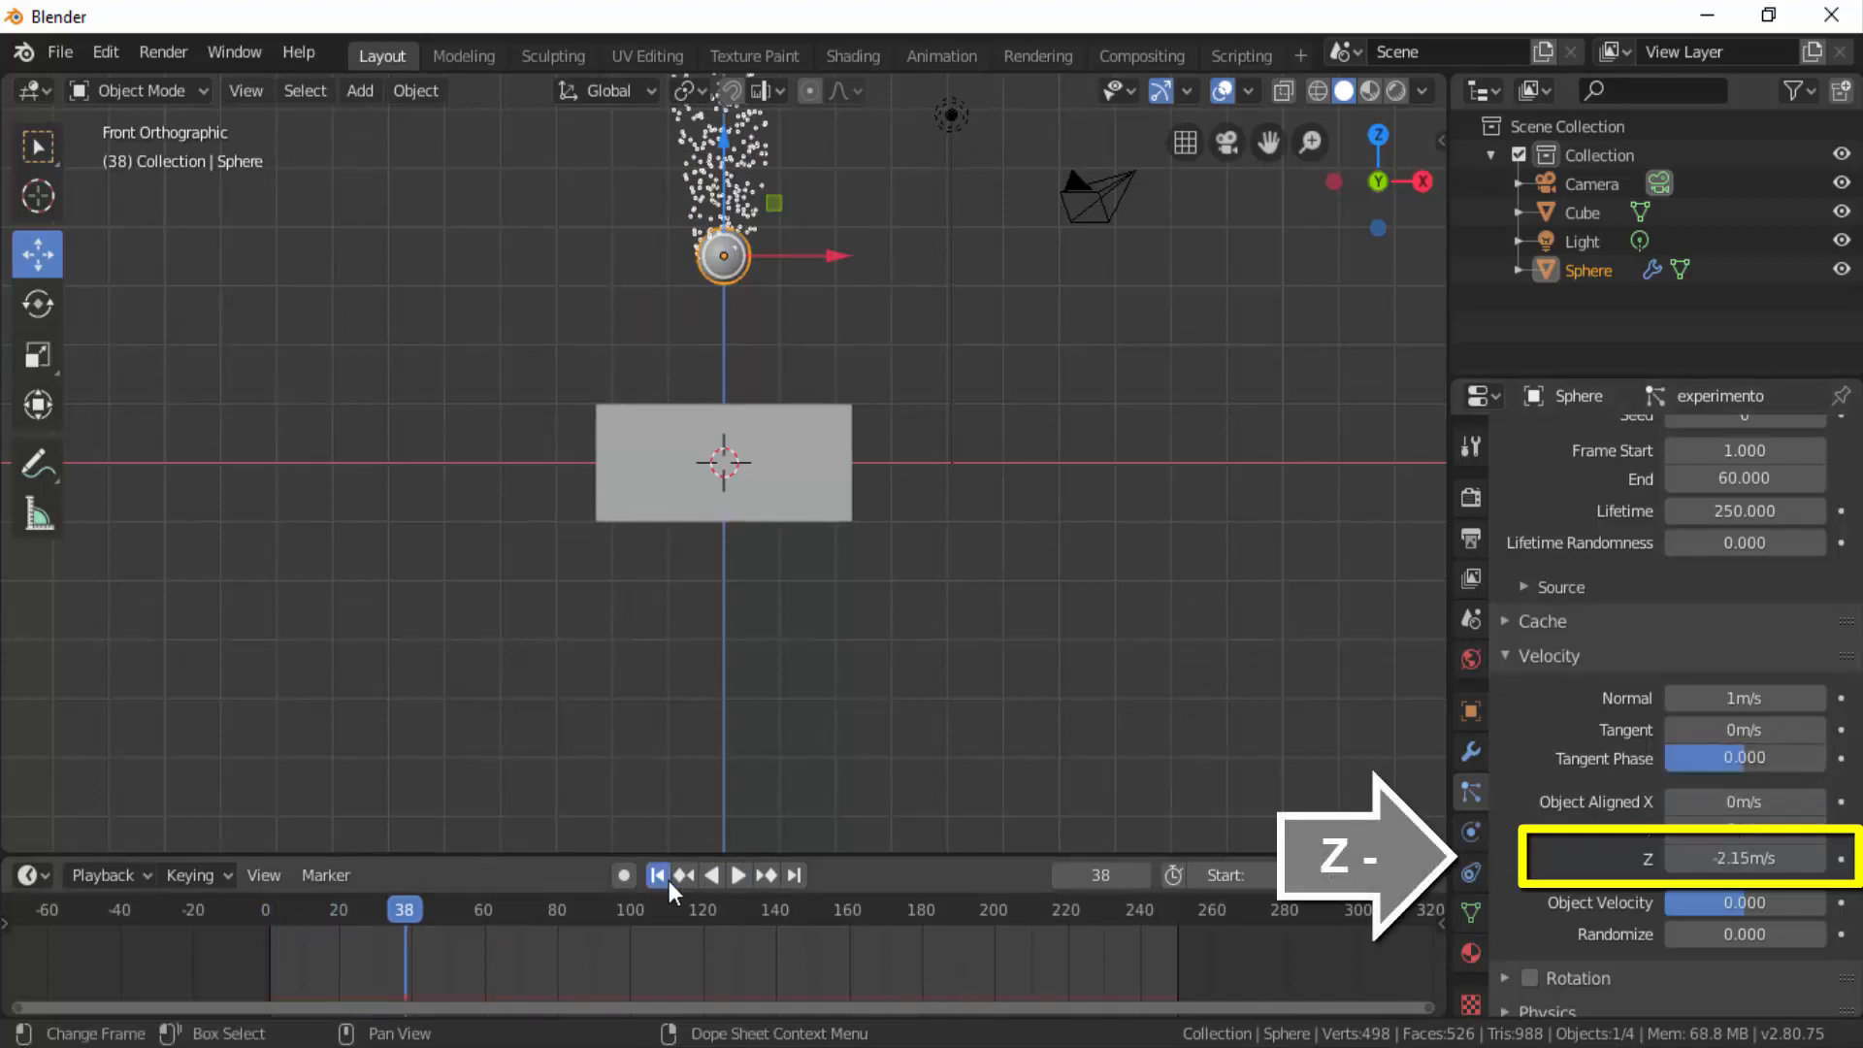
{"action": "left_click", "coordinate": [669, 879]}
{"action": "left_click", "coordinate": [739, 883]}
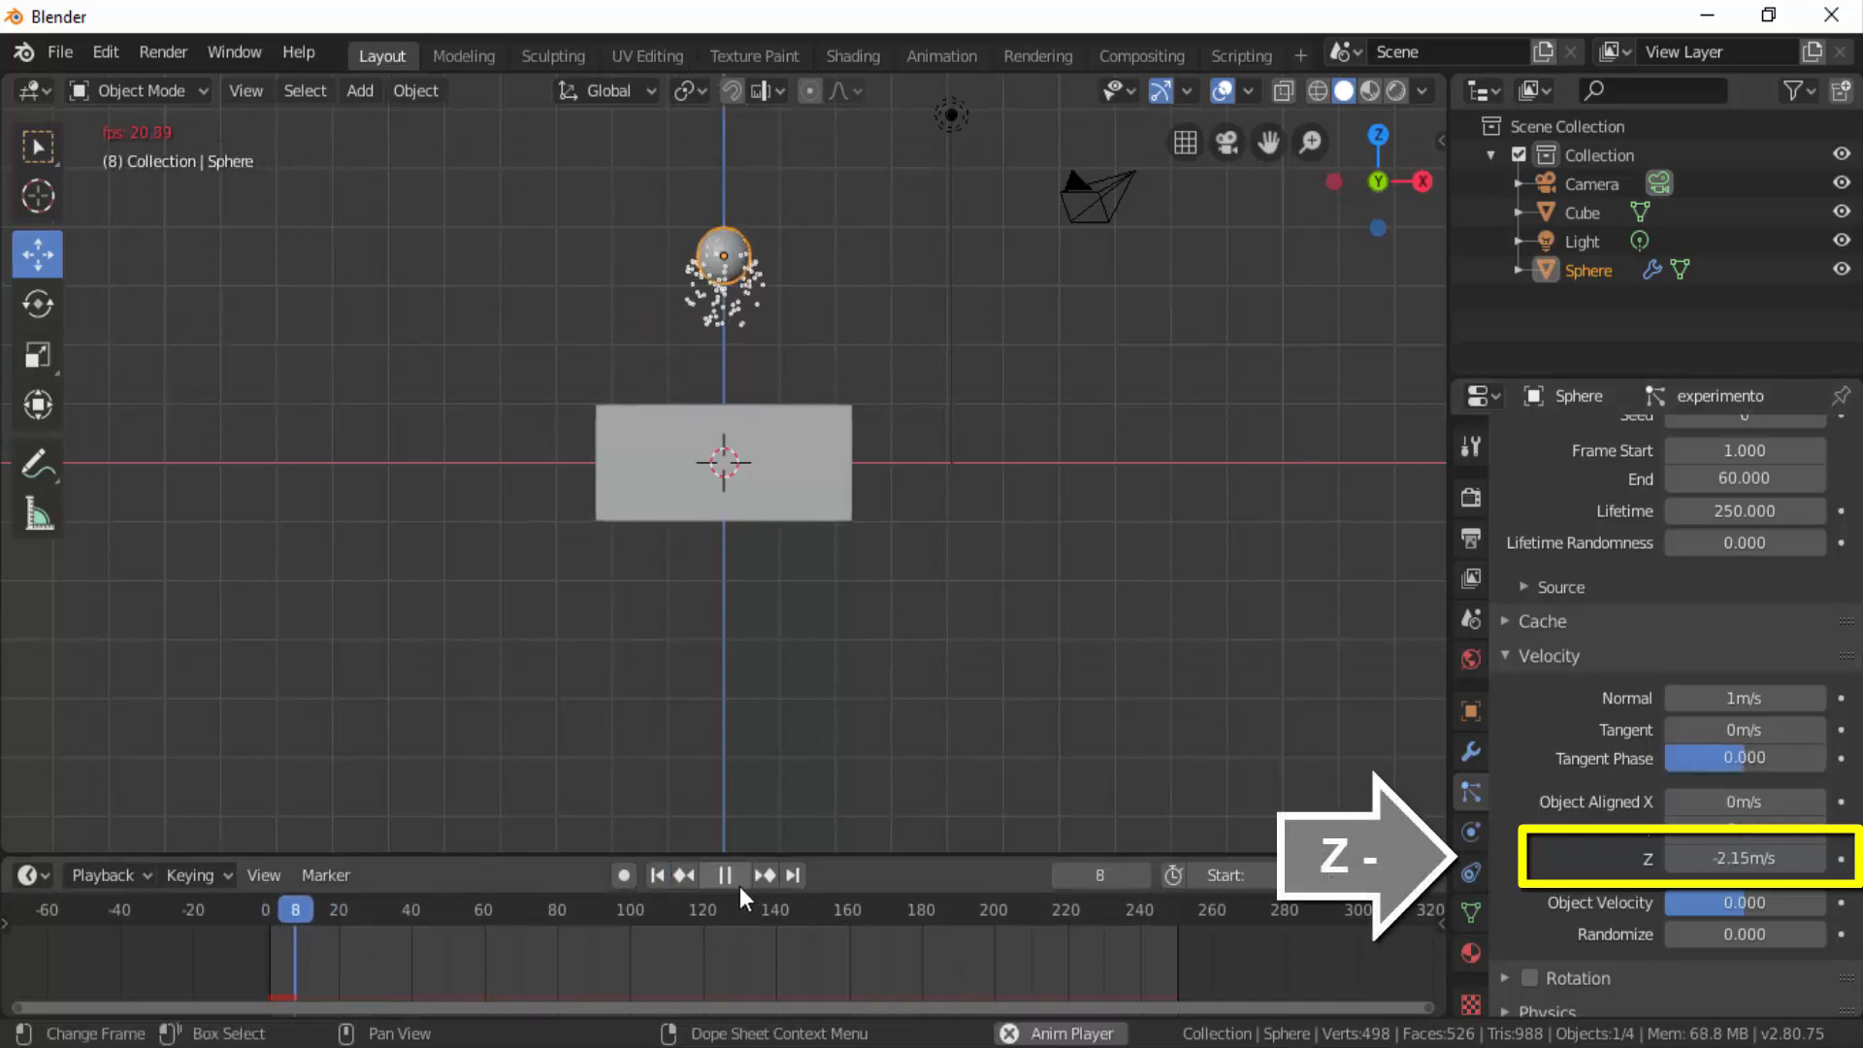
{"action": "left_click", "coordinate": [740, 883]}
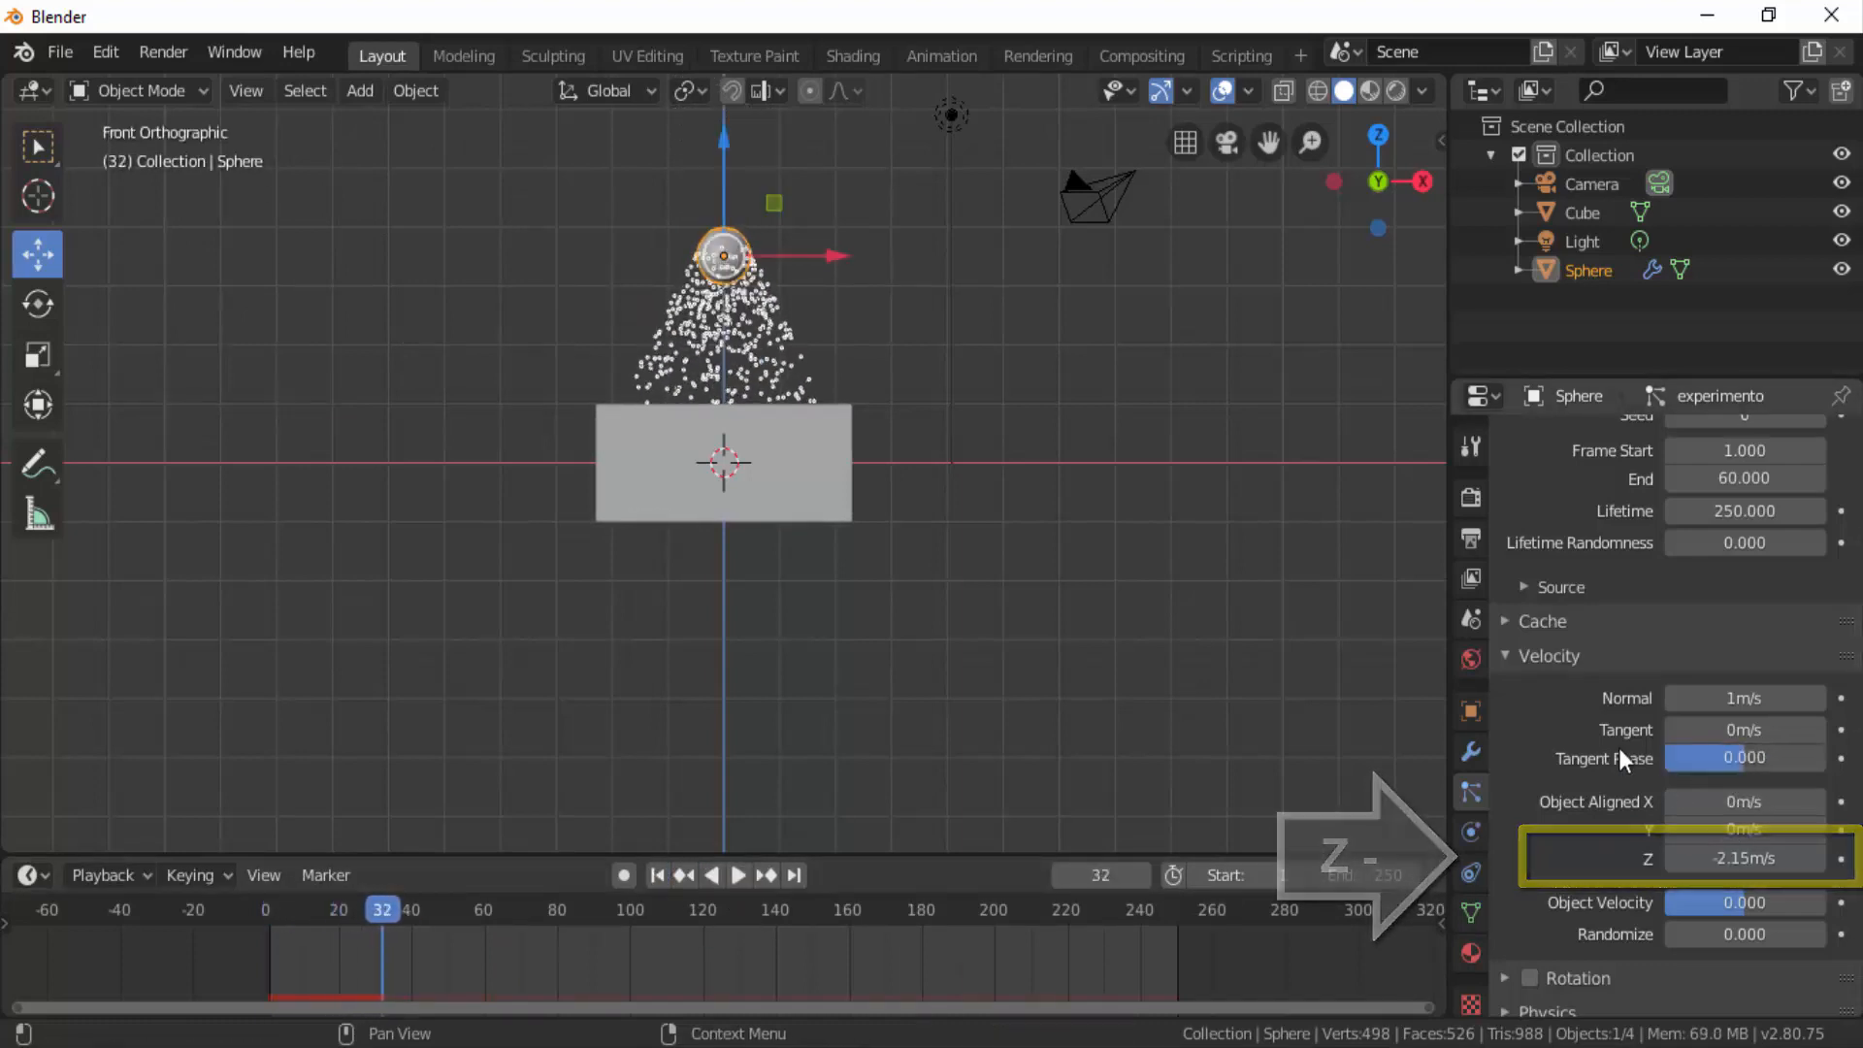
{"action": "left_click", "coordinate": [1506, 657]}
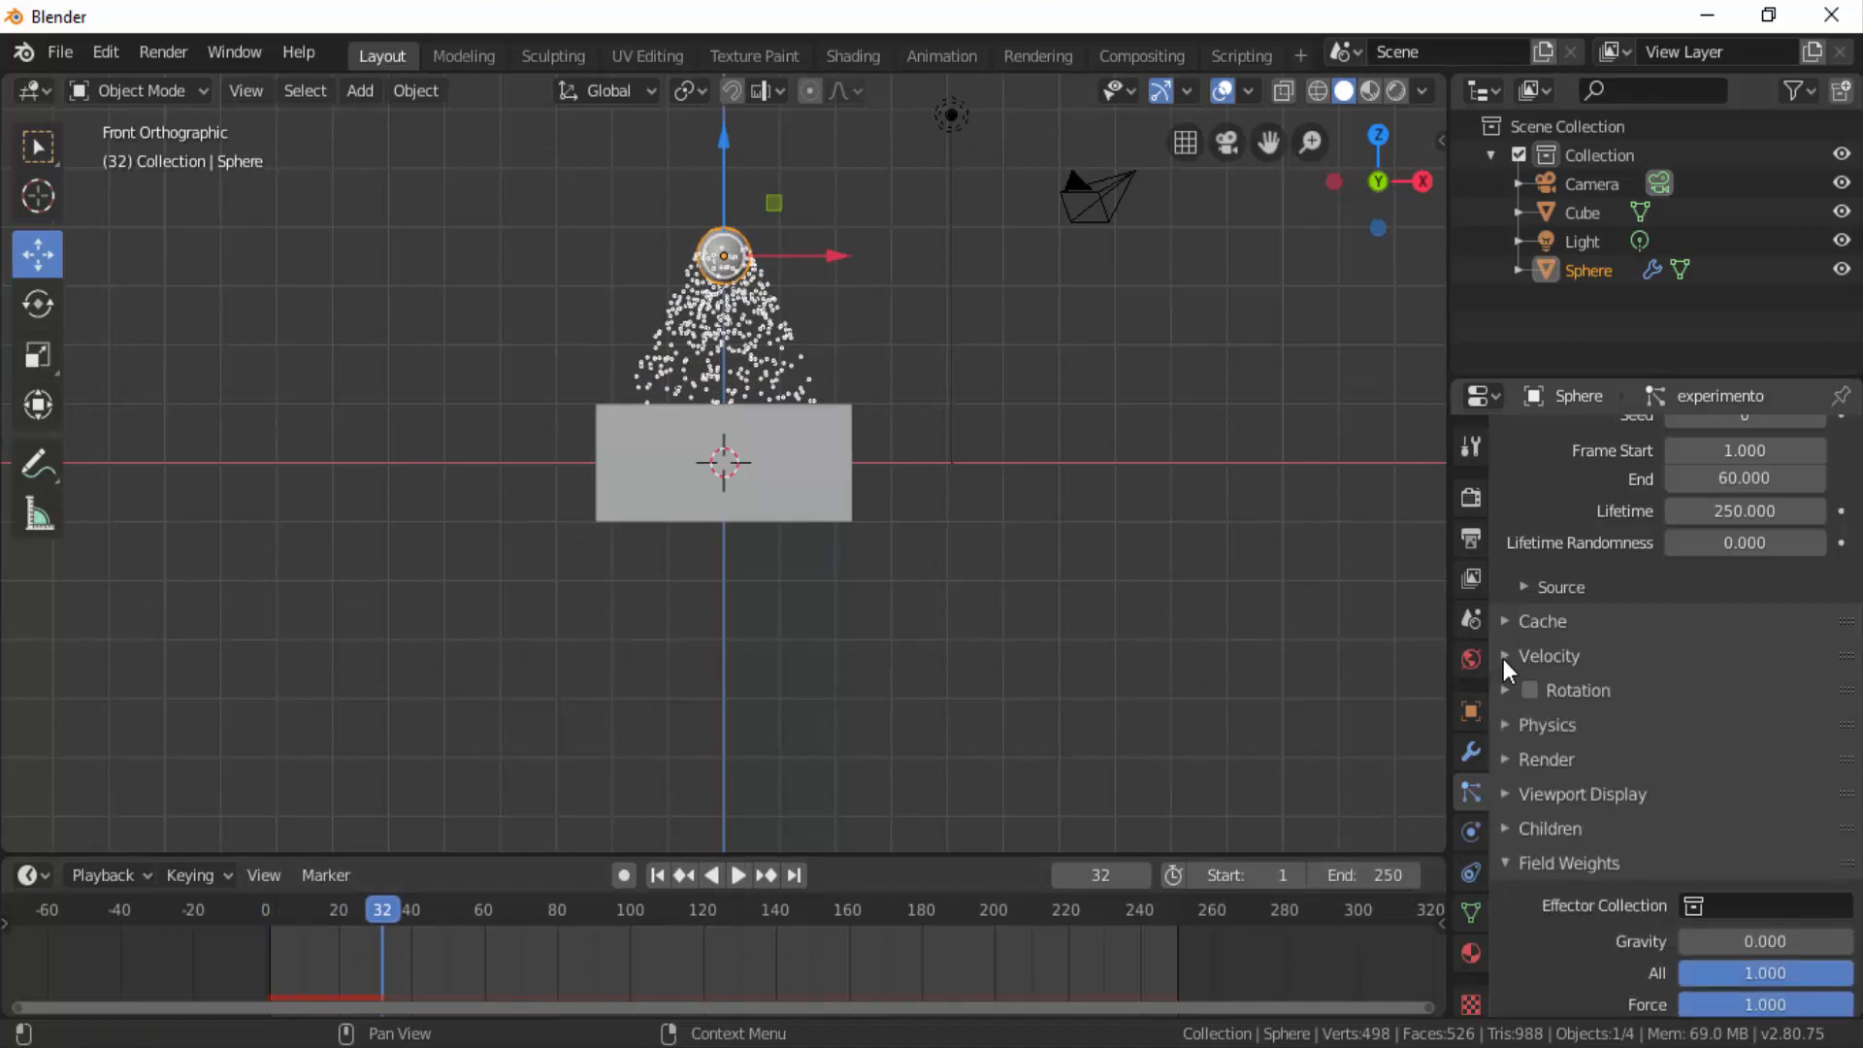
- Look through the camera, render the current frame as an image to check the particles, and close the render window
{"action": "left_click", "coordinate": [1227, 141]}
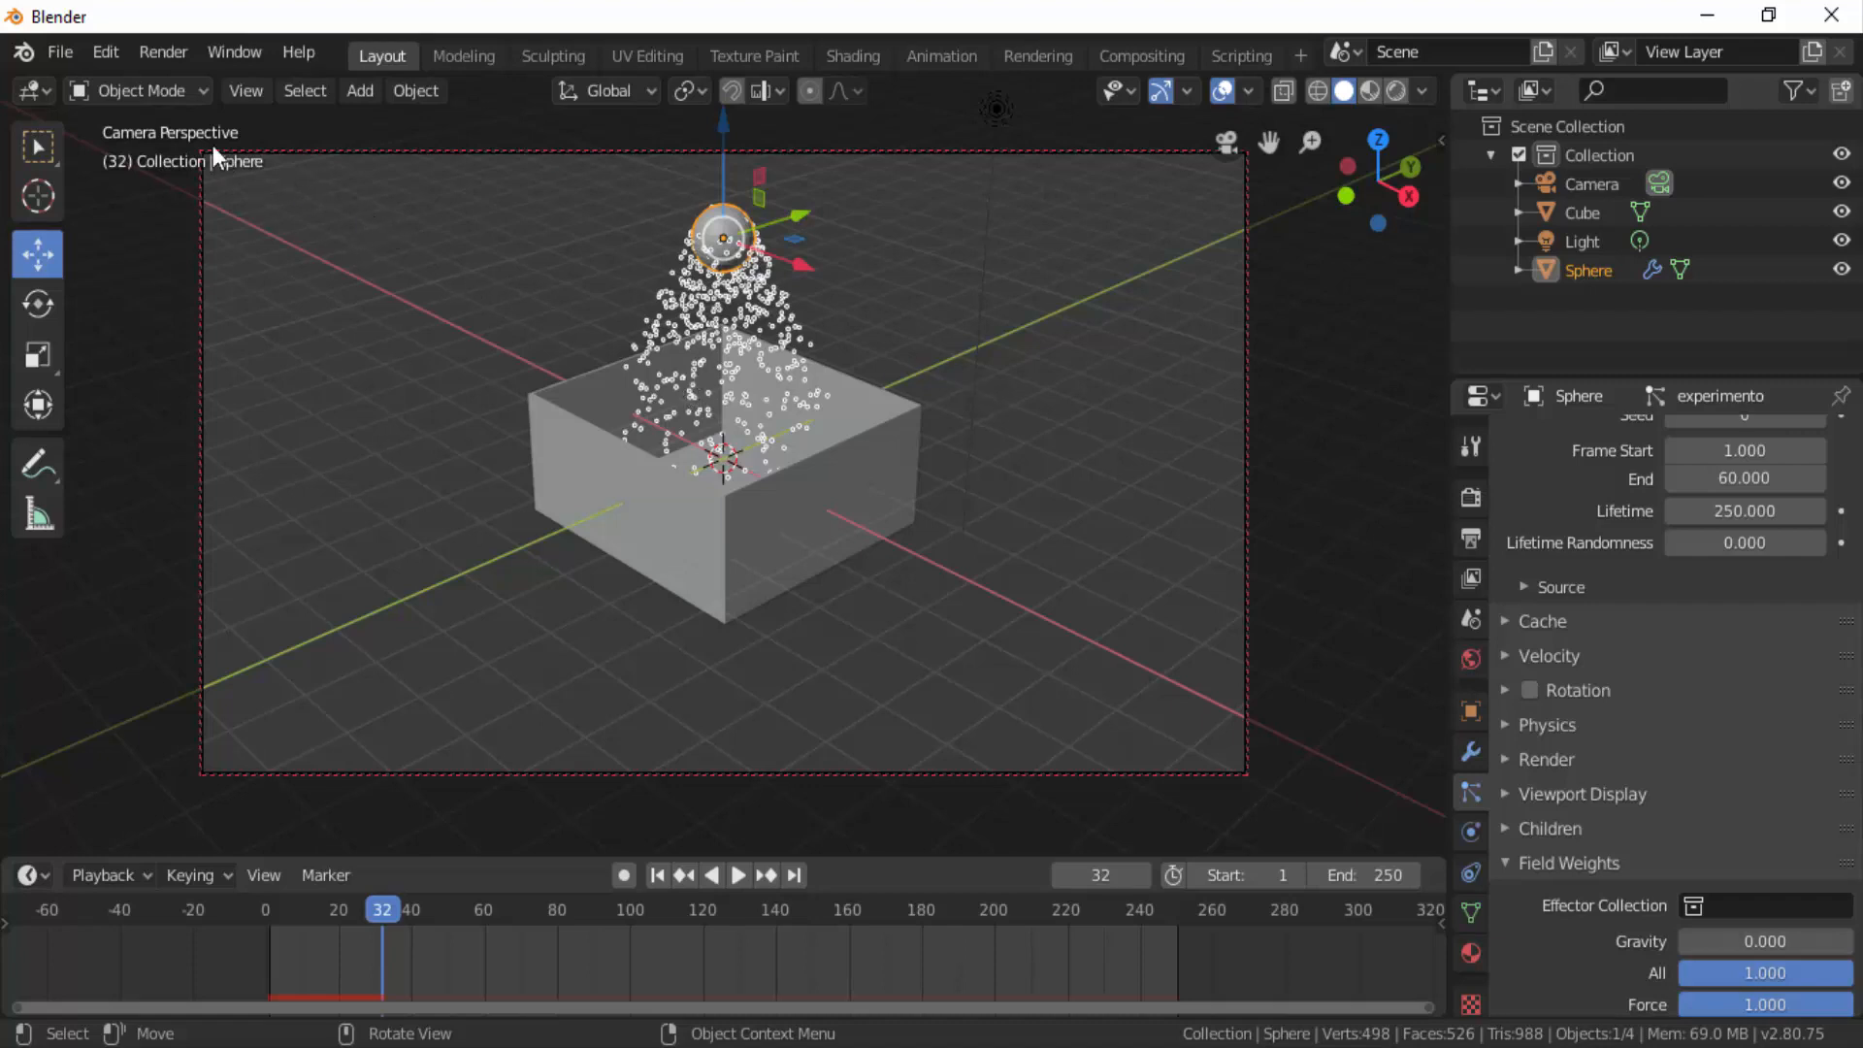
{"action": "left_click", "coordinate": [162, 53]}
{"action": "left_click", "coordinate": [200, 87]}
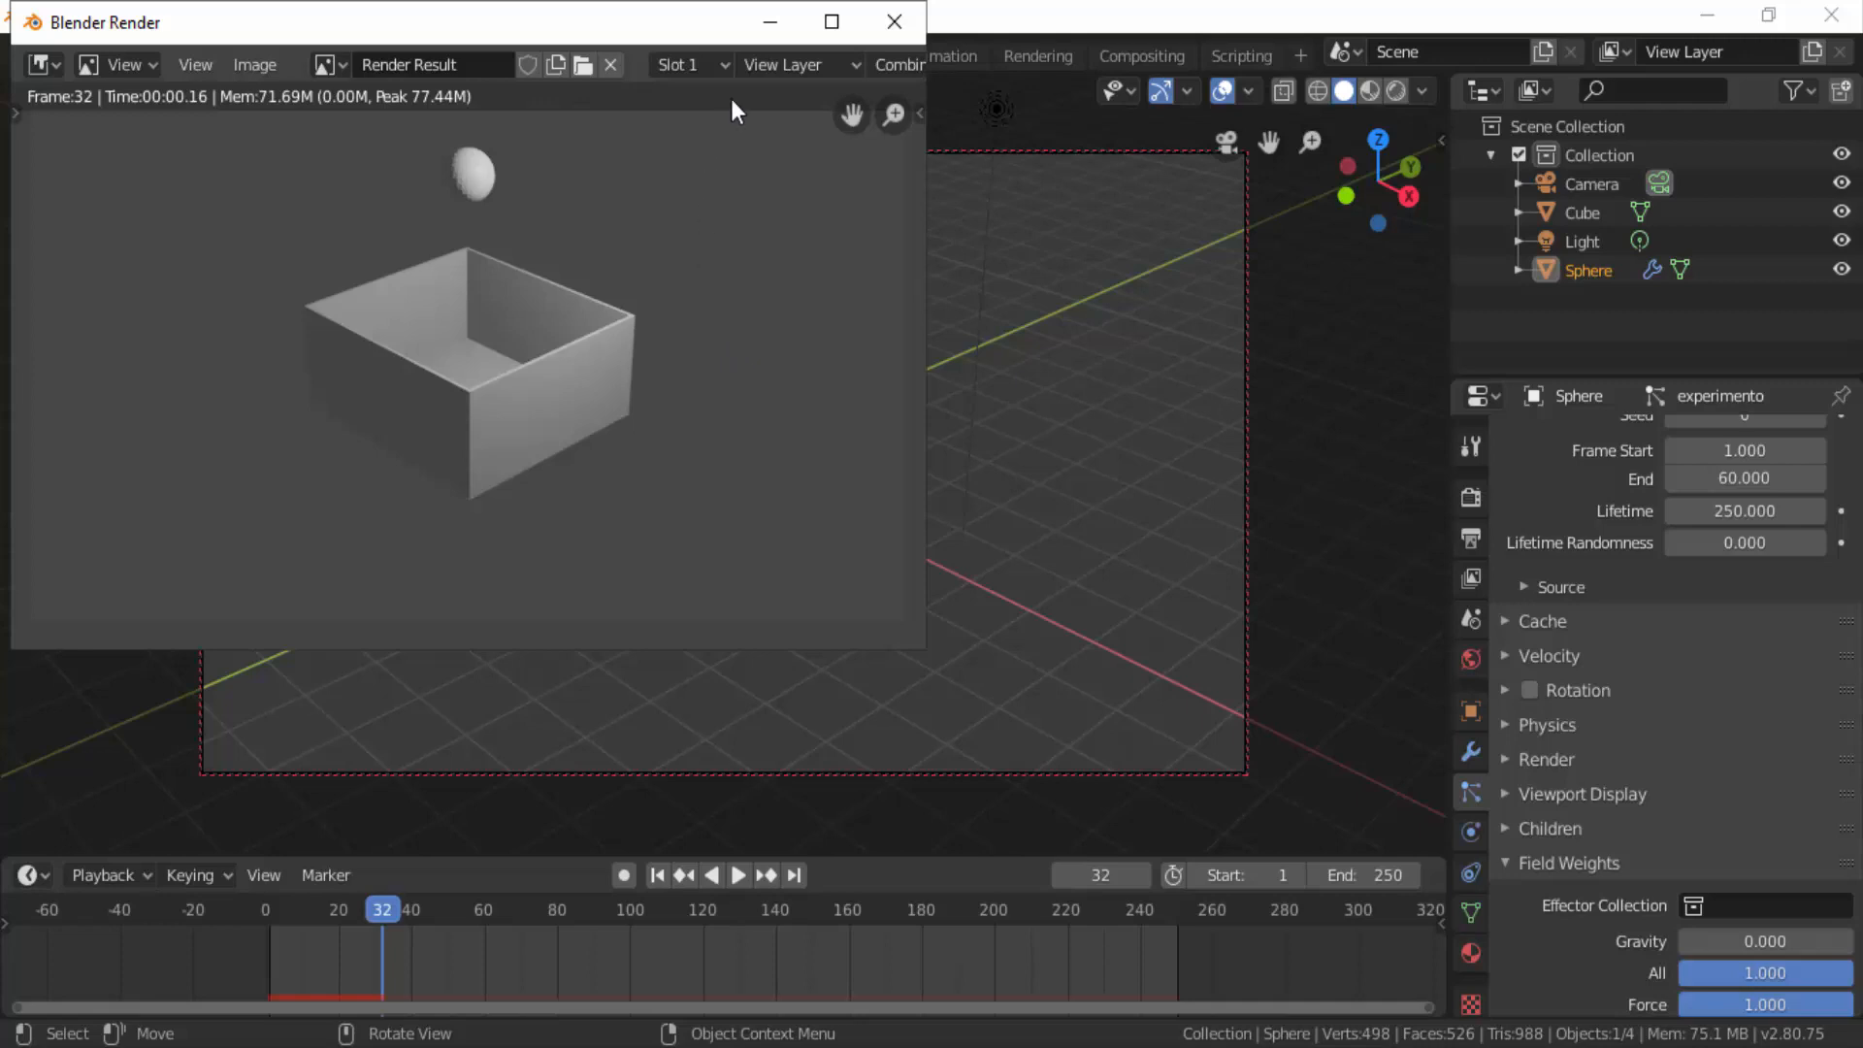
{"action": "left_click", "coordinate": [893, 21]}
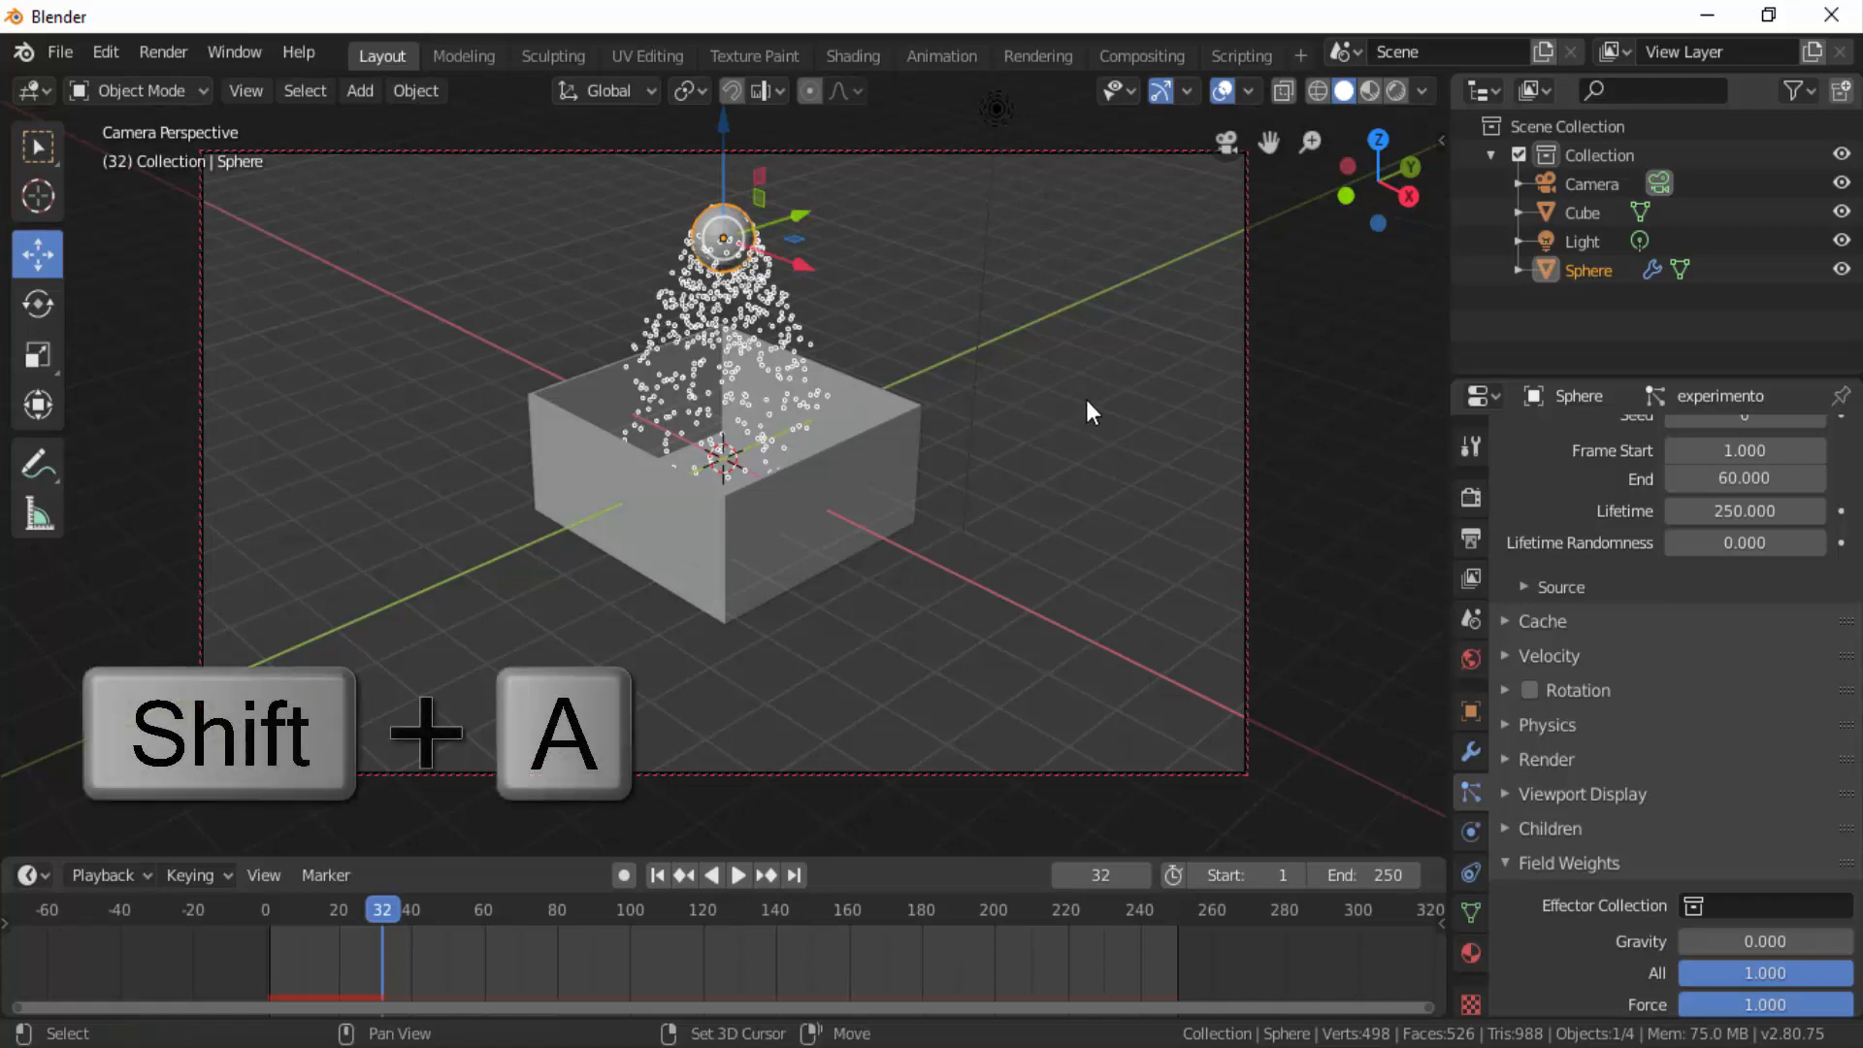
- Add an ico sphere and move it along the X axis out of the box to the camera frame's near corner
{"action": "key", "text": "shift+a"}
{"action": "mouse_move", "coordinate": [1086, 400]}
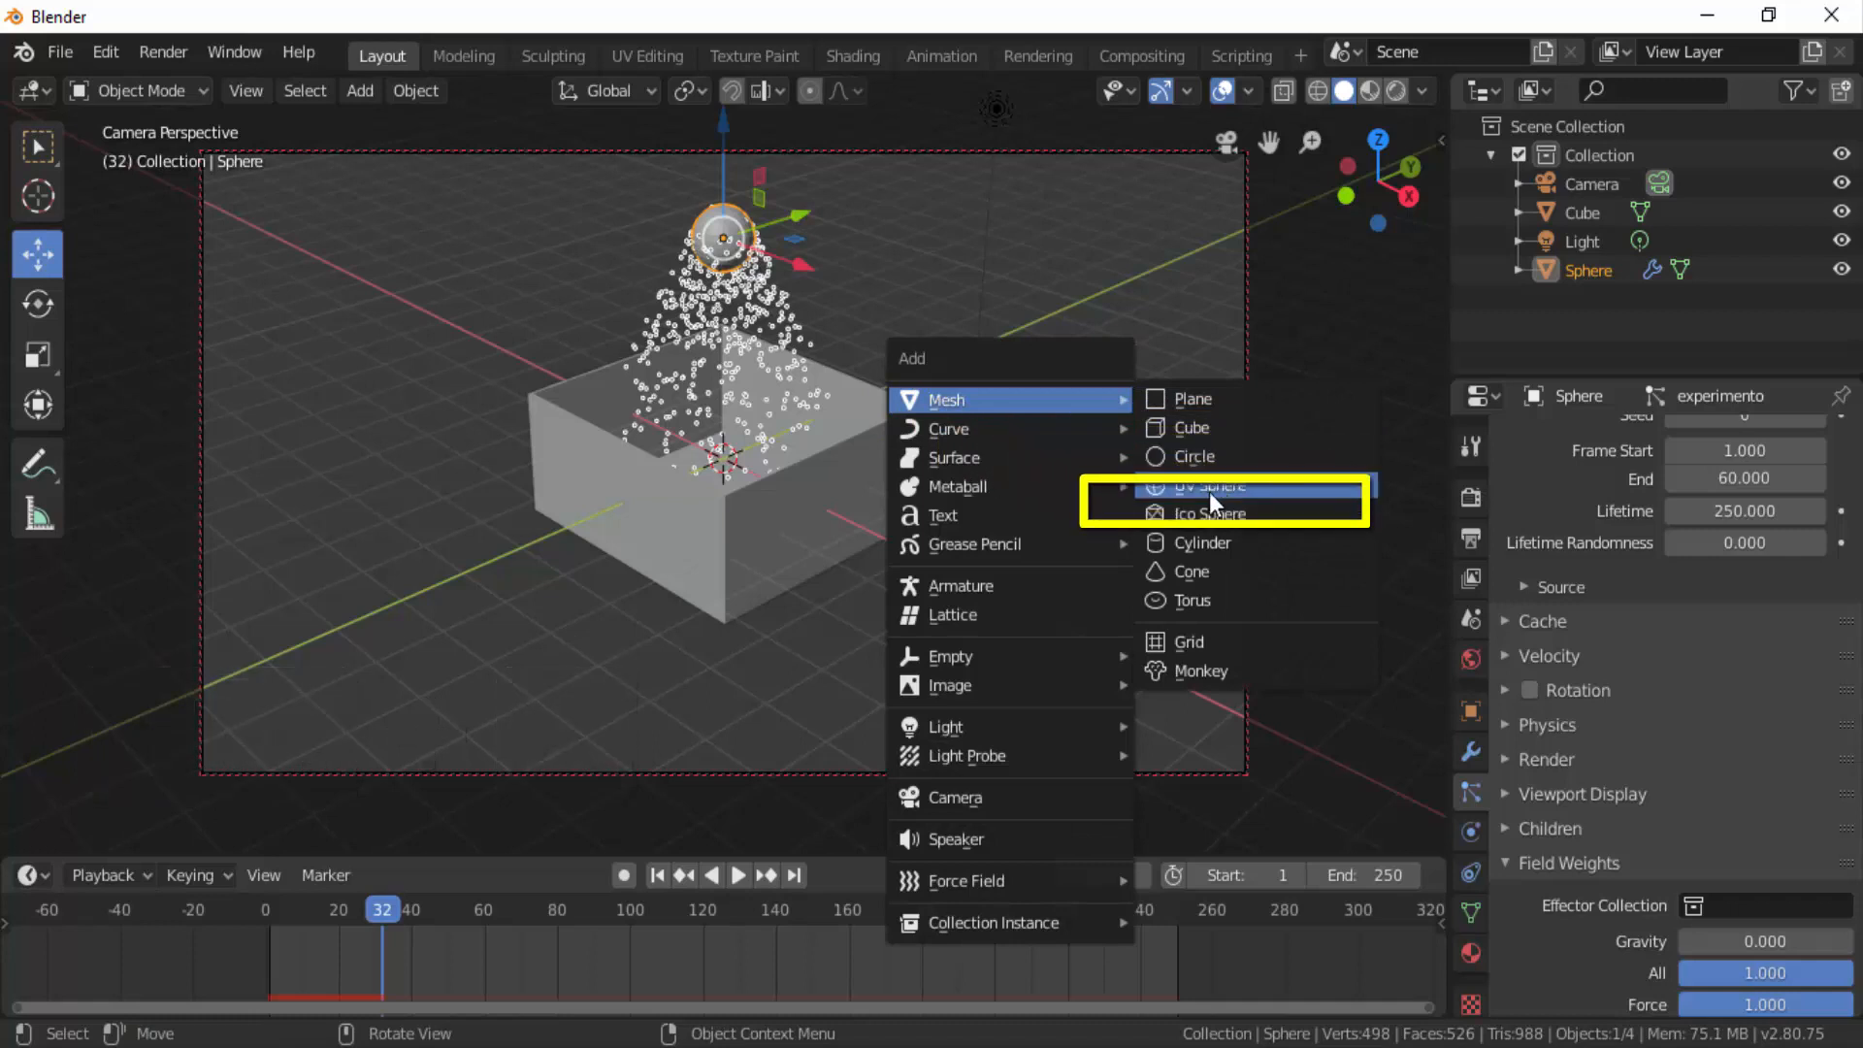
{"action": "left_click", "coordinate": [1196, 514]}
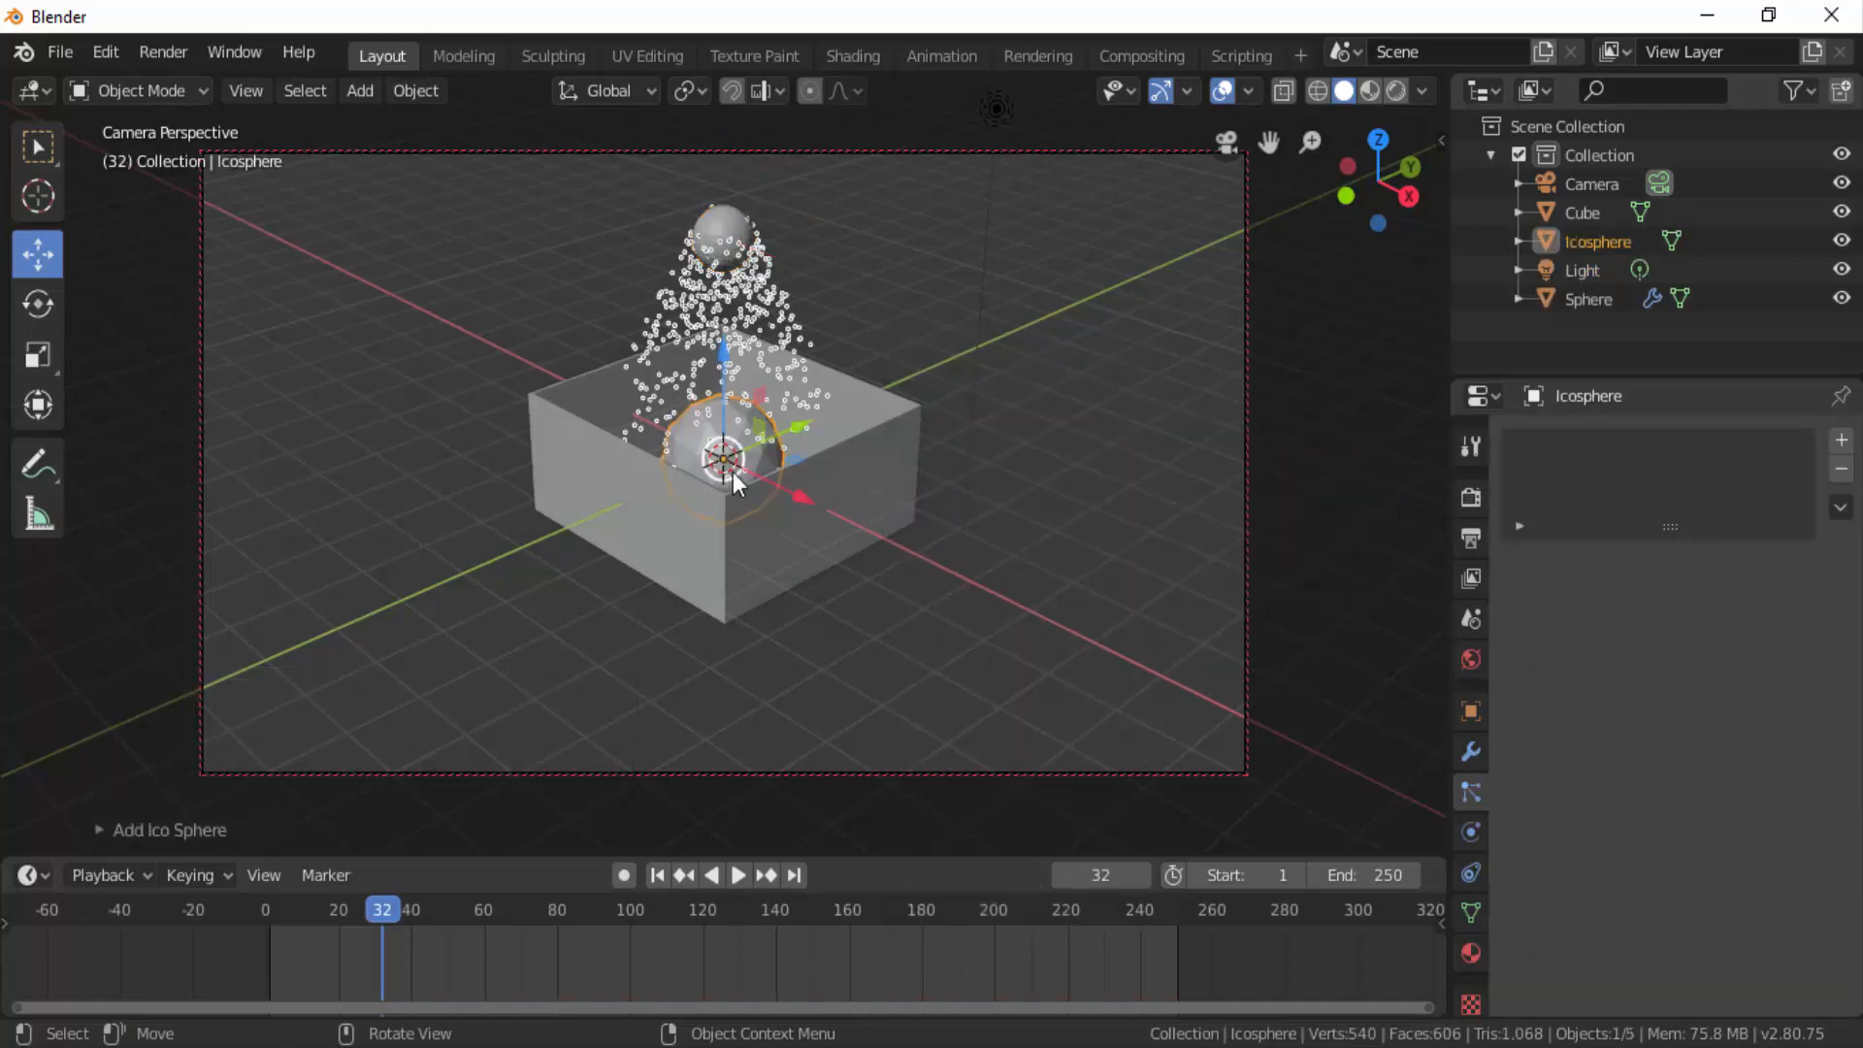
{"action": "left_click_drag", "start_coordinate": [807, 504], "coordinate": [1240, 706]}
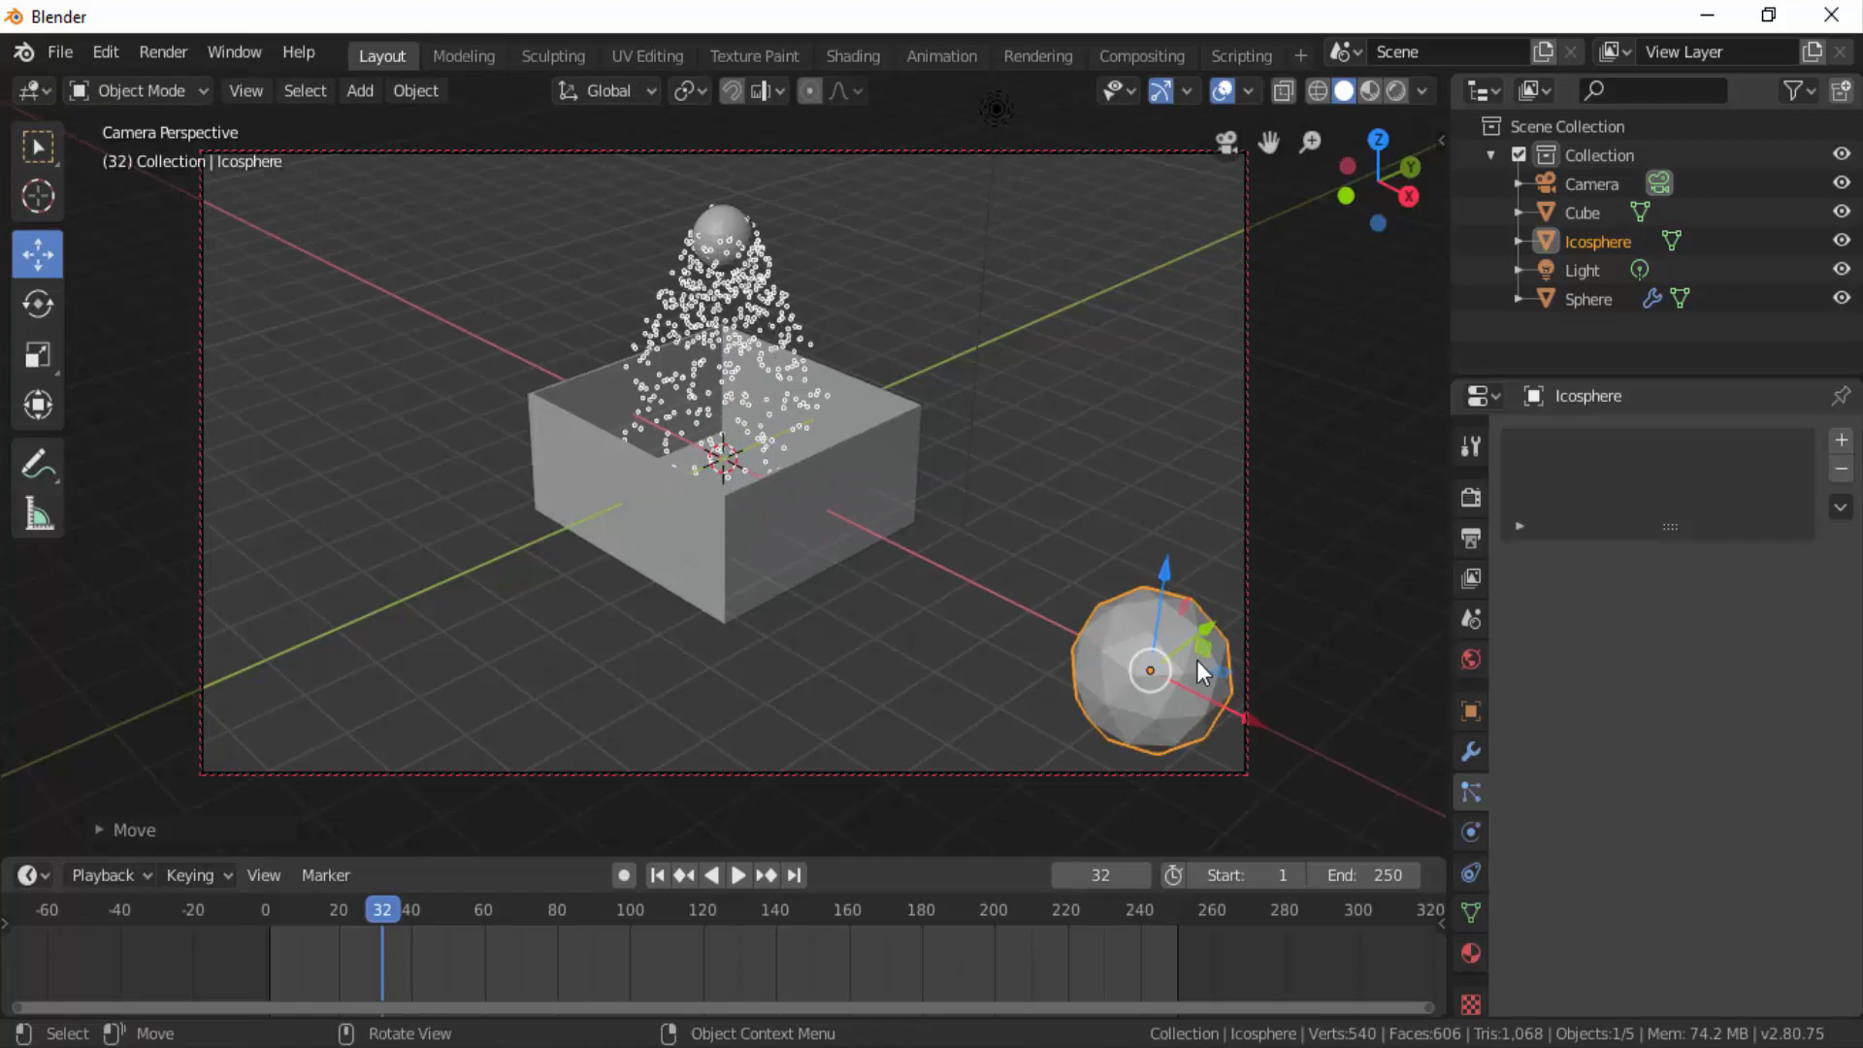
- Set the emitter sphere's particles to render as Object and play the animation from frame 1 until about frame 64
{"action": "left_click", "coordinate": [726, 235]}
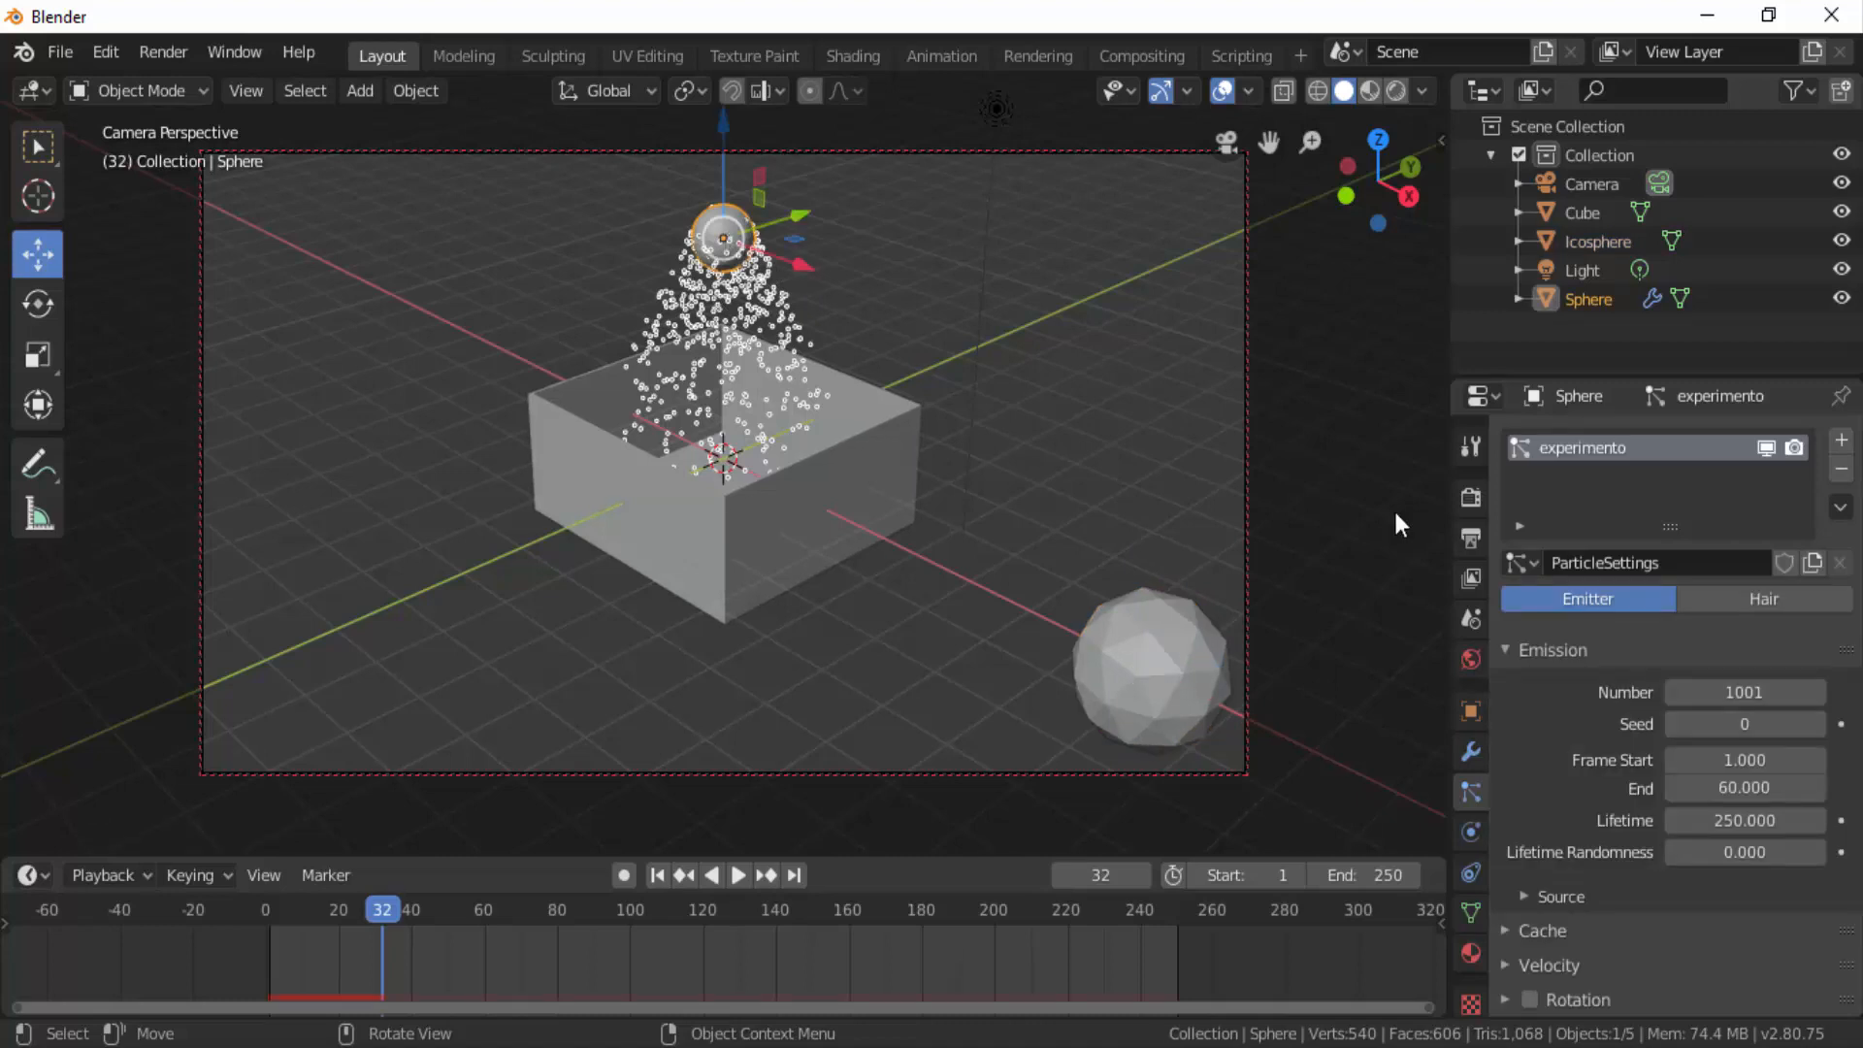
{"action": "scroll", "coordinate": [1588, 669], "scroll_direction": "down", "scroll_amount": 5}
{"action": "scroll", "coordinate": [1587, 667], "scroll_direction": "down", "scroll_amount": 3}
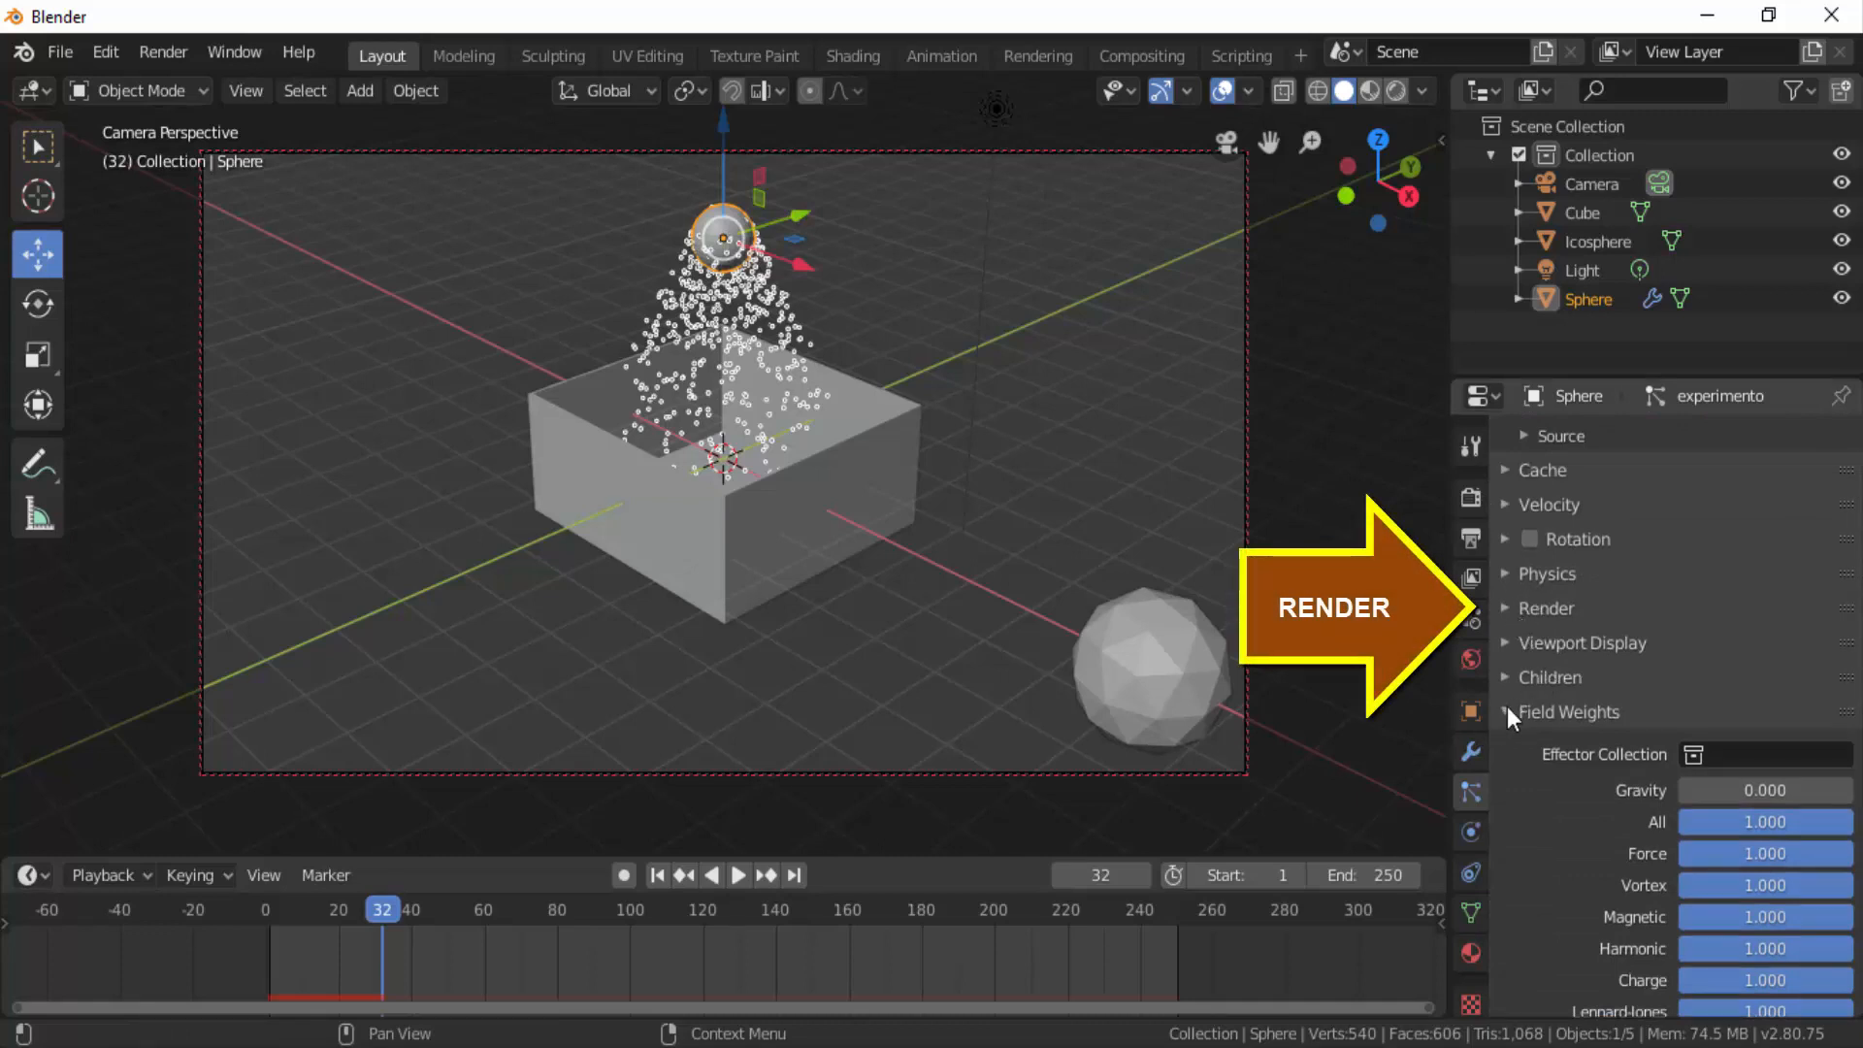
{"action": "left_click", "coordinate": [1557, 610]}
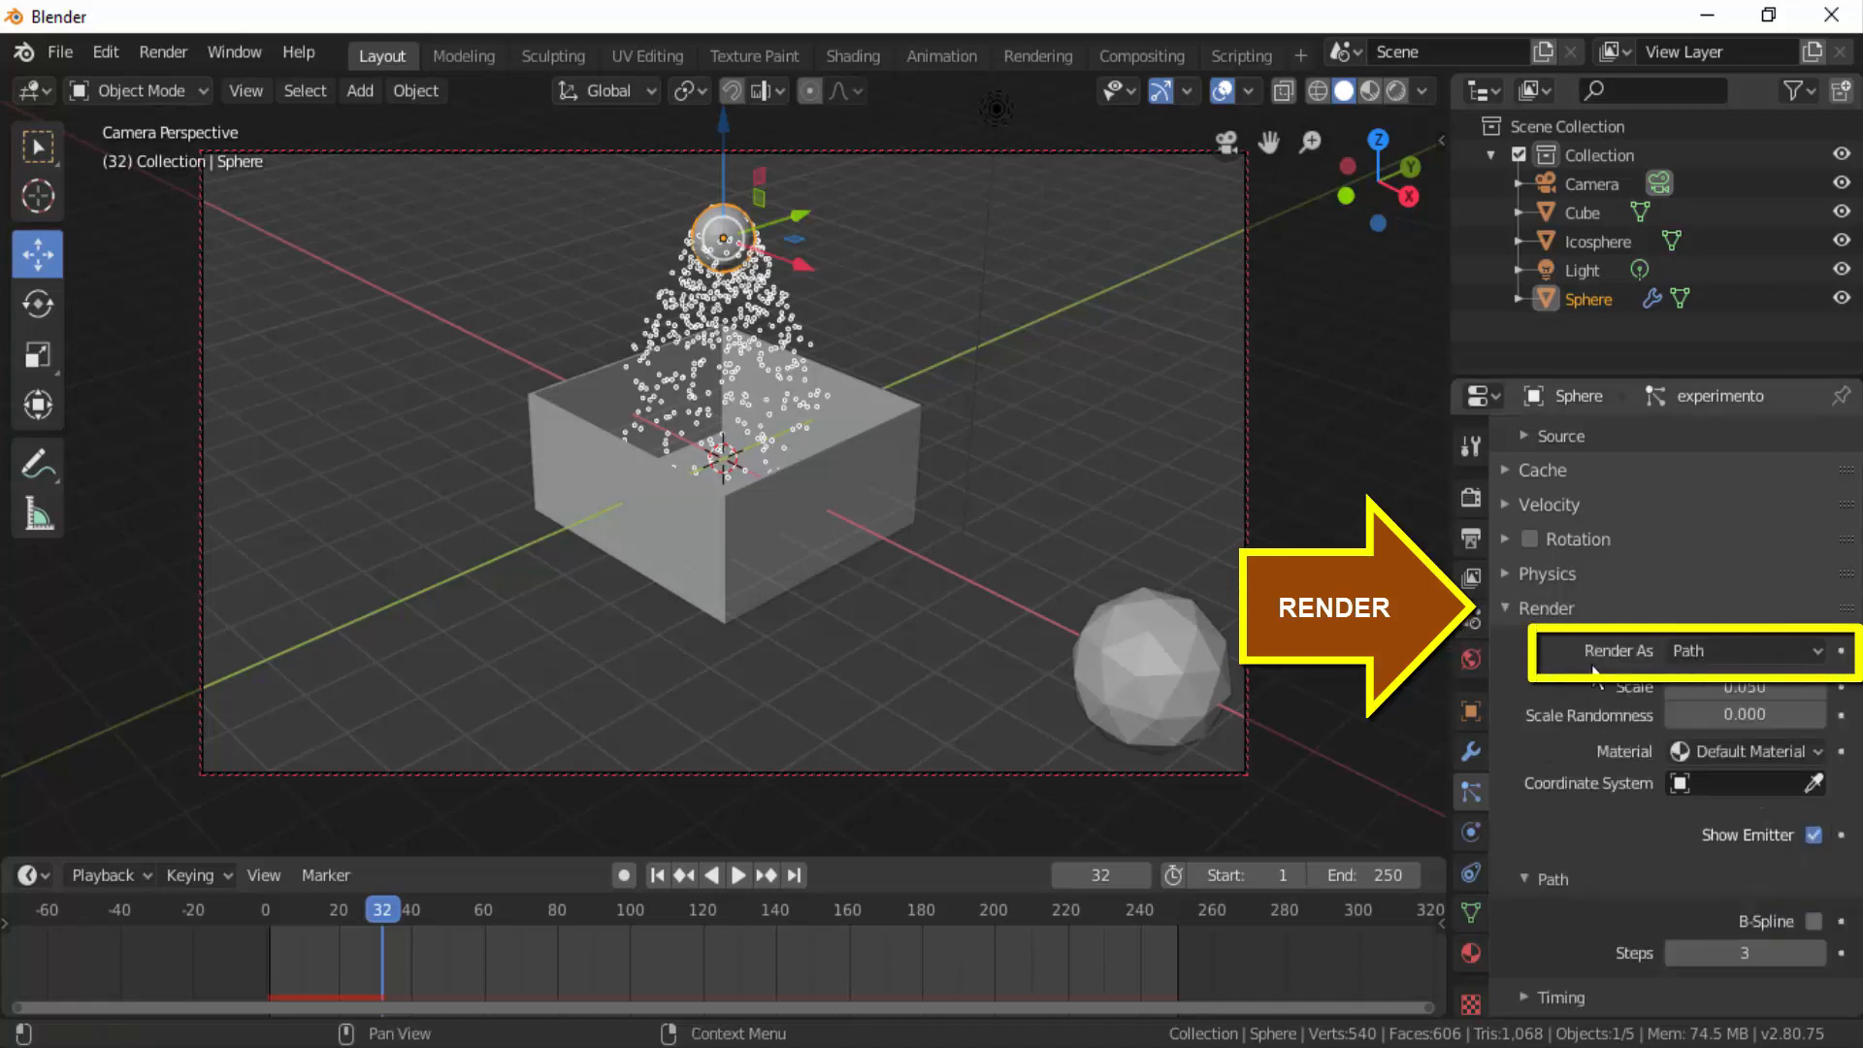
{"action": "left_click", "coordinate": [1742, 650]}
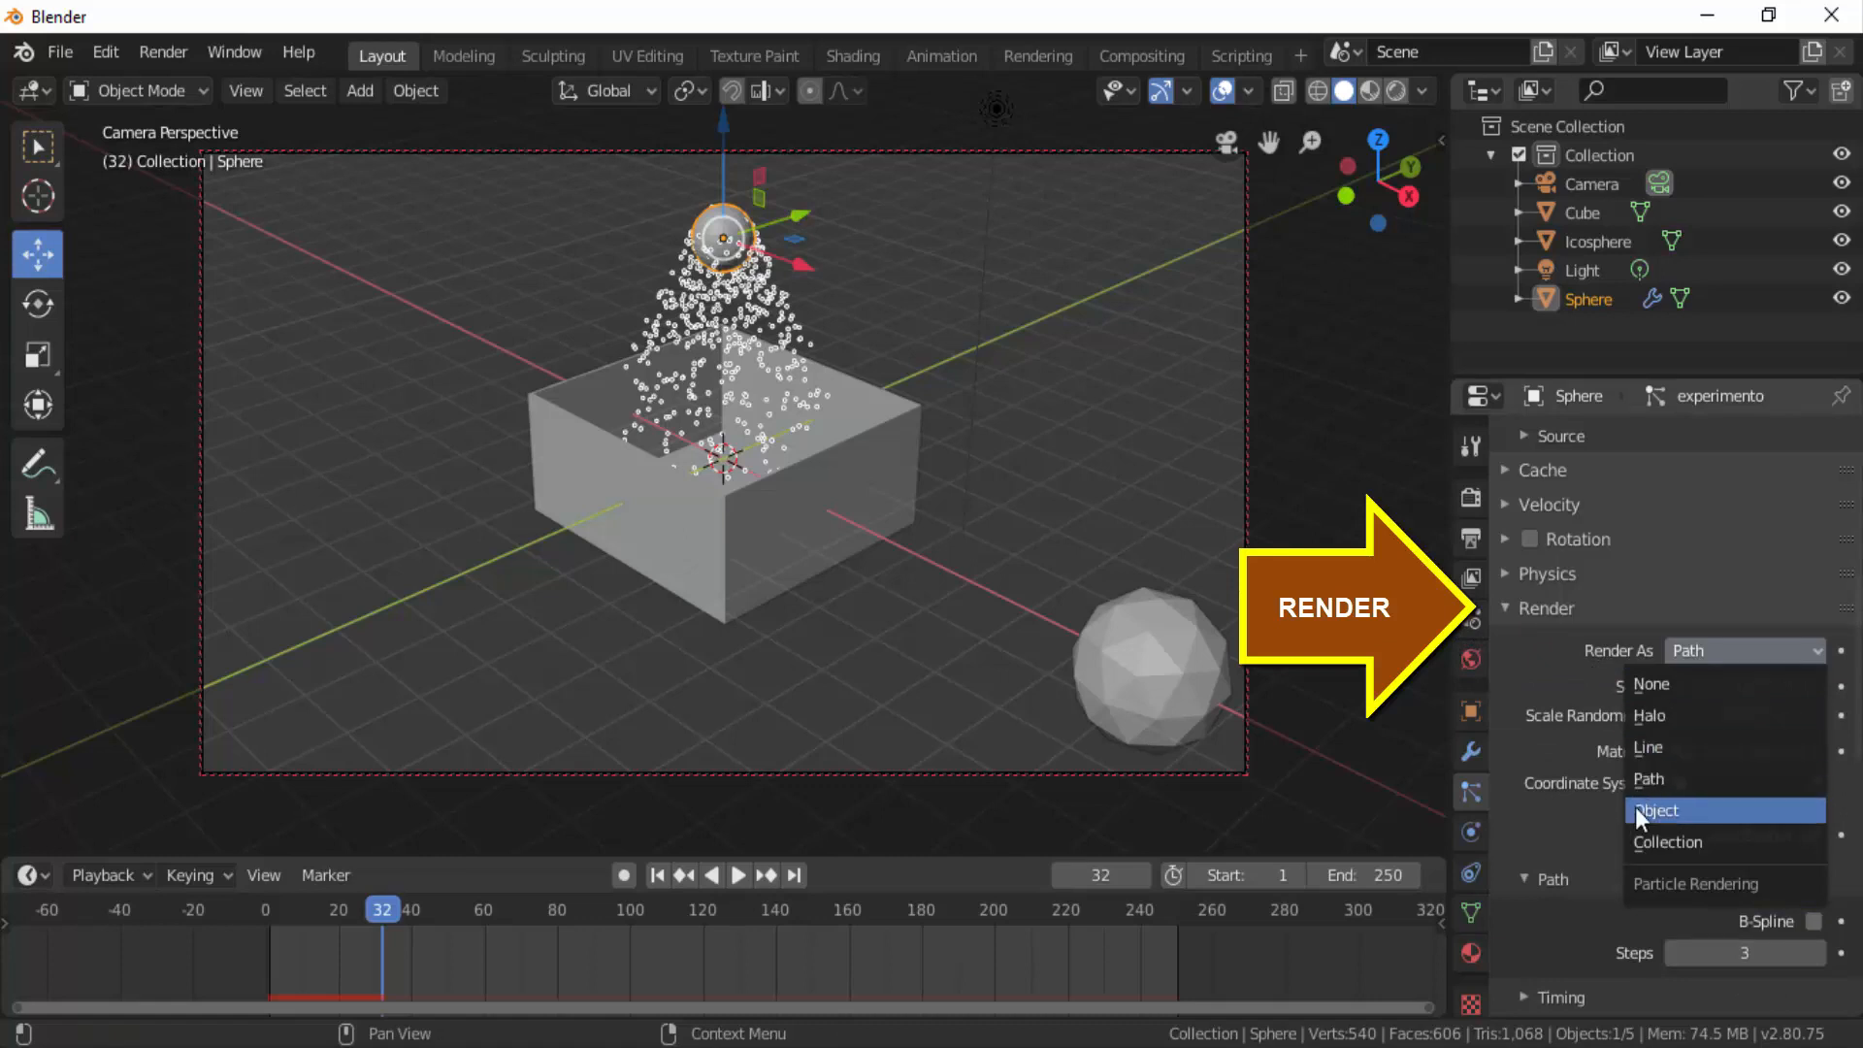
{"action": "left_click", "coordinate": [1696, 817]}
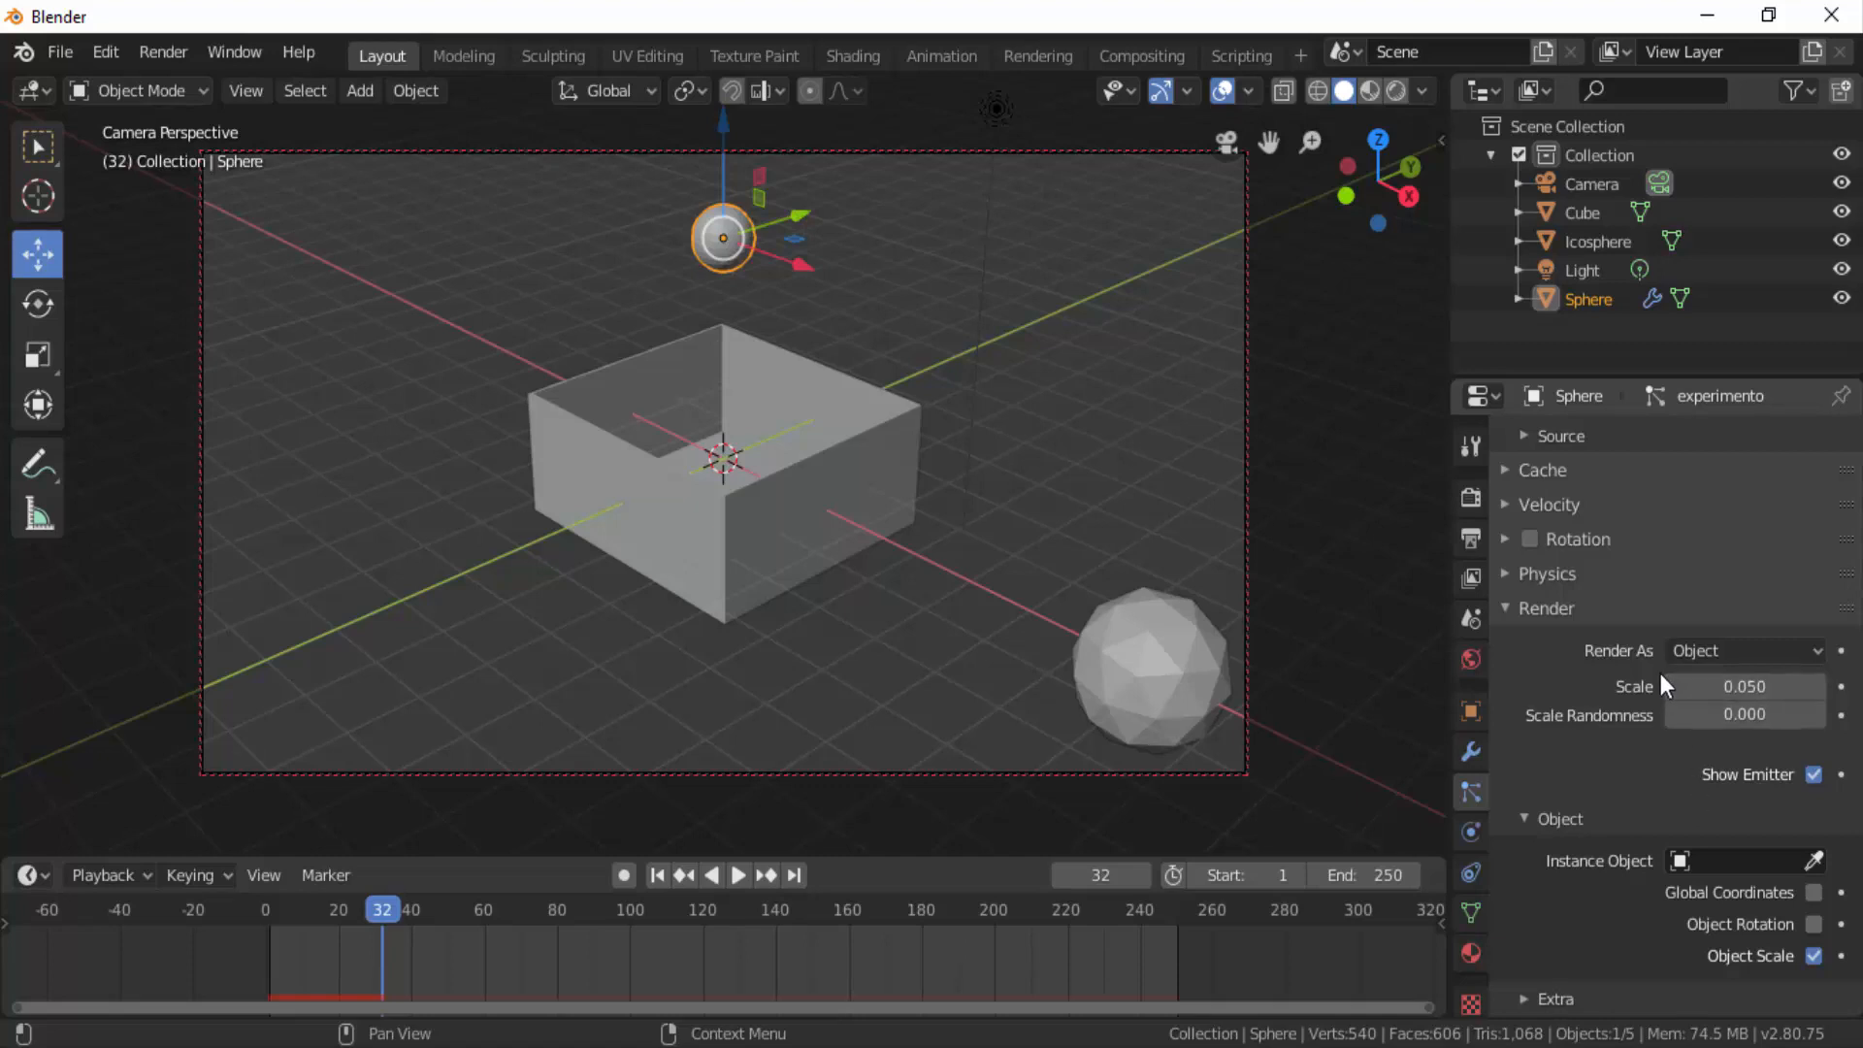
{"action": "left_click", "coordinate": [664, 877]}
{"action": "left_click", "coordinate": [739, 875]}
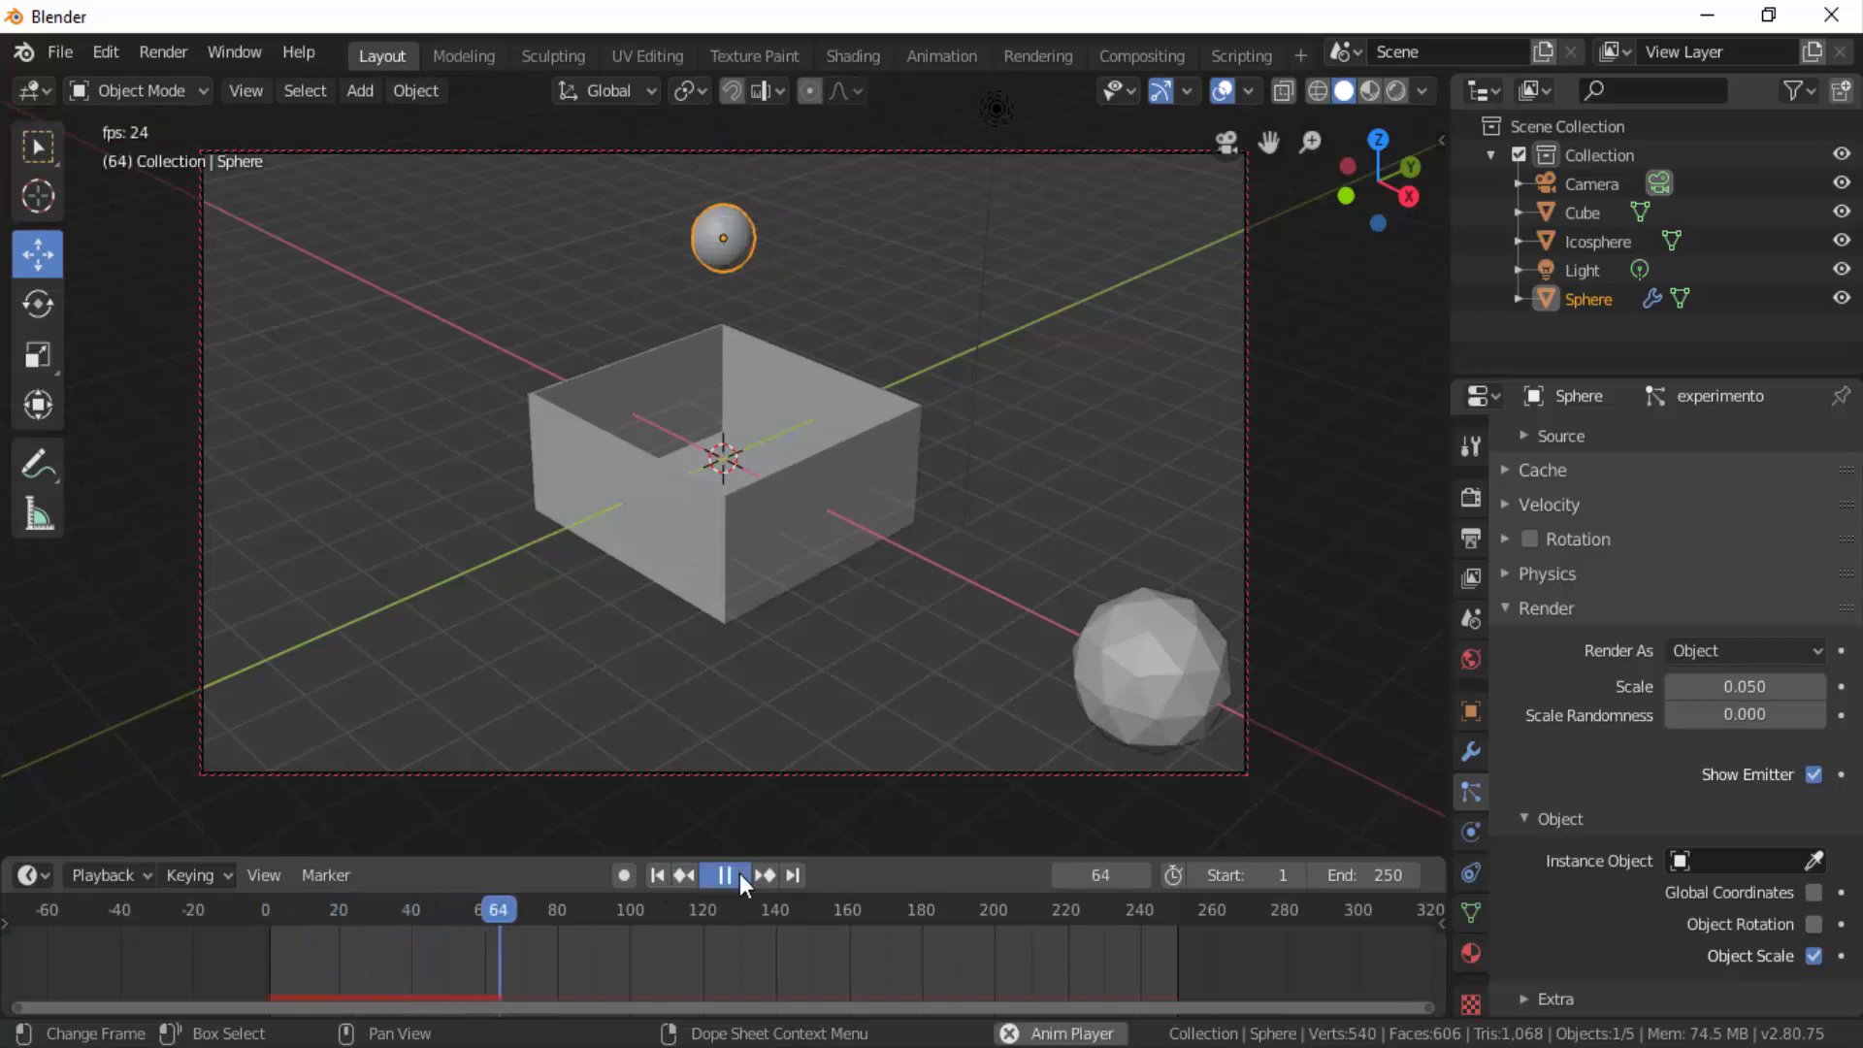
{"action": "left_click", "coordinate": [739, 873]}
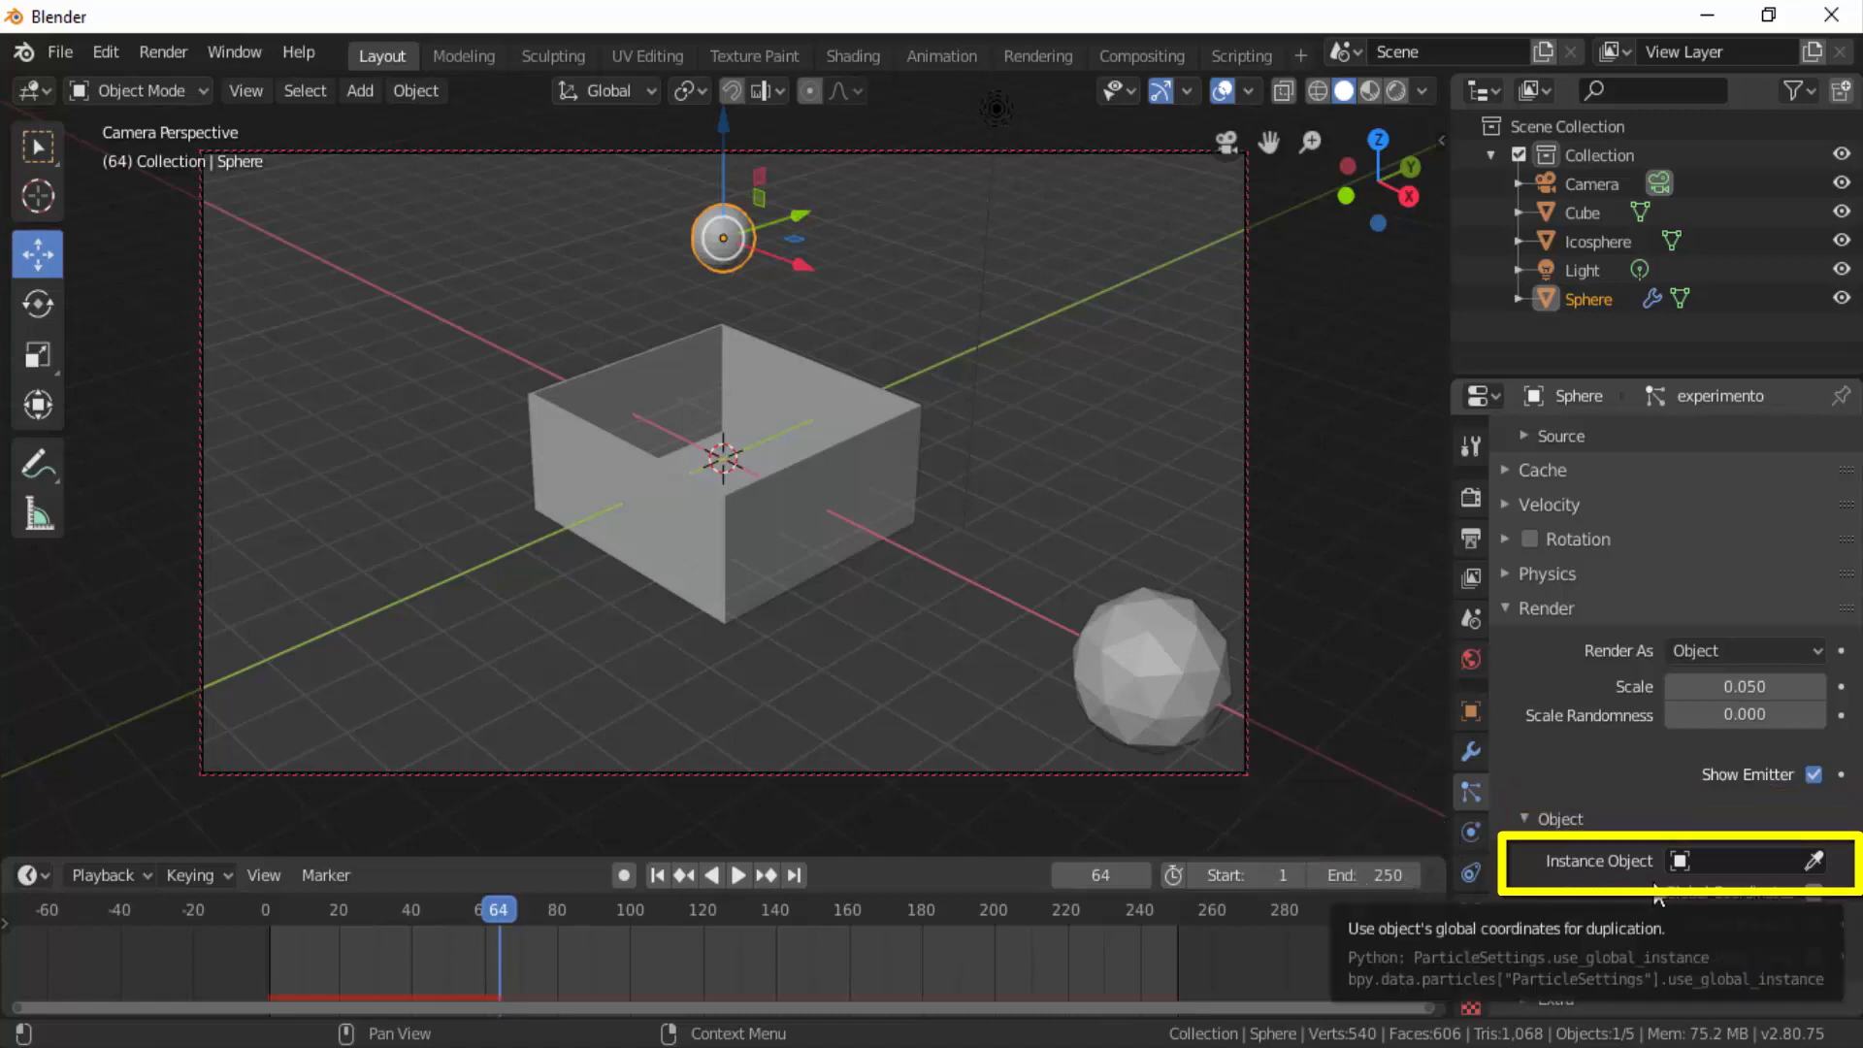
- Assign the ico sphere as the particles' instance object and inspect the instanced particles up close
{"action": "left_click", "coordinate": [1709, 859]}
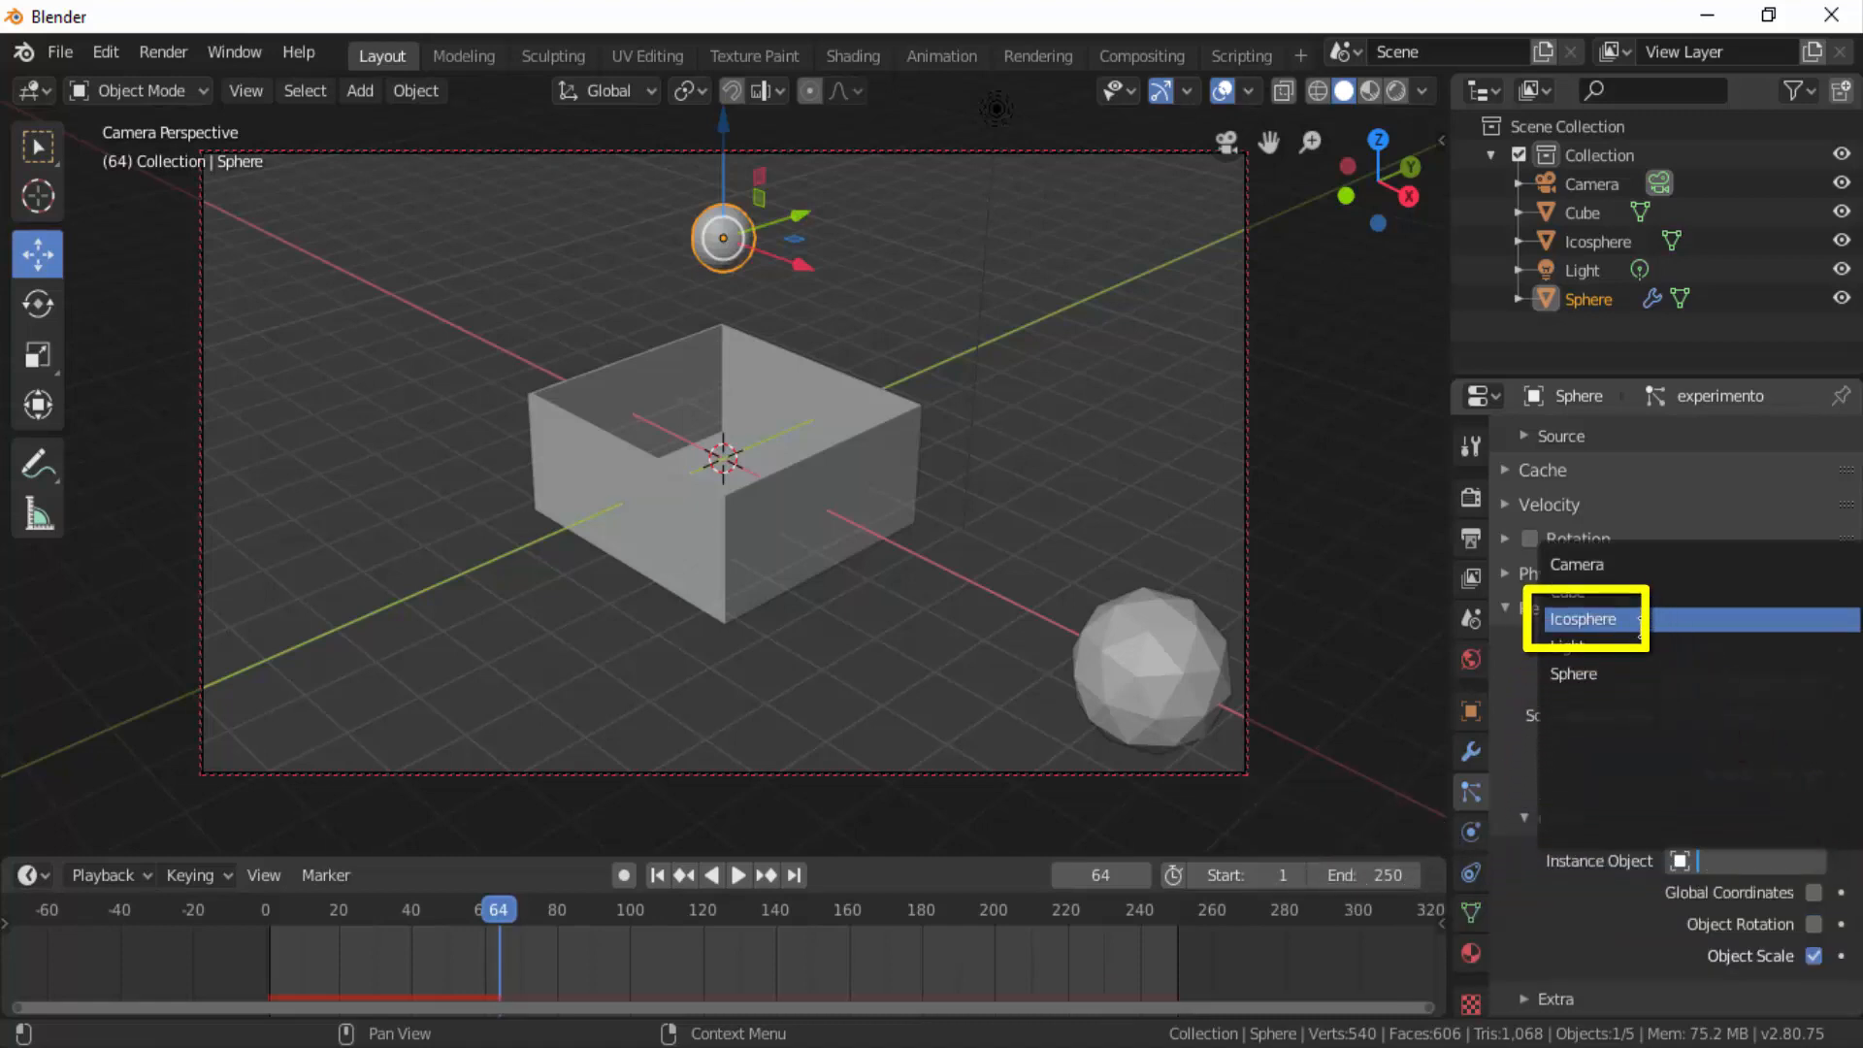
{"action": "left_click", "coordinate": [1618, 951]}
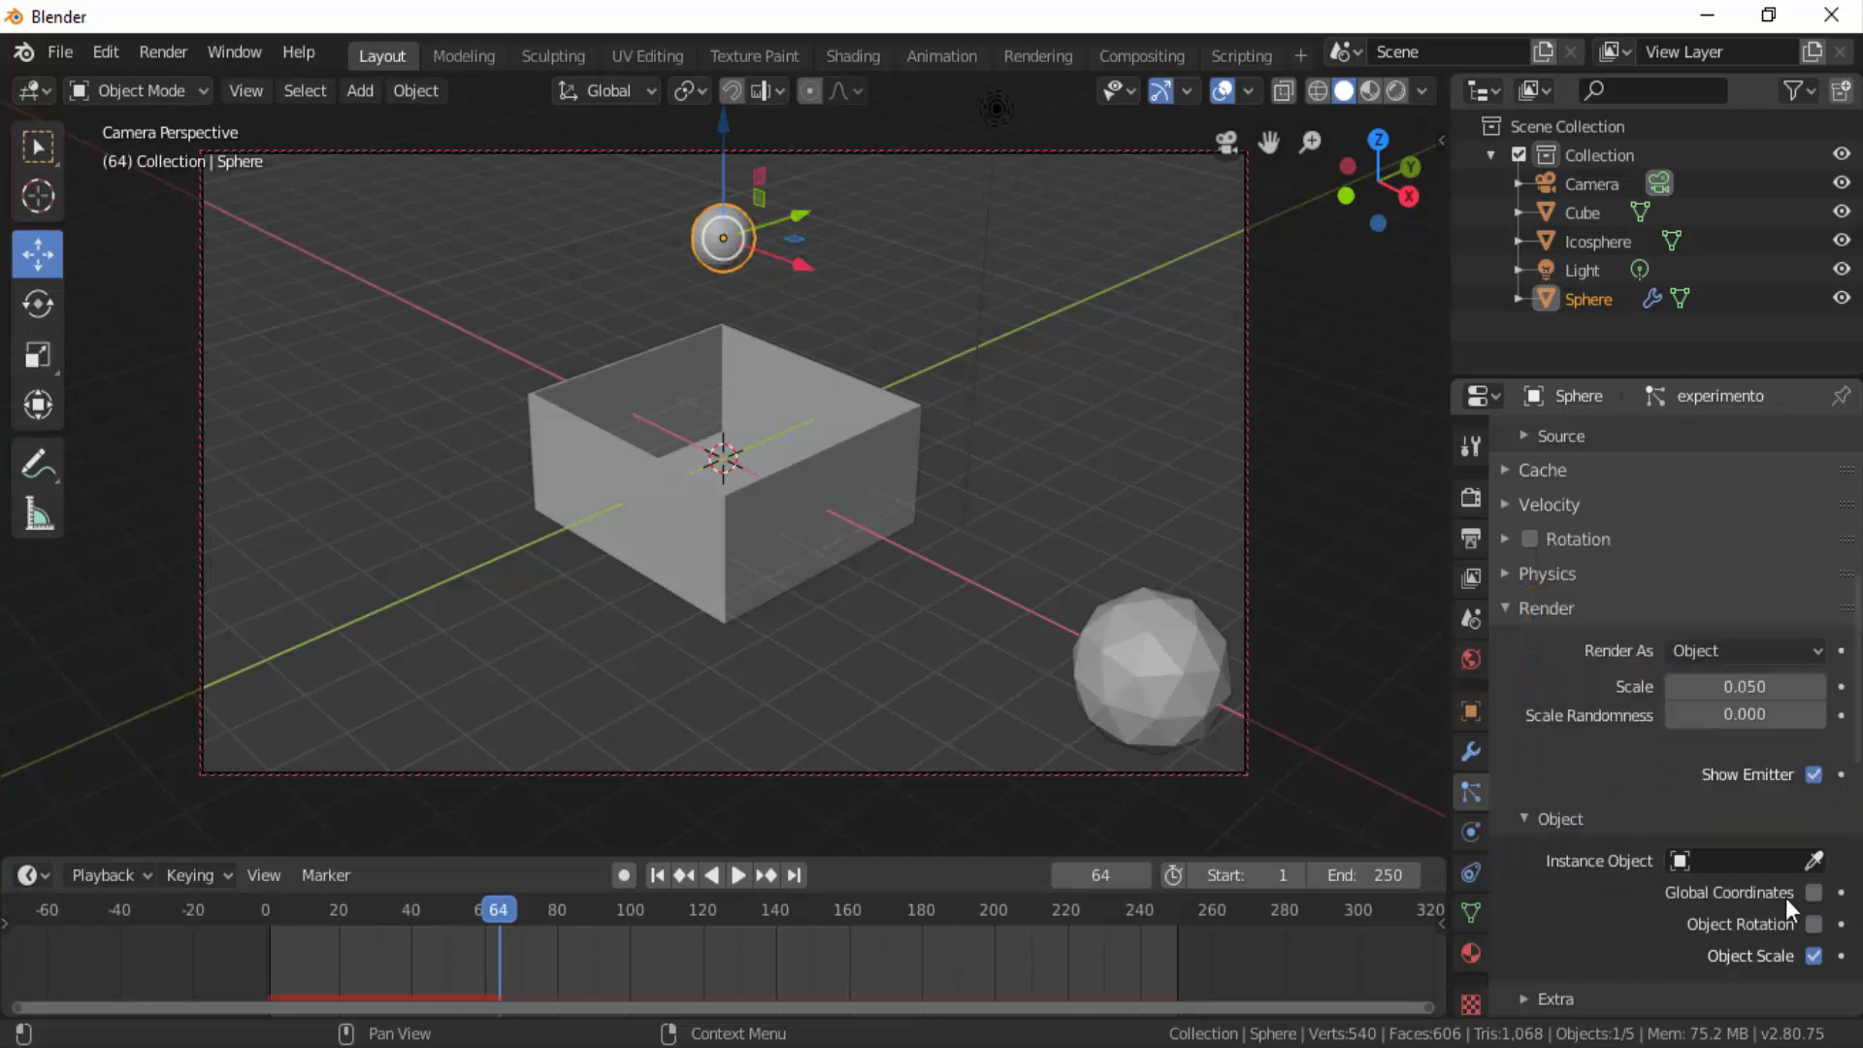
{"action": "left_click", "coordinate": [1813, 860]}
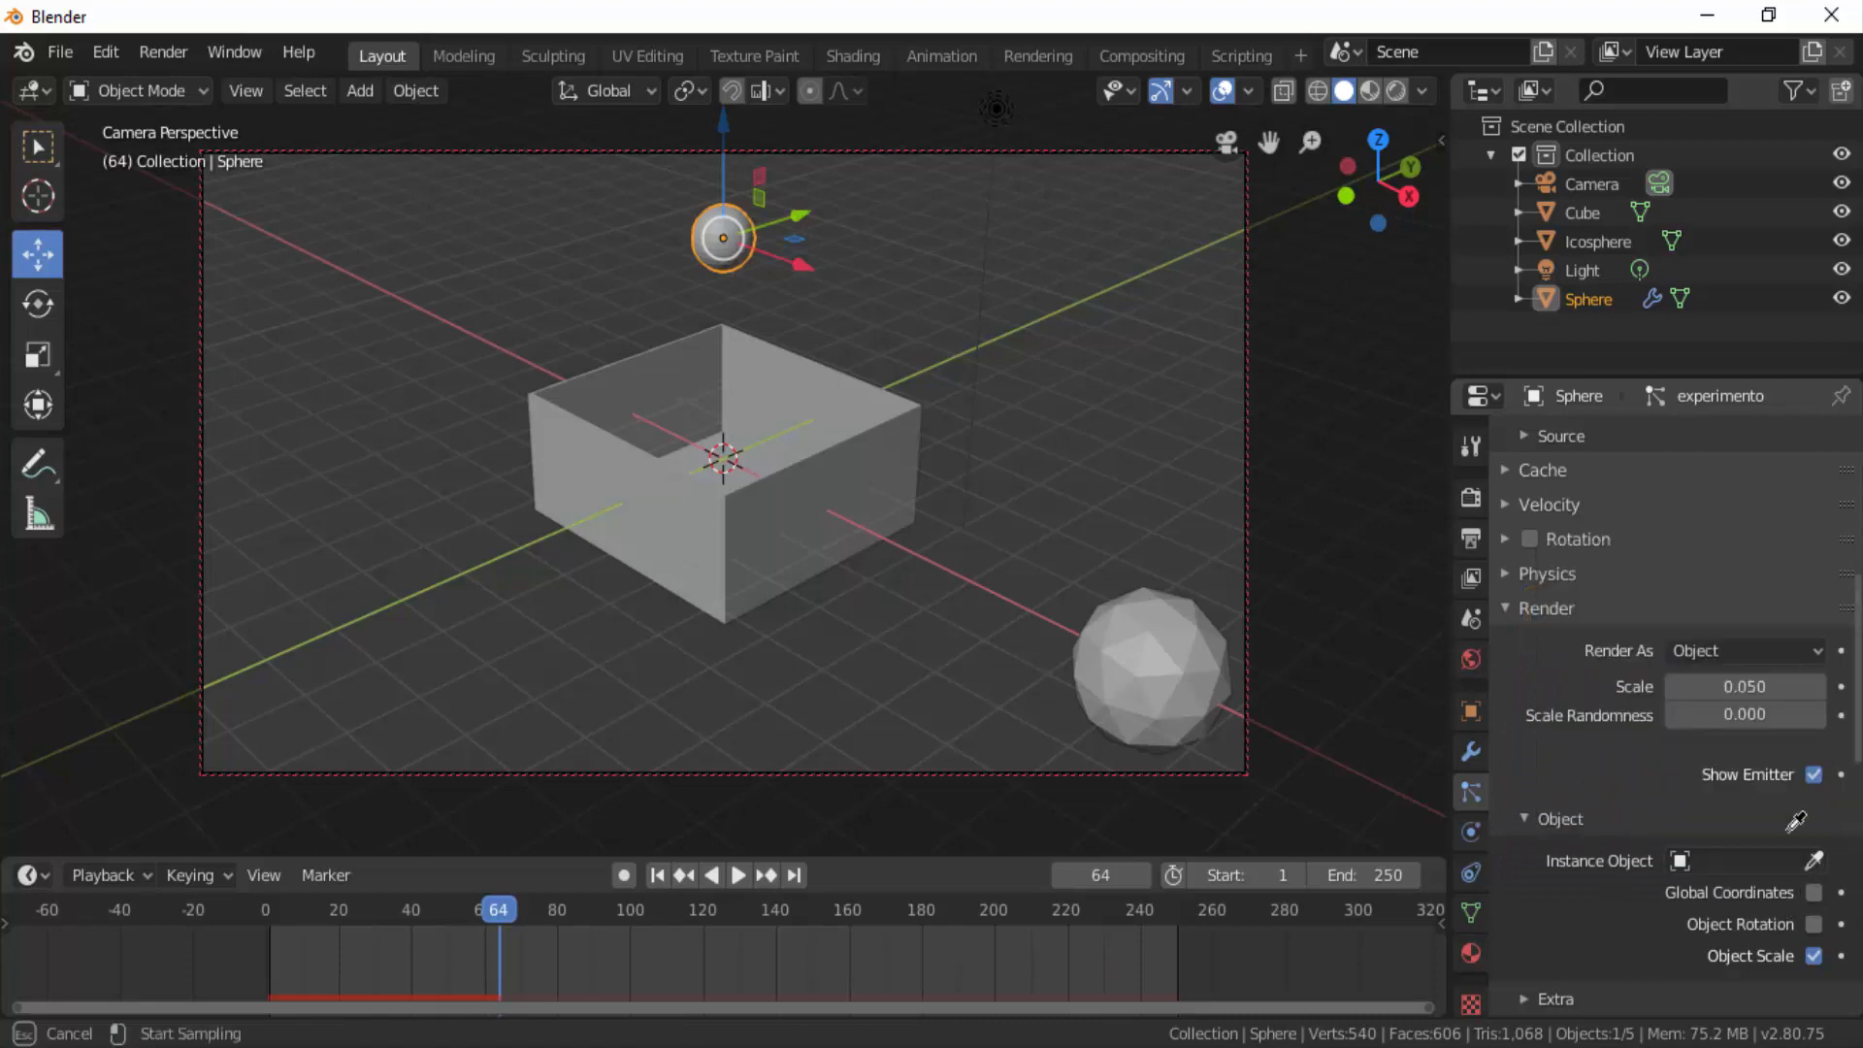
{"action": "left_click", "coordinate": [1167, 619]}
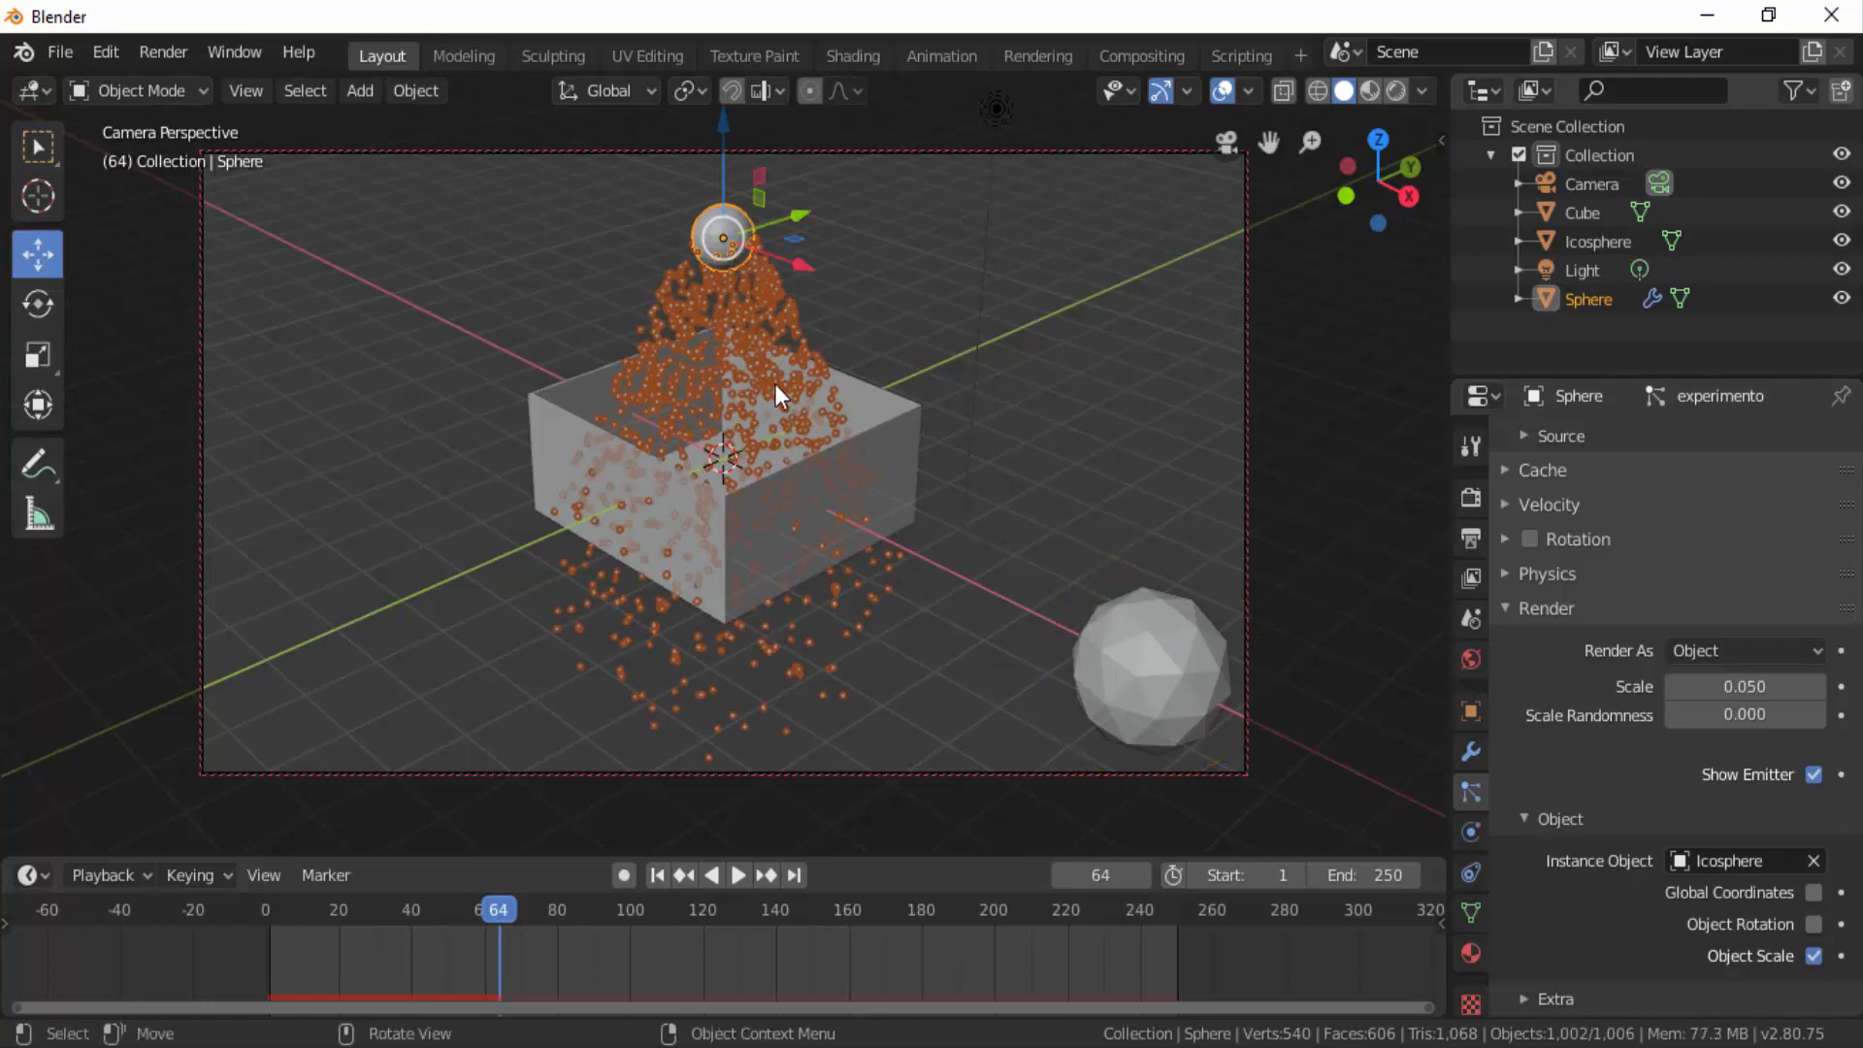
{"action": "scroll", "coordinate": [775, 382], "scroll_direction": "up", "scroll_amount": 4}
{"action": "scroll", "coordinate": [775, 380], "scroll_direction": "up", "scroll_amount": 4}
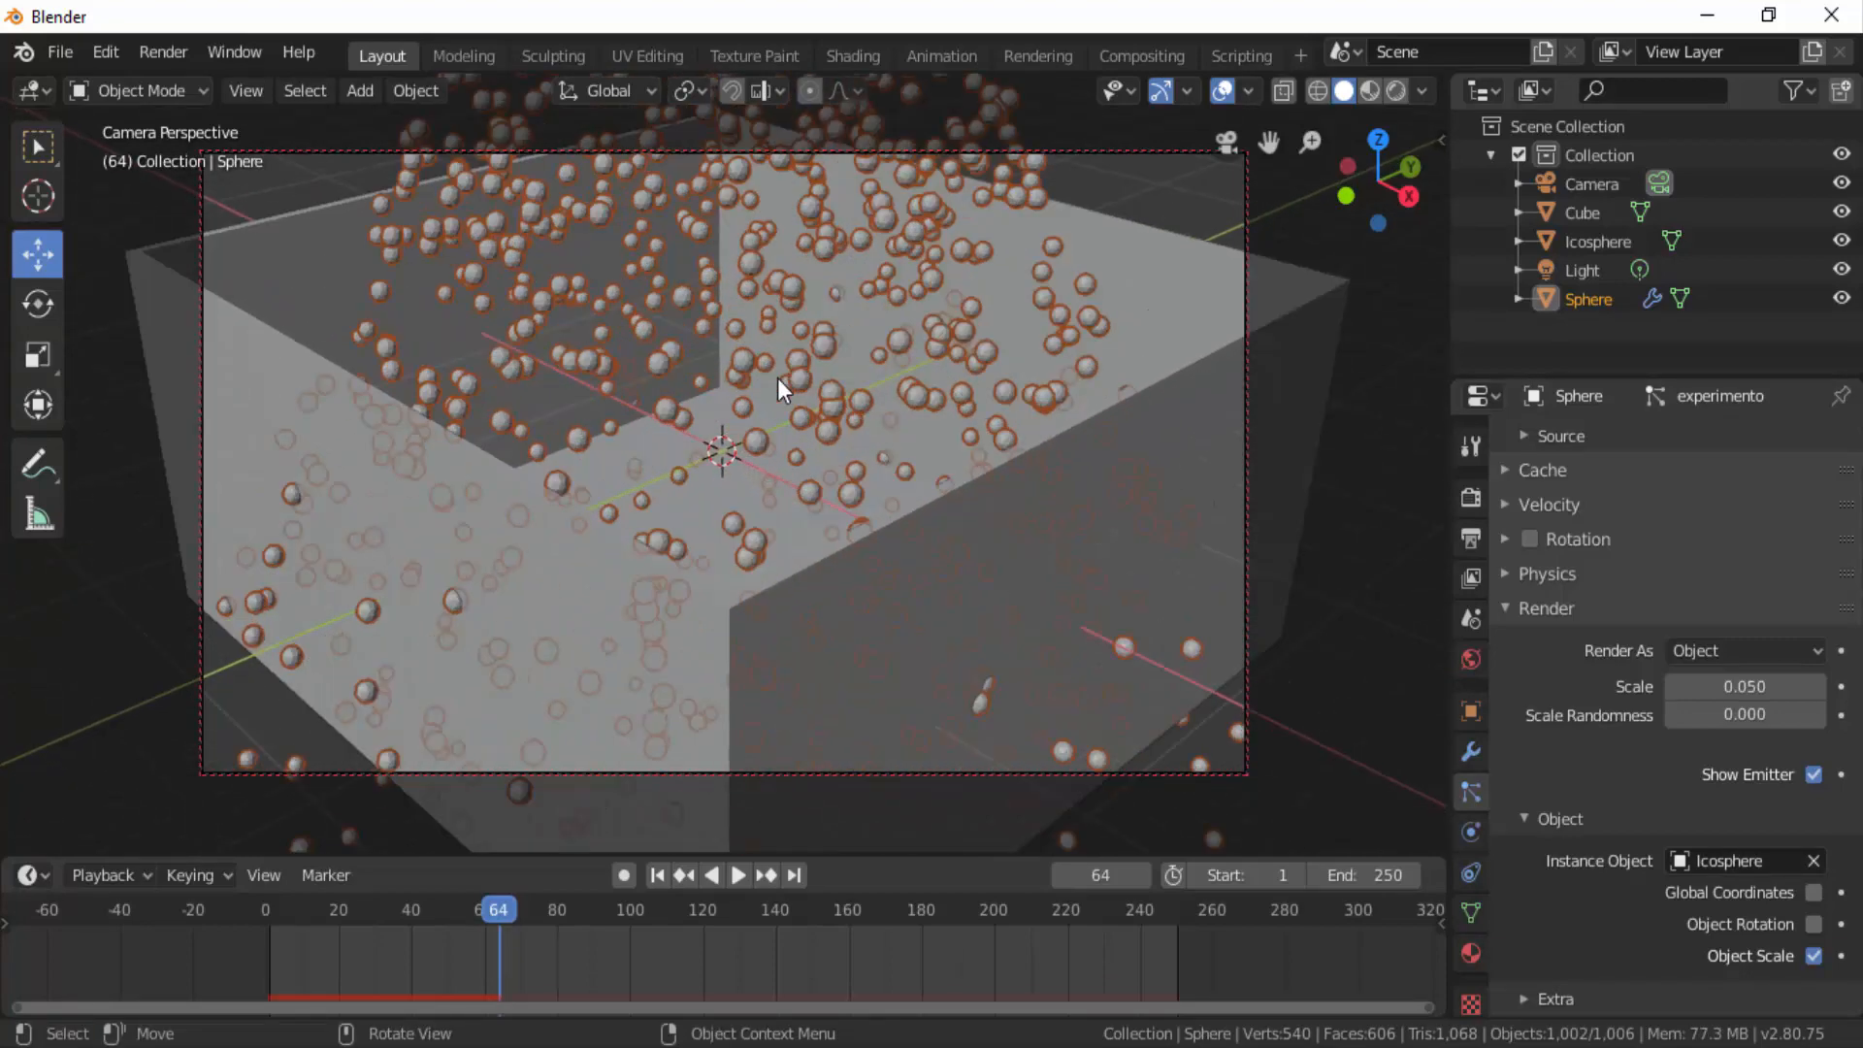
{"action": "scroll", "coordinate": [780, 380], "scroll_direction": "down", "scroll_amount": 9}
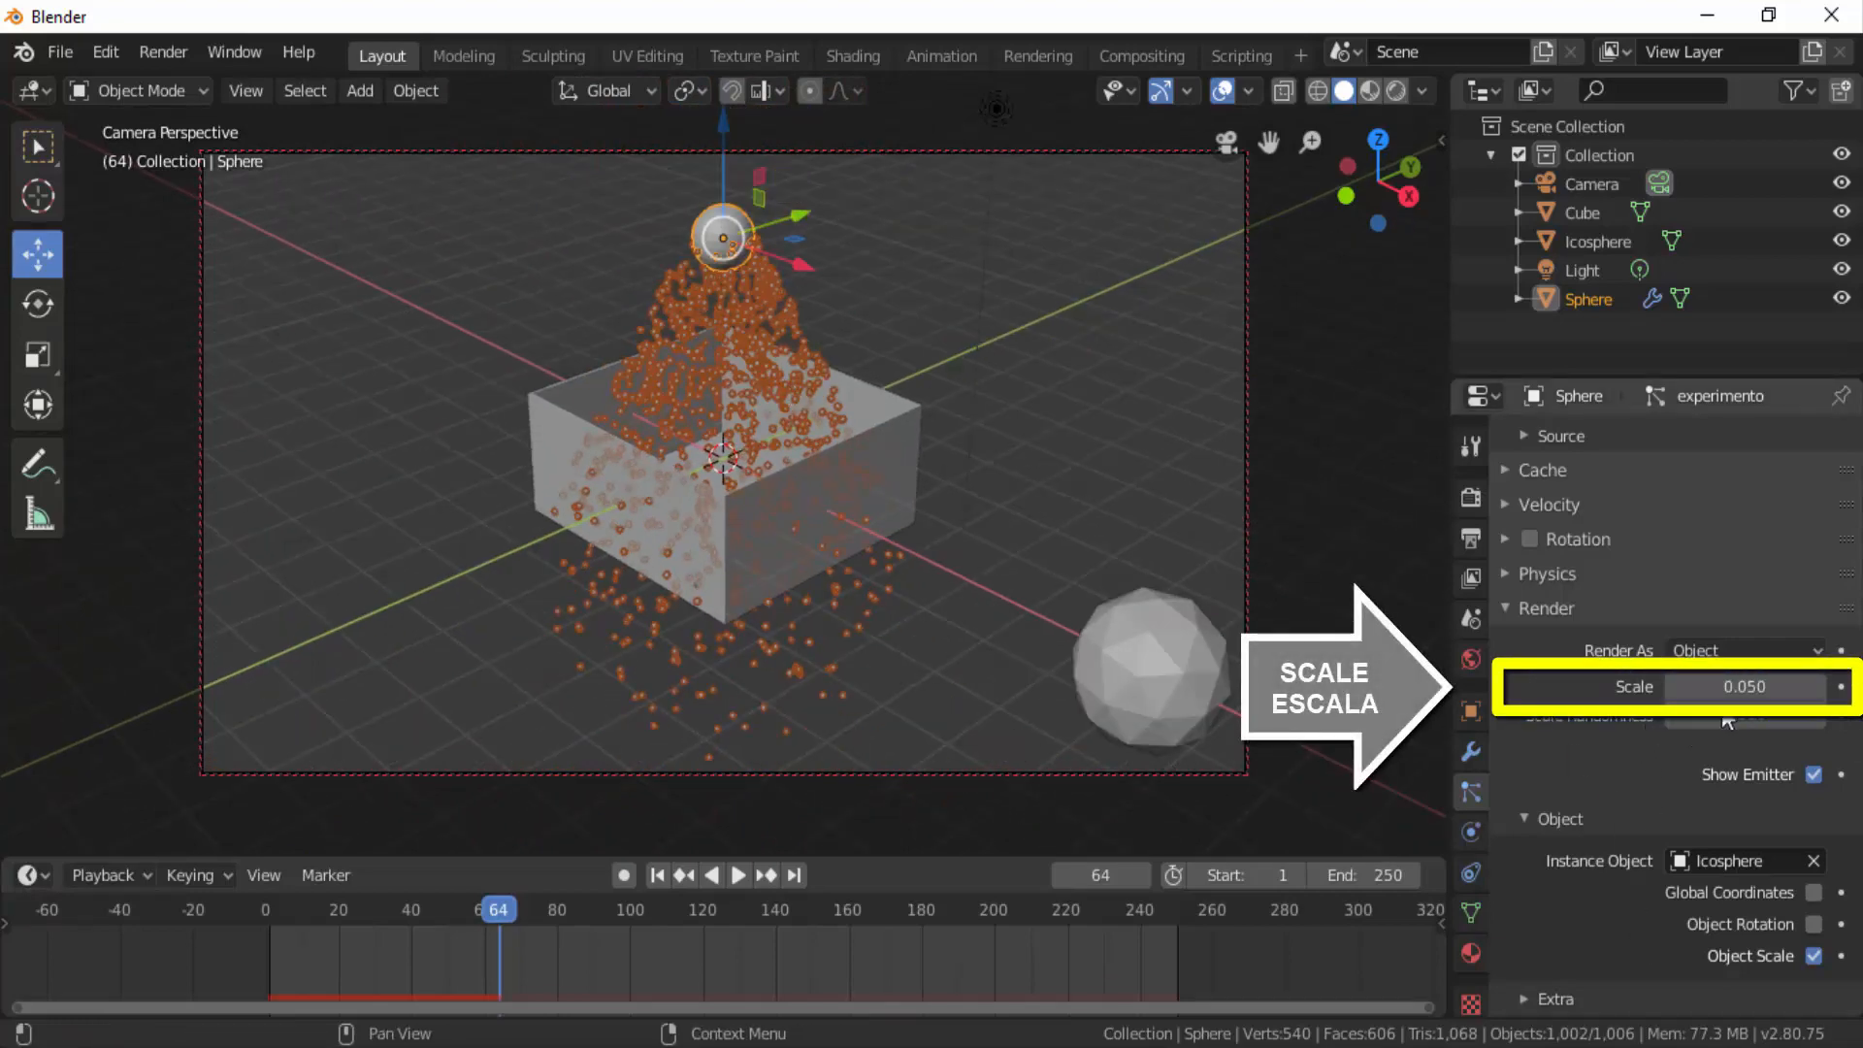
- Set the particle render scale to 0.080 and scale randomness to 1.000, and play from frame 1 until about frame 35
{"action": "mouse_move", "coordinate": [1752, 688]}
{"action": "left_mouse_down"}
{"action": "mouse_move", "coordinate": [1803, 688]}
{"action": "mouse_move", "coordinate": [1733, 688]}
{"action": "mouse_move", "coordinate": [1797, 688]}
{"action": "mouse_move", "coordinate": [1756, 688]}
{"action": "left_mouse_up"}
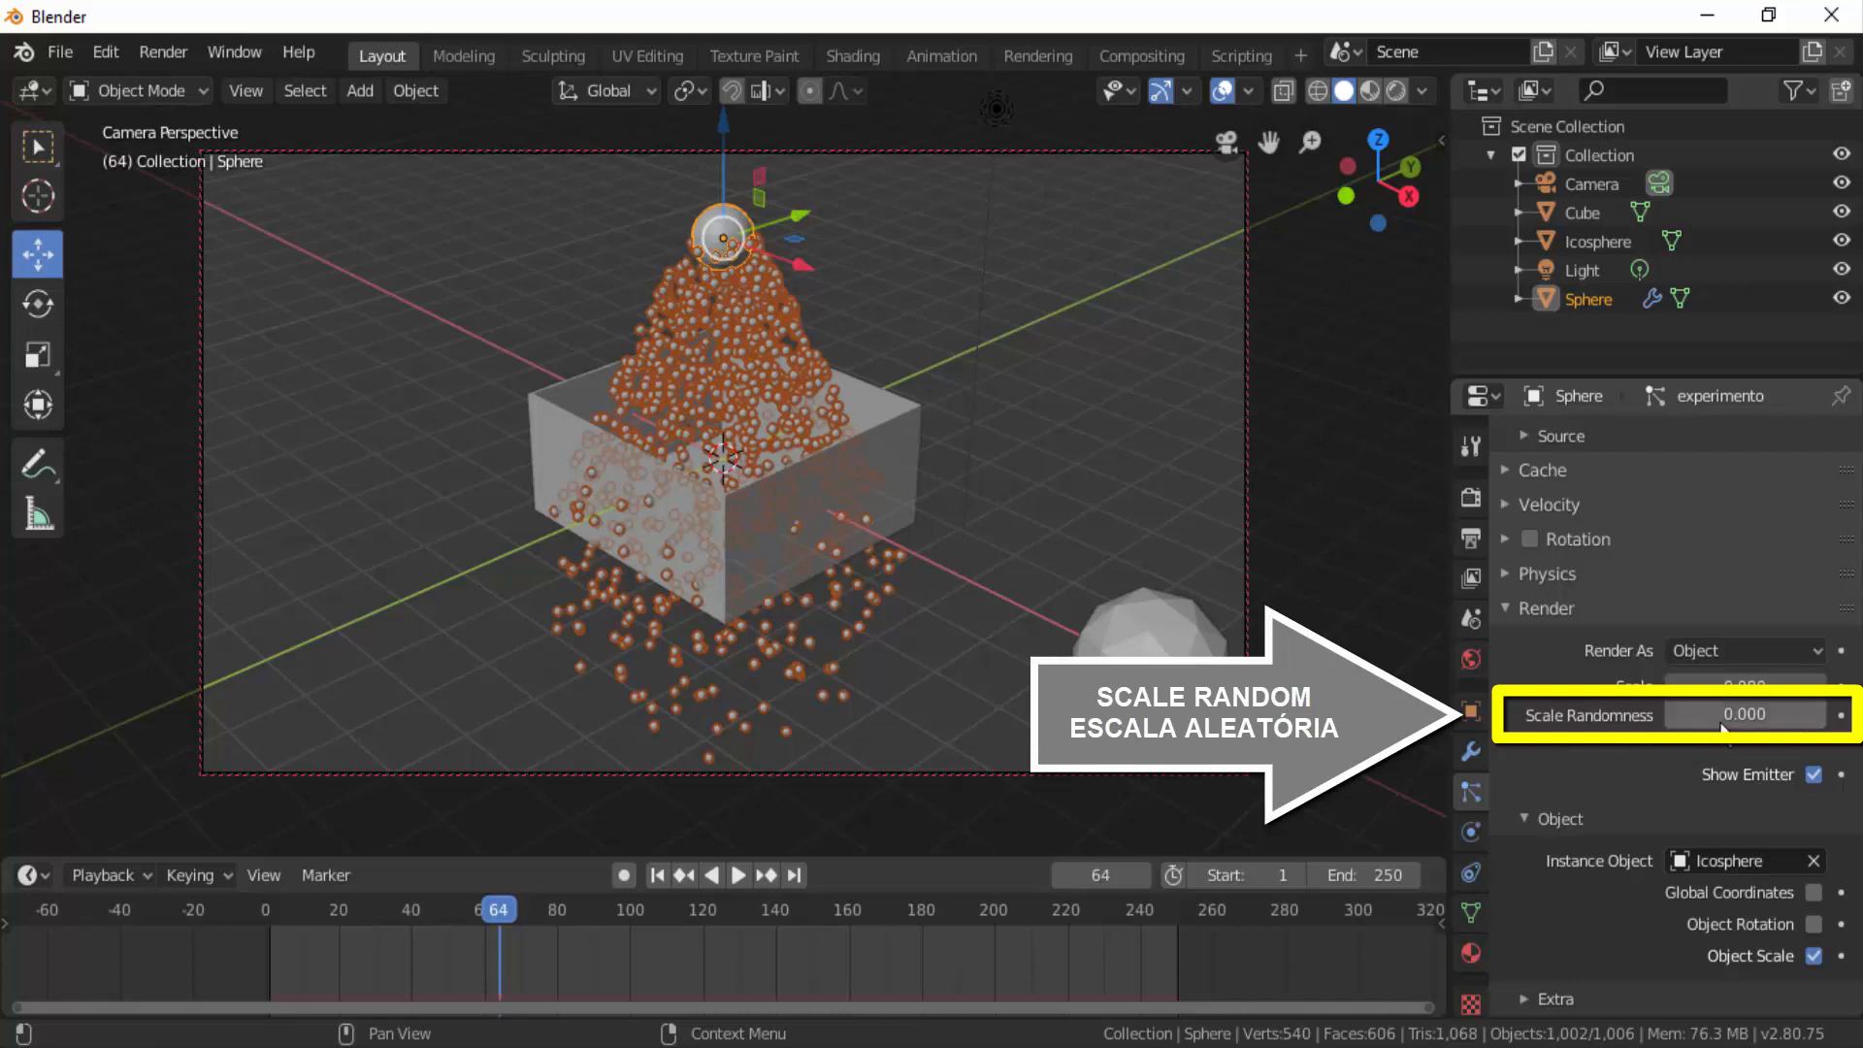
{"action": "left_click_drag", "start_coordinate": [1693, 714], "coordinate": [1824, 715]}
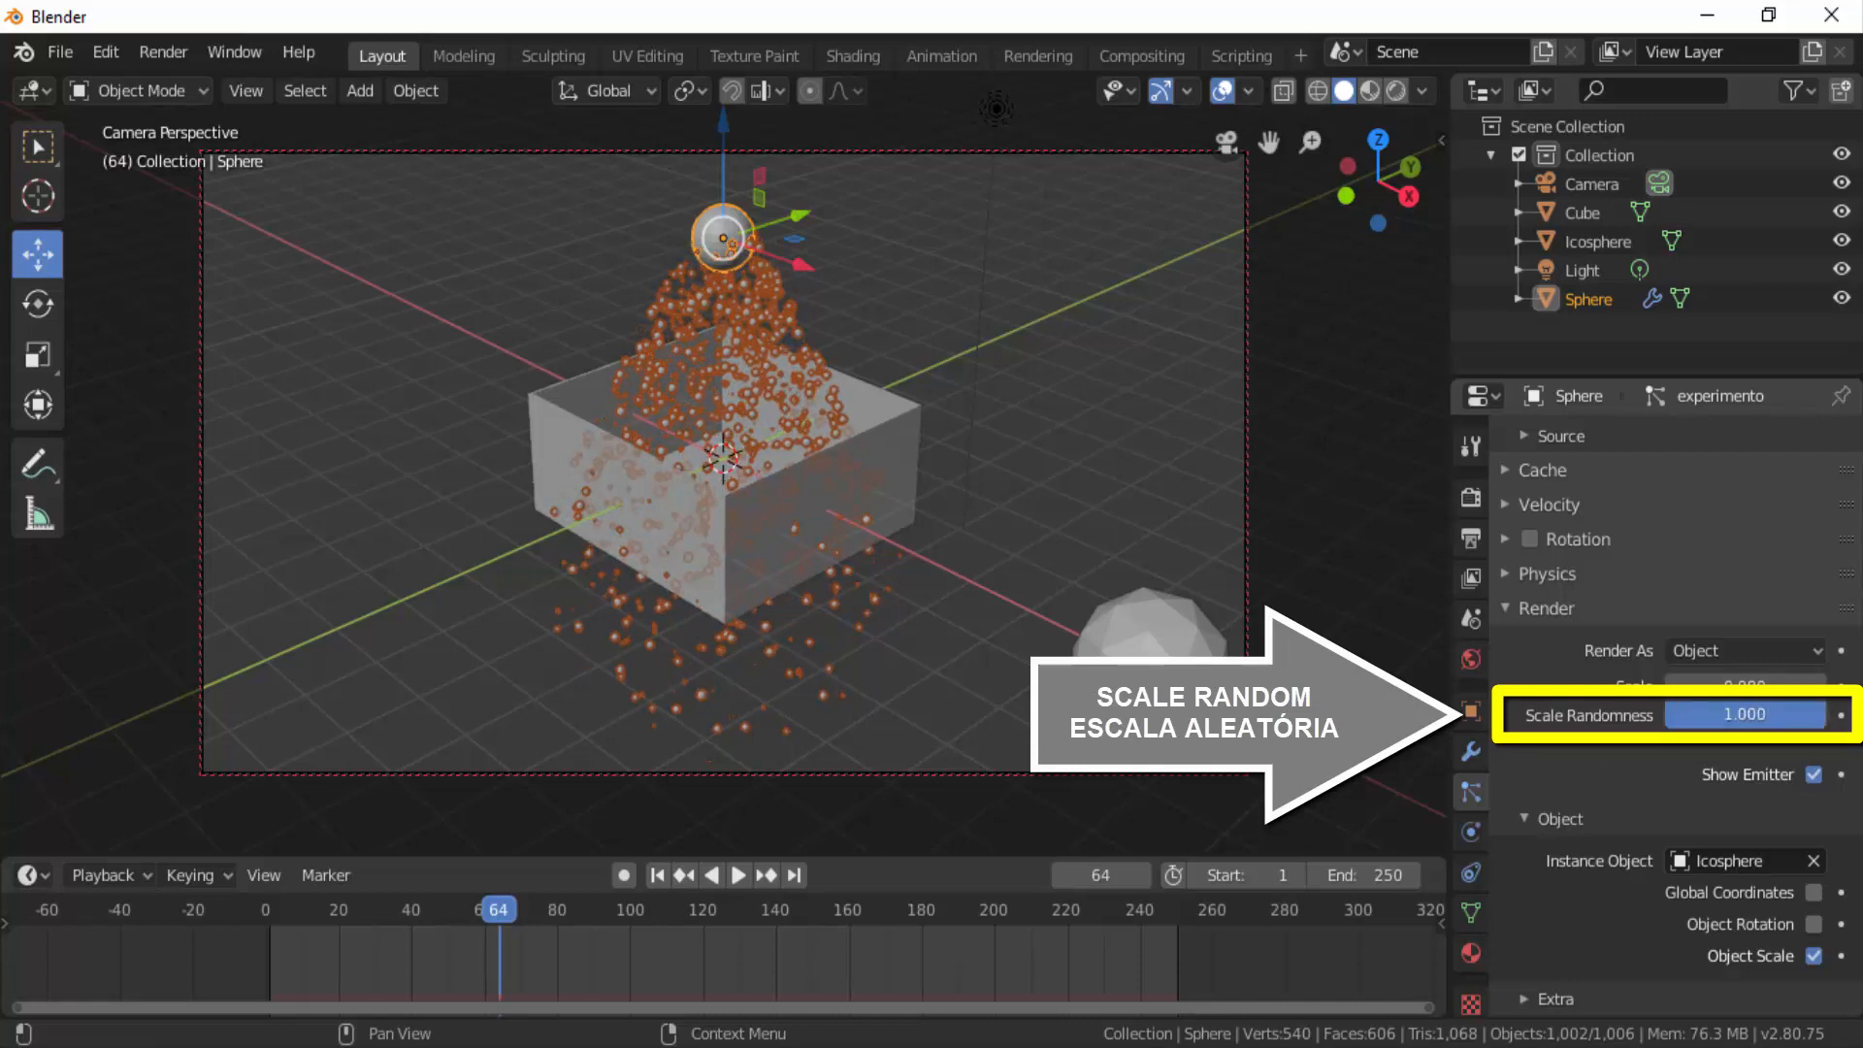
{"action": "left_click", "coordinate": [658, 875]}
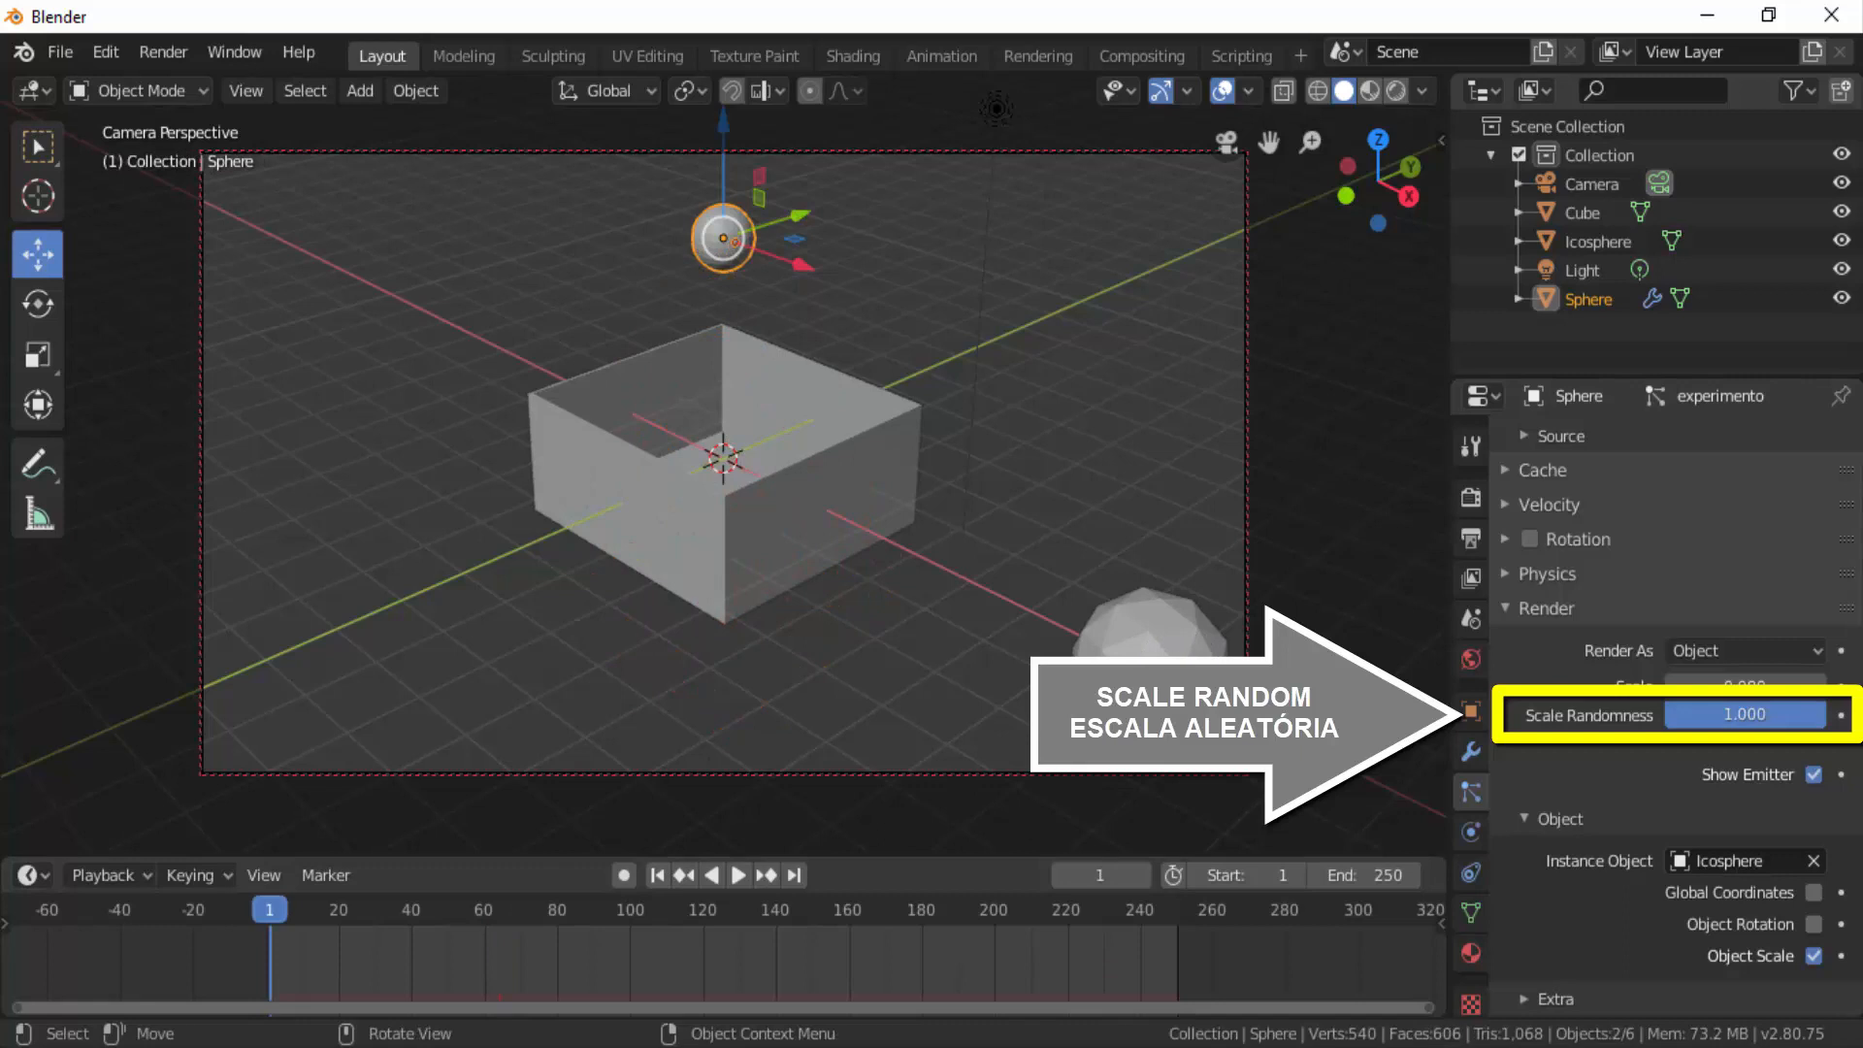
{"action": "left_click", "coordinate": [743, 871]}
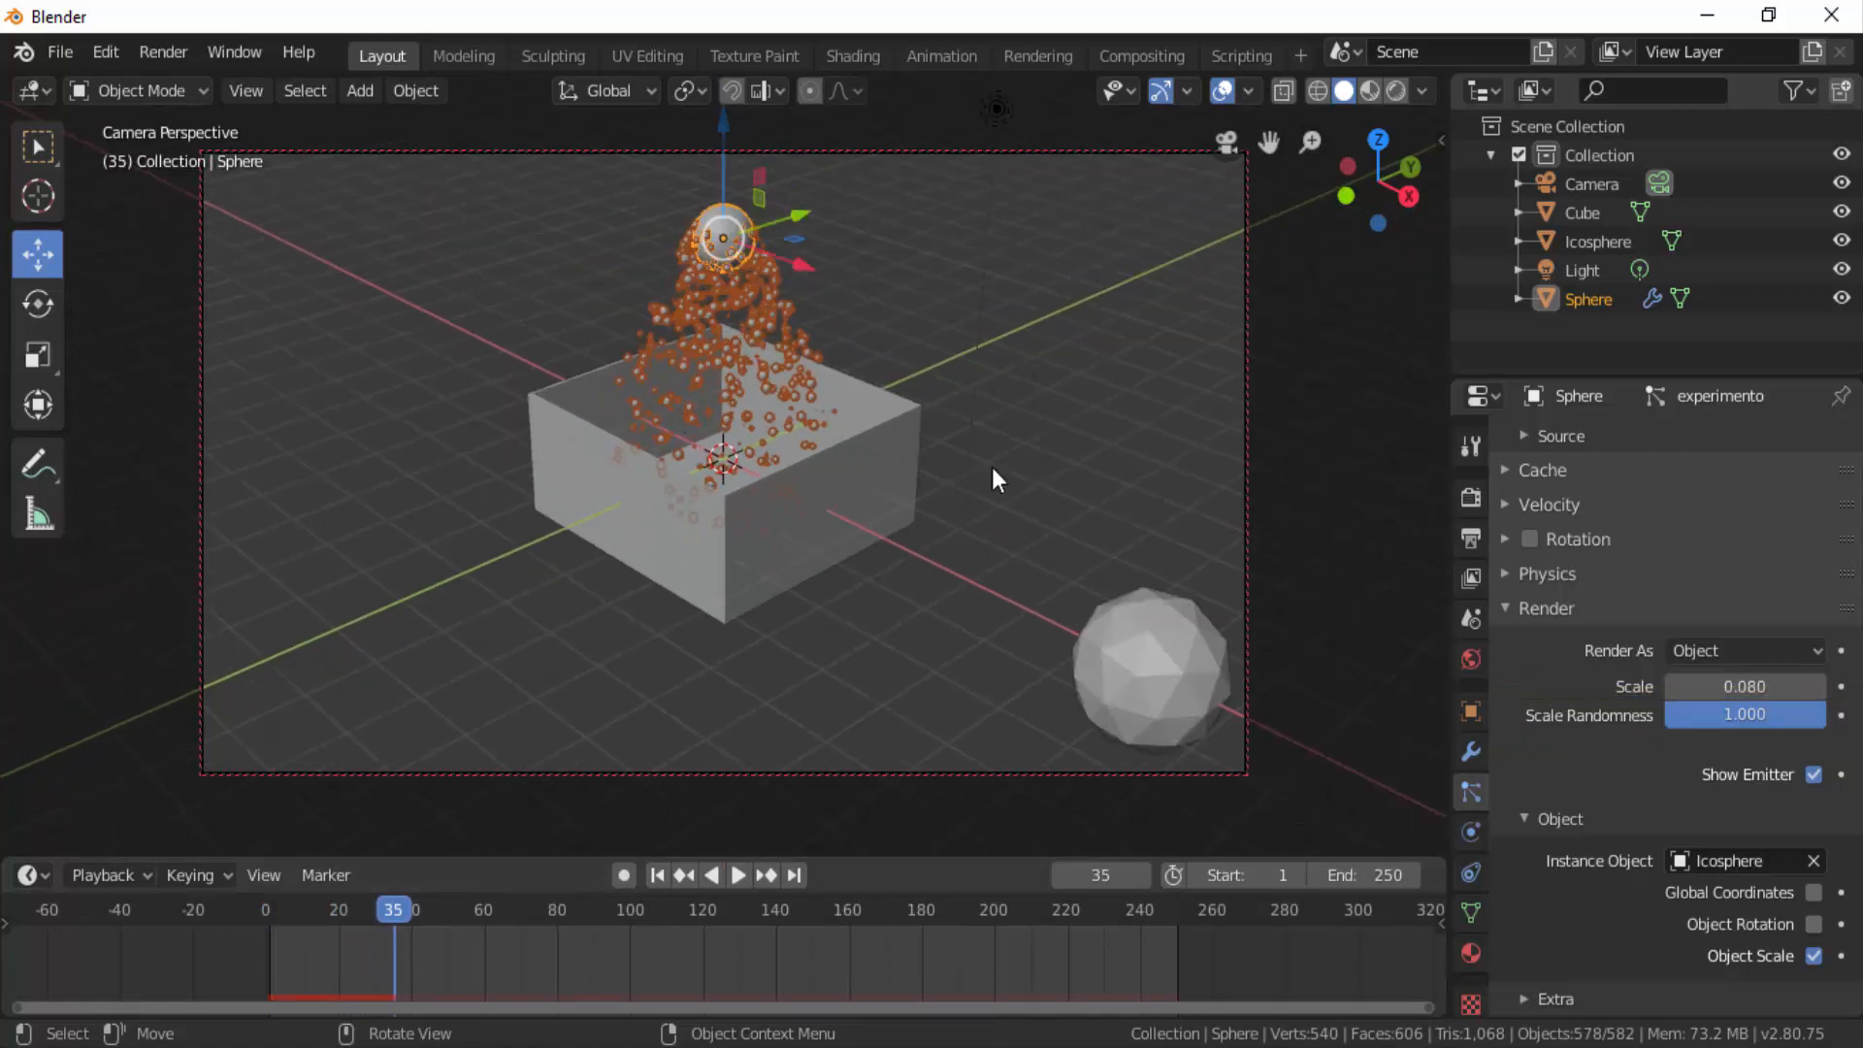
- Reset the particles' Object Aligned Z velocity to 0 m/s
{"action": "left_click", "coordinate": [1504, 504]}
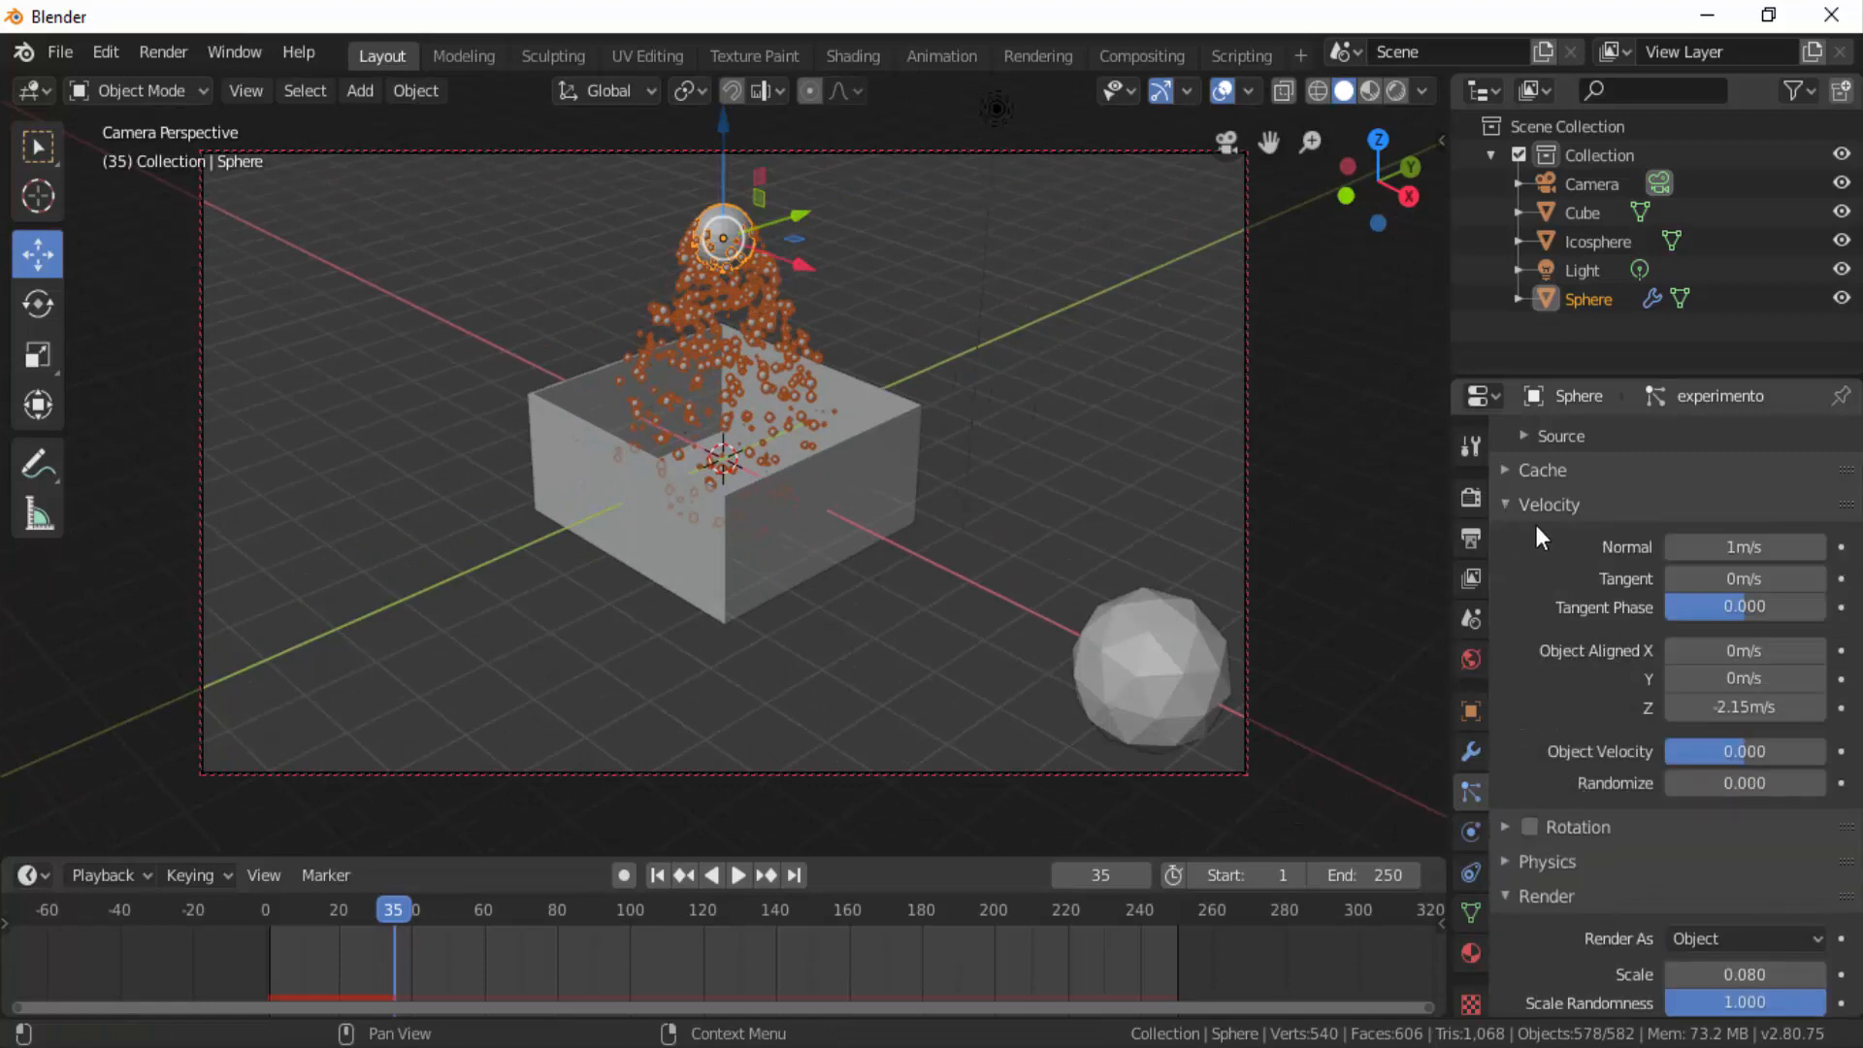
{"action": "left_click", "coordinate": [1724, 706]}
{"action": "type", "text": "0"}
{"action": "key", "text": "Return"}
- Set the particles' gravity field weight to 1.000, play from frame 1 until about frame 59, and examine the falling particles
{"action": "scroll", "coordinate": [1598, 755], "scroll_direction": "down", "scroll_amount": 10}
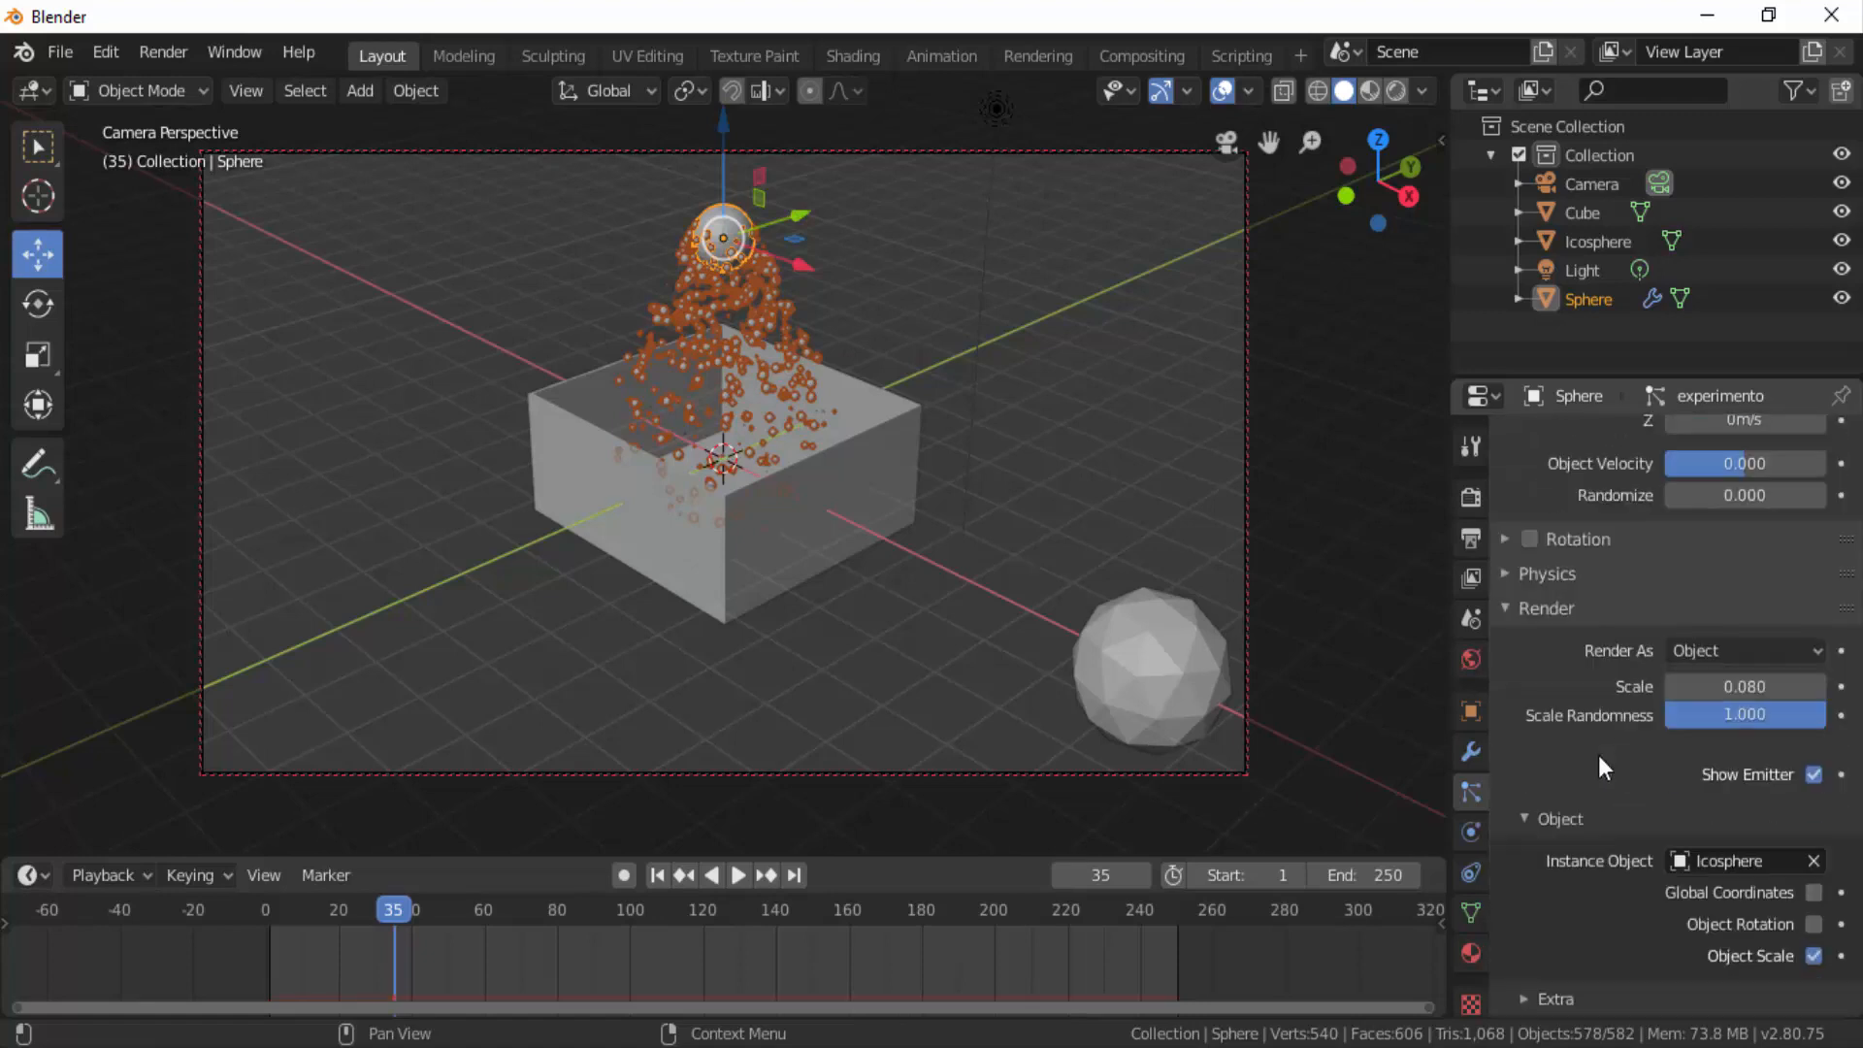
{"action": "scroll", "coordinate": [1598, 755], "scroll_direction": "down", "scroll_amount": 5}
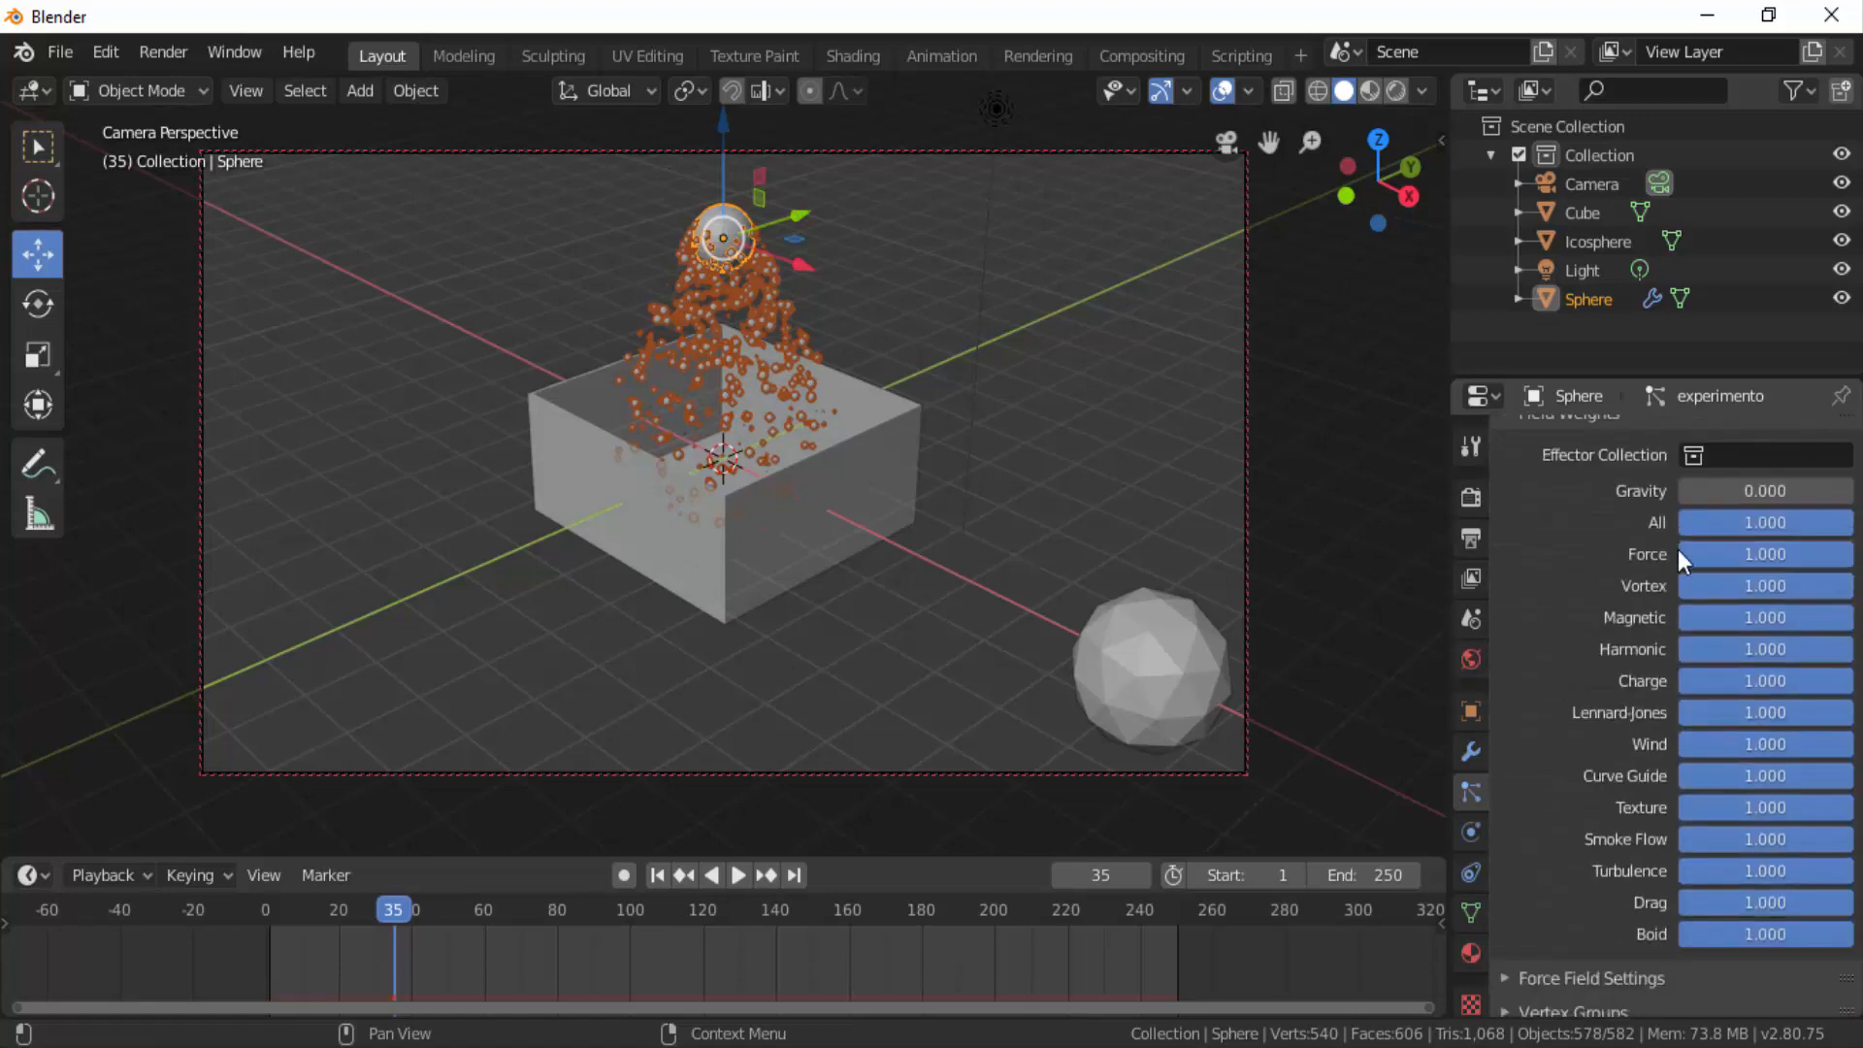
{"action": "left_click_drag", "start_coordinate": [1723, 496], "coordinate": [1851, 496]}
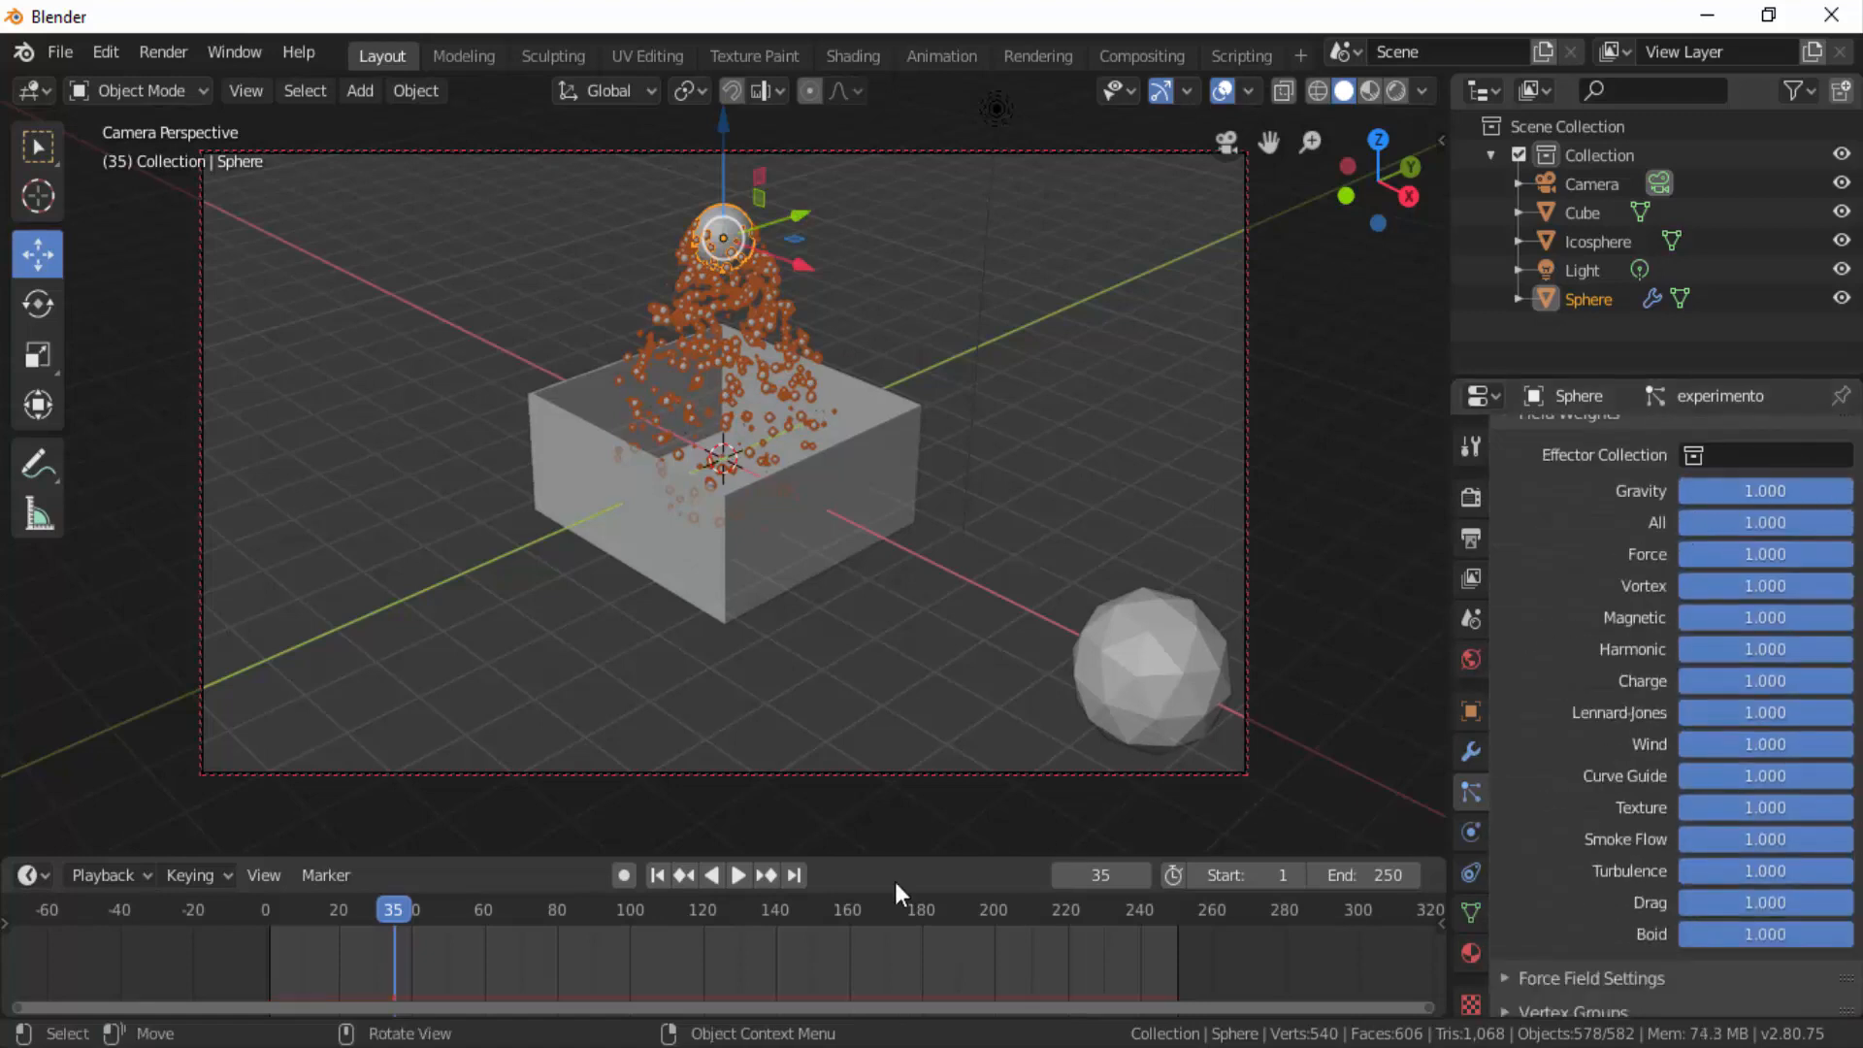
{"action": "left_click", "coordinate": [681, 877]}
{"action": "left_click", "coordinate": [656, 876]}
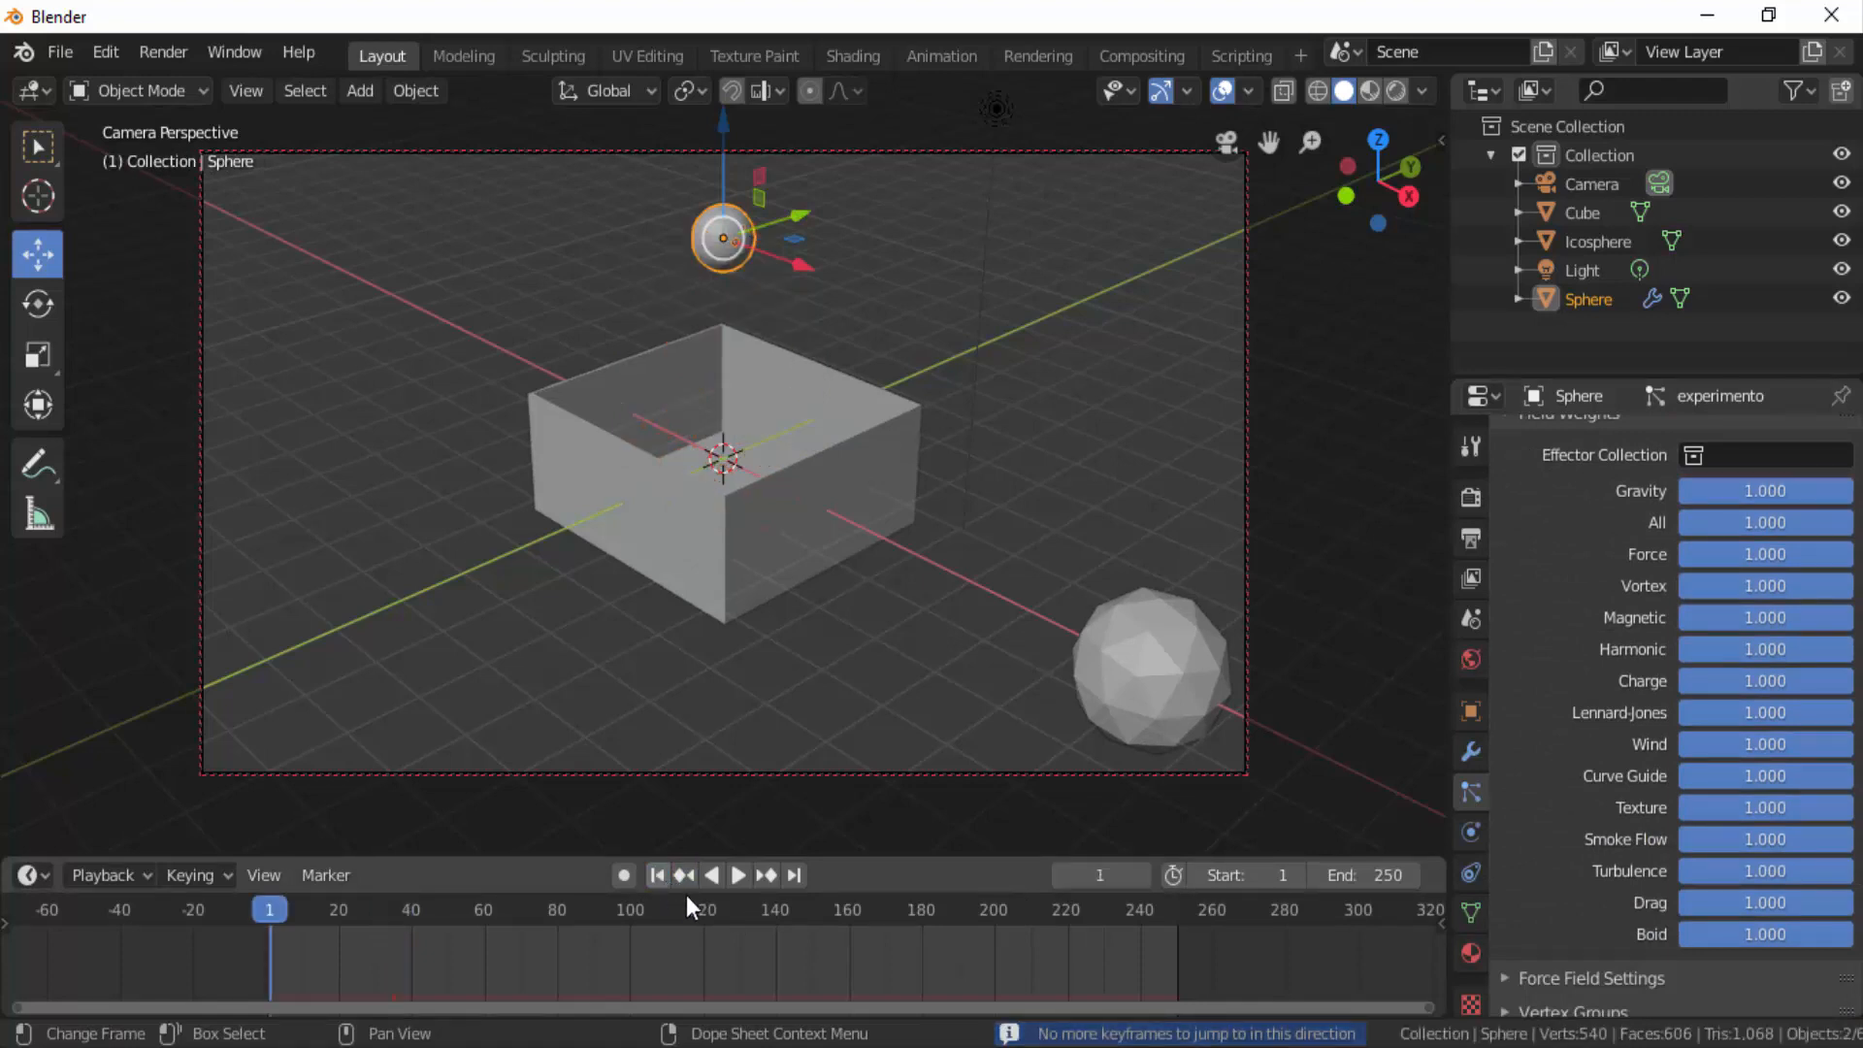
{"action": "left_click", "coordinate": [730, 882]}
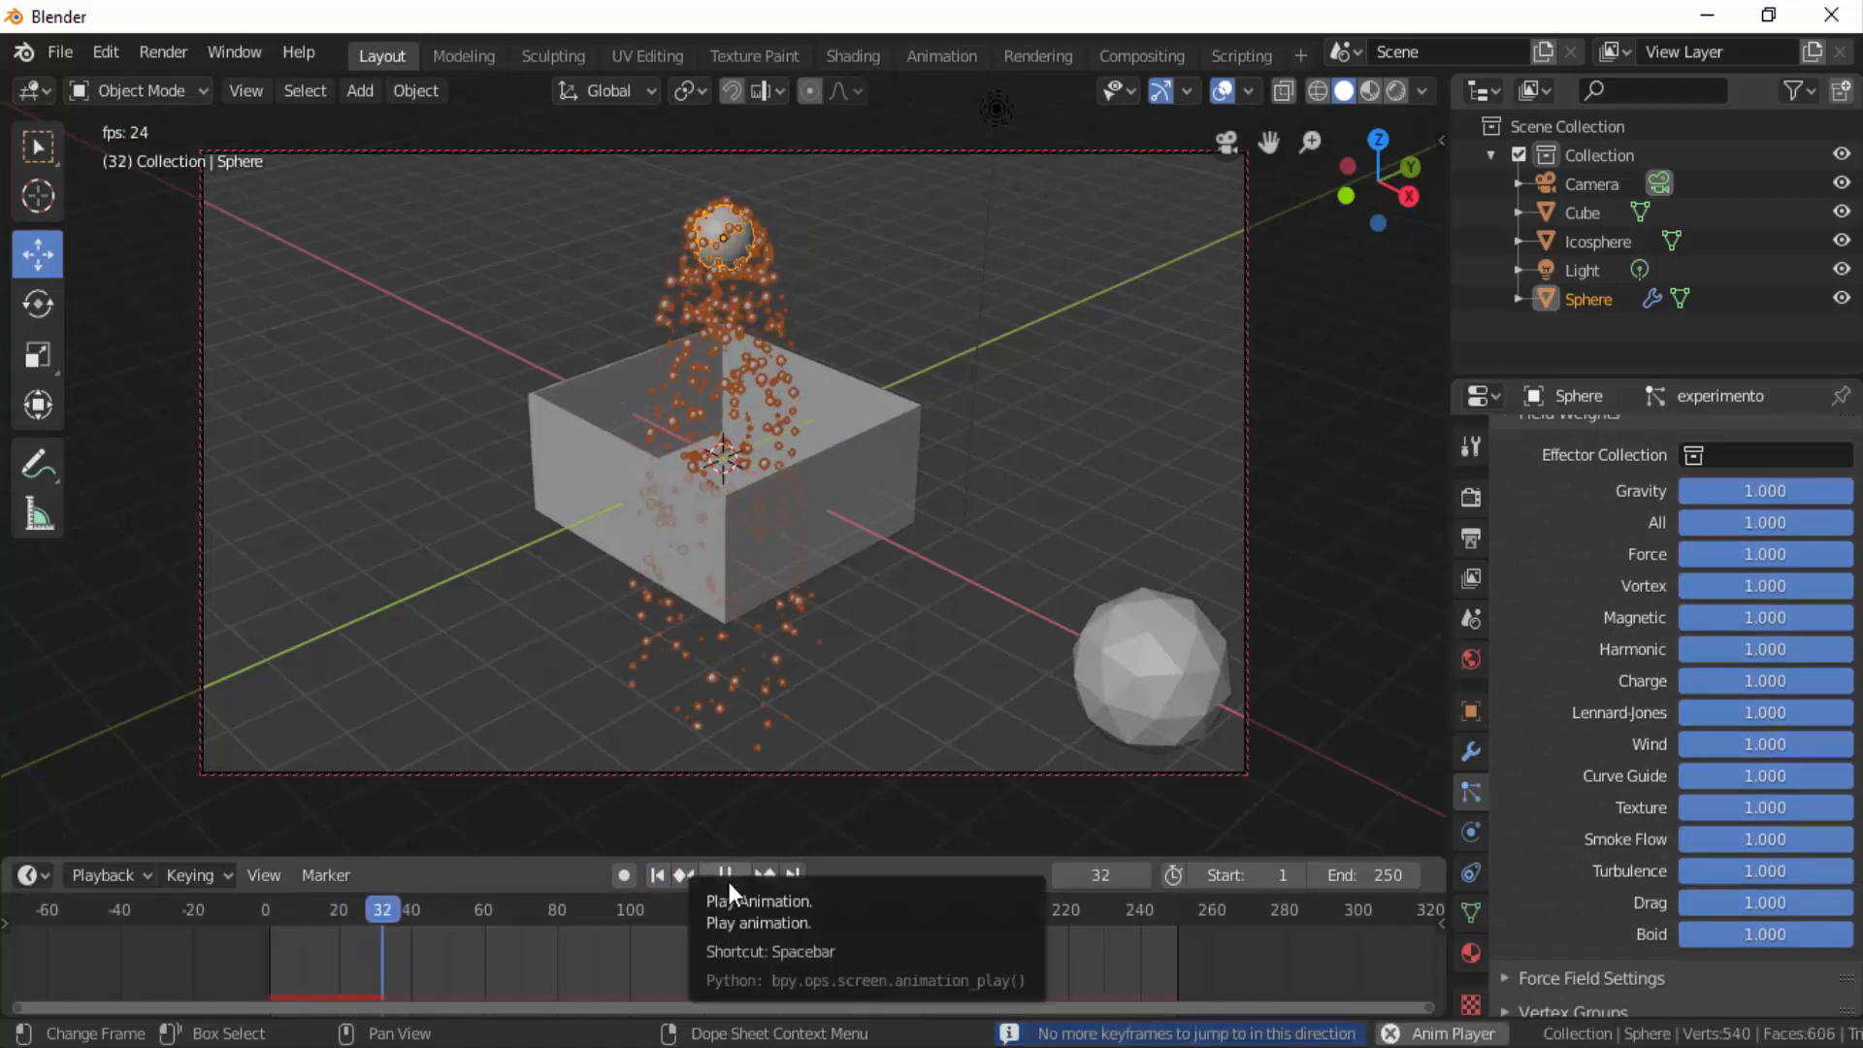
{"action": "left_click", "coordinate": [730, 882]}
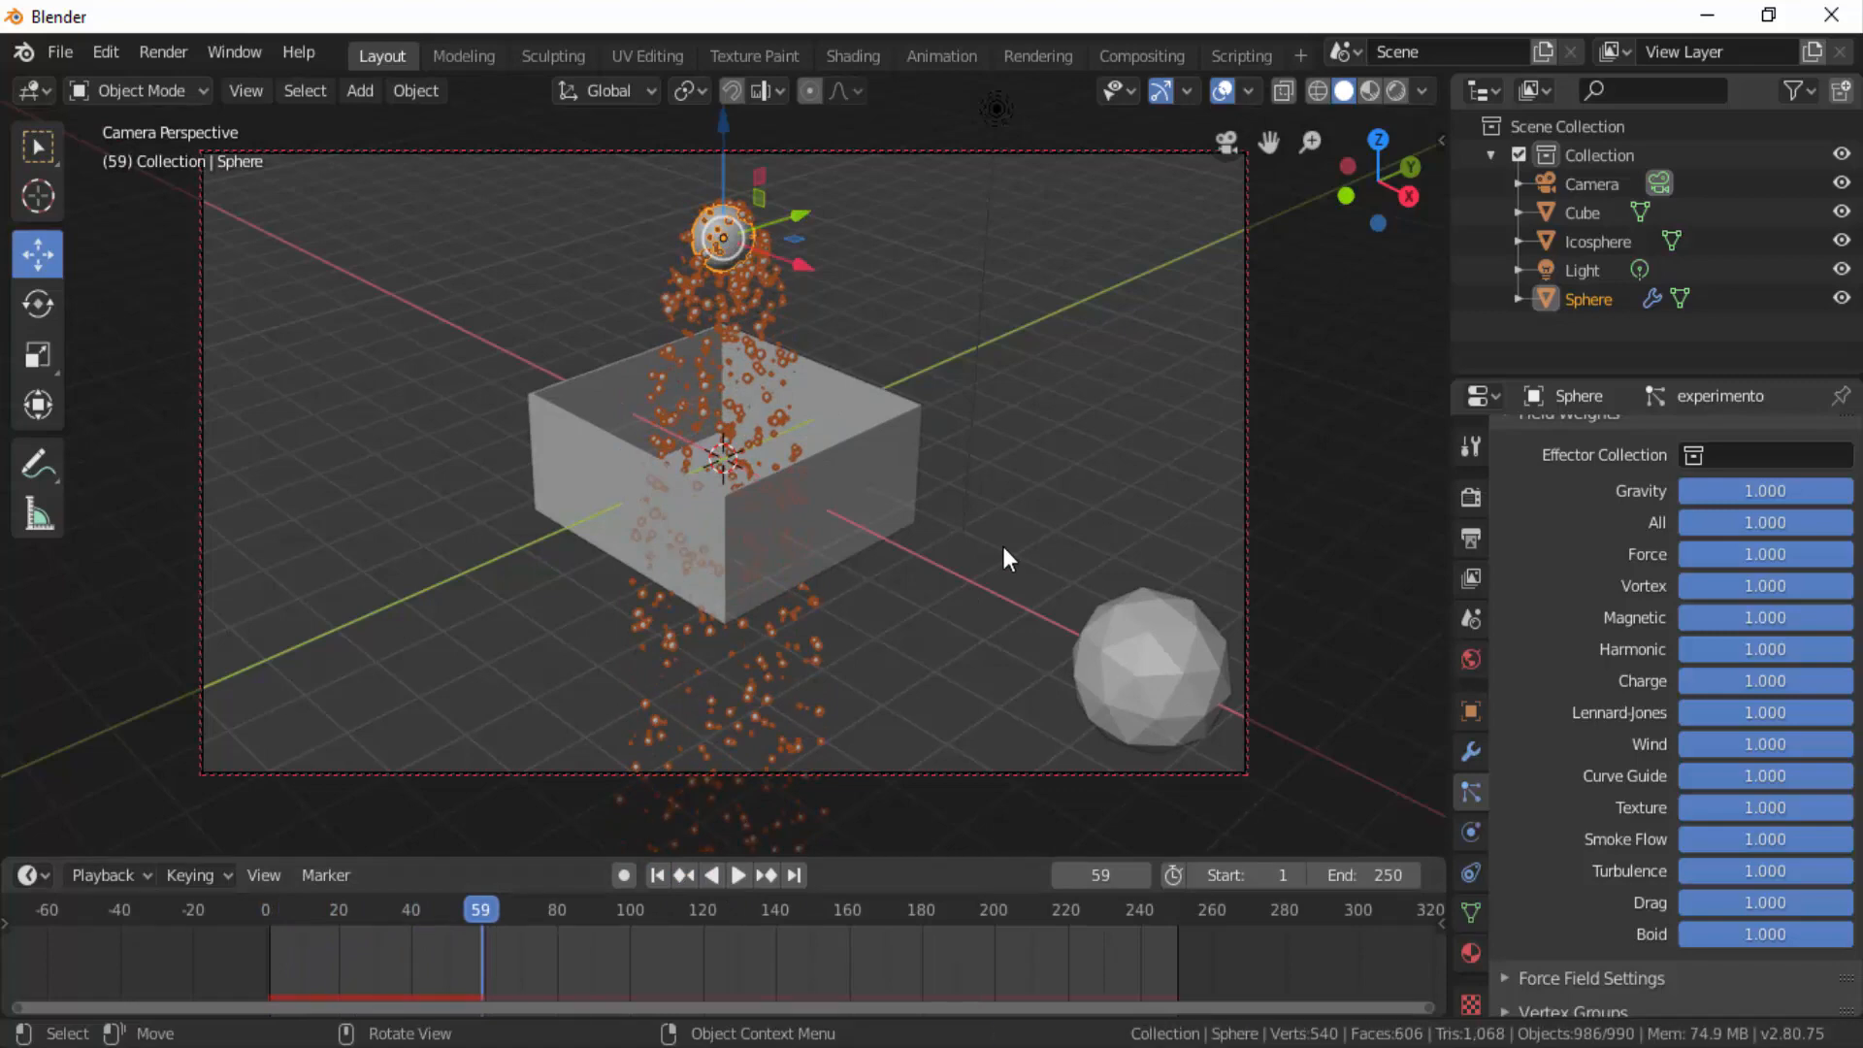
{"action": "scroll", "coordinate": [1004, 556], "scroll_direction": "up", "scroll_amount": 2}
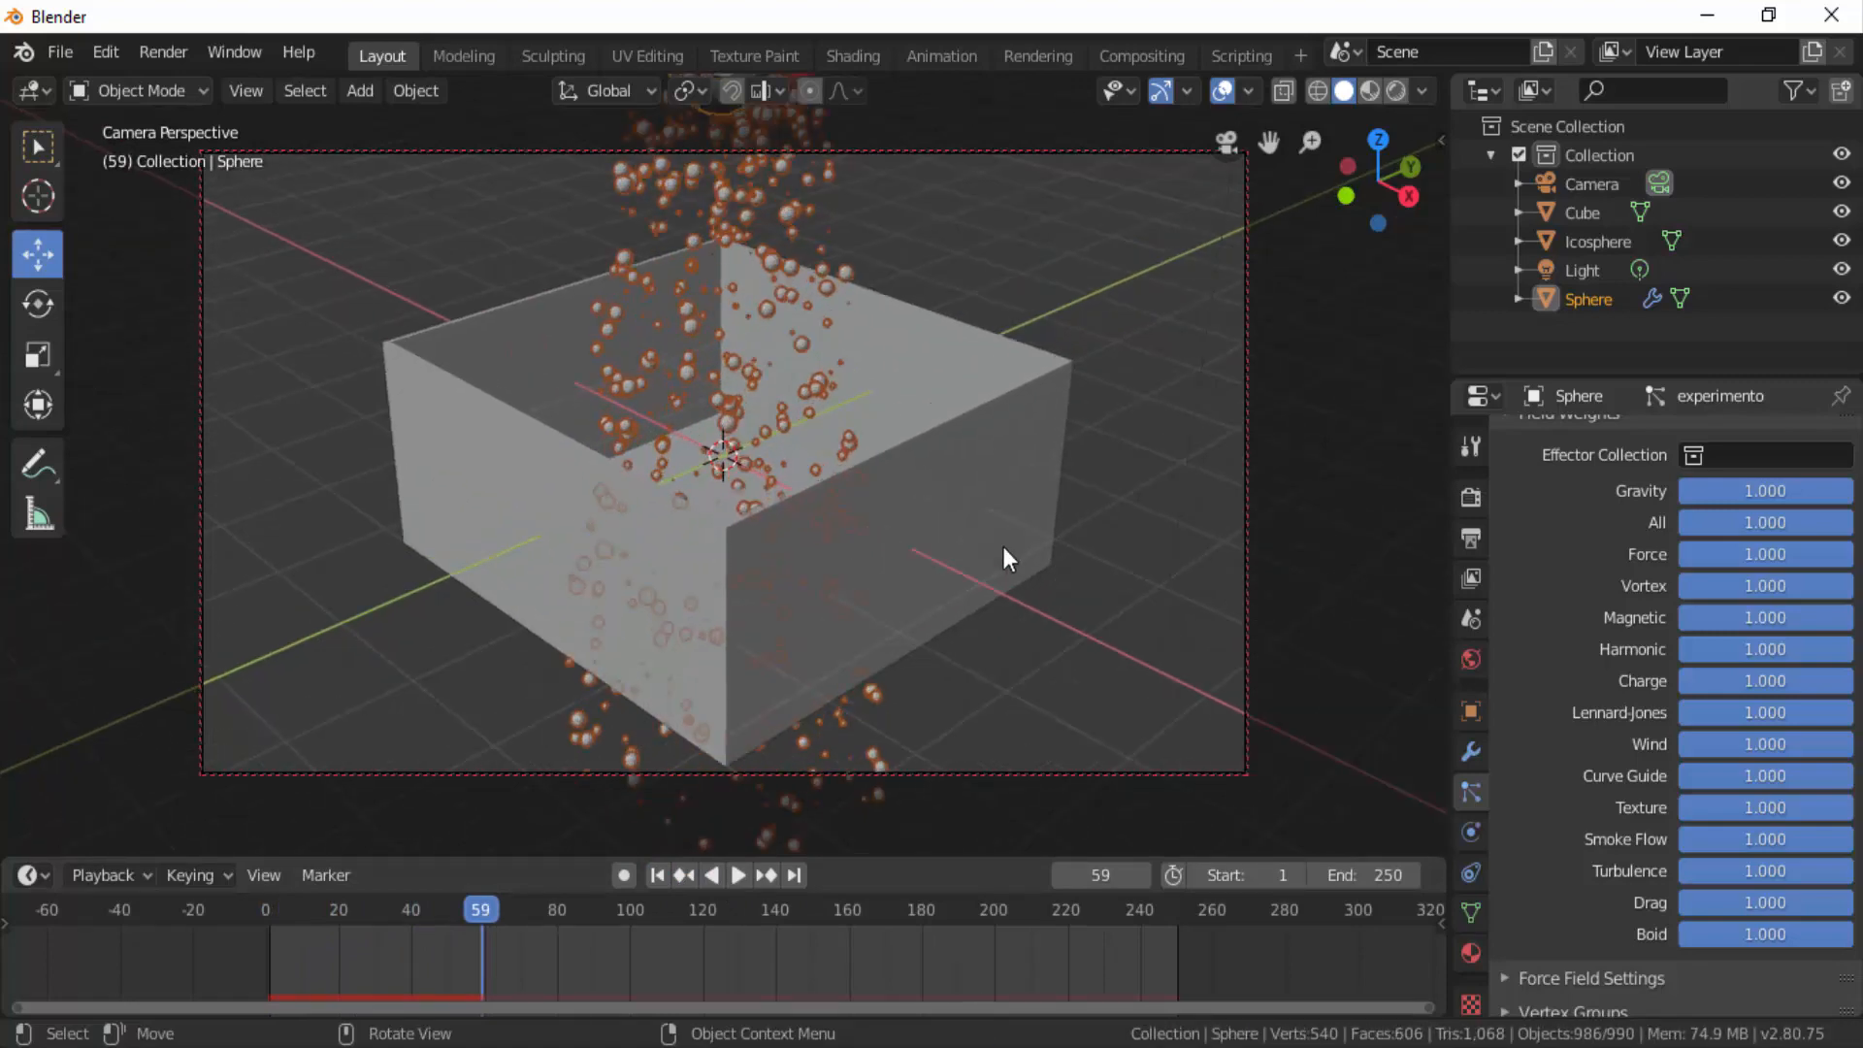
{"action": "scroll", "coordinate": [1003, 546], "scroll_direction": "down", "scroll_amount": 3}
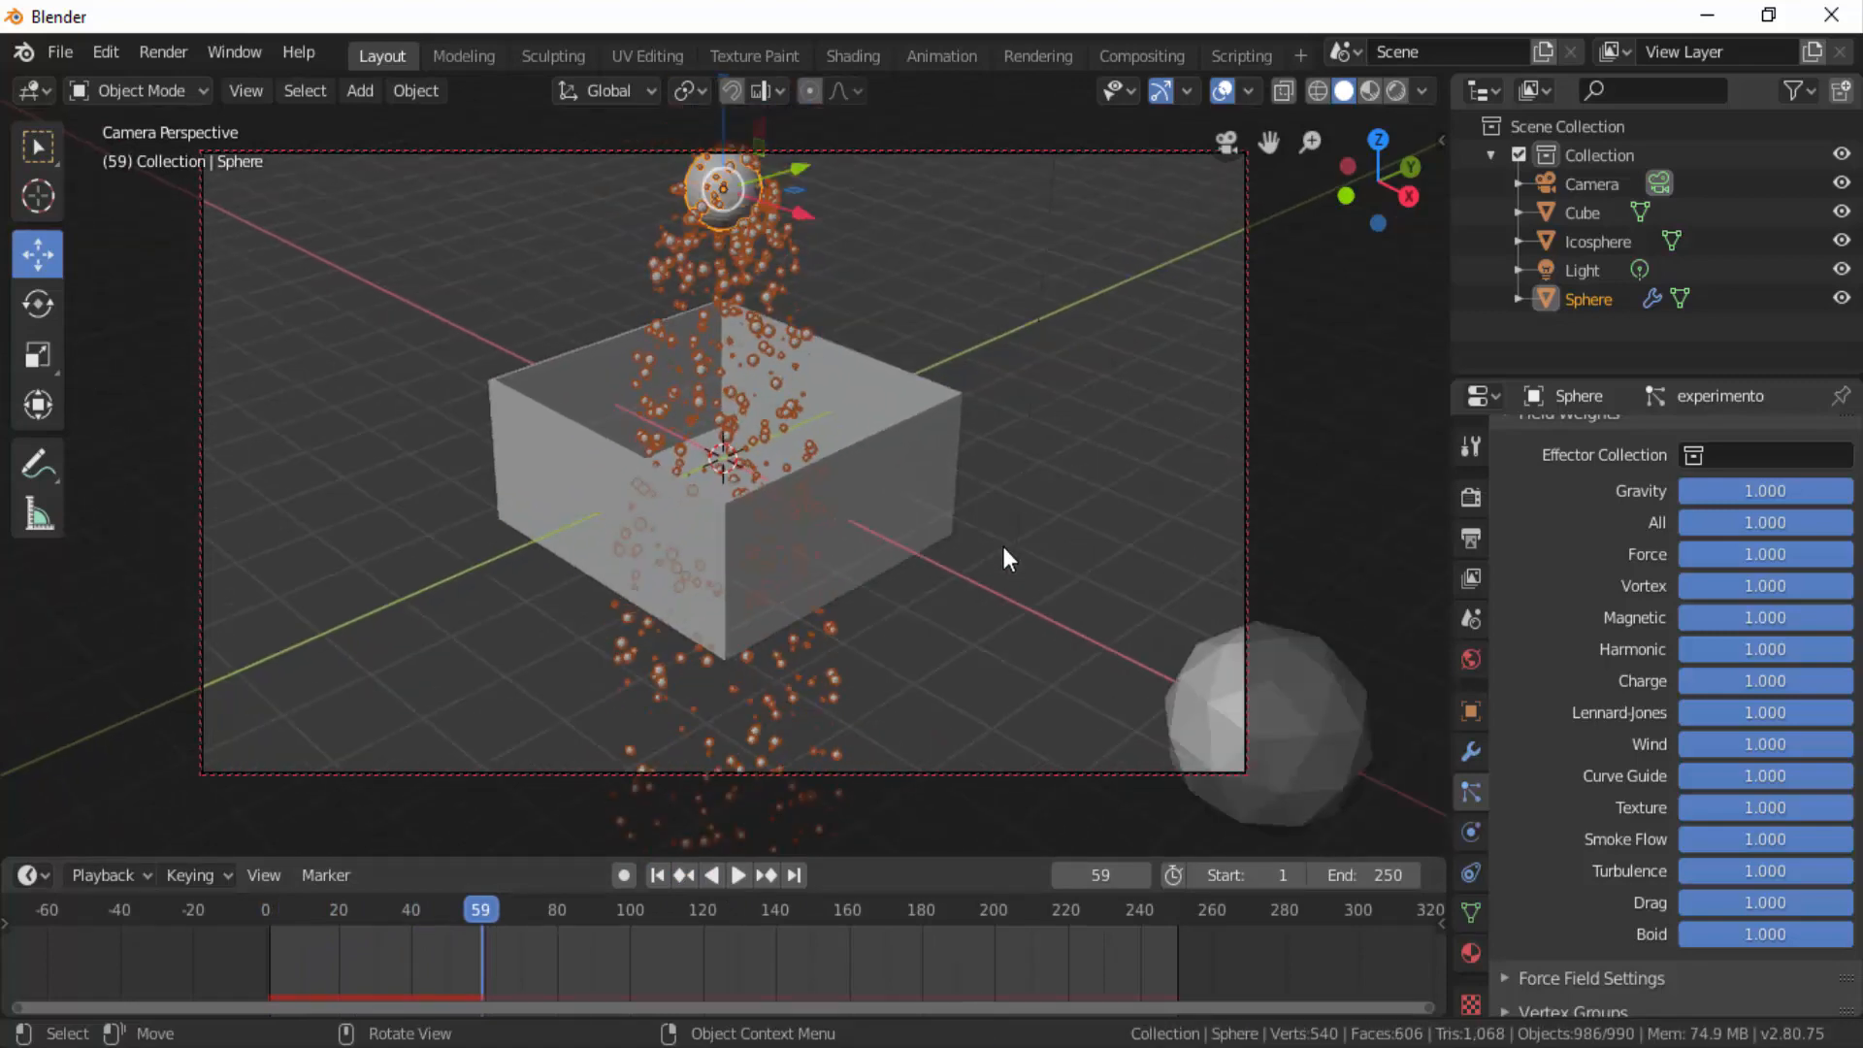
- Enable Collision physics on the open-topped box and play the simulation from frame 1 until about frame 154
{"action": "left_click", "coordinate": [911, 449]}
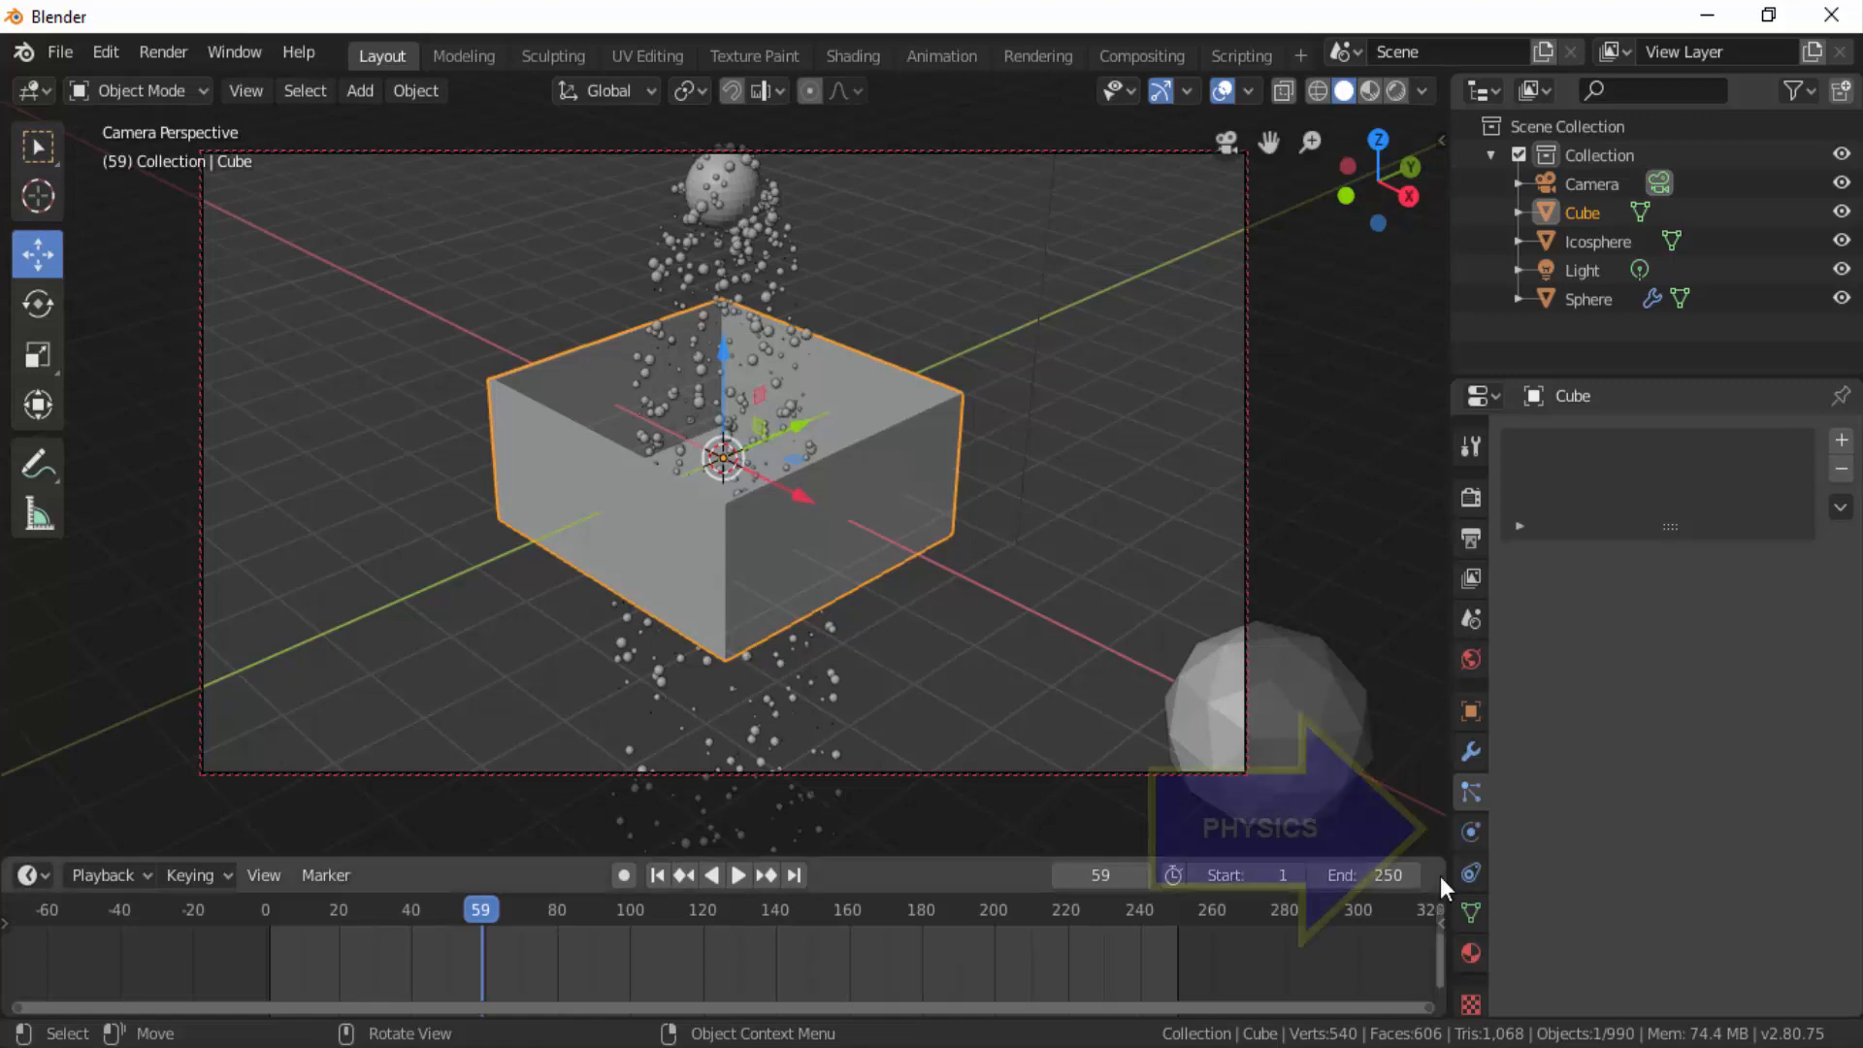
{"action": "left_click", "coordinate": [1471, 831]}
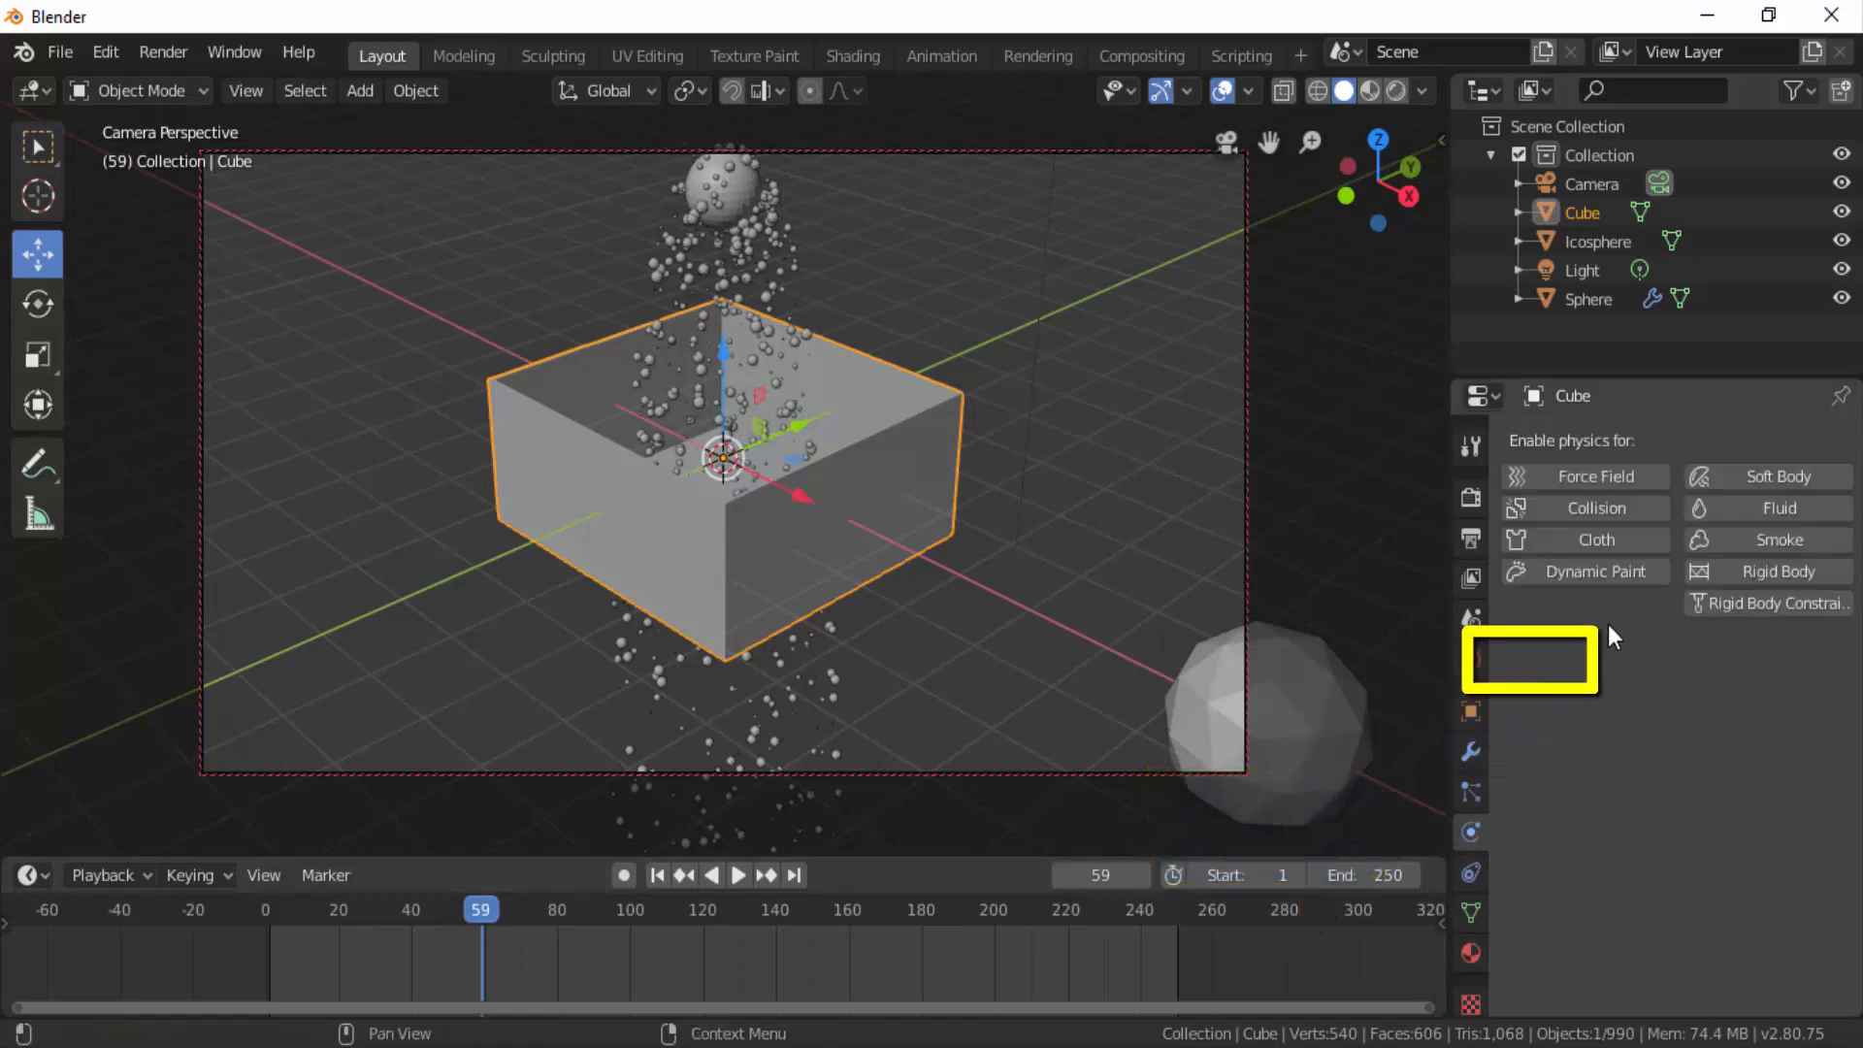
{"action": "left_click", "coordinate": [1596, 508]}
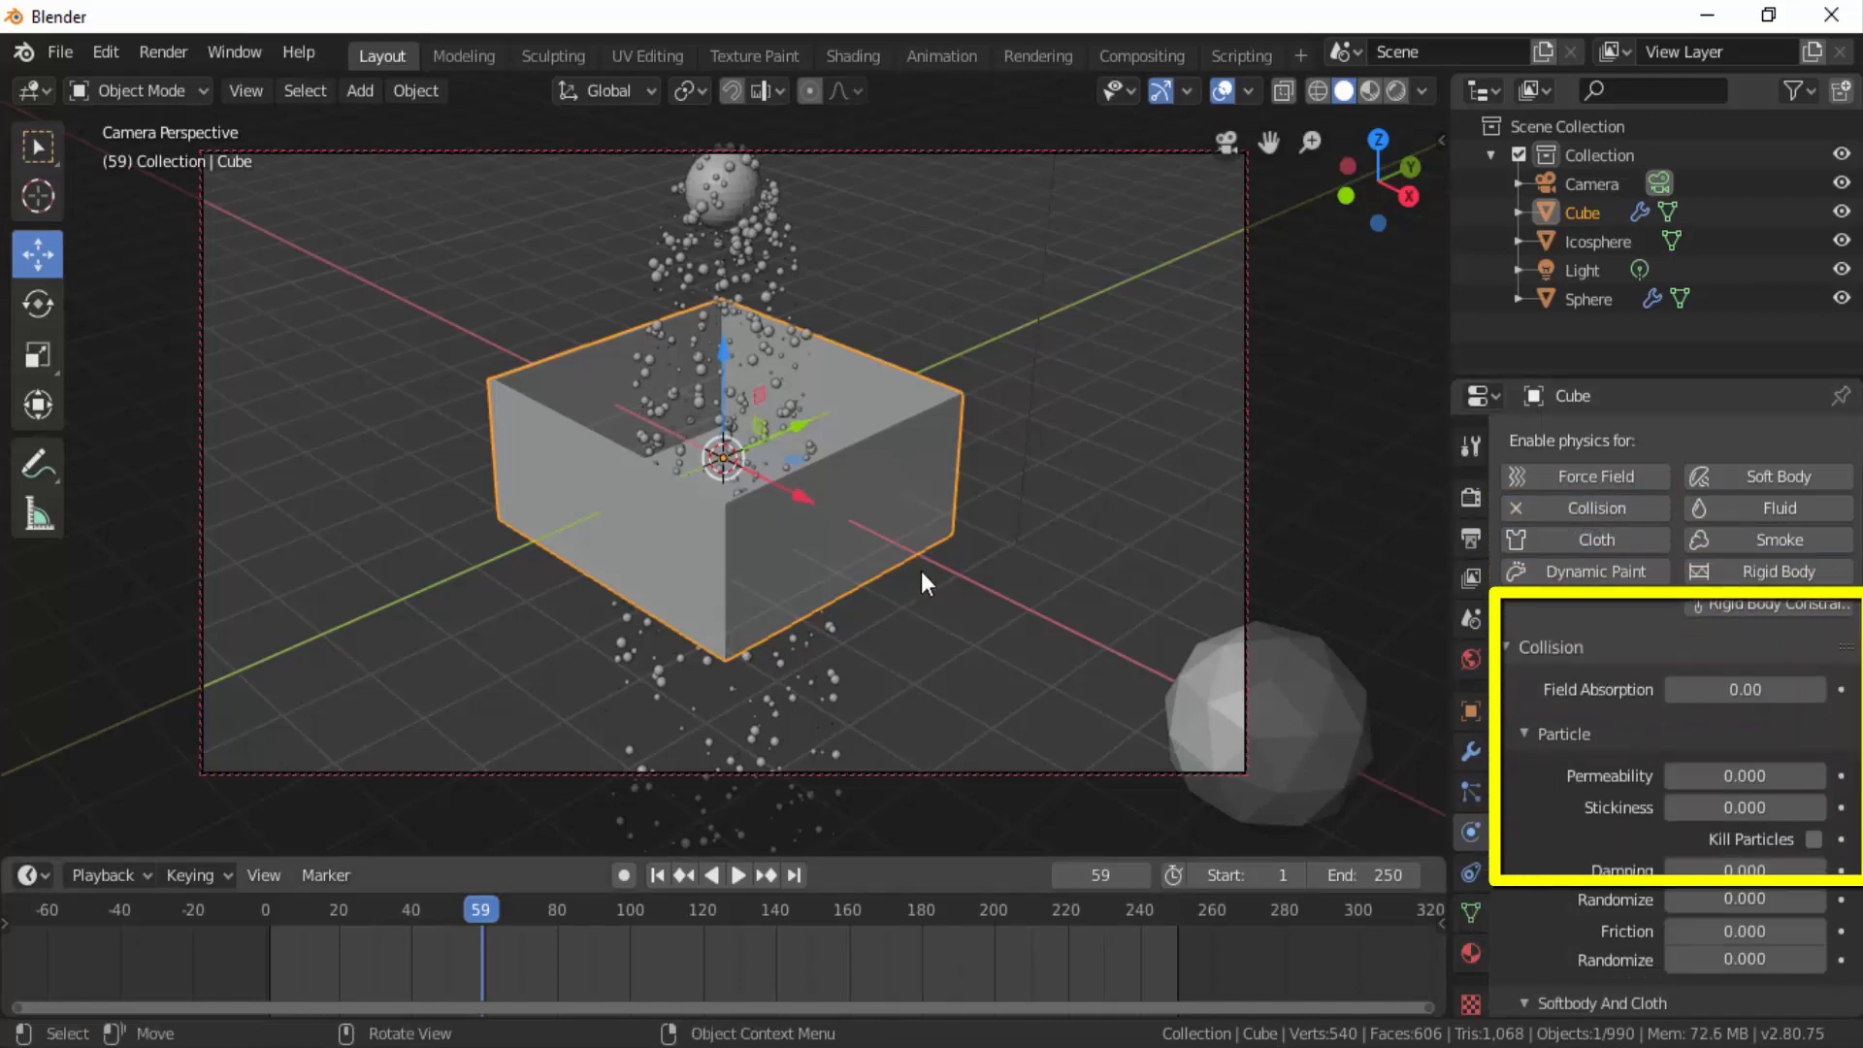
{"action": "left_click", "coordinate": [657, 875]}
{"action": "left_click", "coordinate": [736, 876]}
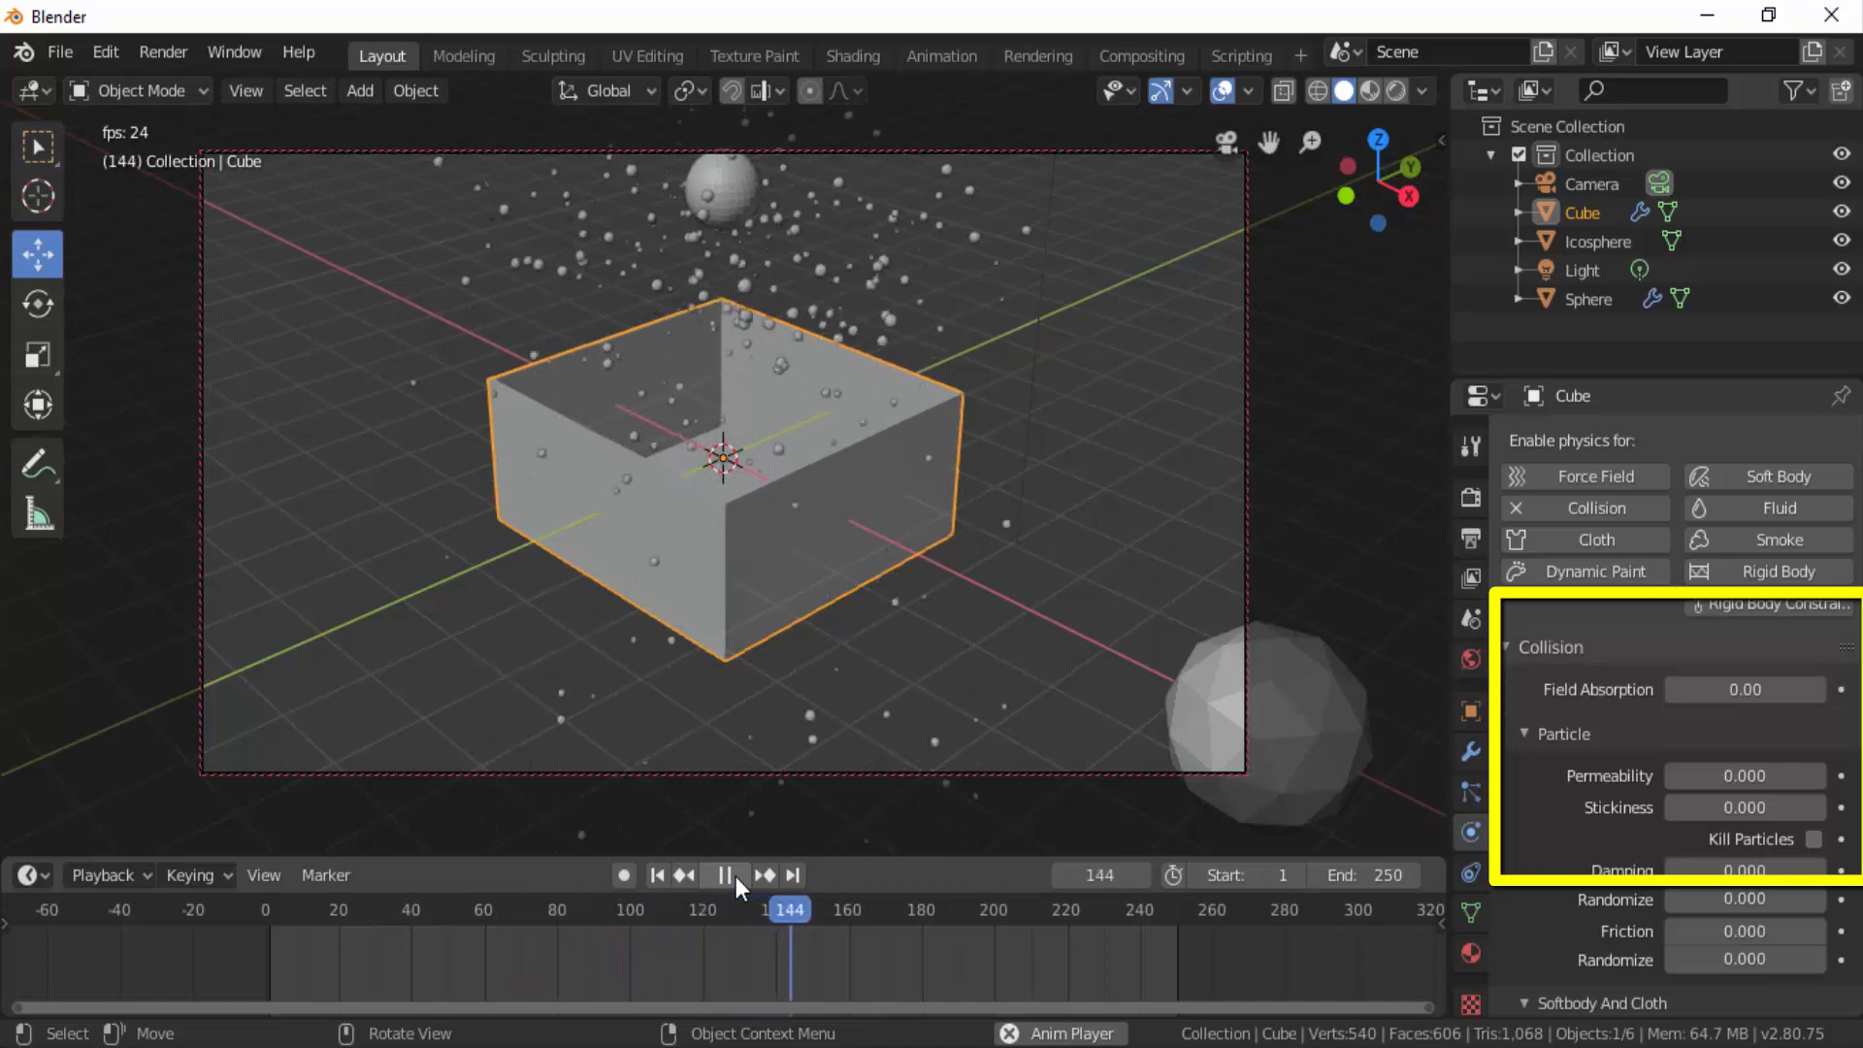
{"action": "left_click", "coordinate": [736, 876]}
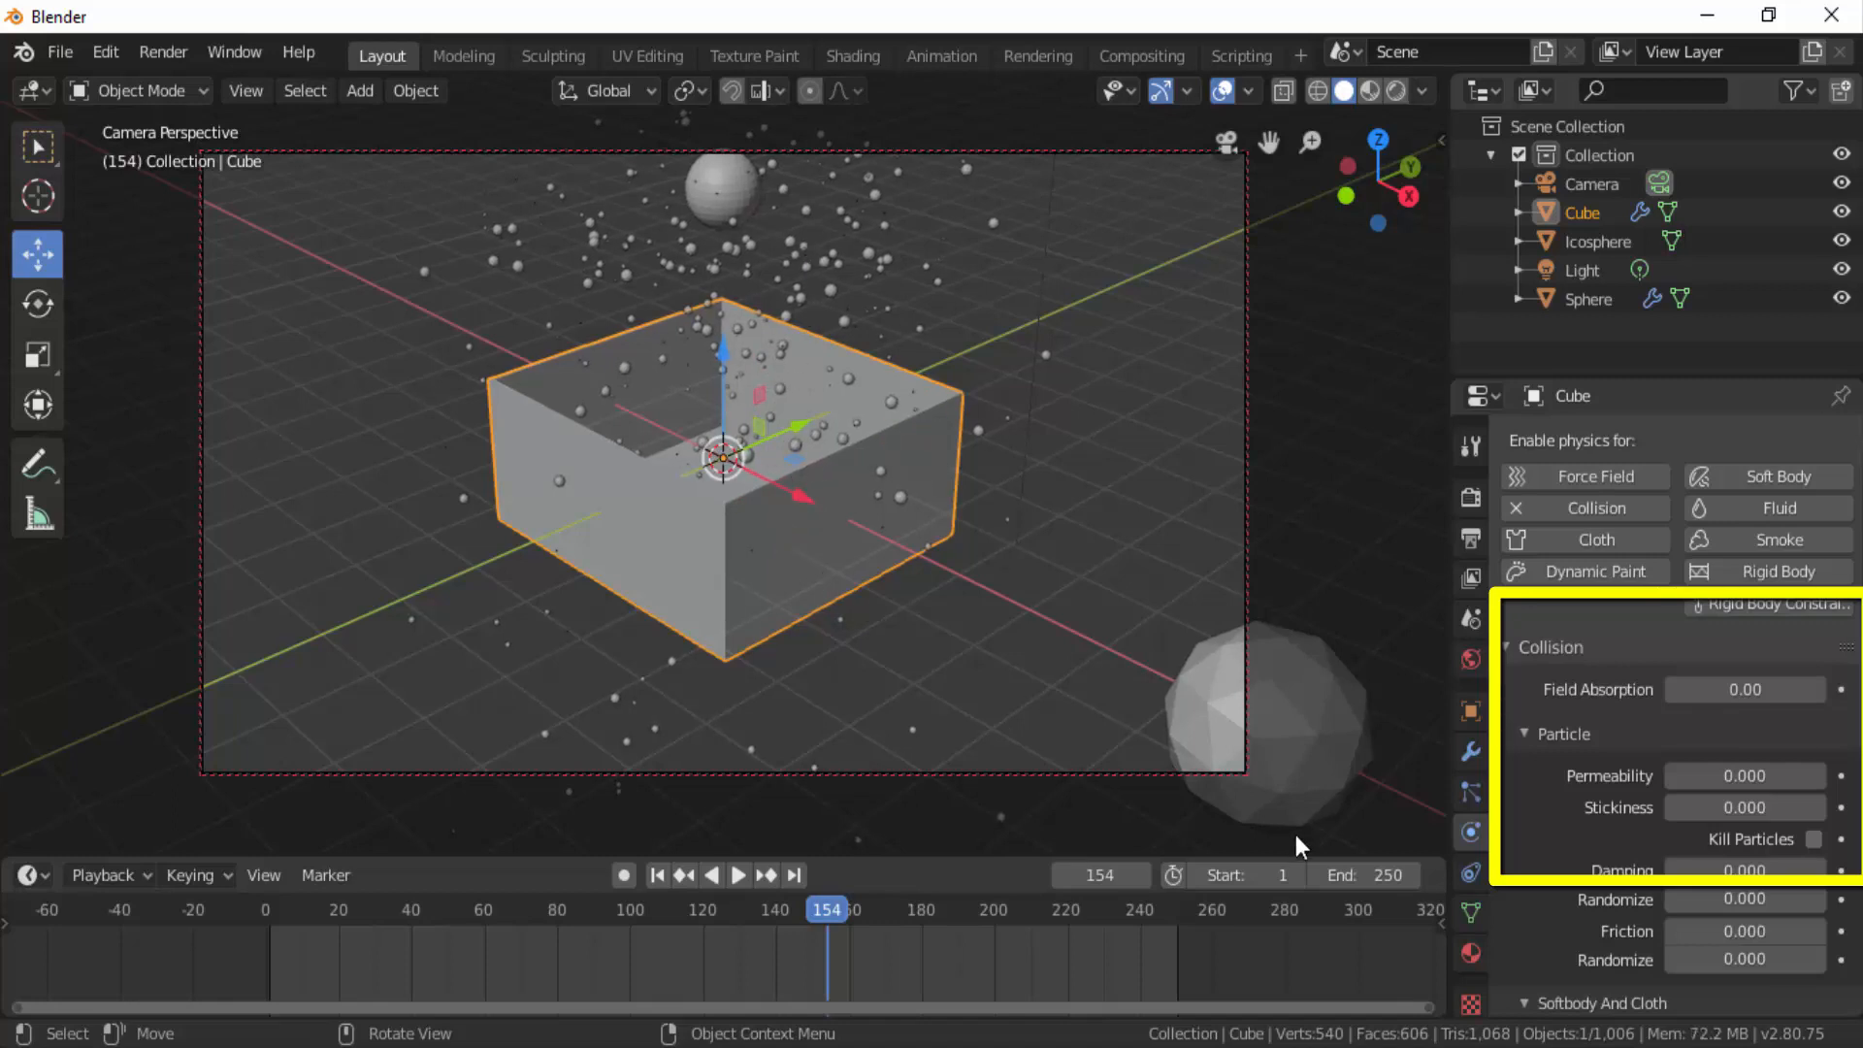
- Set the box's particle collision damping to 0.500 and friction to 0.508, and replay the simulation from frame 1
{"action": "scroll", "coordinate": [1539, 813], "scroll_direction": "down", "scroll_amount": 3}
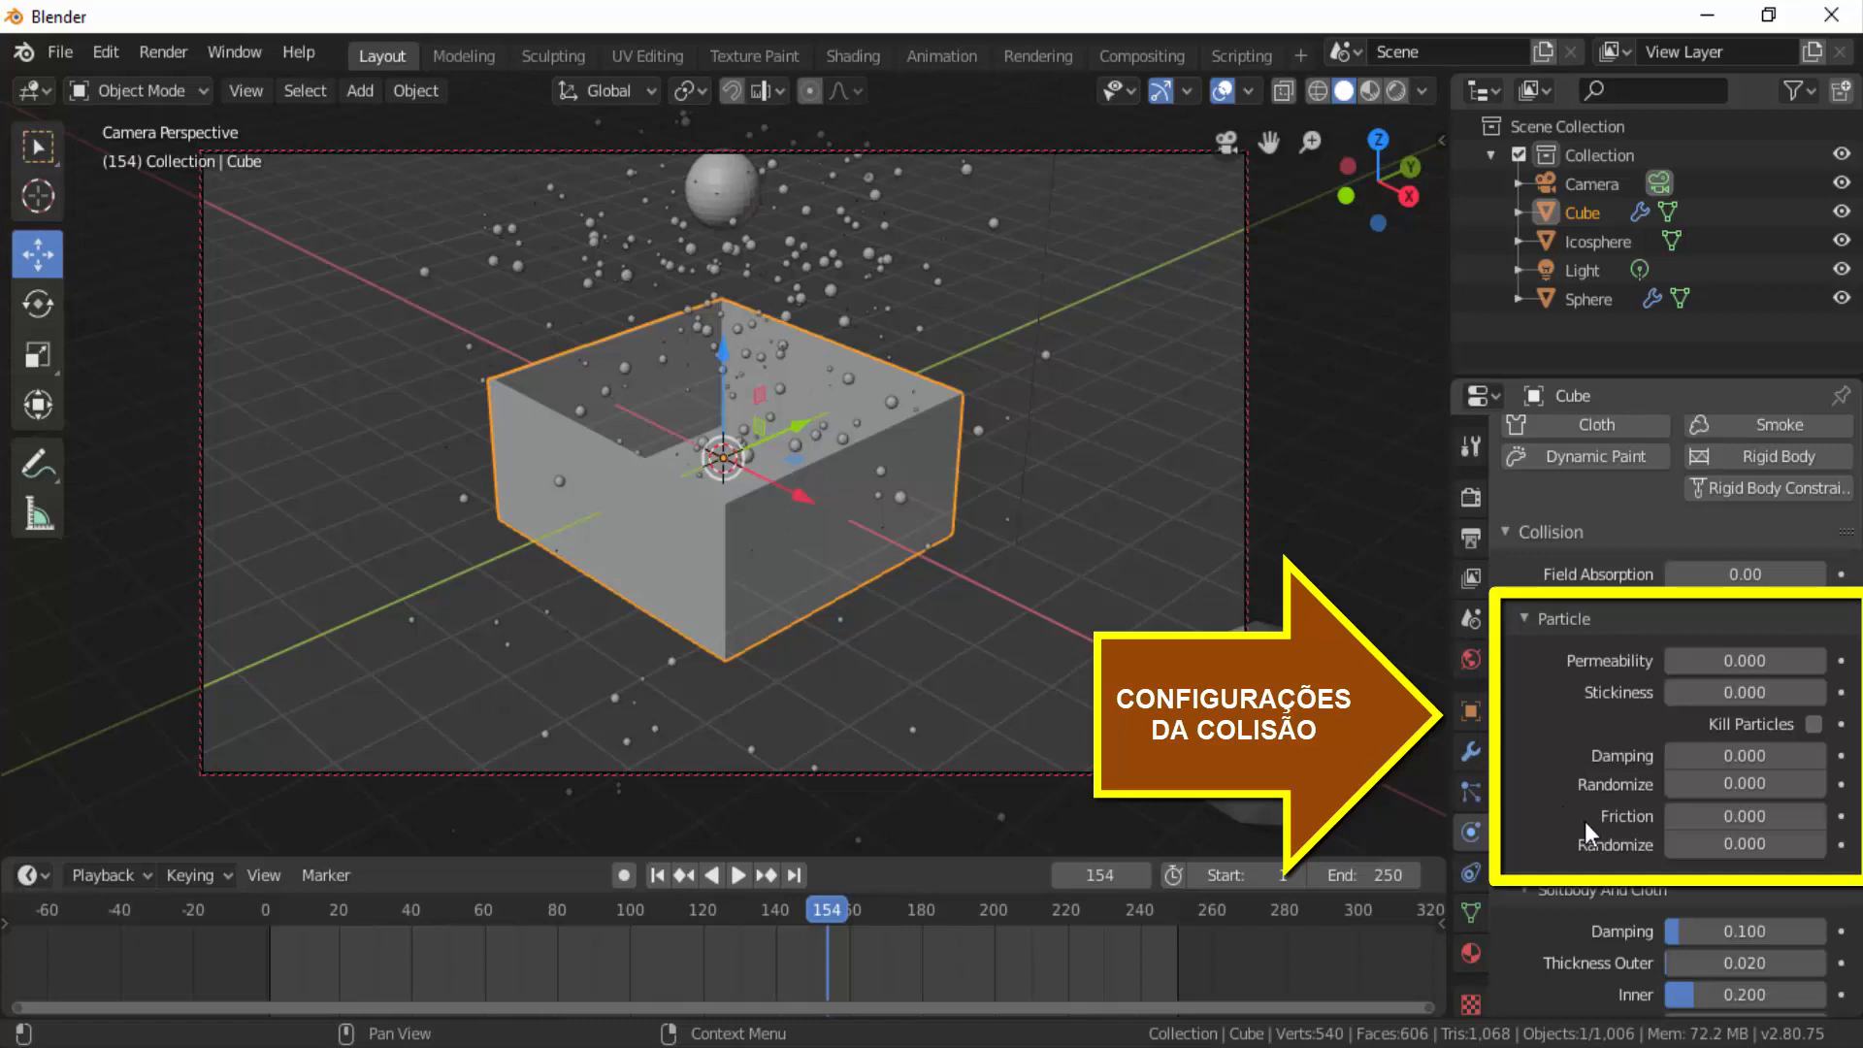
{"action": "left_click_drag", "start_coordinate": [1690, 758], "coordinate": [1746, 757]}
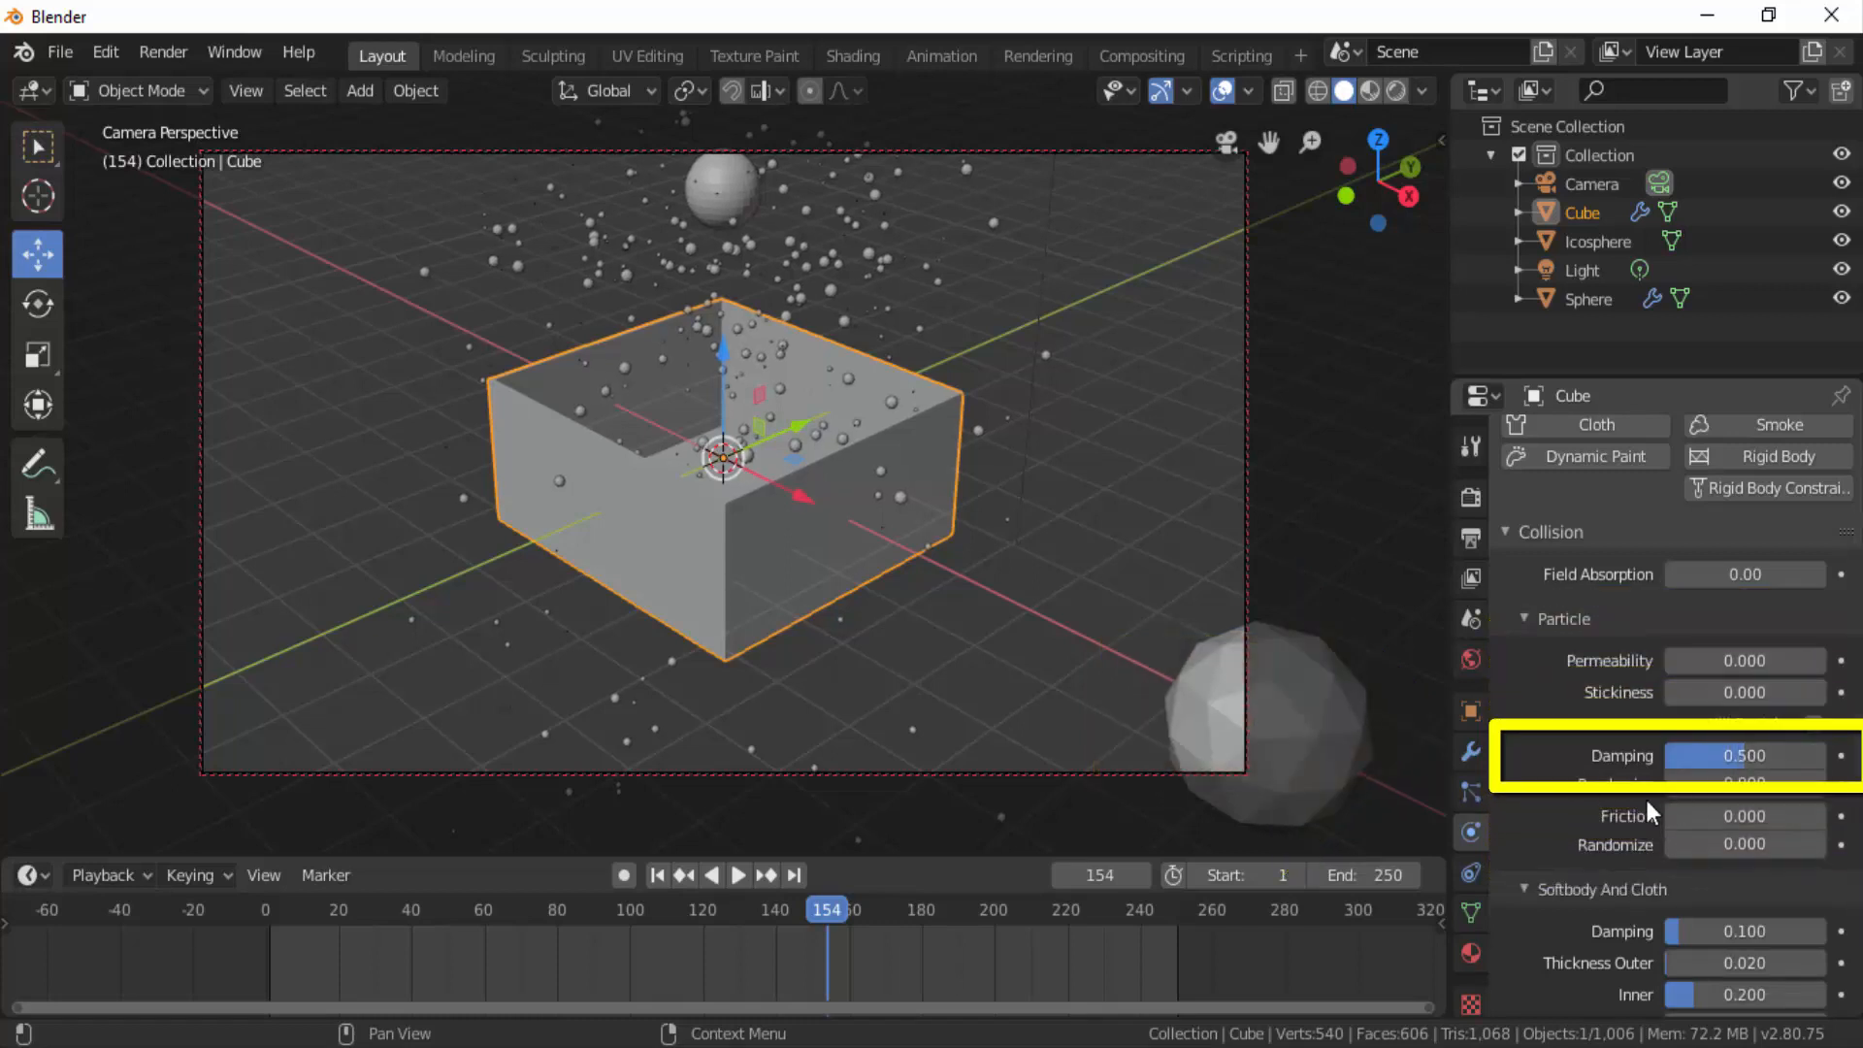
{"action": "left_click_drag", "start_coordinate": [1704, 822], "coordinate": [1767, 823]}
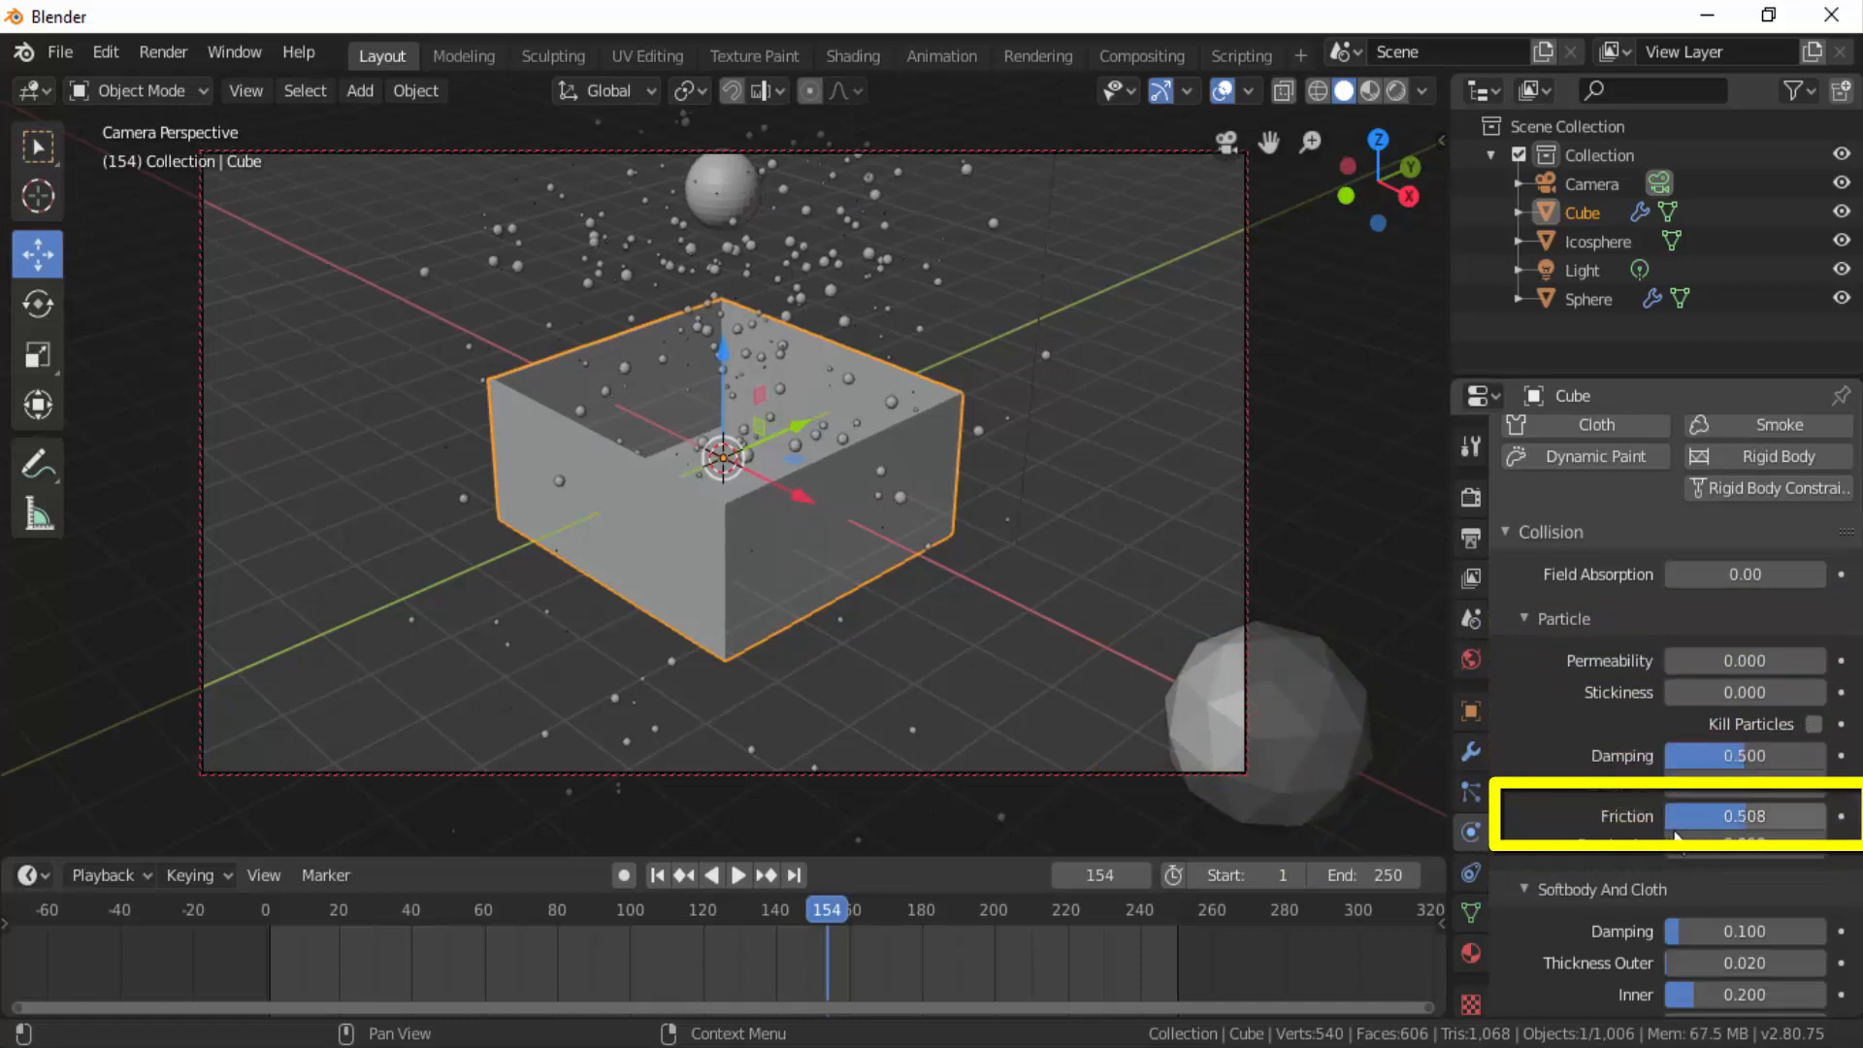
{"action": "left_click", "coordinate": [660, 875]}
{"action": "left_click", "coordinate": [737, 875]}
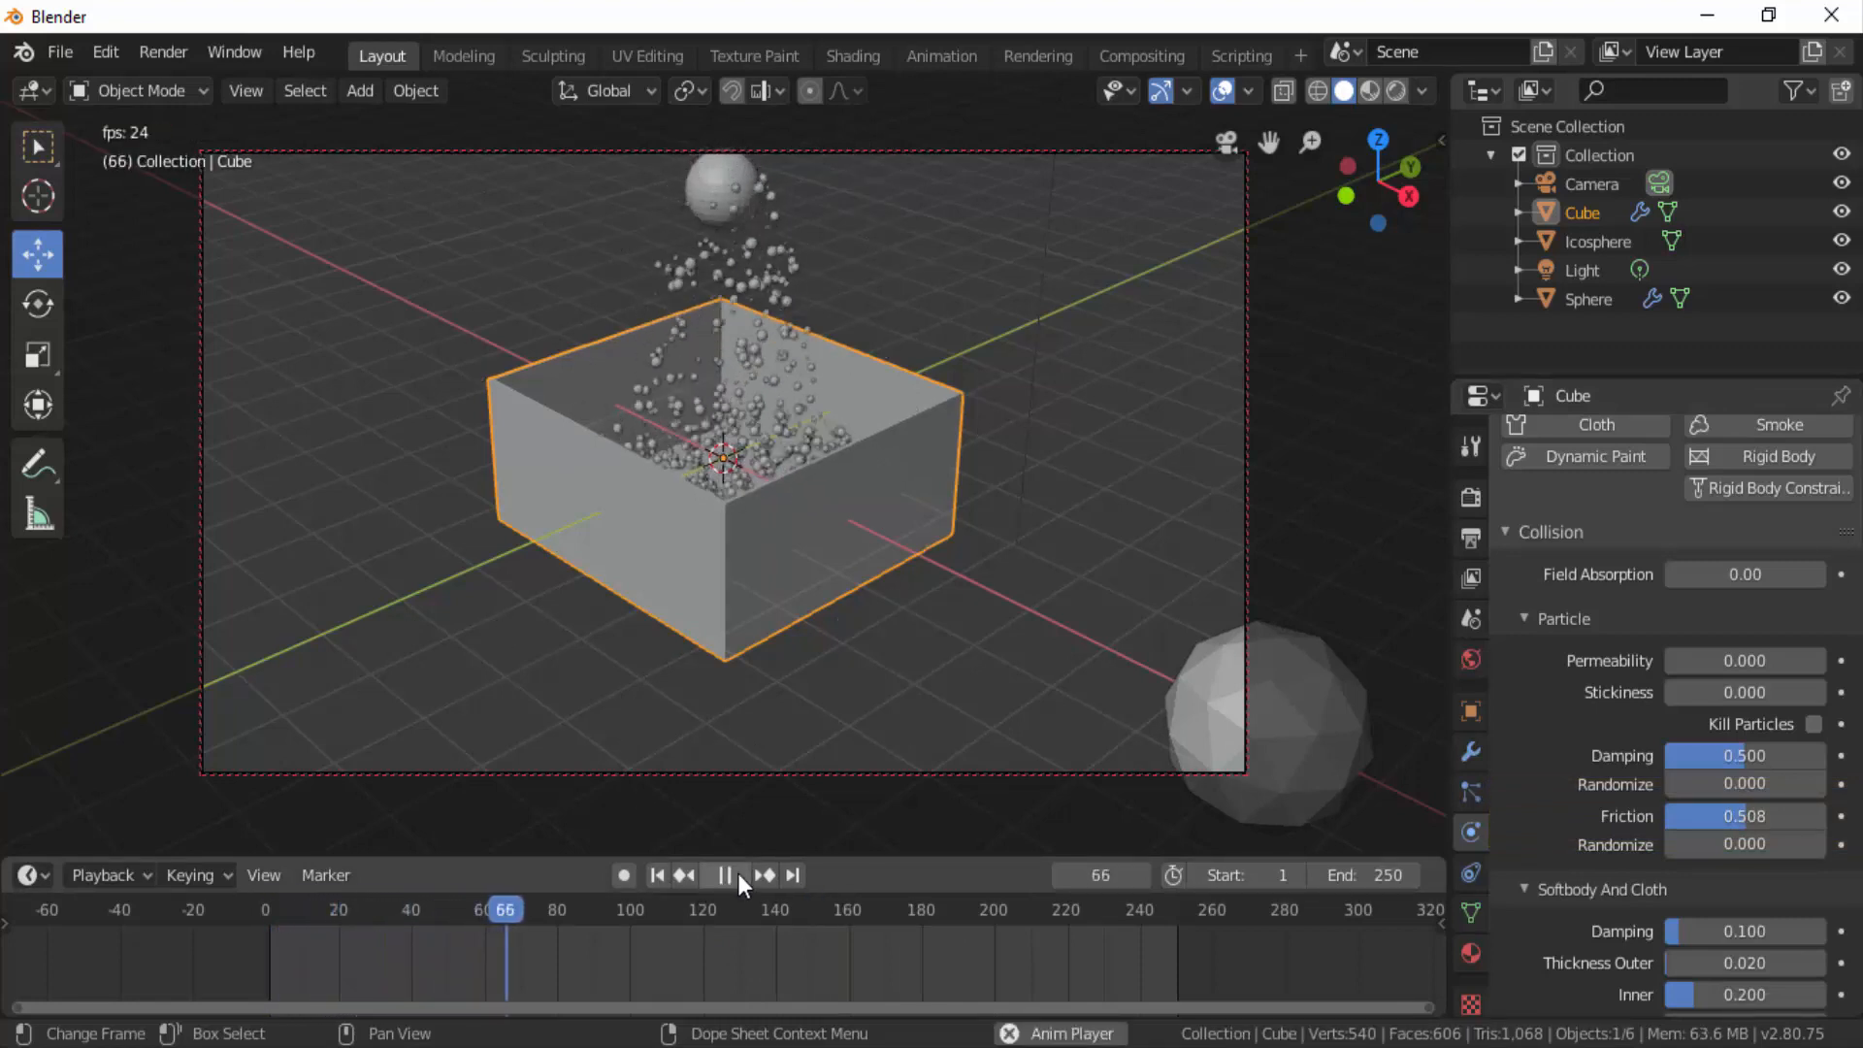
- Stop the playback at about frame 98 and examine the particles inside the box from several angles
{"action": "left_click", "coordinate": [737, 874]}
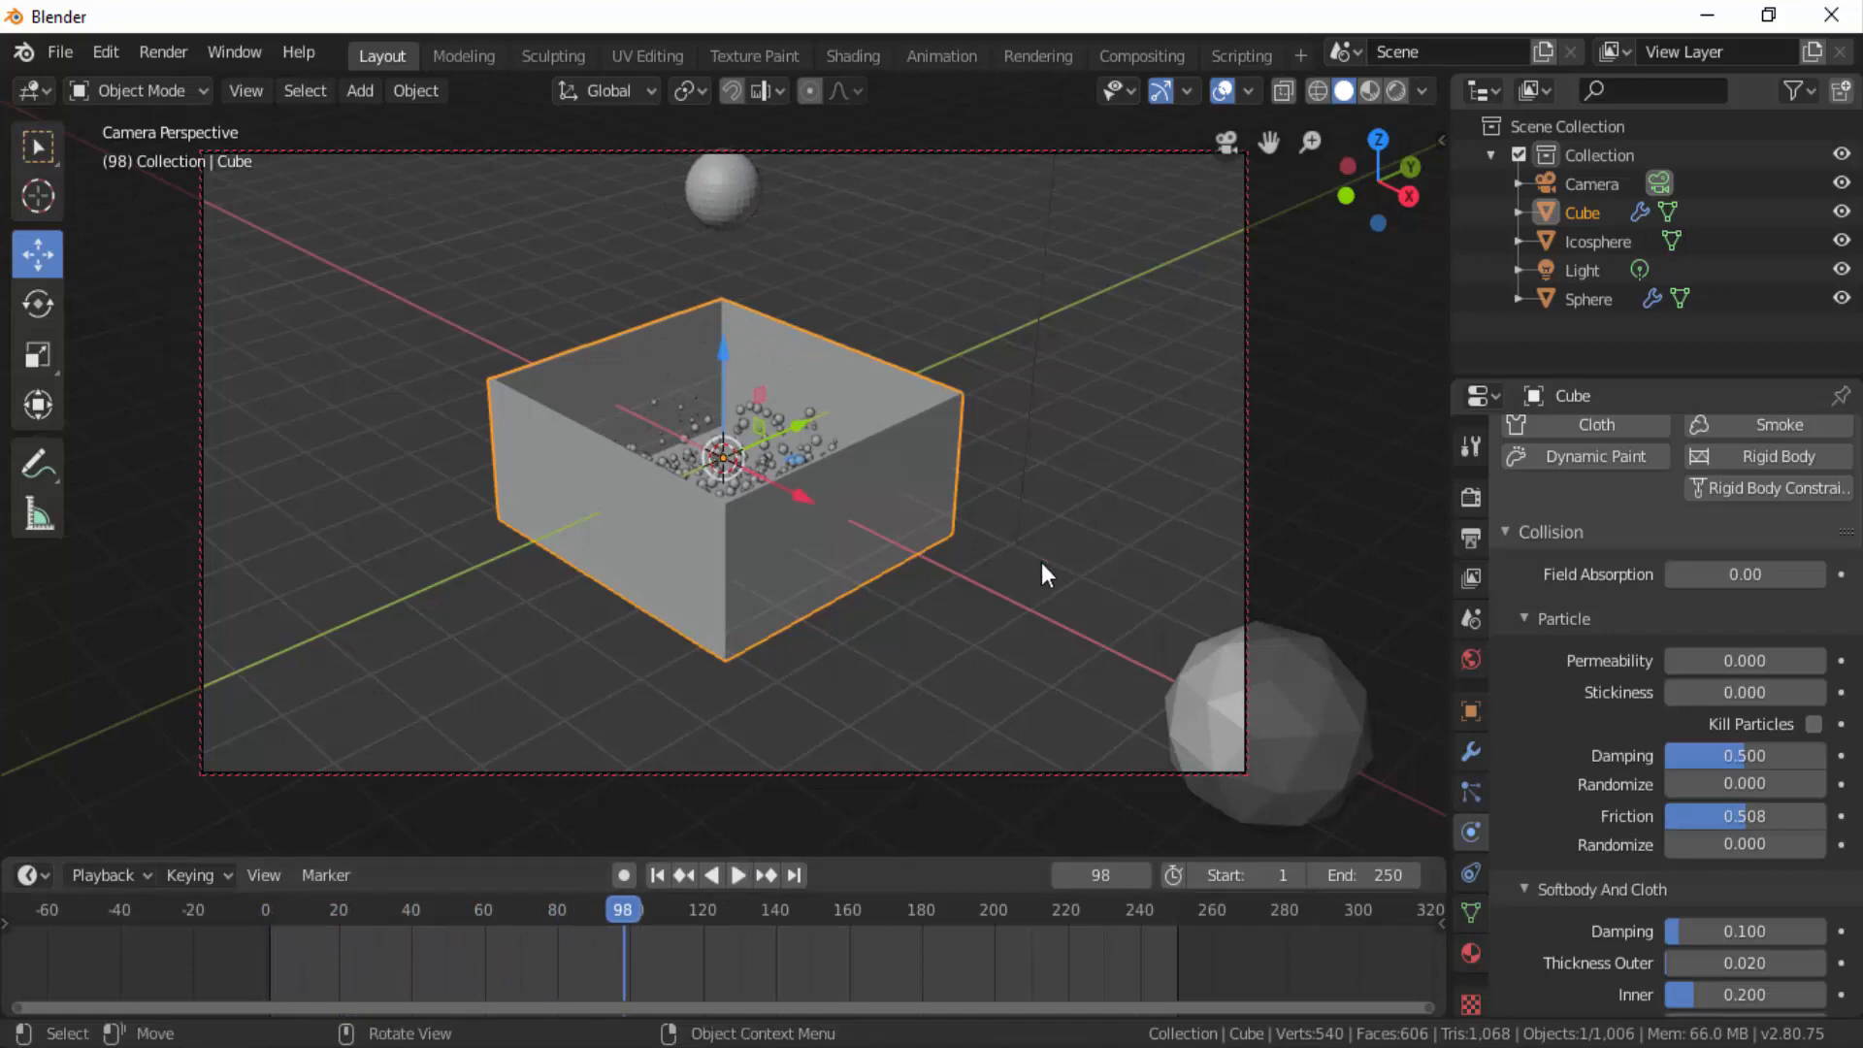
{"action": "mouse_move", "coordinate": [1347, 211]}
{"action": "left_mouse_down"}
{"action": "mouse_move", "coordinate": [1351, 276]}
{"action": "mouse_move", "coordinate": [1271, 238]}
{"action": "mouse_move", "coordinate": [1324, 160]}
{"action": "mouse_move", "coordinate": [1383, 135]}
{"action": "left_mouse_up"}
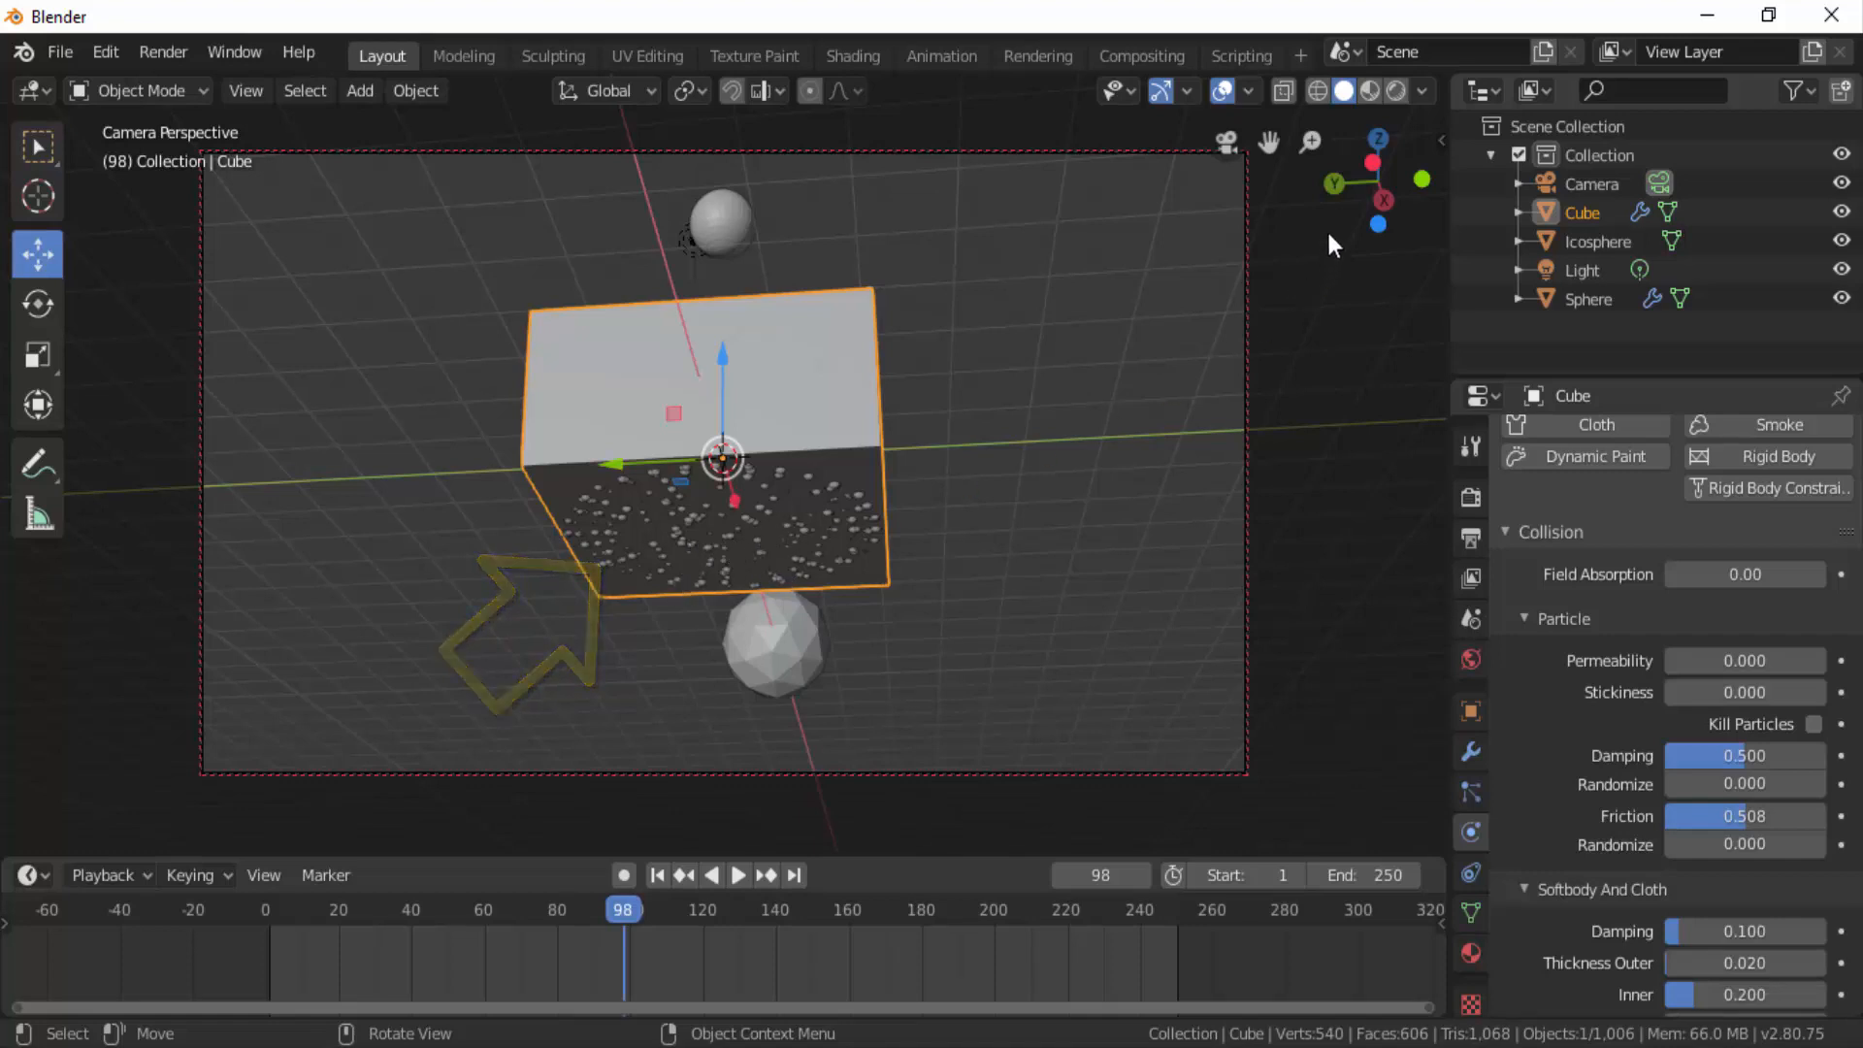
{"action": "left_click_drag", "start_coordinate": [1339, 204], "coordinate": [1368, 351]}
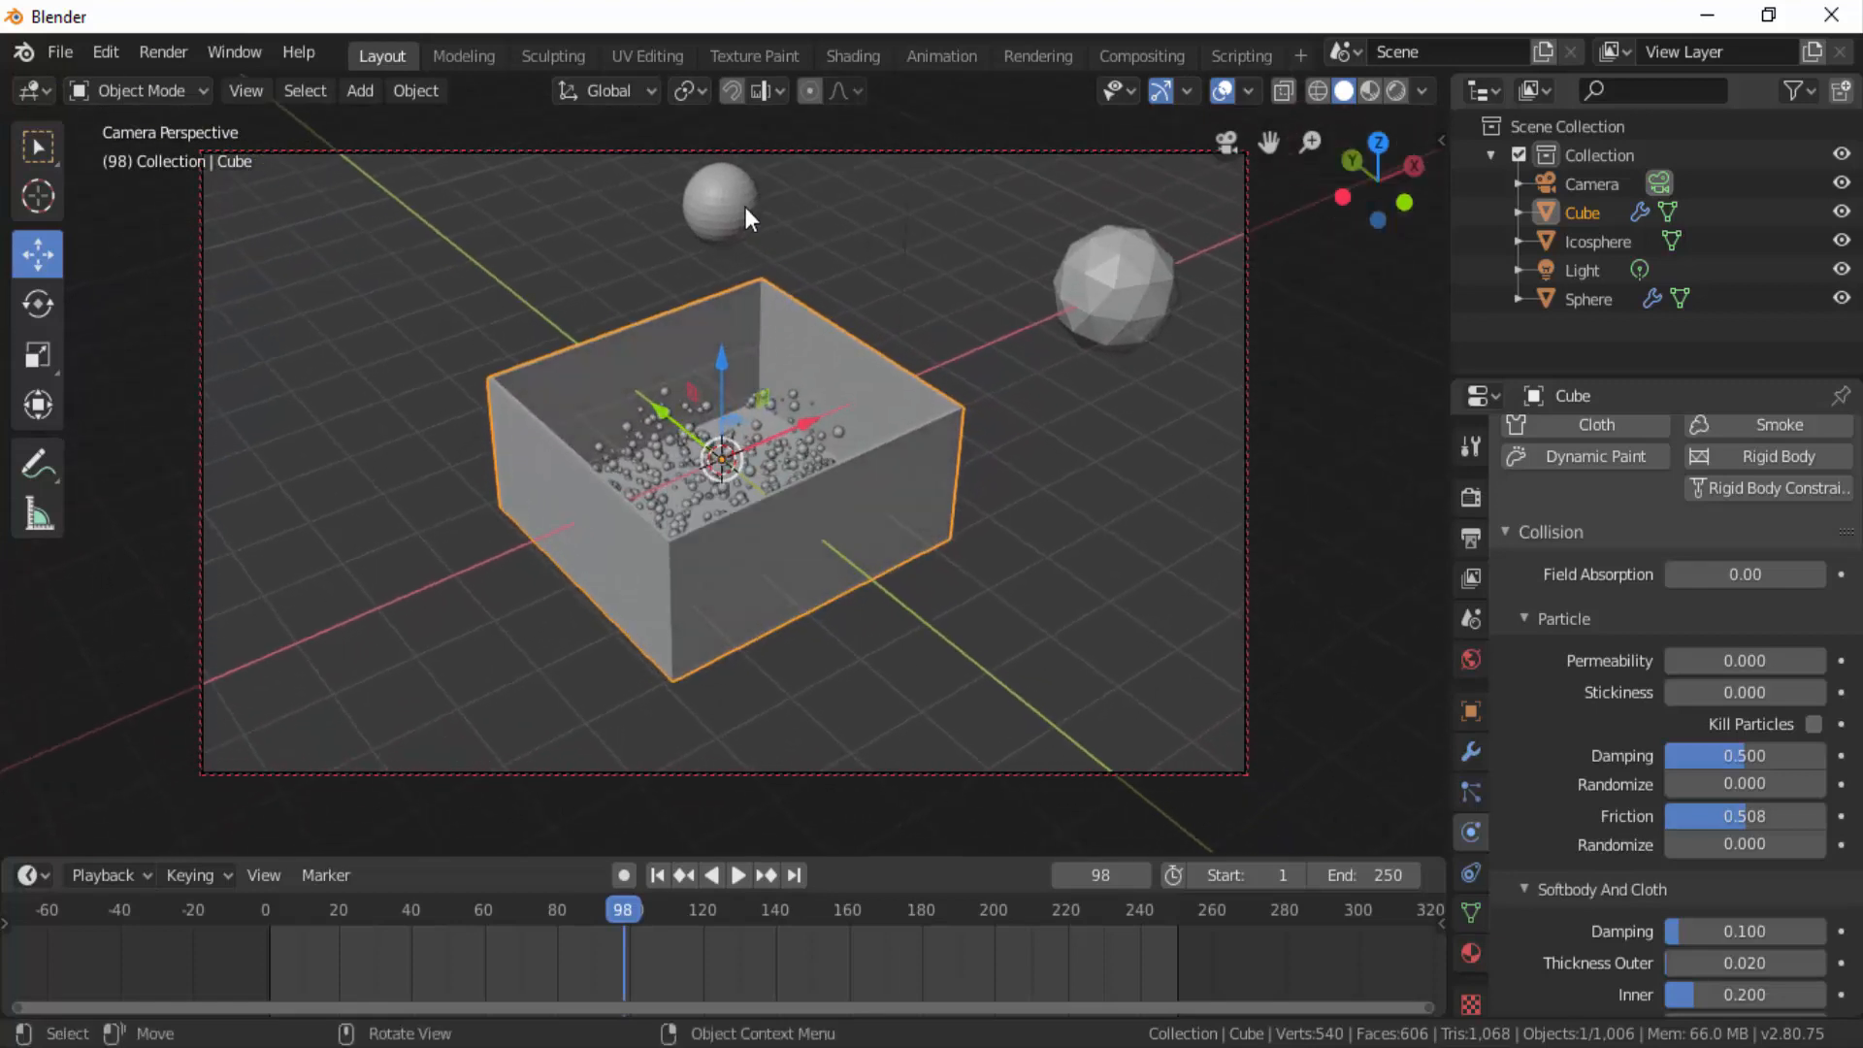
- Enable Use Modifier Stack for the sphere's particle emission source and replay the simulation from frame 1 until about frame 68
{"action": "left_click", "coordinate": [719, 200]}
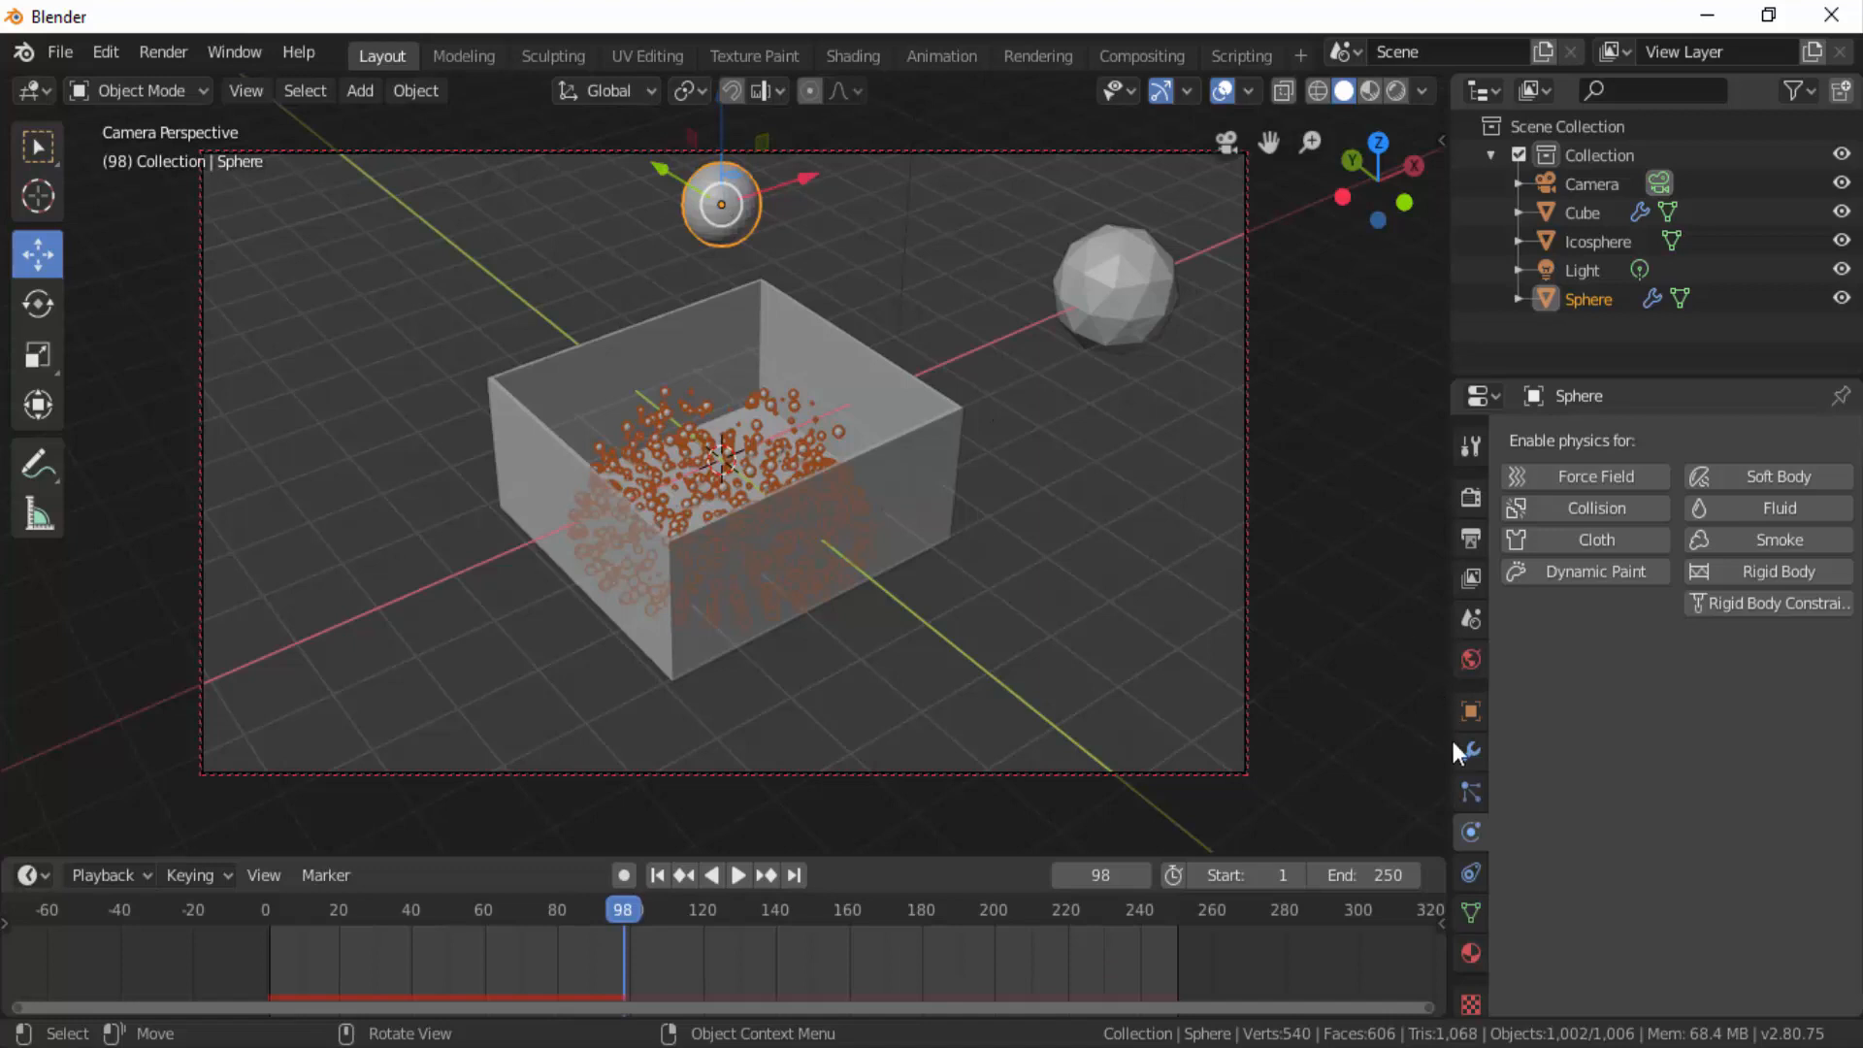
{"action": "left_click", "coordinate": [1471, 792]}
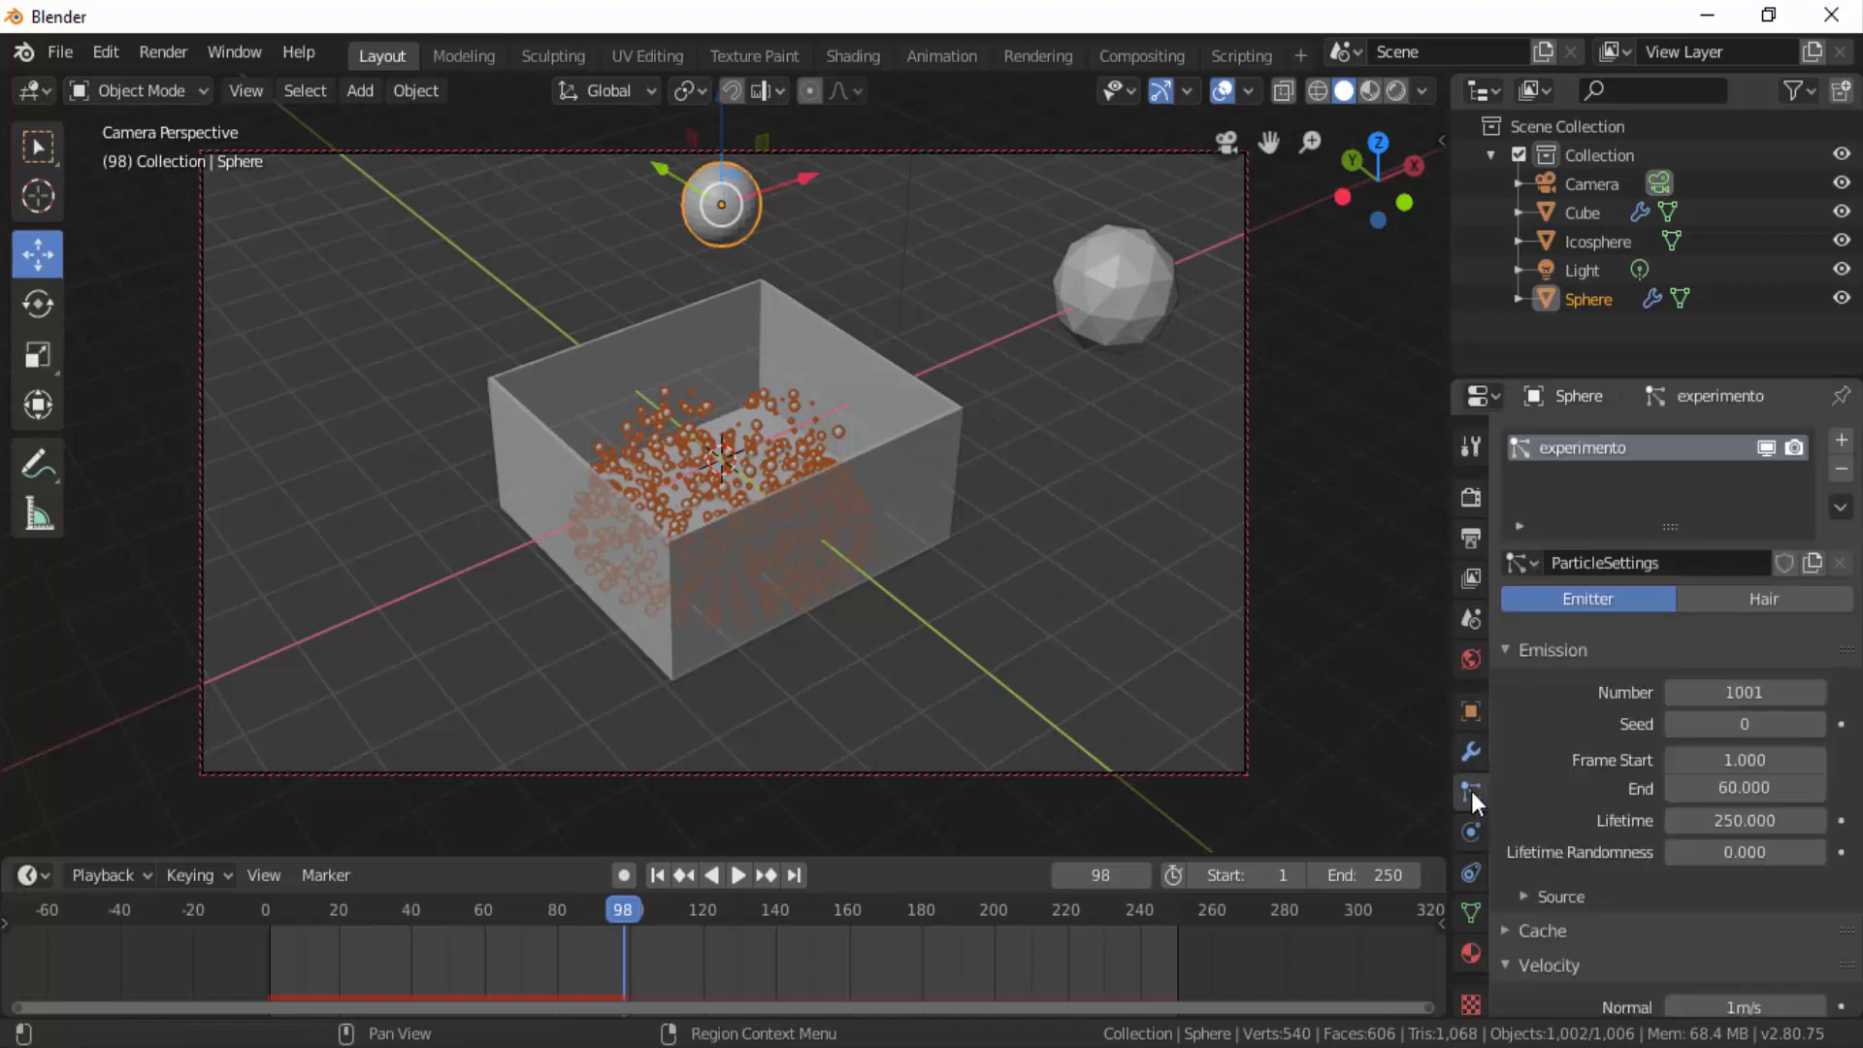
{"action": "scroll", "coordinate": [1547, 713], "scroll_direction": "down", "scroll_amount": 4}
{"action": "left_click", "coordinate": [1543, 728]}
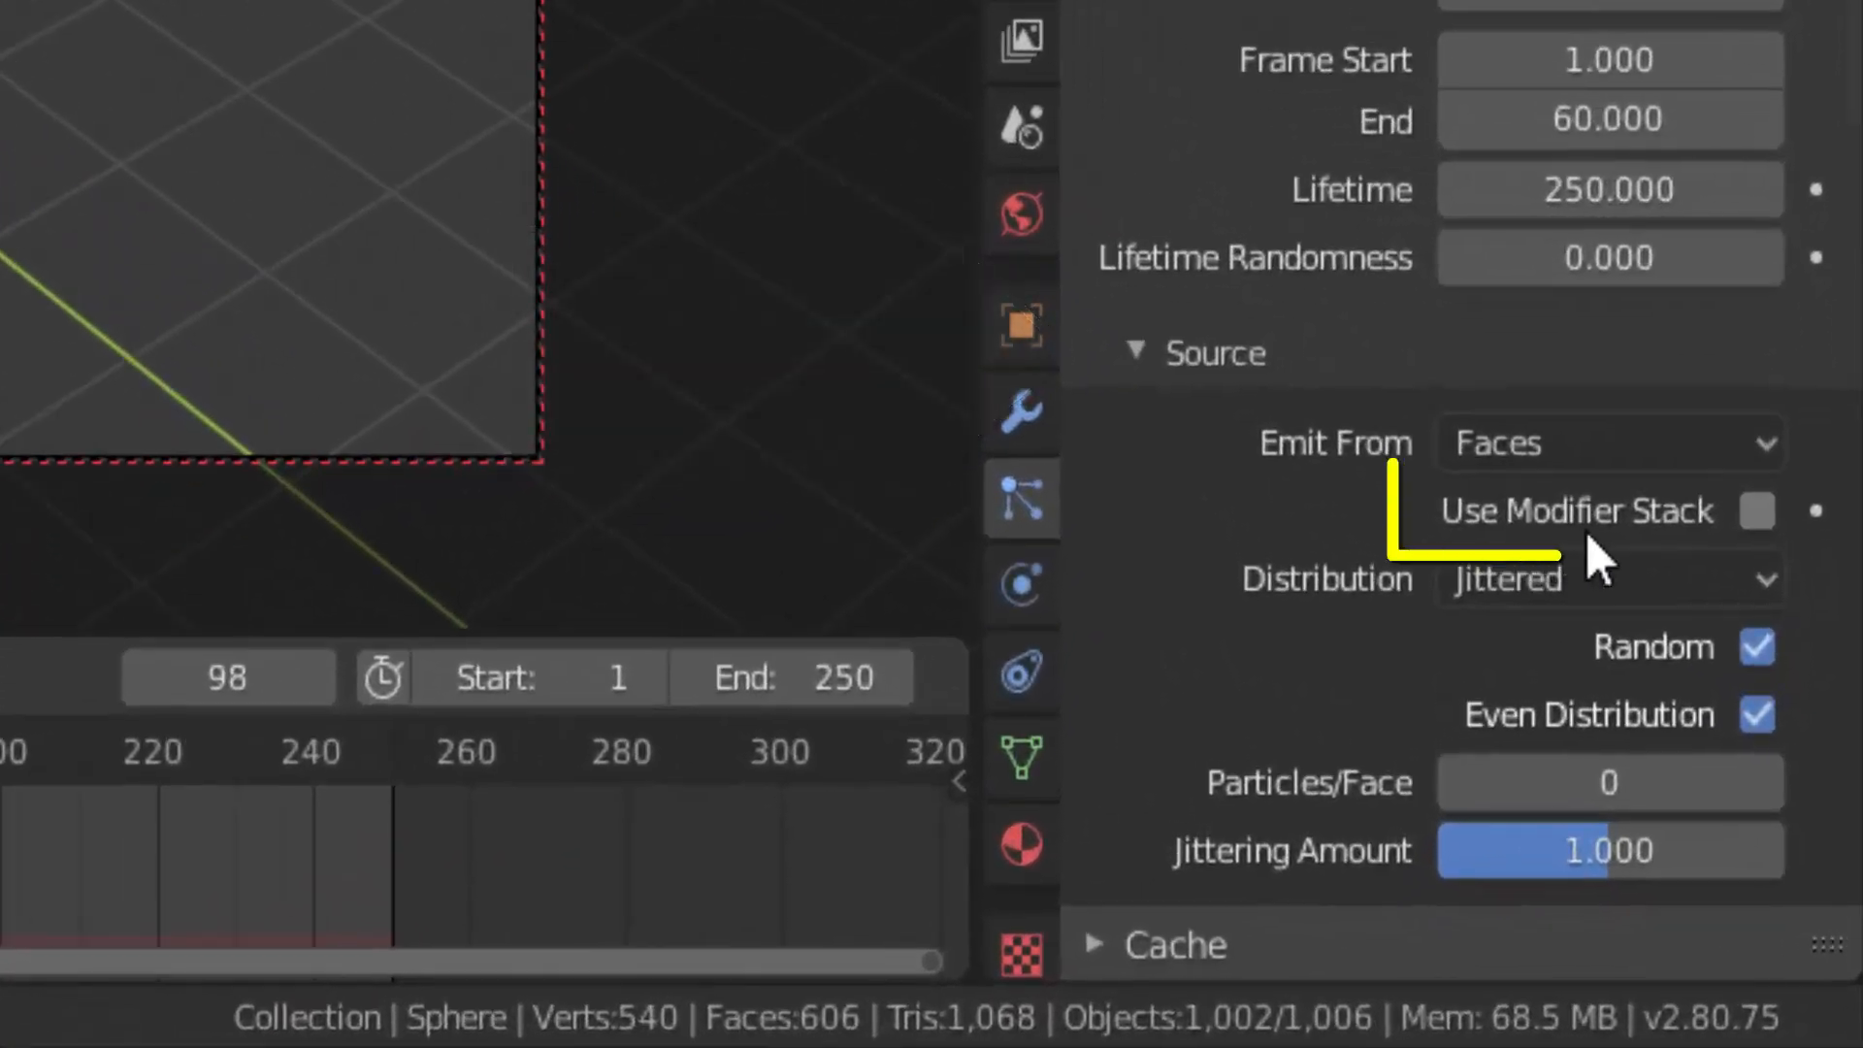
{"action": "left_click", "coordinate": [1757, 511]}
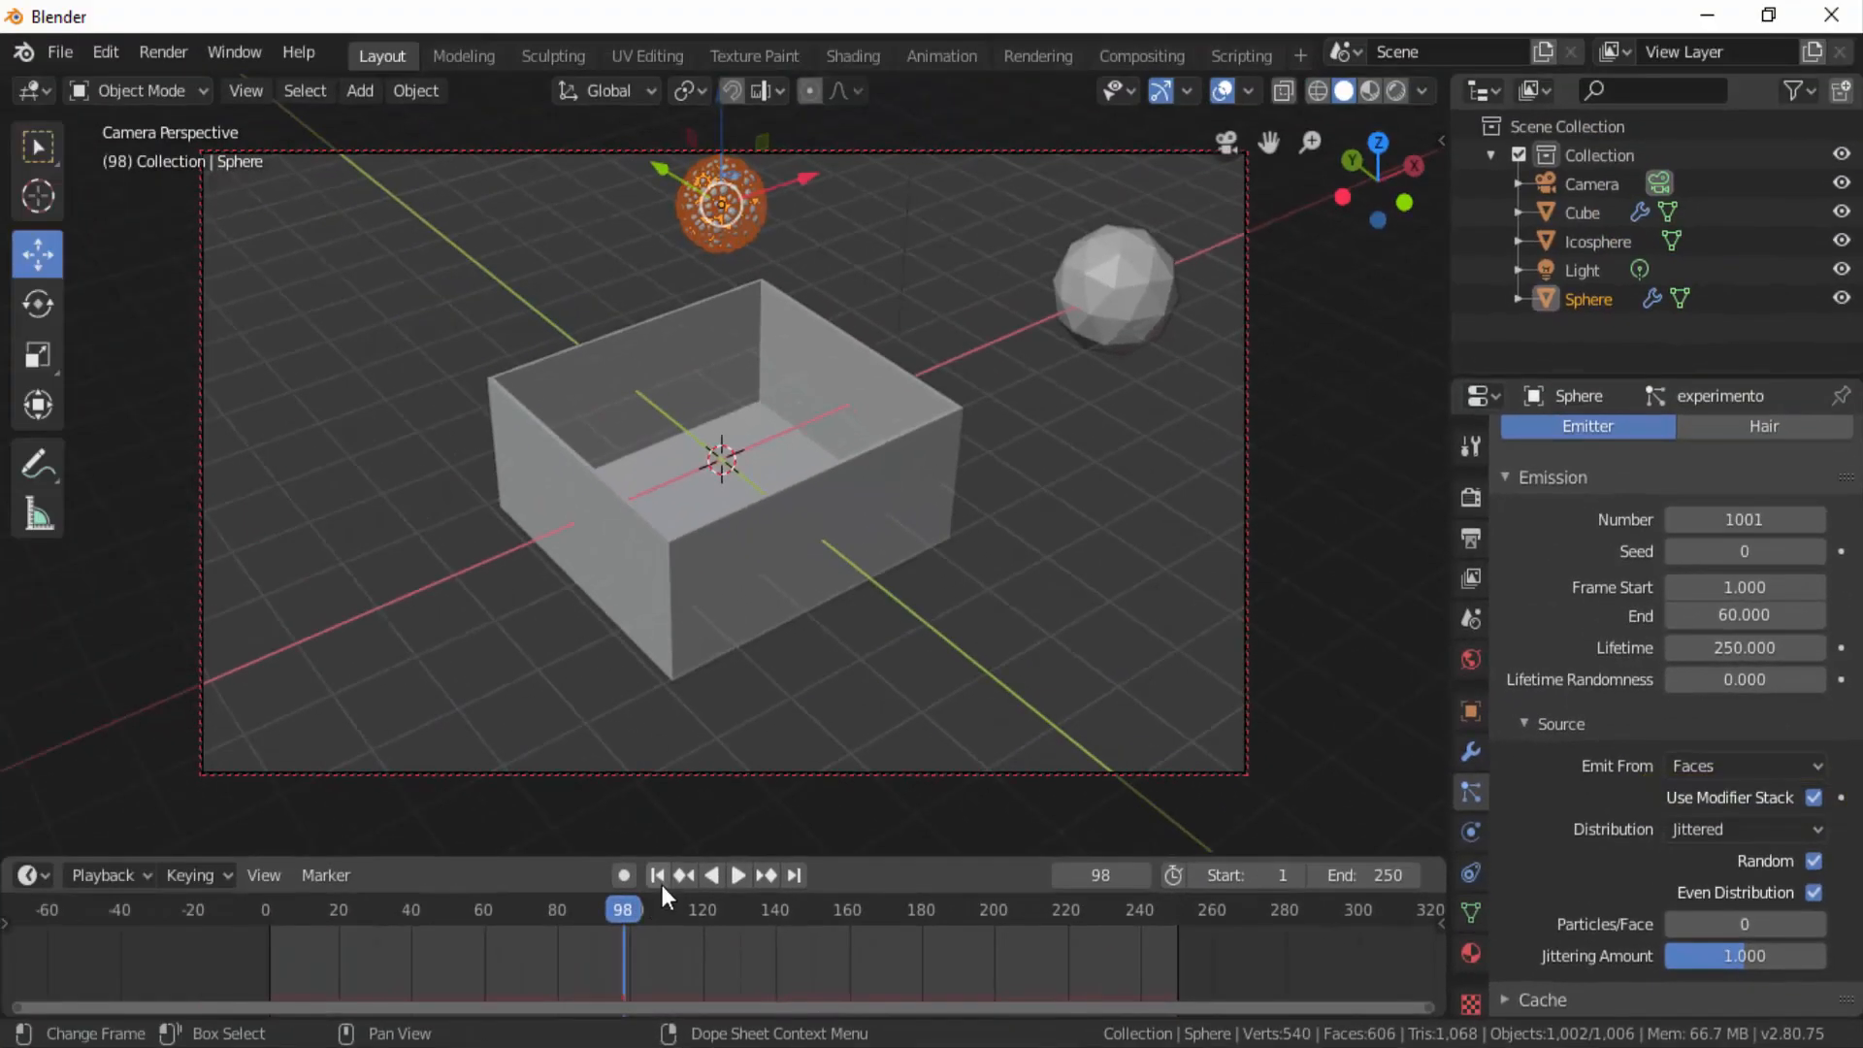
{"action": "left_click", "coordinate": [161, 807]}
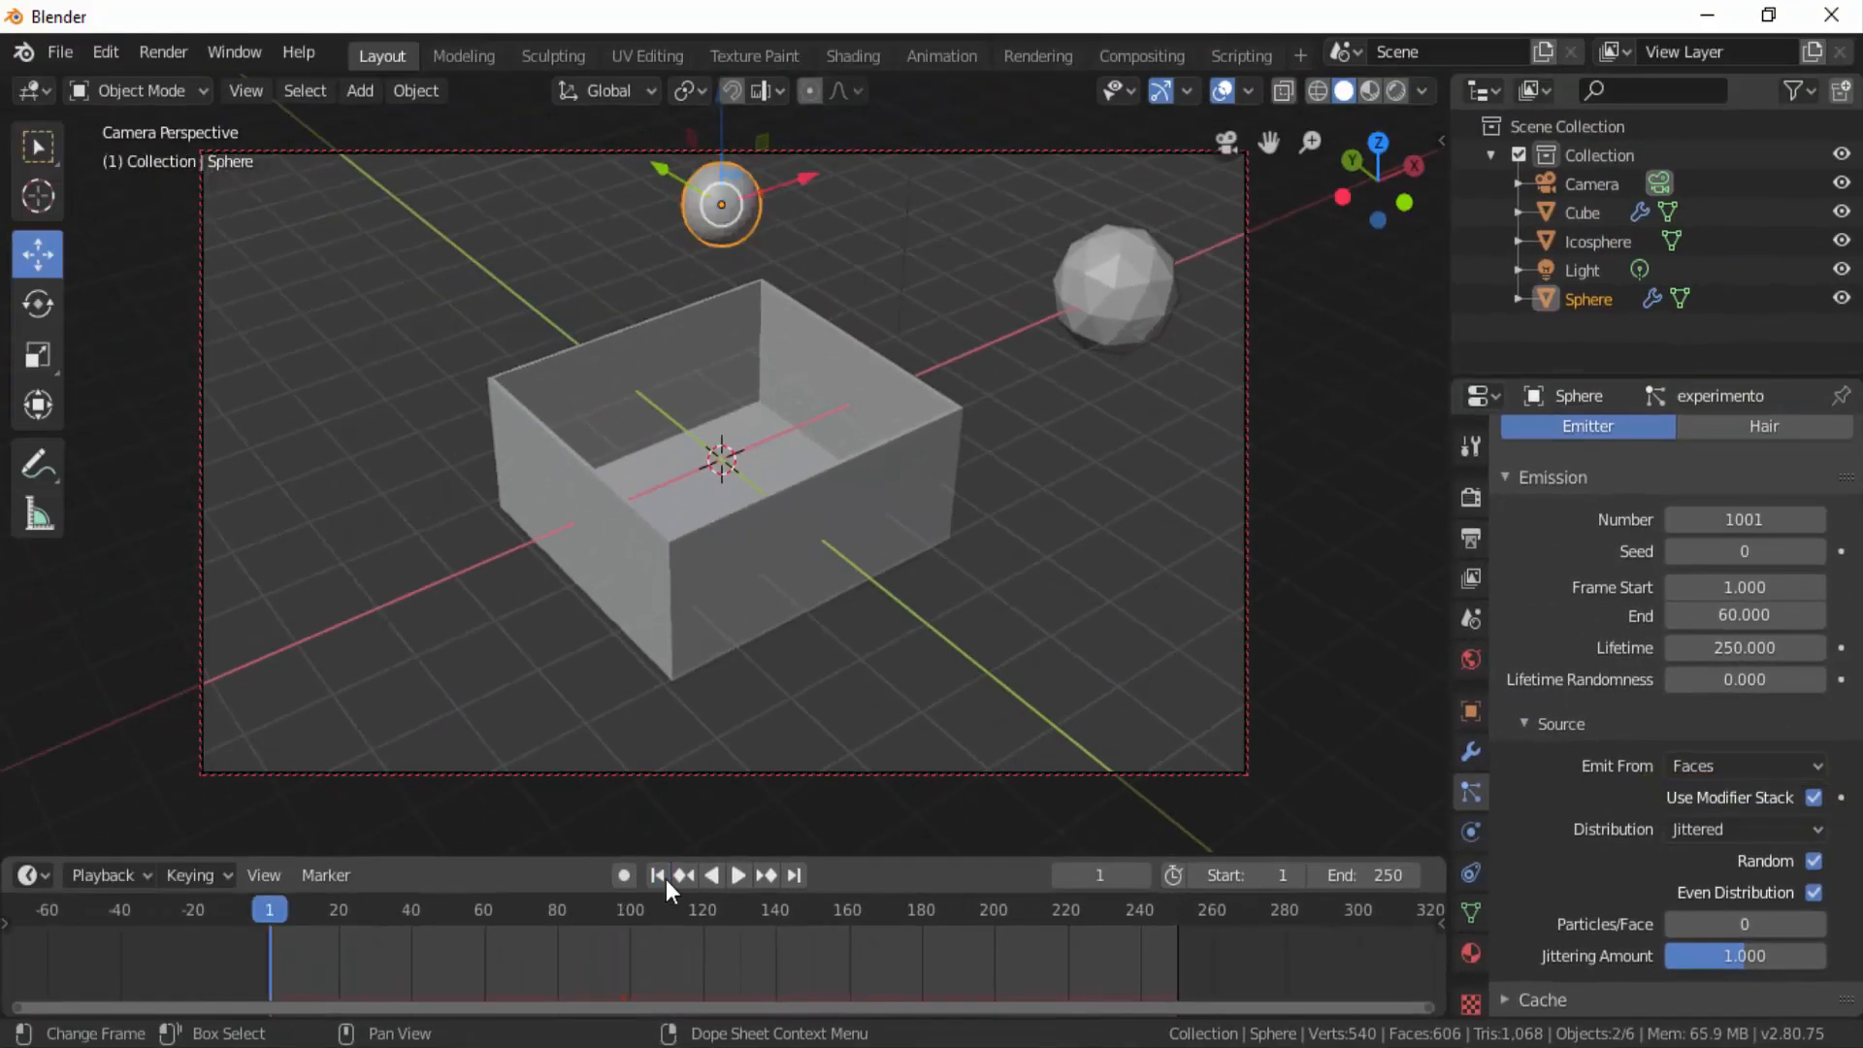
{"action": "left_click", "coordinate": [739, 874]}
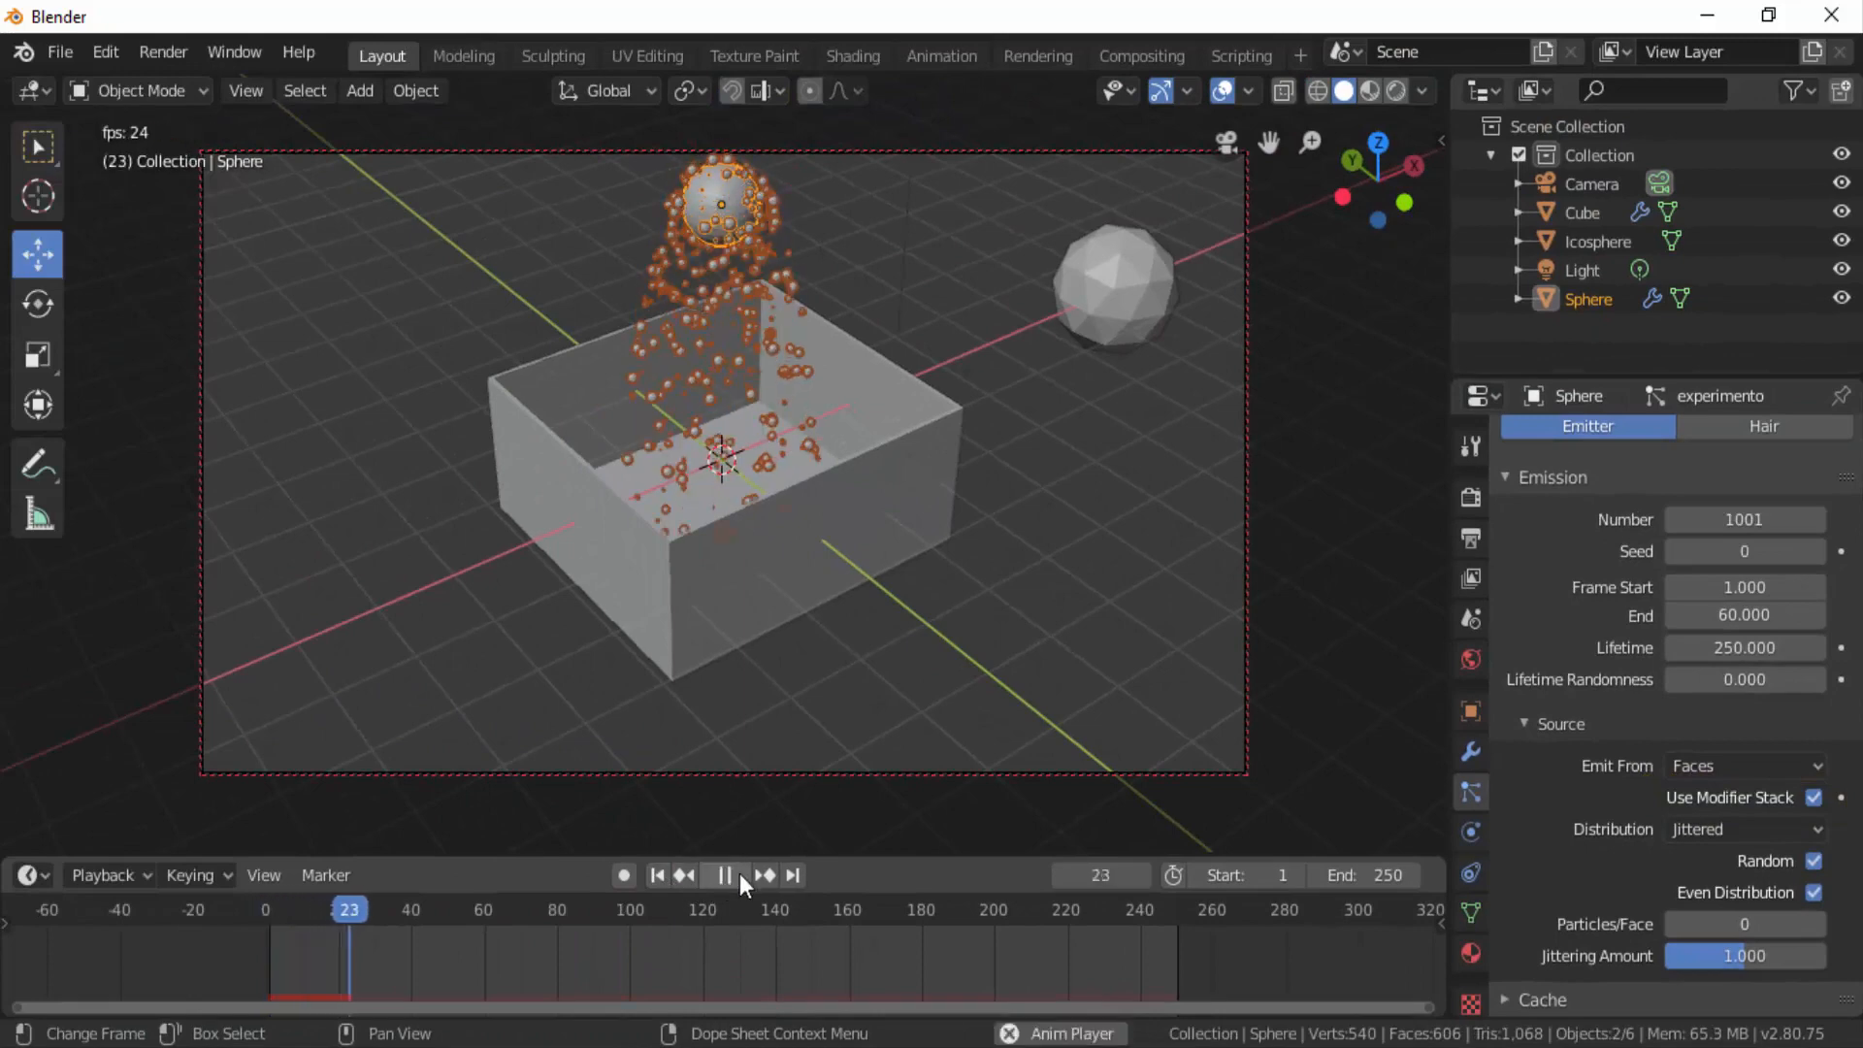
{"action": "left_click", "coordinate": [743, 872]}
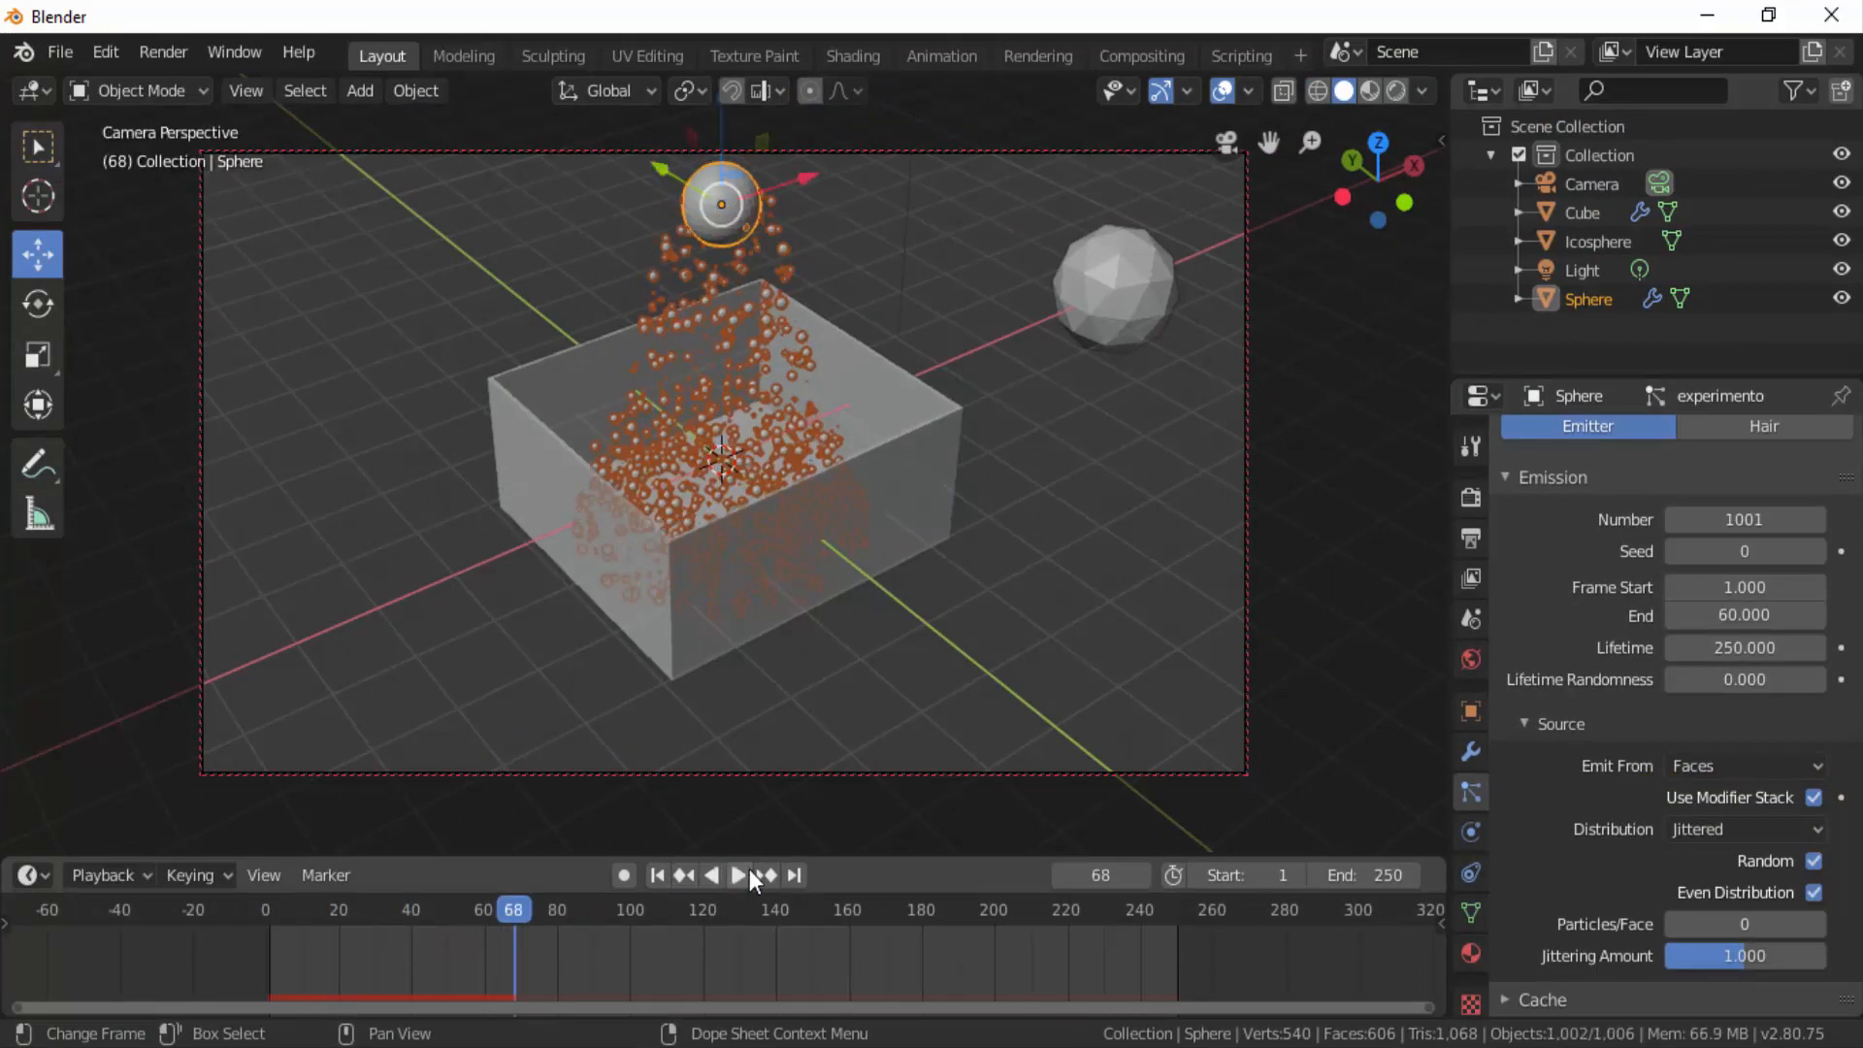
{"action": "mouse_move", "coordinate": [1369, 208]}
{"action": "left_mouse_down"}
{"action": "mouse_move", "coordinate": [1451, 23]}
{"action": "mouse_move", "coordinate": [1376, 194]}
{"action": "left_mouse_up"}
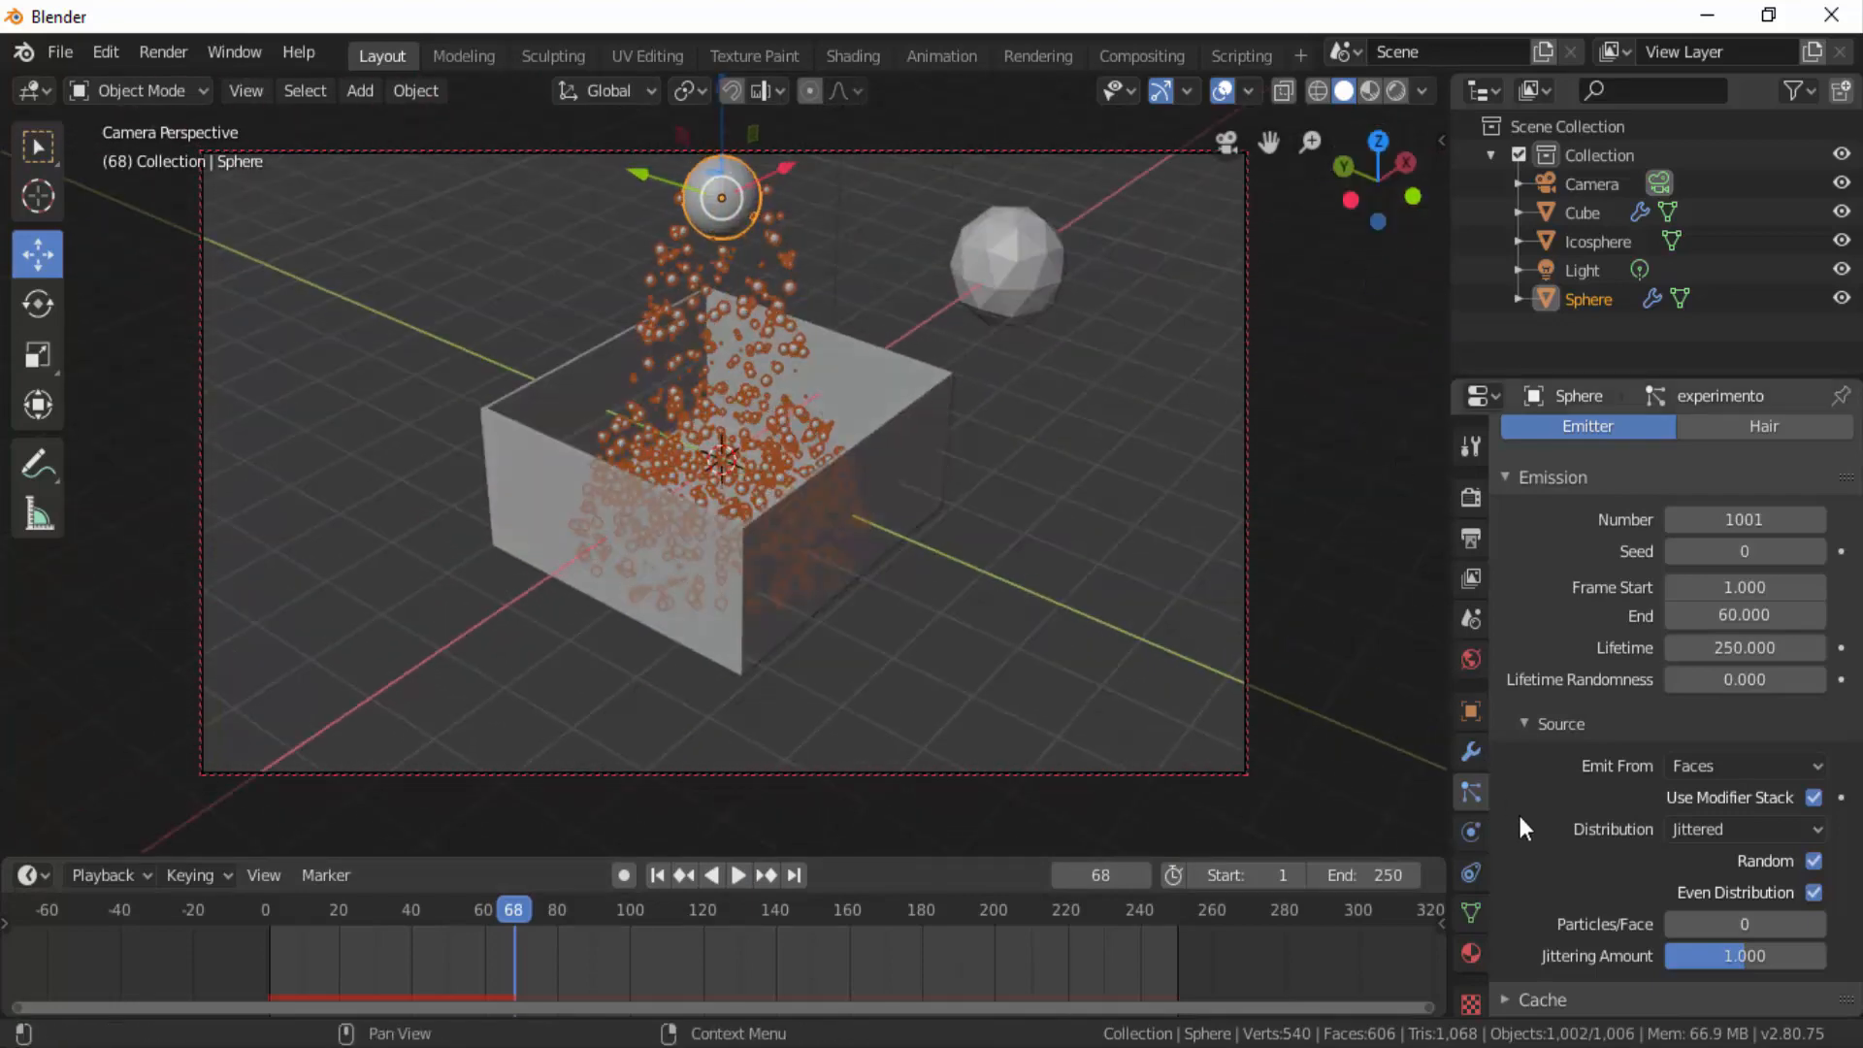
- Enable Size Deflect in the particles' deflection physics, replay from frame 1, and examine the collisions from several angles
{"action": "scroll", "coordinate": [1557, 815], "scroll_direction": "down", "scroll_amount": 3}
{"action": "scroll", "coordinate": [1557, 813], "scroll_direction": "down", "scroll_amount": 10}
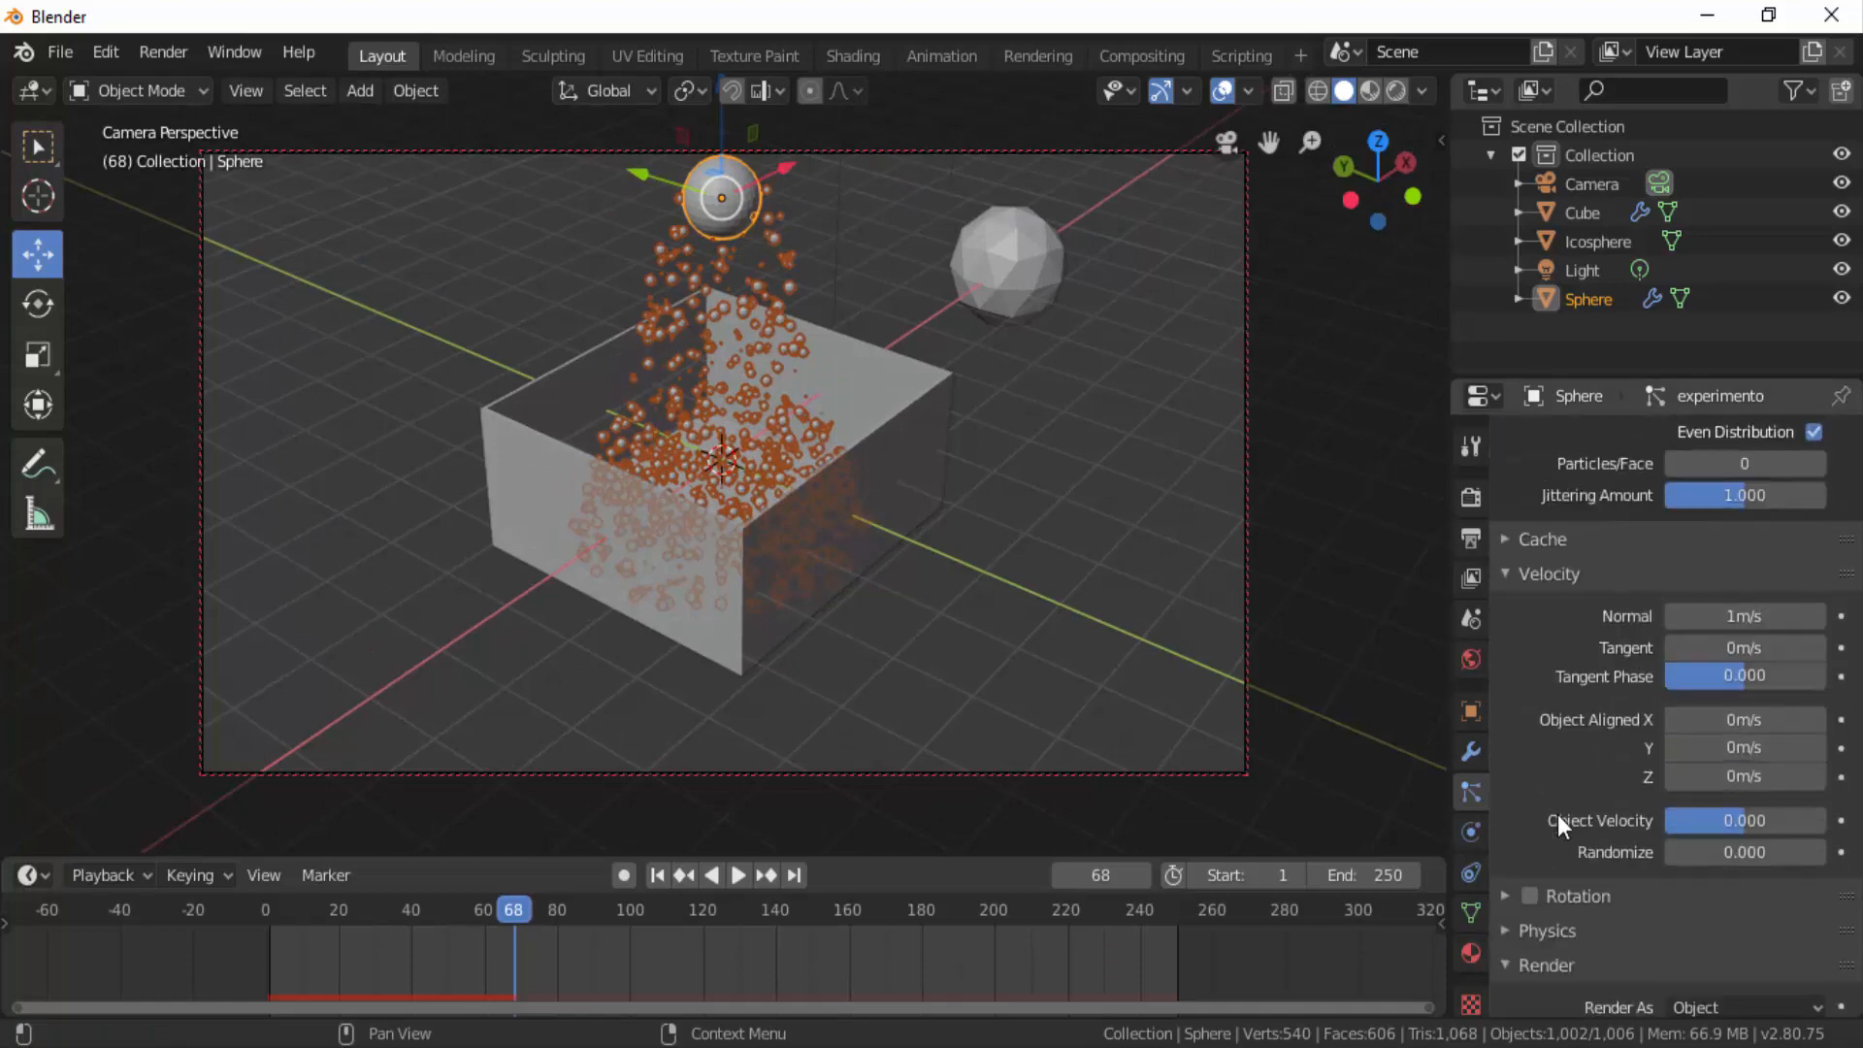
{"action": "left_click", "coordinate": [1548, 757]}
{"action": "scroll", "coordinate": [1531, 665], "scroll_direction": "down", "scroll_amount": 5}
{"action": "left_click", "coordinate": [1527, 656]}
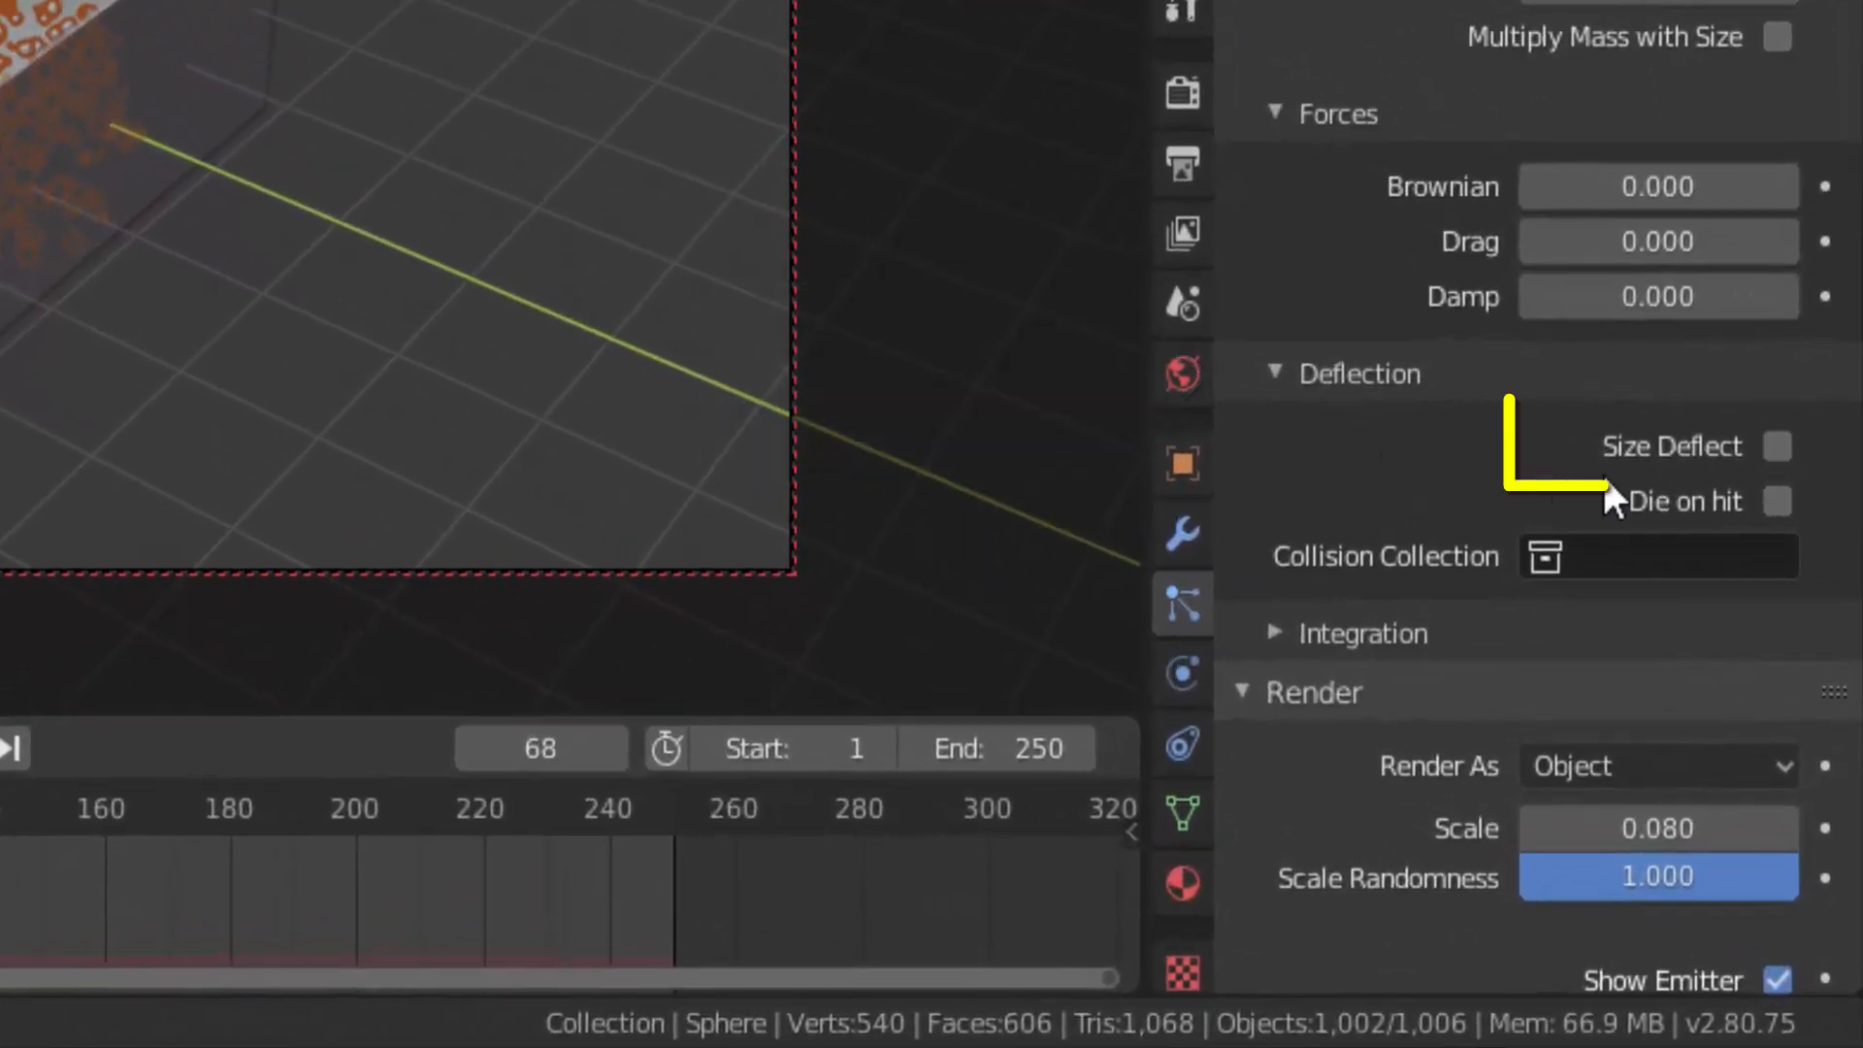
{"action": "left_click", "coordinate": [1777, 446]}
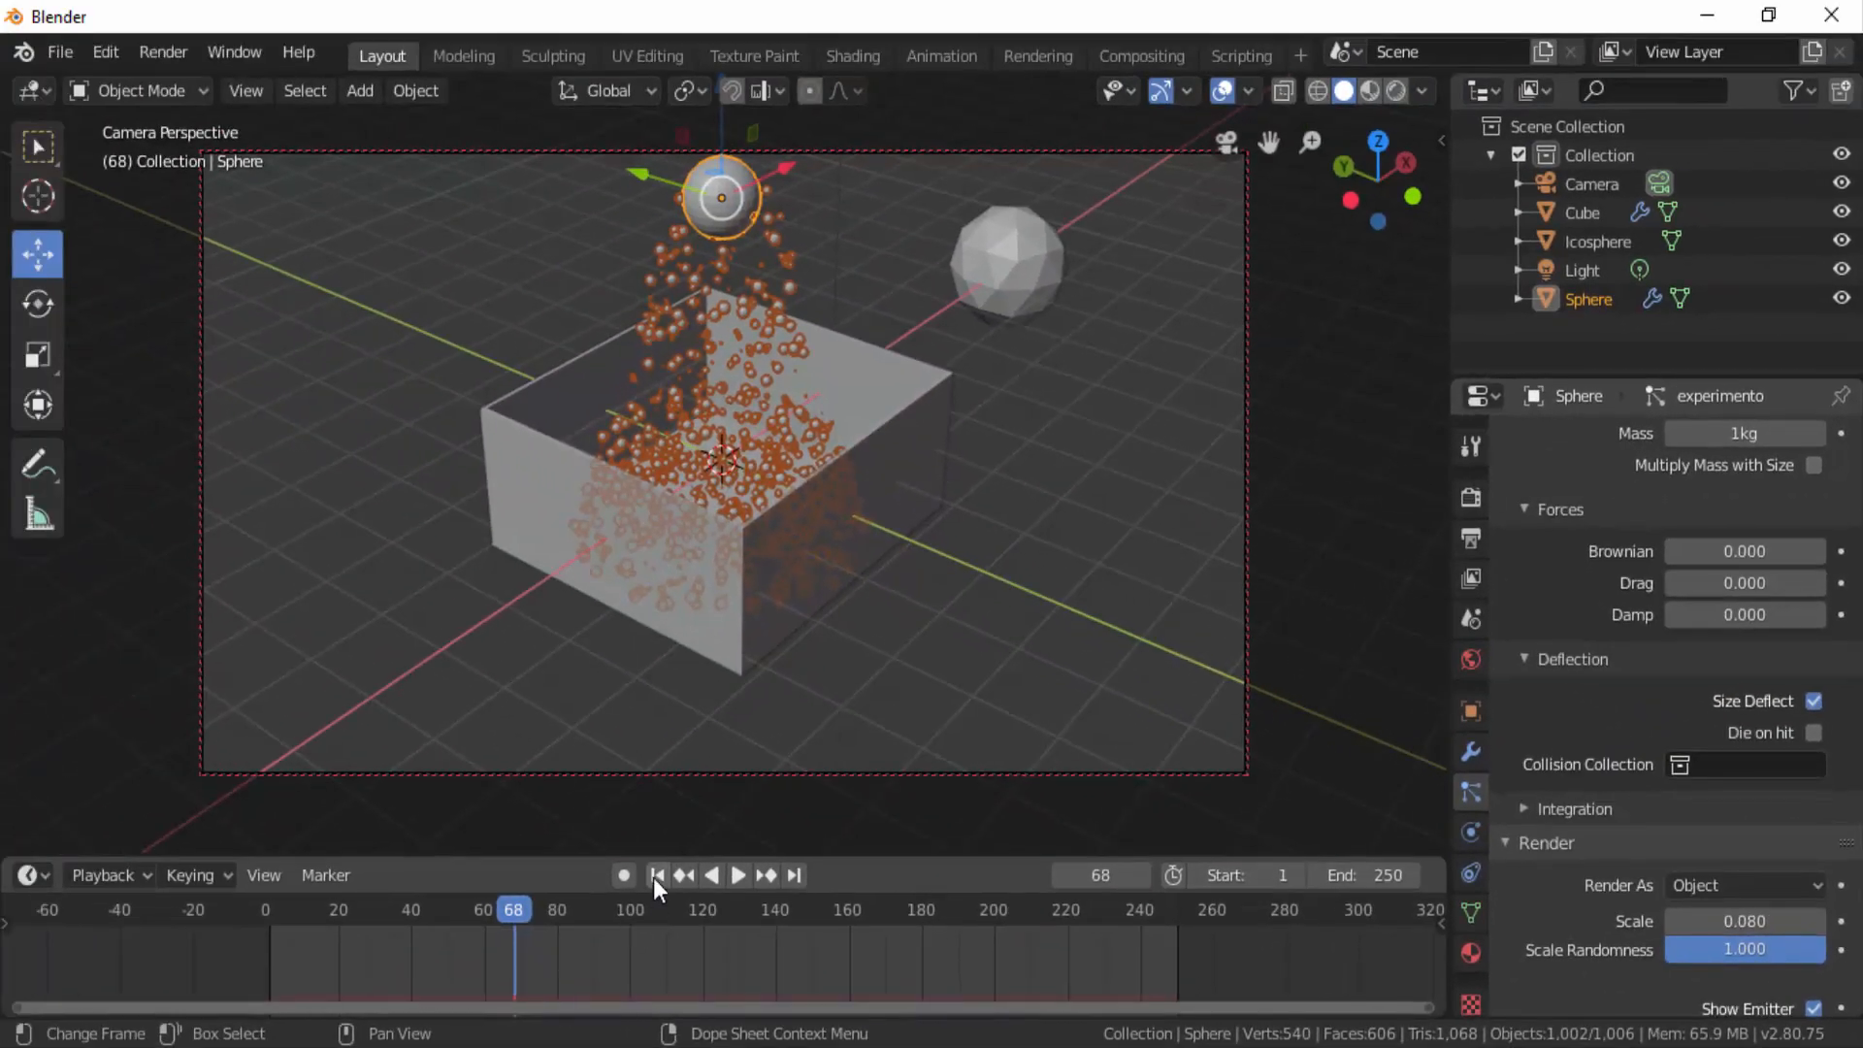
{"action": "left_click", "coordinate": [657, 875]}
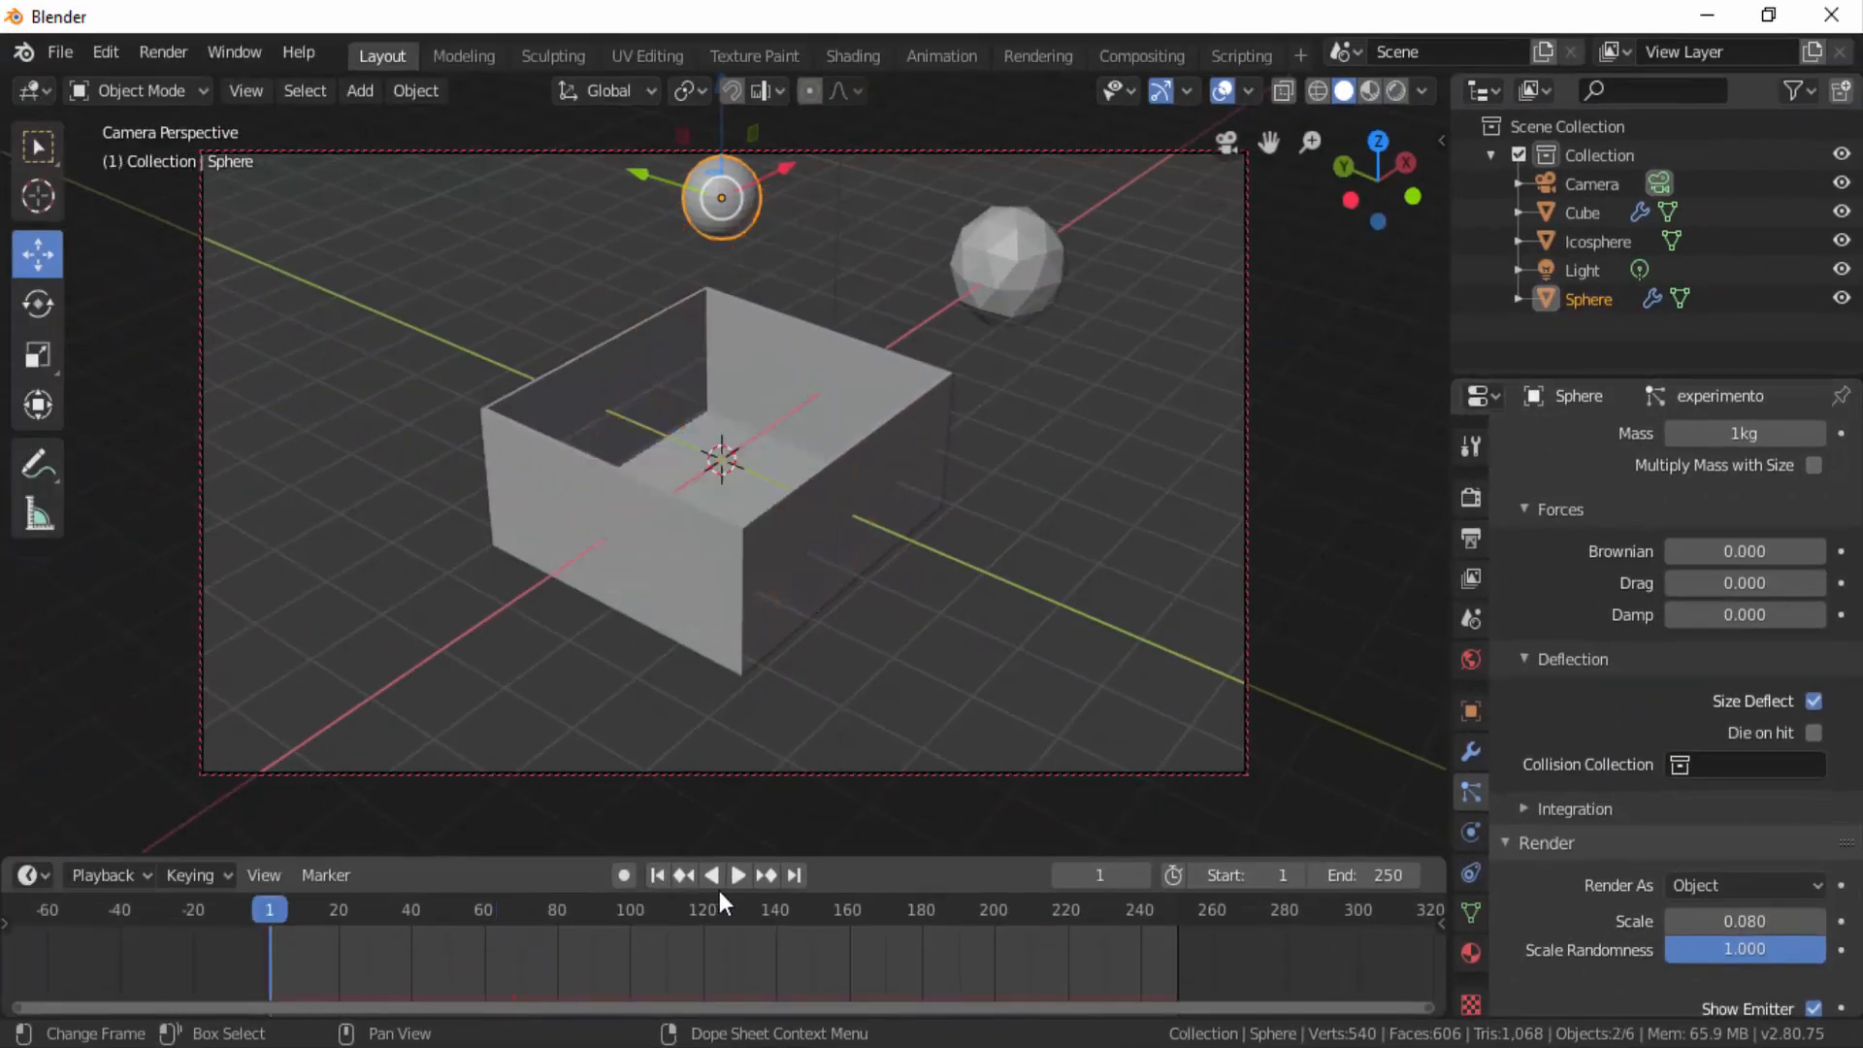
{"action": "left_click", "coordinate": [739, 875]}
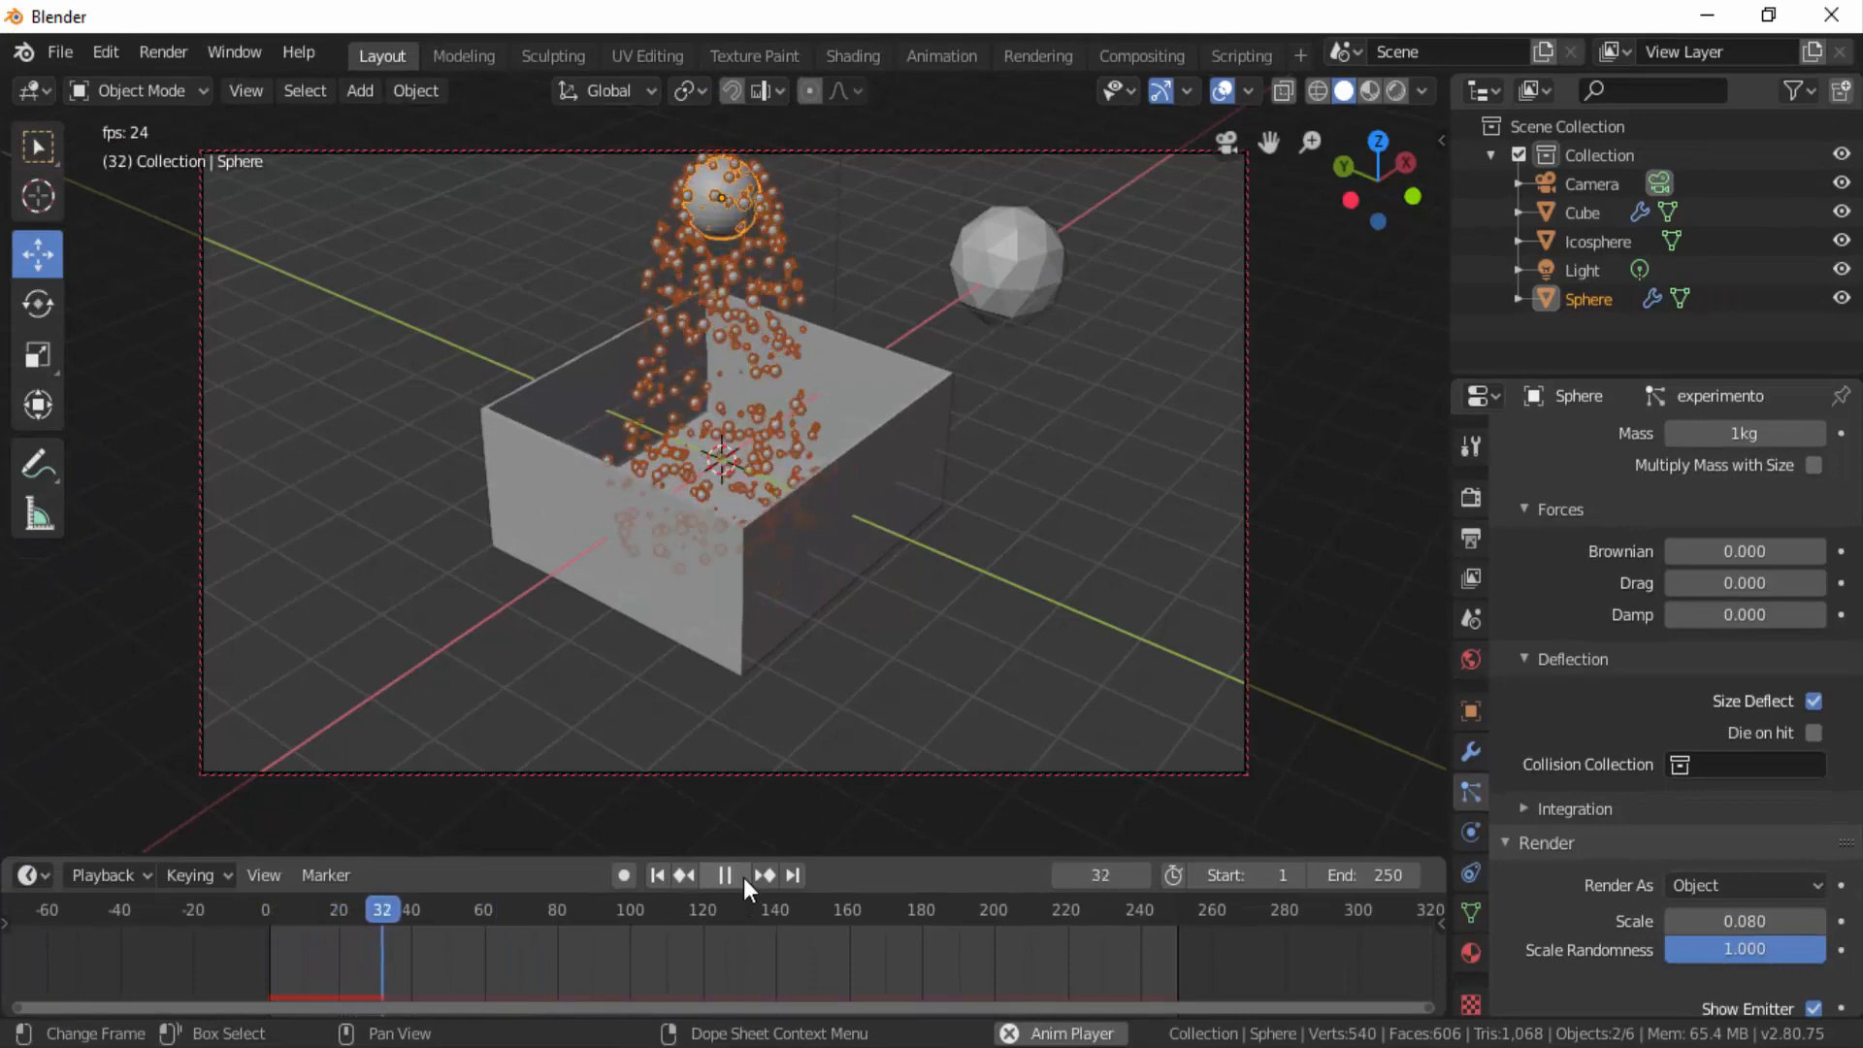
{"action": "left_click", "coordinate": [744, 878]}
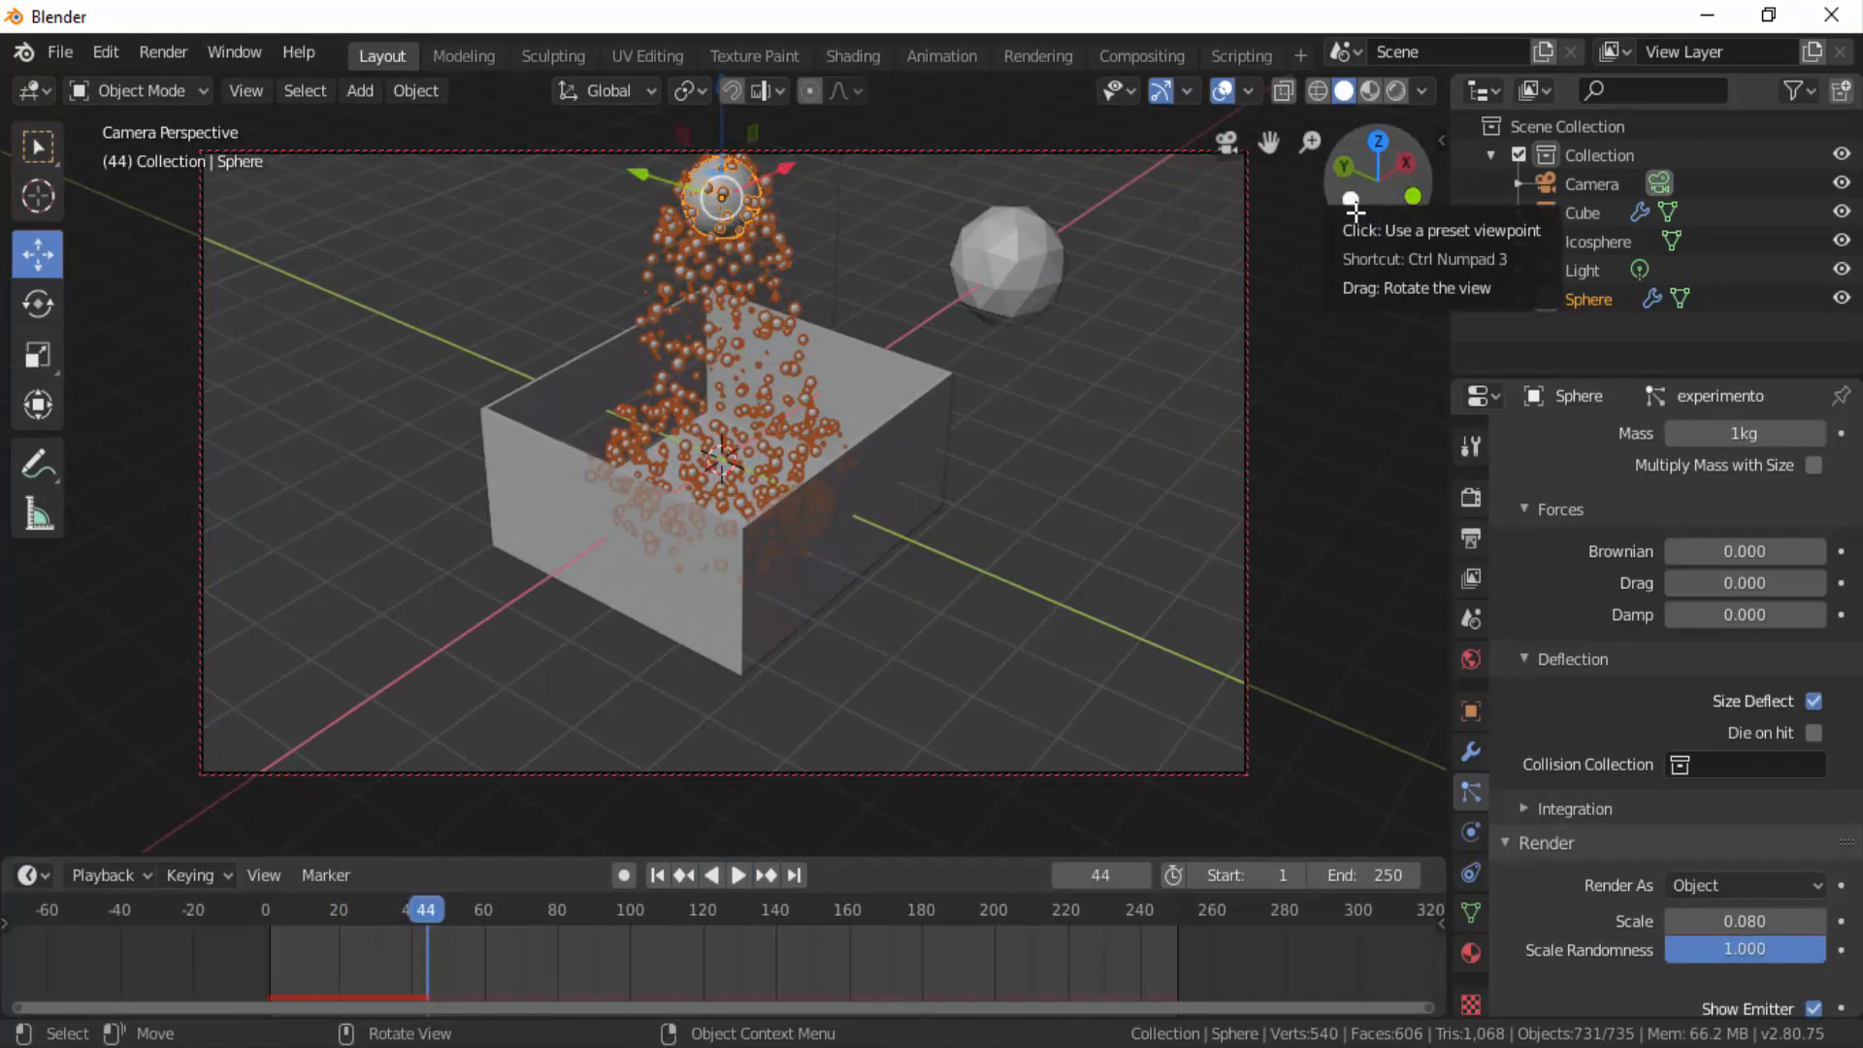
{"action": "left_click_drag", "start_coordinate": [1365, 192], "coordinate": [1319, 73]}
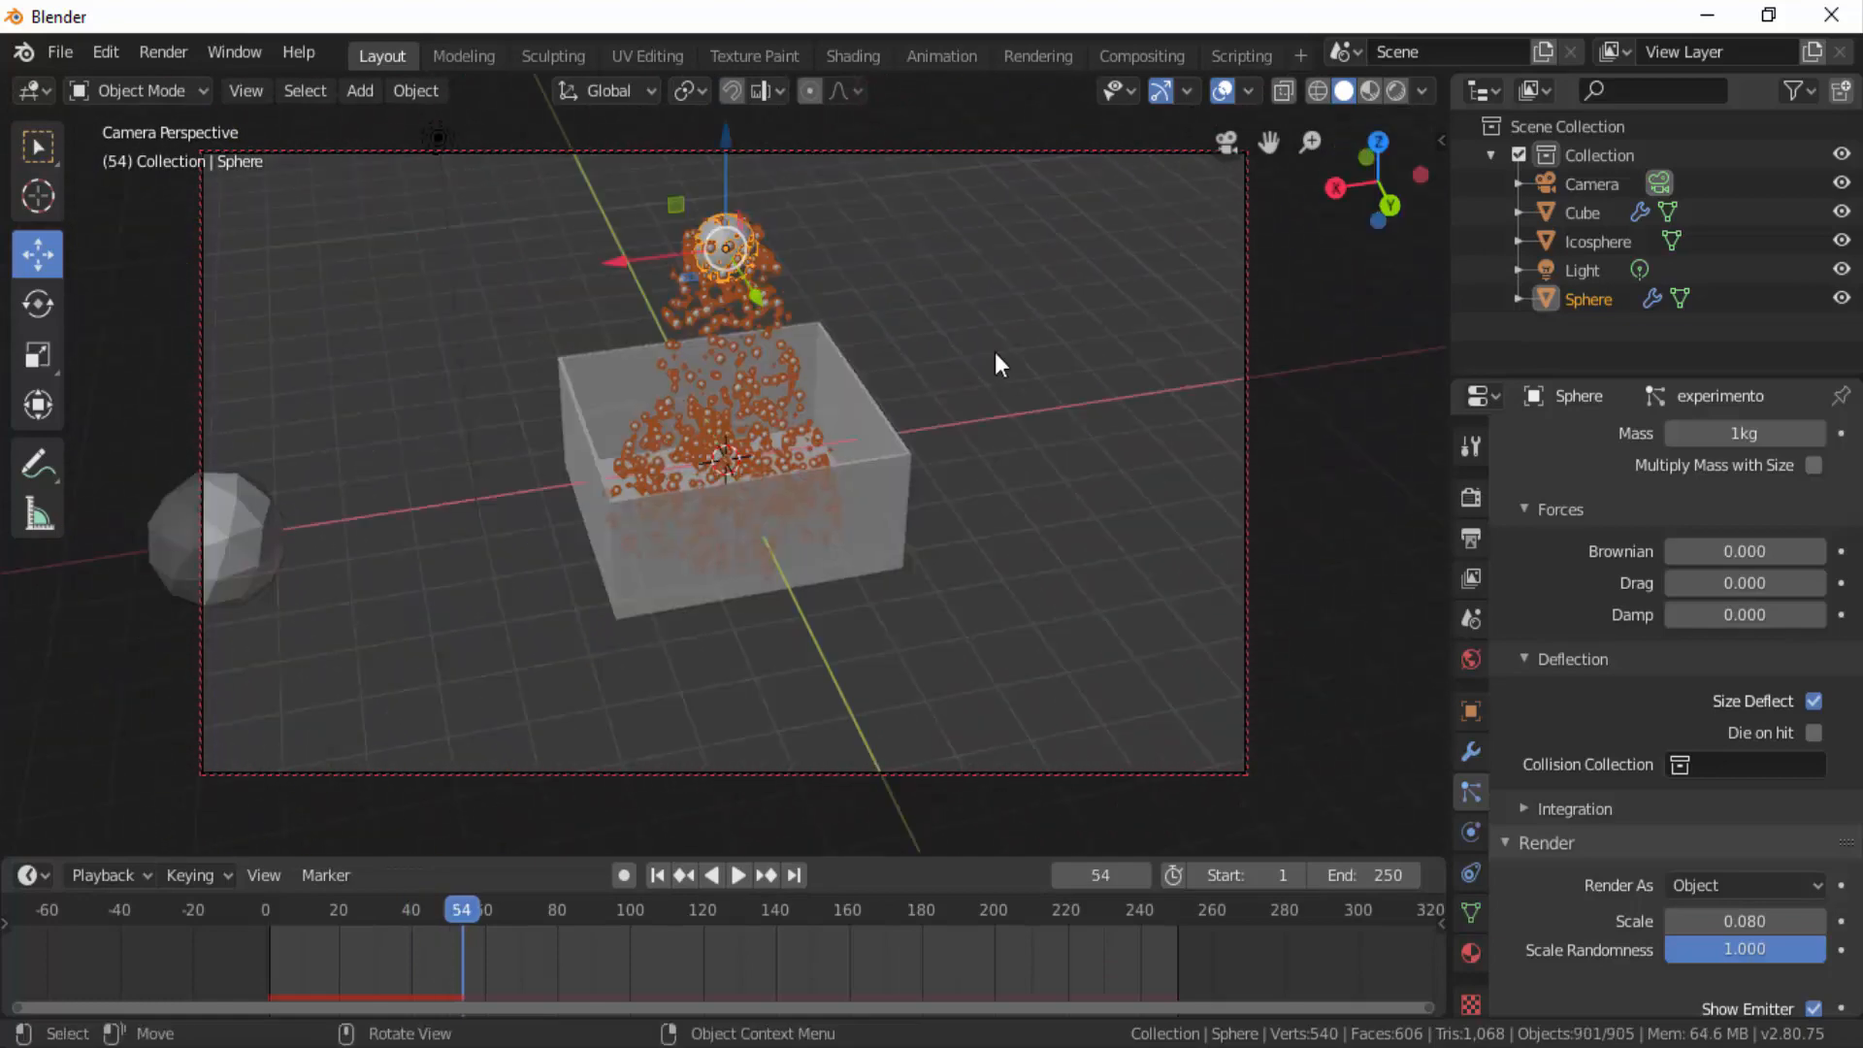
{"action": "left_click_drag", "start_coordinate": [1373, 184], "coordinate": [1368, 113]}
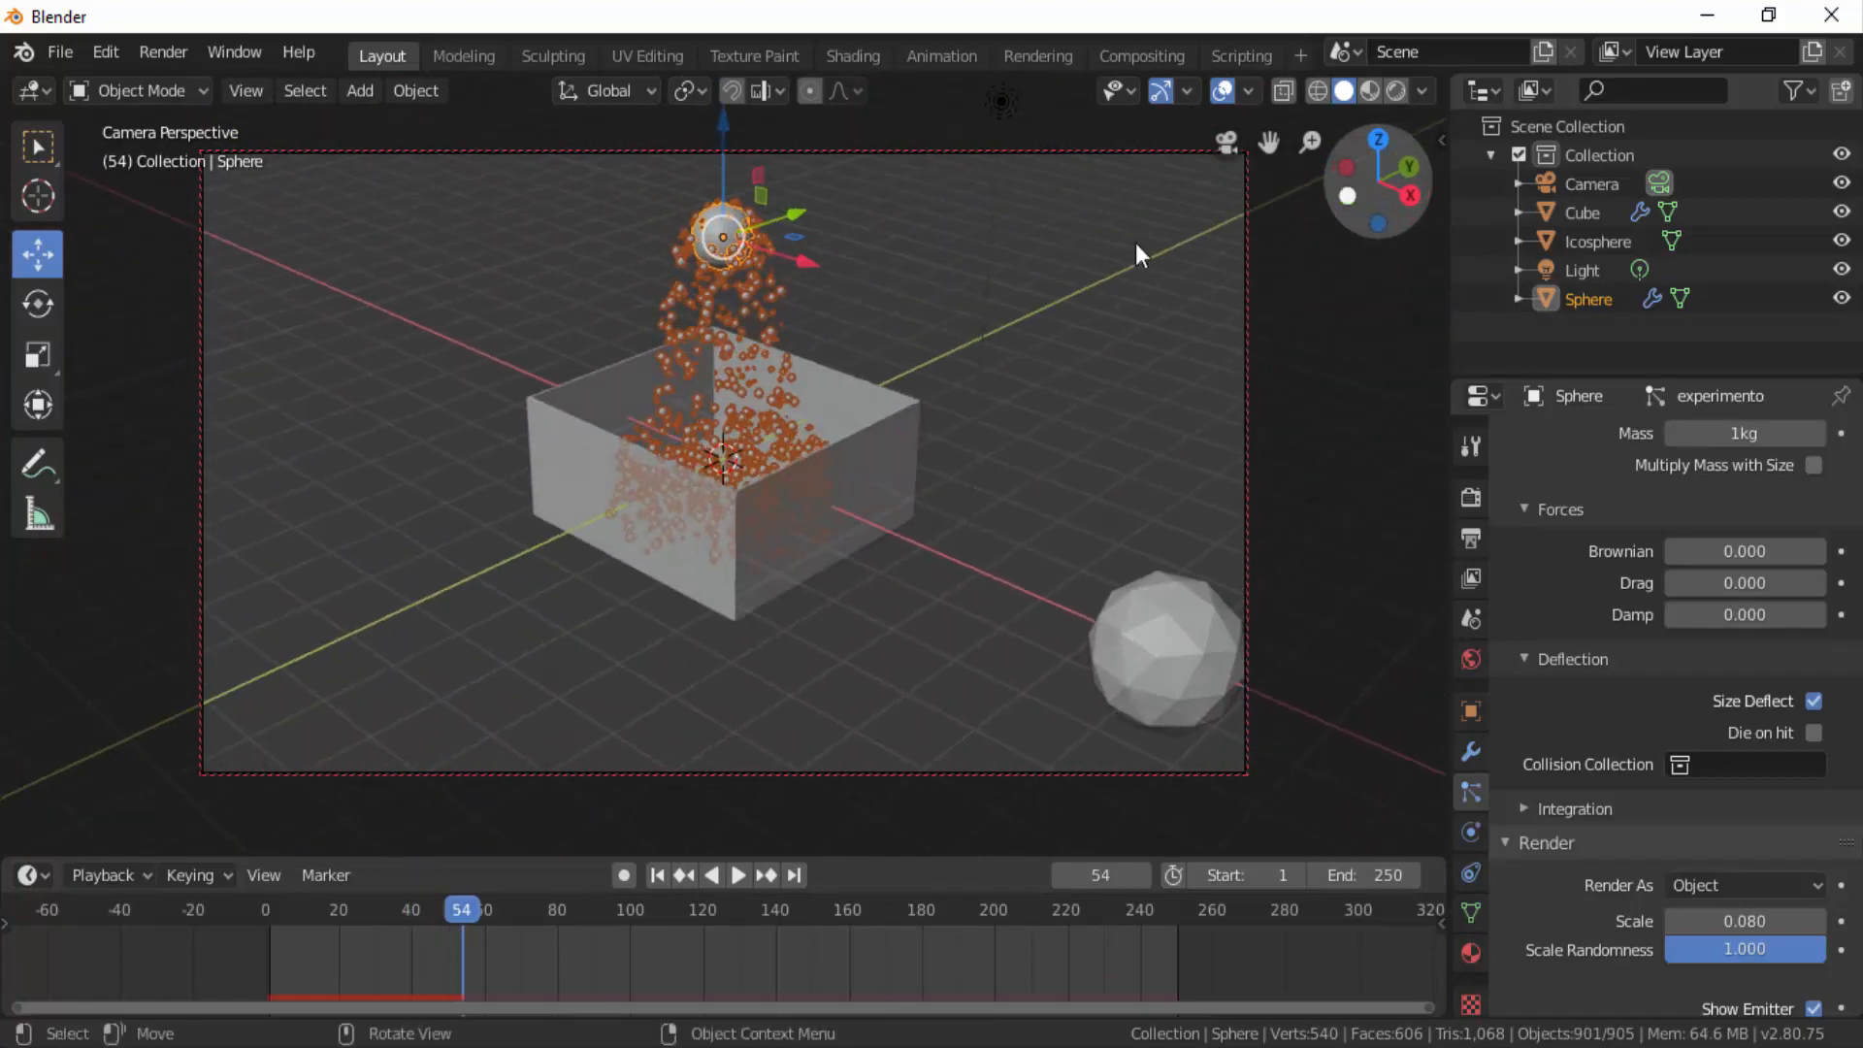
- Select the large ico sphere beside the box and move it slightly
{"action": "scroll", "coordinate": [747, 411], "scroll_direction": "up", "scroll_amount": 1}
{"action": "scroll", "coordinate": [747, 410], "scroll_direction": "up", "scroll_amount": 1}
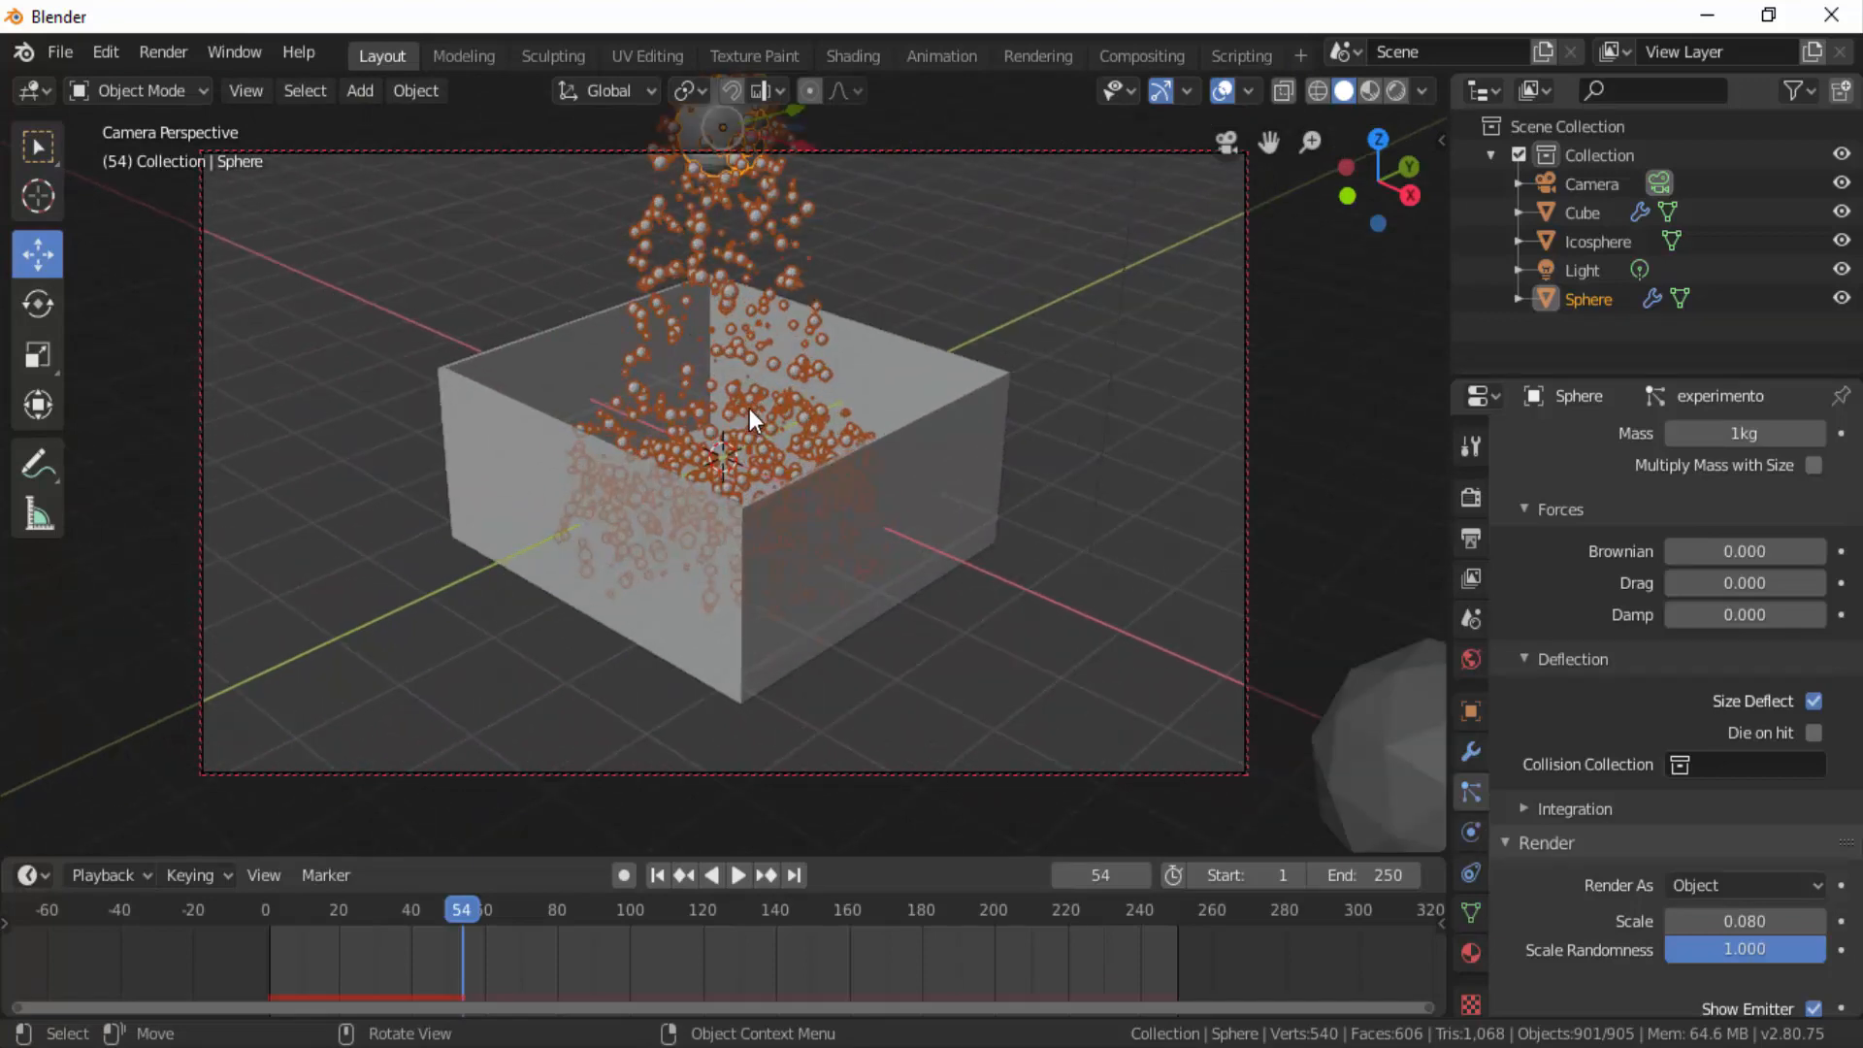
{"action": "left_click", "coordinate": [1356, 694]}
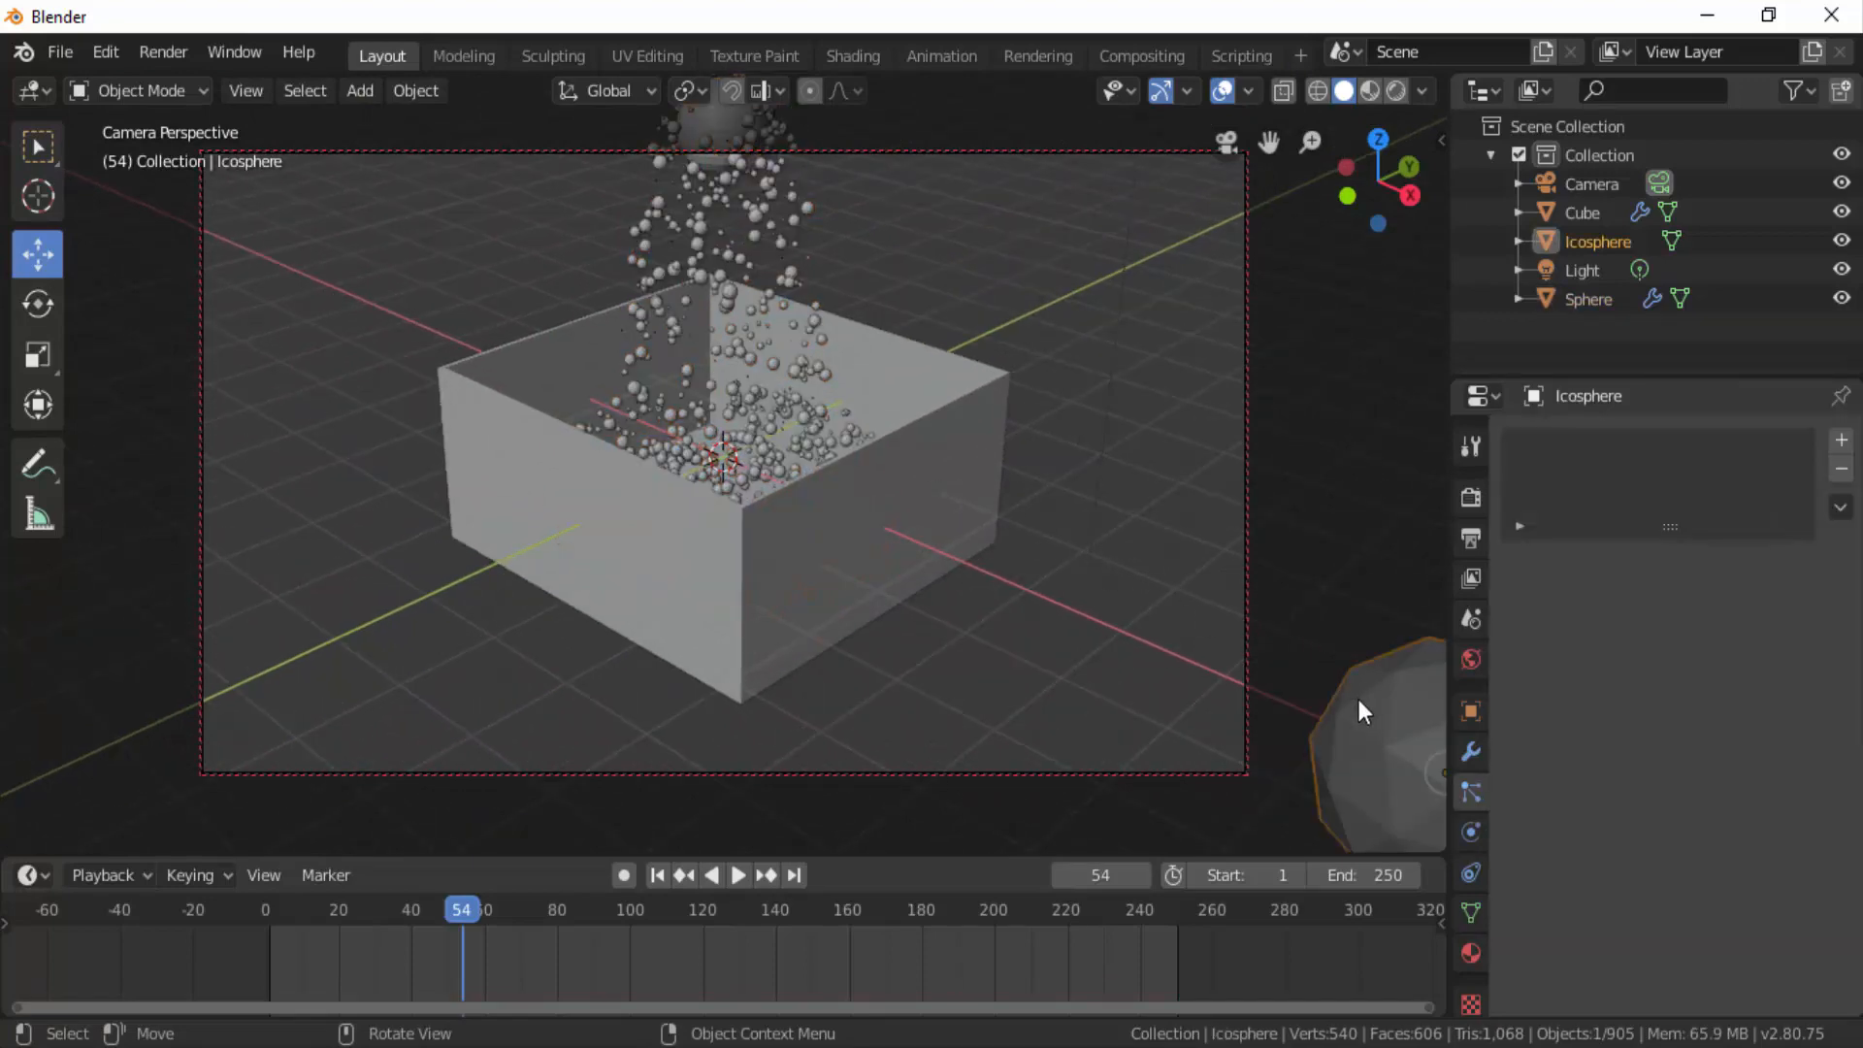
{"action": "scroll", "coordinate": [1127, 633], "scroll_direction": "down", "scroll_amount": 2}
{"action": "key", "text": "g"}
{"action": "left_click", "coordinate": [1143, 626]}
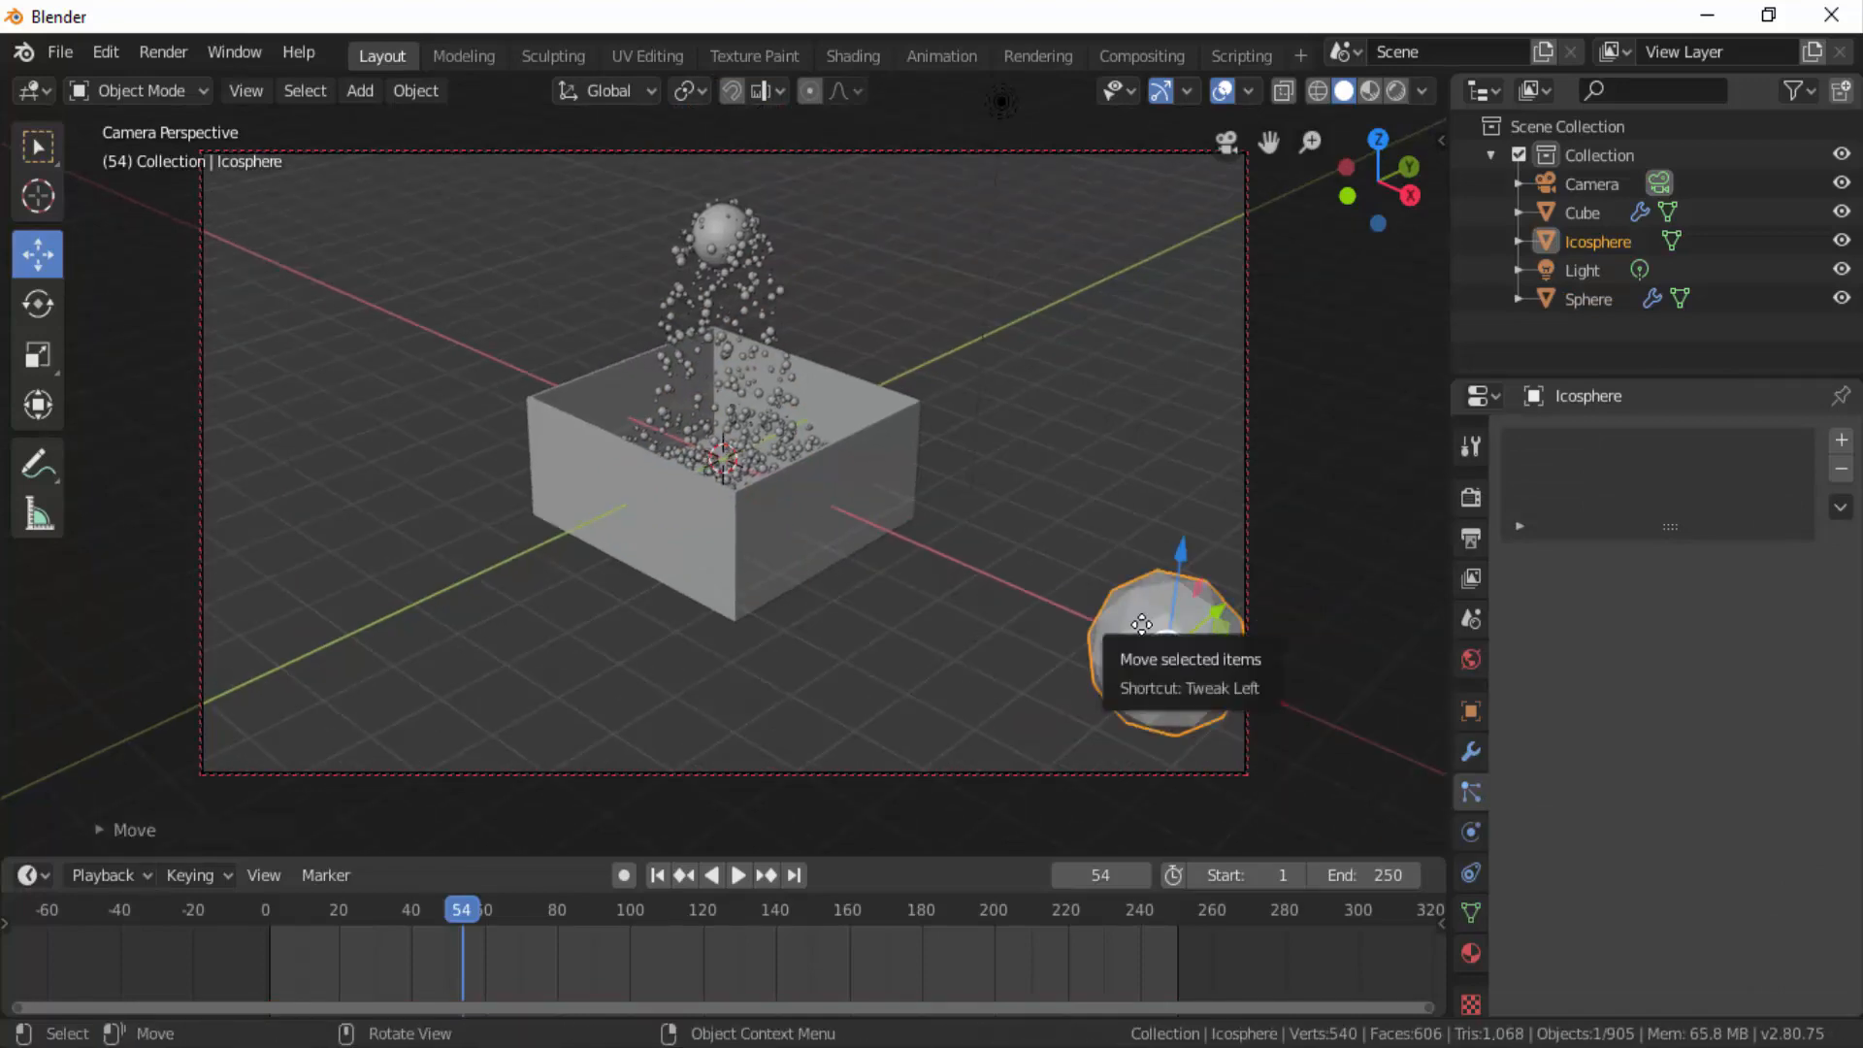
- Switch the viewport to rendered shading and give the ico sphere a new material with a red base color
{"action": "left_click", "coordinate": [1399, 91]}
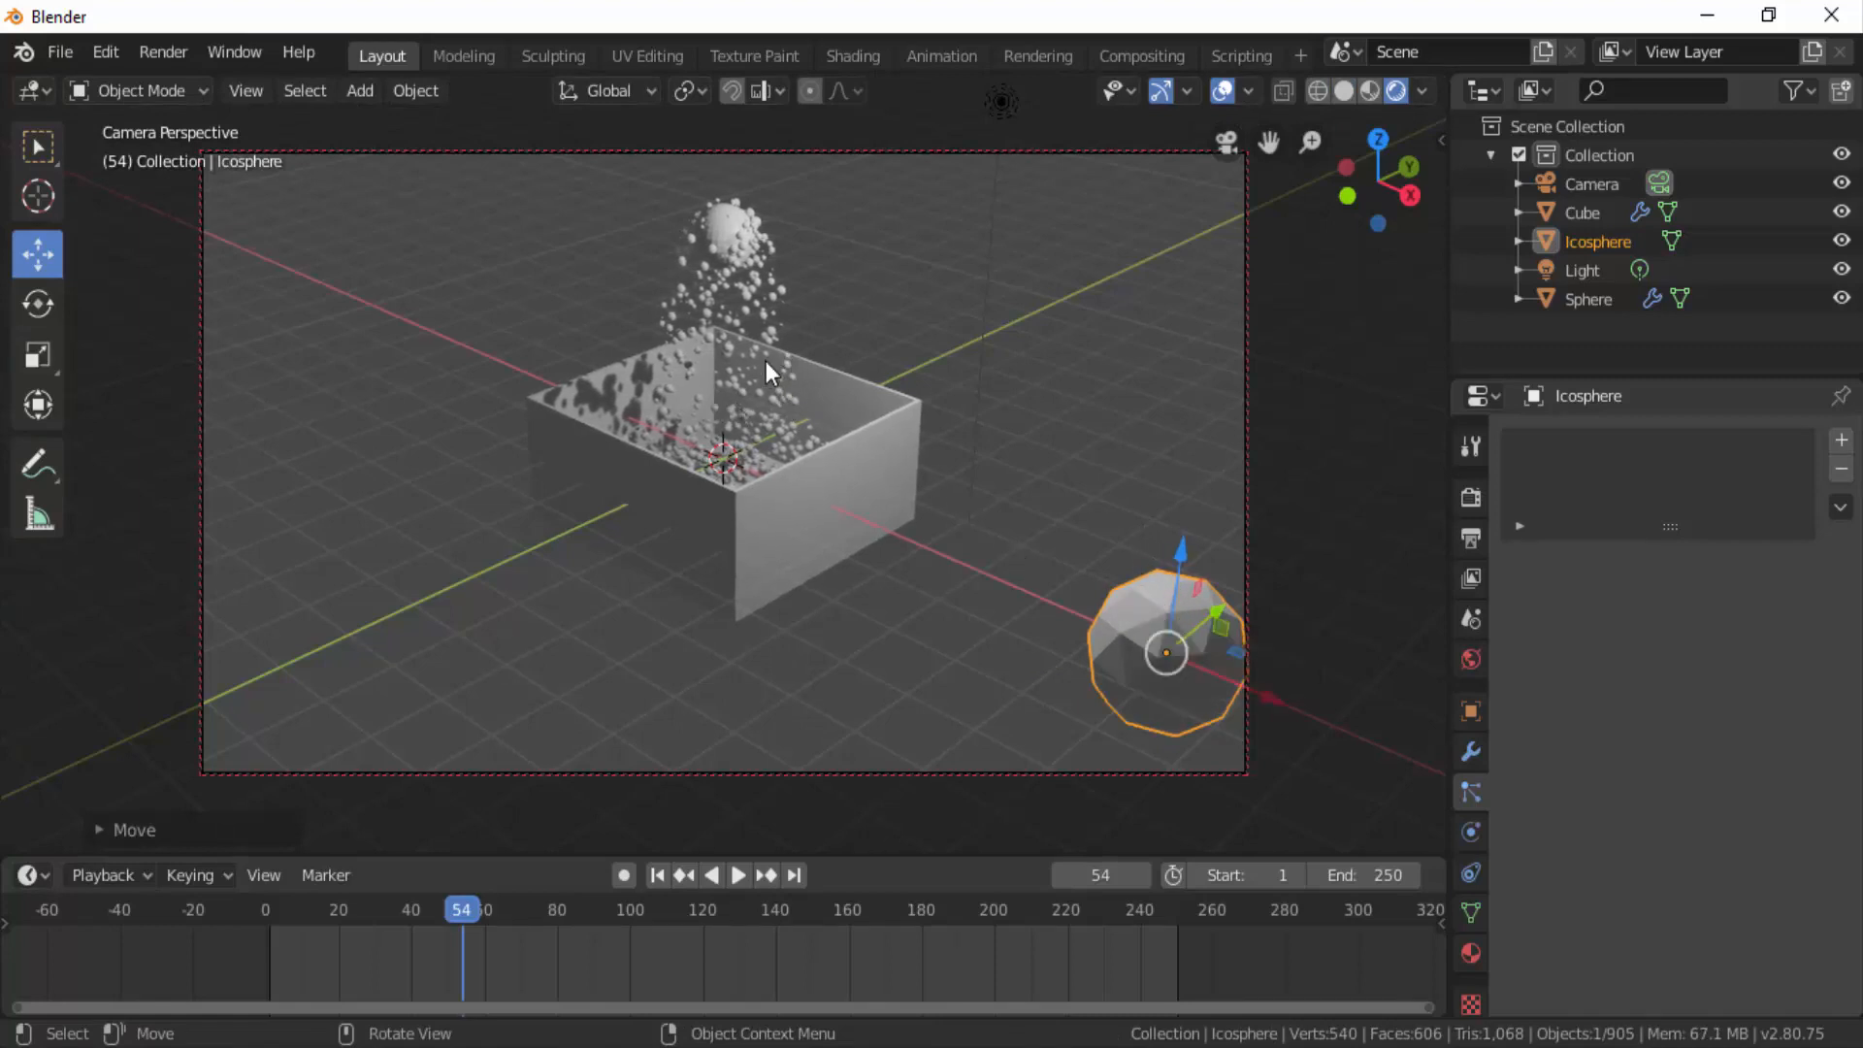
{"action": "left_click", "coordinate": [1471, 951]}
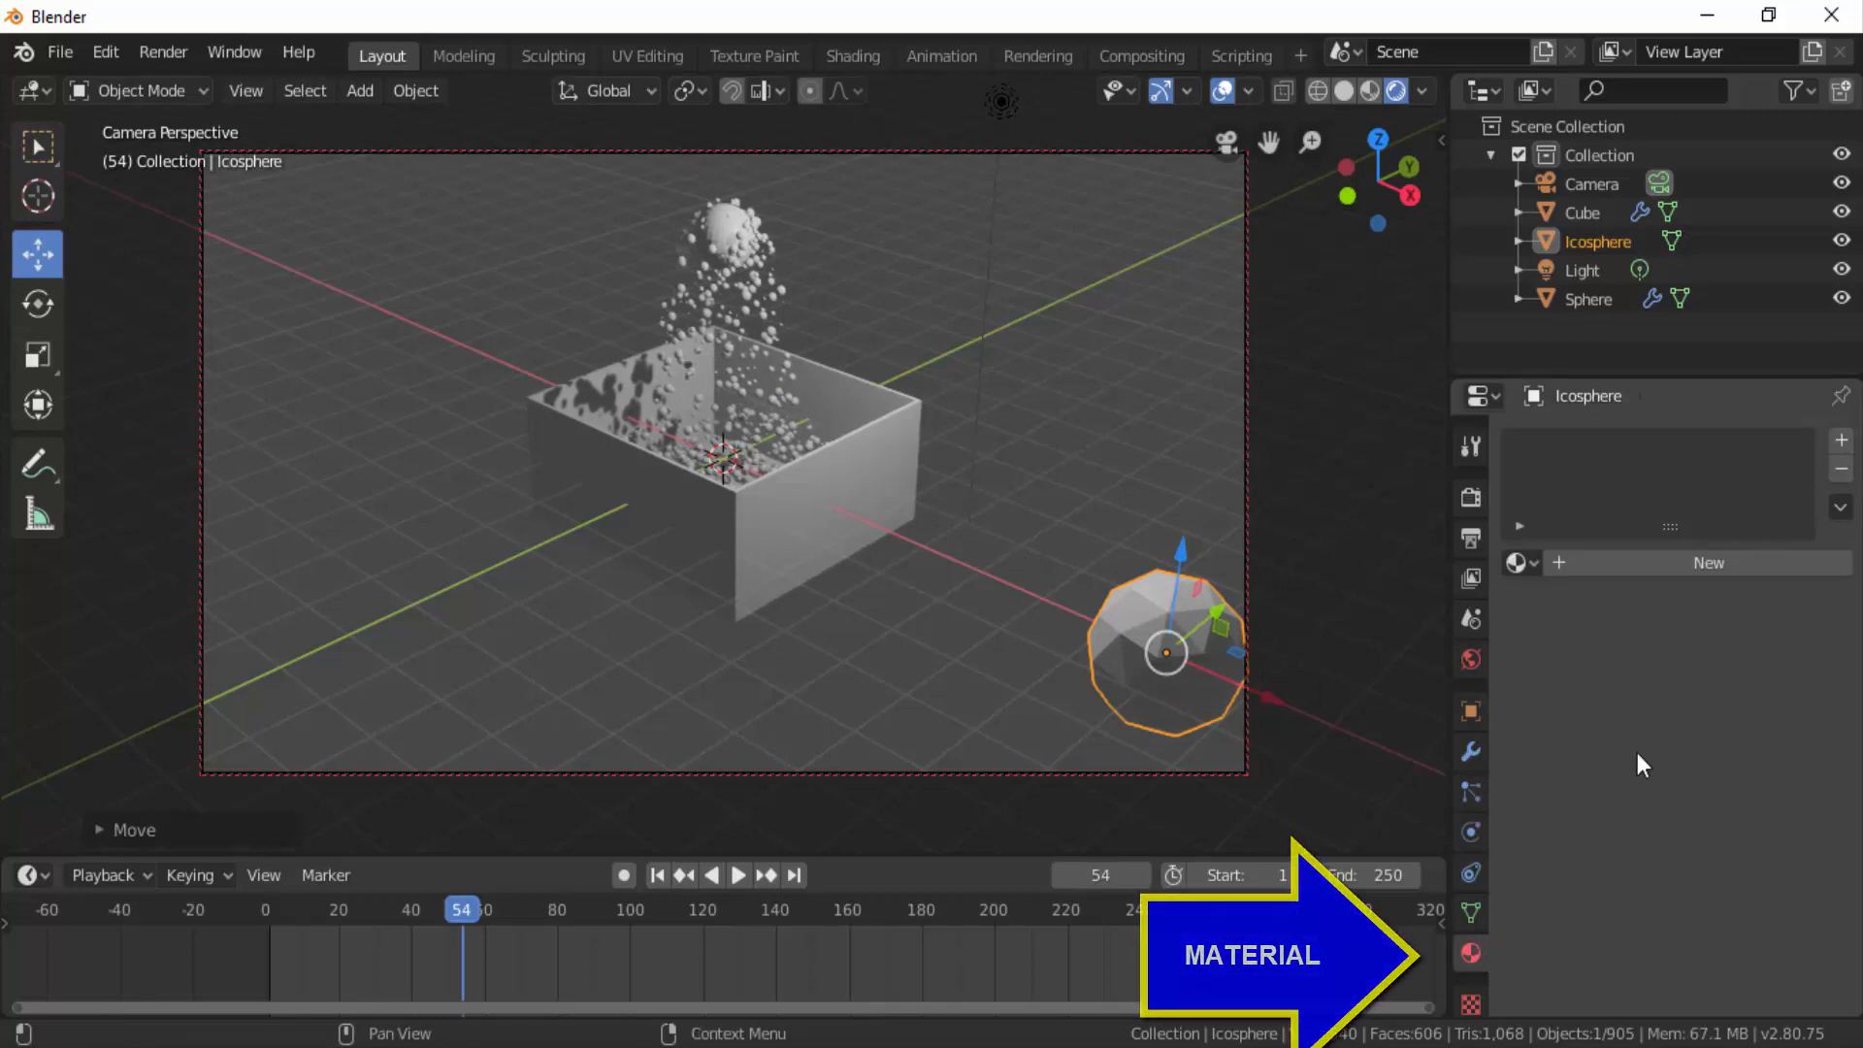
{"action": "left_click", "coordinate": [1691, 561]}
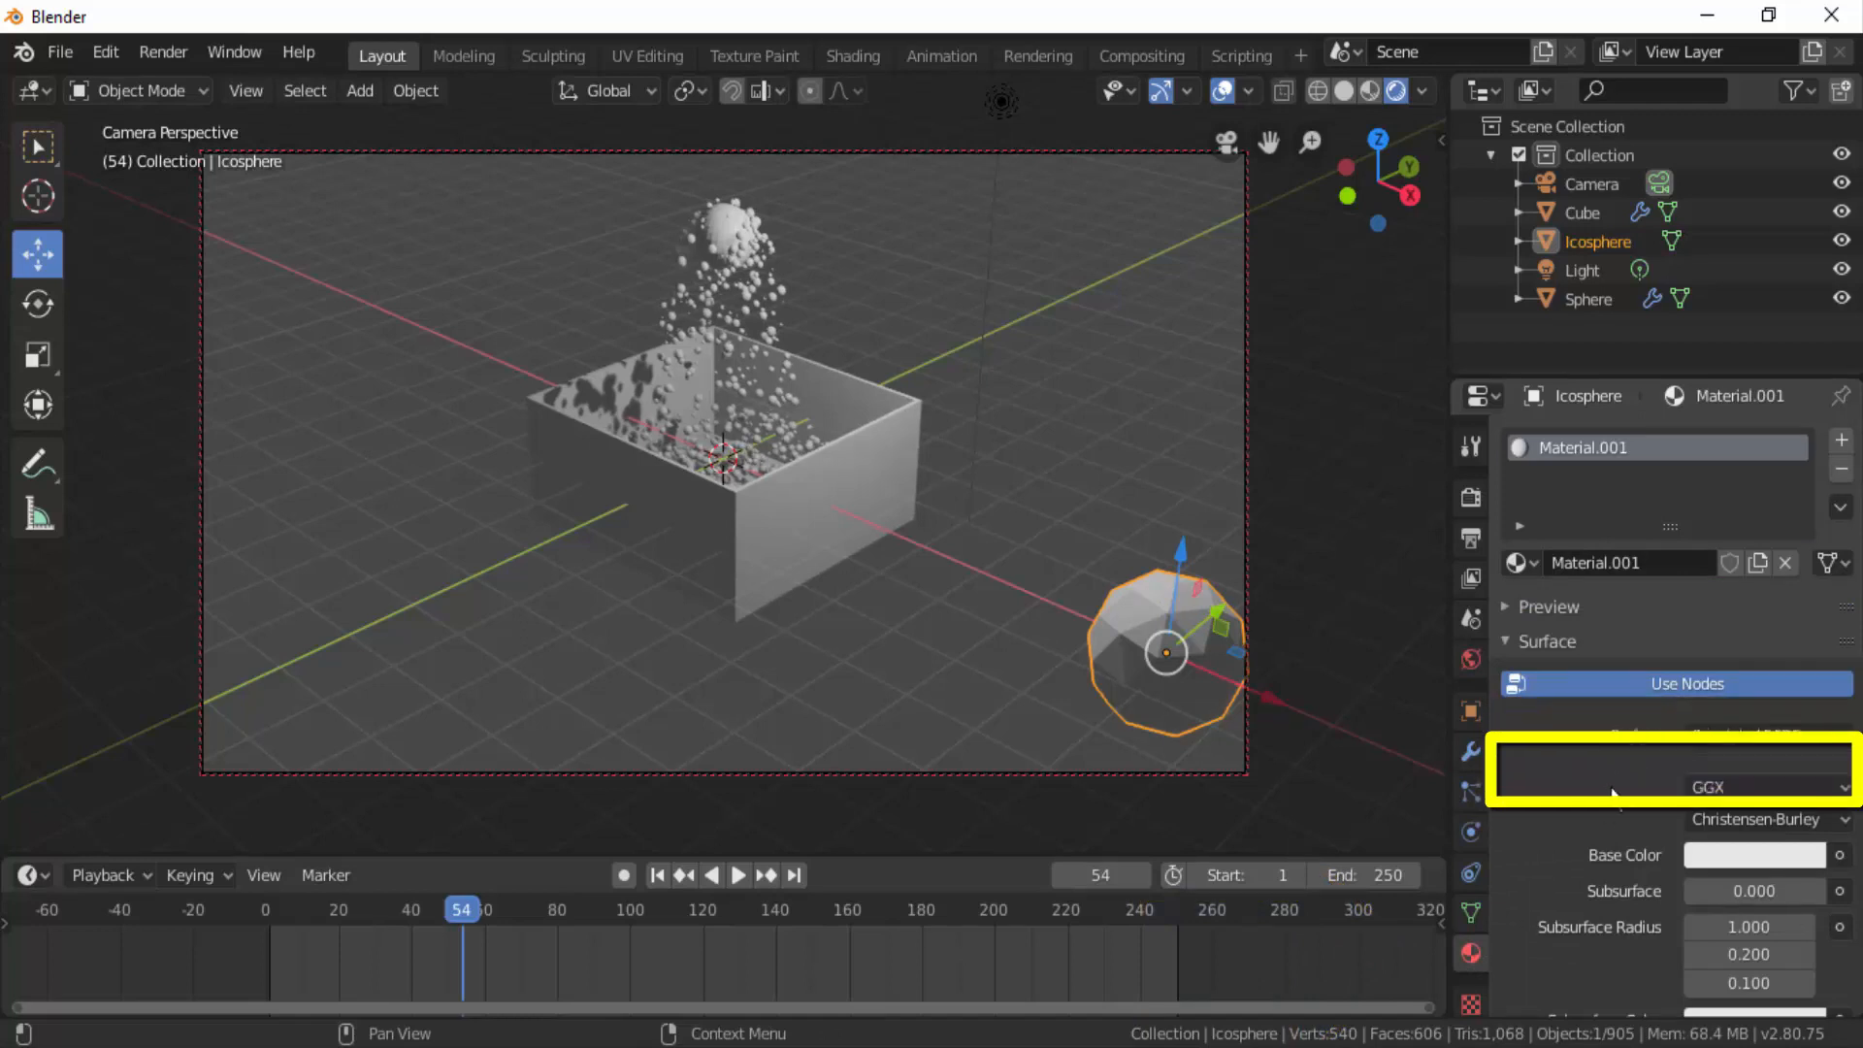
{"action": "left_click", "coordinate": [1717, 855]}
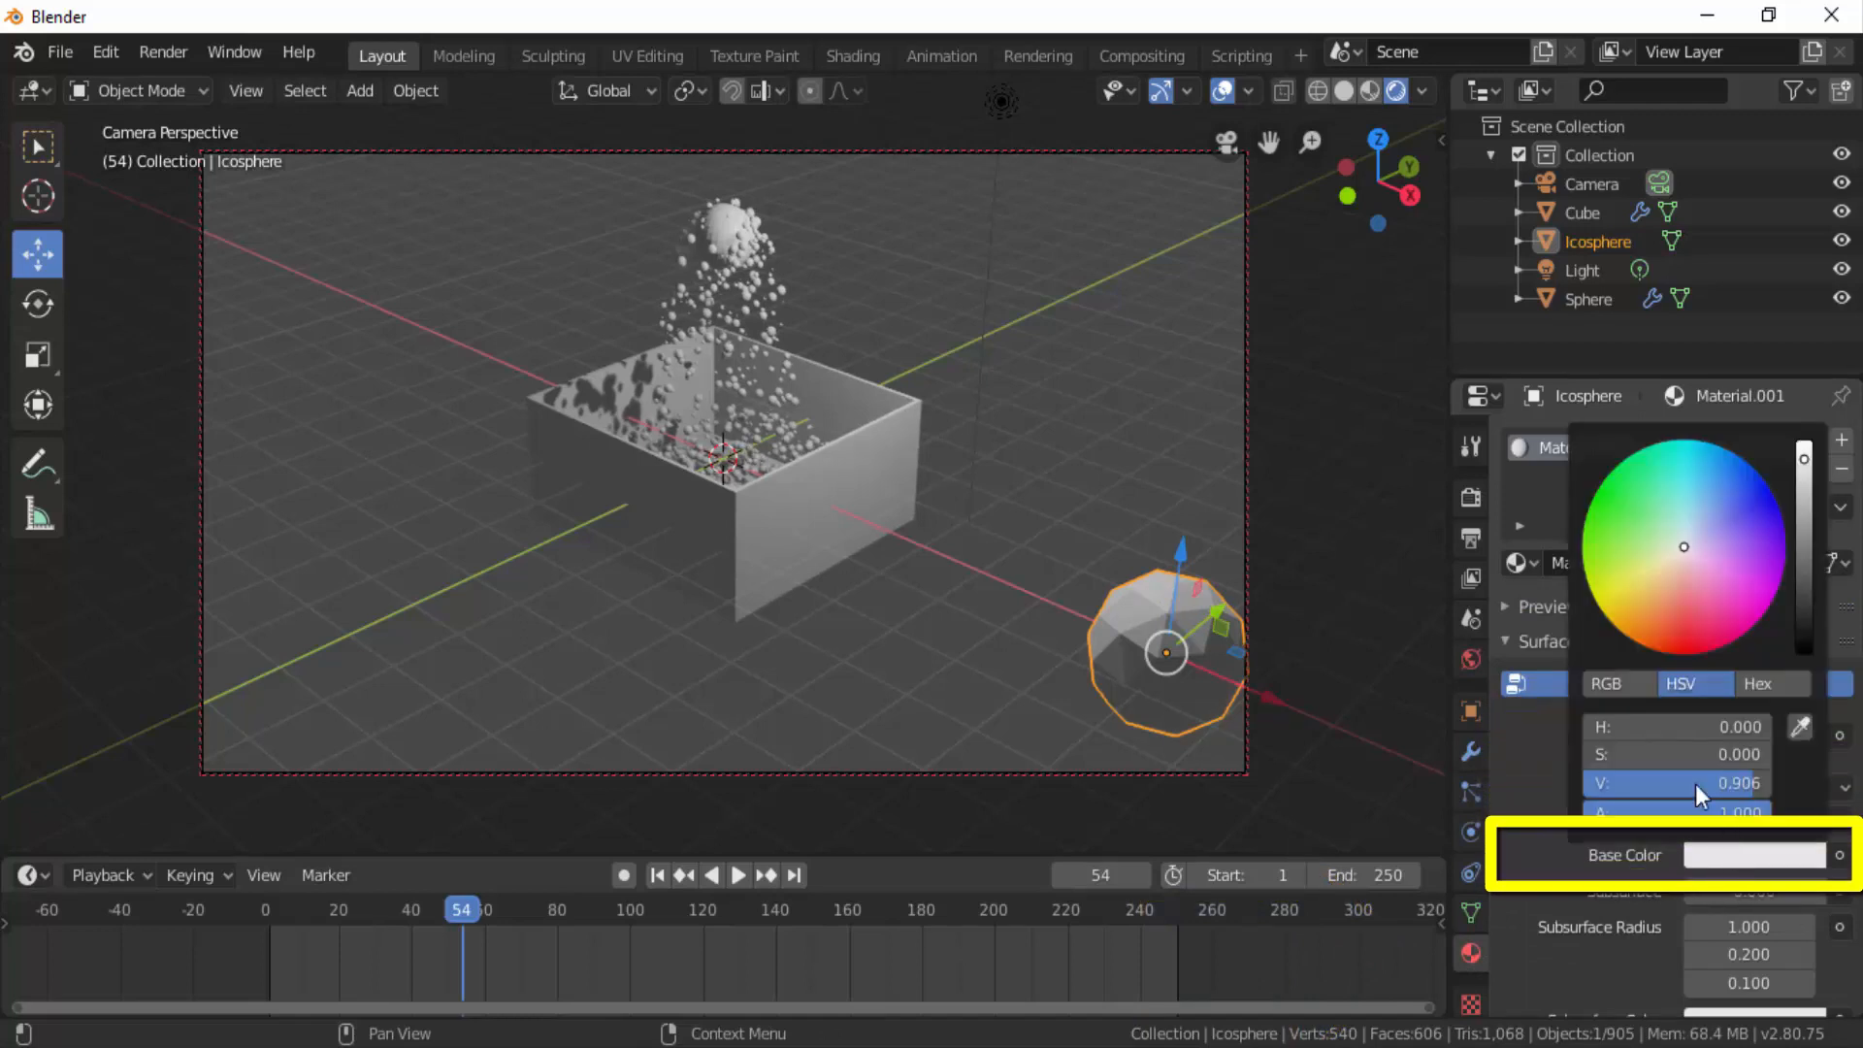
{"action": "left_click", "coordinate": [1682, 641]}
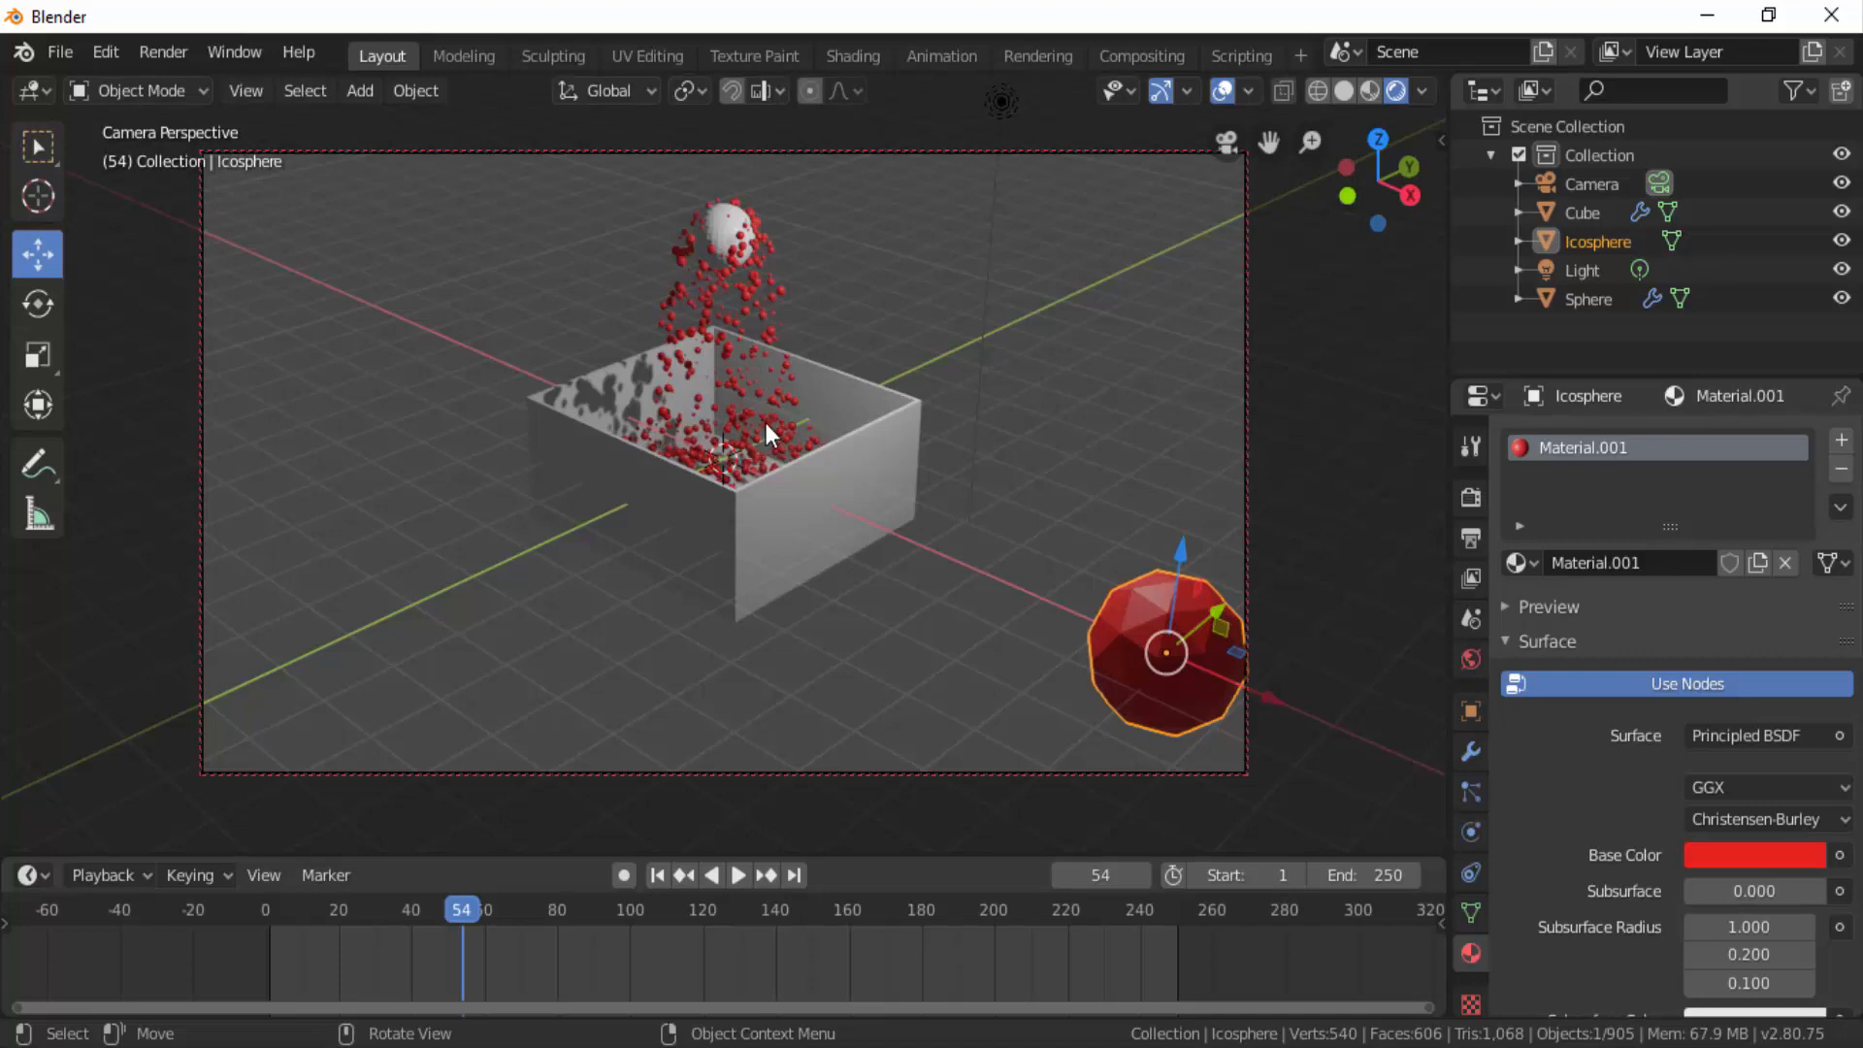
- Select the emitter sphere and play the simulation with the red particles from frame 1 until about frame 31
{"action": "key", "text": "shift+Left"}
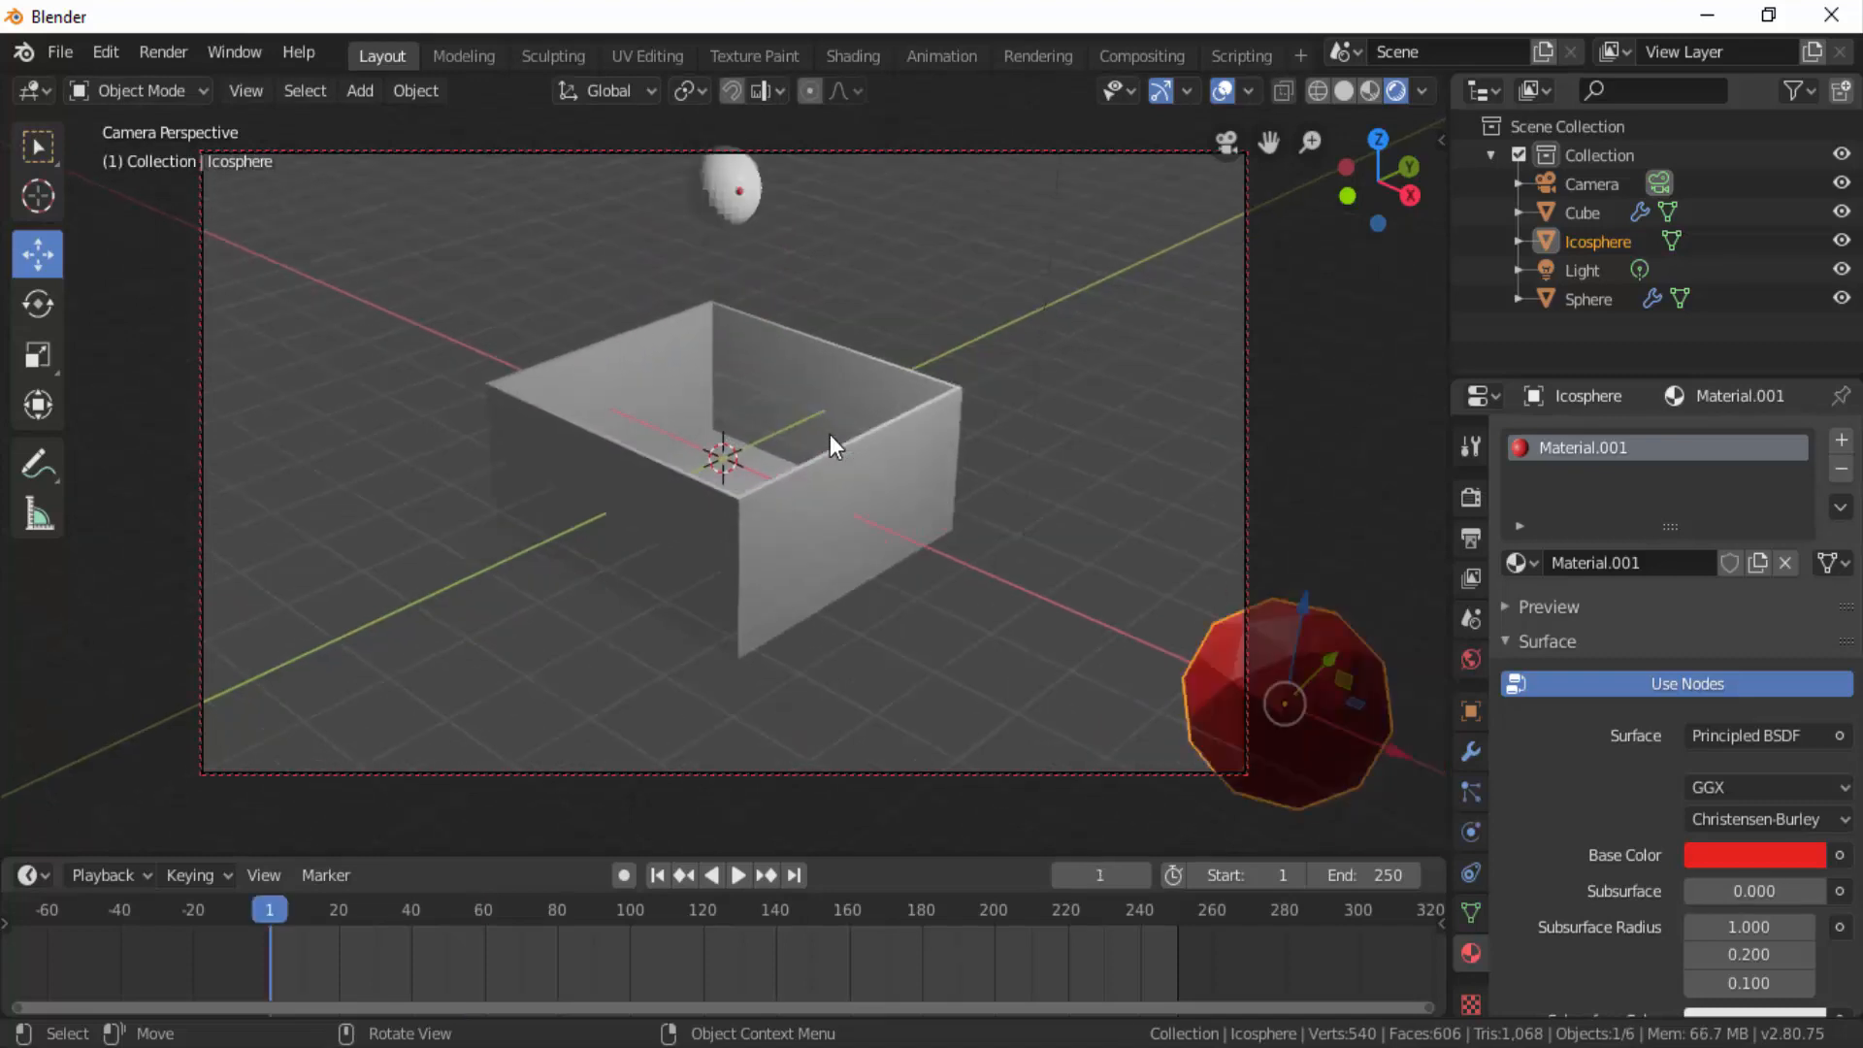
{"action": "left_click", "coordinate": [739, 176]}
{"action": "left_click", "coordinate": [738, 876]}
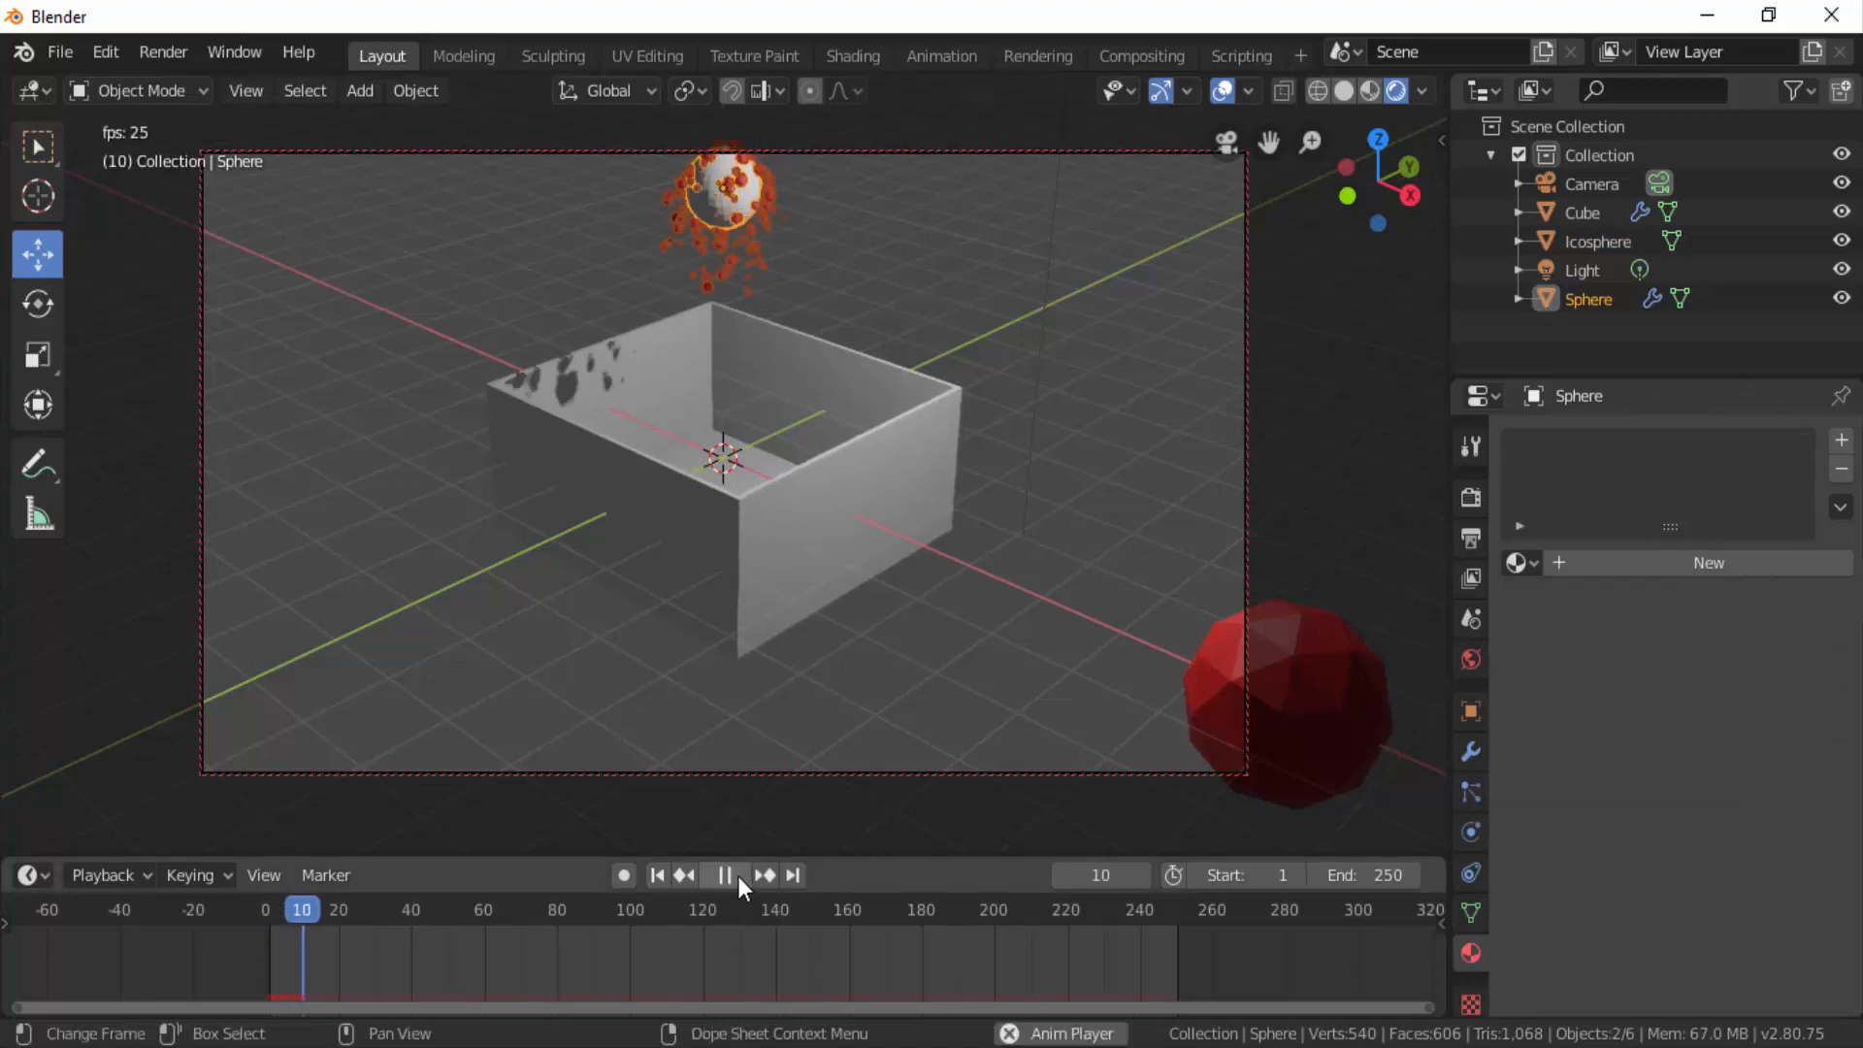
{"action": "left_click", "coordinate": [737, 876]}
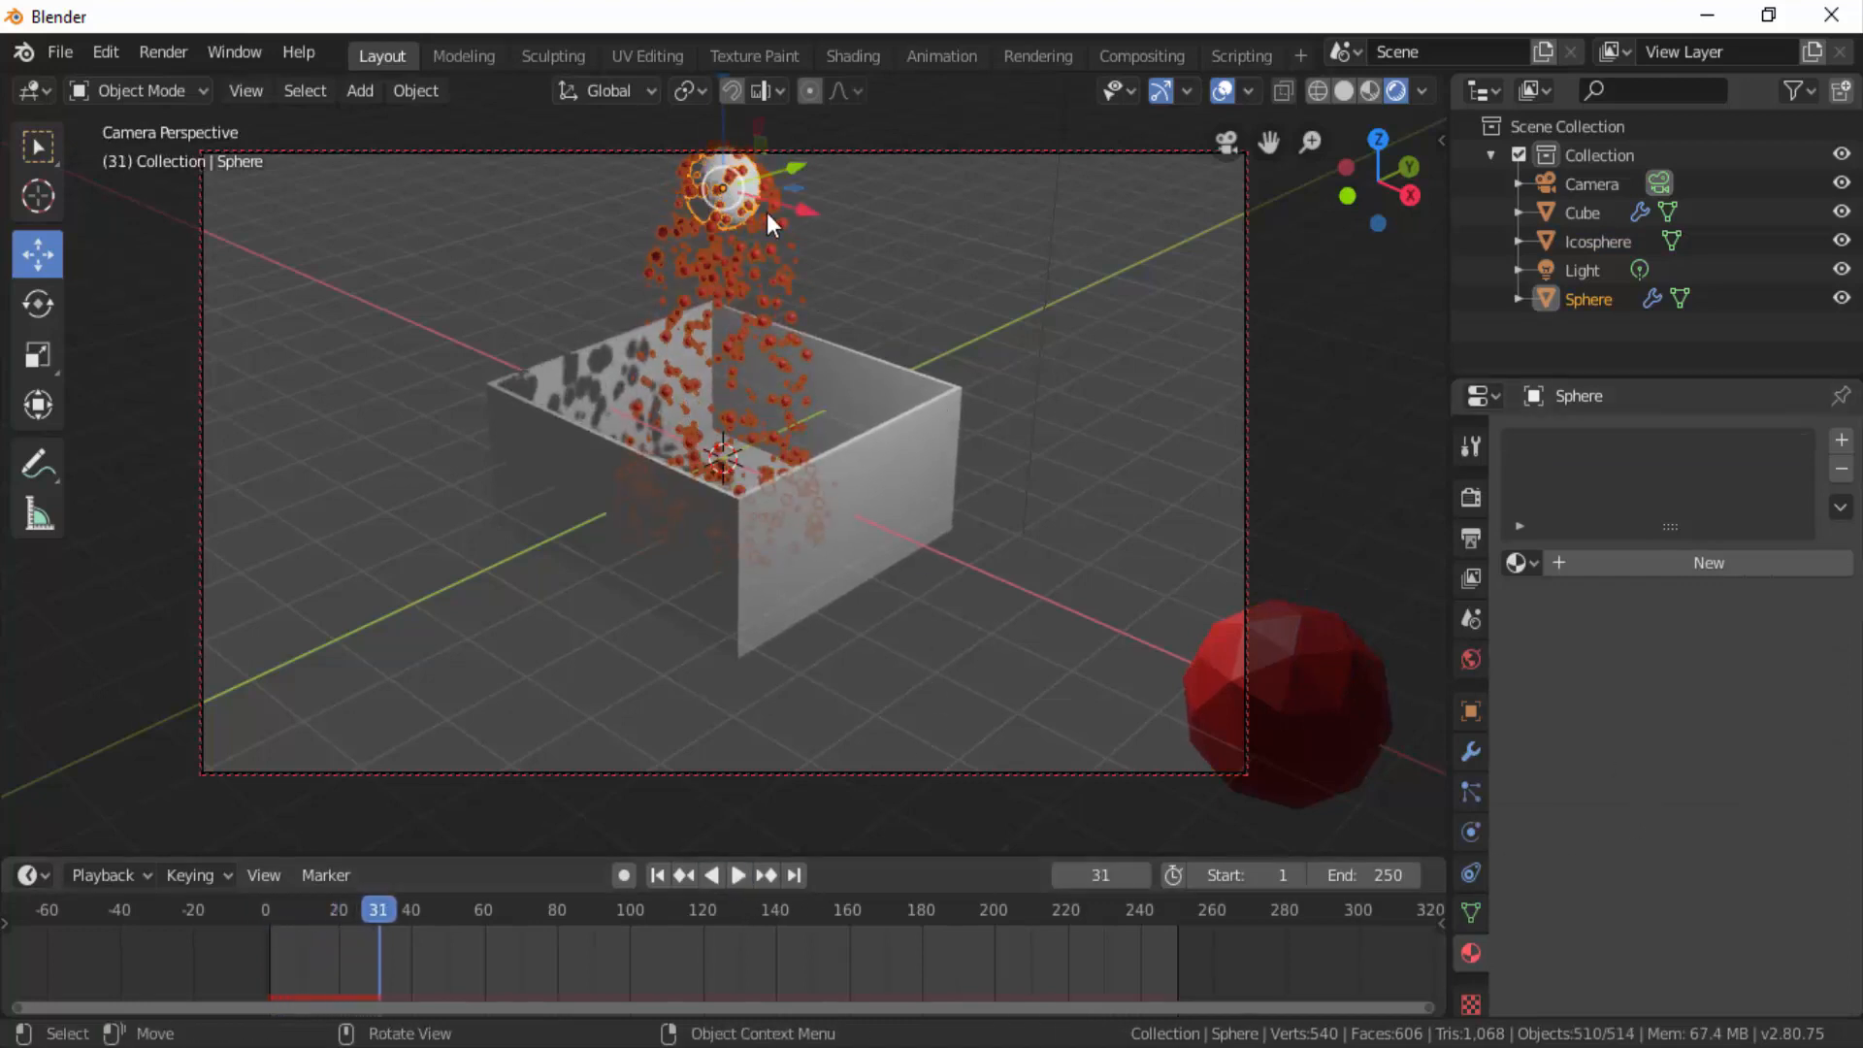
- Set the physics type of the emitter sphere's particle system to Keyed
{"action": "left_click", "coordinate": [1472, 788]}
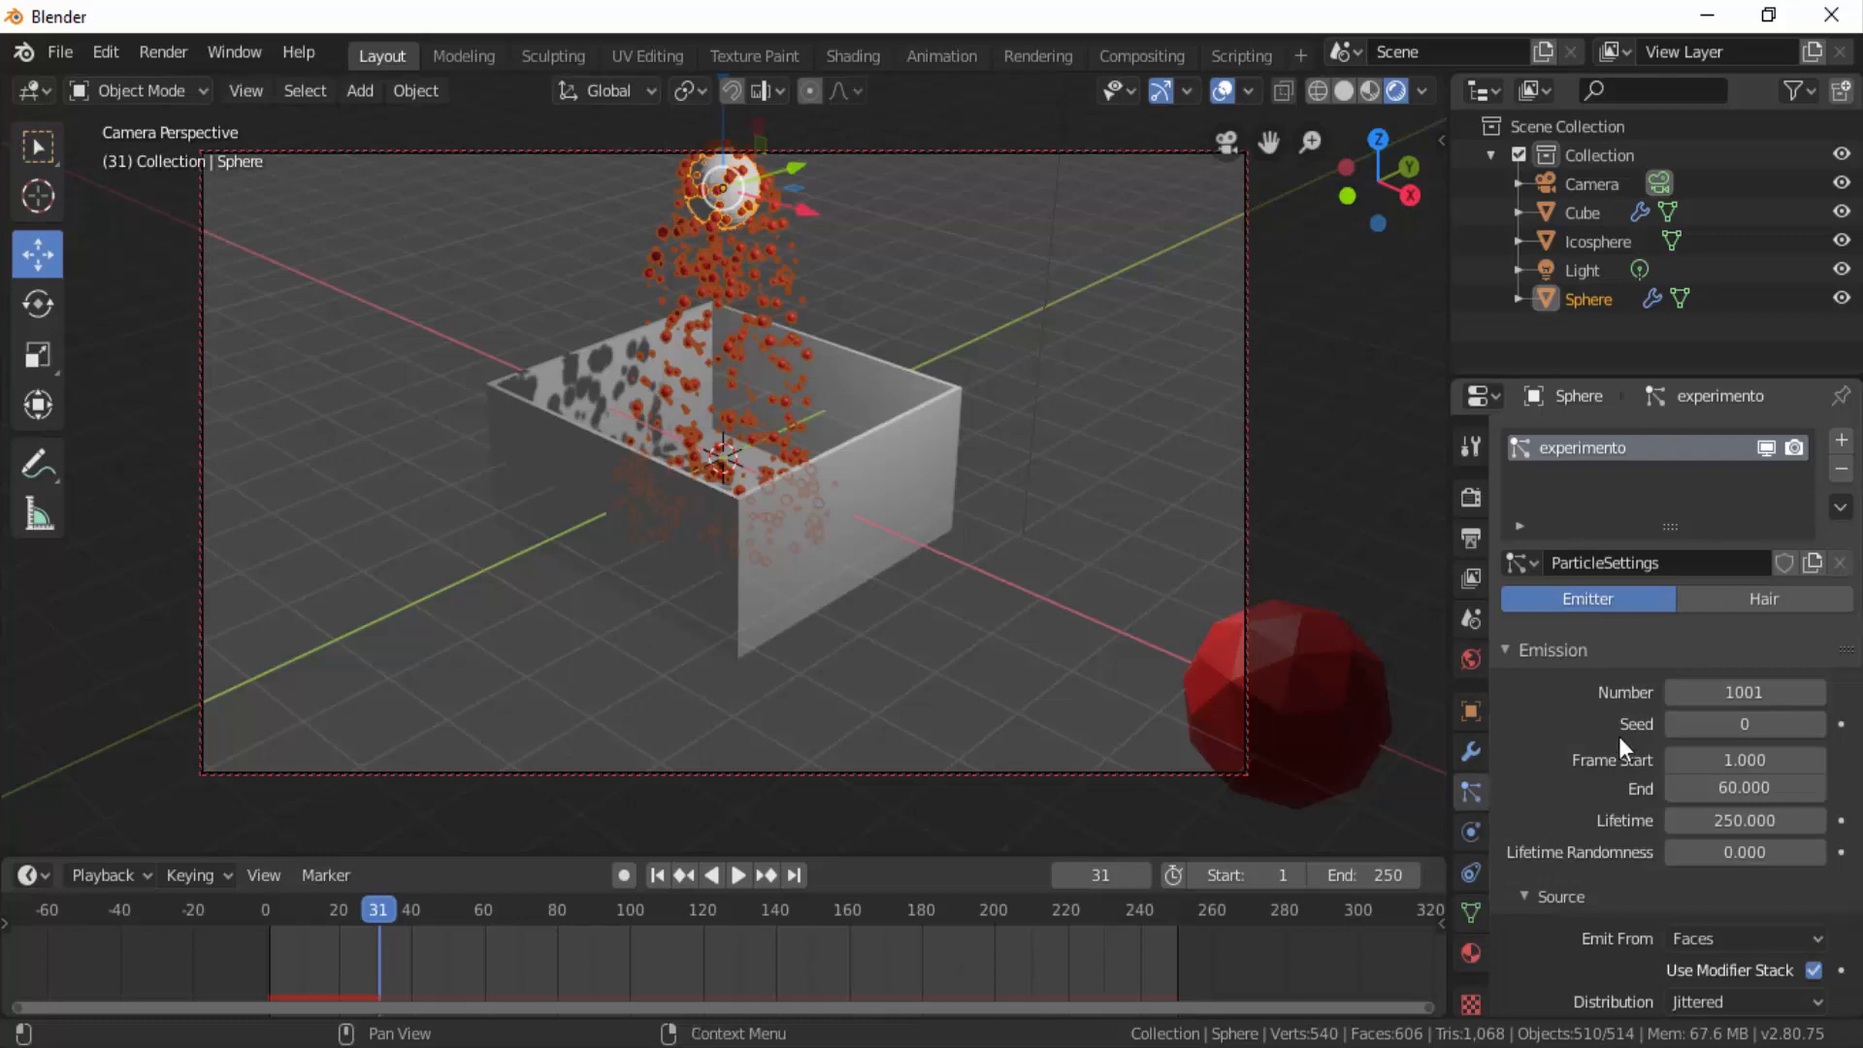
{"action": "scroll", "coordinate": [1564, 737], "scroll_direction": "down", "scroll_amount": 7}
{"action": "scroll", "coordinate": [1564, 737], "scroll_direction": "down", "scroll_amount": 12}
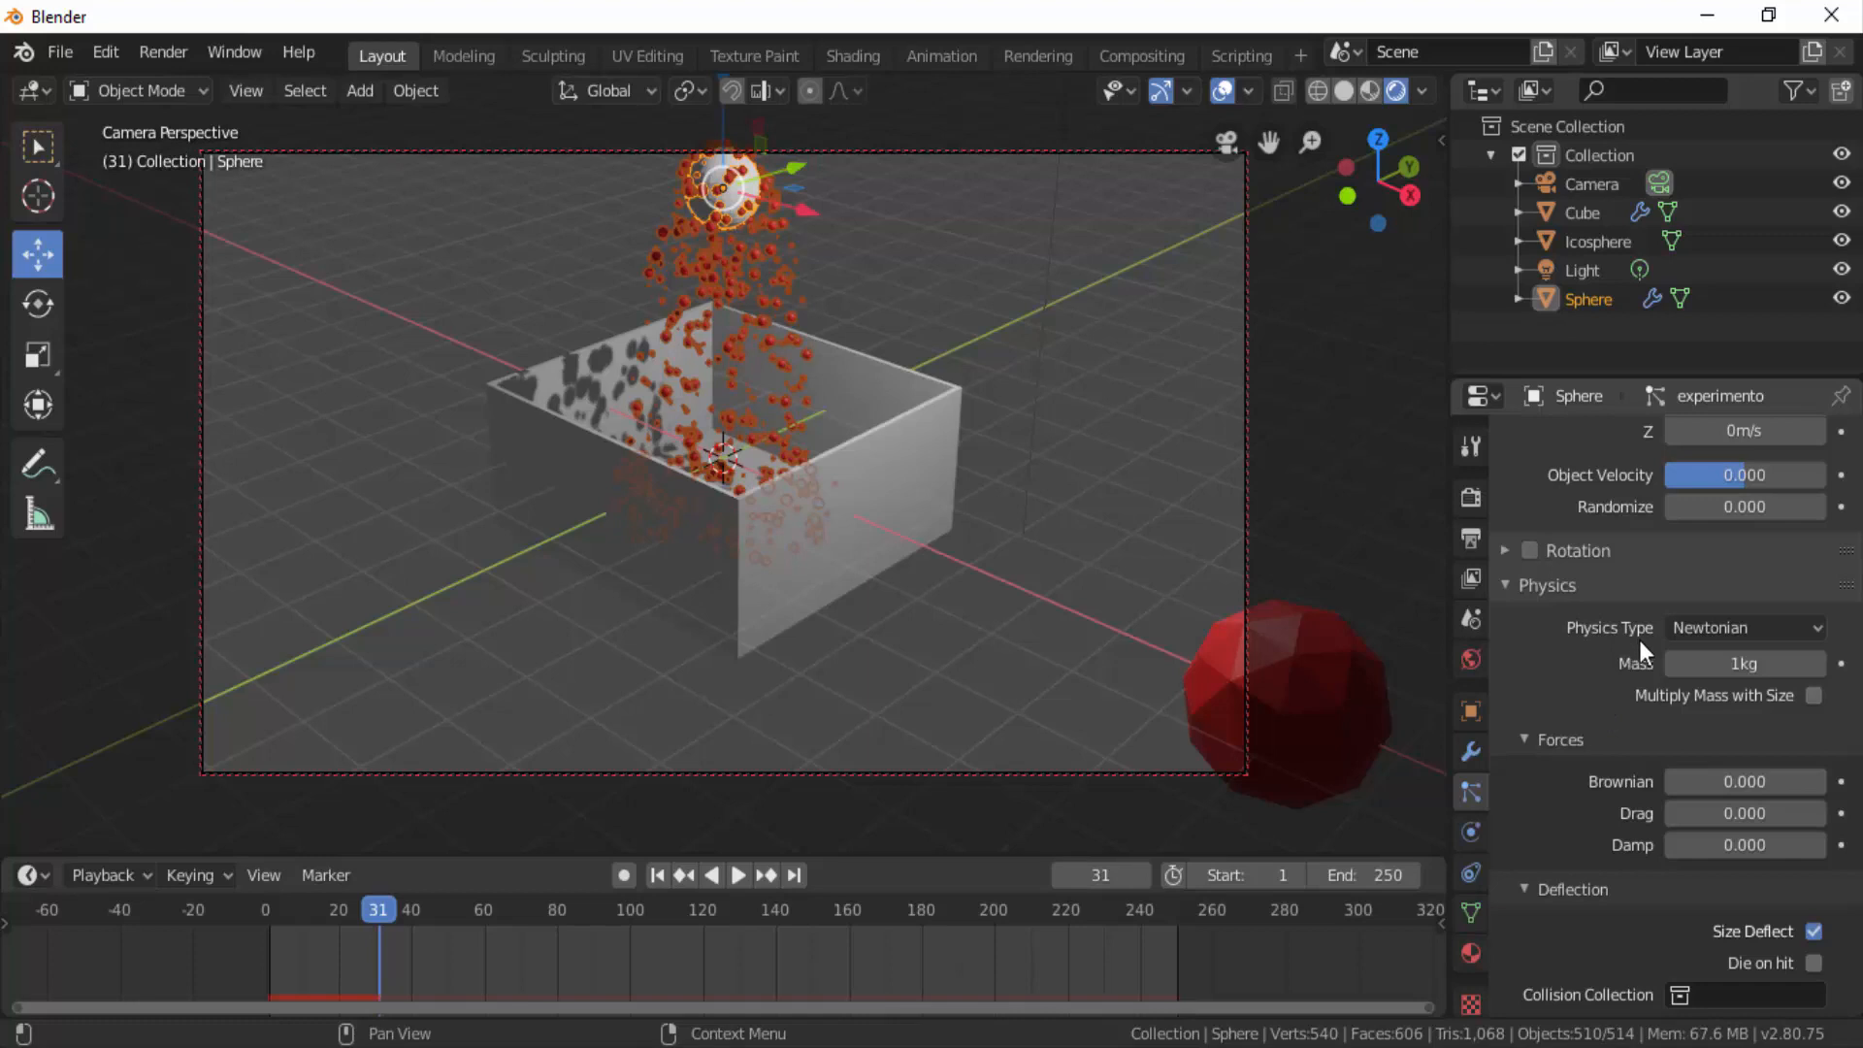
{"action": "left_click", "coordinate": [1725, 635]}
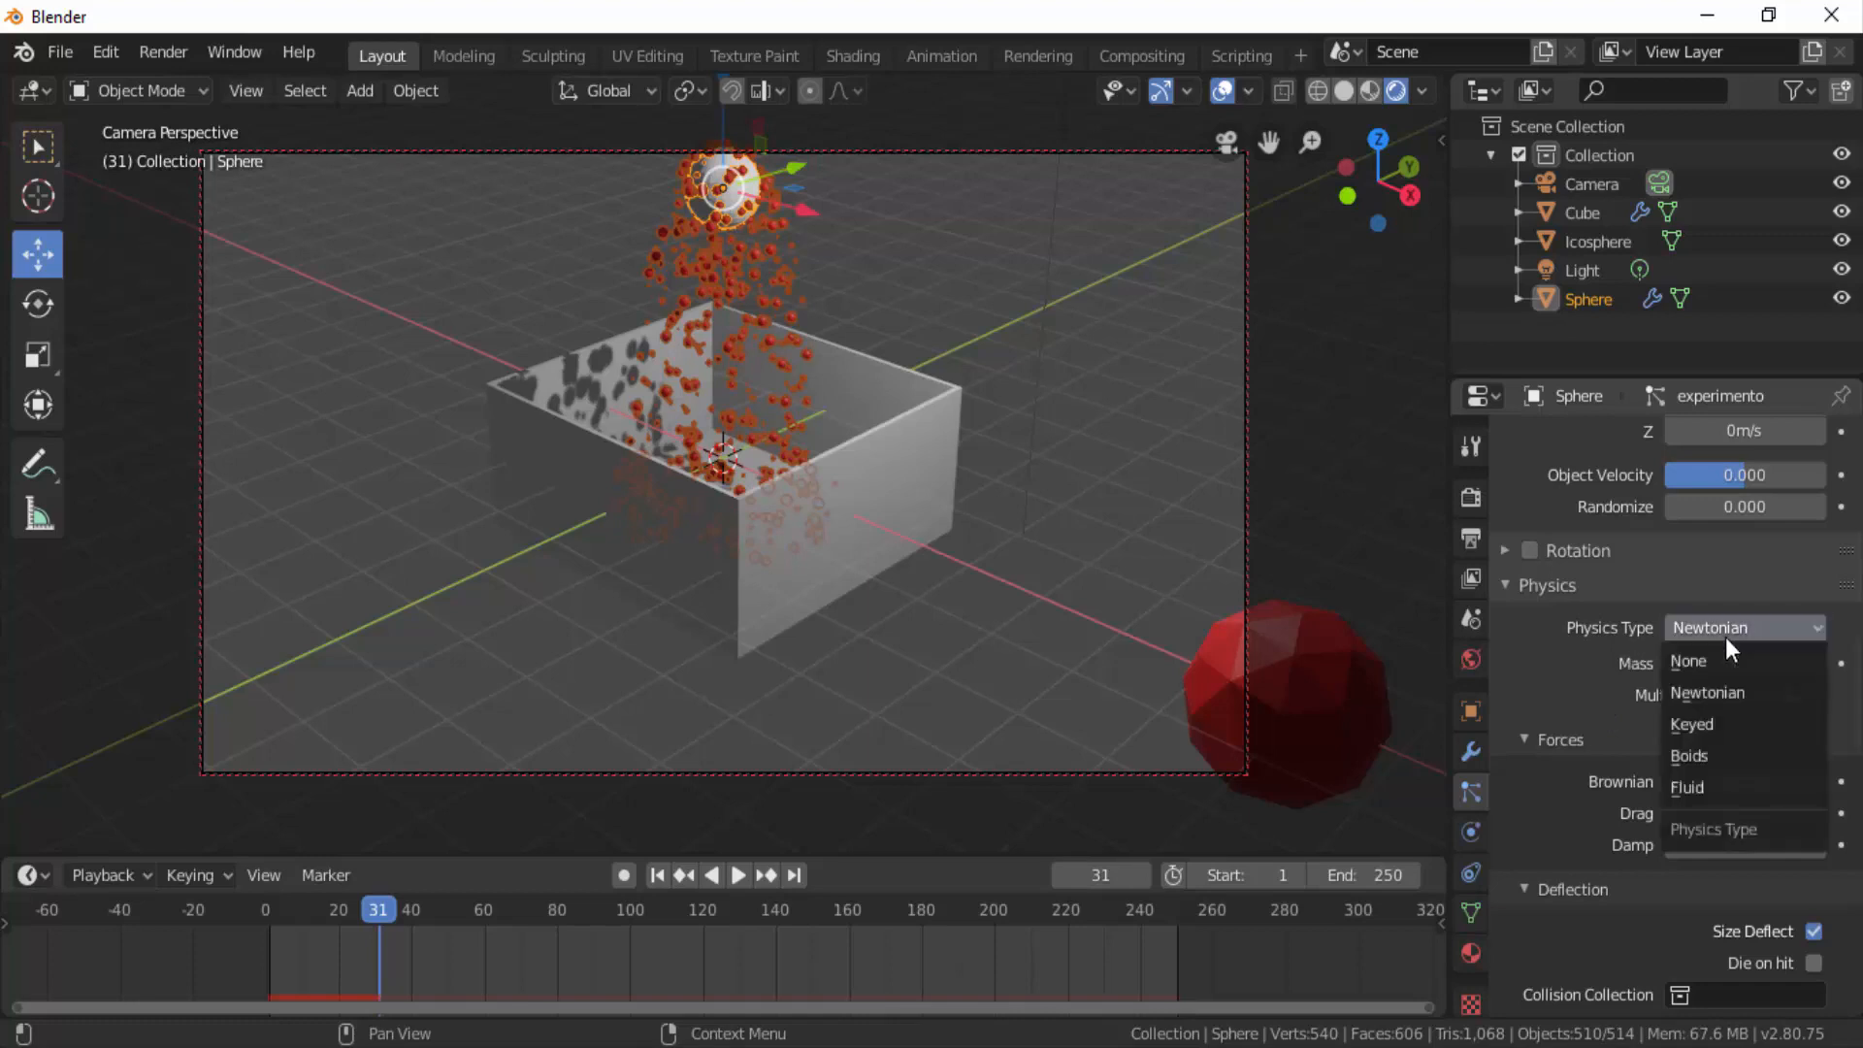
{"action": "left_click", "coordinate": [1698, 724]}
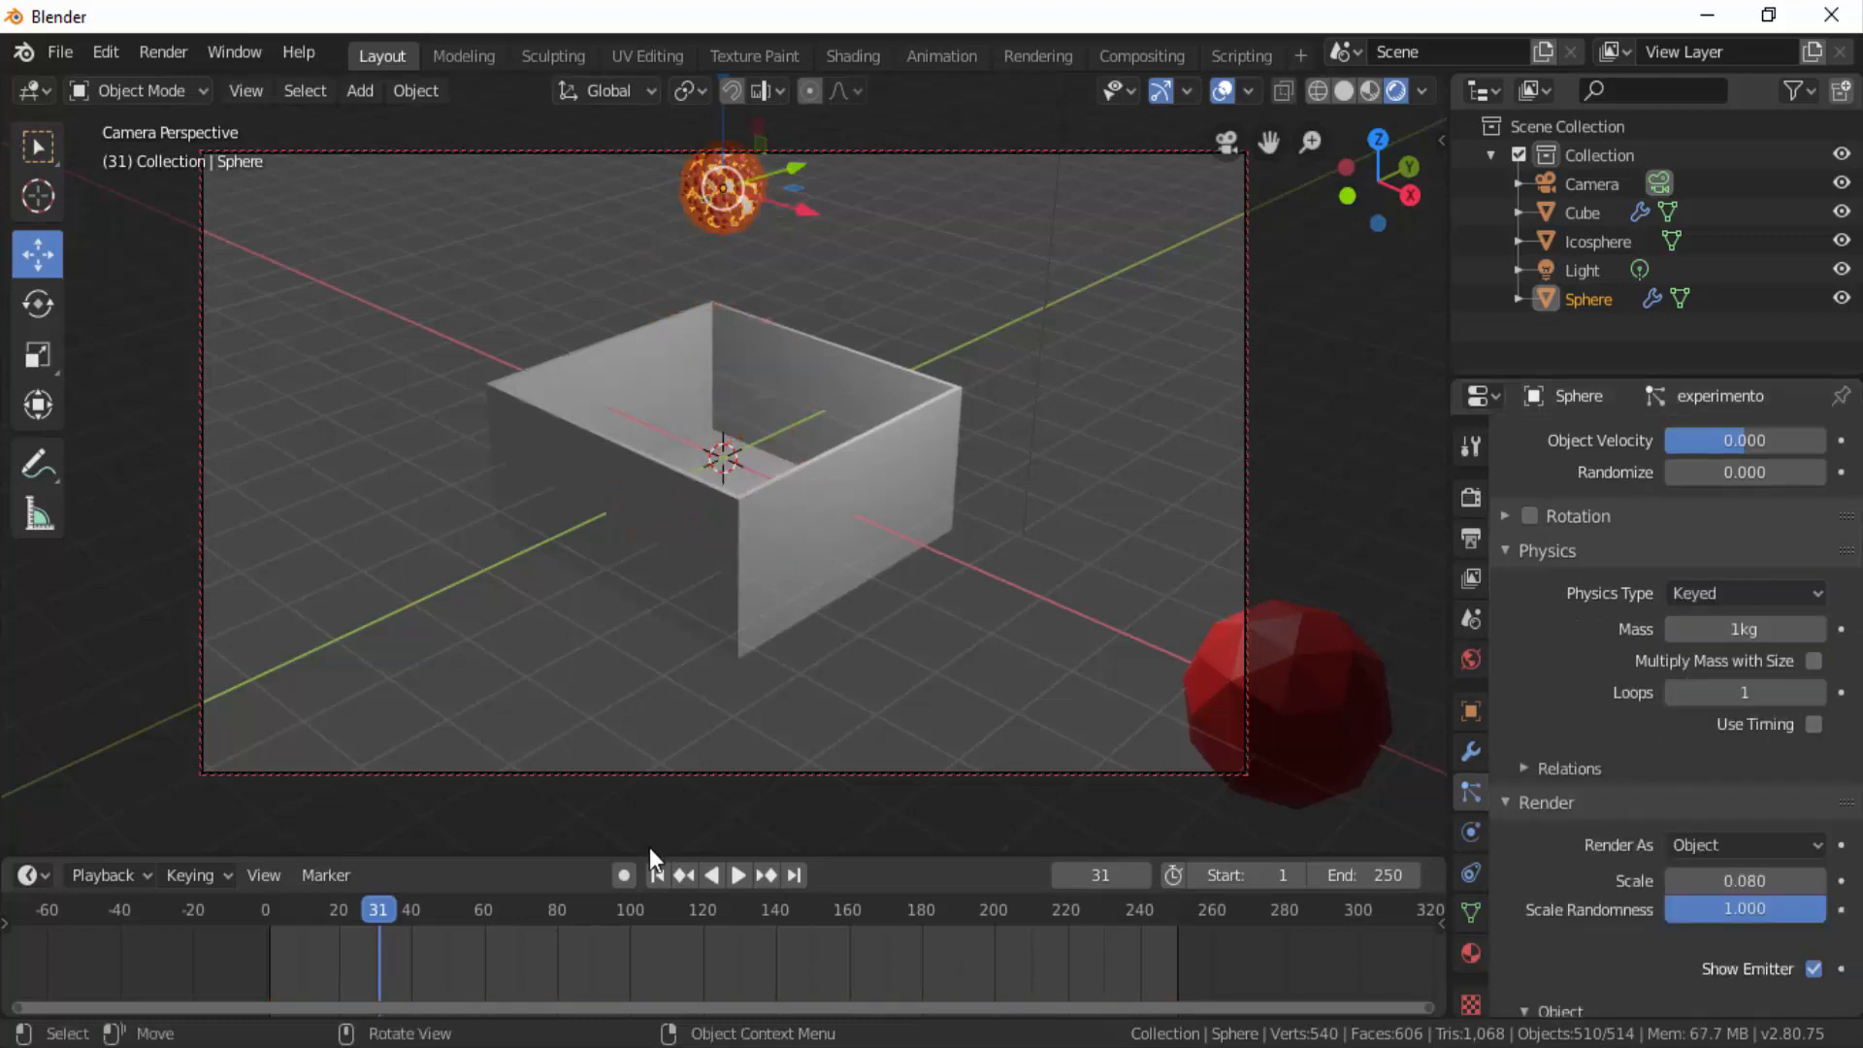
- Try the Boids physics type on the emitter sphere's particle system and play the simulation from frame 1 to about frame 154
{"action": "left_click", "coordinate": [1727, 596]}
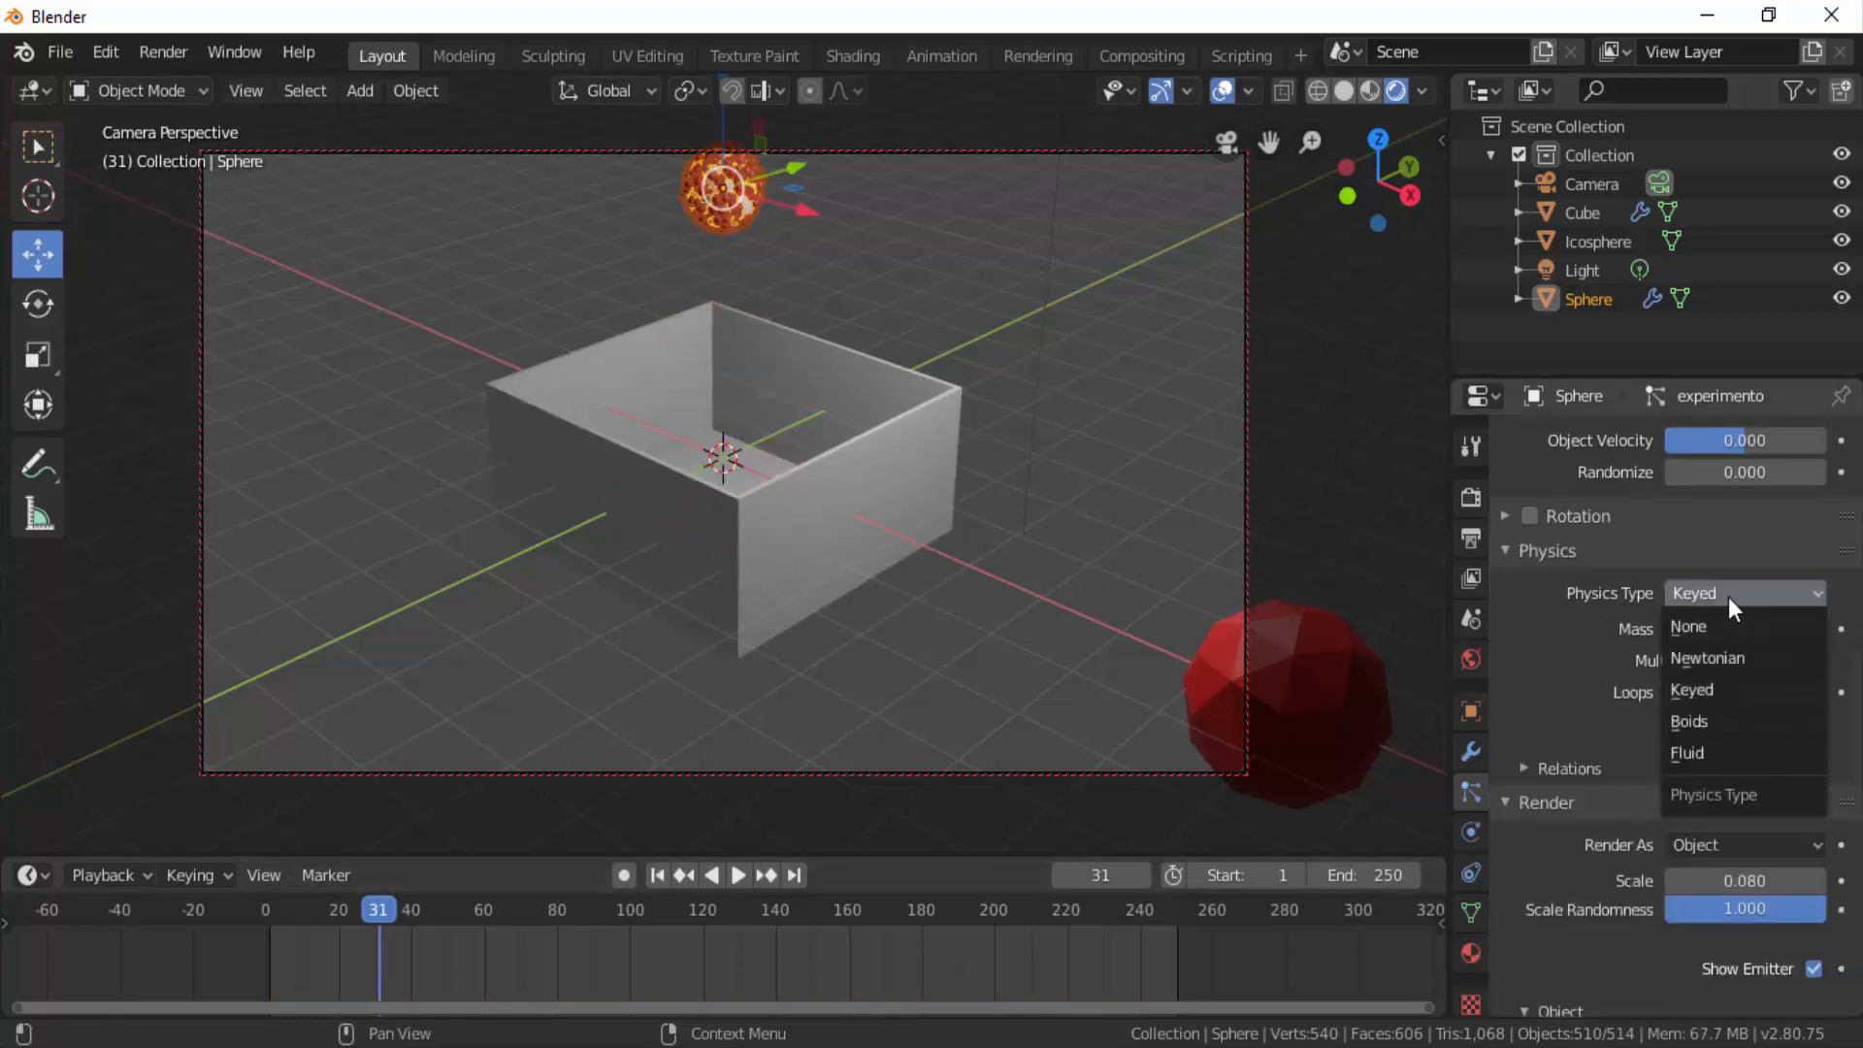
{"action": "left_click", "coordinate": [1702, 720]}
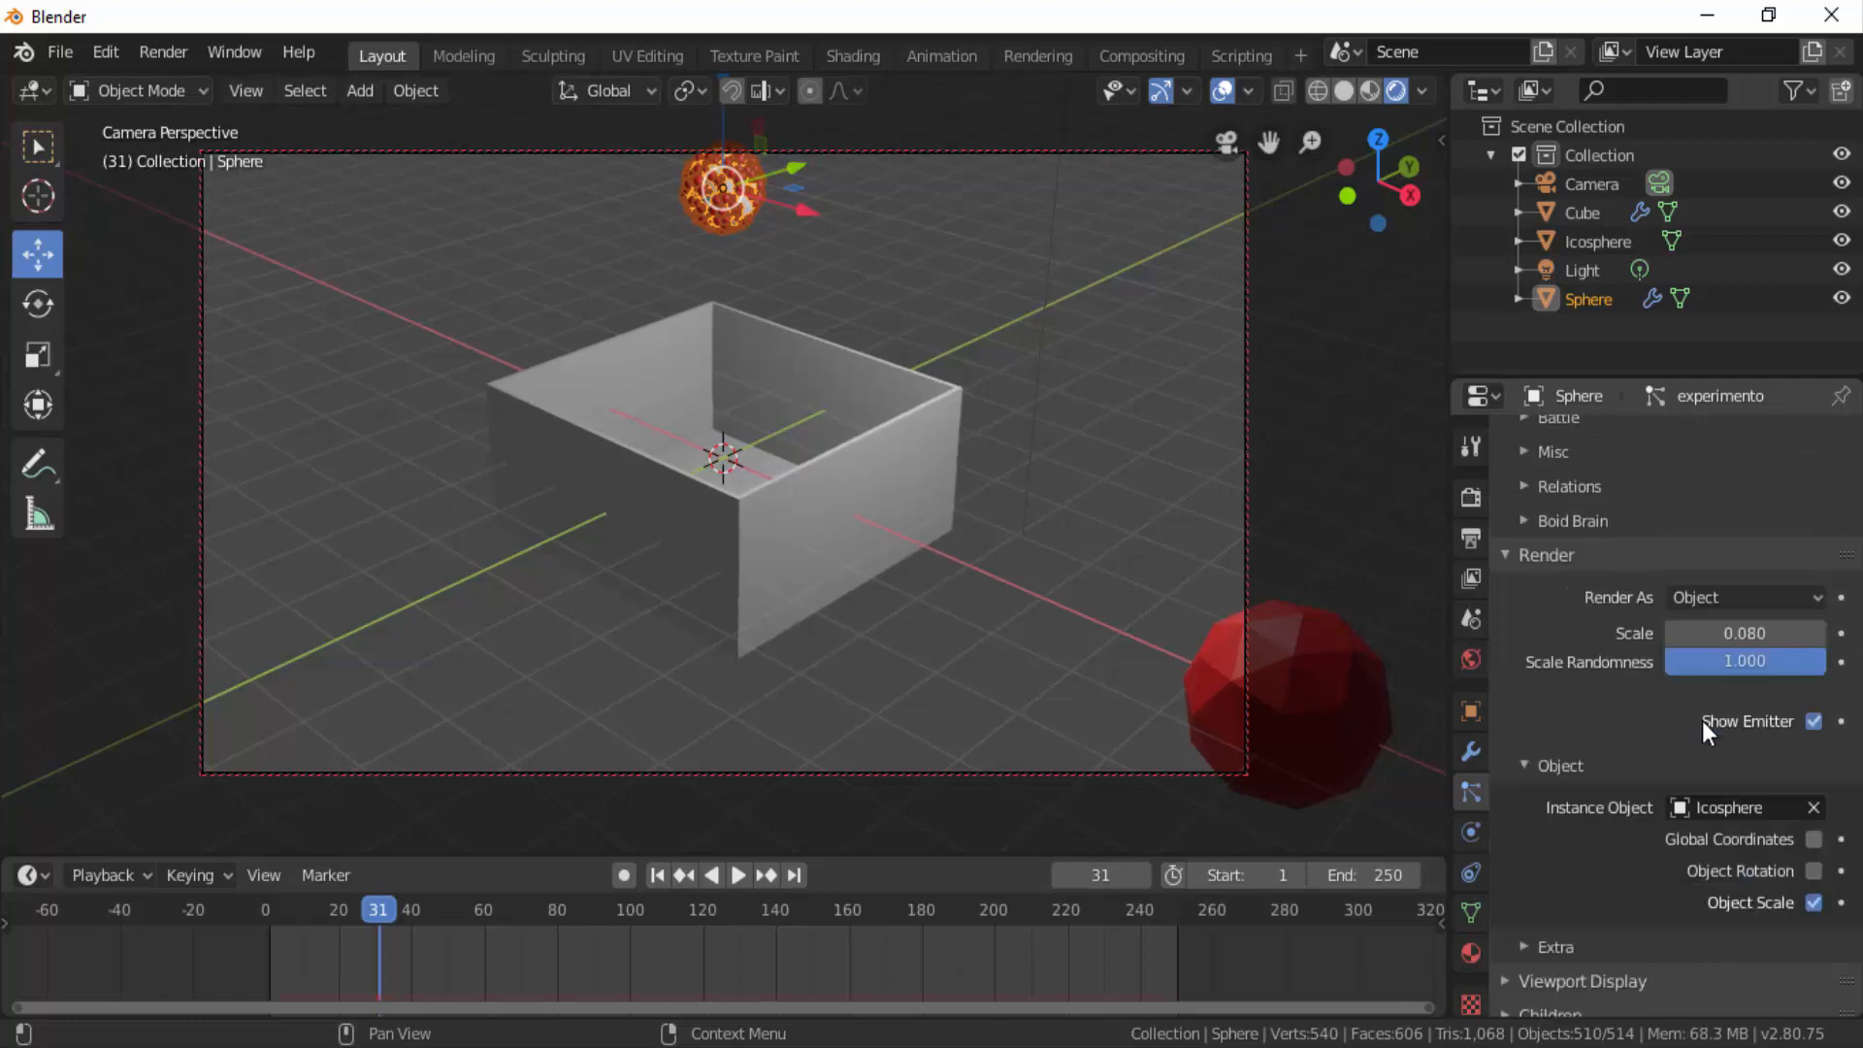
{"action": "left_click", "coordinate": [669, 874]}
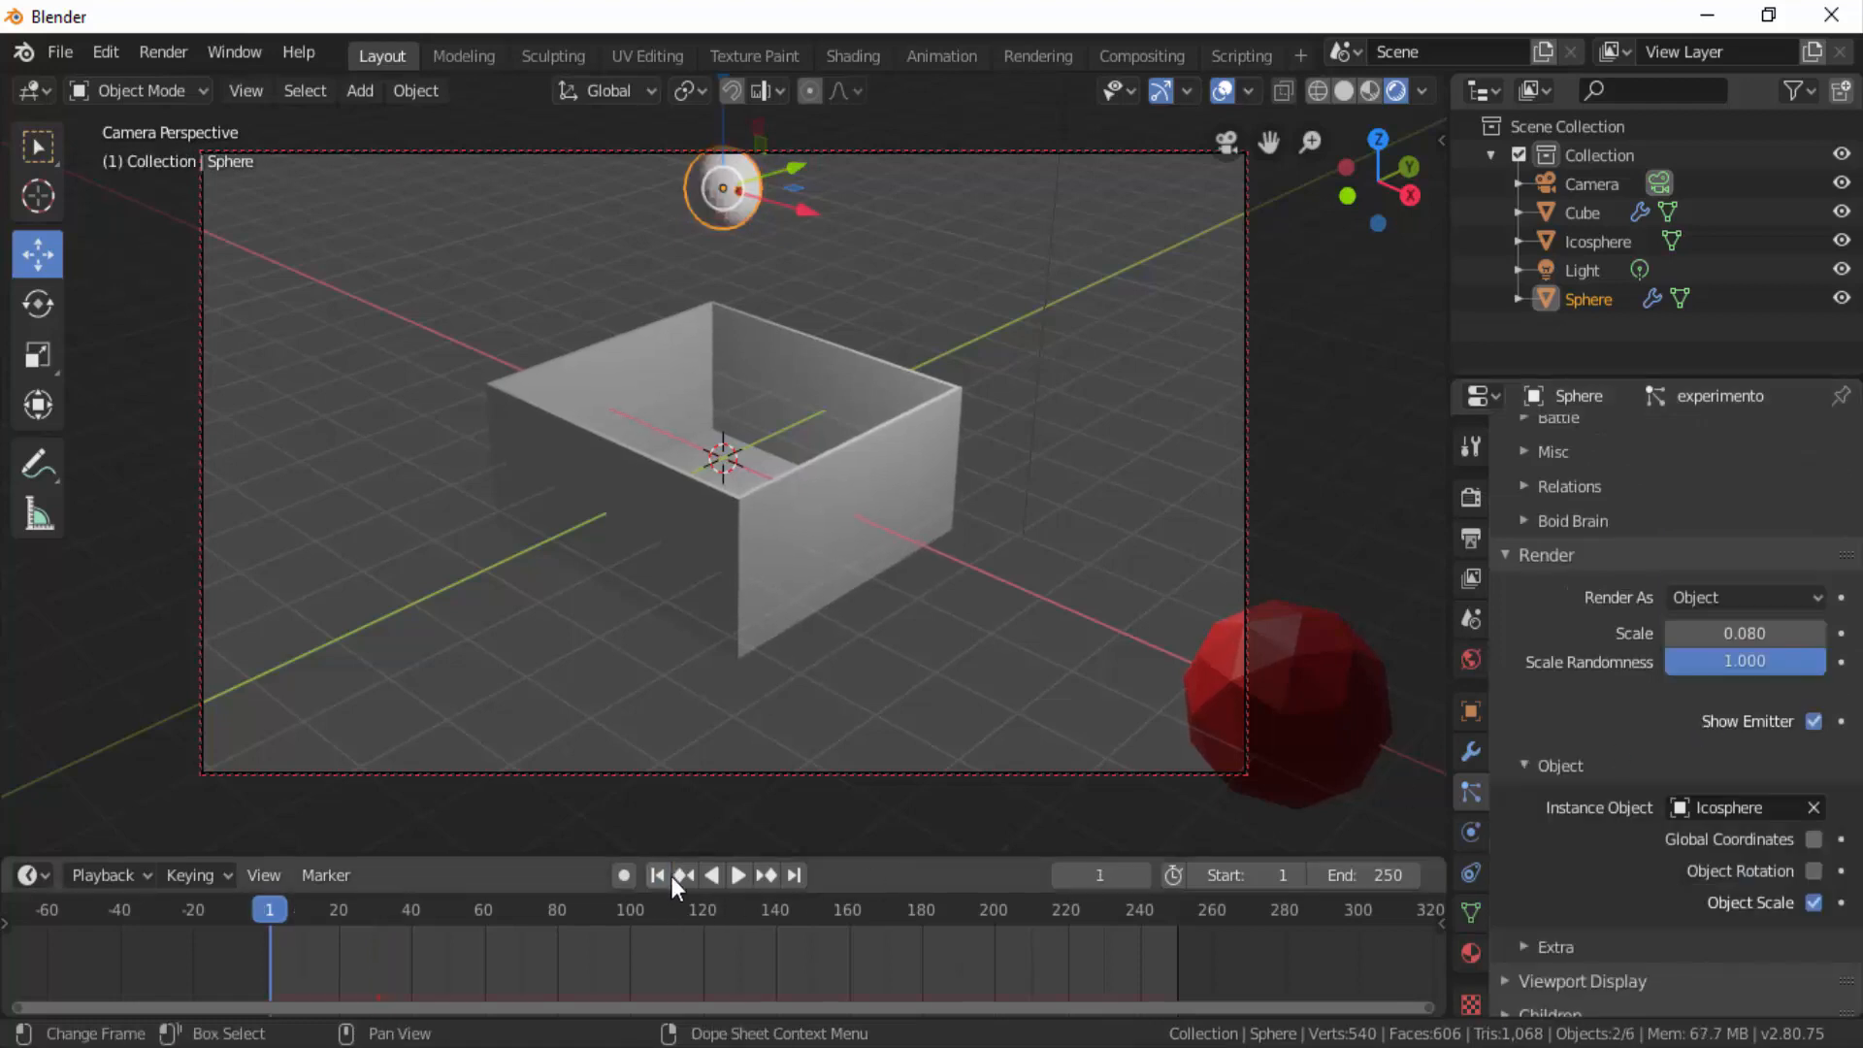
{"action": "left_click", "coordinate": [743, 877]}
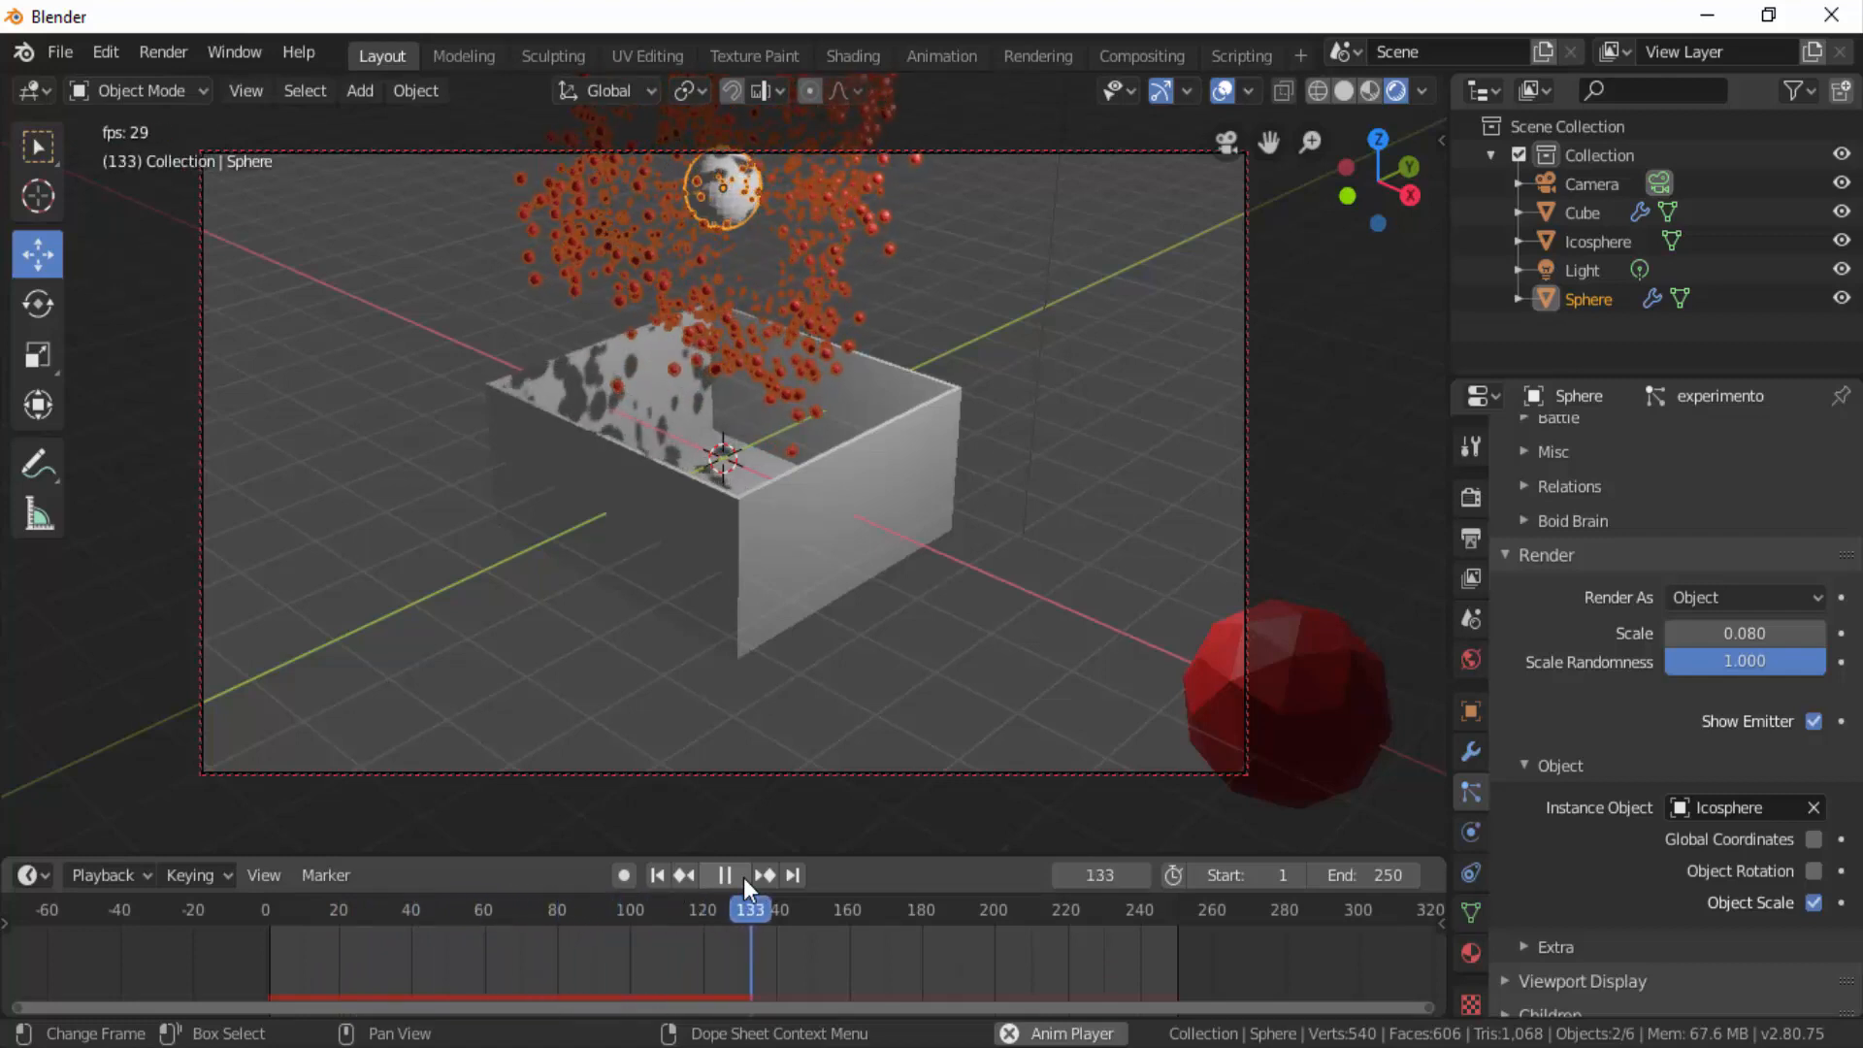
{"action": "left_click", "coordinate": [744, 878]}
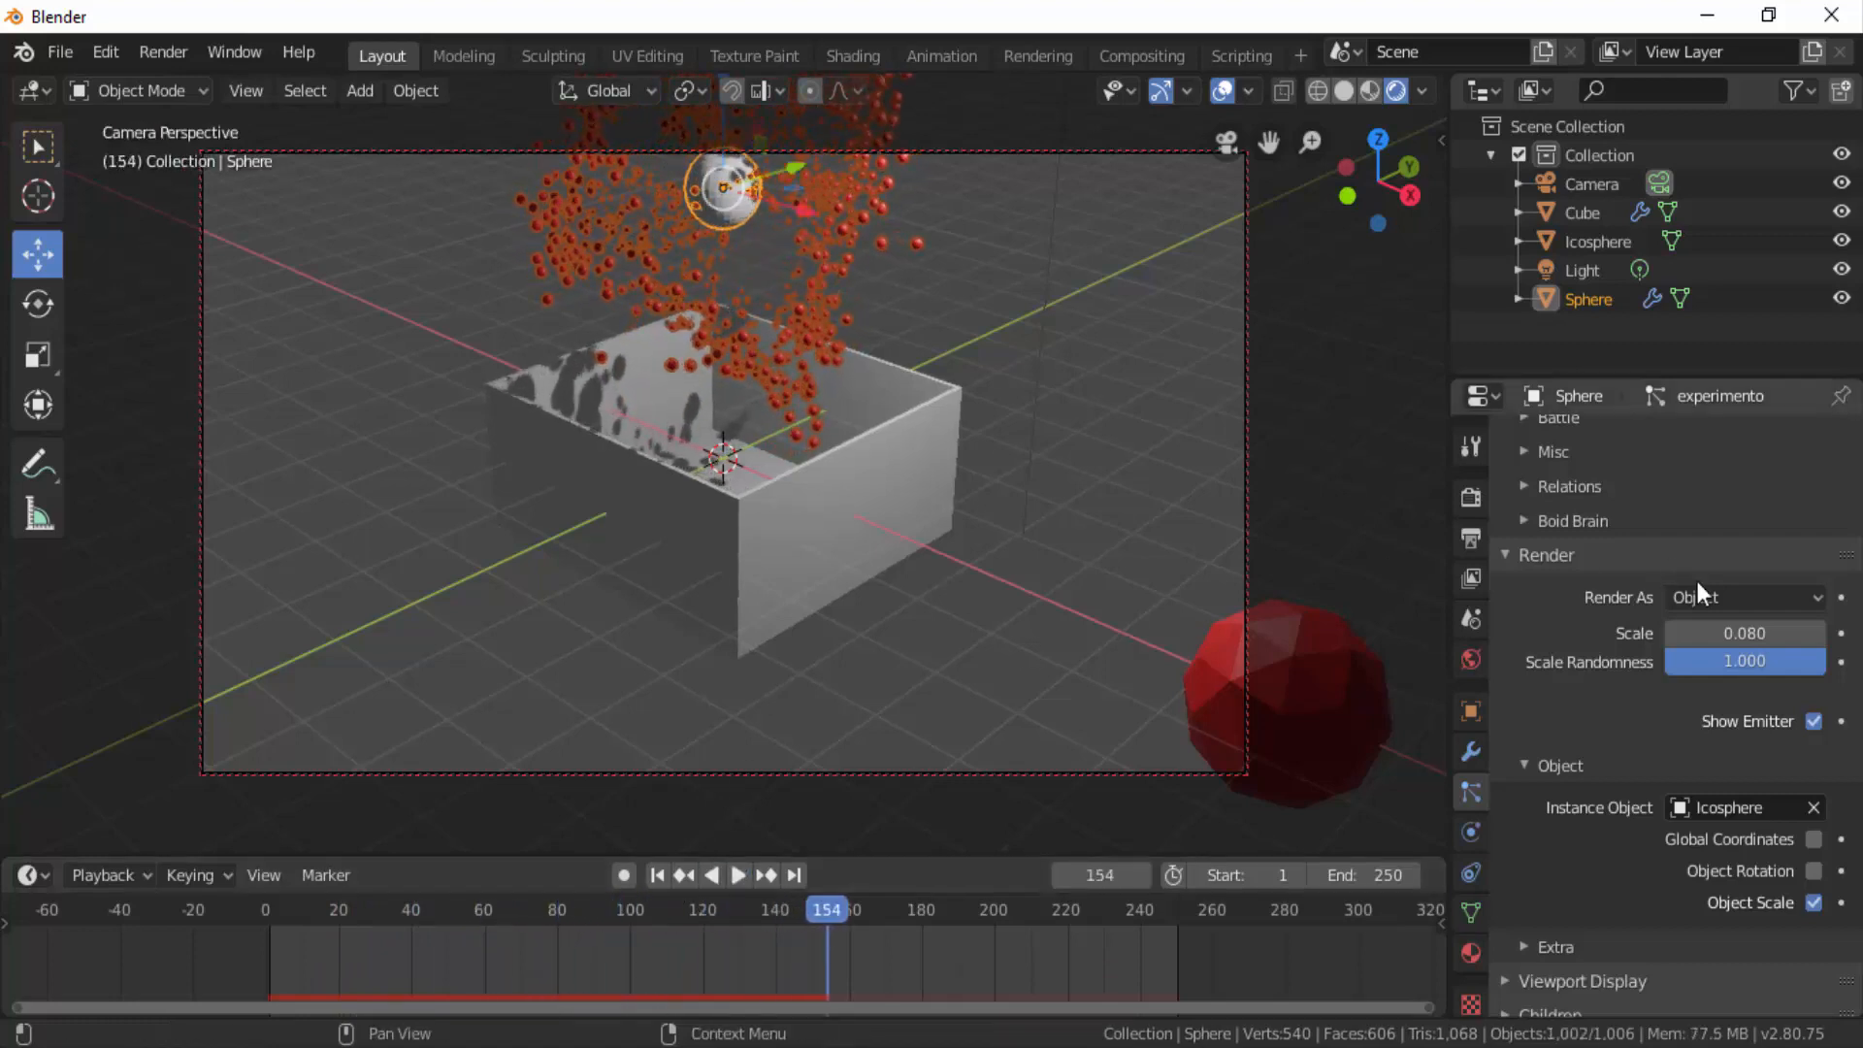
- Try the particle physics type None and play the simulation from frame 1 to about frame 79
{"action": "scroll", "coordinate": [1610, 817], "scroll_direction": "down", "scroll_amount": 8}
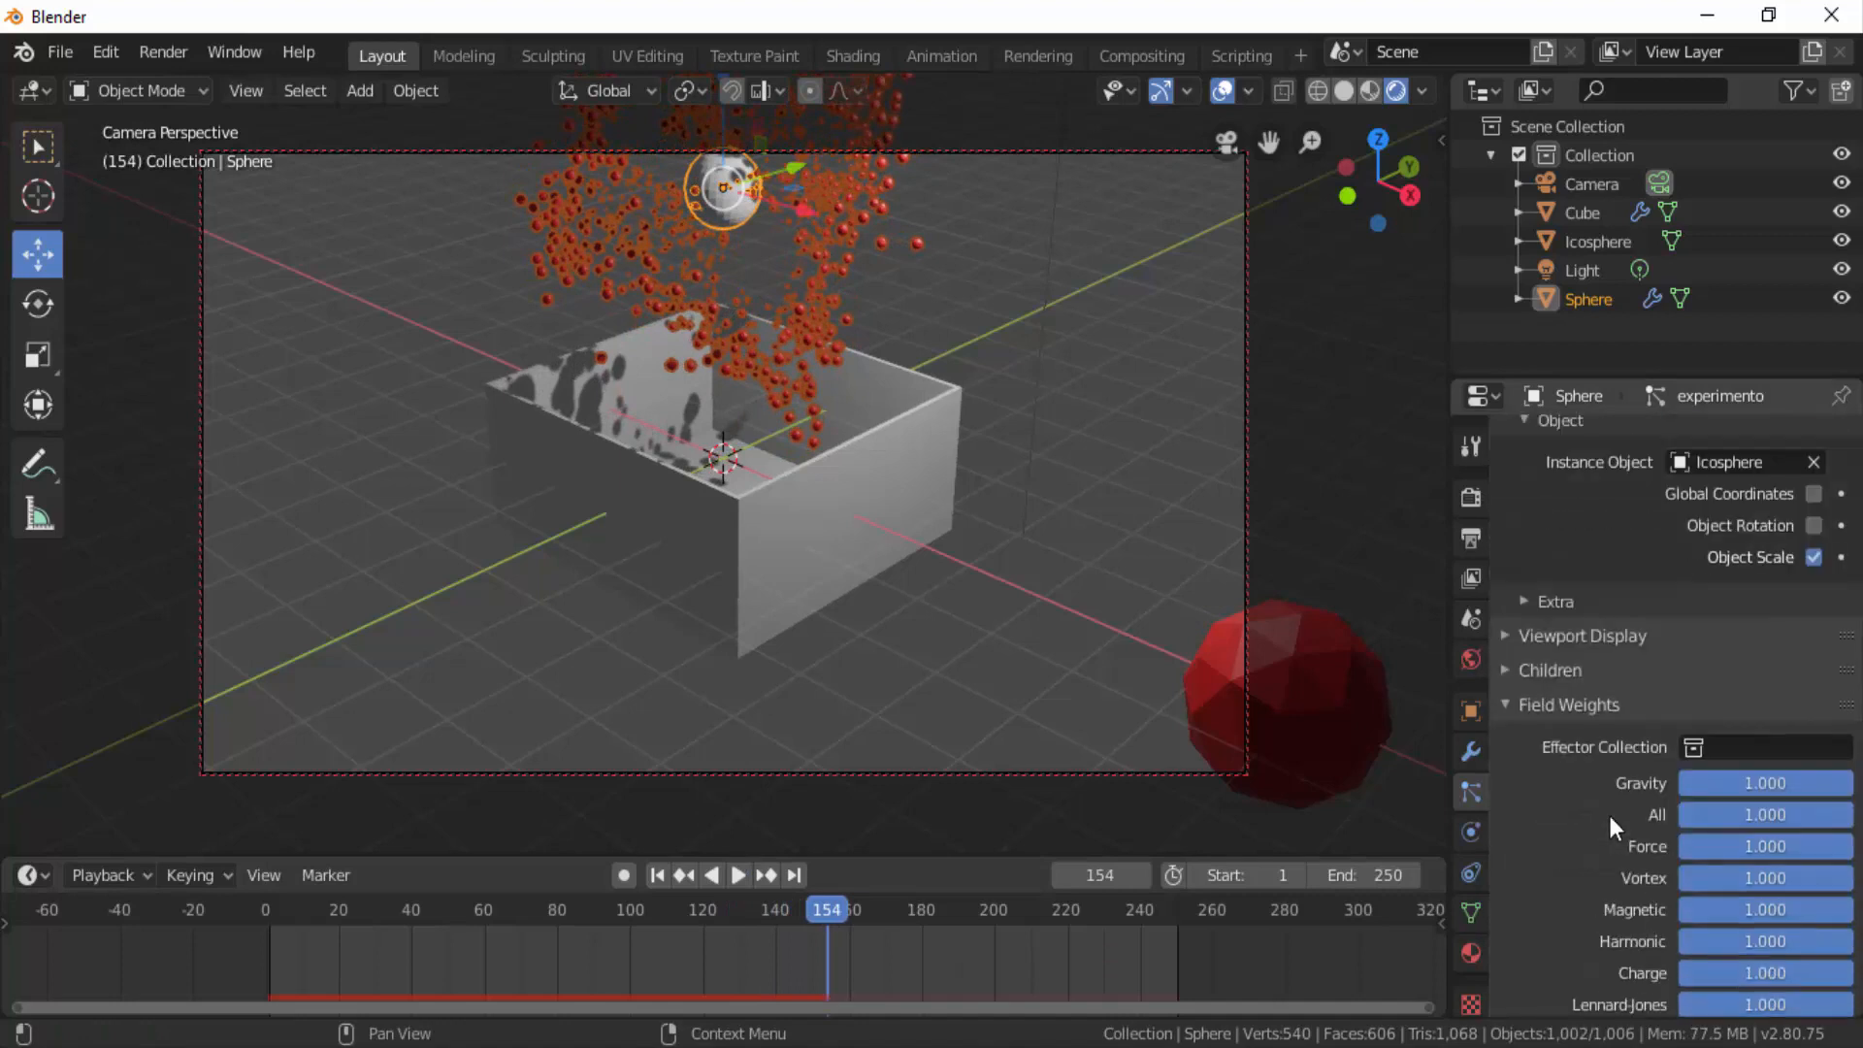
{"action": "scroll", "coordinate": [1517, 676], "scroll_direction": "up", "scroll_amount": 10}
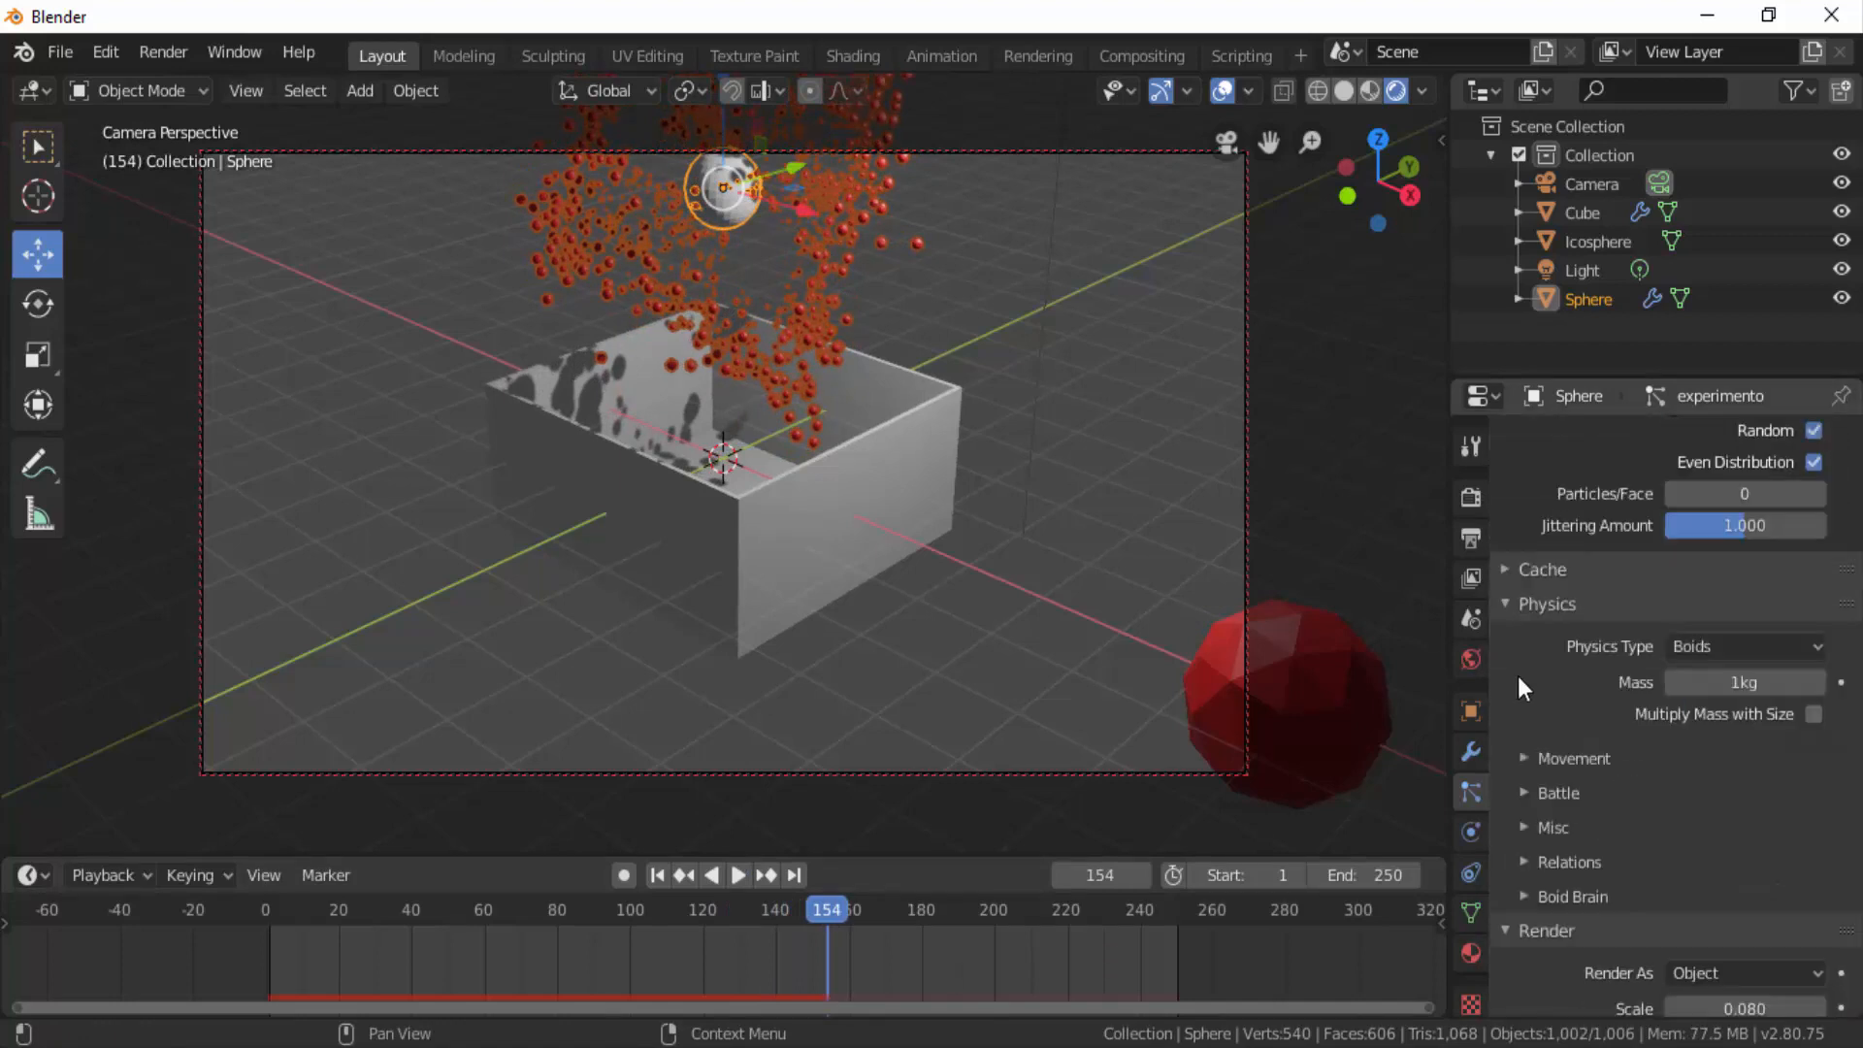
{"action": "left_click", "coordinate": [1725, 648]}
{"action": "left_click", "coordinate": [1704, 673]}
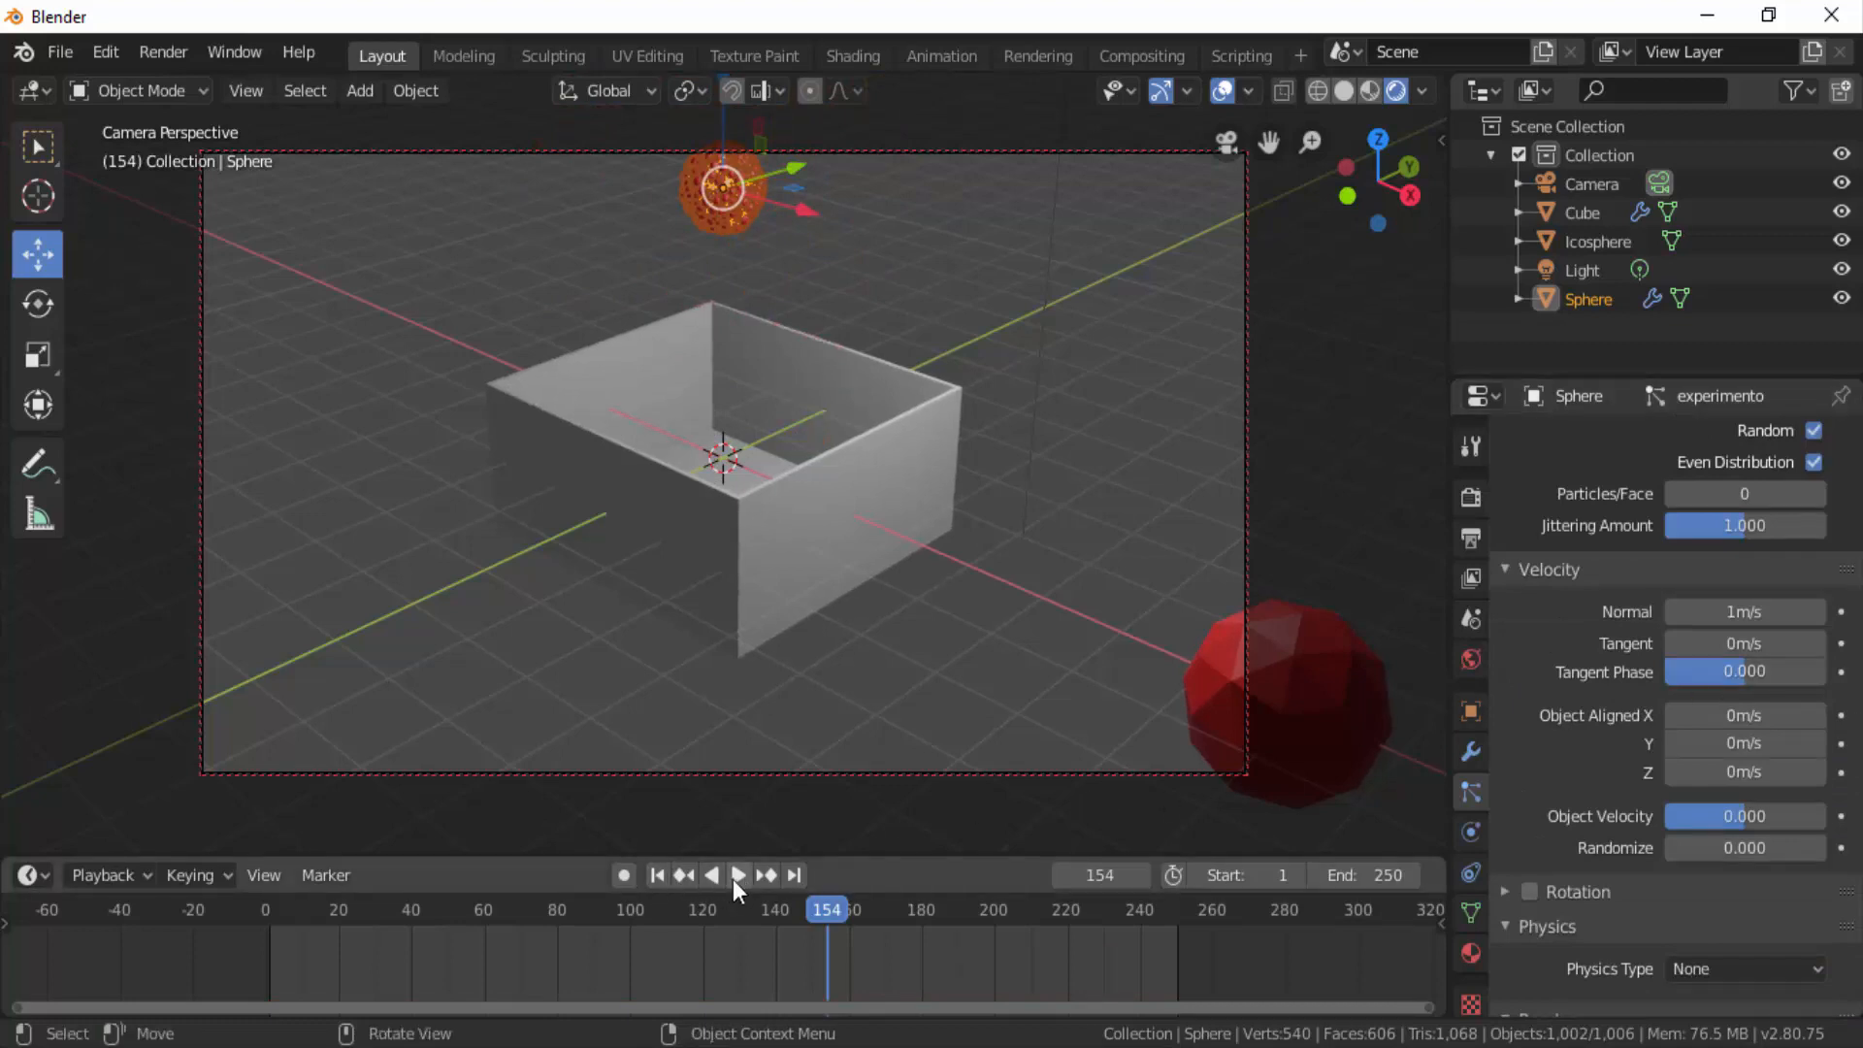
{"action": "left_click", "coordinate": [659, 878]}
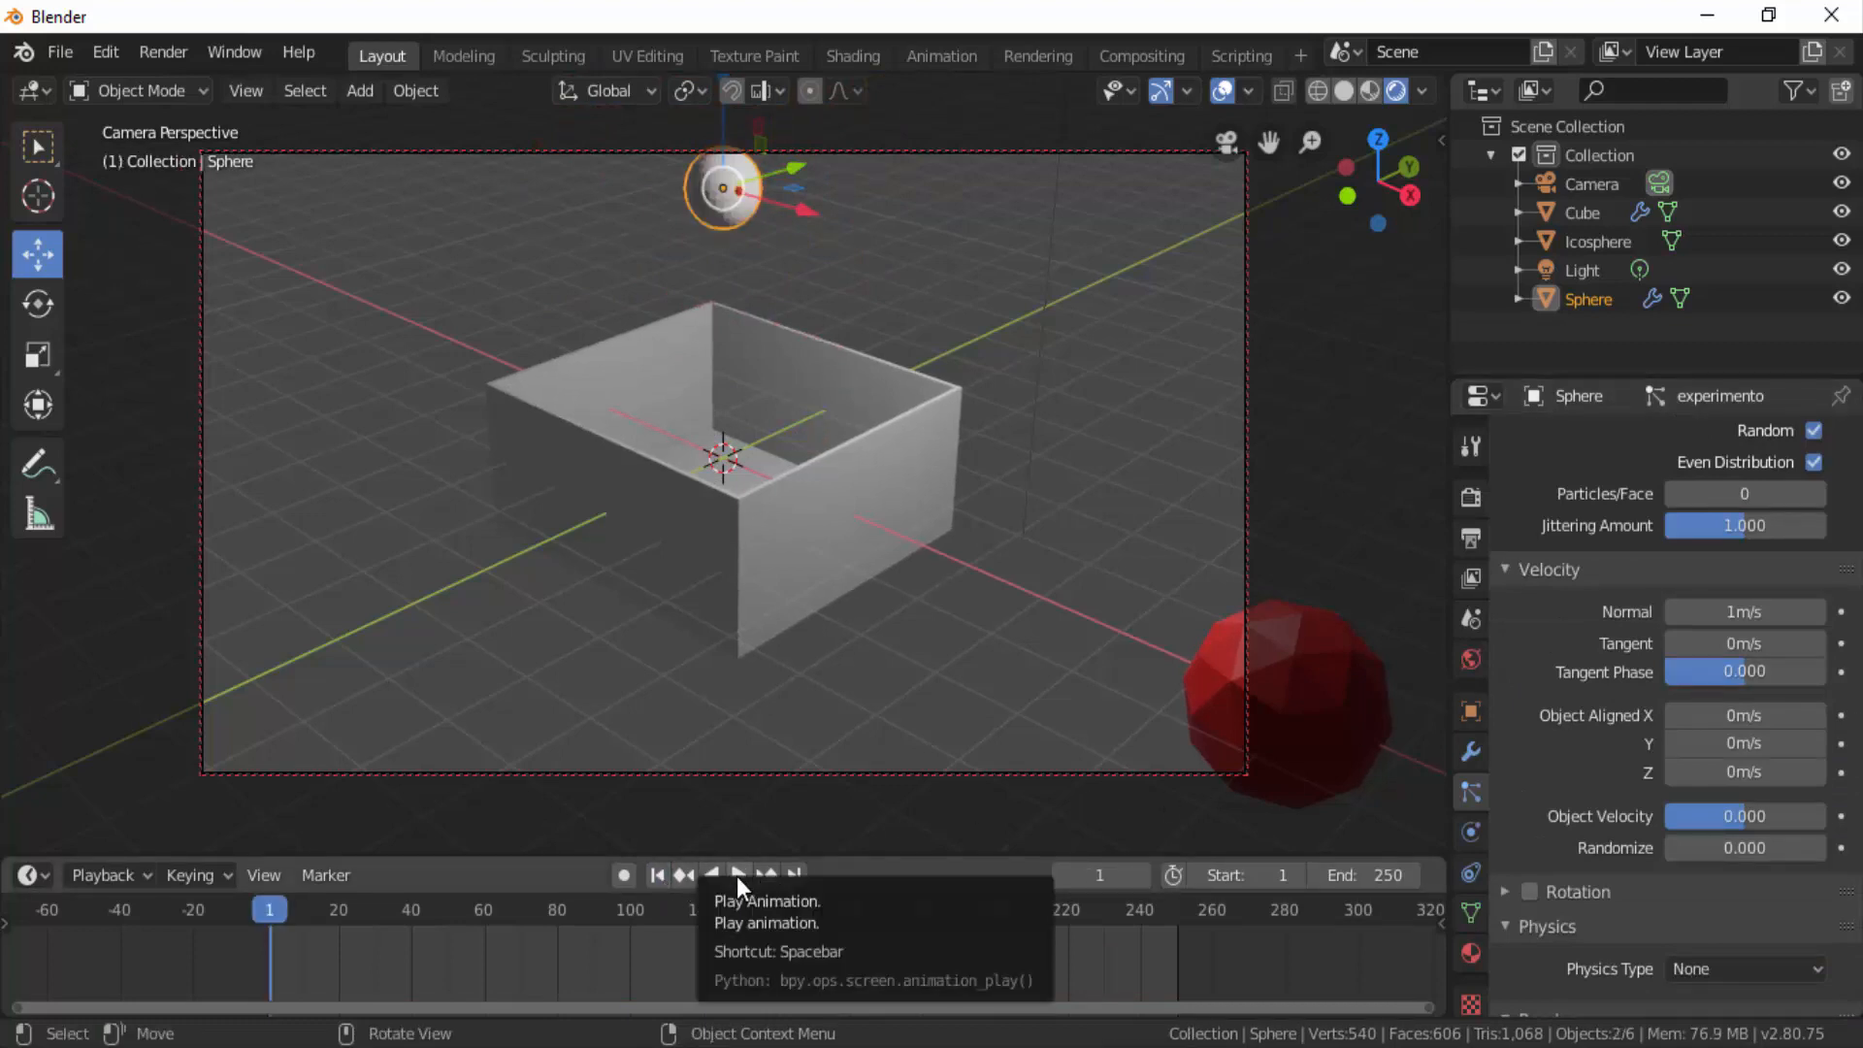
{"action": "left_click", "coordinate": [736, 876]}
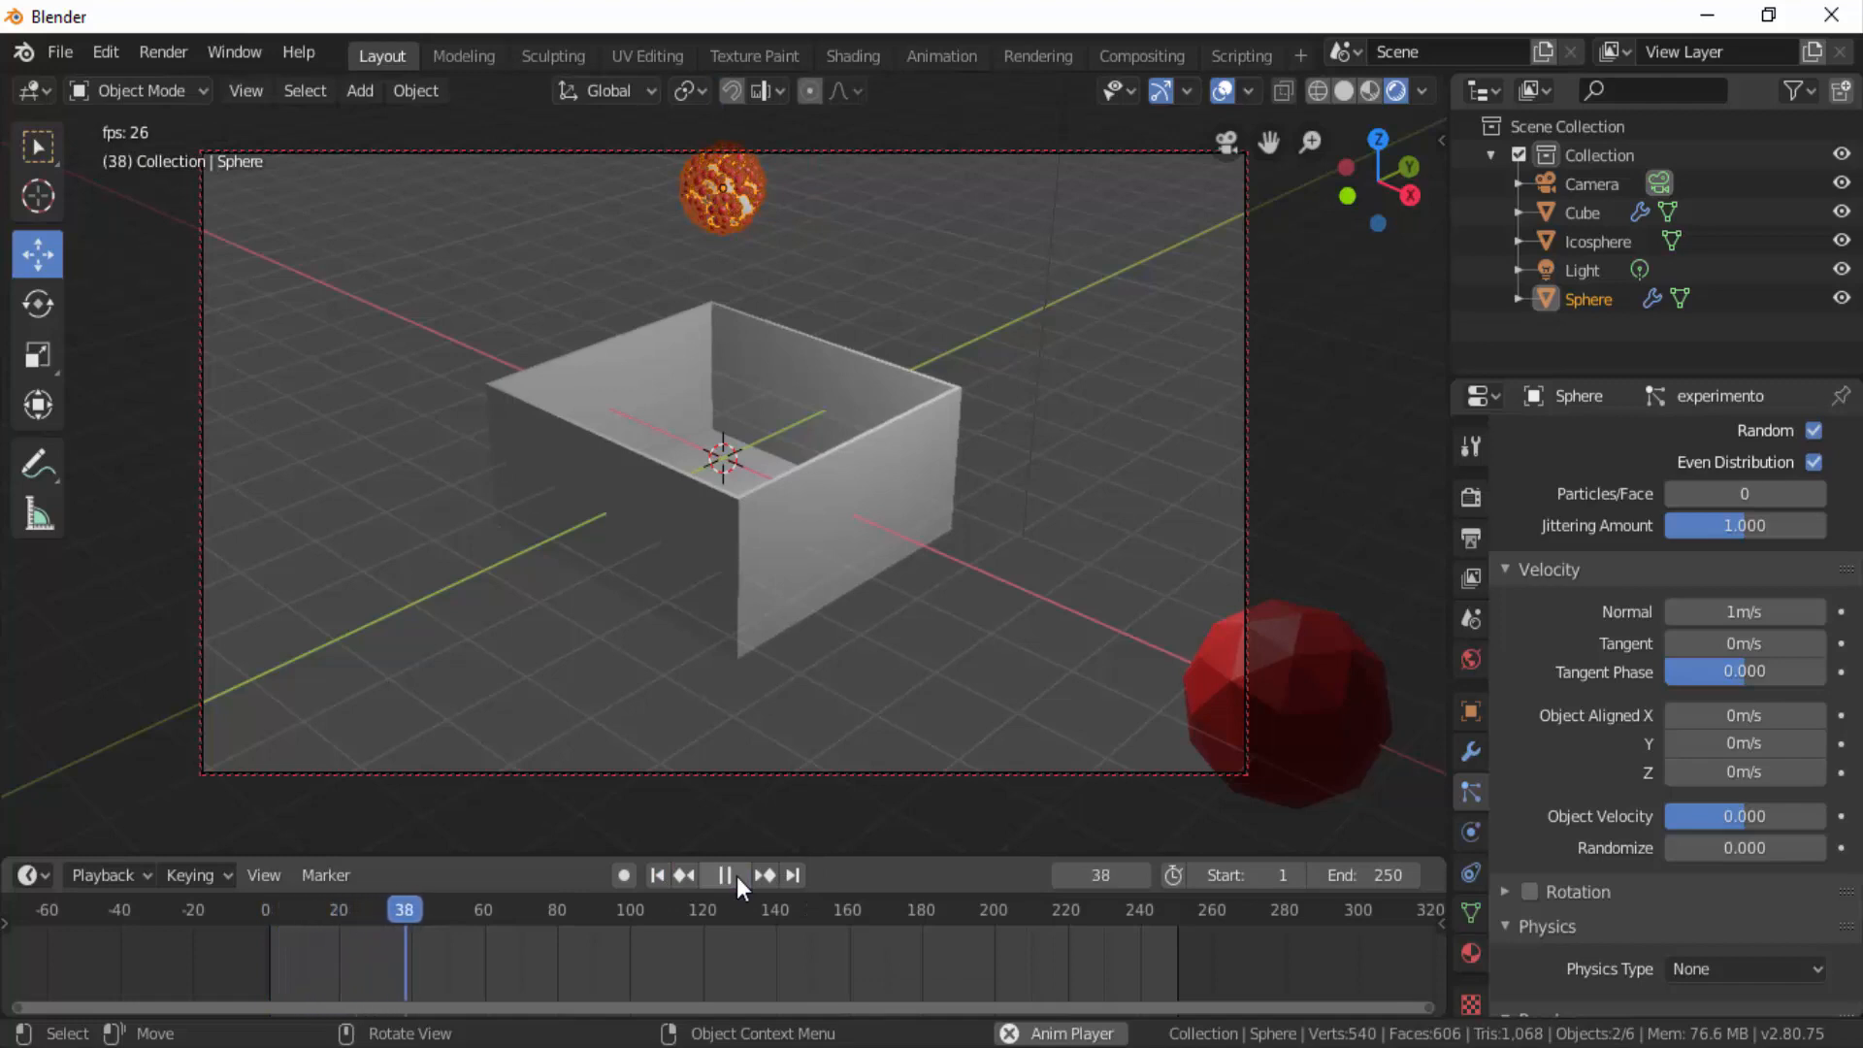
{"action": "left_click", "coordinate": [737, 877]}
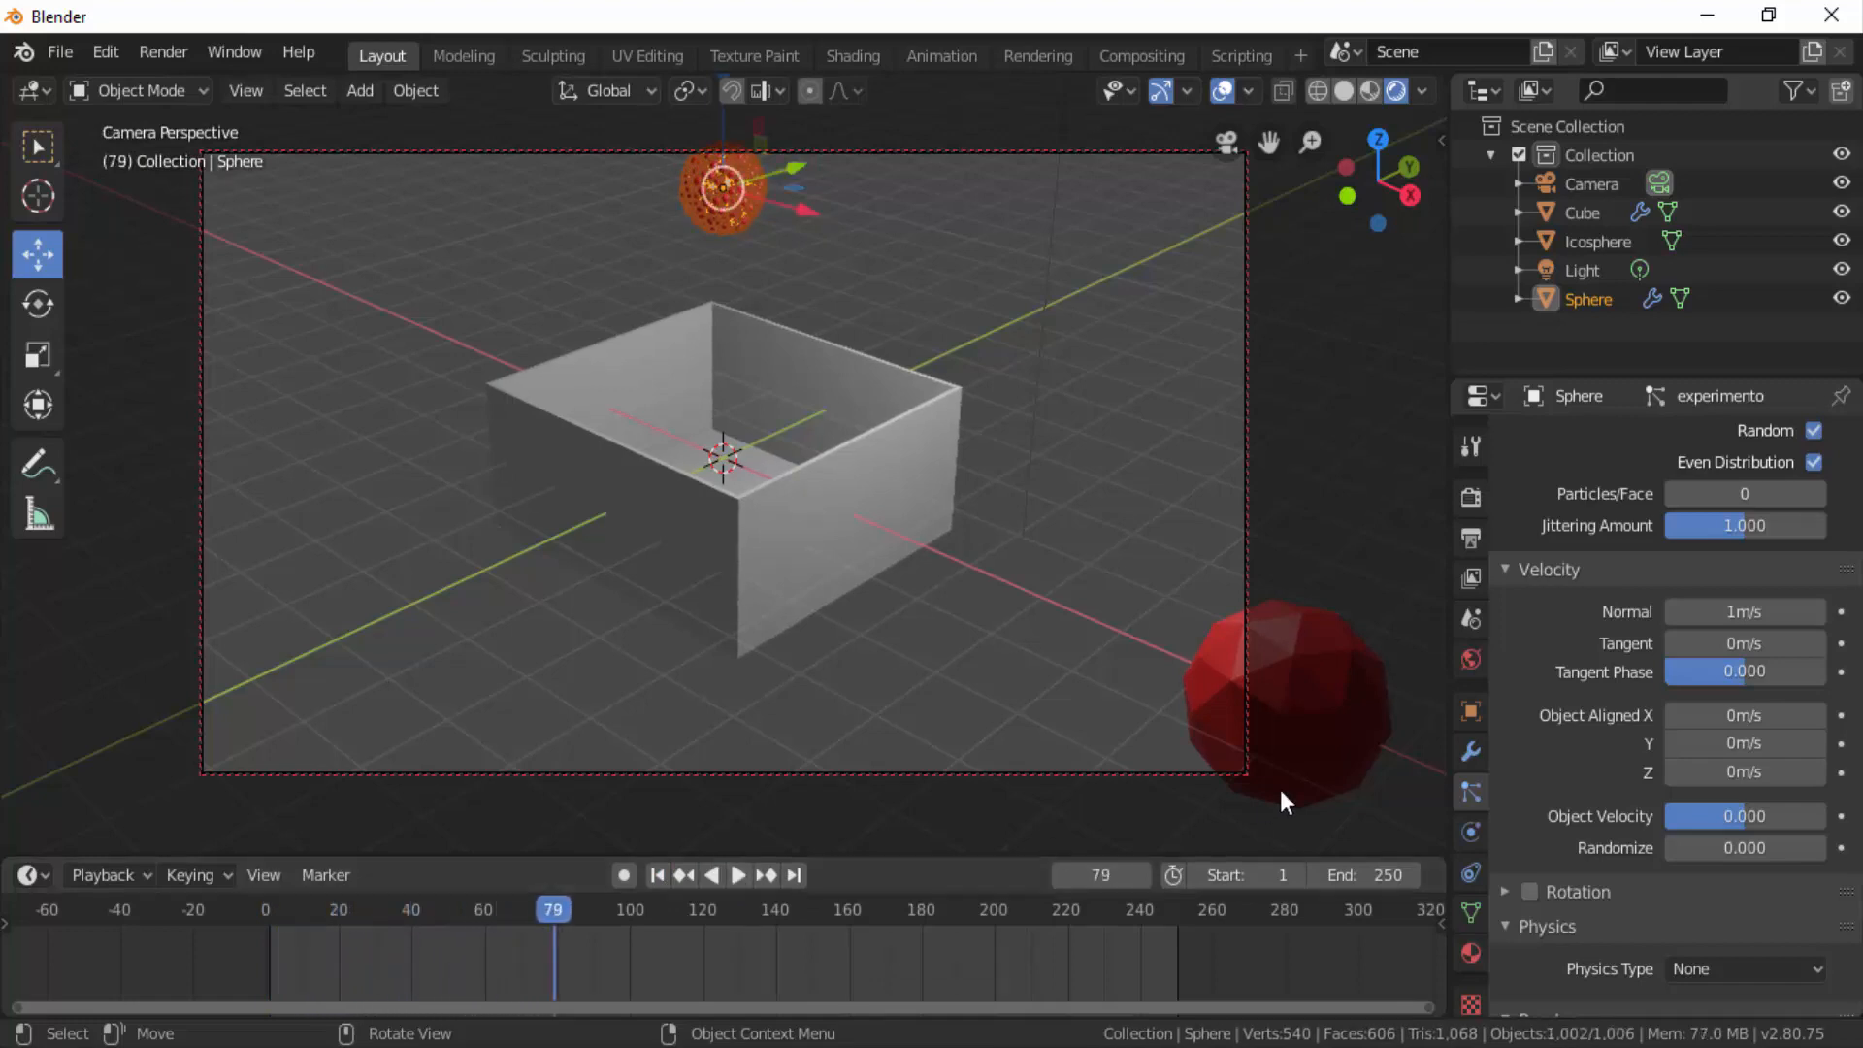
- Set the particle physics type to Newtonian and play the simulation from frame 1 to about frame 89, inspecting the particles in the box
{"action": "left_click", "coordinate": [1755, 967]}
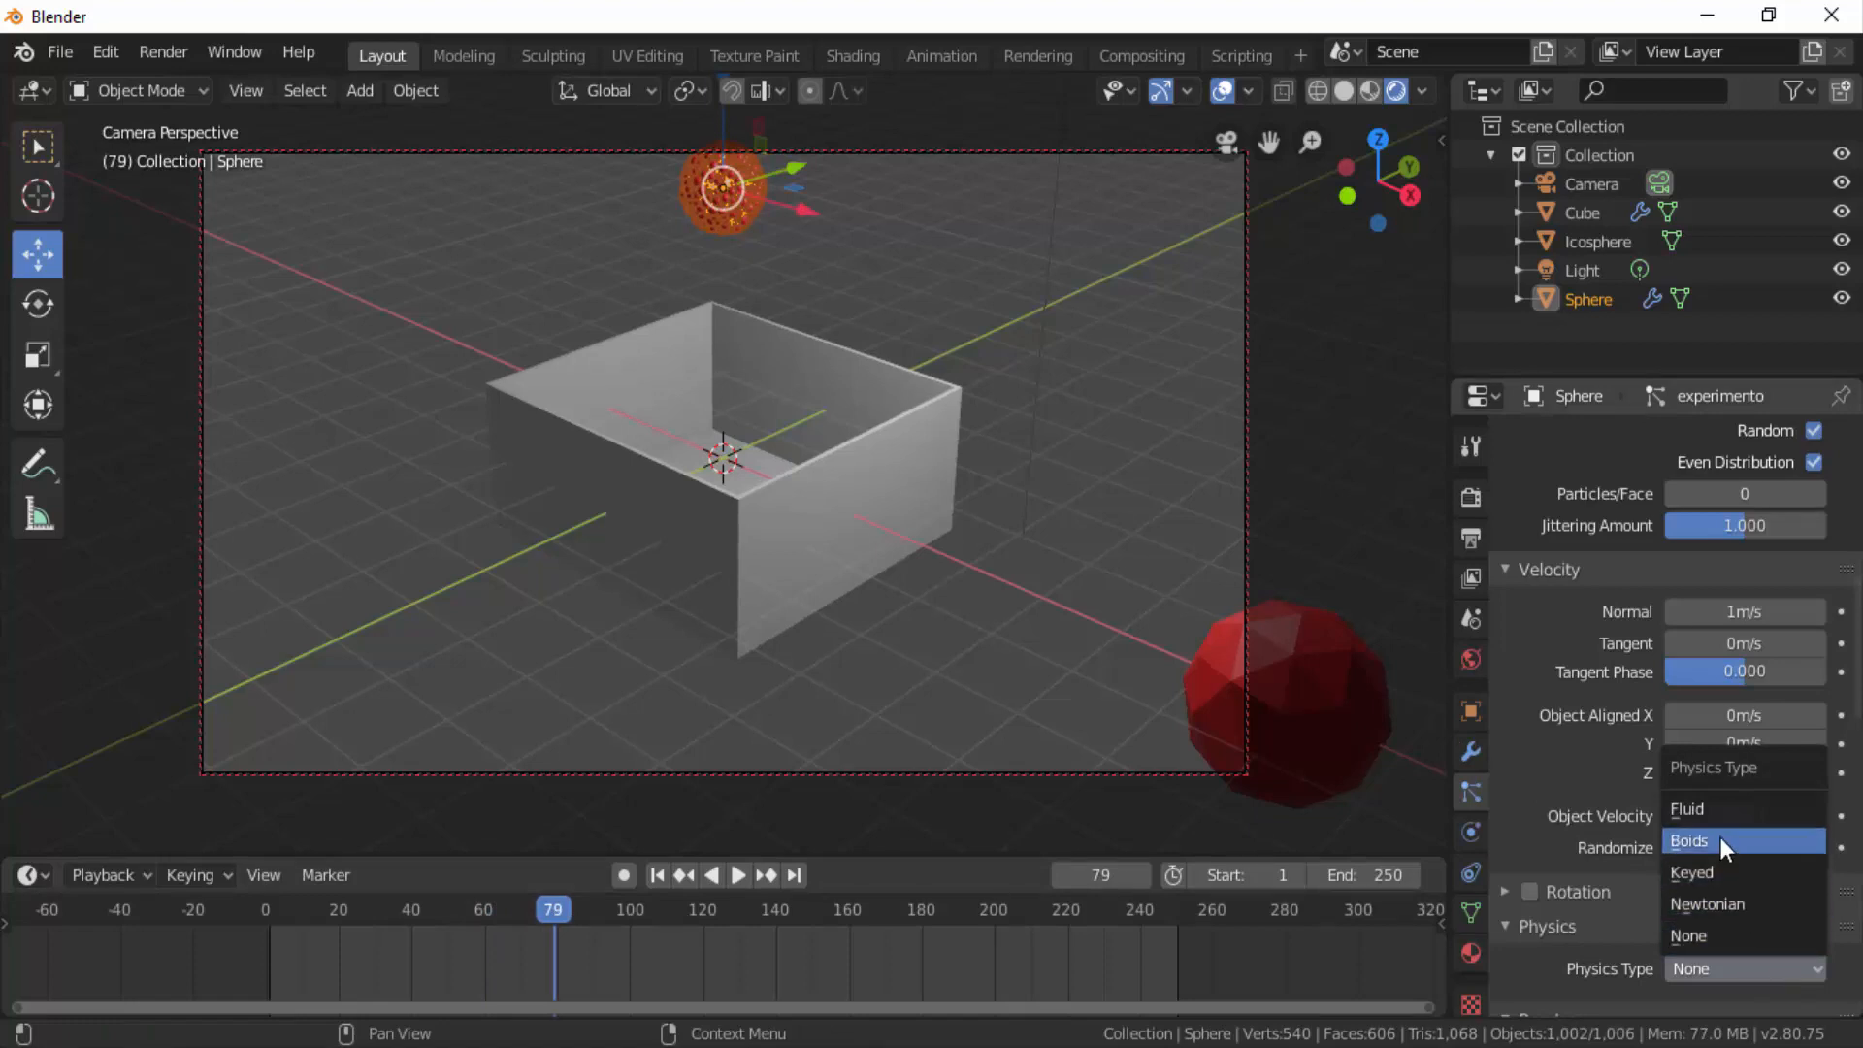
{"action": "left_click", "coordinate": [1702, 900]}
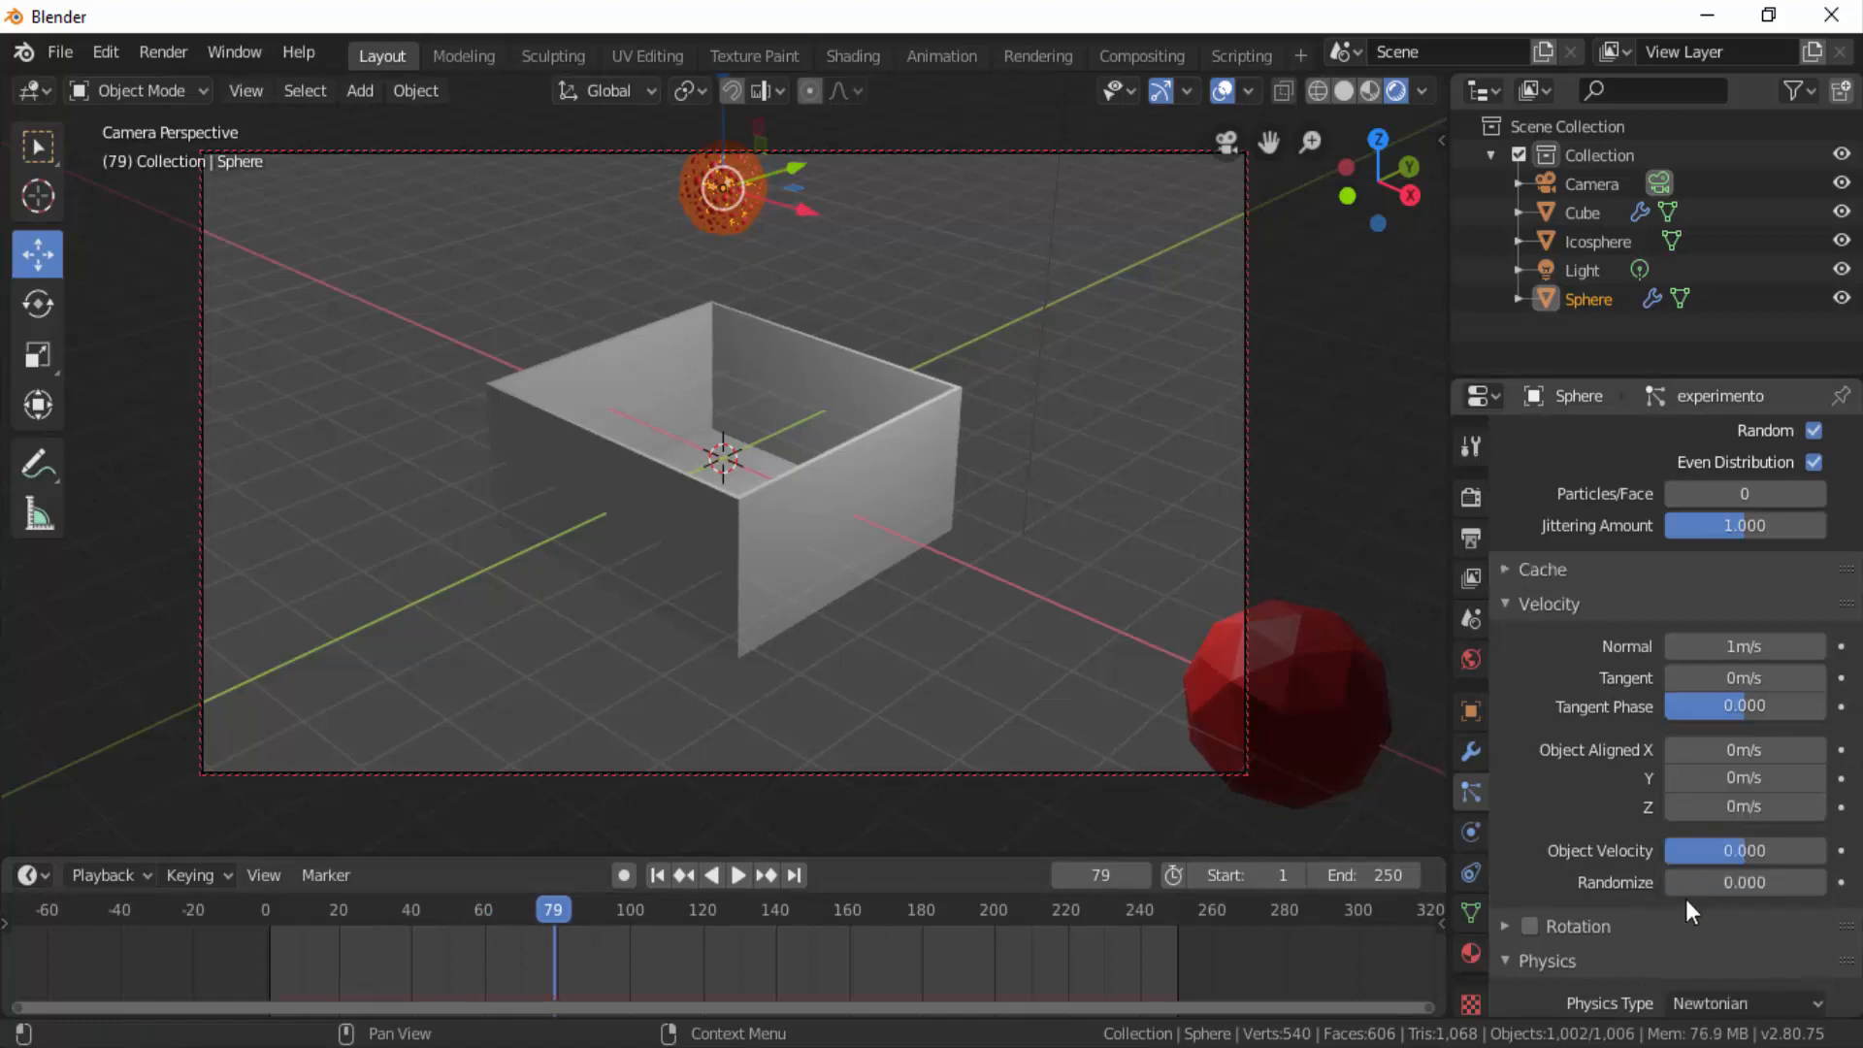
{"action": "left_click", "coordinate": [659, 875]}
{"action": "left_click", "coordinate": [736, 876]}
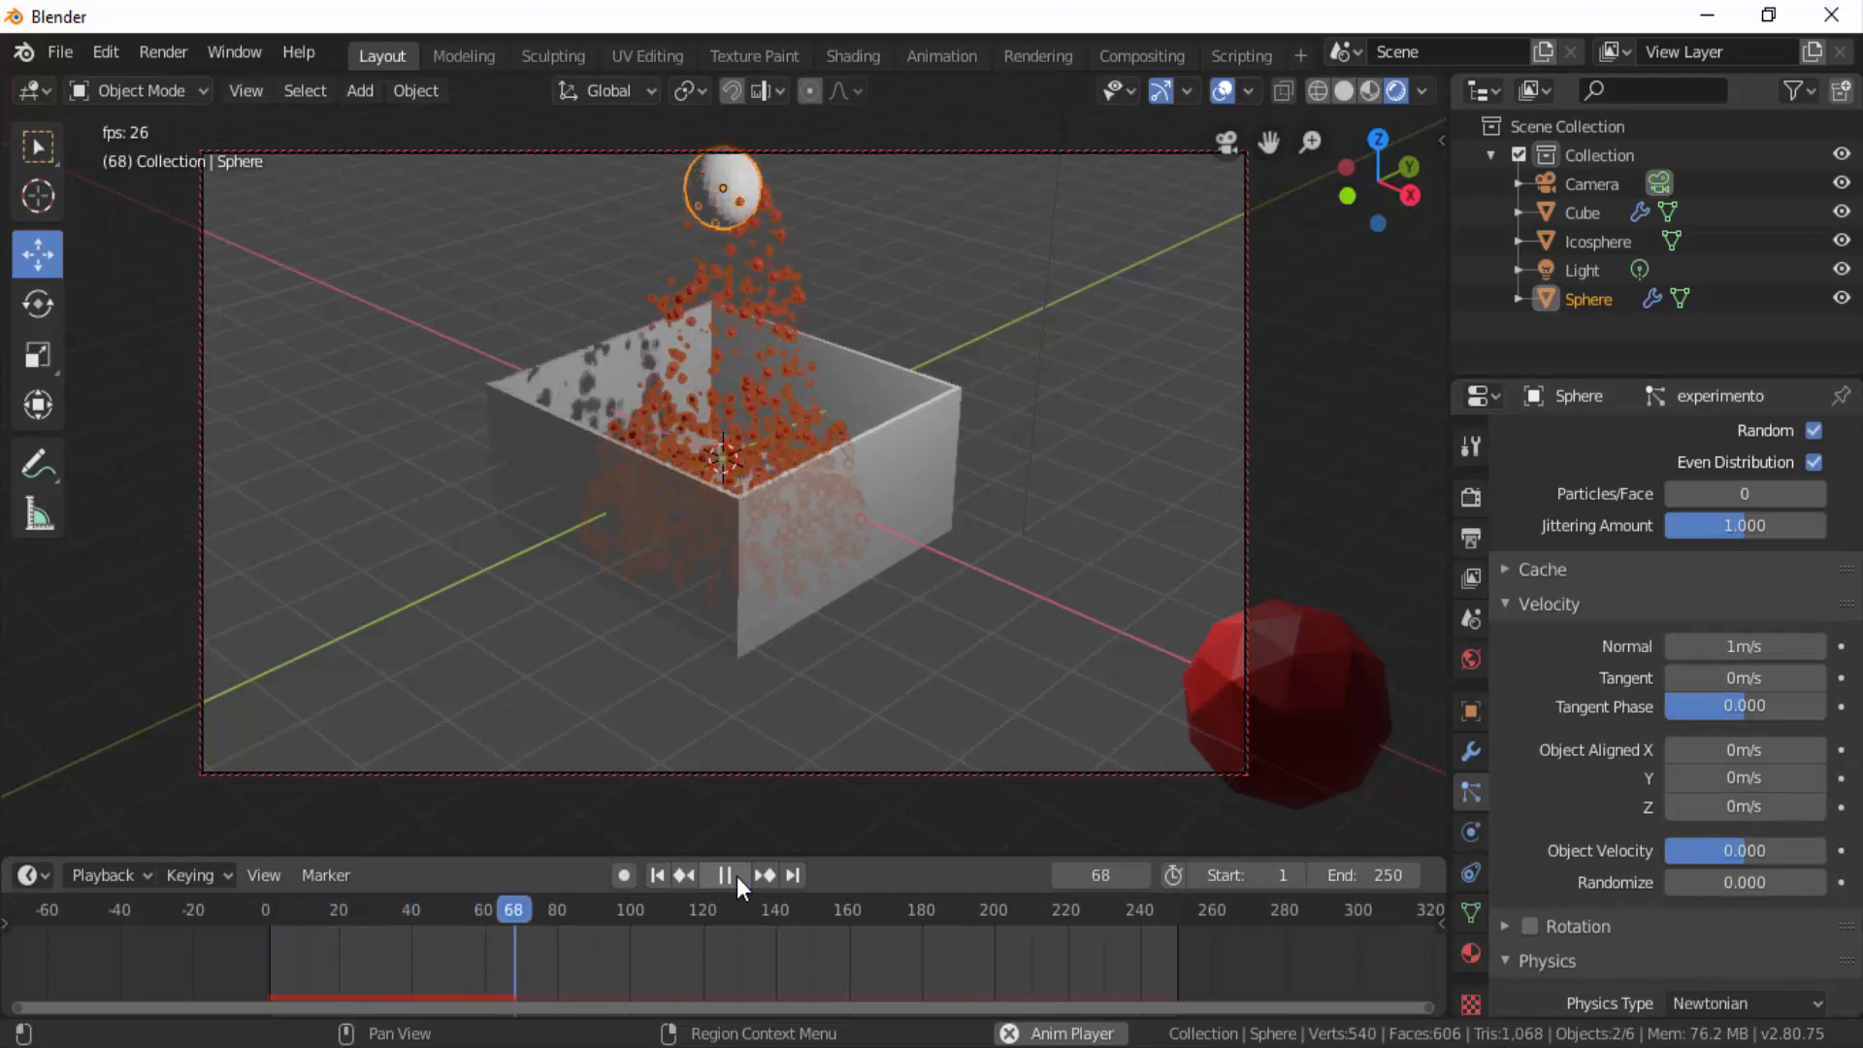
{"action": "left_click", "coordinate": [737, 876]}
{"action": "scroll", "coordinate": [1074, 580], "scroll_direction": "up", "scroll_amount": 4}
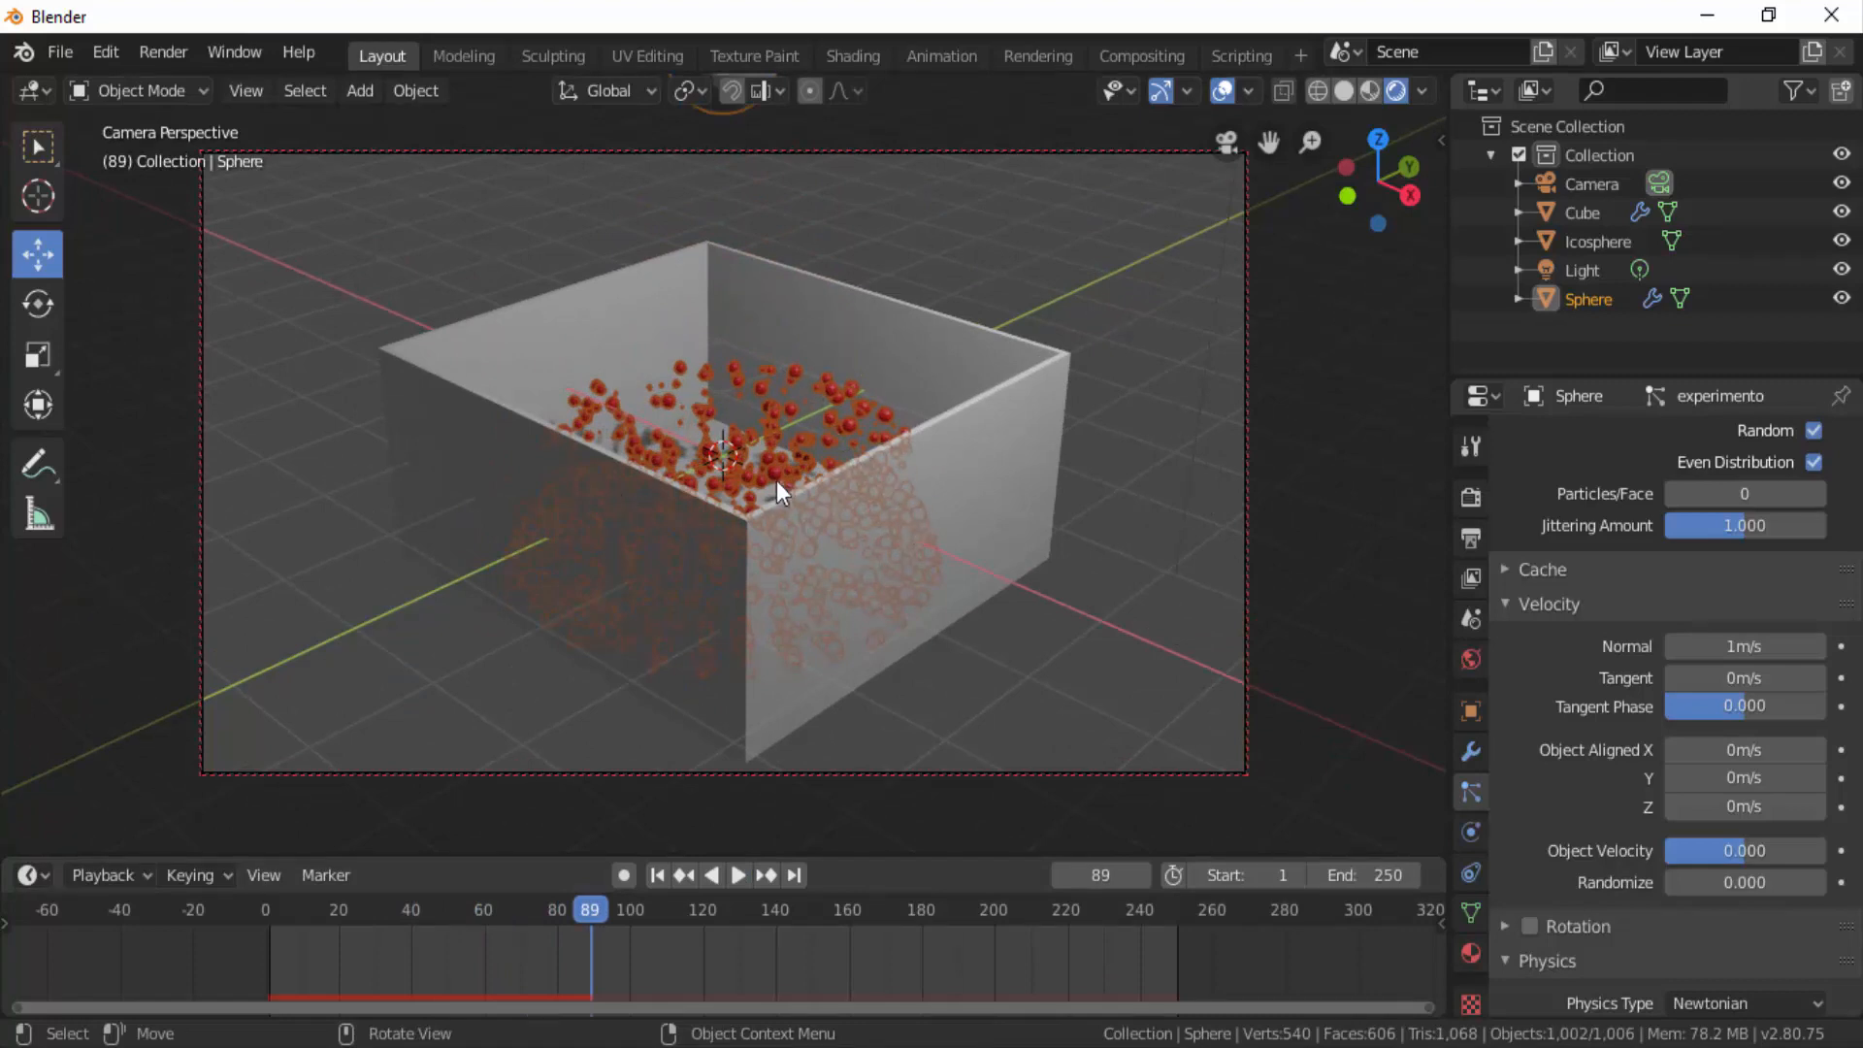
{"action": "scroll", "coordinate": [778, 477], "scroll_direction": "down", "scroll_amount": 3}
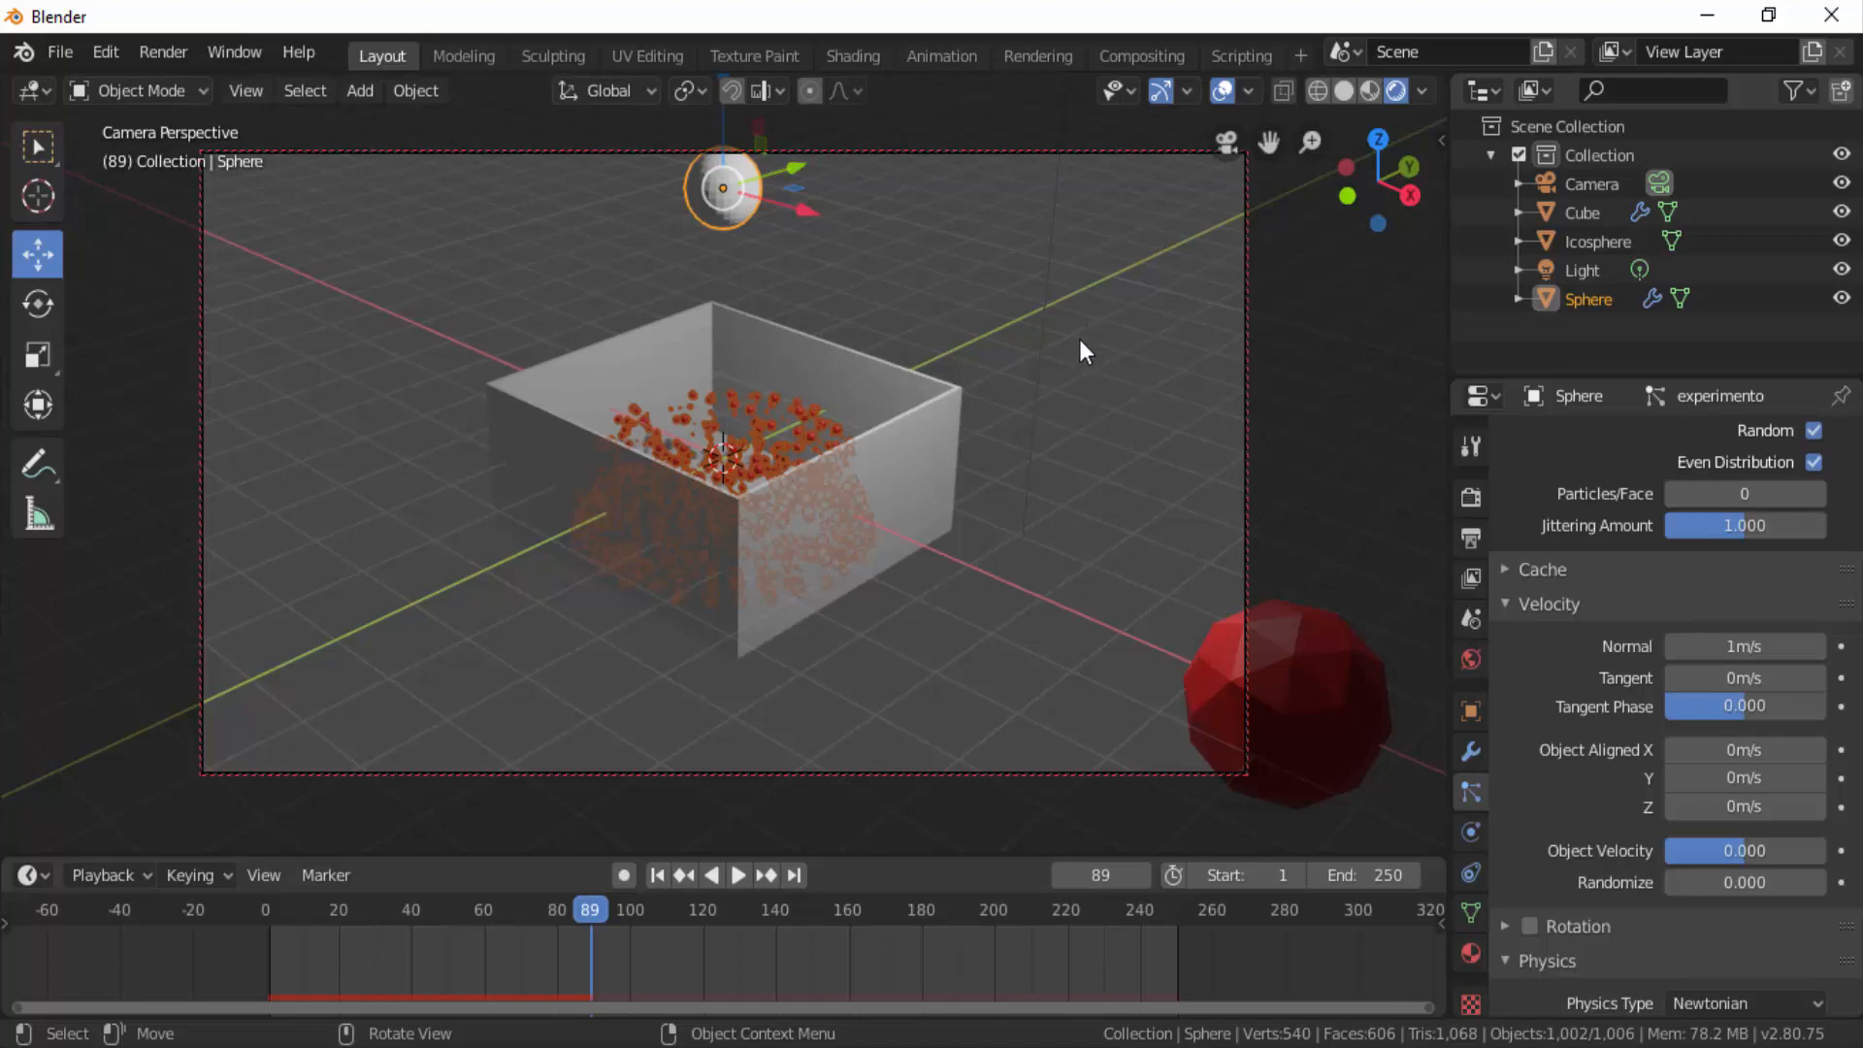
- Add a Turbulence force field at the center of the box and scale it up to about 6.43
{"action": "key", "text": "shift+a"}
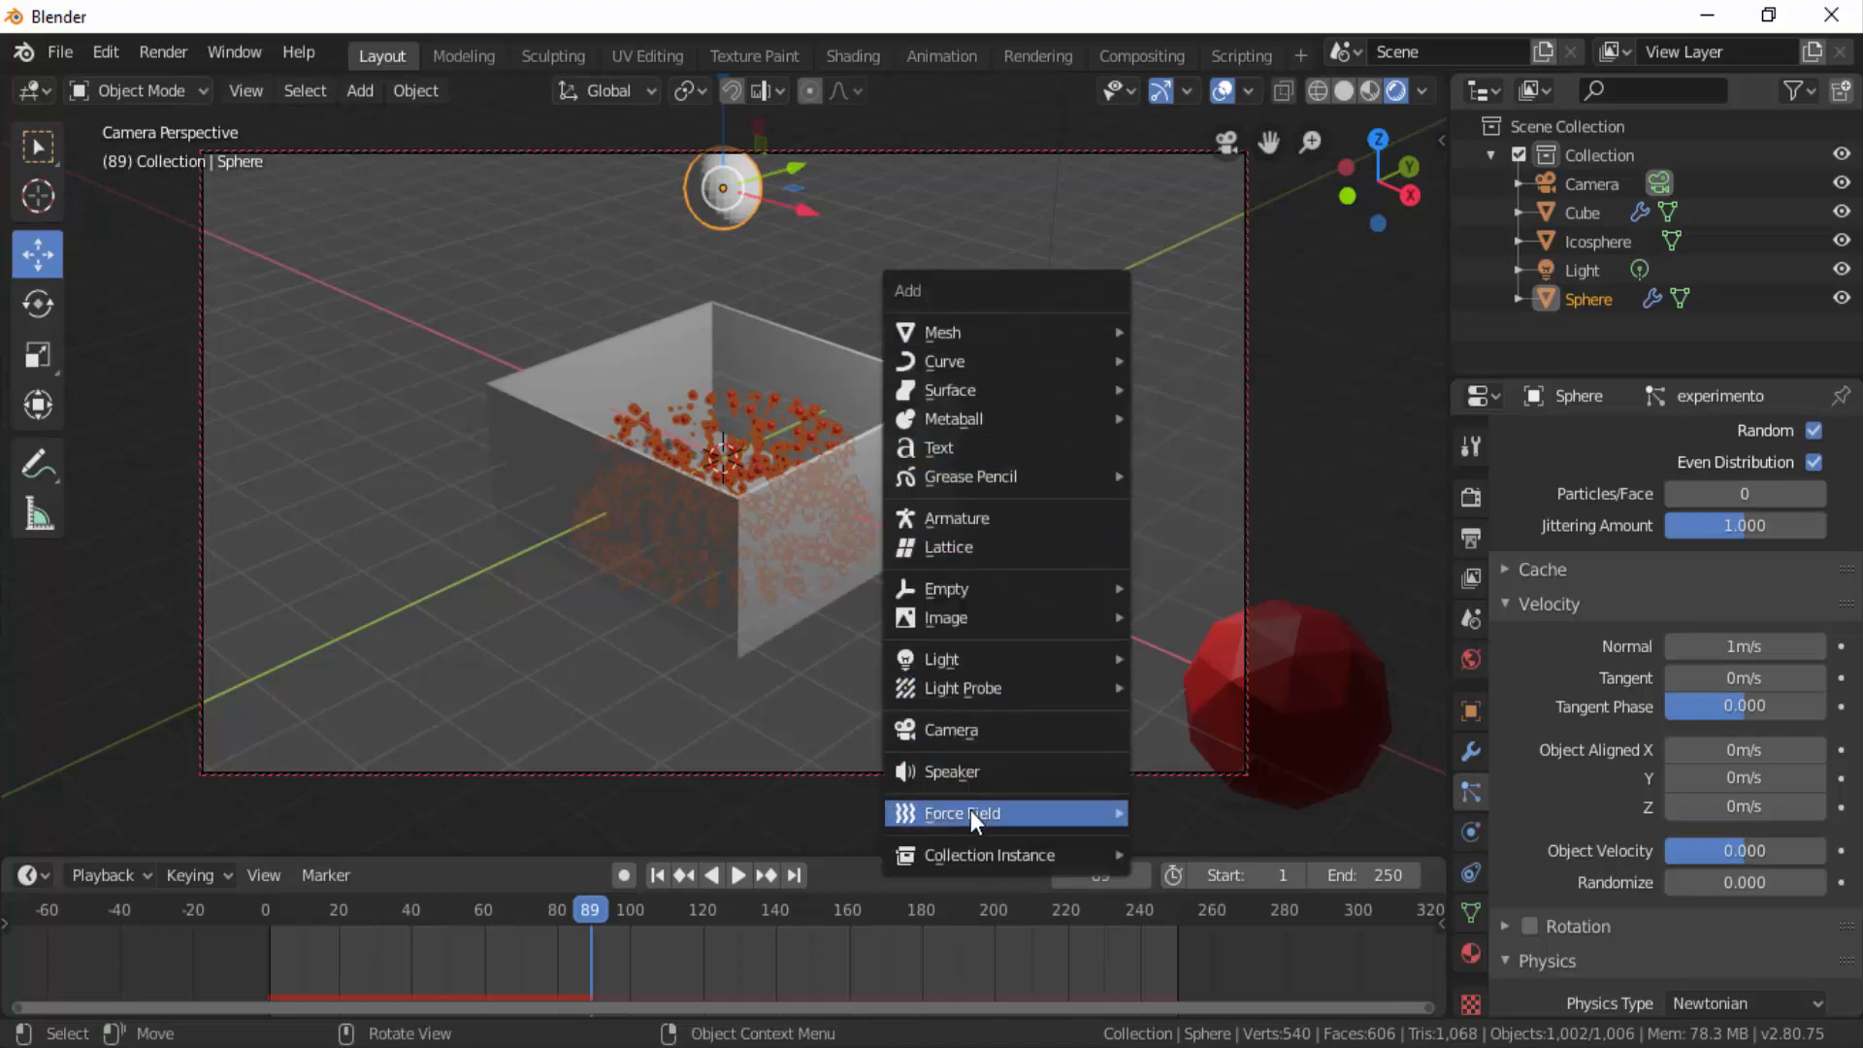
{"action": "mouse_move", "coordinate": [982, 813]}
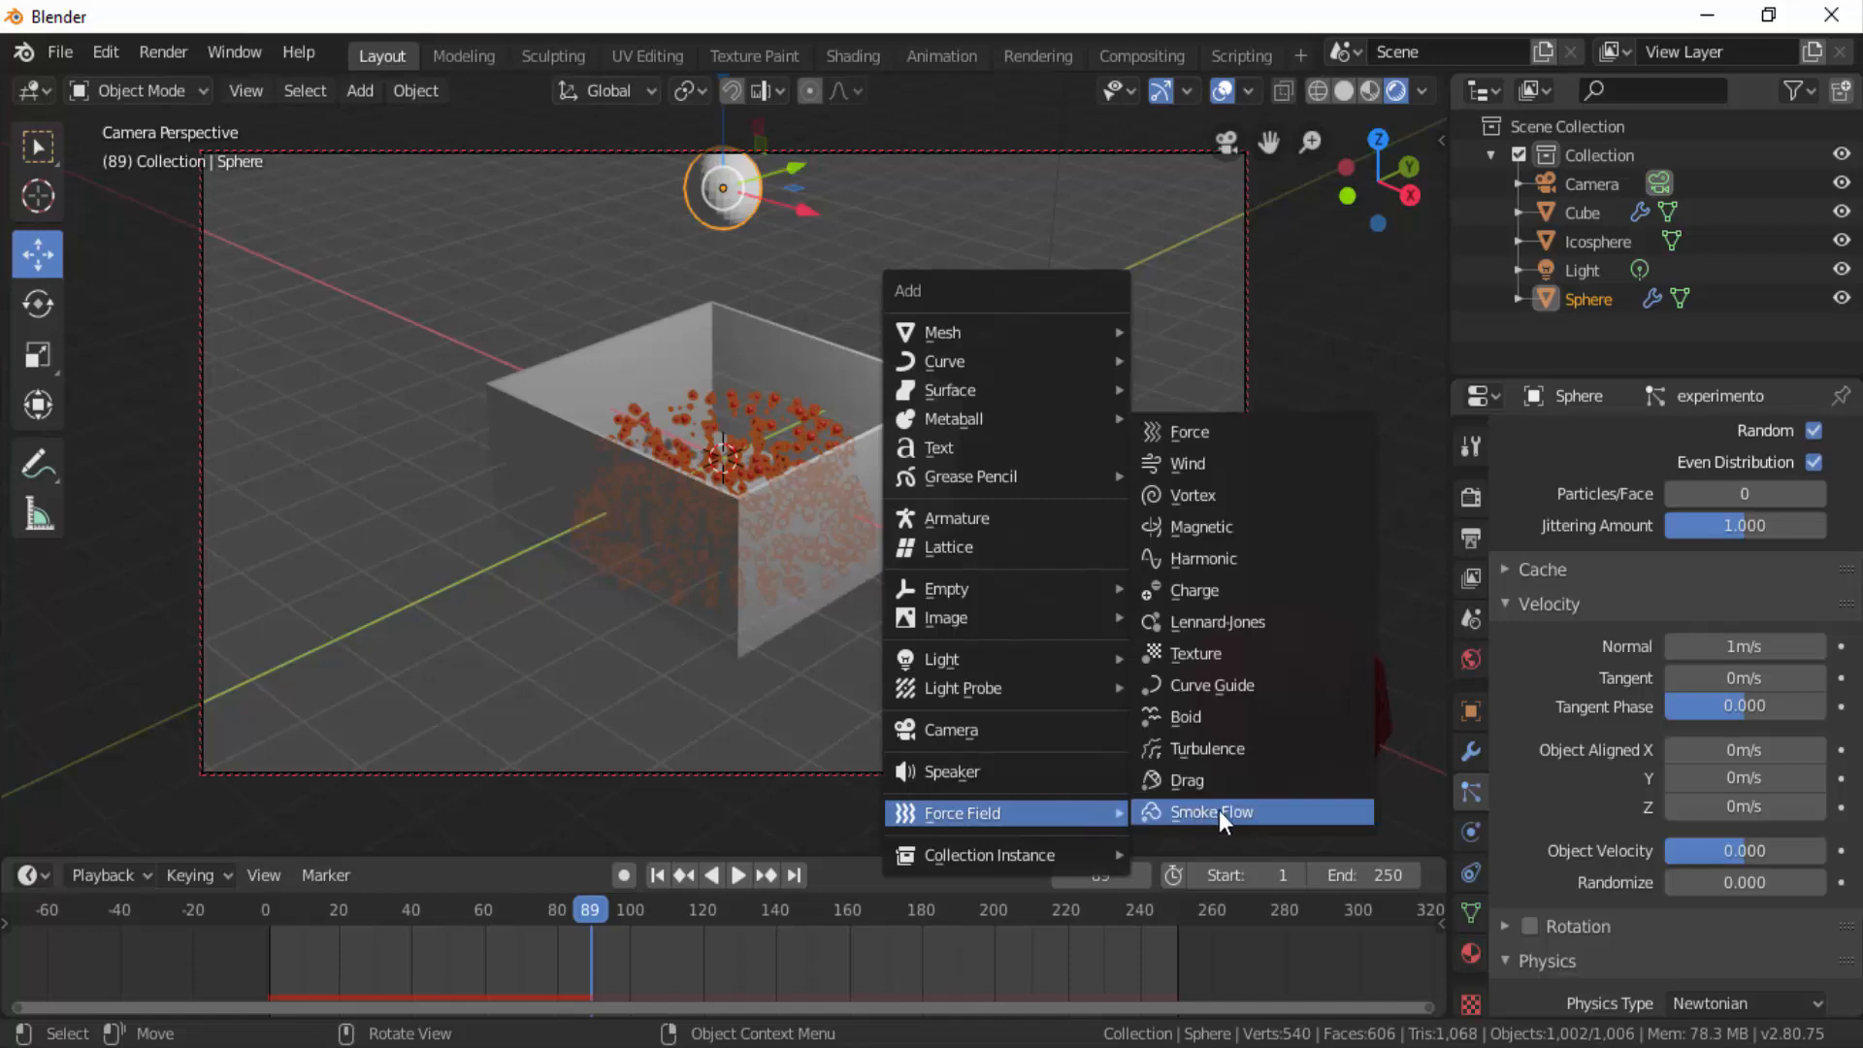
{"action": "left_click", "coordinate": [1201, 753]}
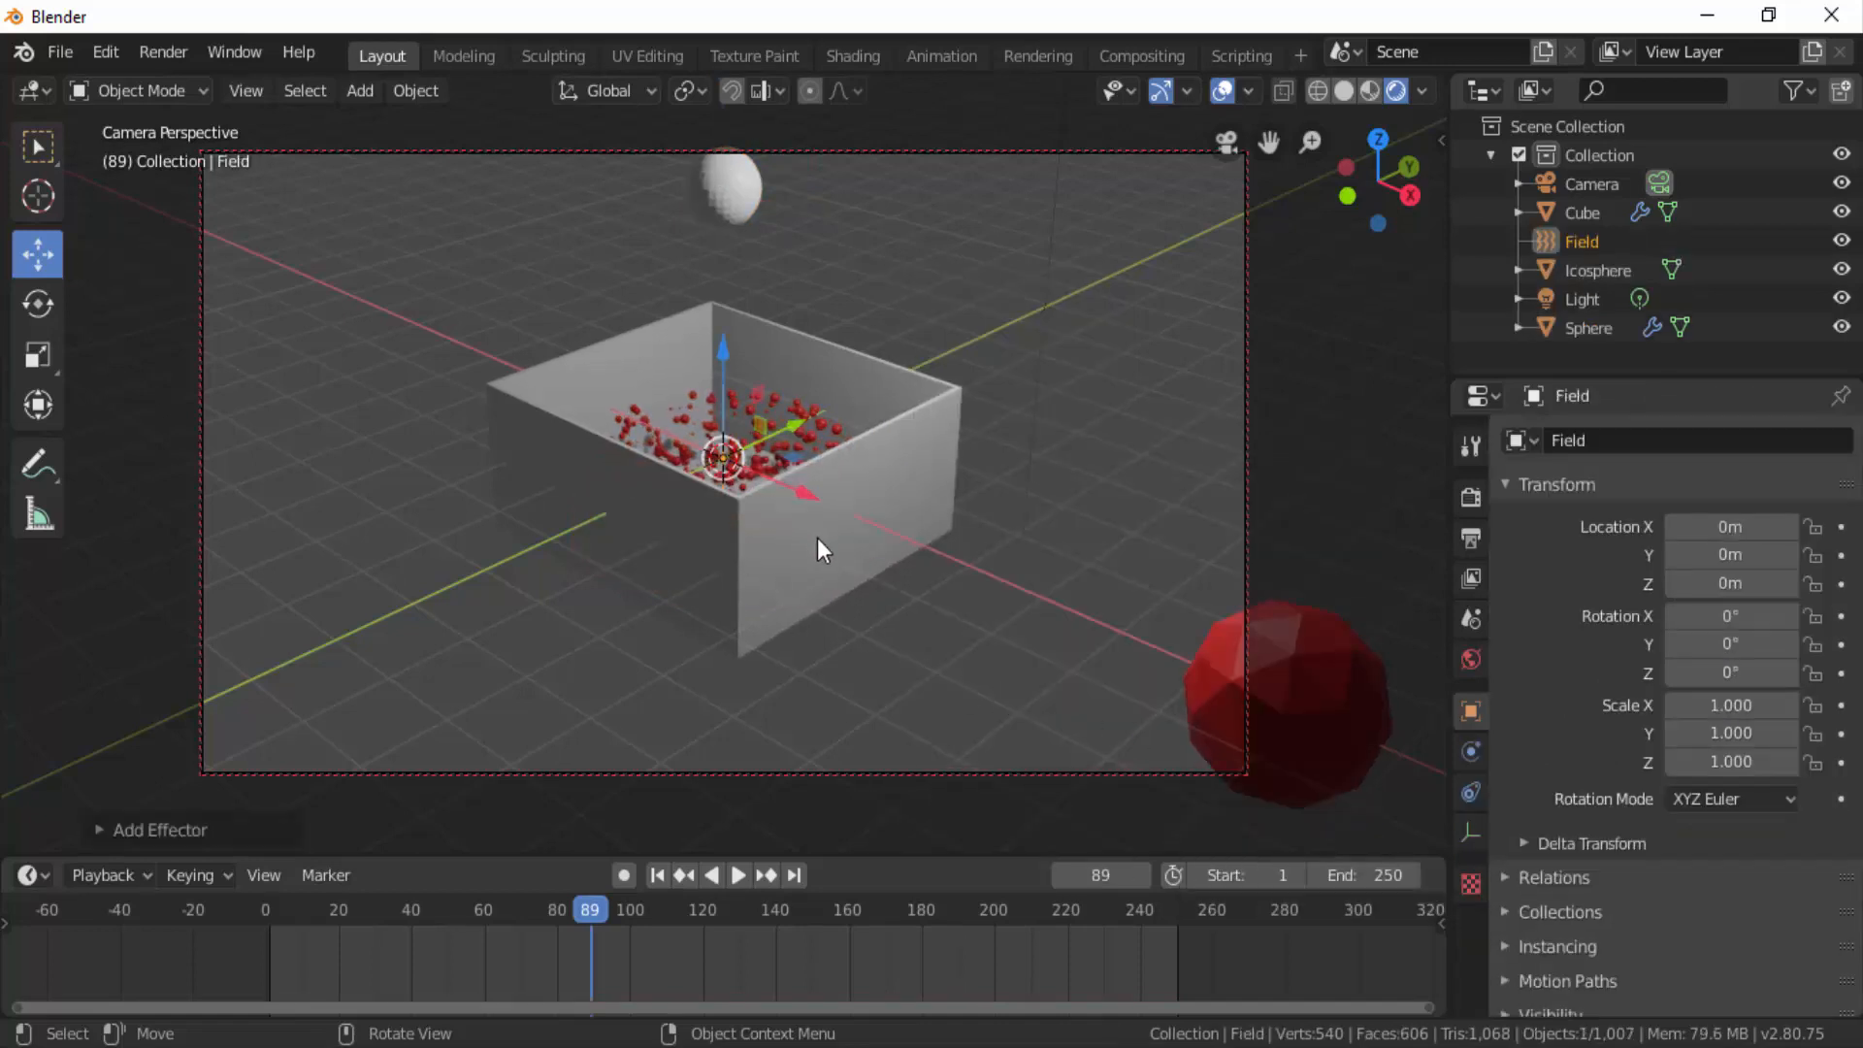
{"action": "key", "text": "s"}
{"action": "left_click", "coordinate": [1418, 836]}
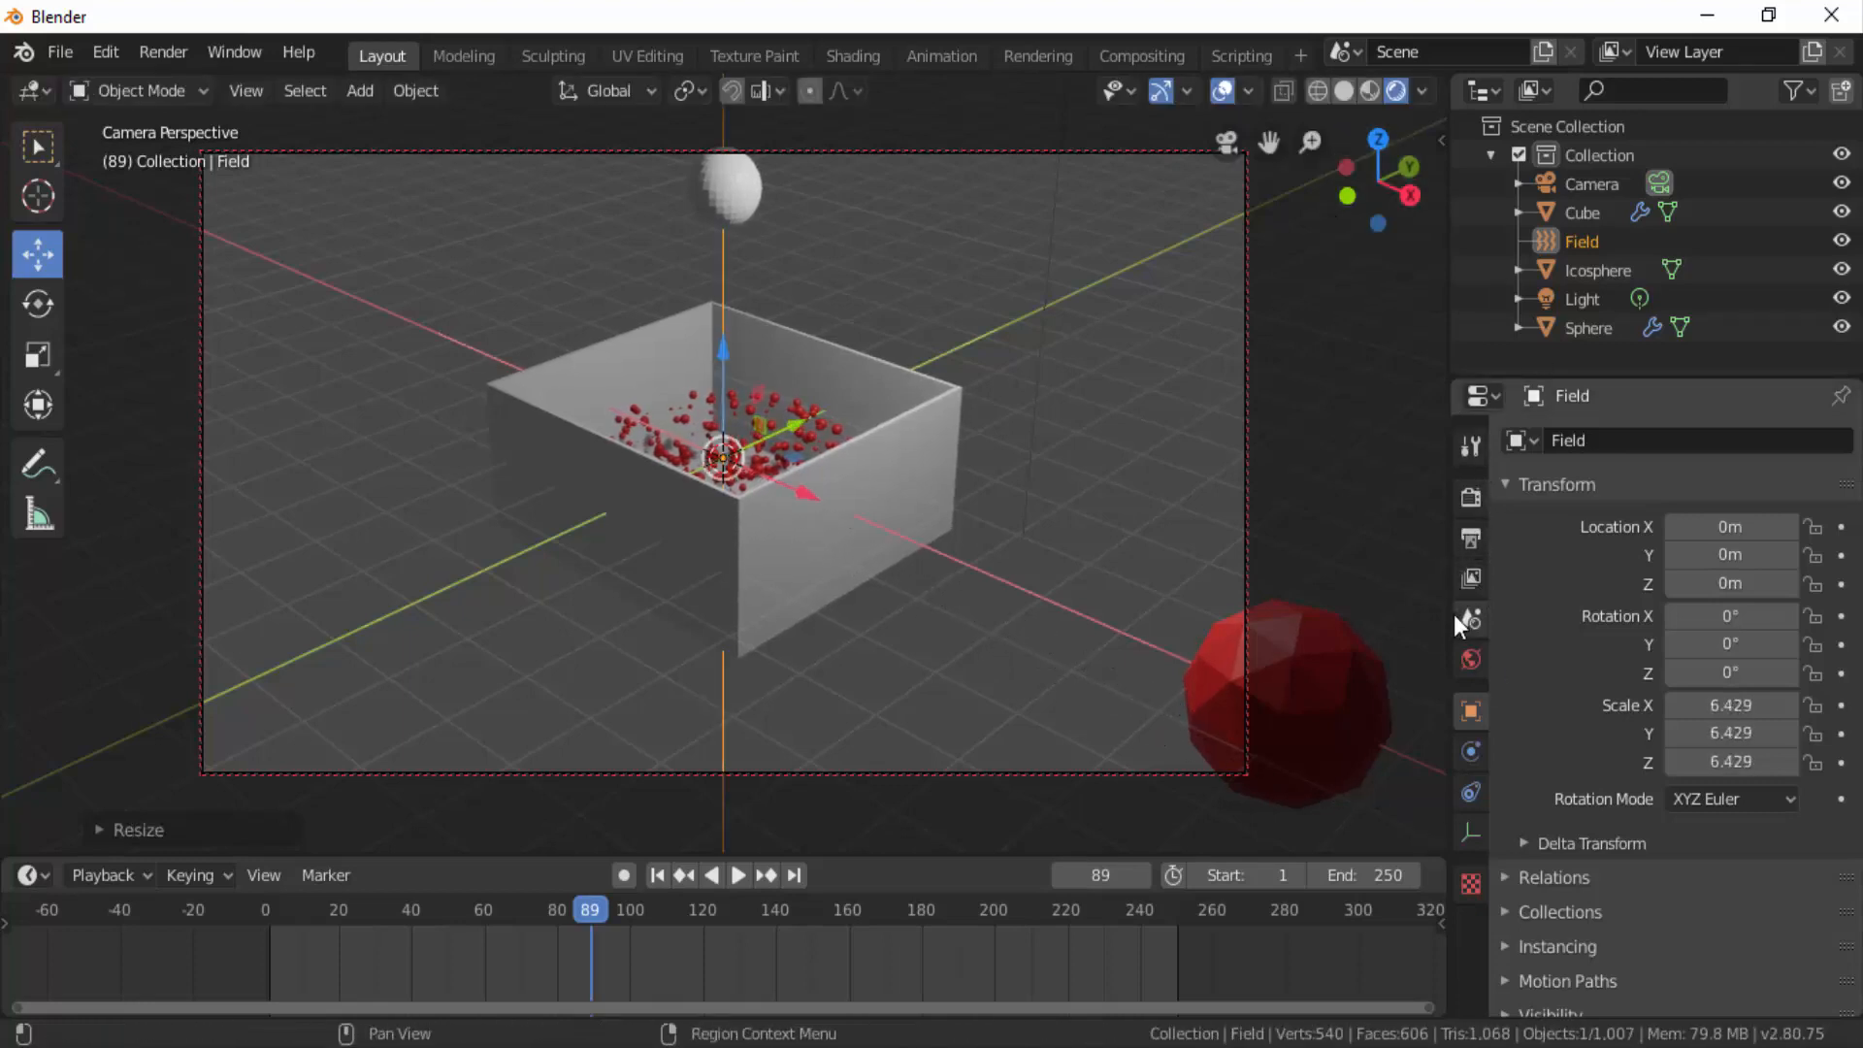
- Darken the world background color to black and view the box from another side
{"action": "left_click", "coordinate": [1474, 663]}
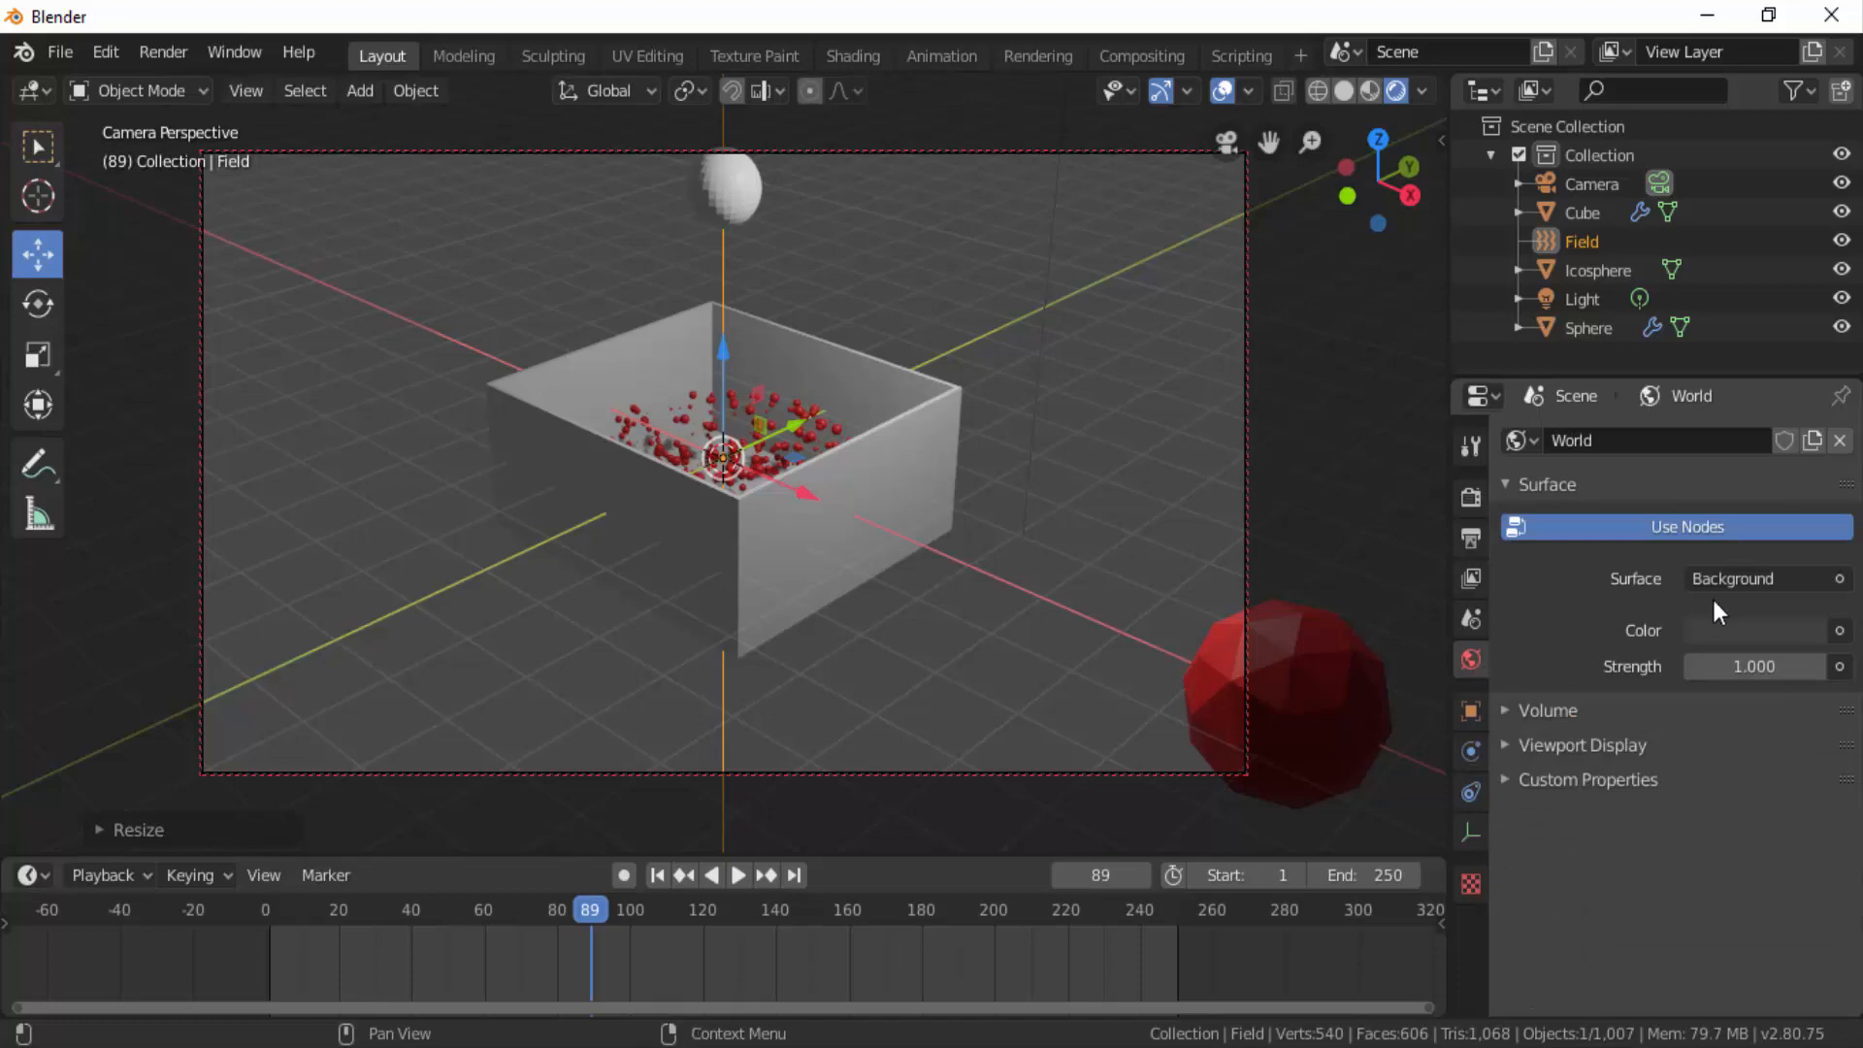
{"action": "left_click", "coordinate": [1739, 632]}
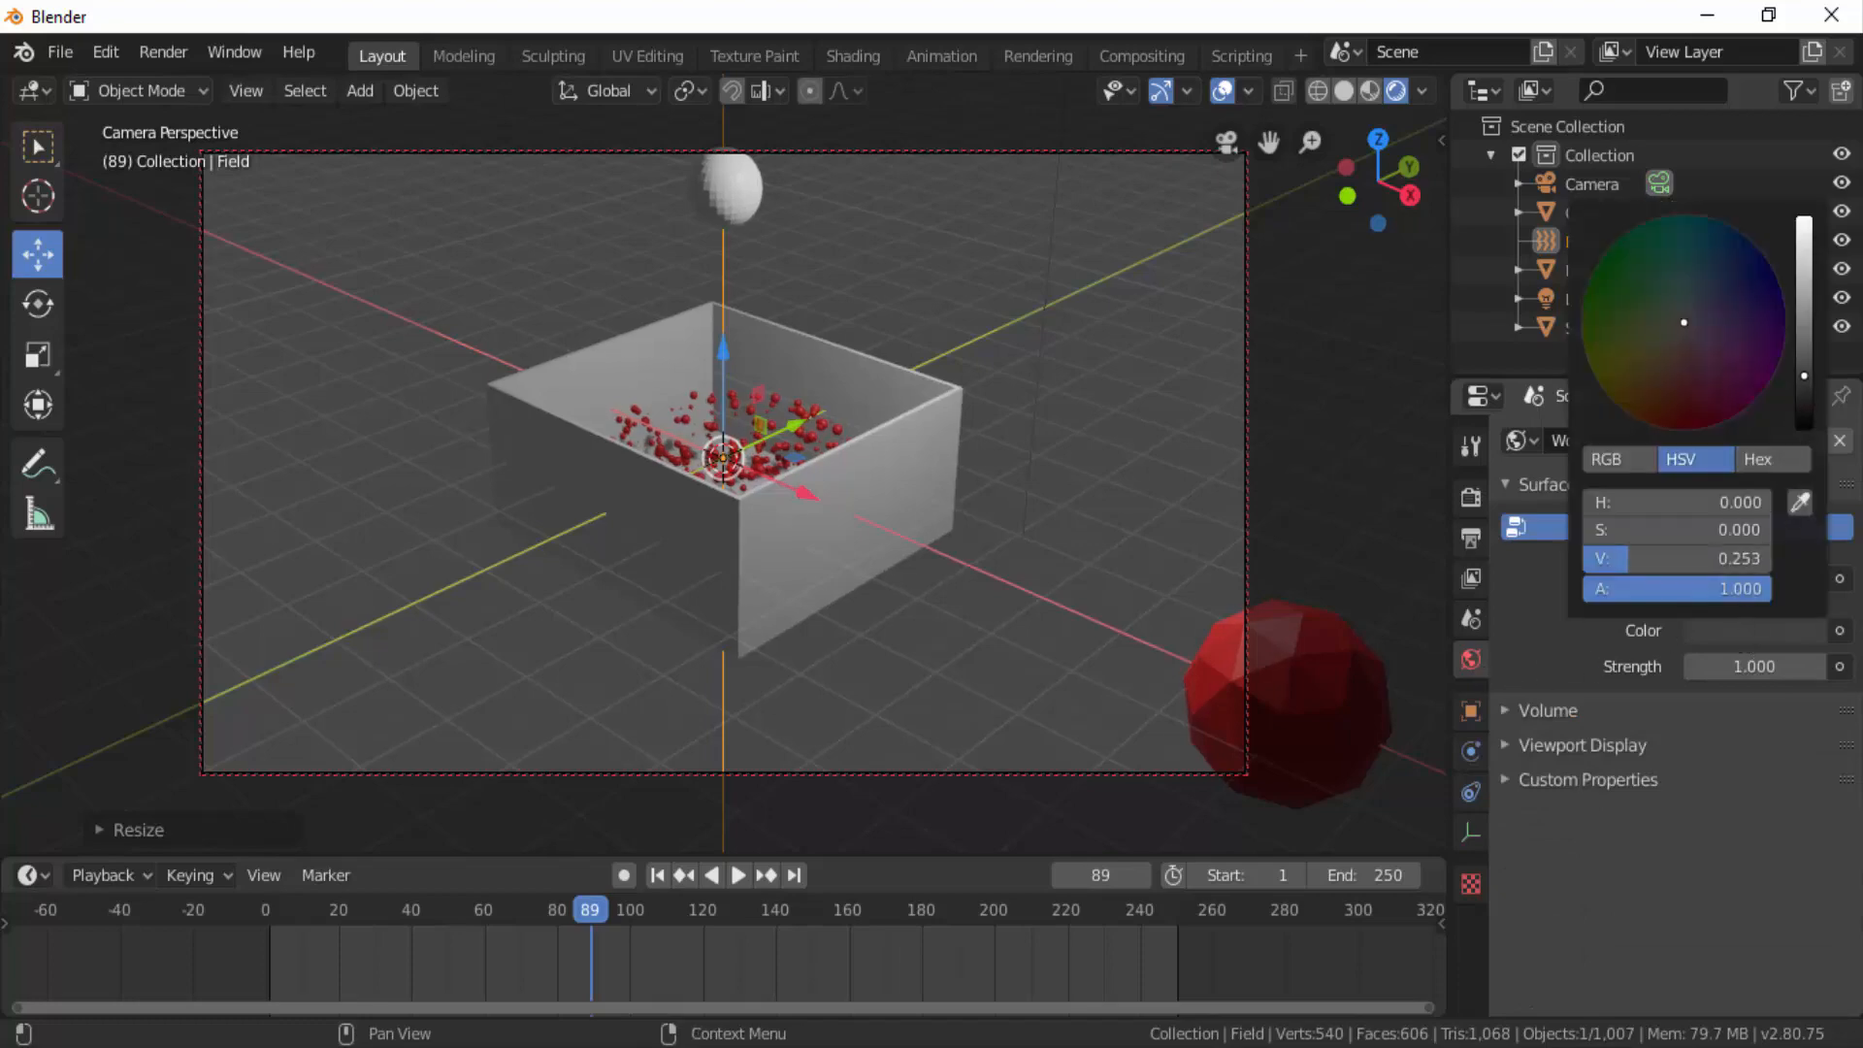
{"action": "left_click_drag", "start_coordinate": [1804, 398], "coordinate": [1804, 429]}
{"action": "left_click_drag", "start_coordinate": [1347, 211], "coordinate": [1240, 215]}
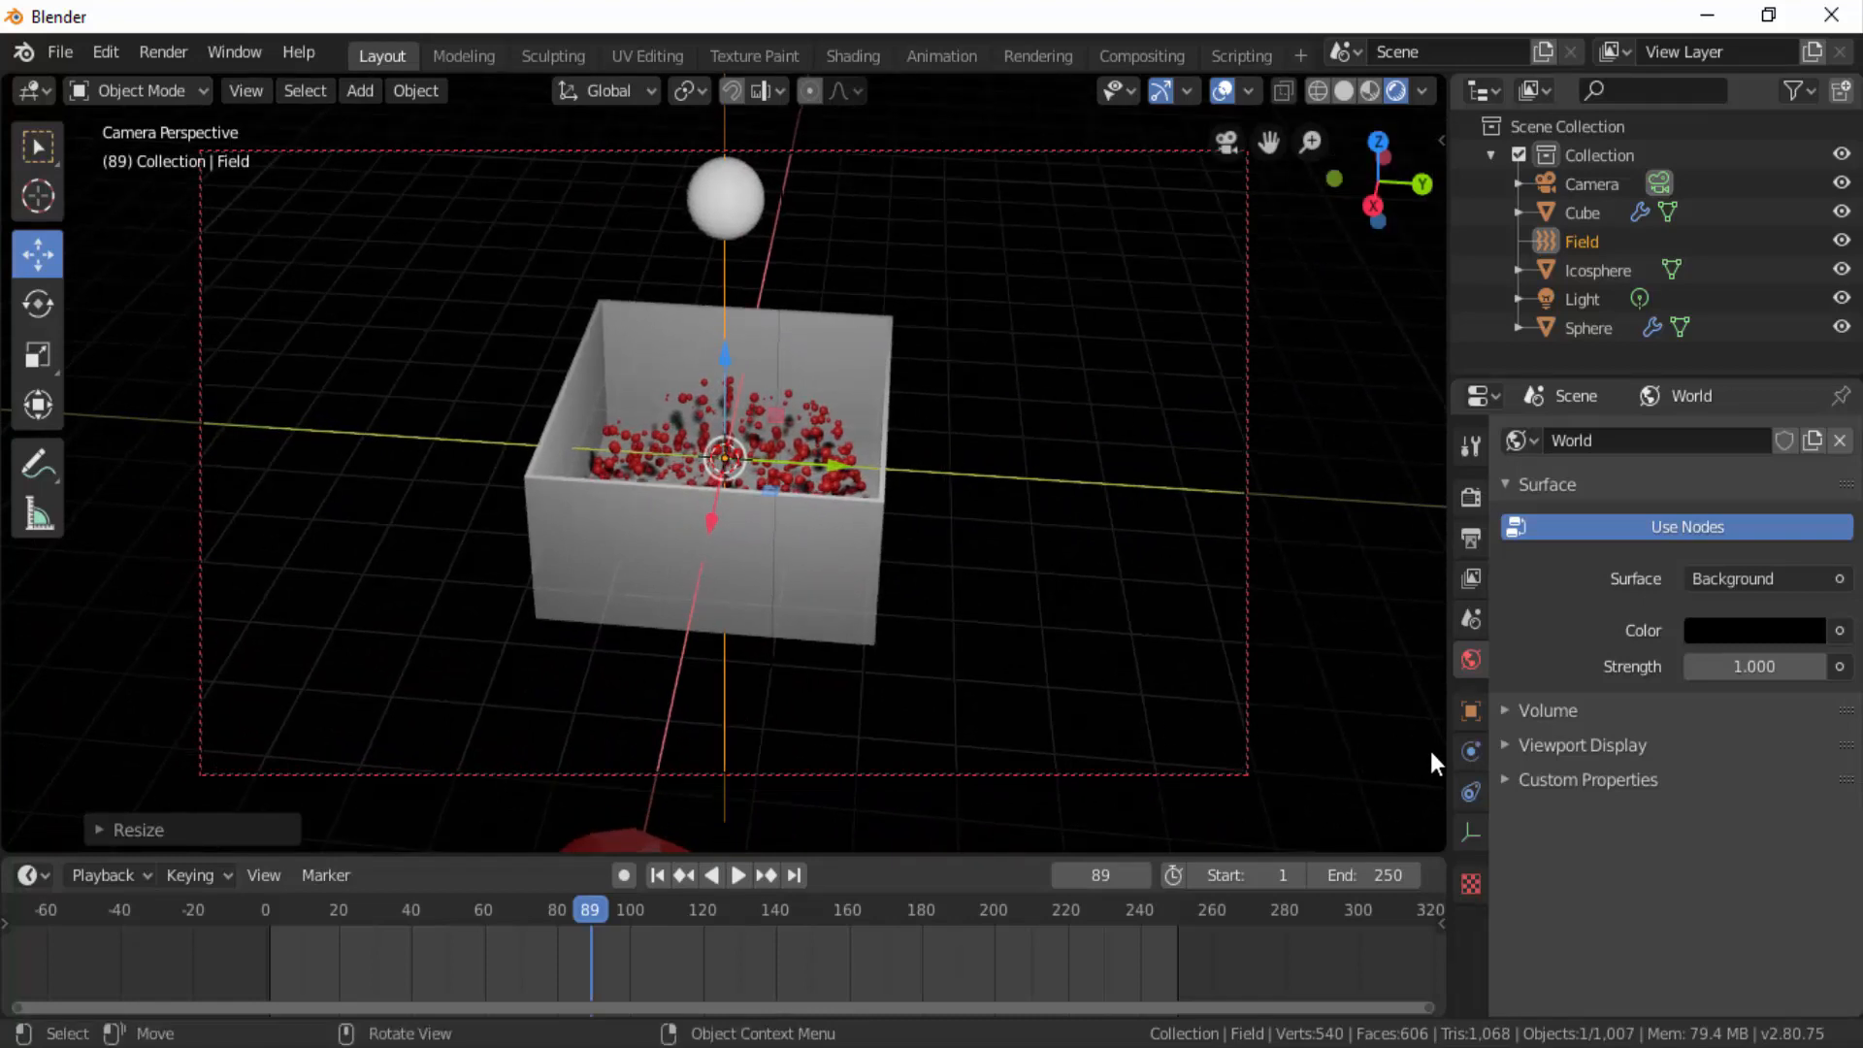
- Raise the turbulence field's strength to 11.6 and play the simulation from frame 1 past frame 110
{"action": "left_click", "coordinate": [1467, 750]}
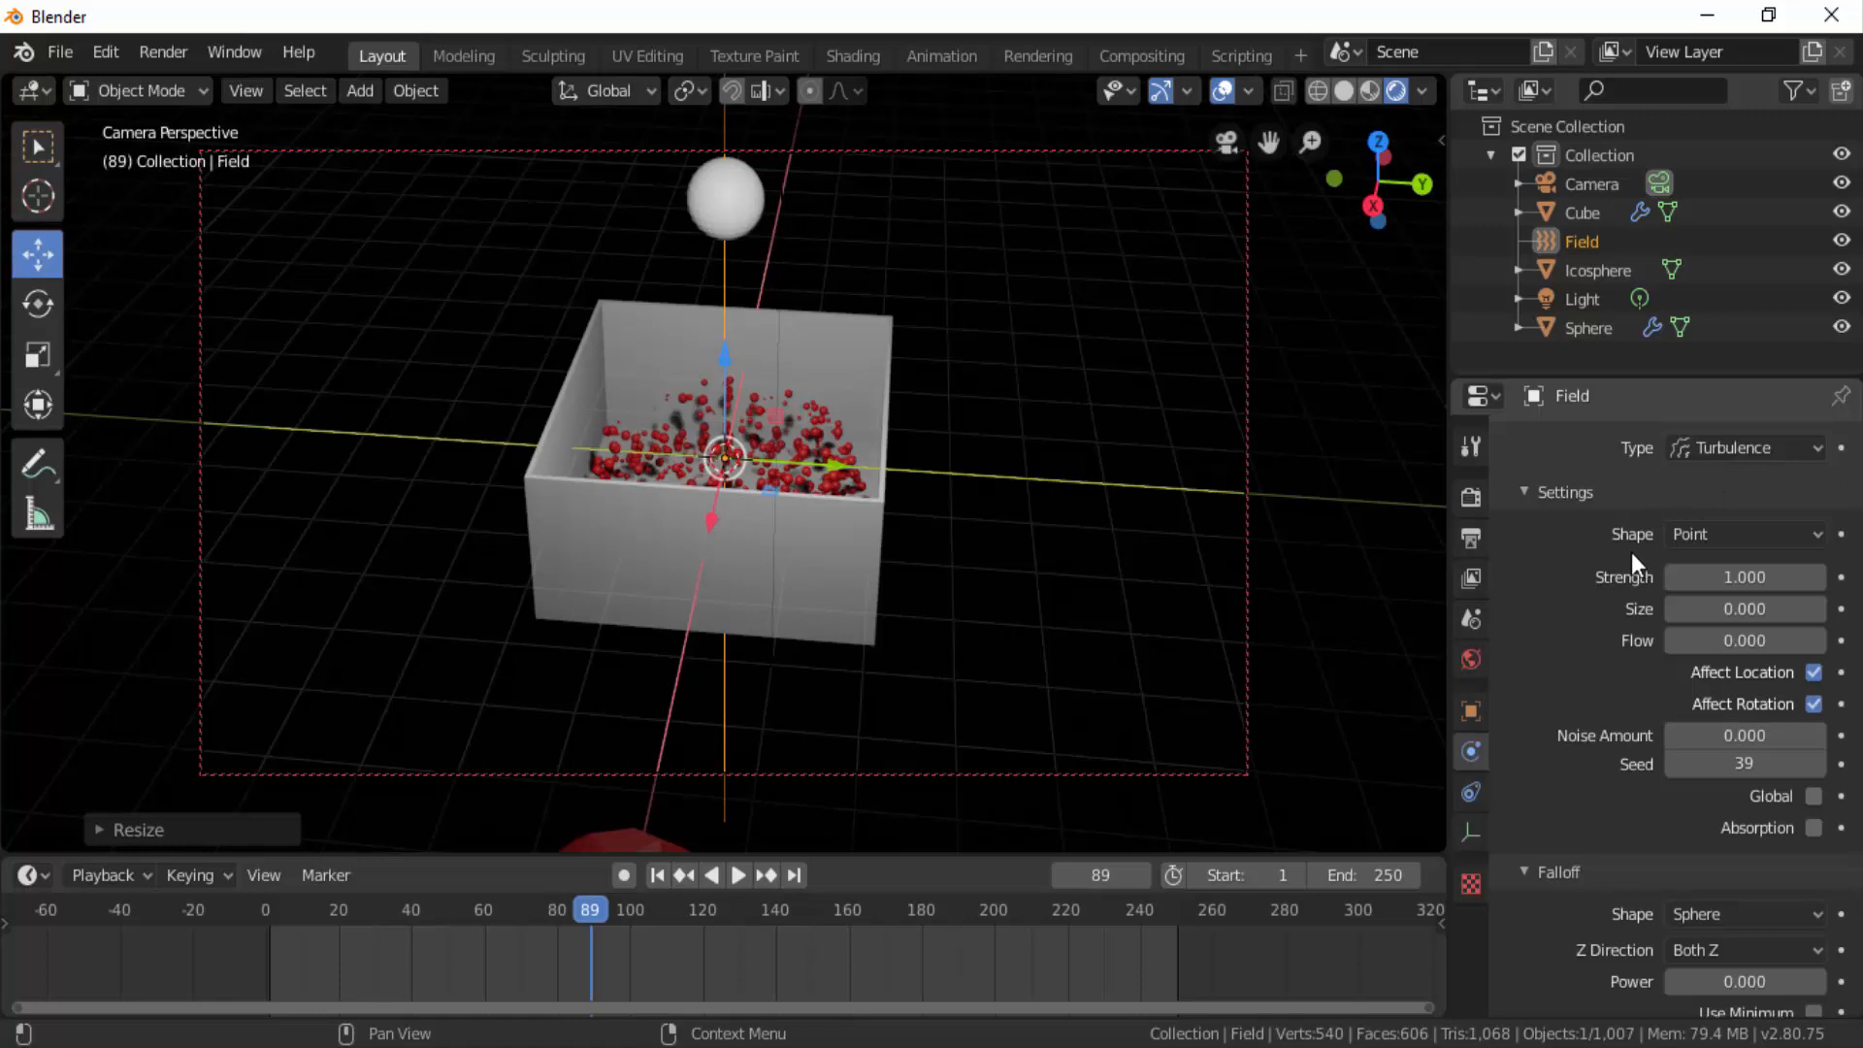
{"action": "left_click", "coordinate": [1710, 534]}
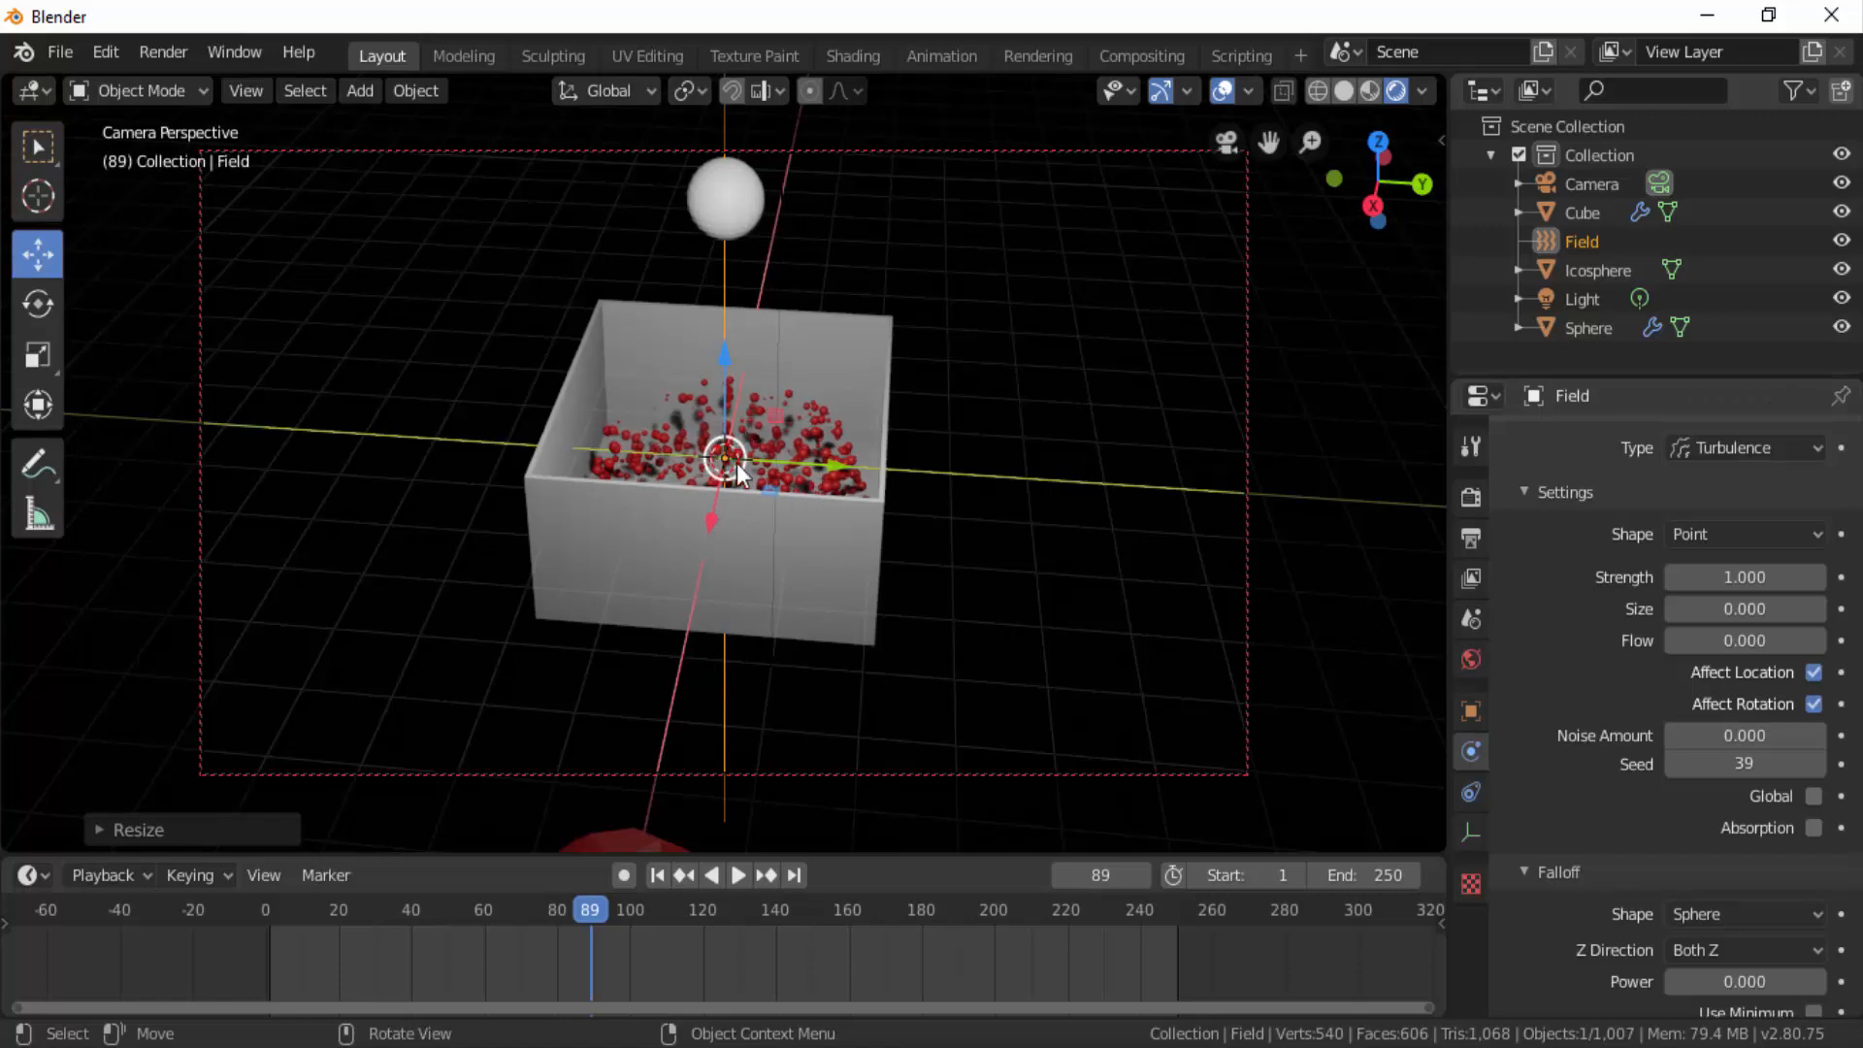
{"action": "left_click_drag", "start_coordinate": [1693, 584], "coordinate": [1795, 584]}
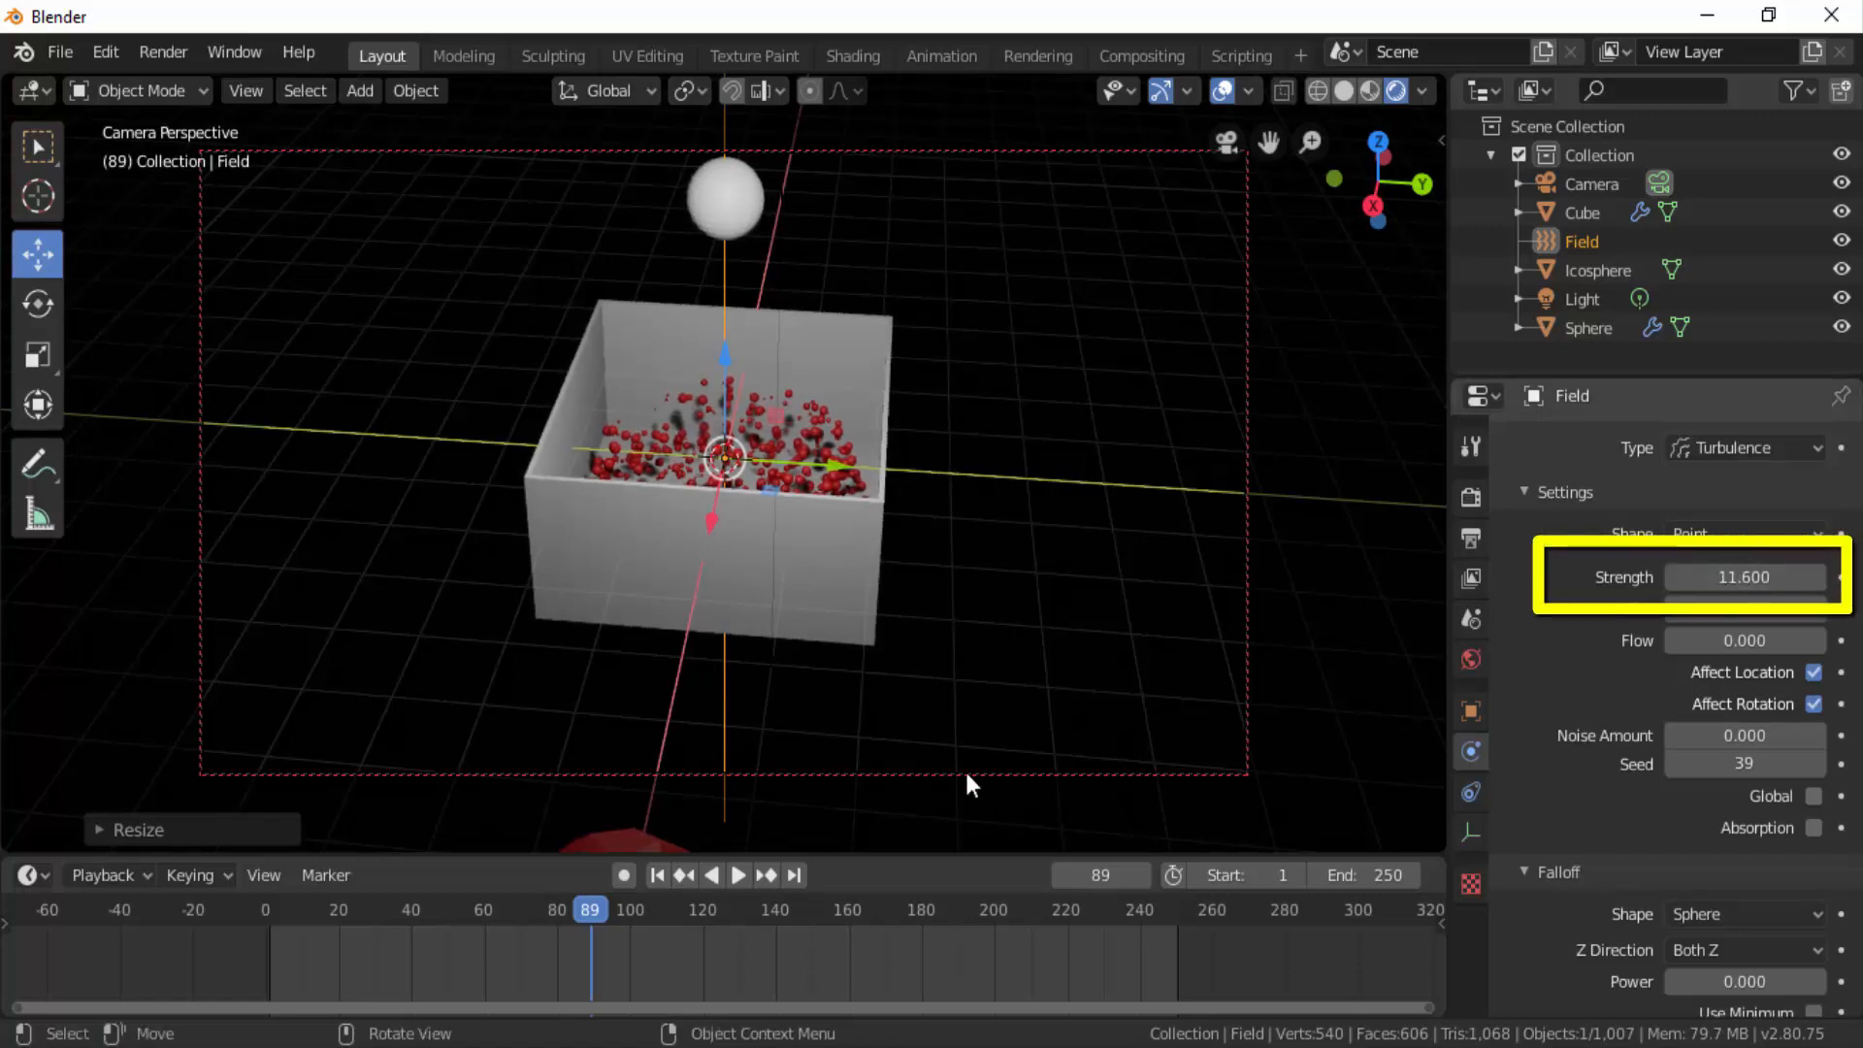
{"action": "left_click", "coordinate": [657, 875]}
{"action": "left_click", "coordinate": [738, 874]}
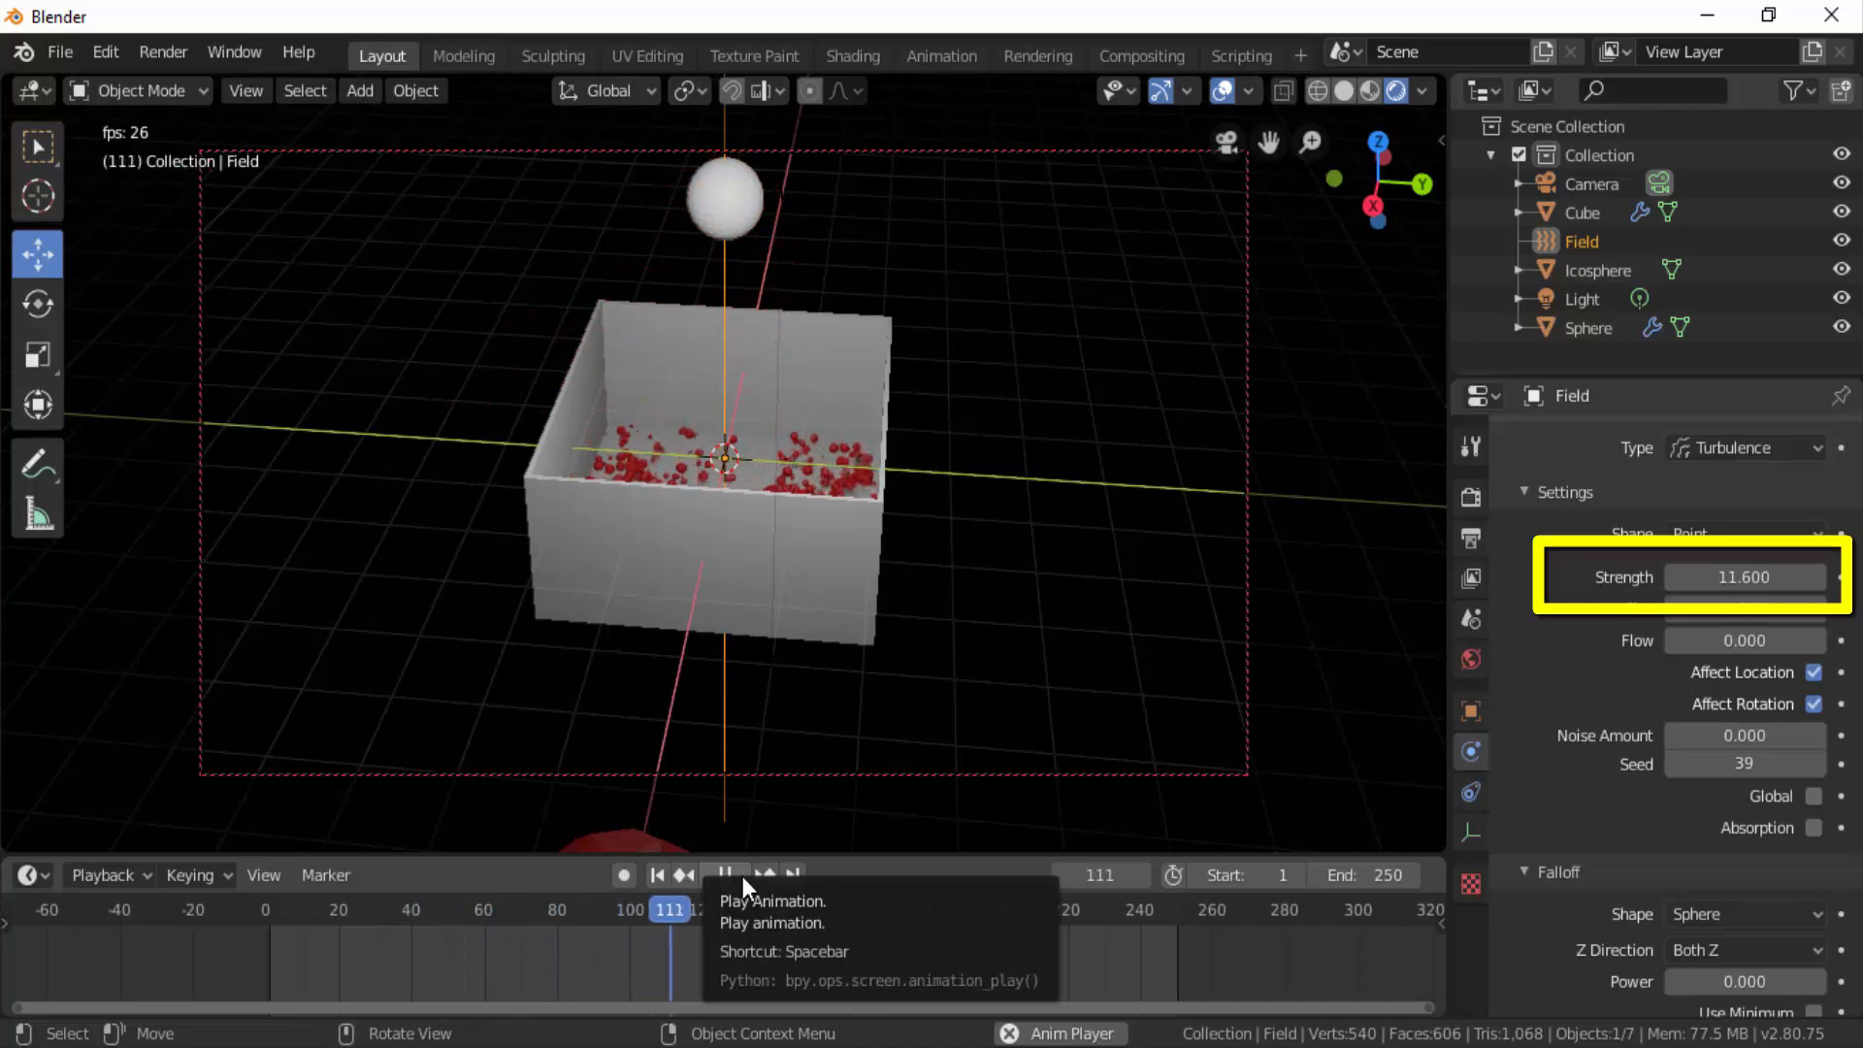
{"action": "left_click", "coordinate": [742, 876]}
- Change the force field's type to Vortex and play the simulation from frame 1 to about frame 37
{"action": "left_click_drag", "start_coordinate": [1337, 207], "coordinate": [1251, 255]}
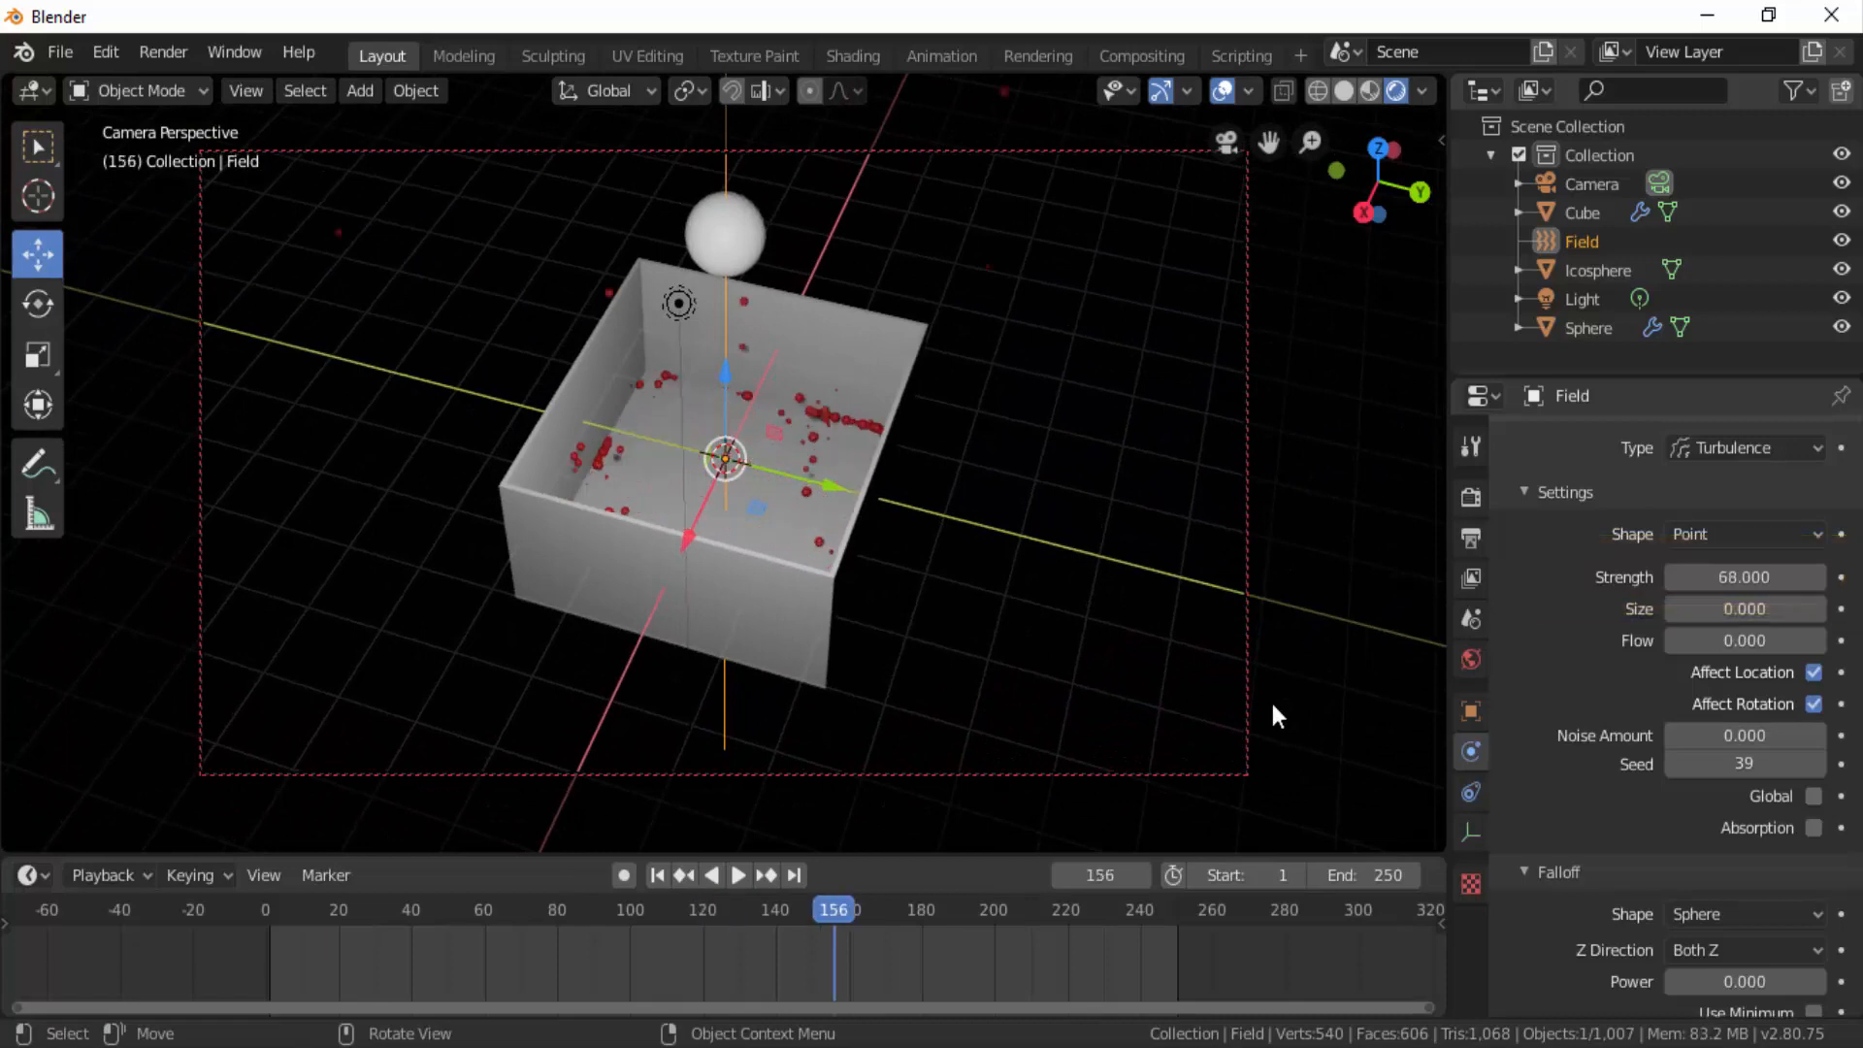
{"action": "left_click", "coordinate": [1700, 449]}
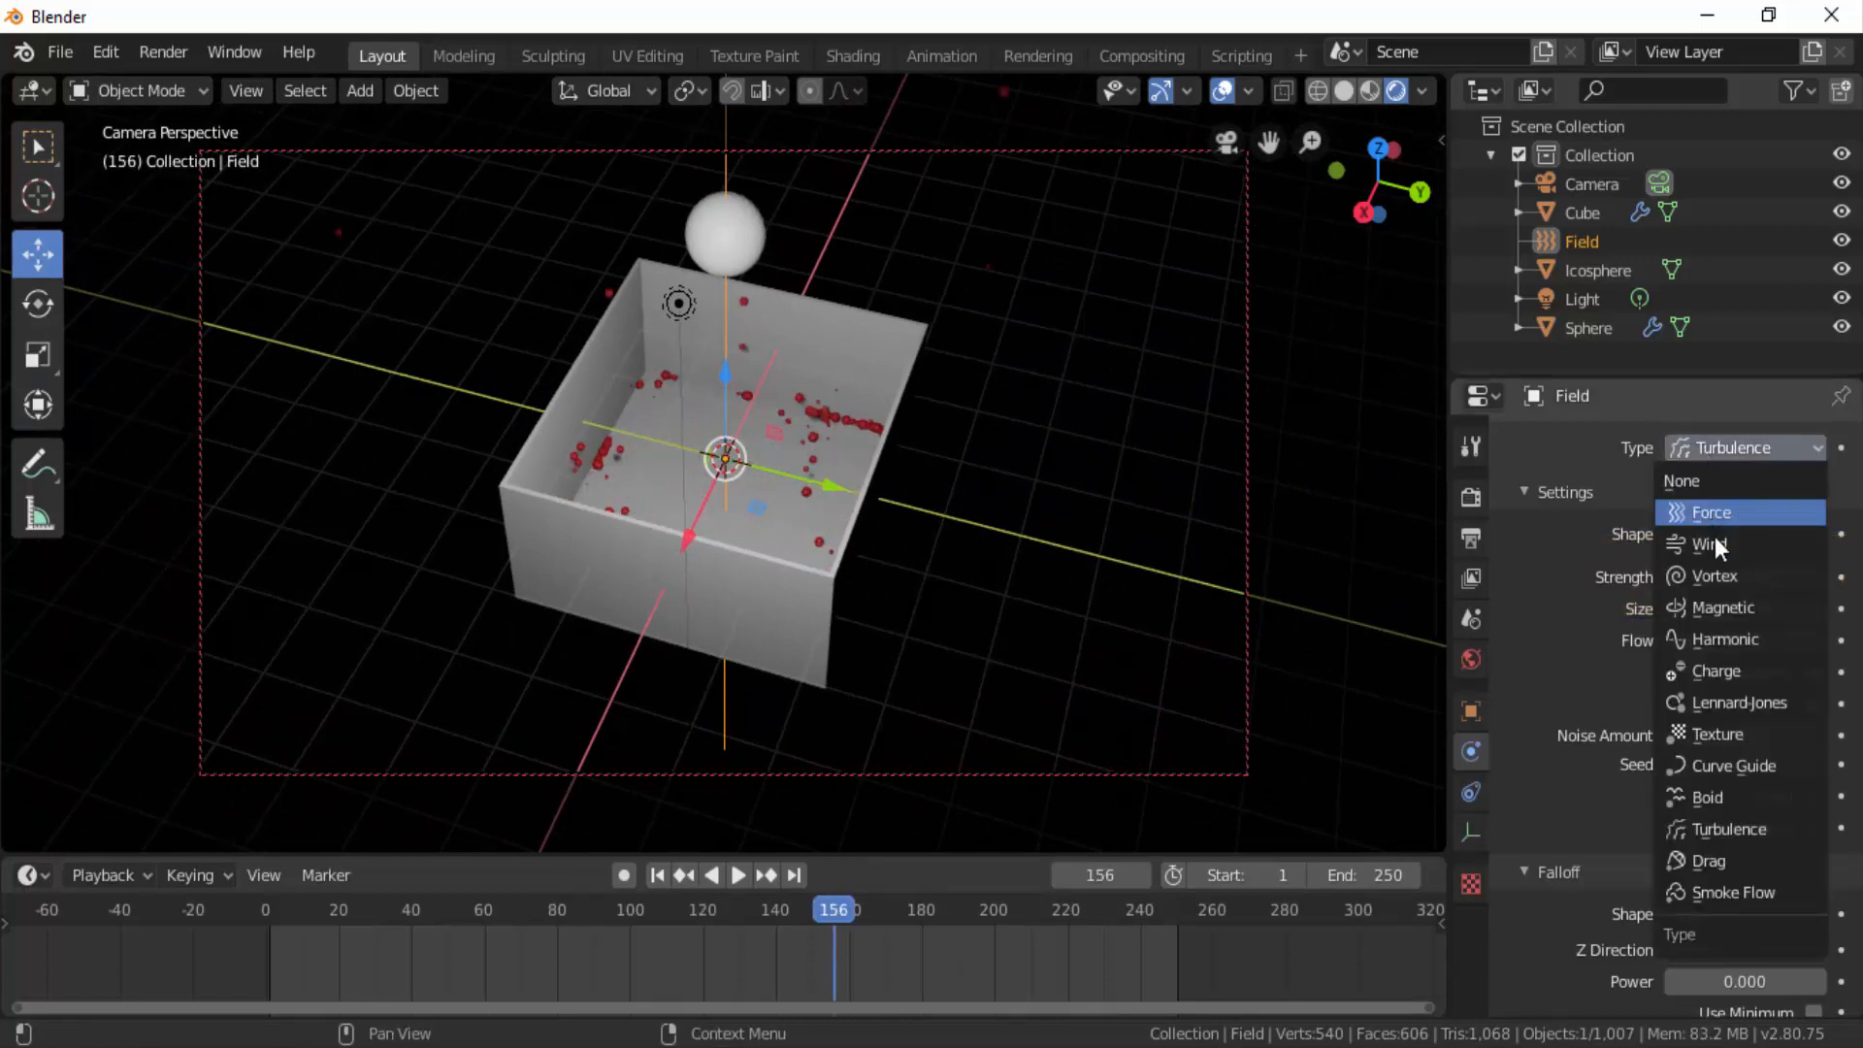
{"action": "left_click", "coordinate": [1709, 575]}
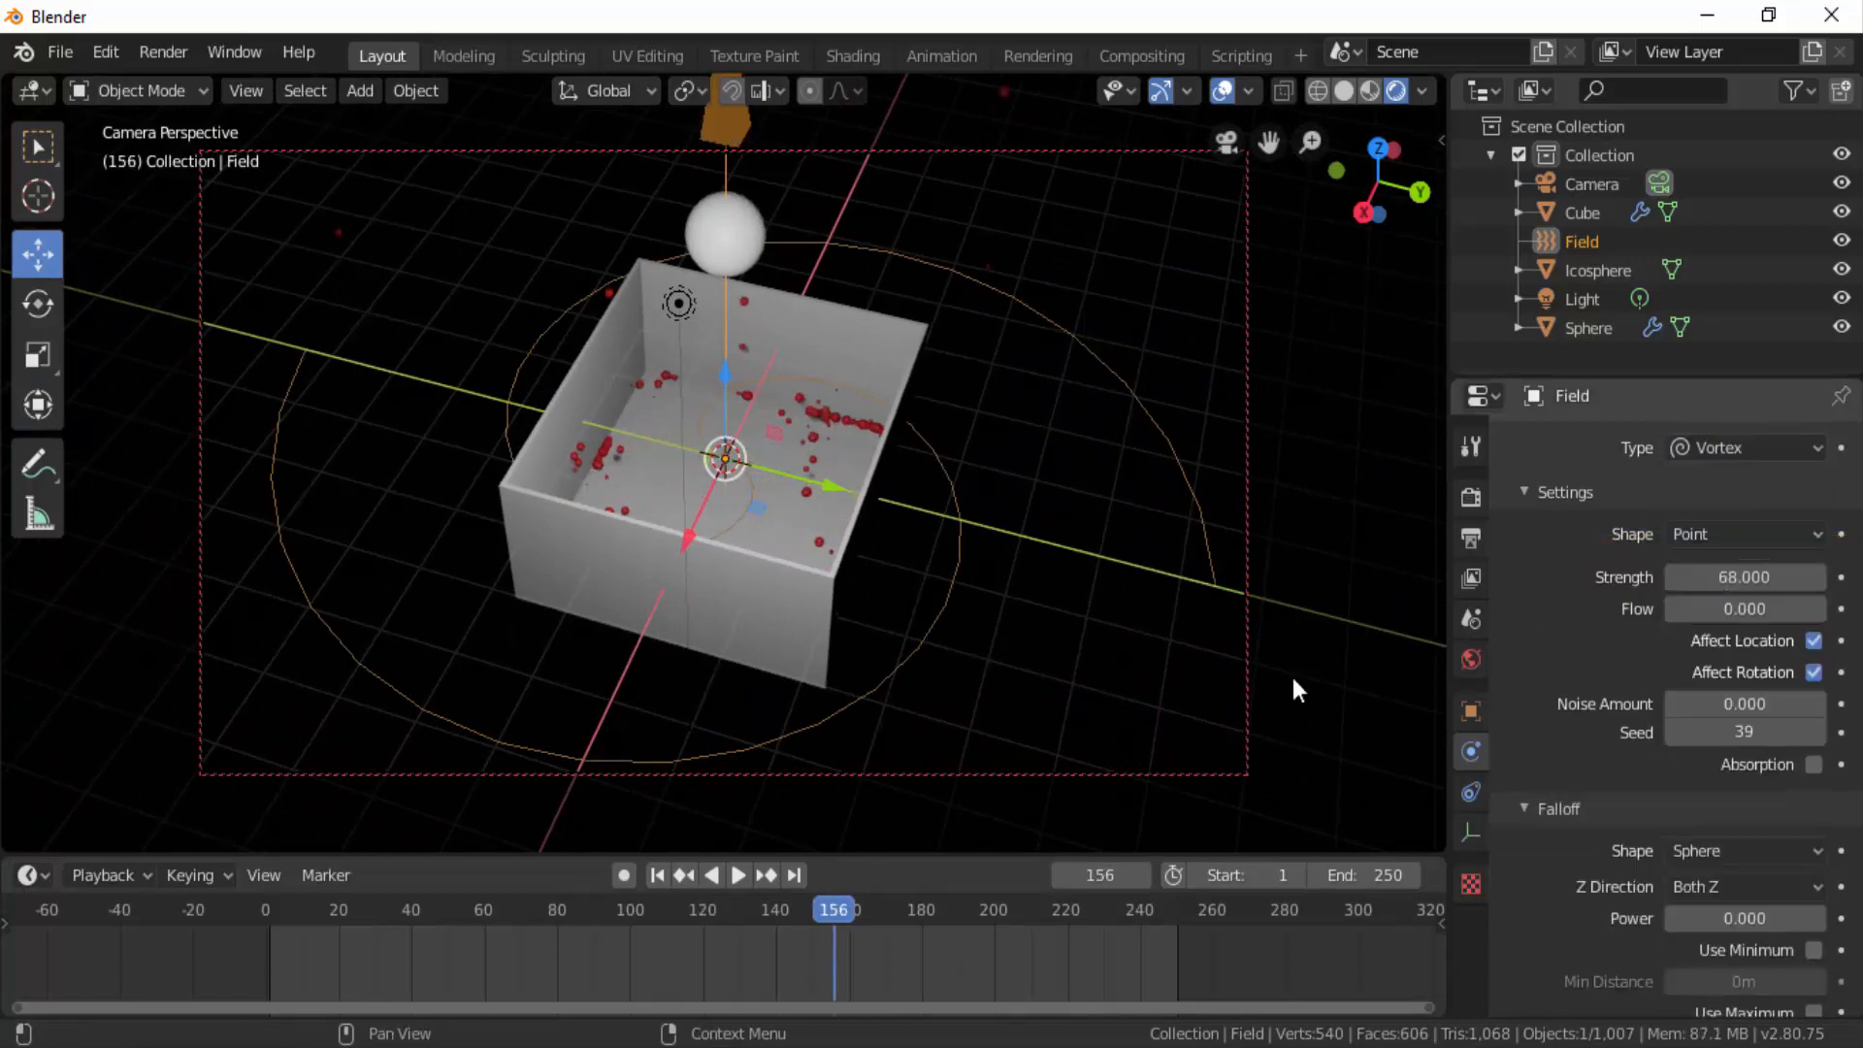
{"action": "left_click", "coordinate": [659, 879]}
{"action": "left_click", "coordinate": [738, 883]}
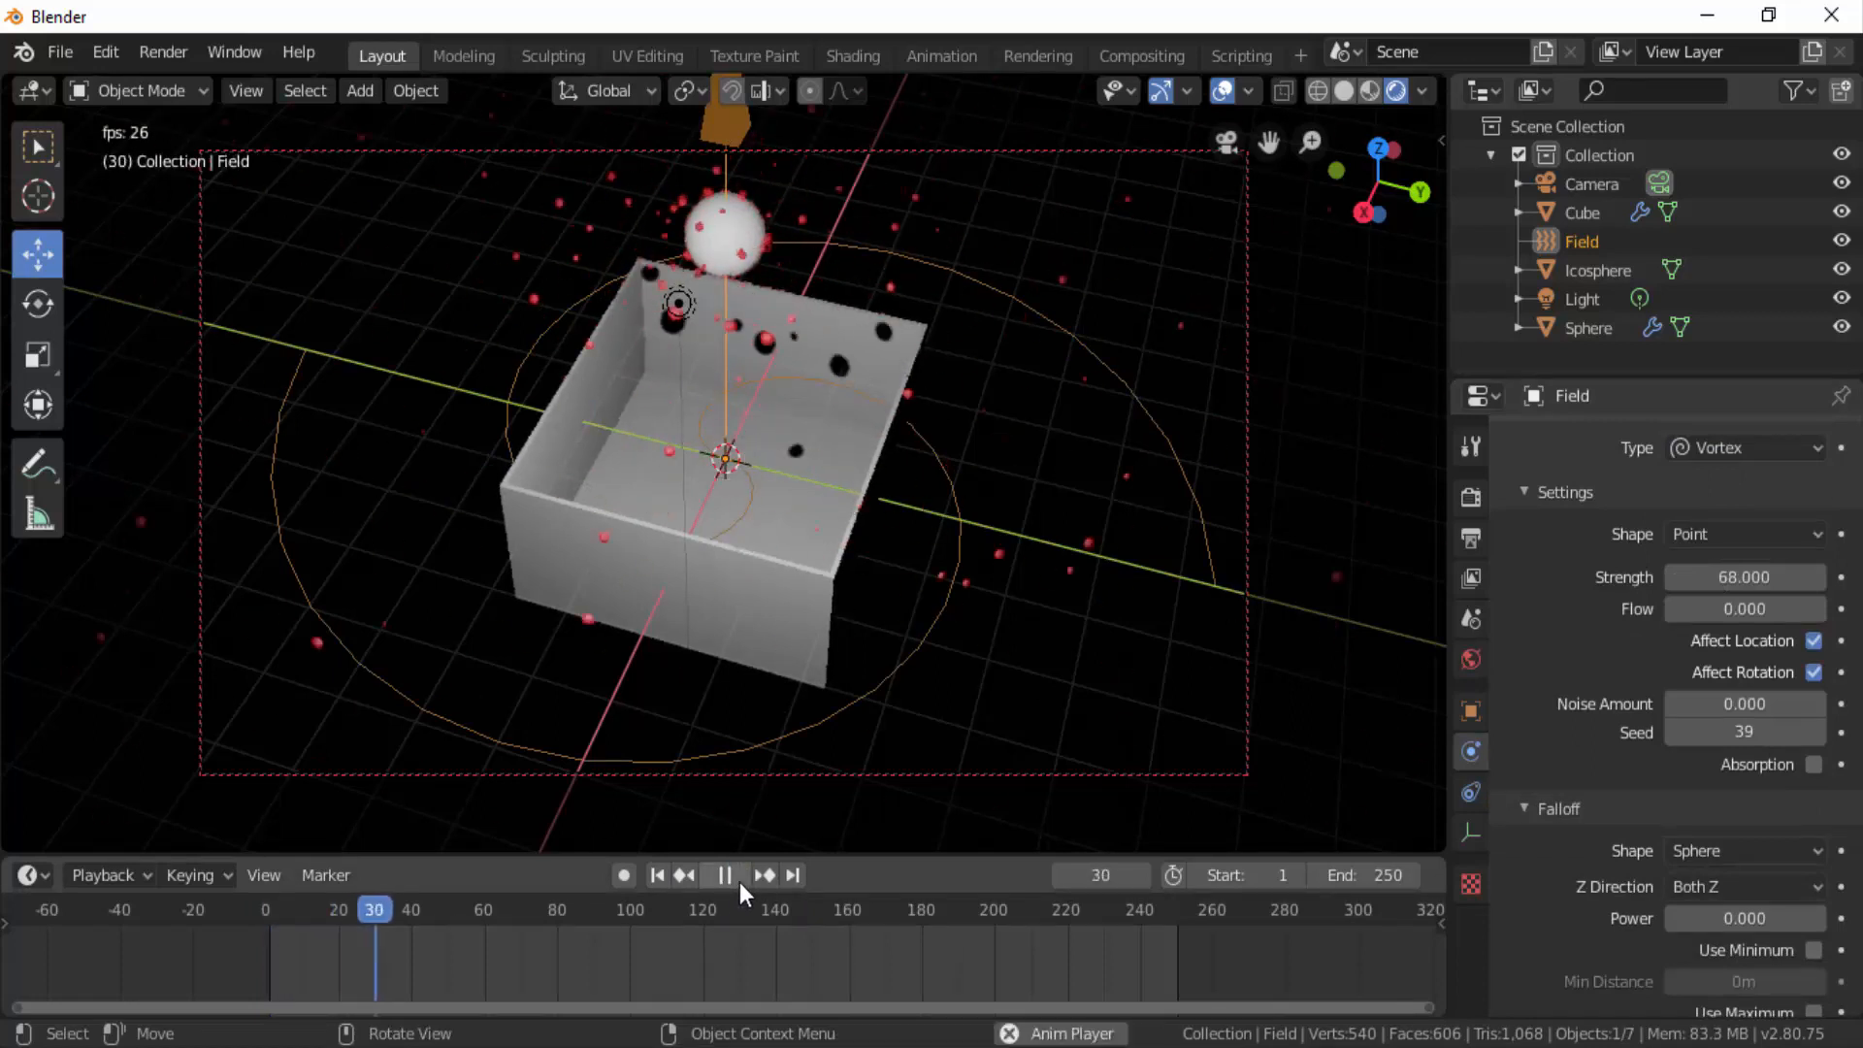
{"action": "left_click", "coordinate": [737, 880]}
- Lower the vortex field's strength to 6.5 and replay the simulation from frame 1 to about frame 151
{"action": "left_click_drag", "start_coordinate": [1746, 577], "coordinate": [1149, 577]}
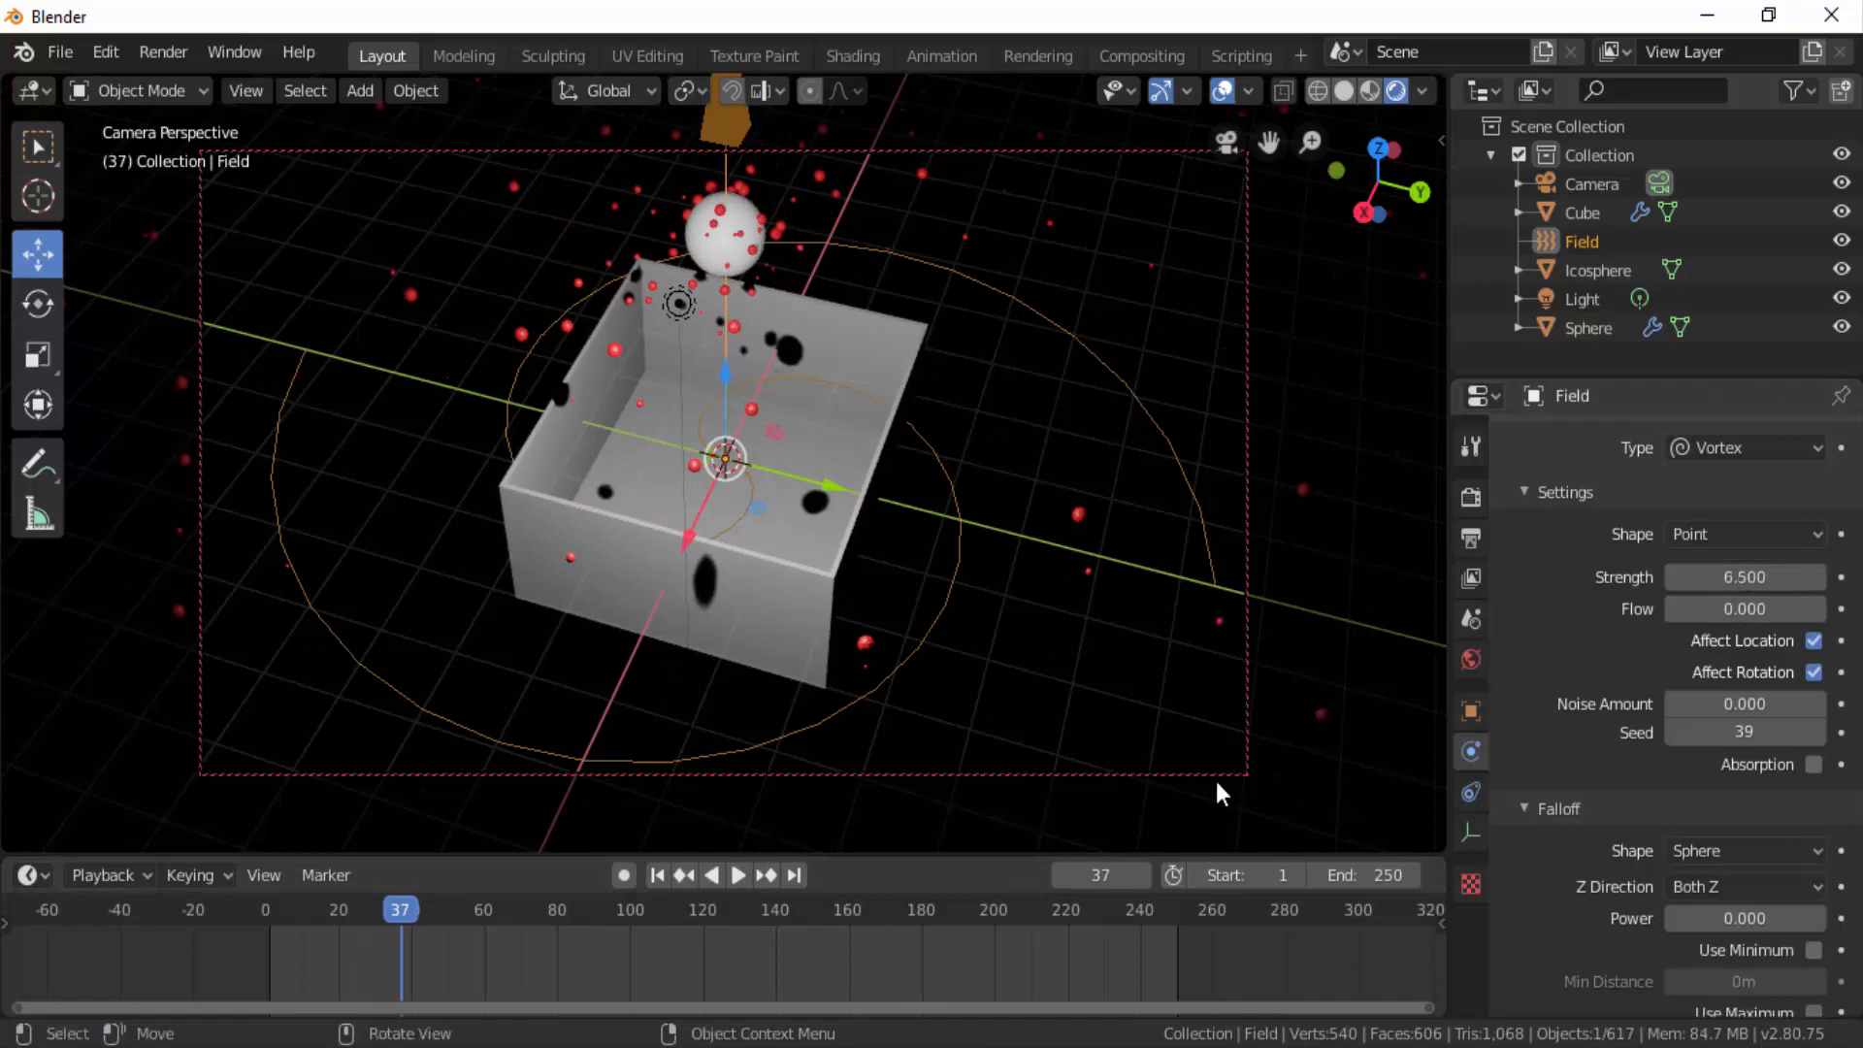
{"action": "left_click", "coordinate": [660, 877]}
{"action": "left_click", "coordinate": [741, 875]}
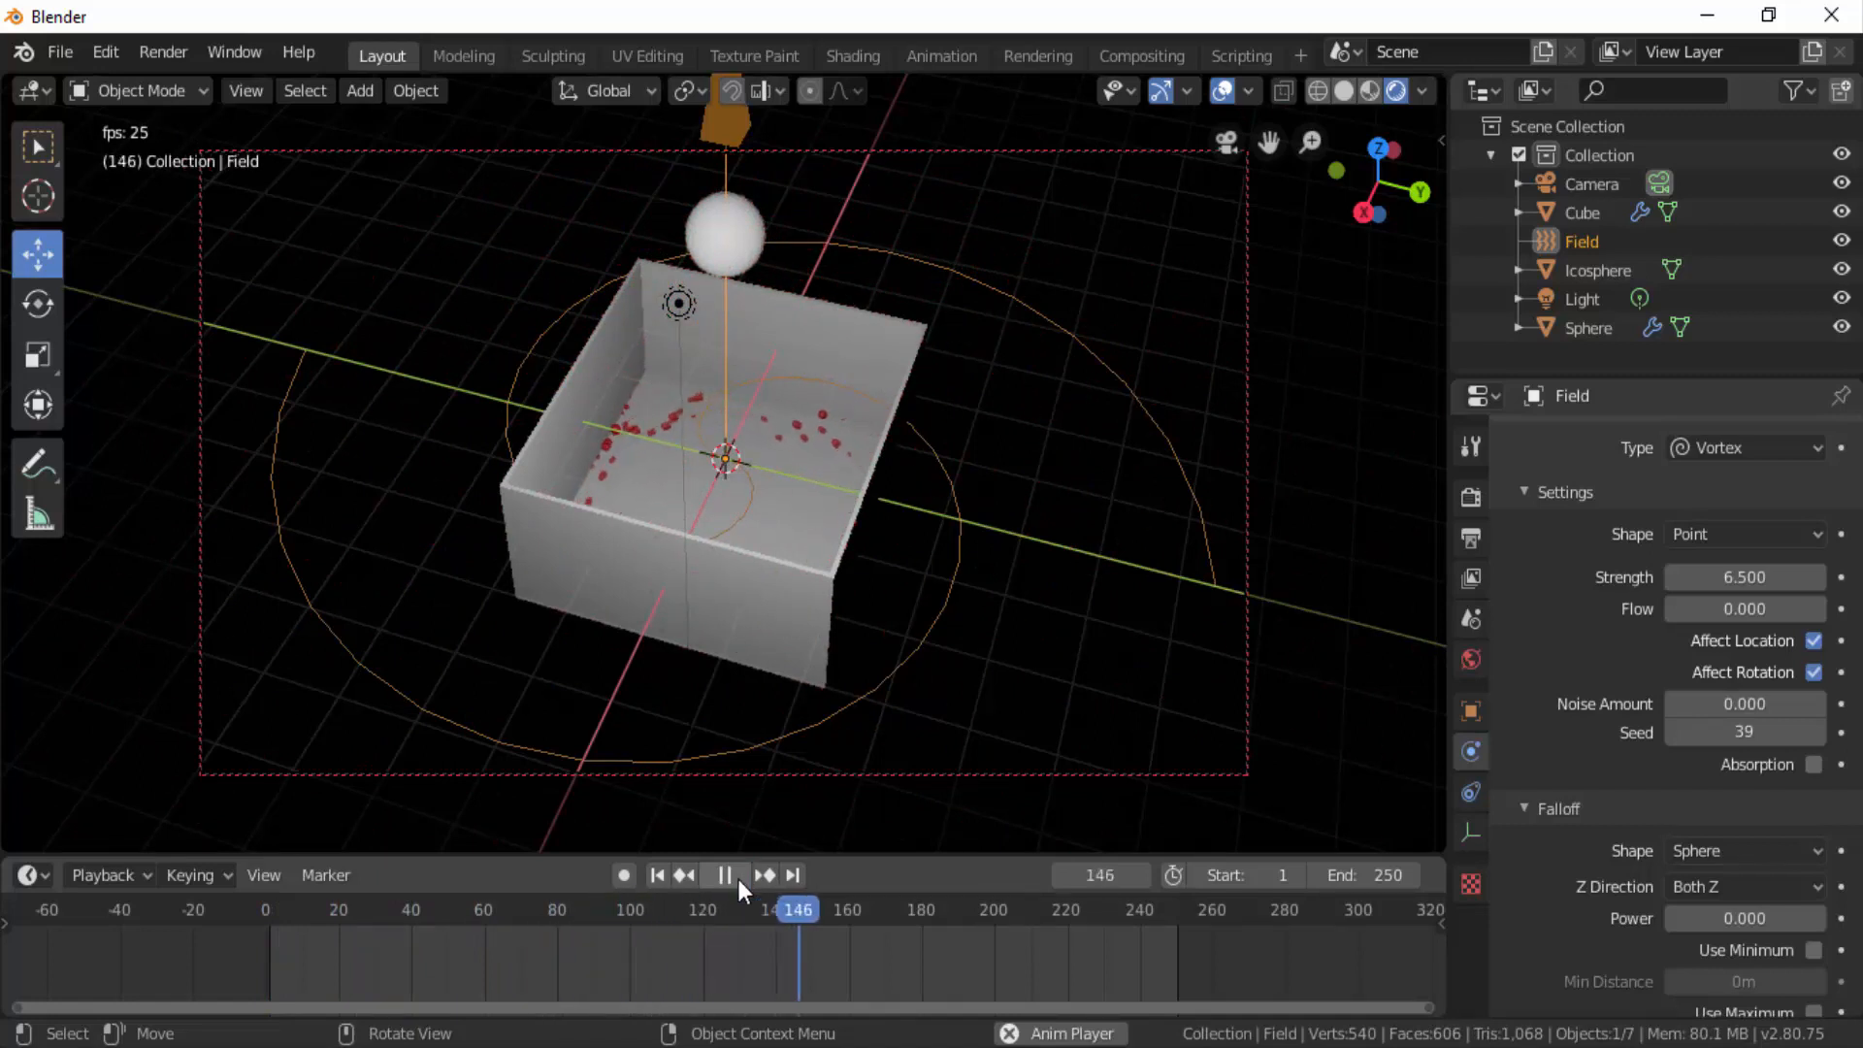
{"action": "left_click", "coordinate": [738, 877]}
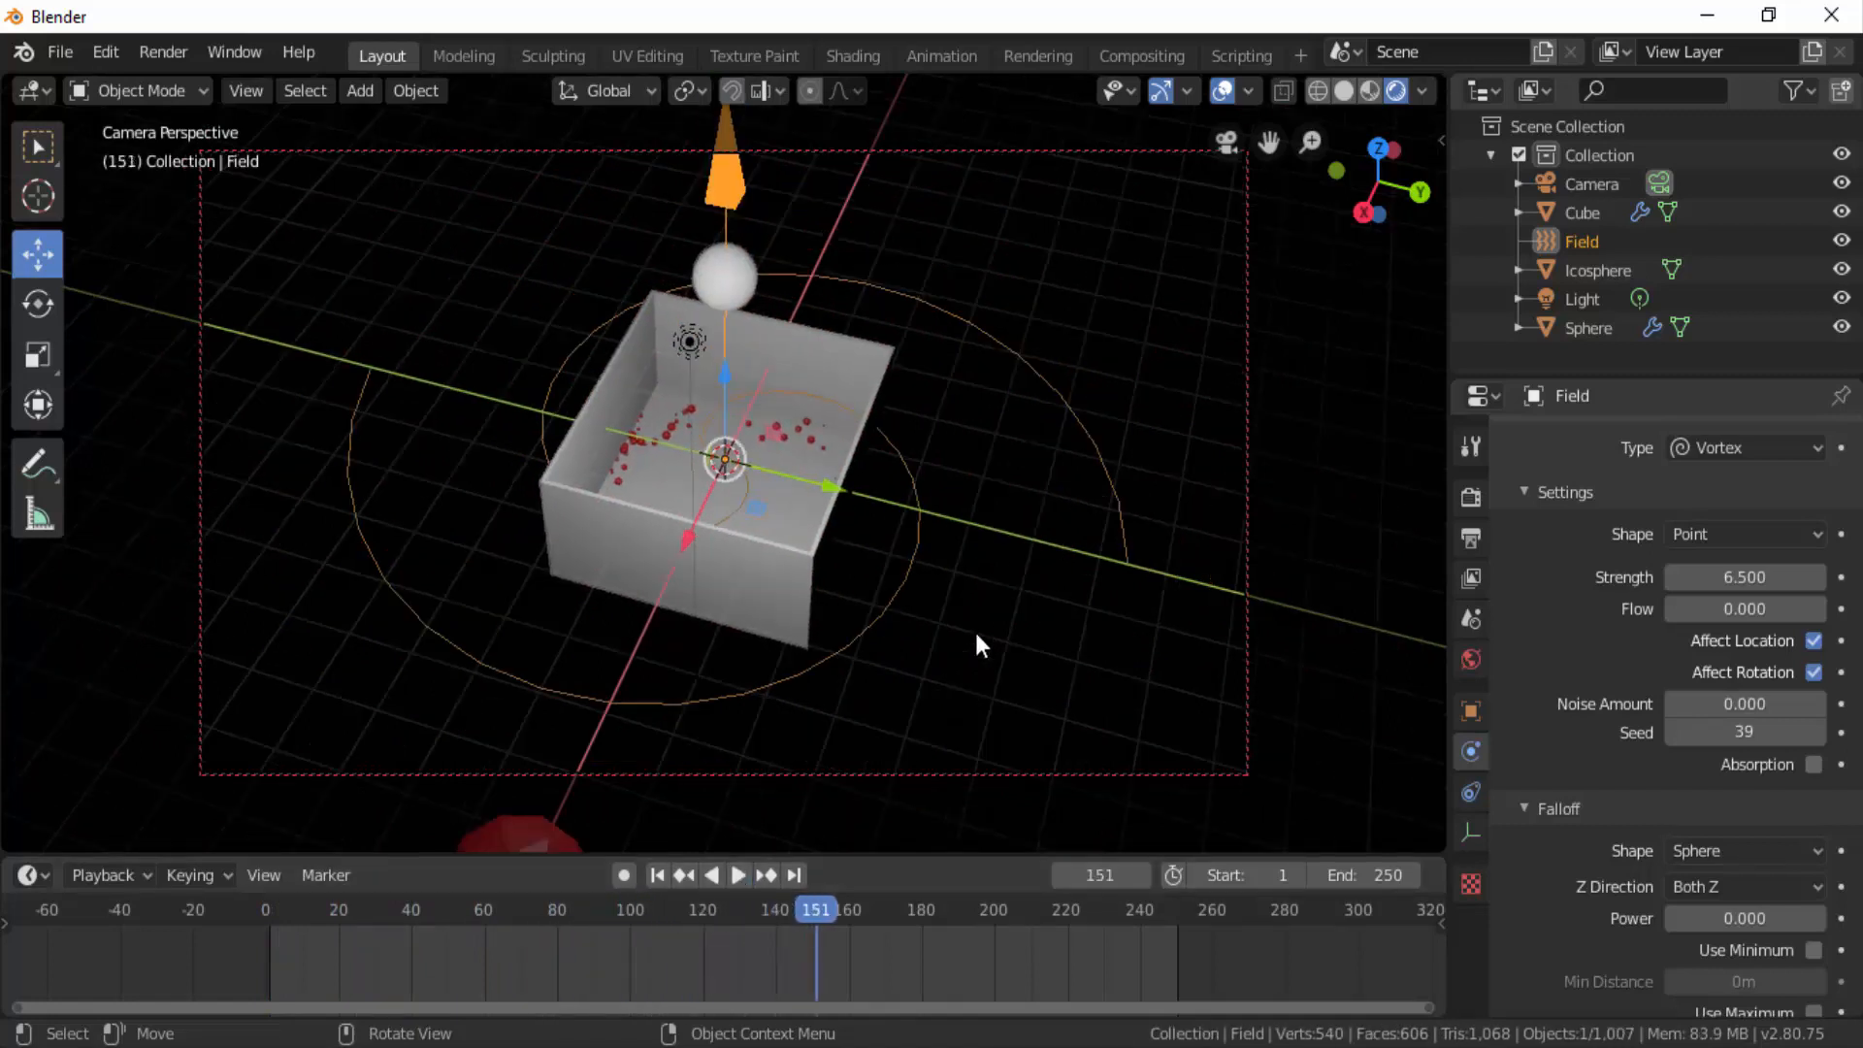